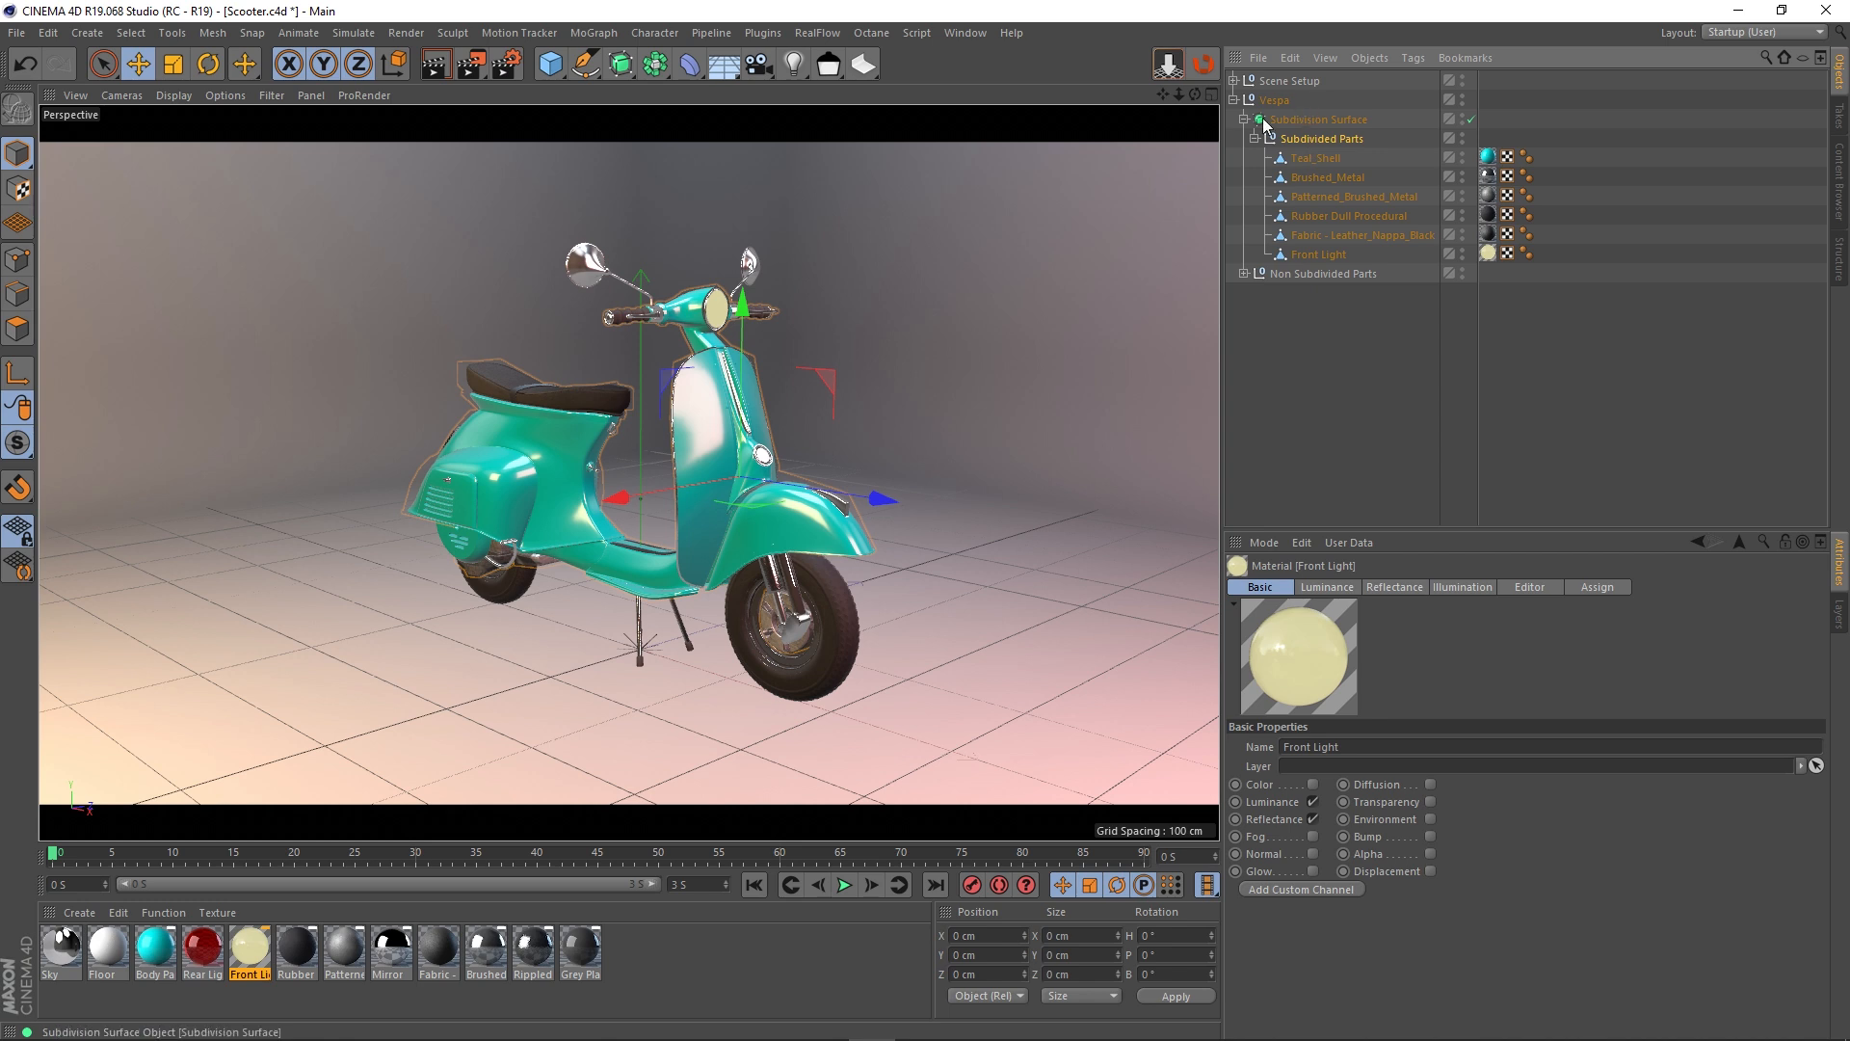
Step: Check which objects the Non Subdivided Parts group contains, leaving the group collapsed and nothing selected
left_click(1244, 274)
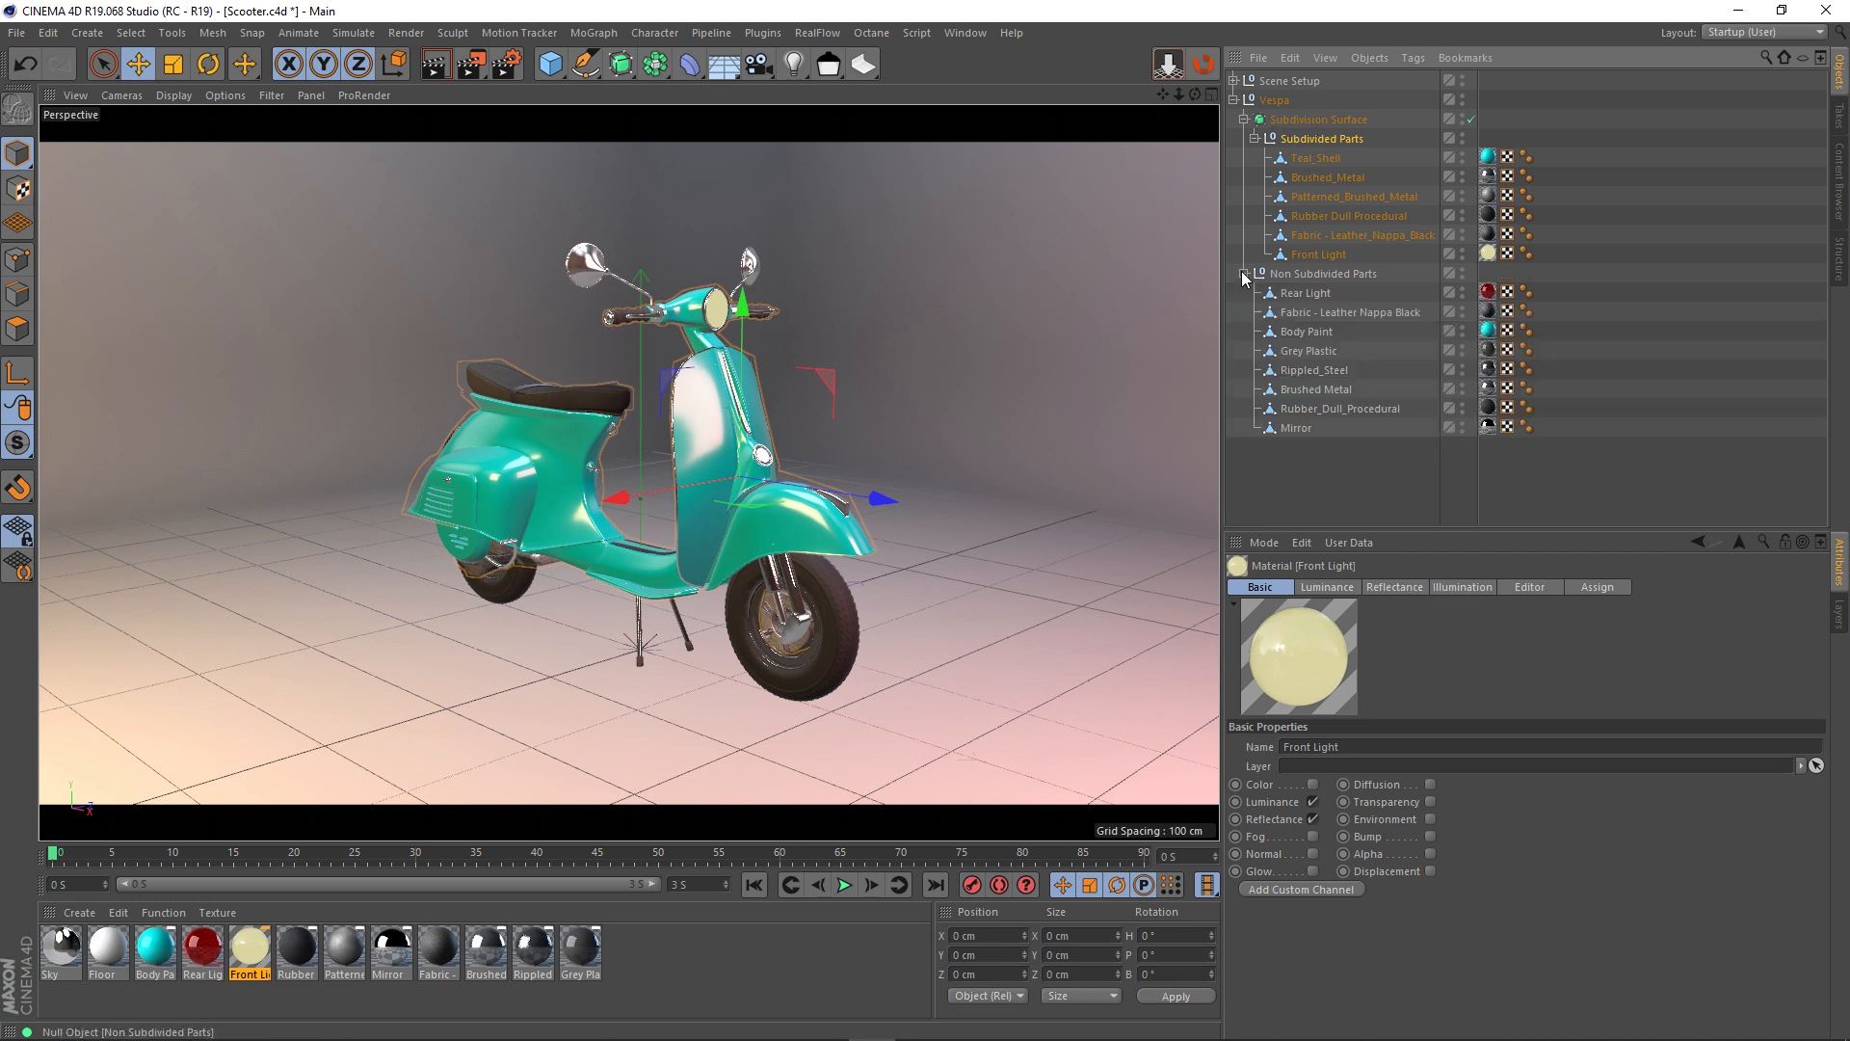
left_click(1243, 274)
left_click(1363, 352)
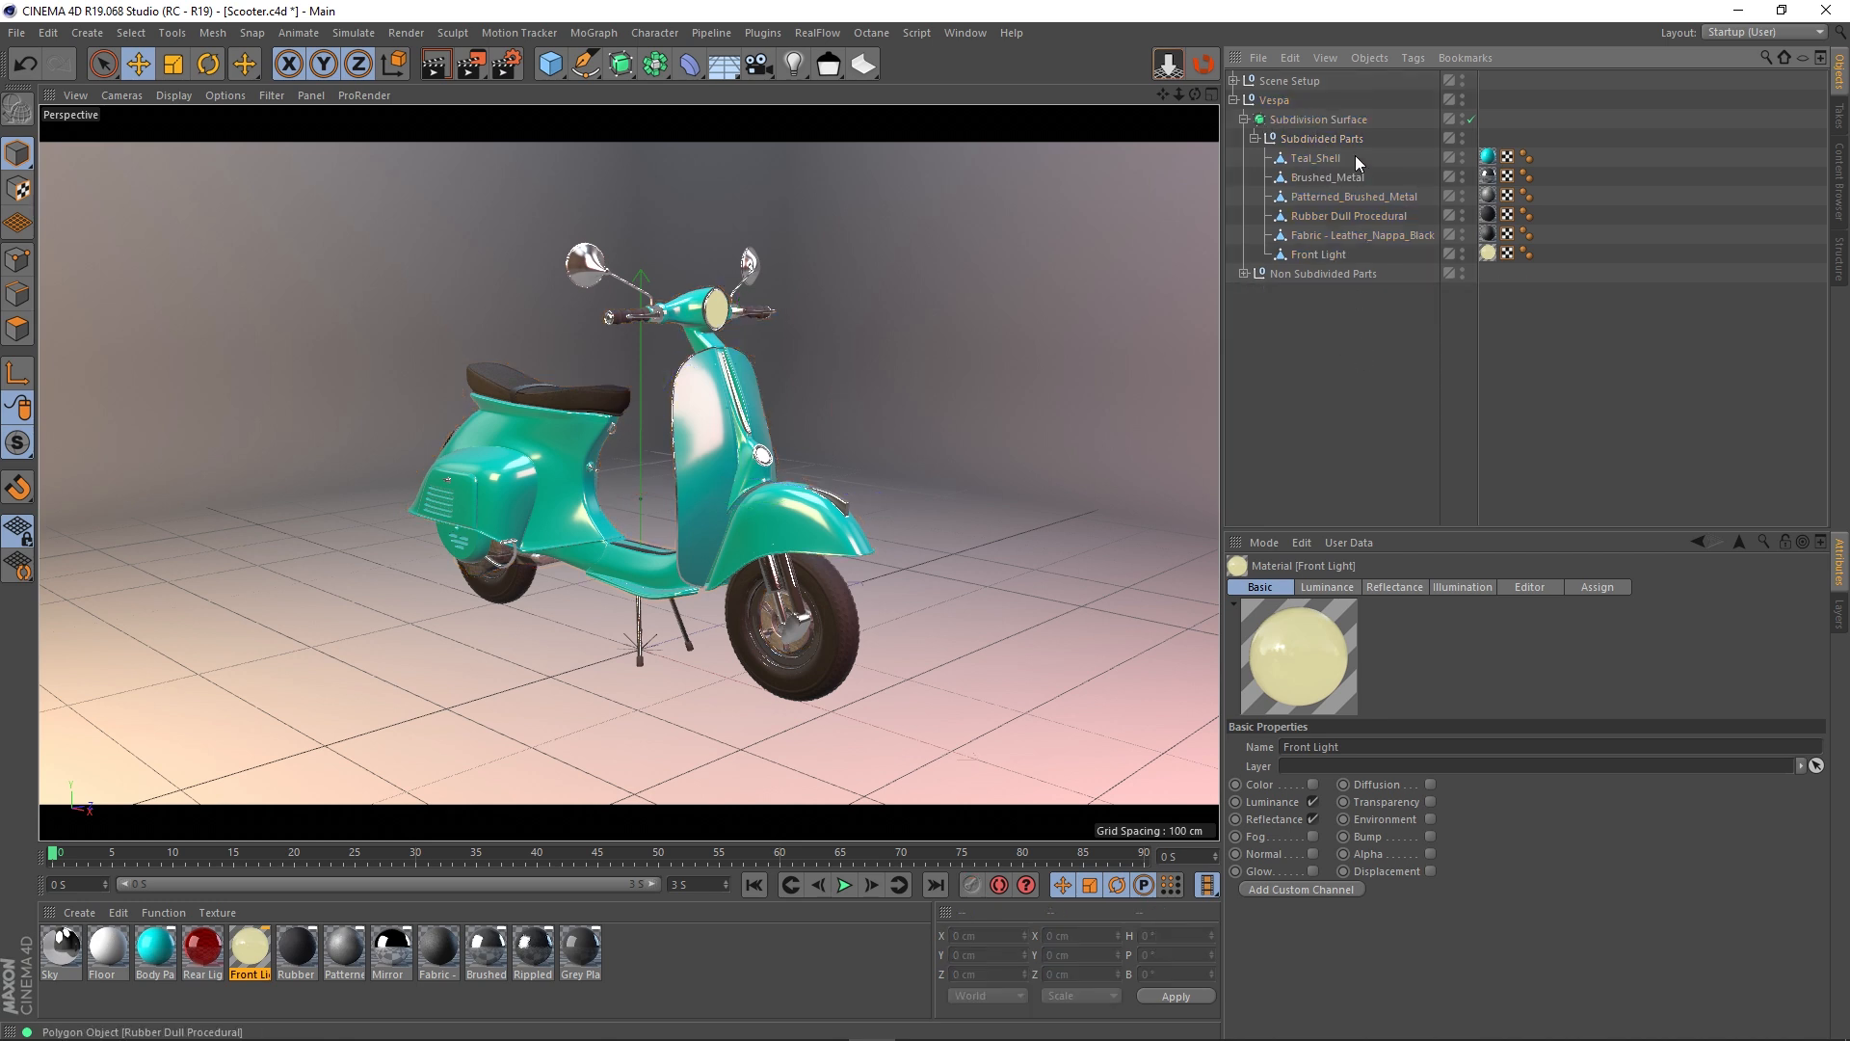
Step: Switch to the BP - UV Edit layout and inspect the existing UV maps of the parts in the Subdivided Parts group
left_click(1766, 32)
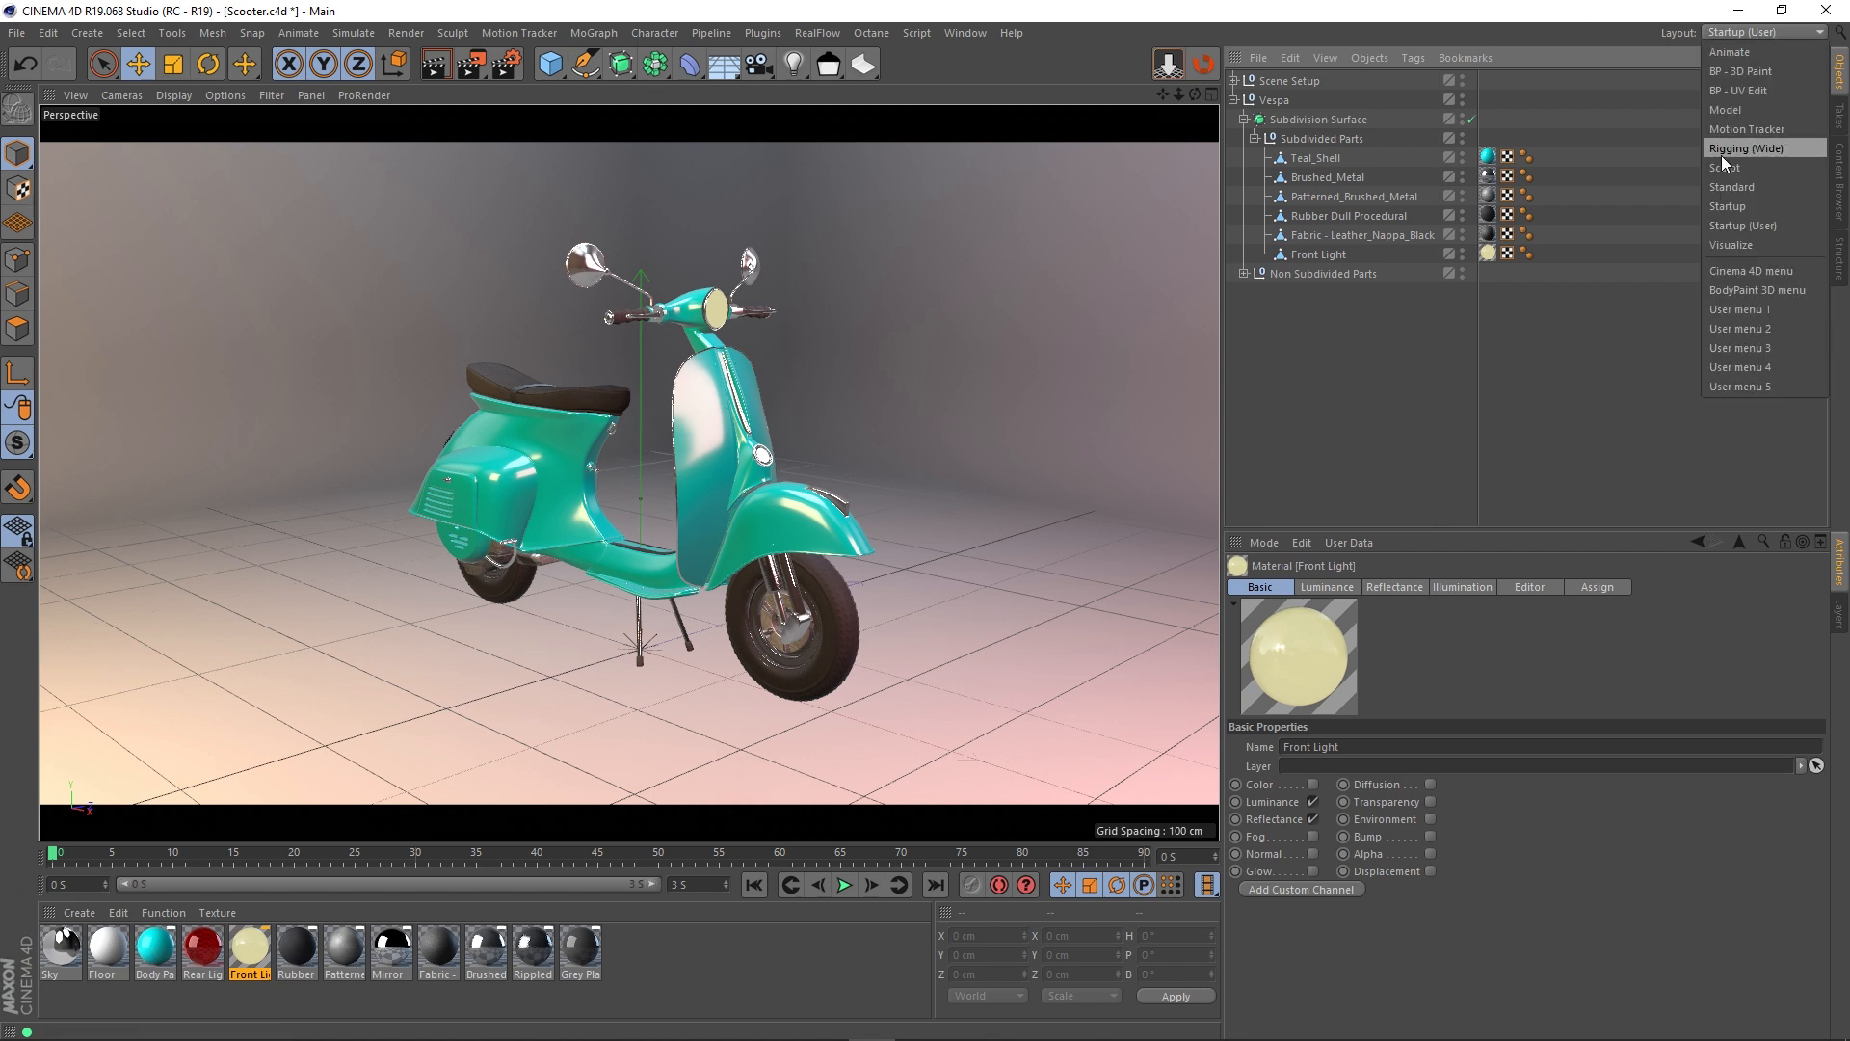
left_click(1741, 89)
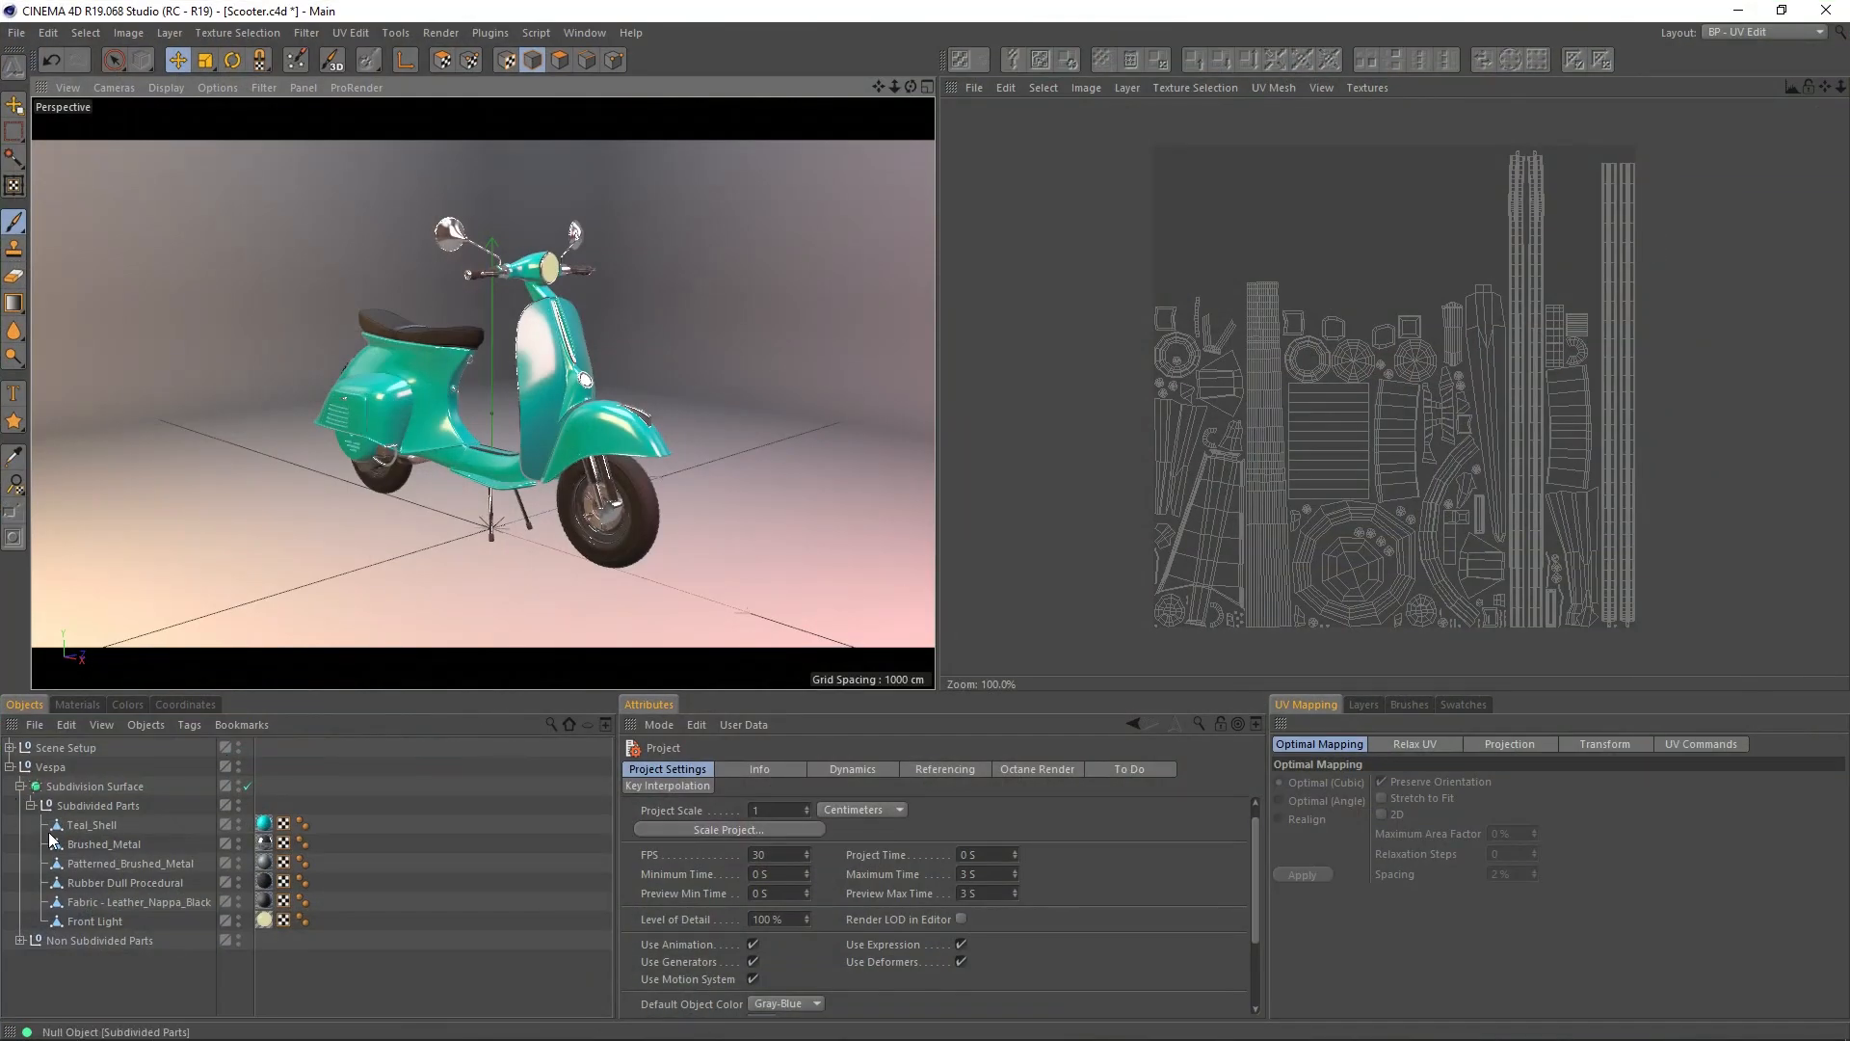
left_click(107, 831)
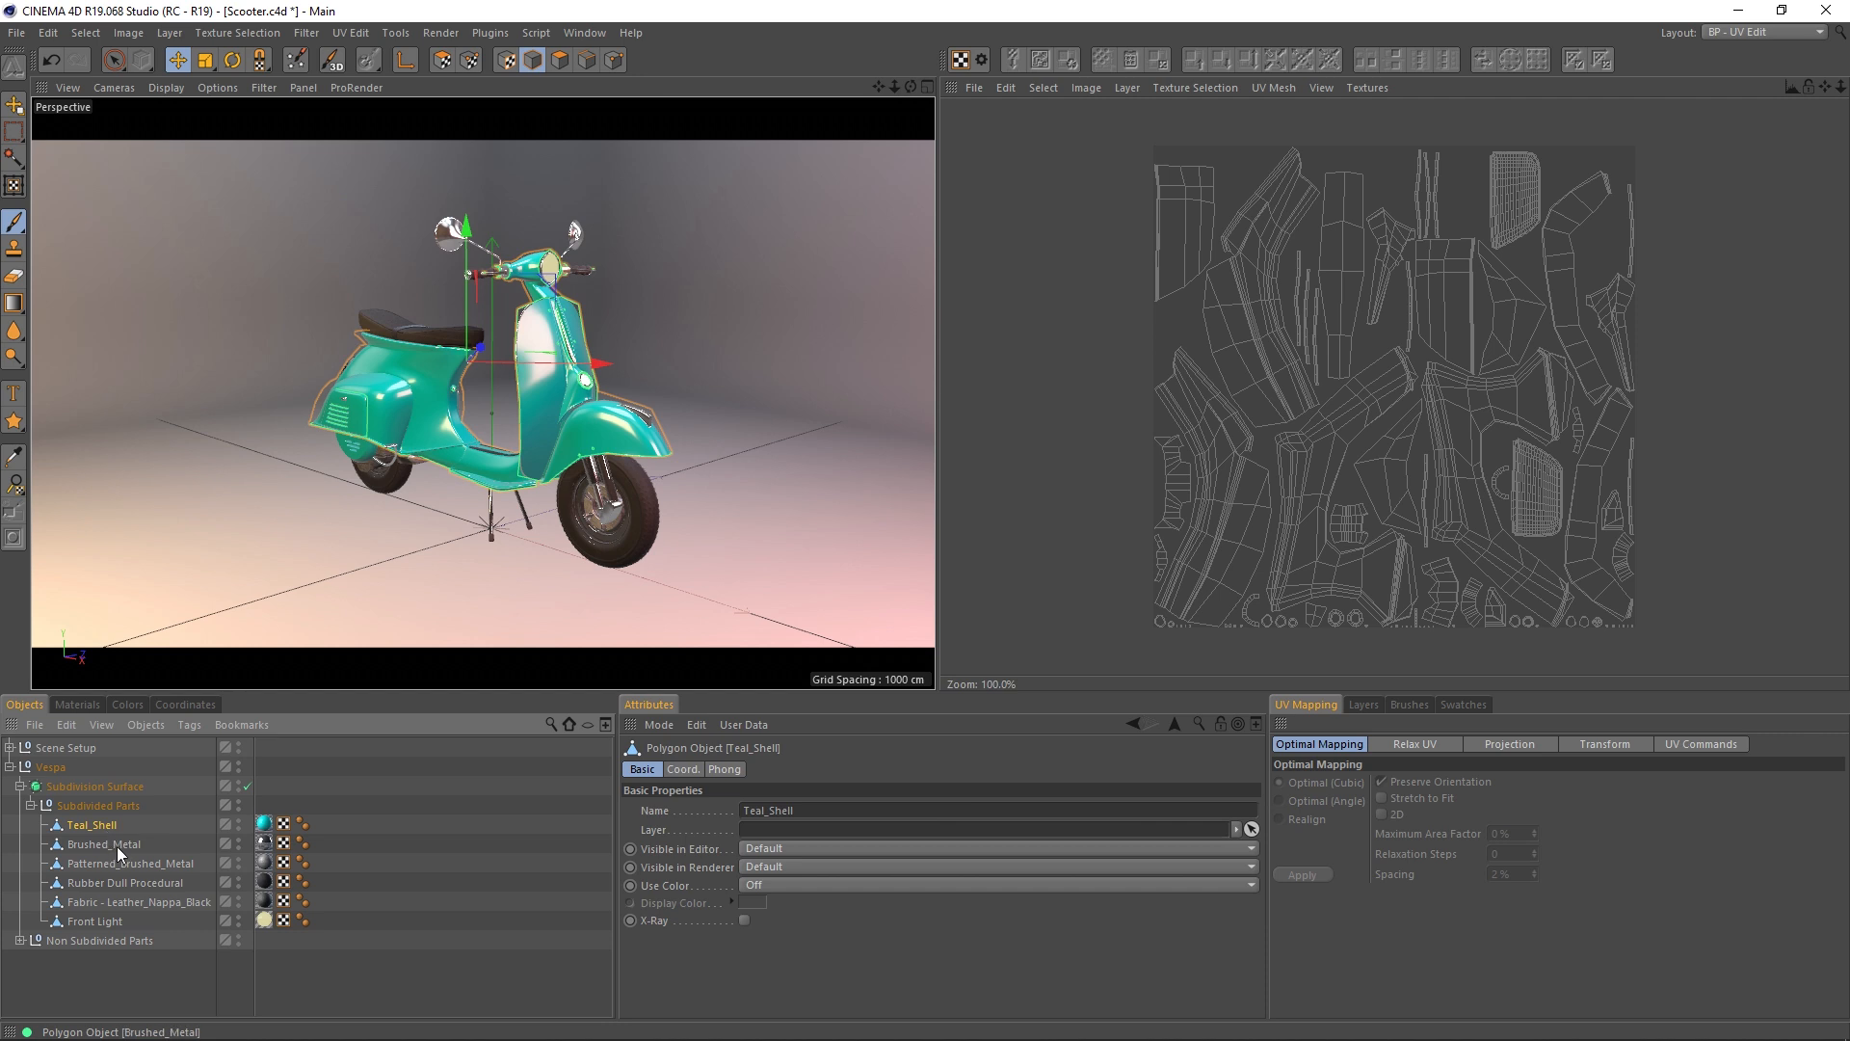
left_click(118, 846)
left_click(145, 865)
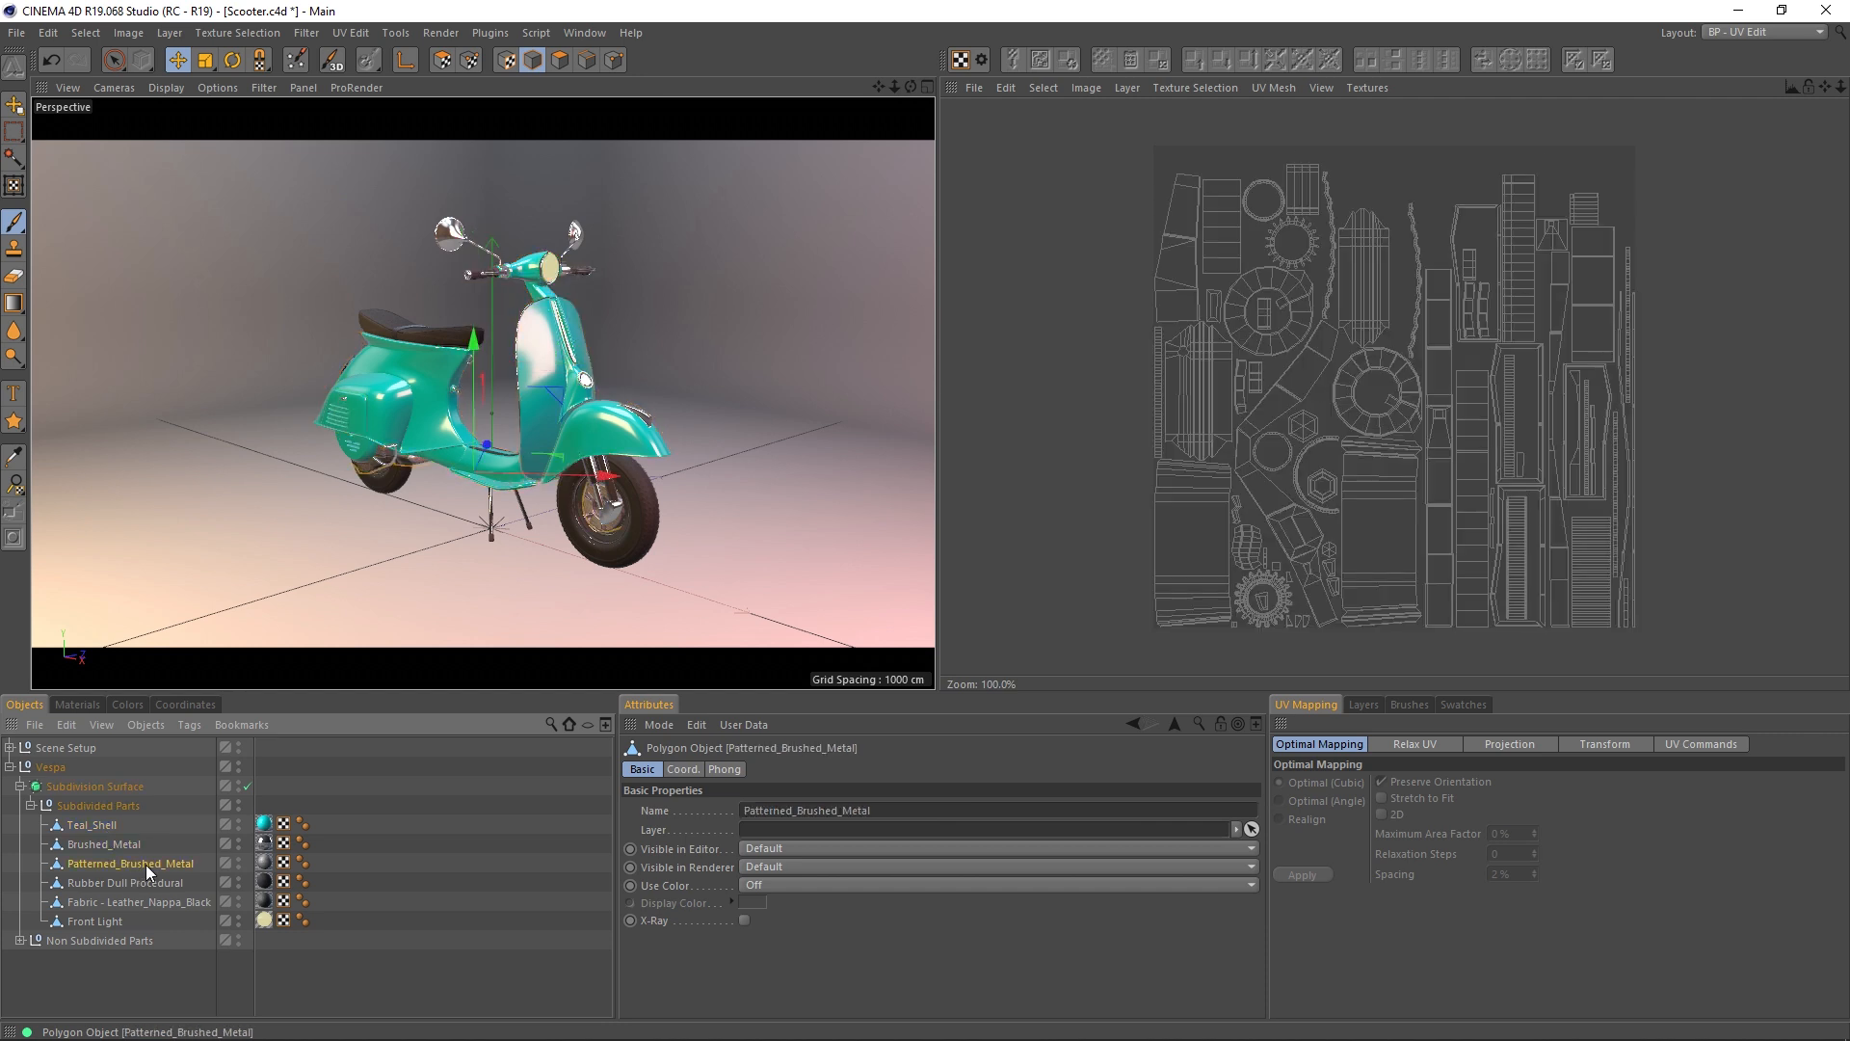
left_click(152, 879)
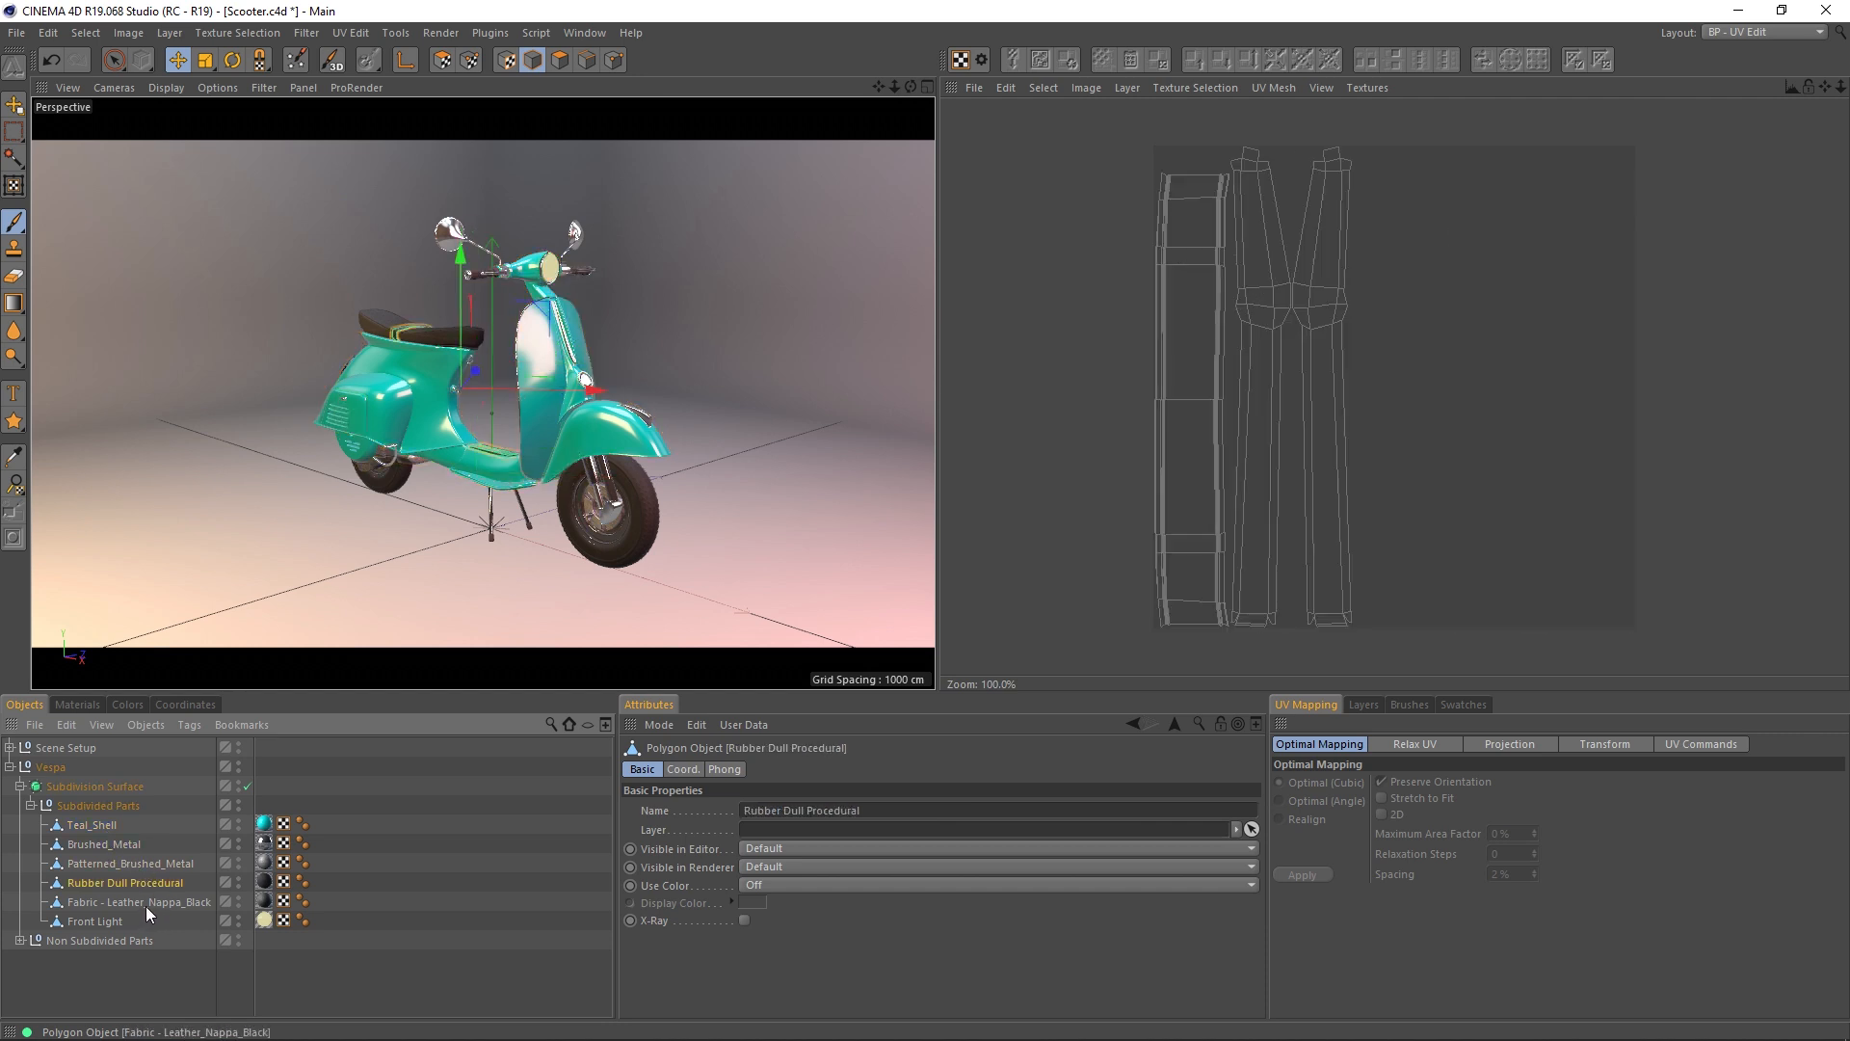
left_click(146, 904)
left_click(95, 923)
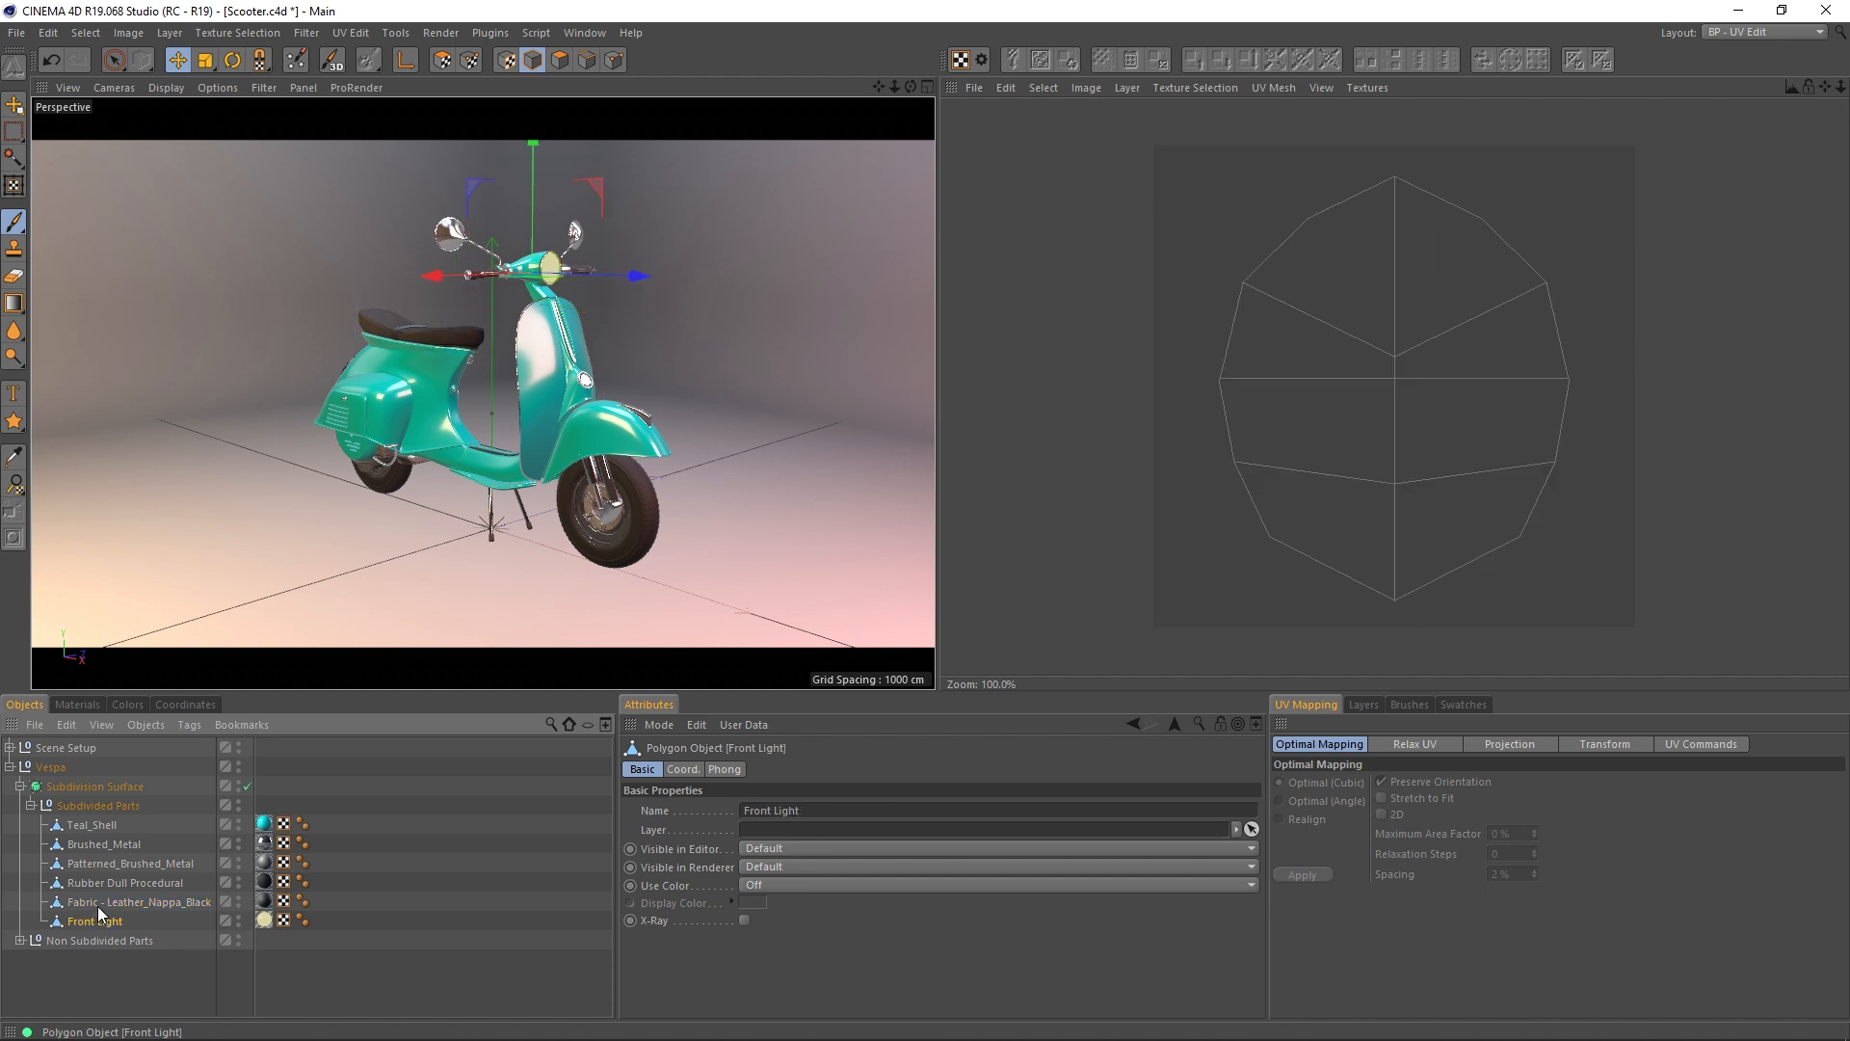
left_click(90, 827)
left_click(120, 846)
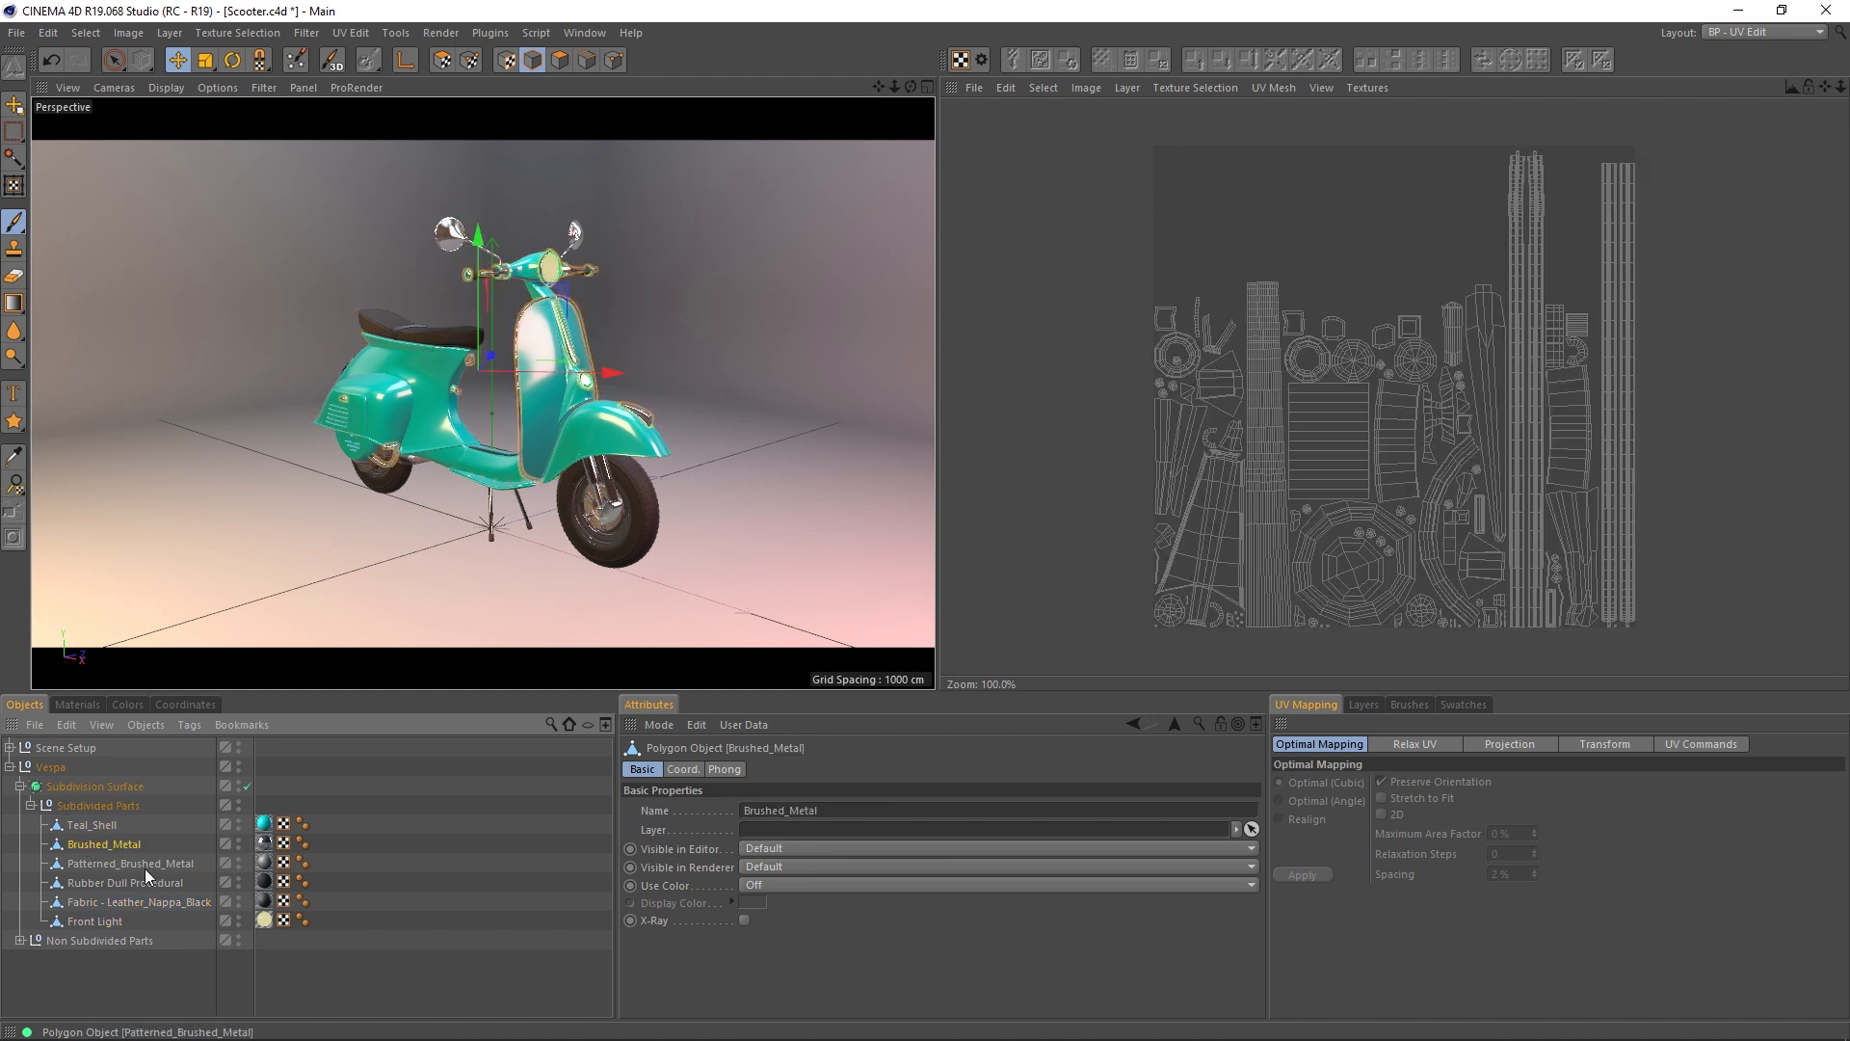
left_click(146, 866)
left_click(148, 880)
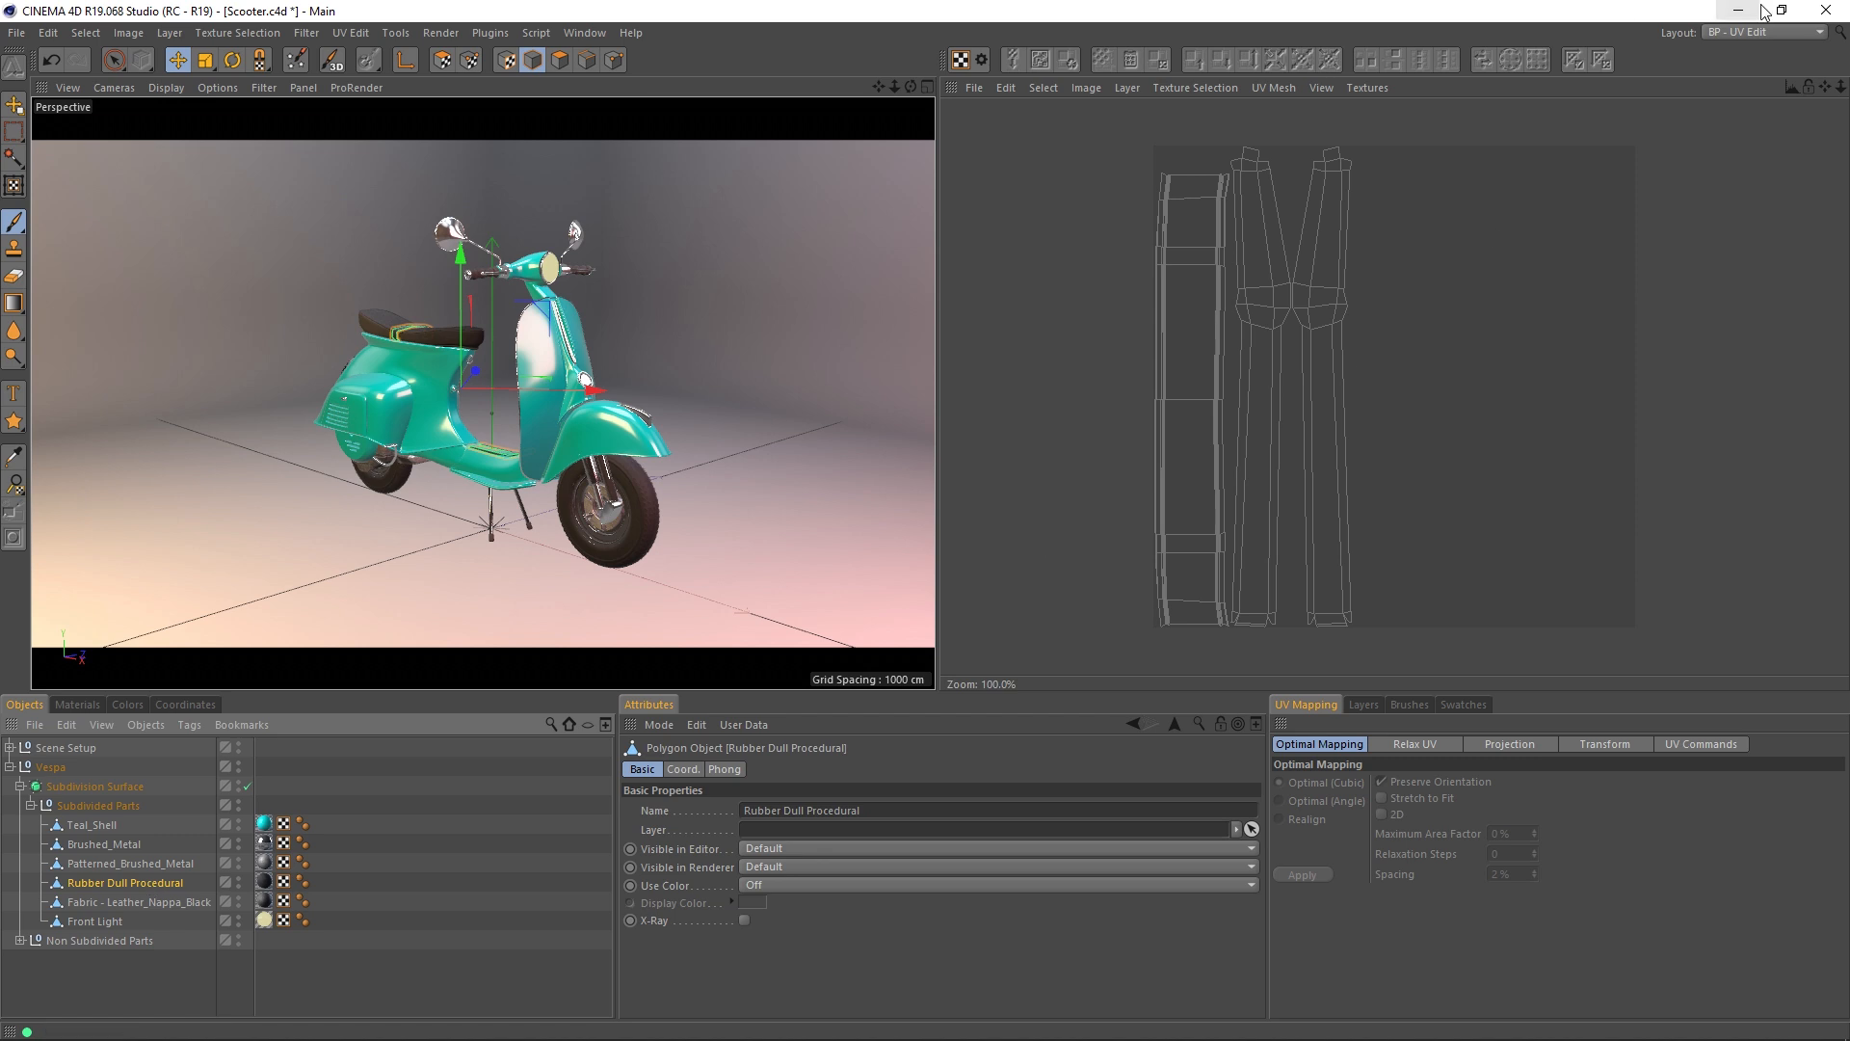
Step: Return to the Startup (User) layout and send the Subdivided Parts group to RizomUV through the bridge
left_click(1732, 33)
left_click(1764, 225)
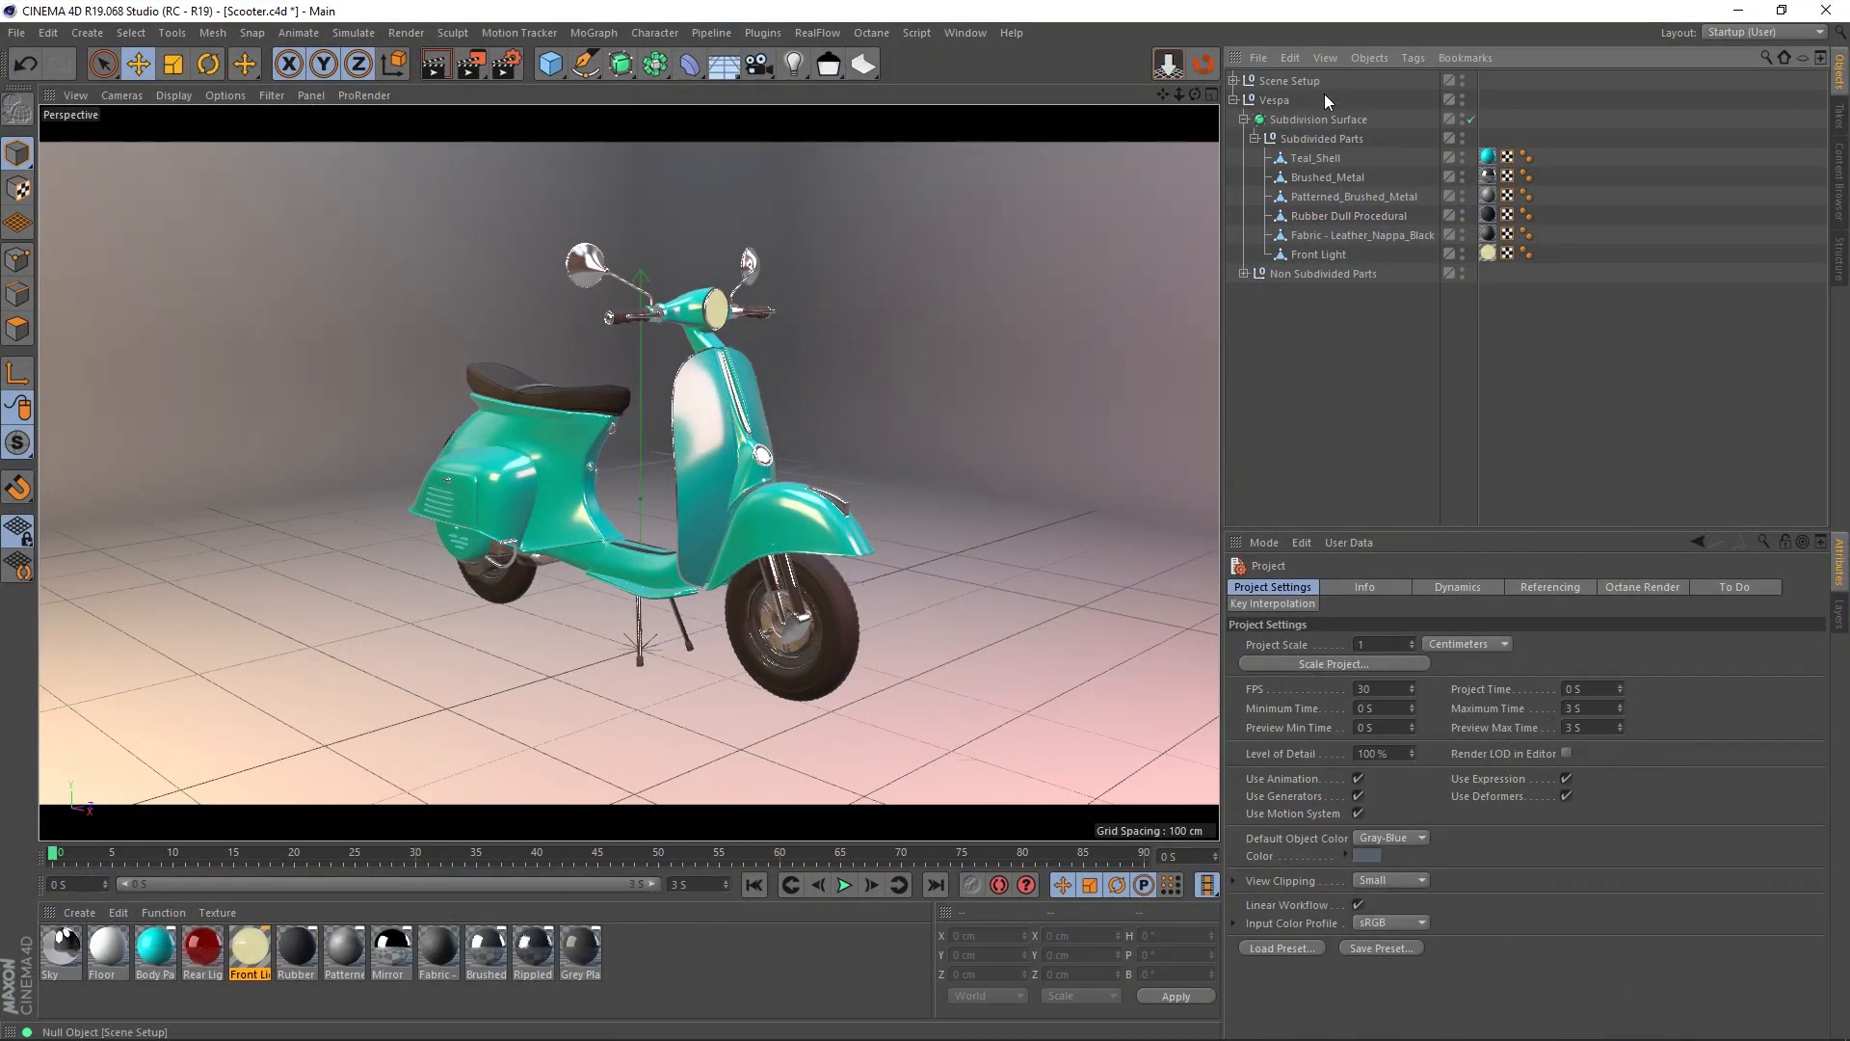
left_click(1318, 141)
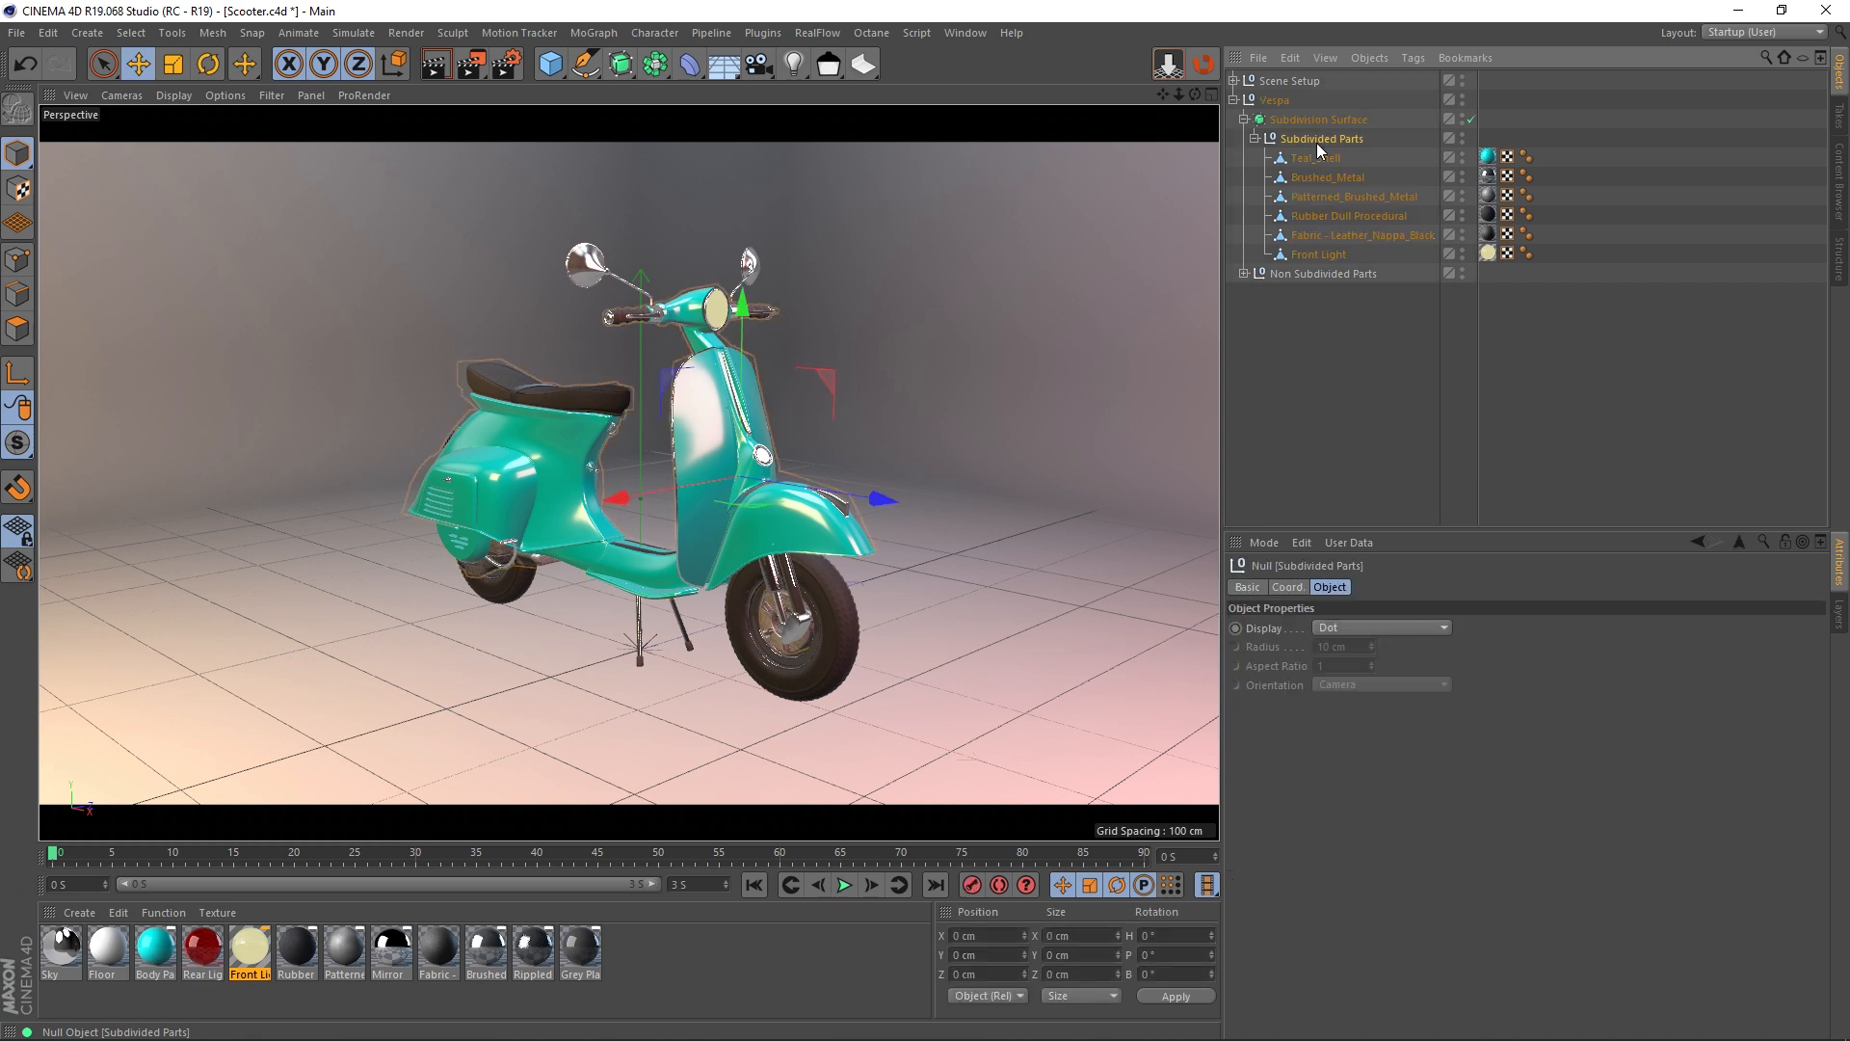
left_click(1204, 64)
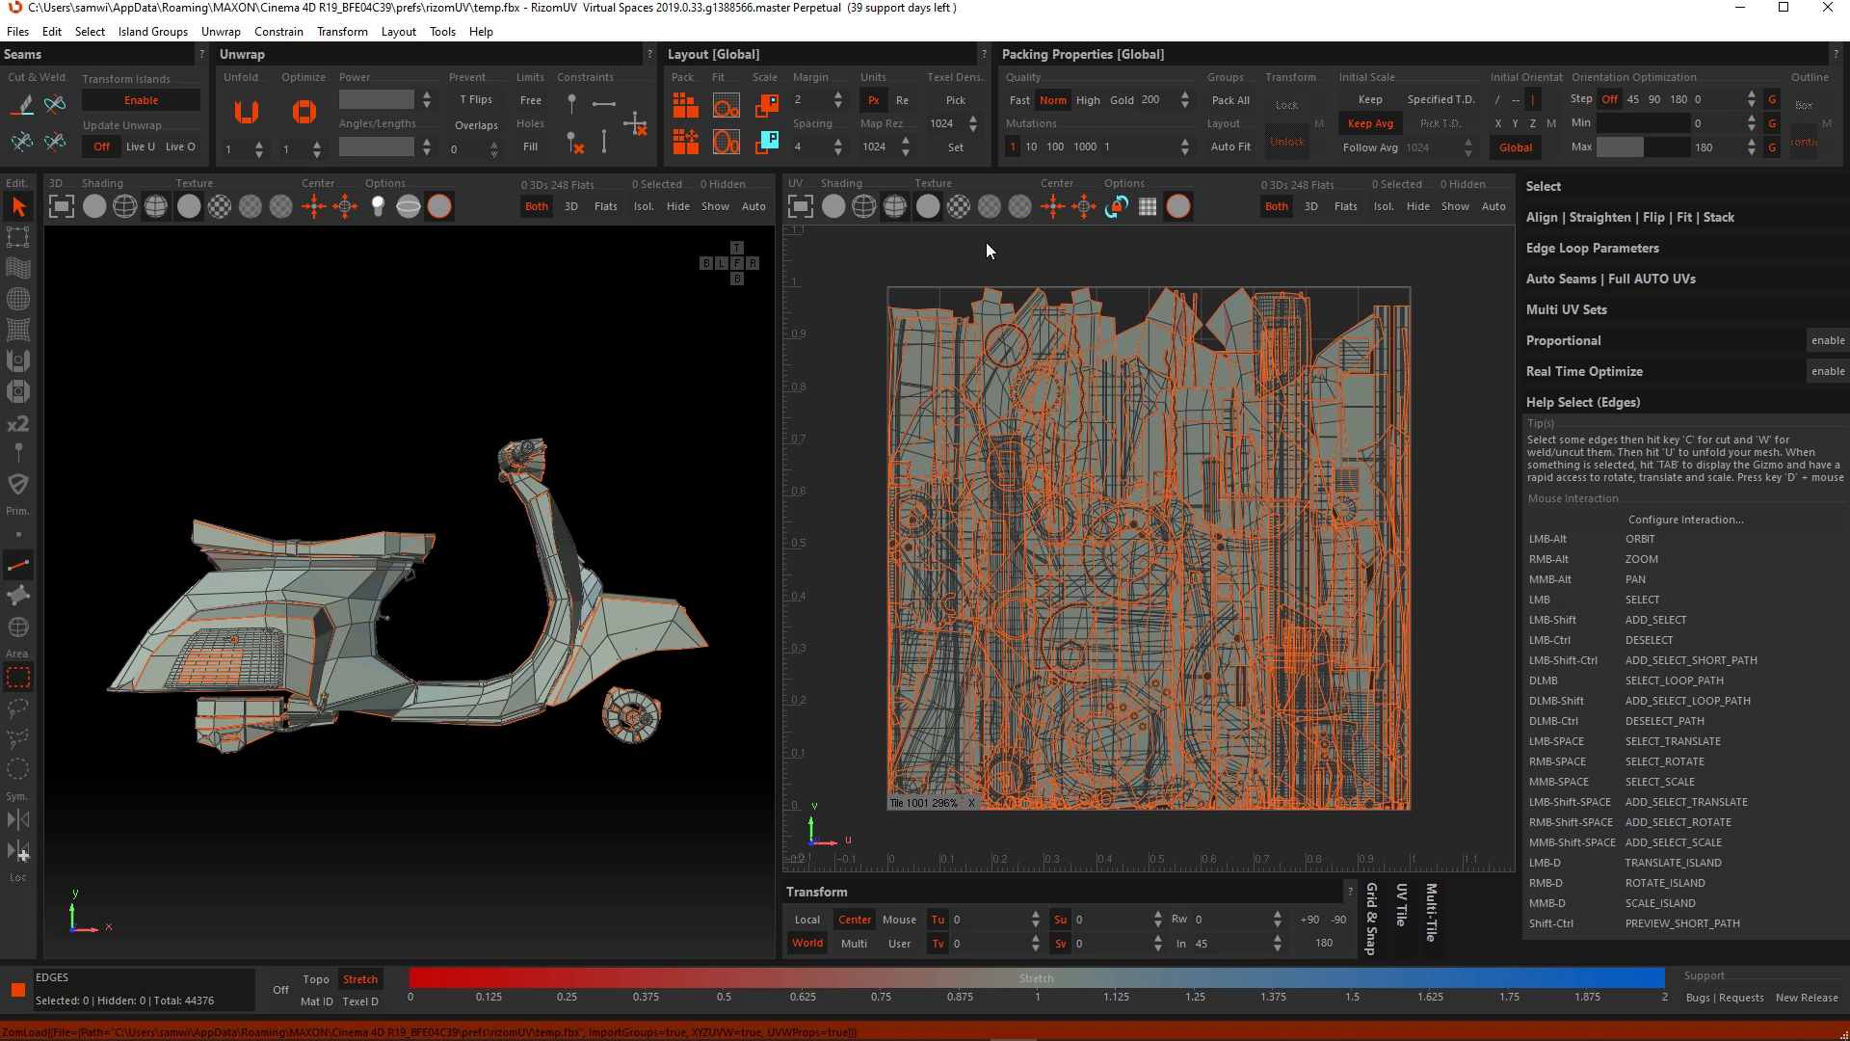
Step: Show the checker texture on the scooter in both the UV and 3D views
left_click(951, 210)
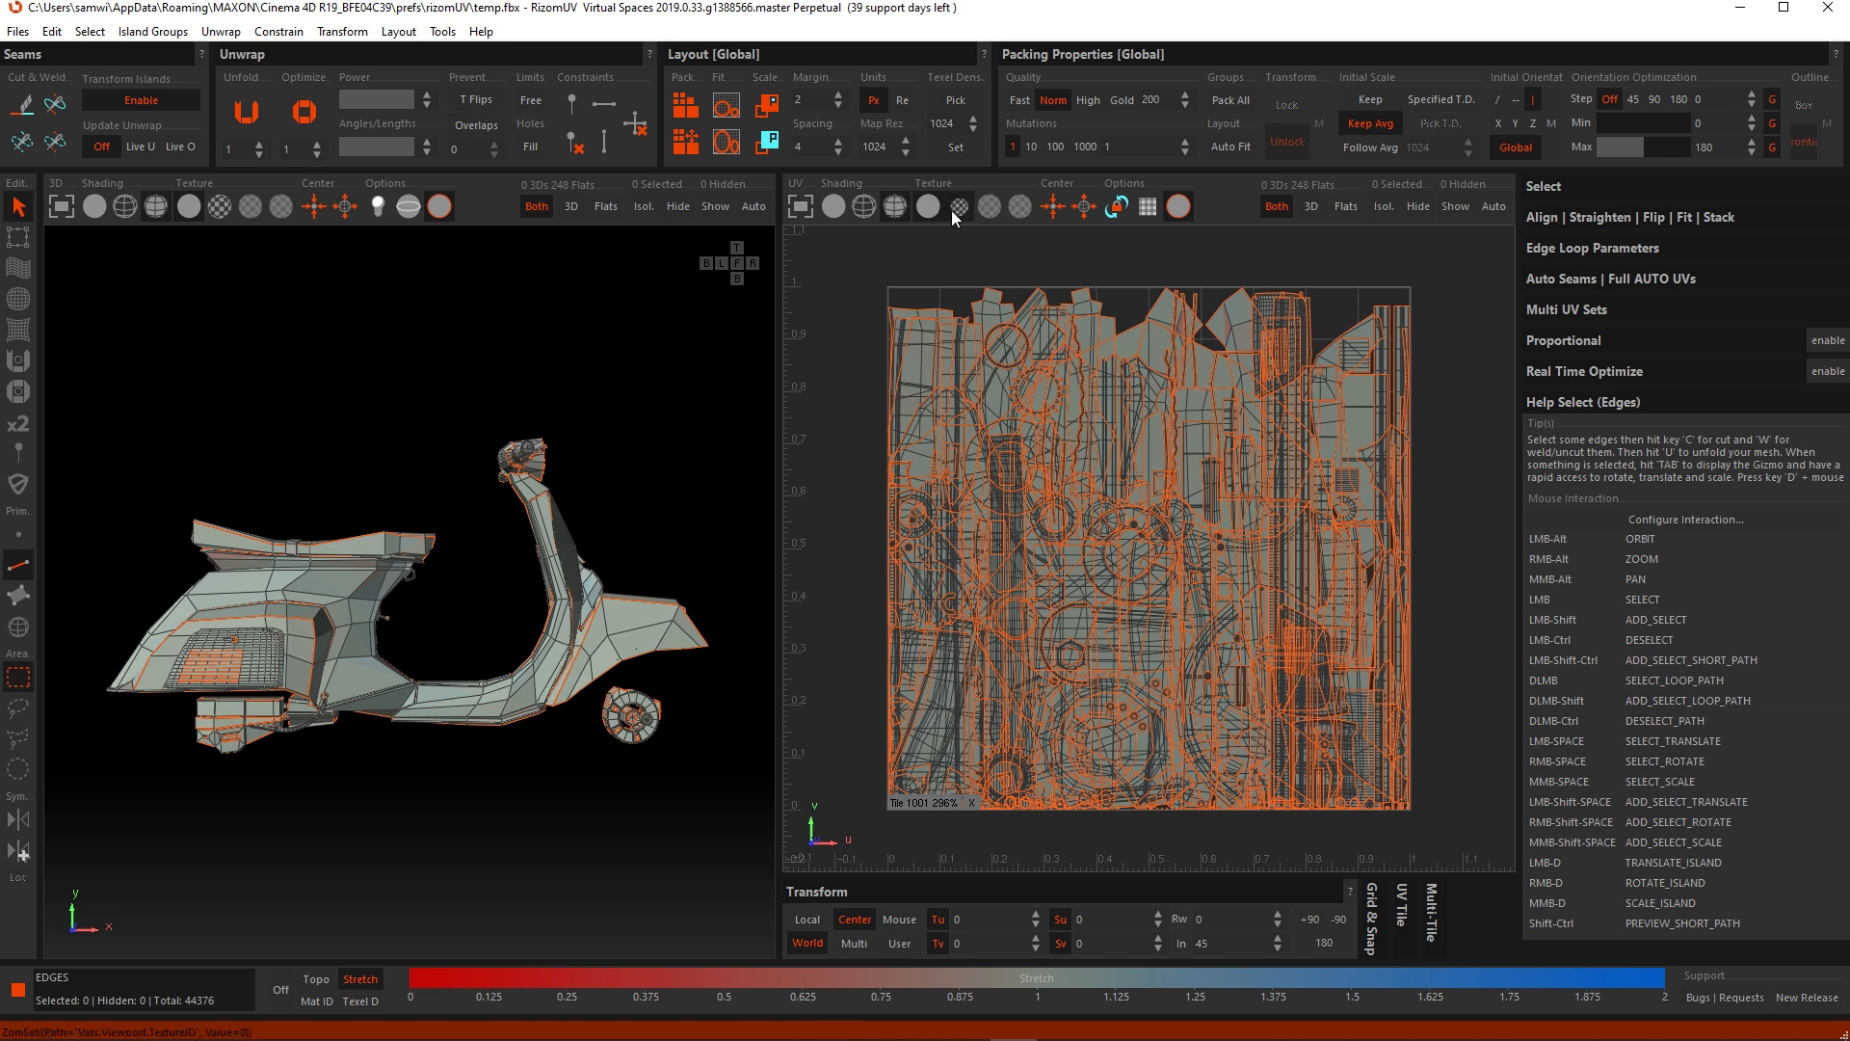
left_click(220, 206)
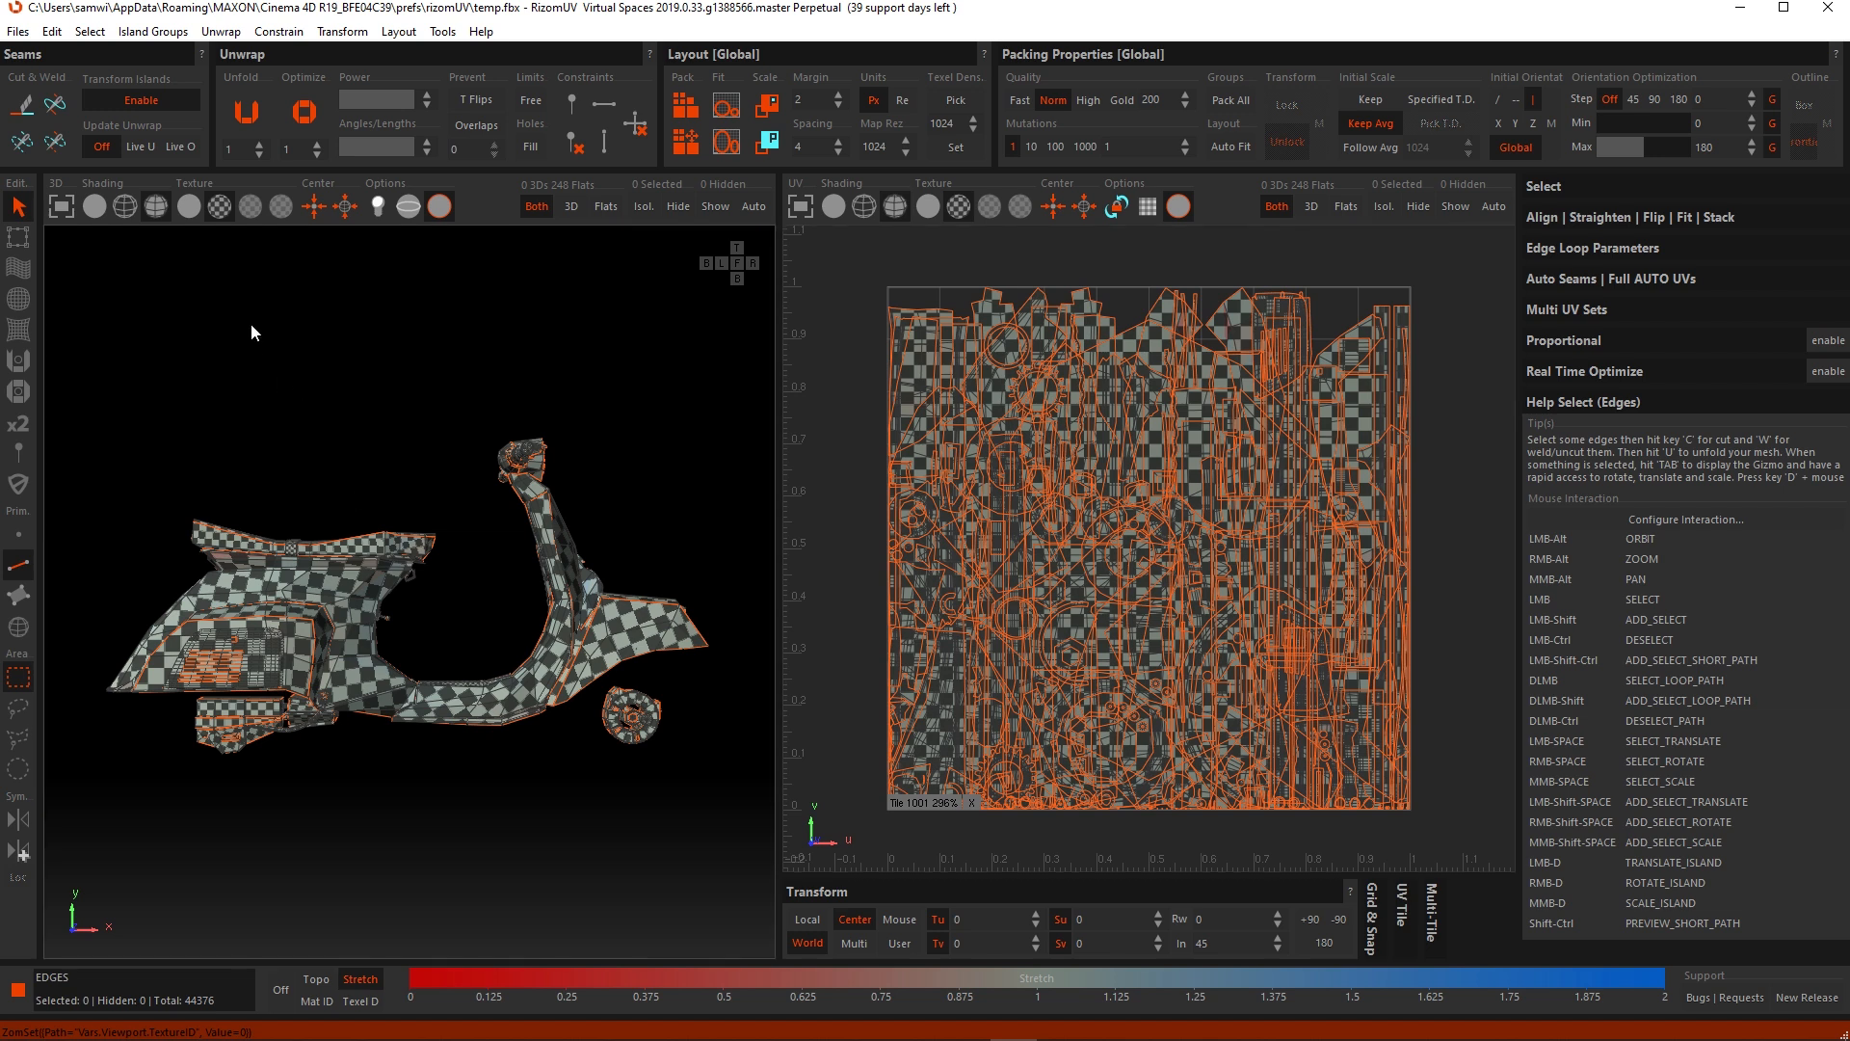
Step: Review the C4D mouse interaction preset in the Keyboard and Mouse Customizer and save the configuration
left_click(53, 34)
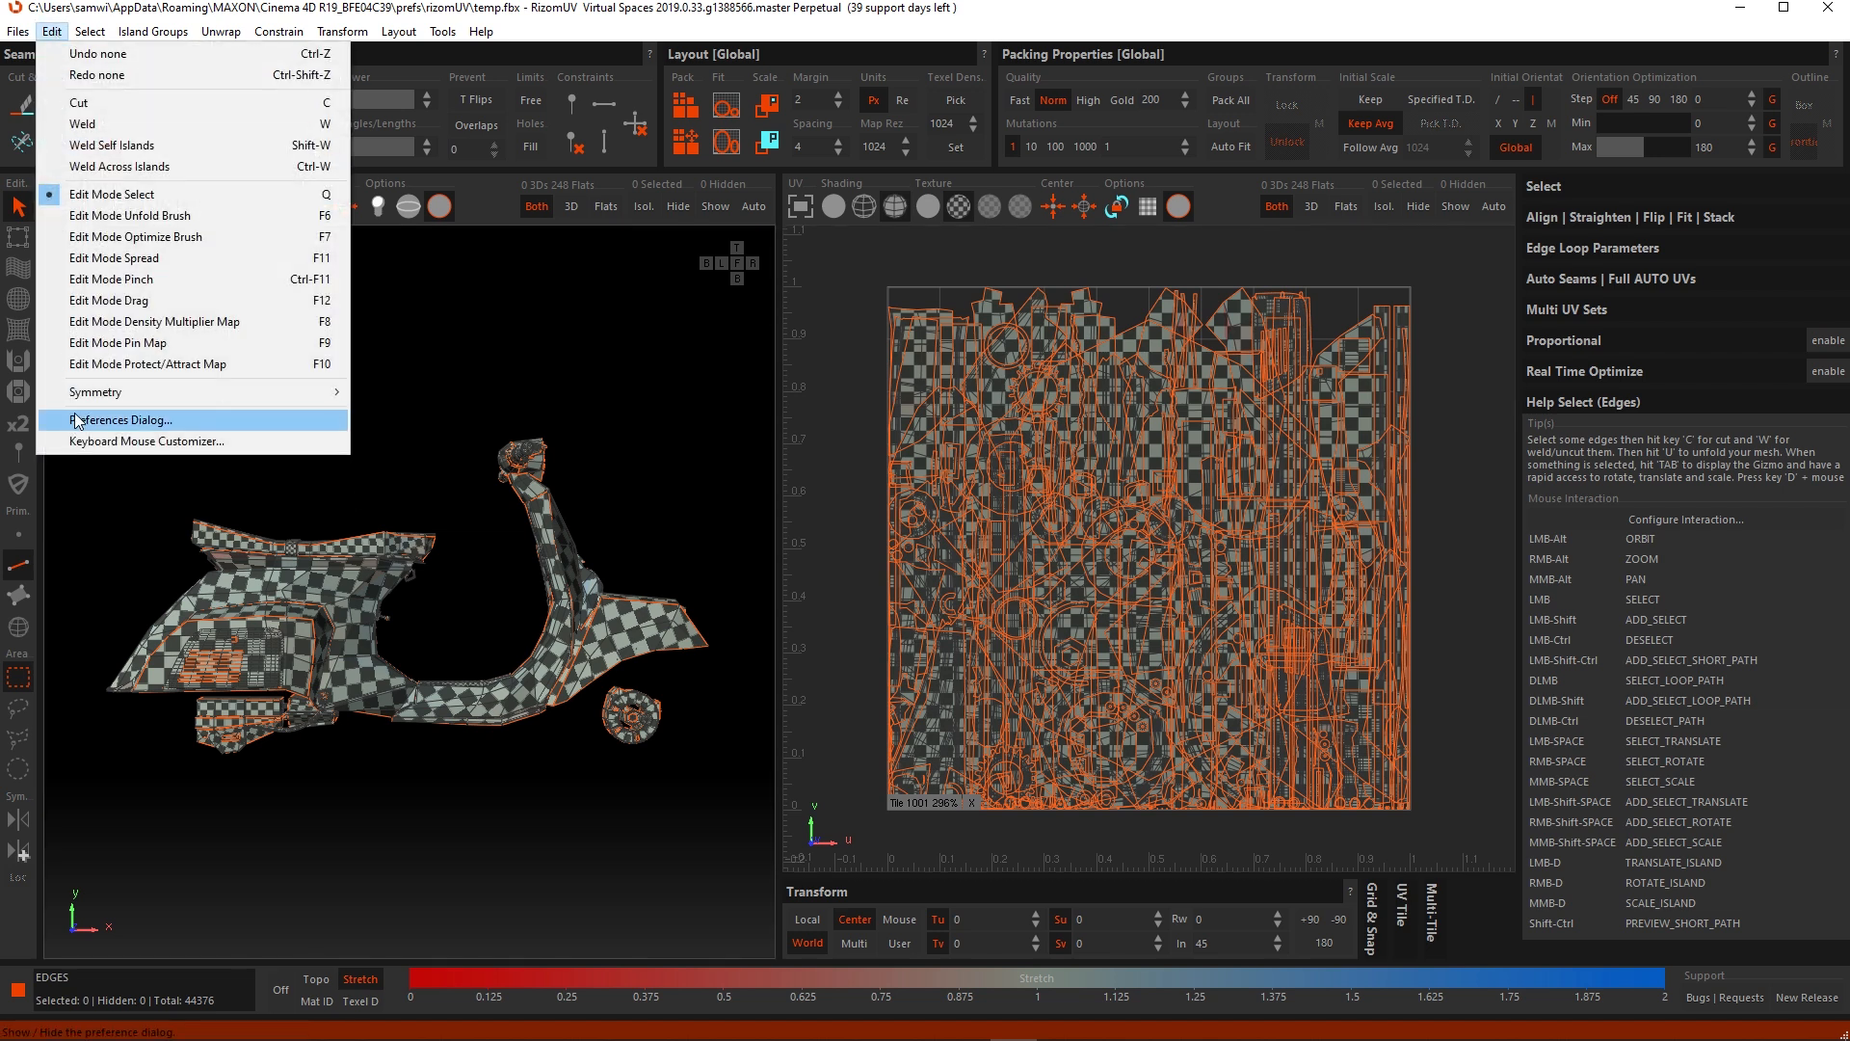
left_click(144, 446)
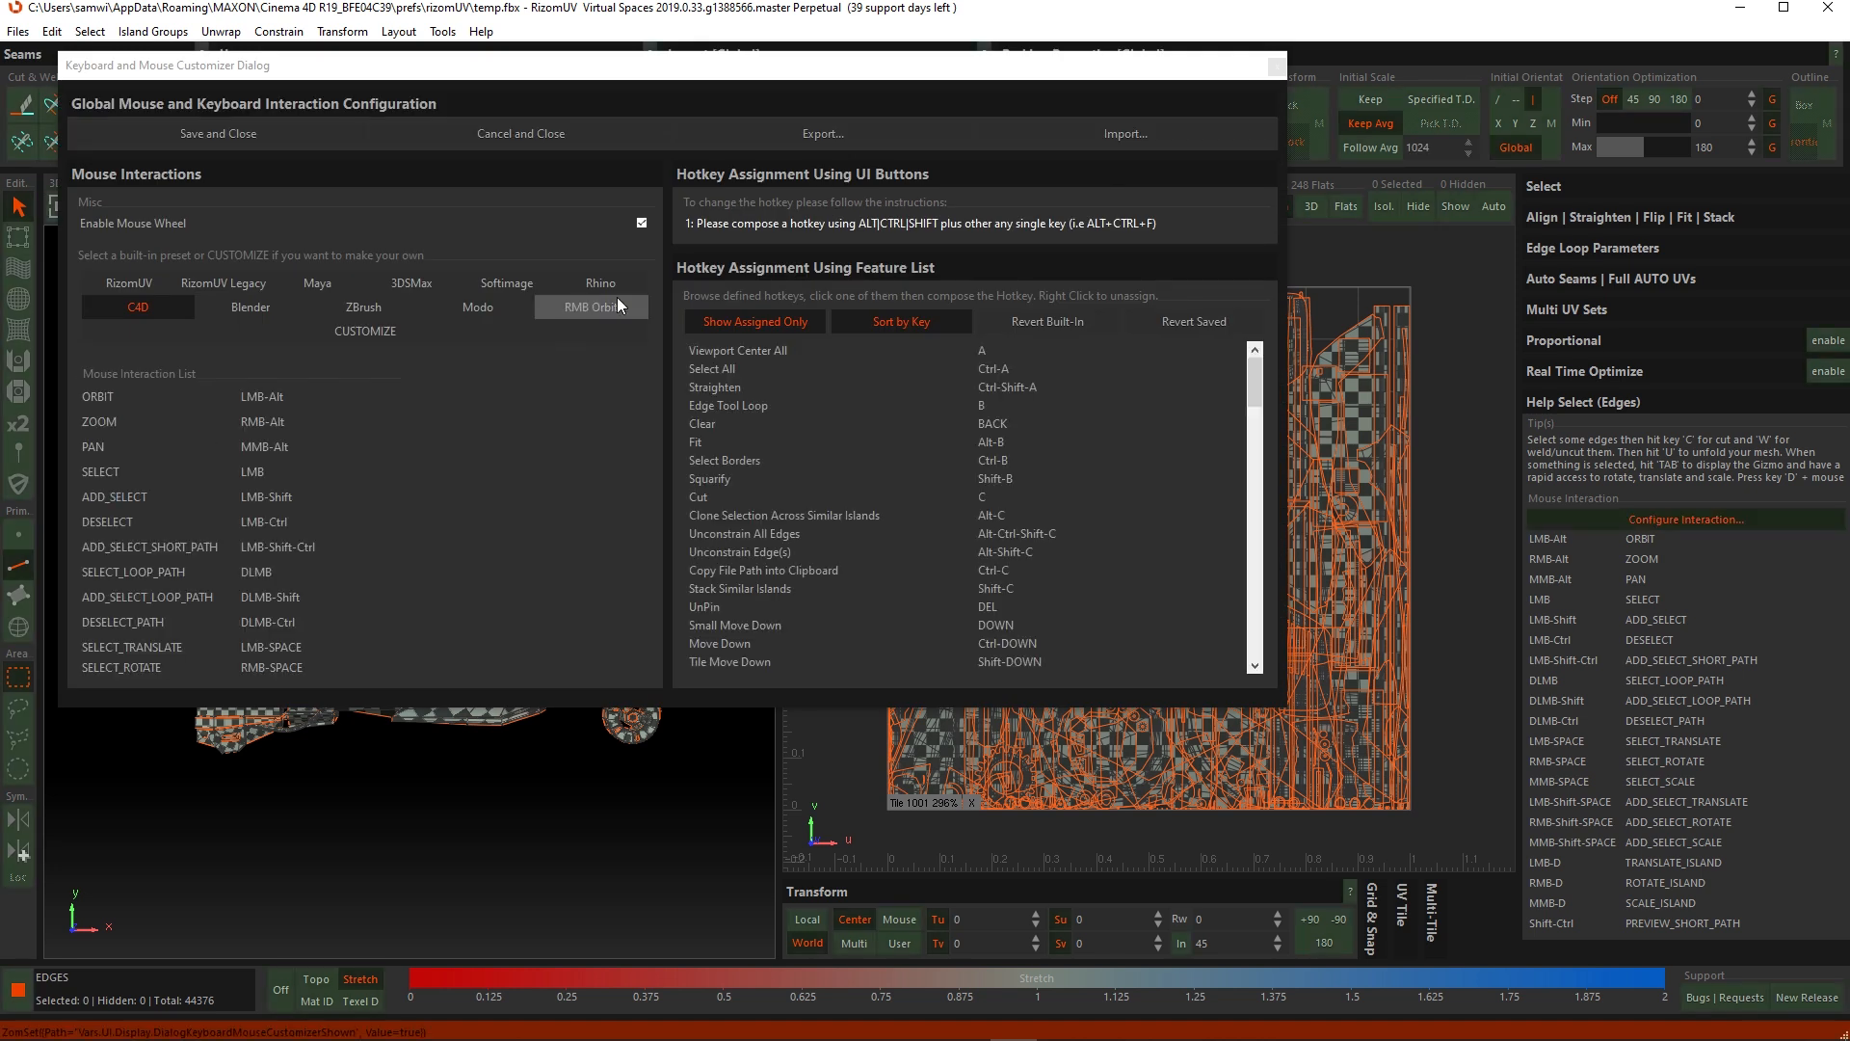
left_click_drag(794, 143, 845, 149)
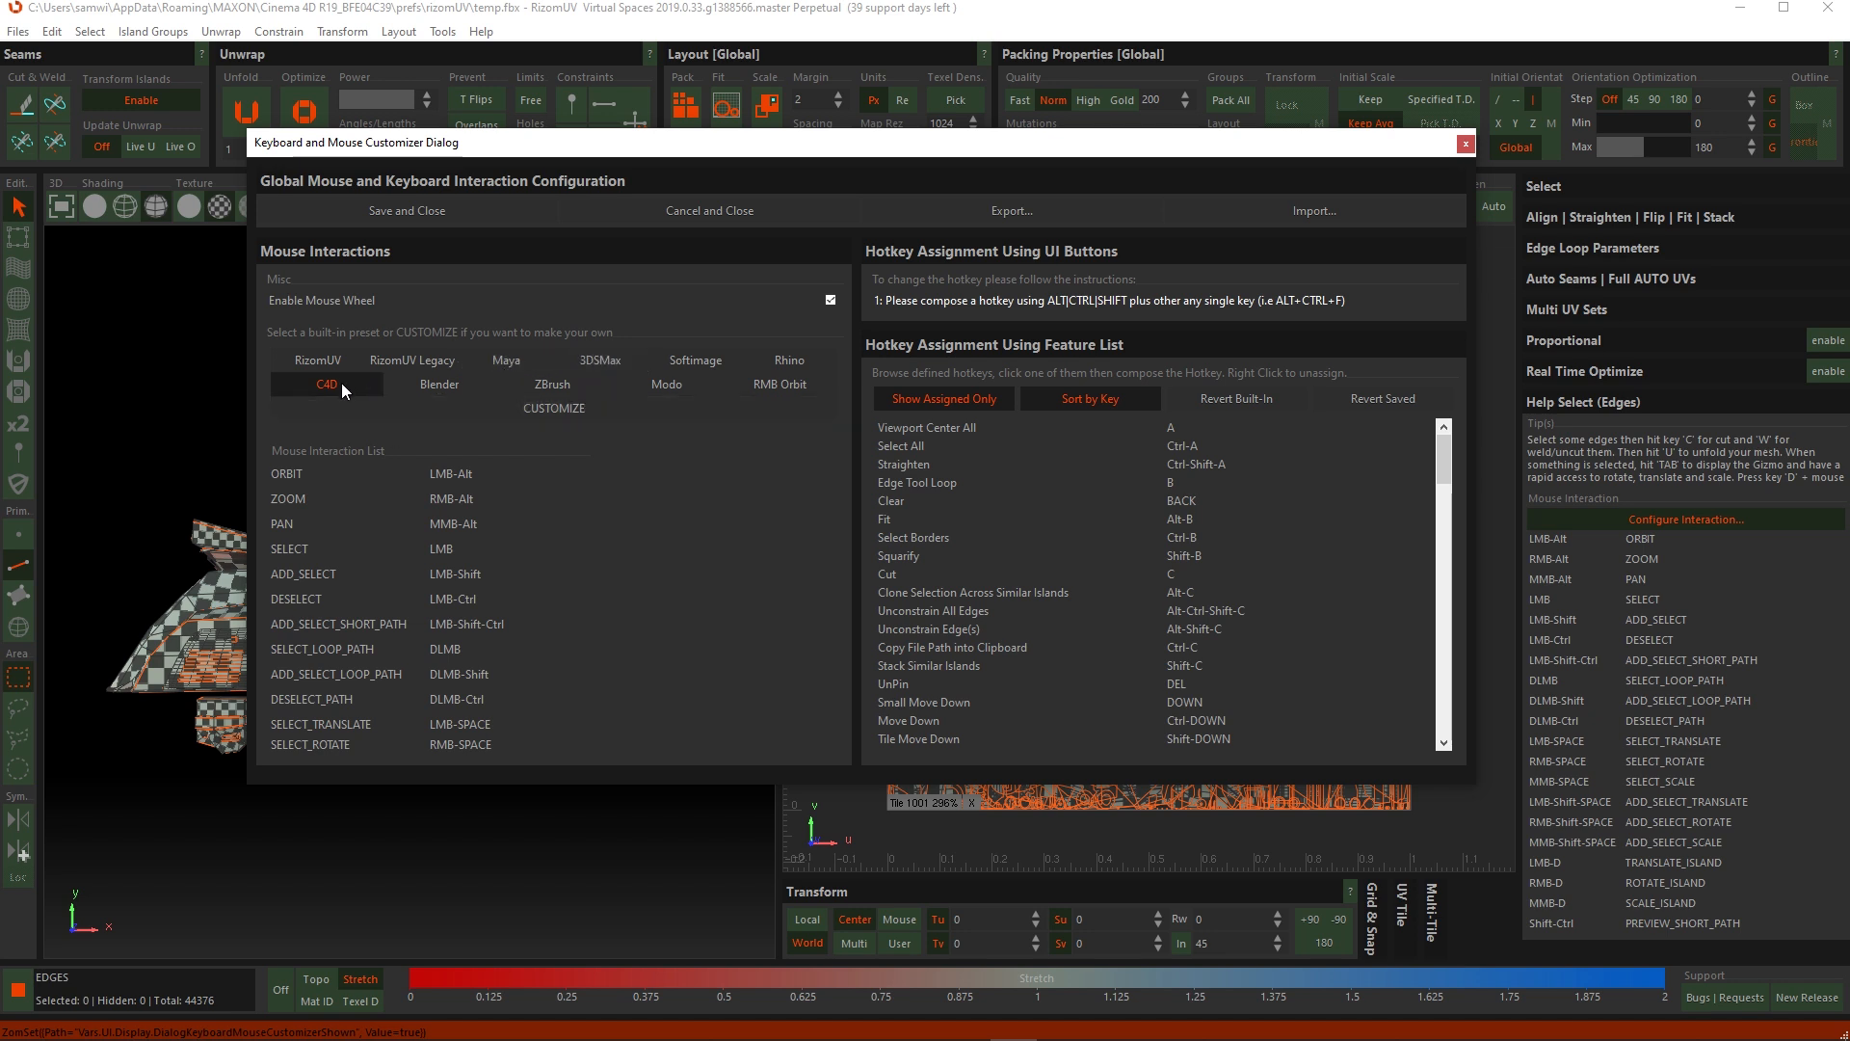
left_click(405, 214)
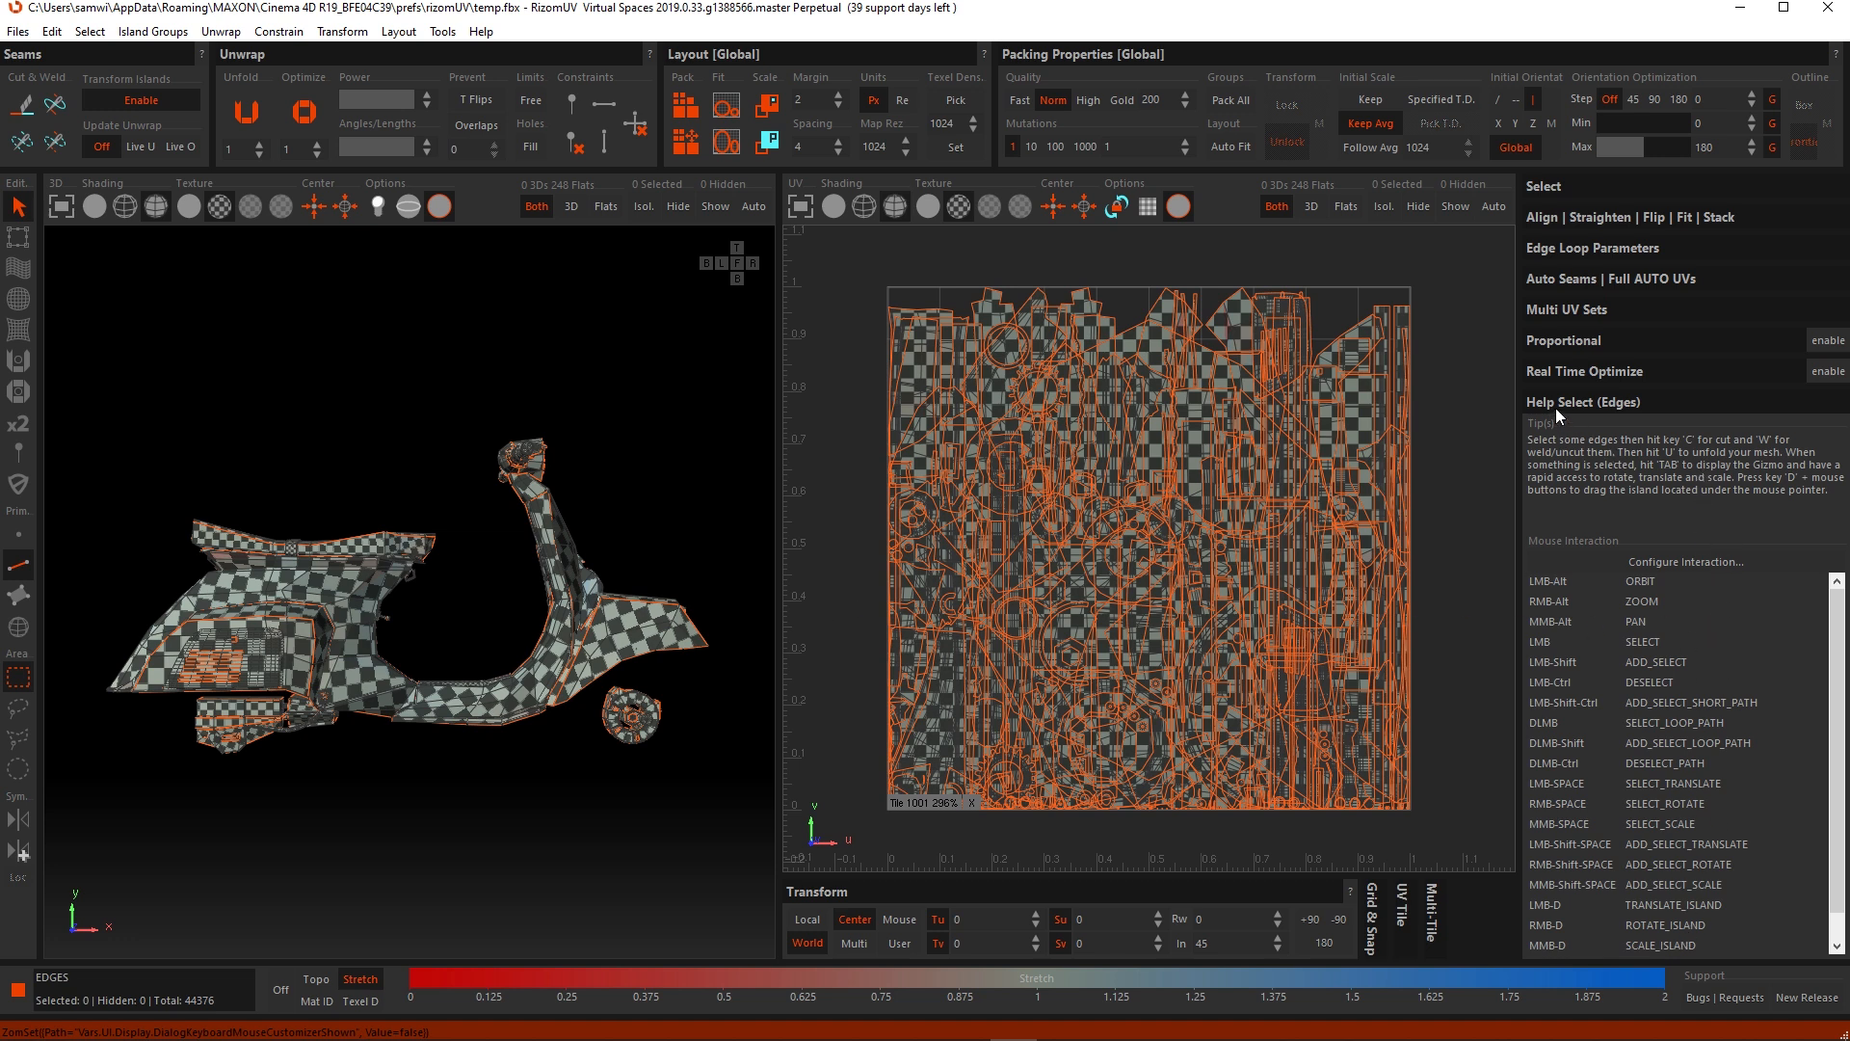
Step: Try packing all the UV islands into the tile with Auto Fit, and undo the packing
left_click(841, 559)
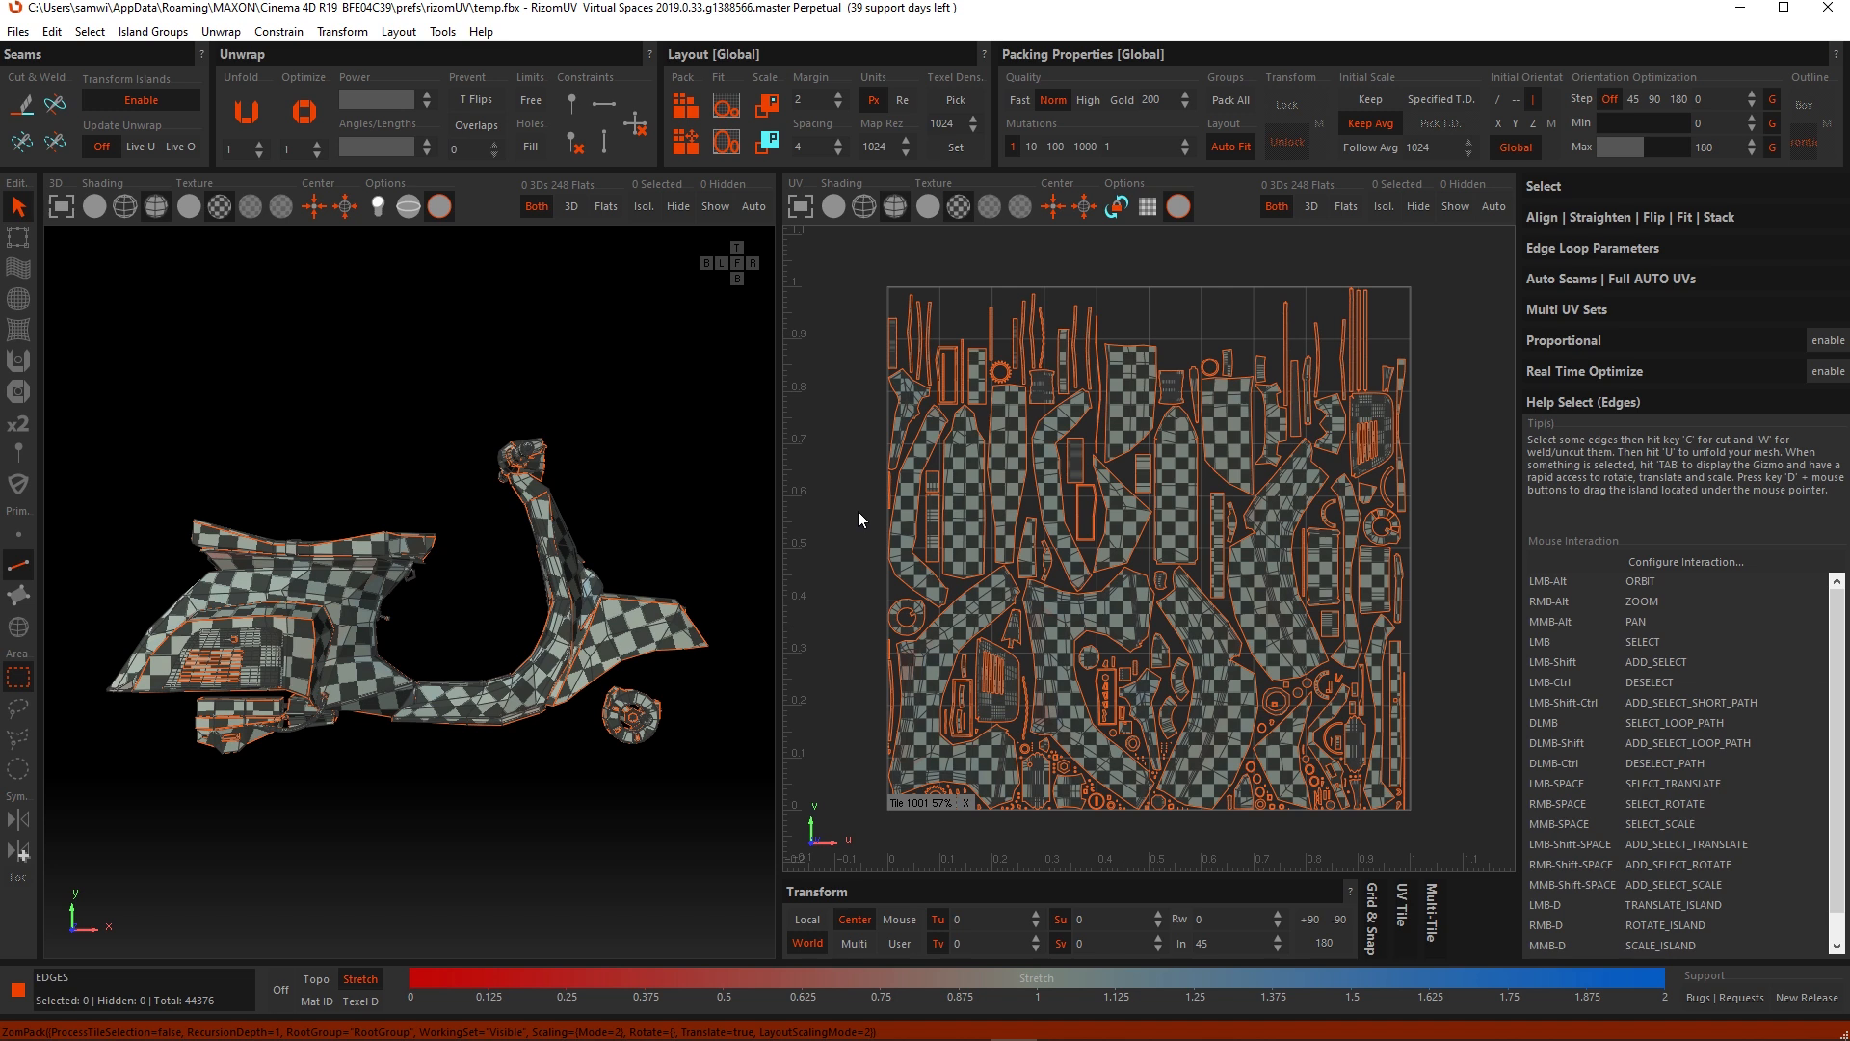
key("ctrl+z")
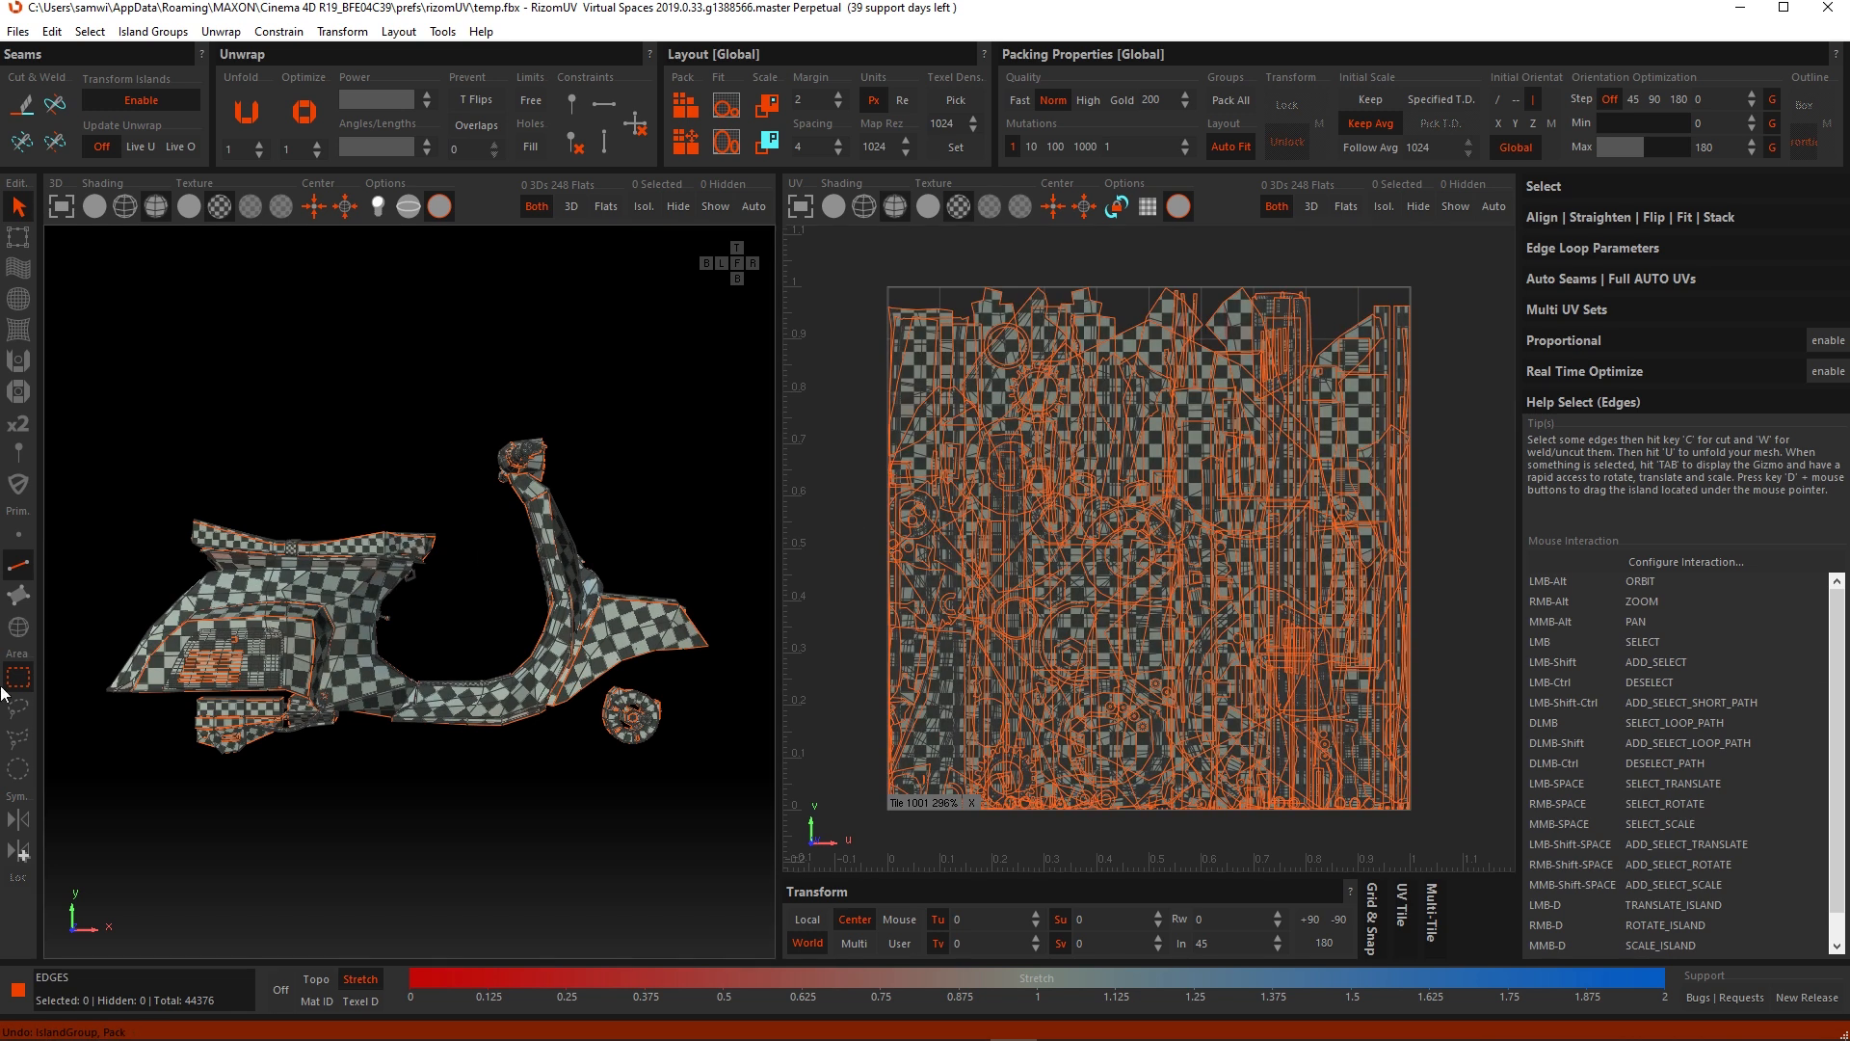
Step: Select the large rounded UV island in Islands mode and try packing only that island
left_click(18, 628)
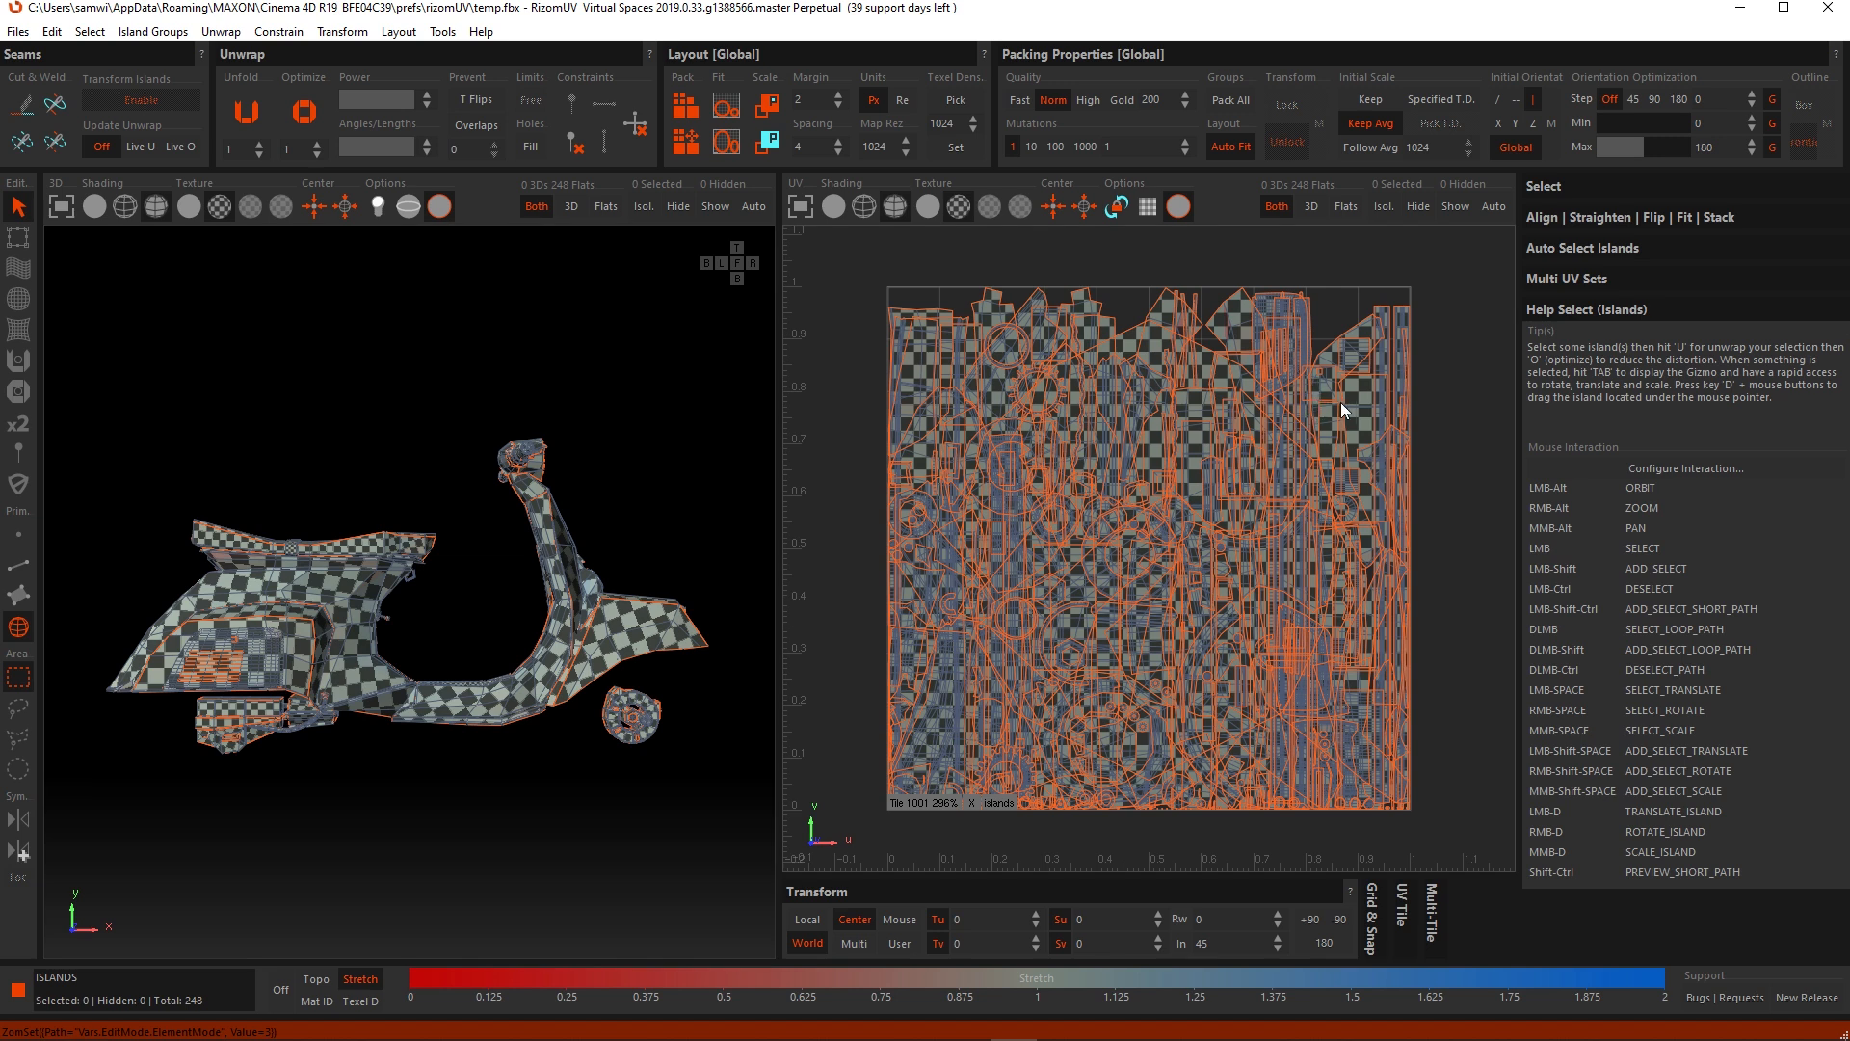
left_click(1329, 425)
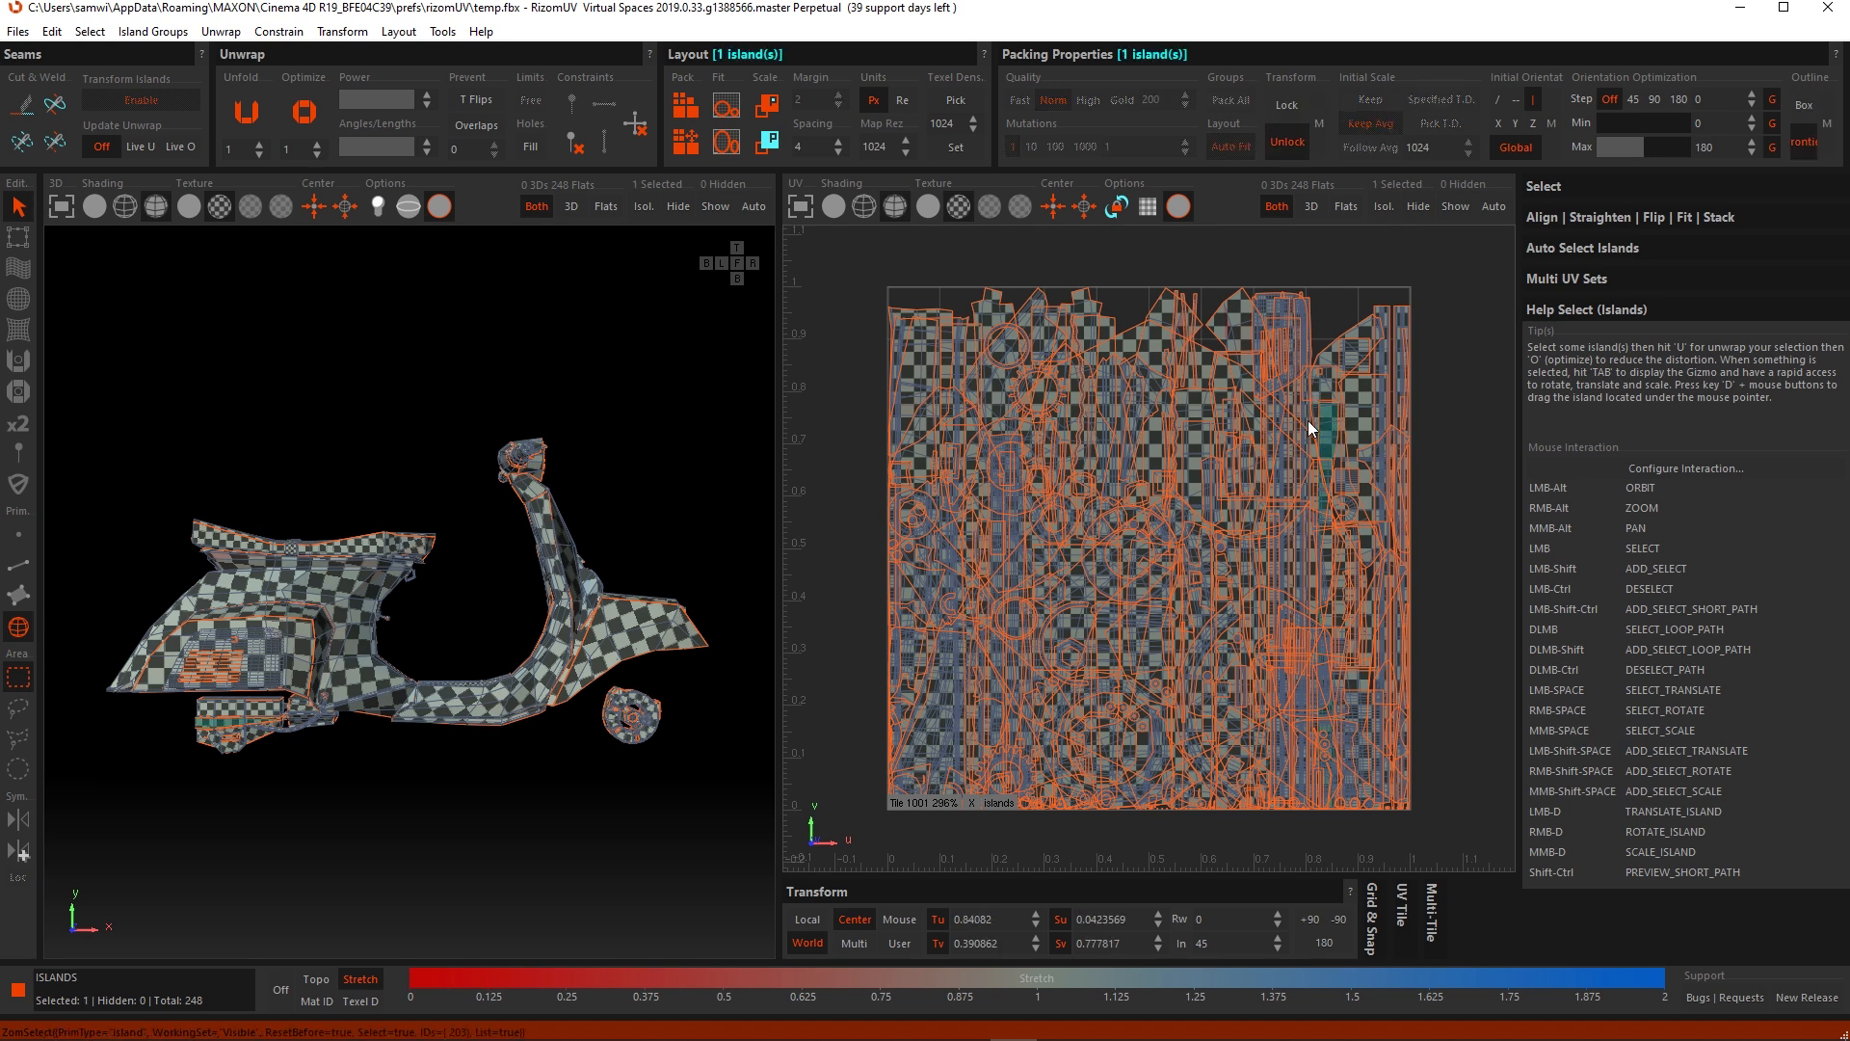
left_click(1157, 522)
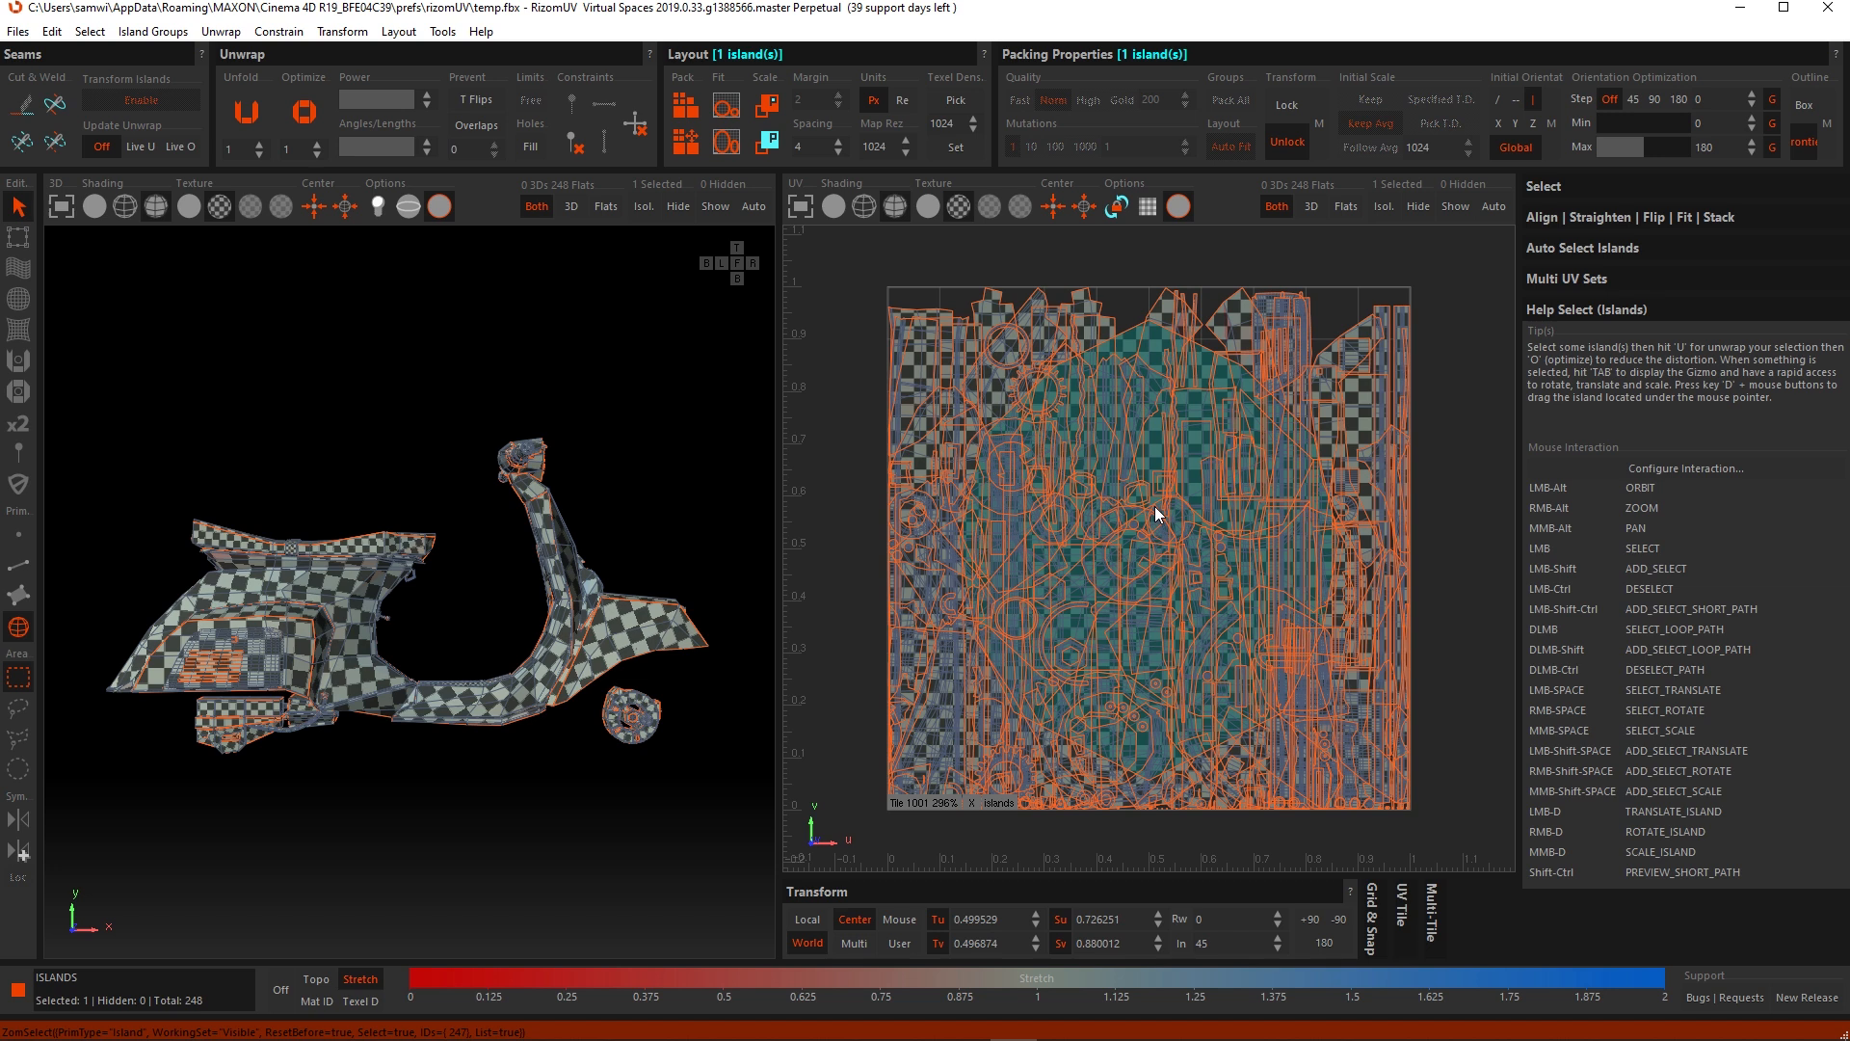
key("p")
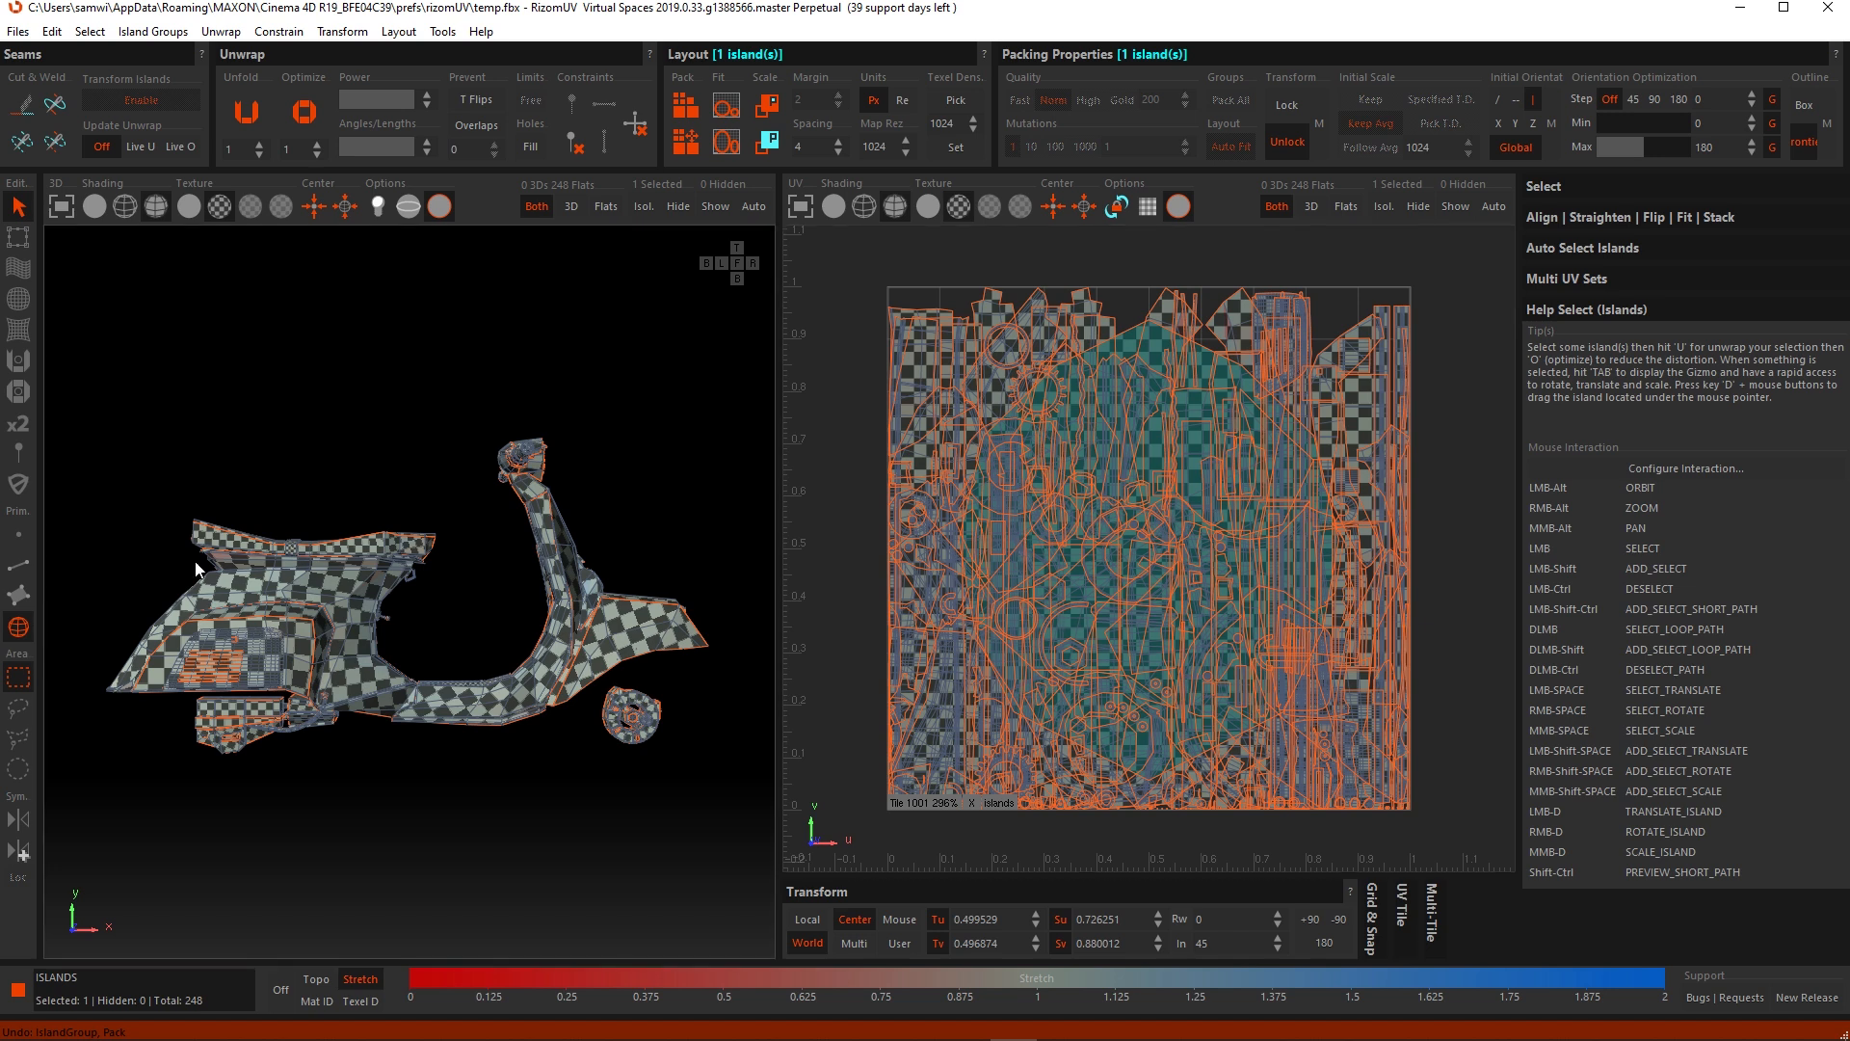
Step: Try packing the selected large island from Edges mode, inspect its placement, and undo the packing in Islands mode
left_click(21, 568)
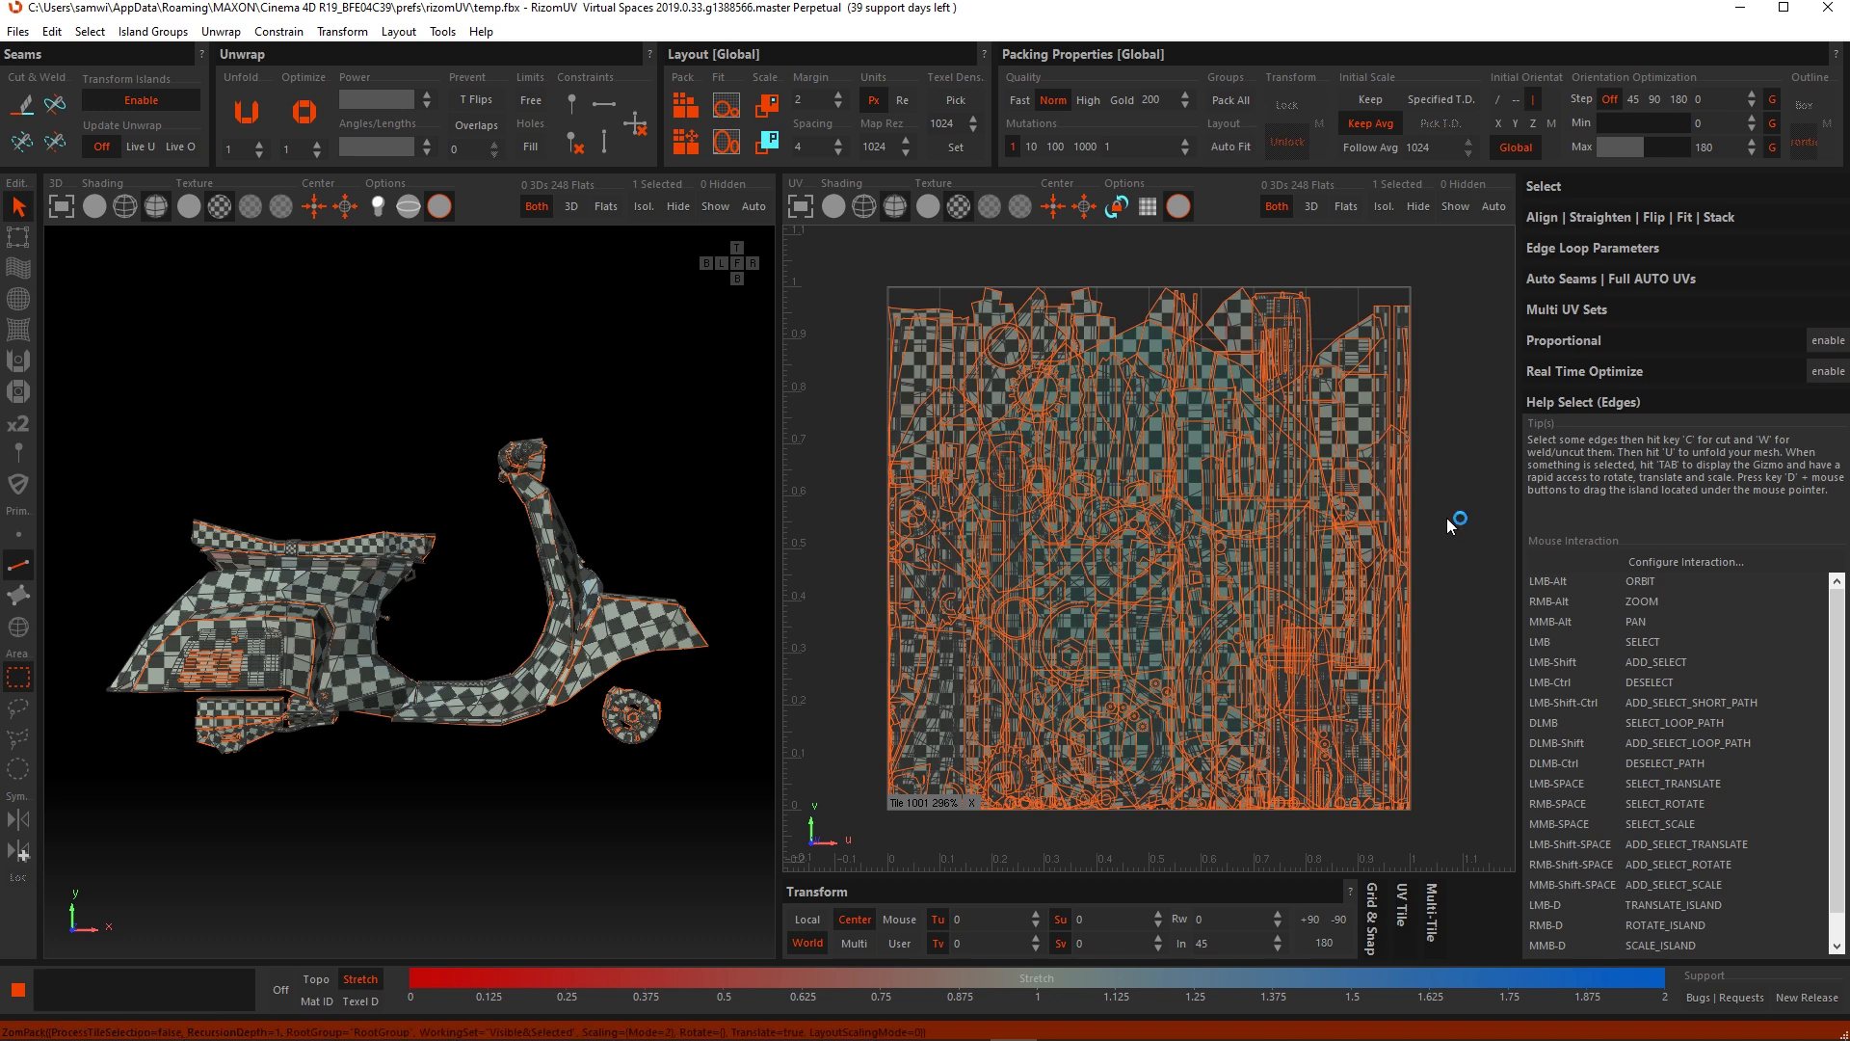
scroll(1336, 513, "down", 2)
scroll(1336, 513, "down", 2)
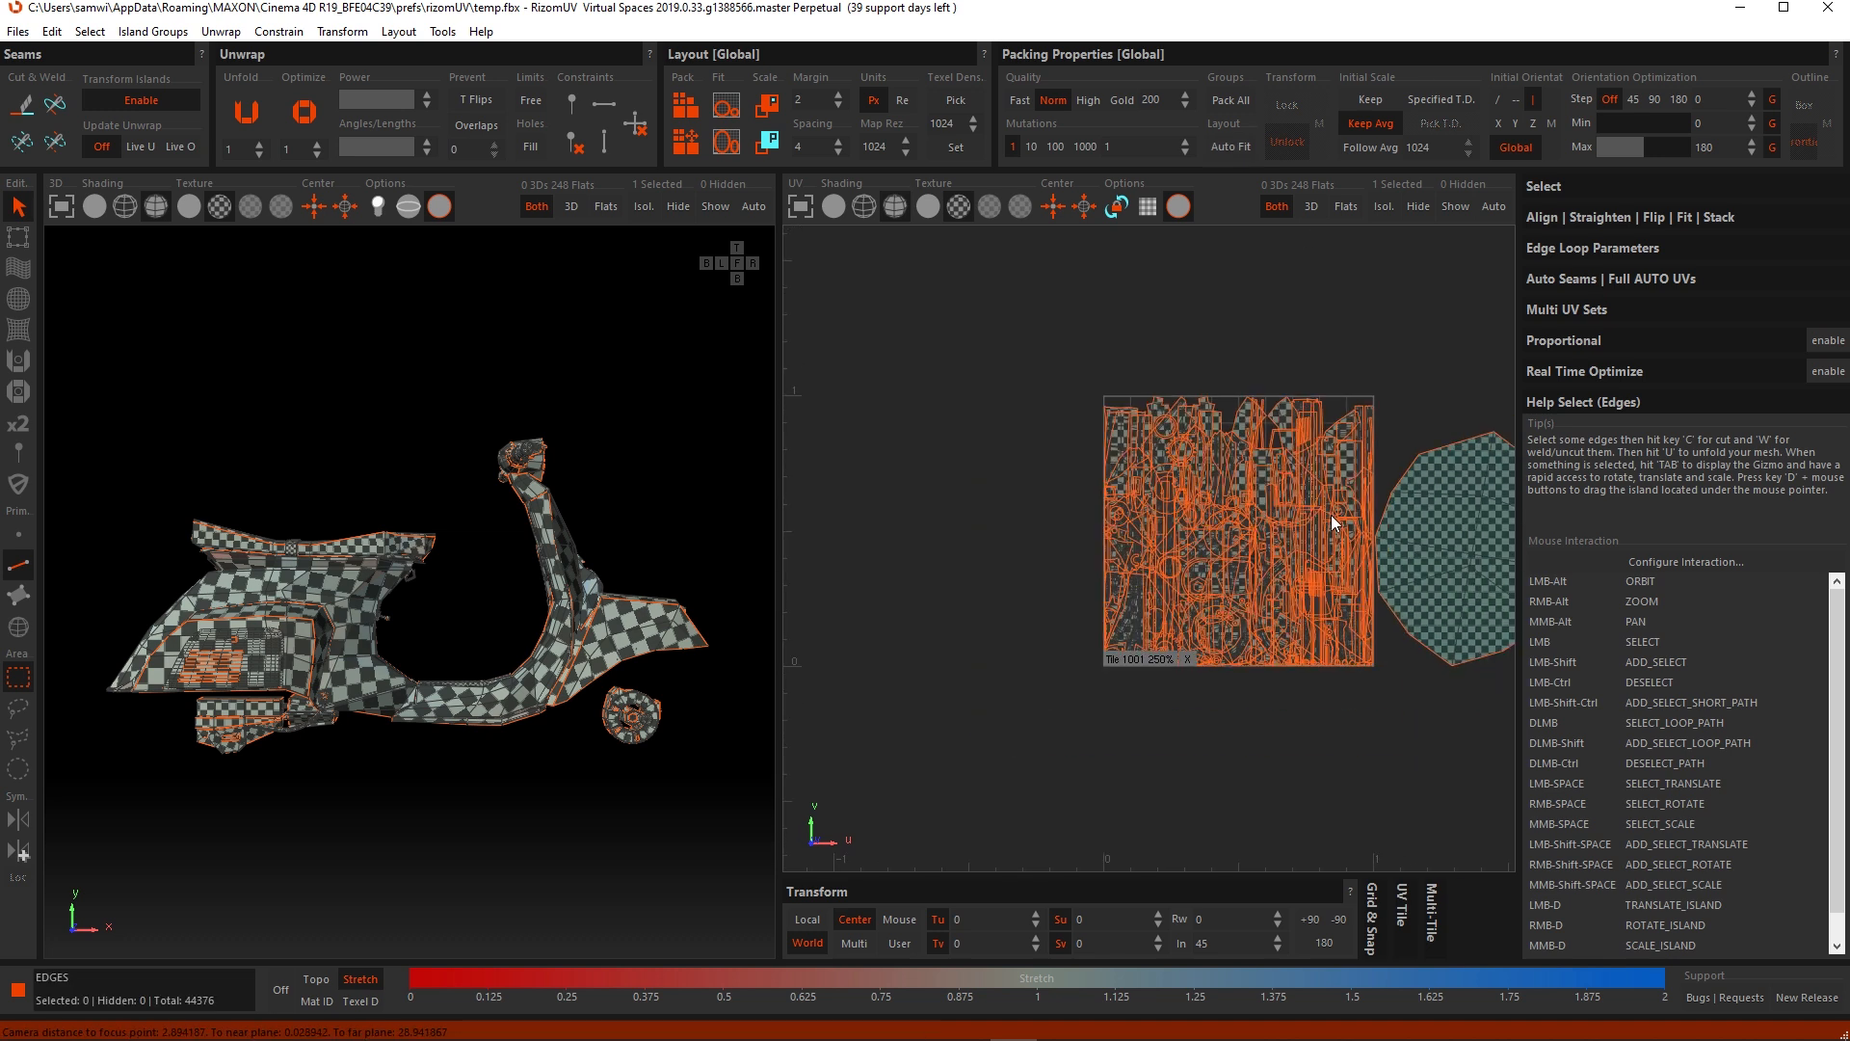
middle_click_drag(1388, 520, 1264, 517, "alt")
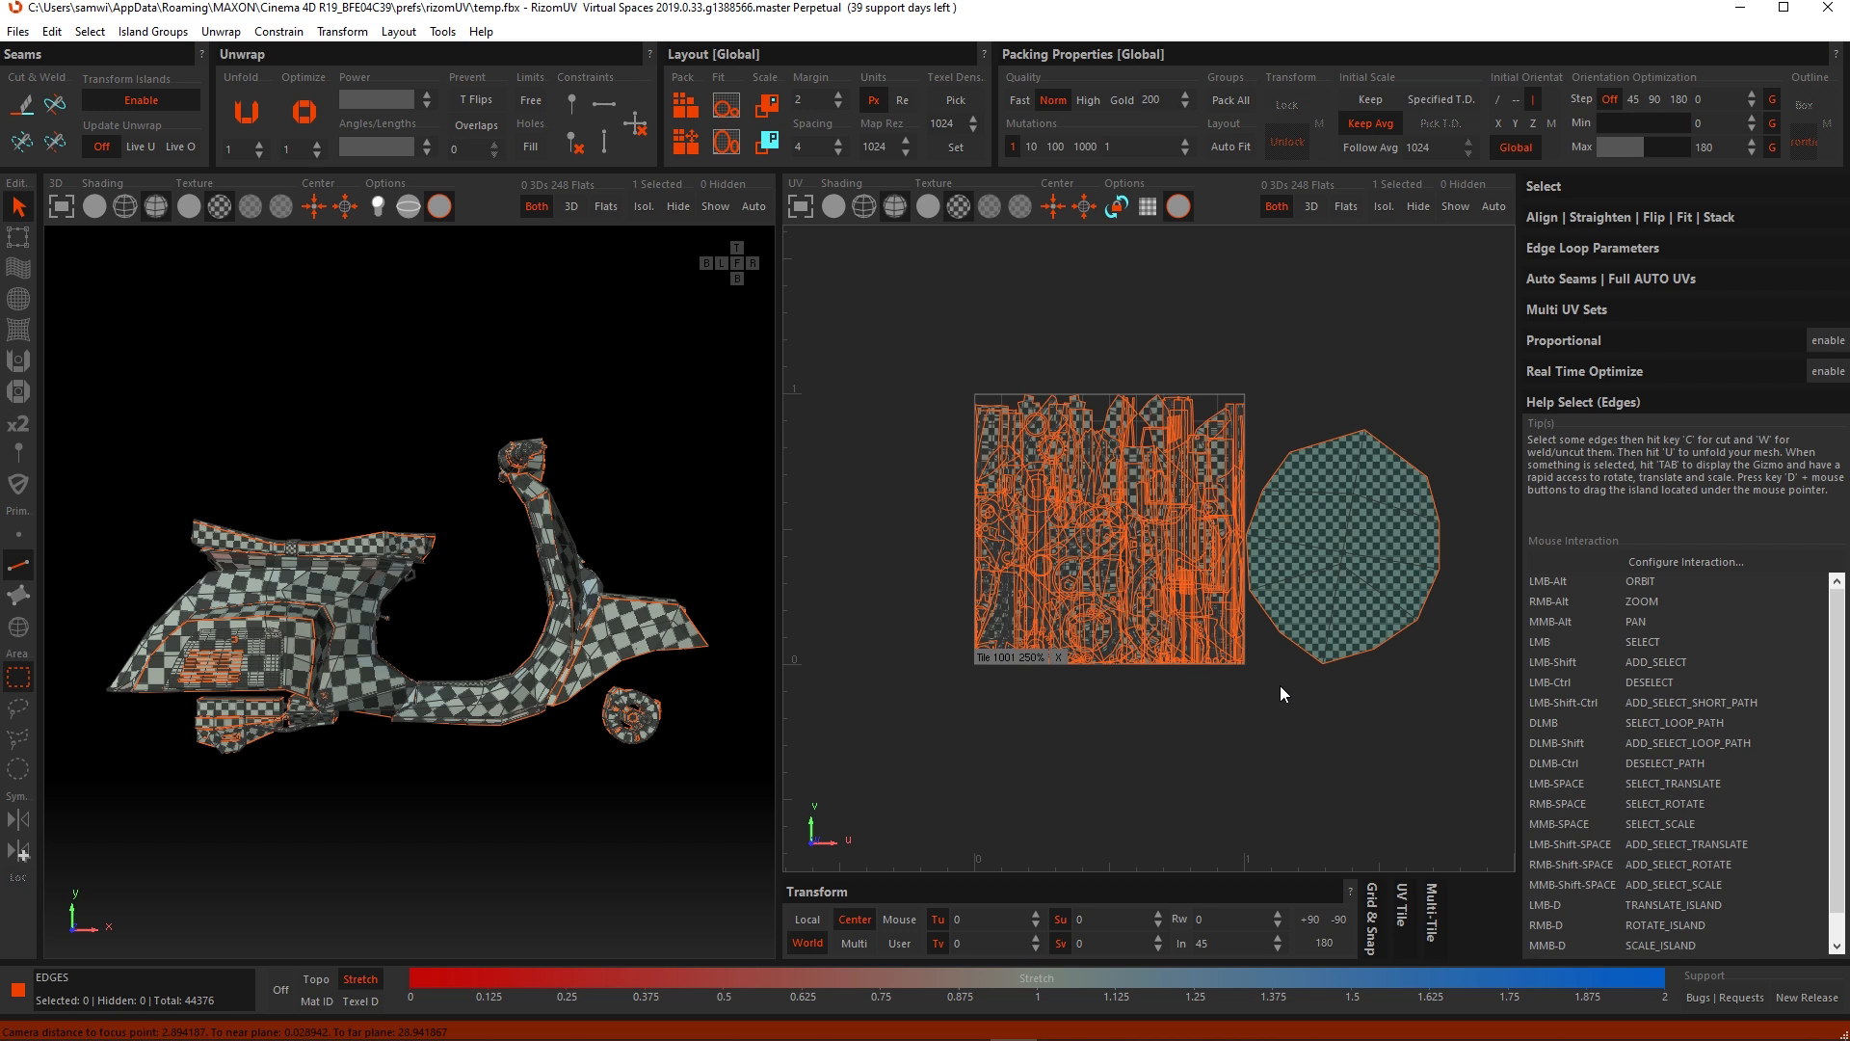
key("F4")
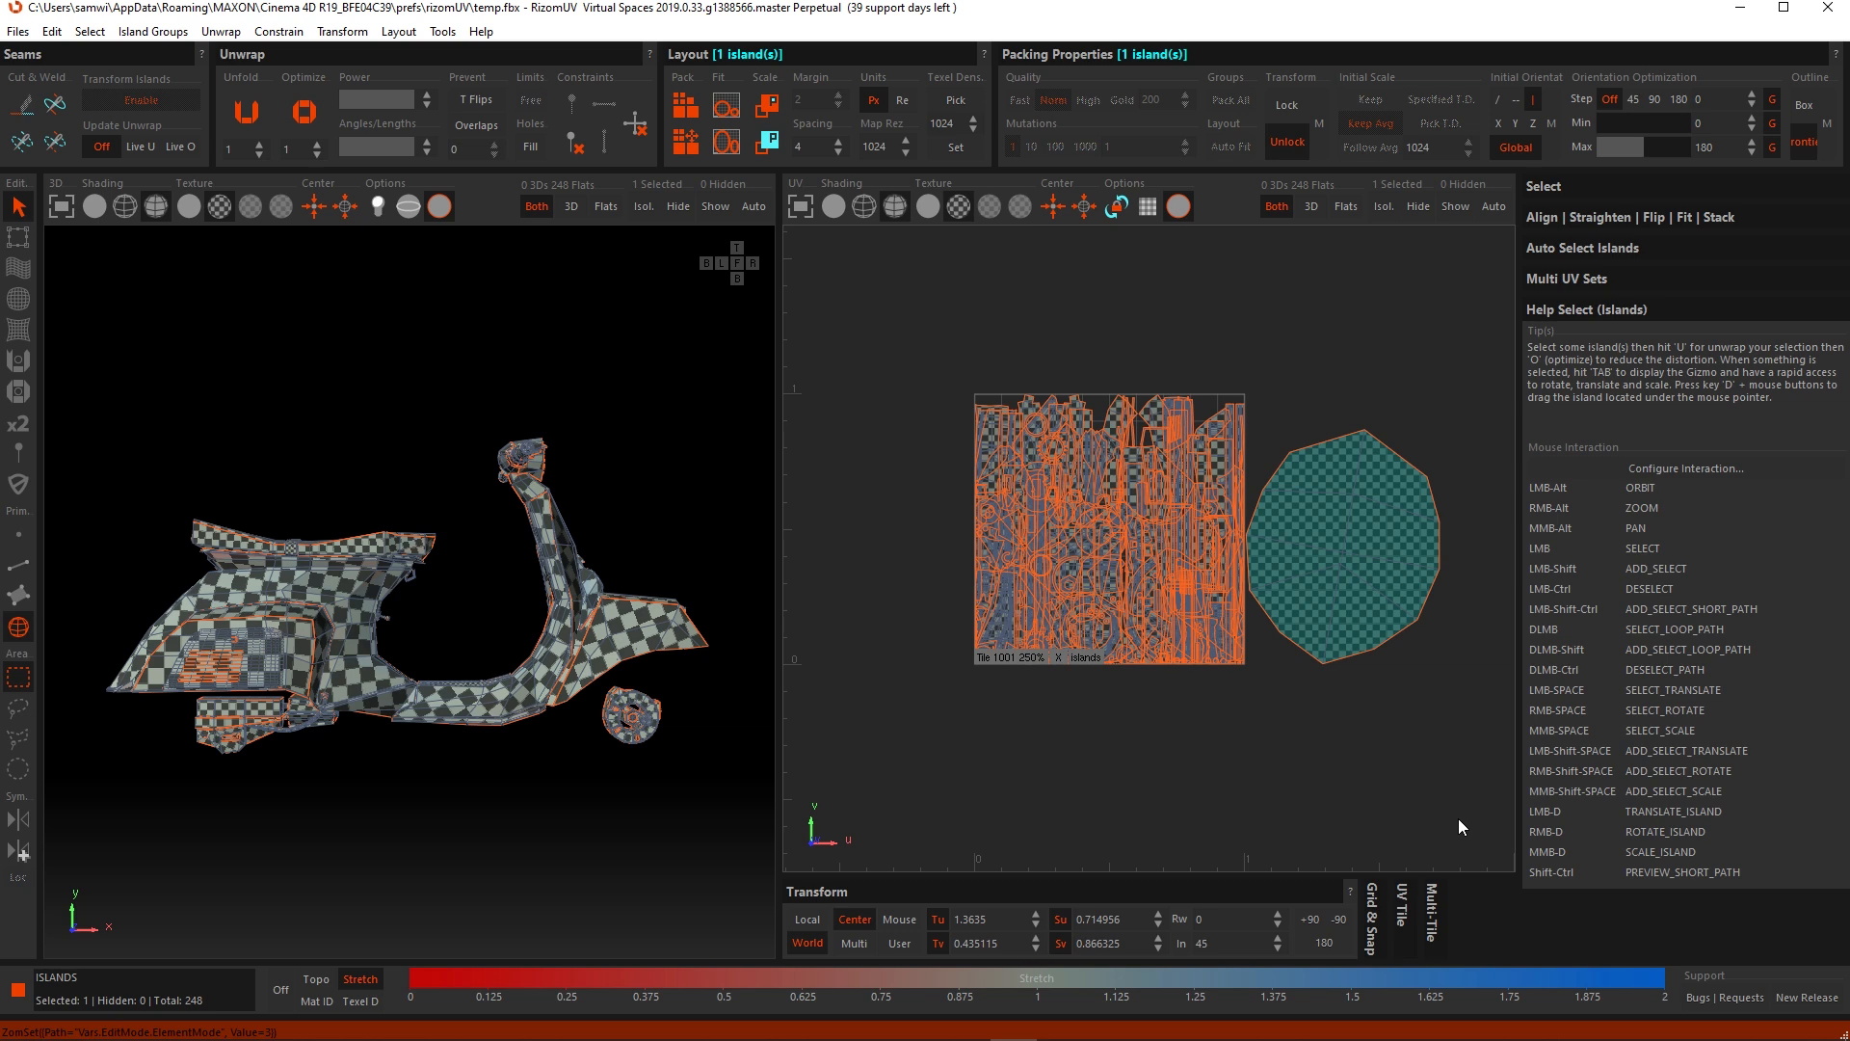
key("p")
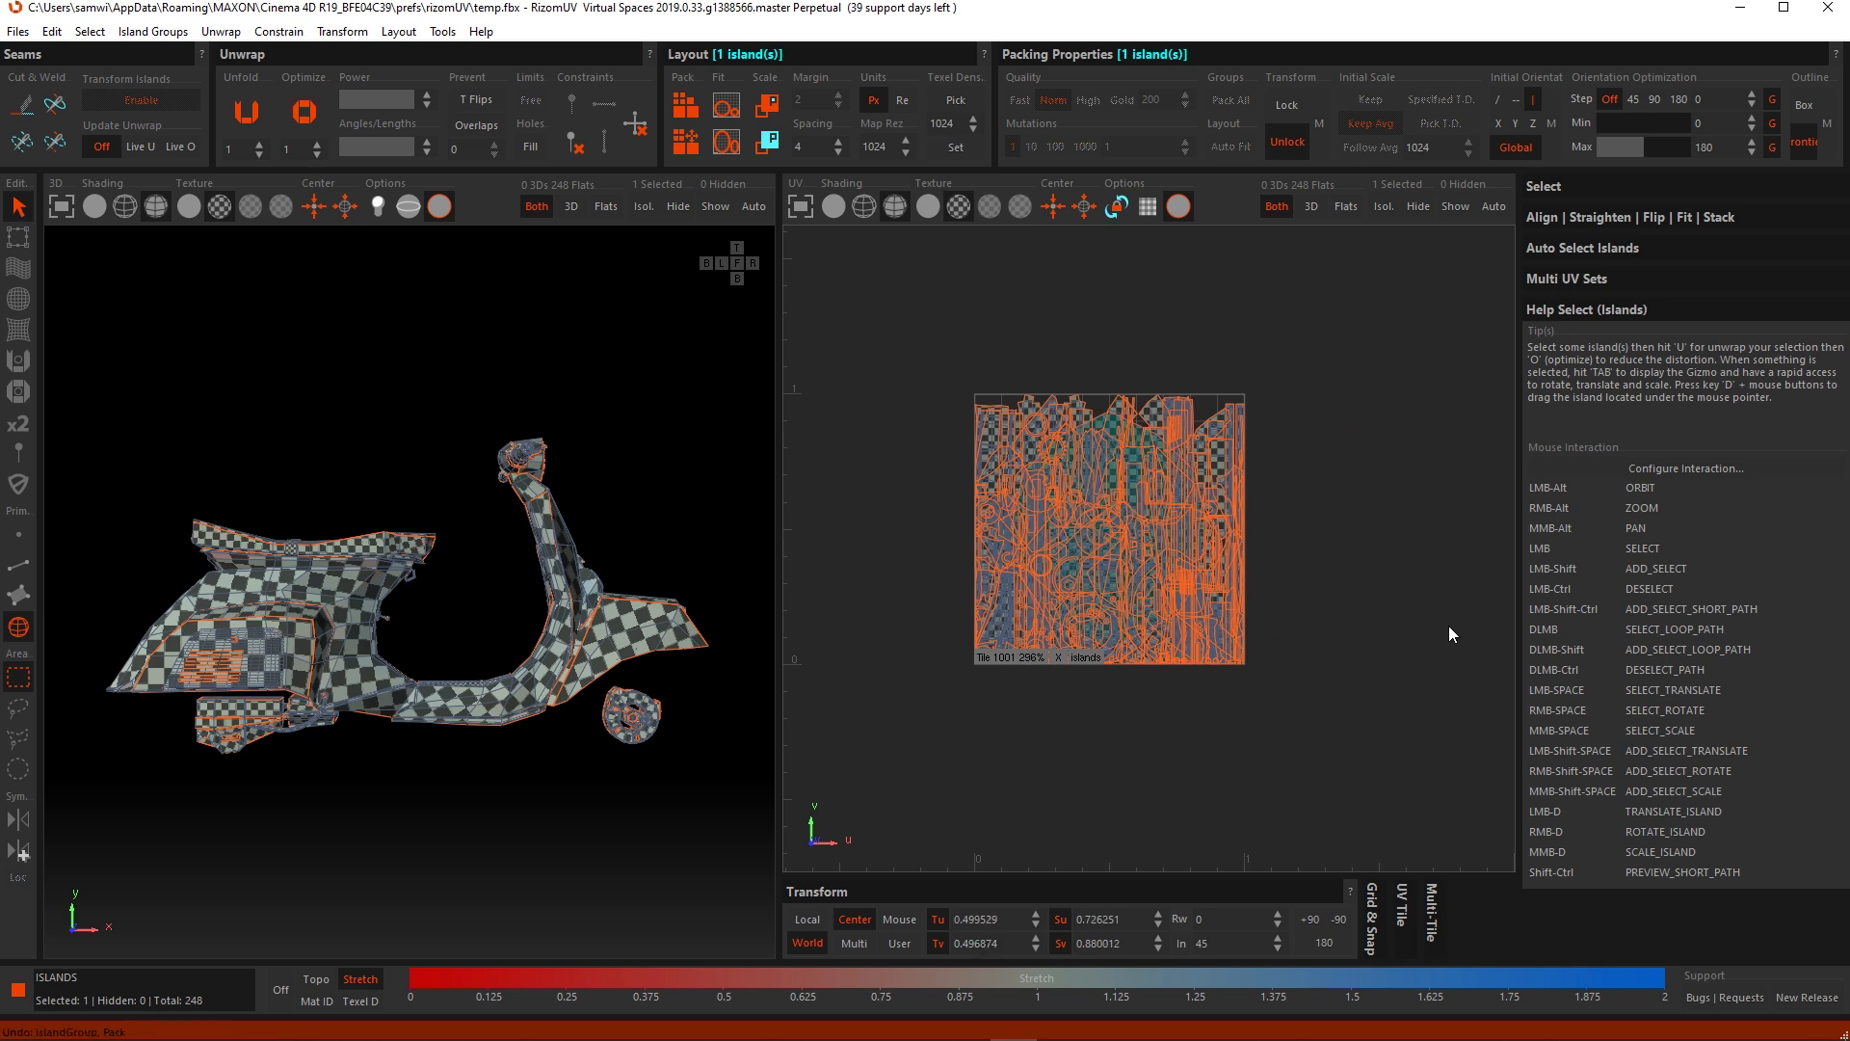
Step: Deselect all islands, enable Auto Fit in the packing properties and pack all the UV islands into the tile
left_click(1453, 633)
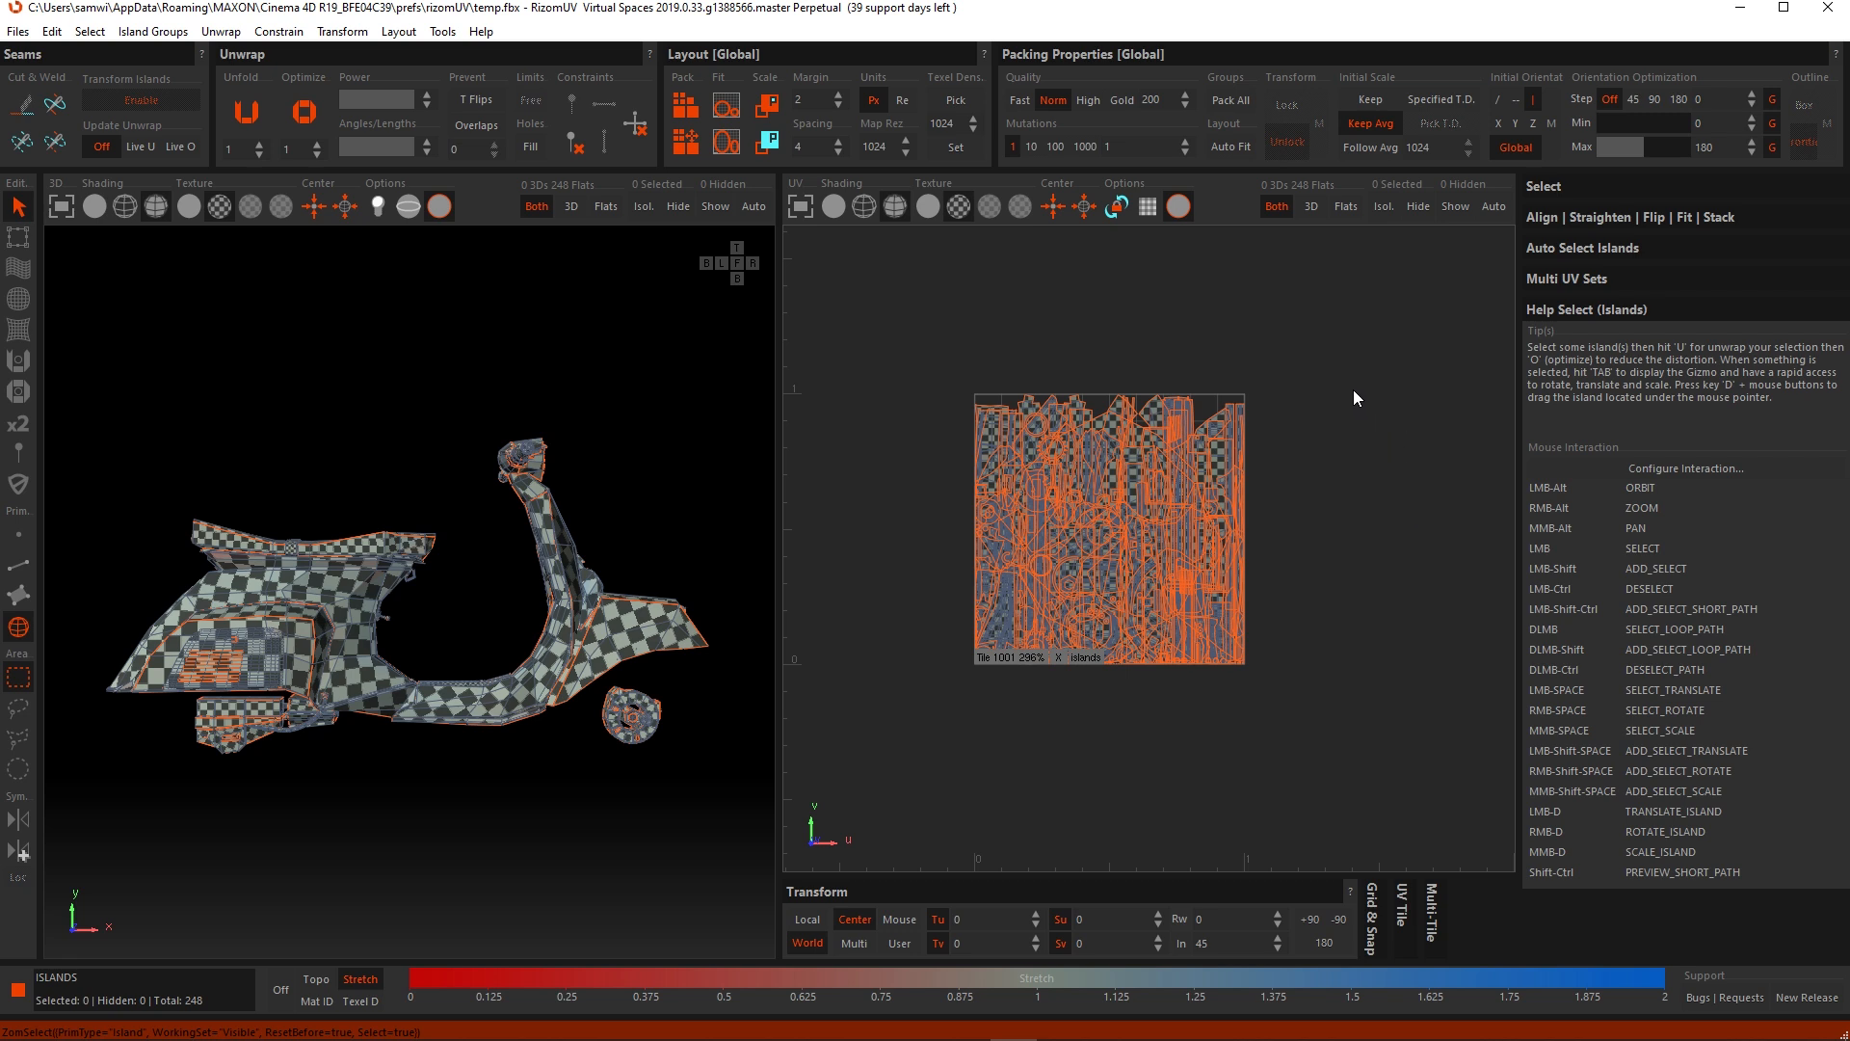
left_click(1232, 146)
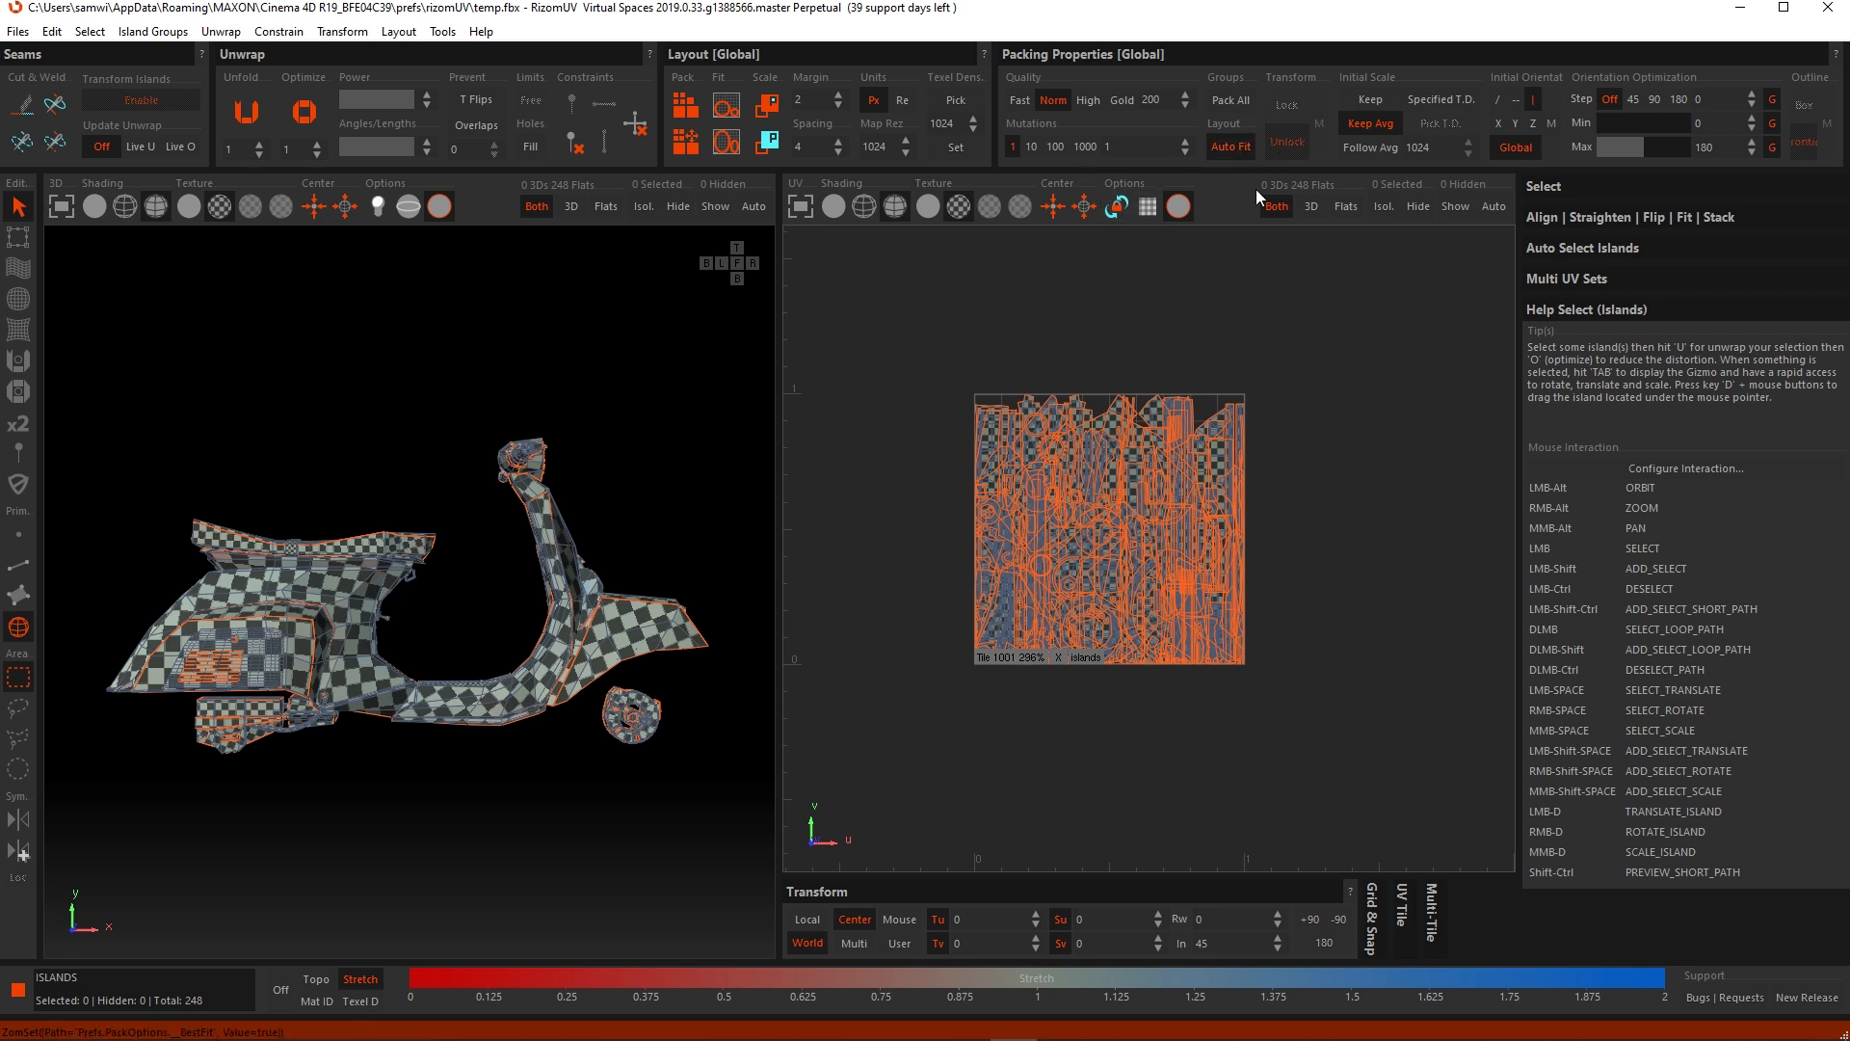
key("p")
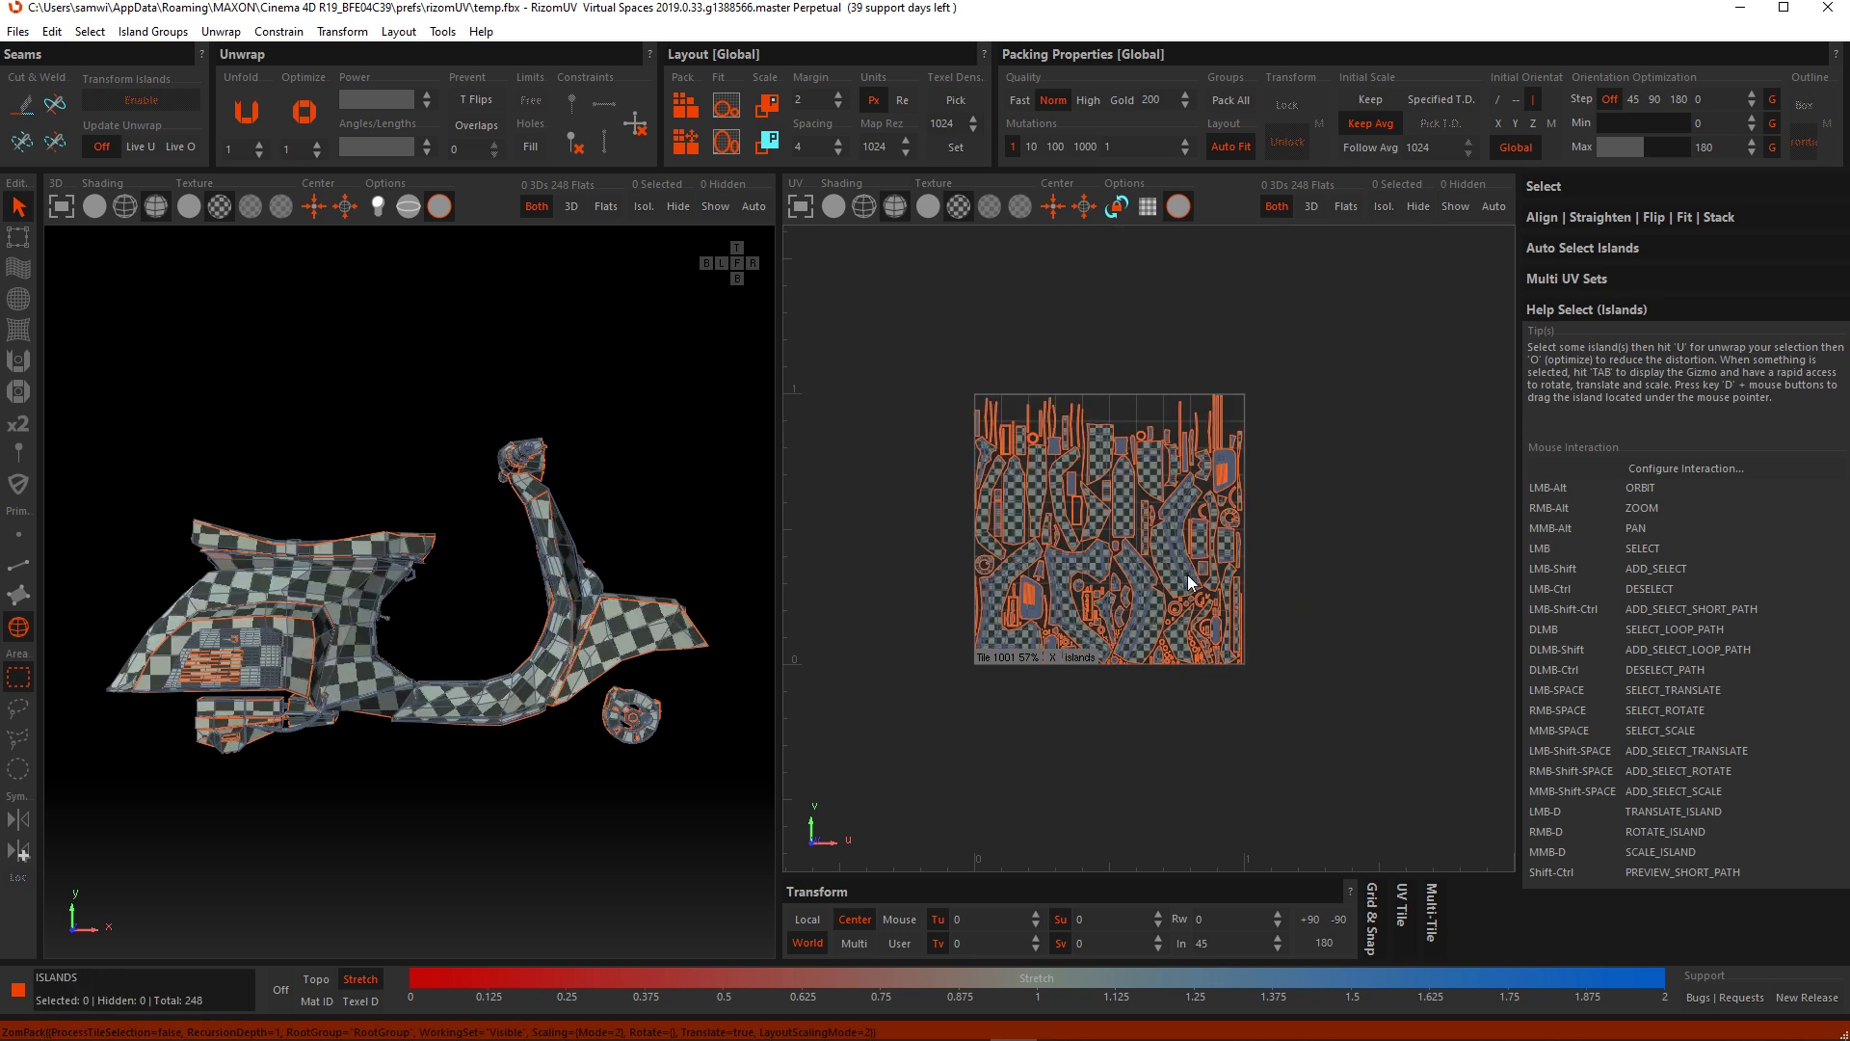
scroll(1171, 571, "up", 3)
middle_click_drag(1125, 523, 1197, 564, "alt")
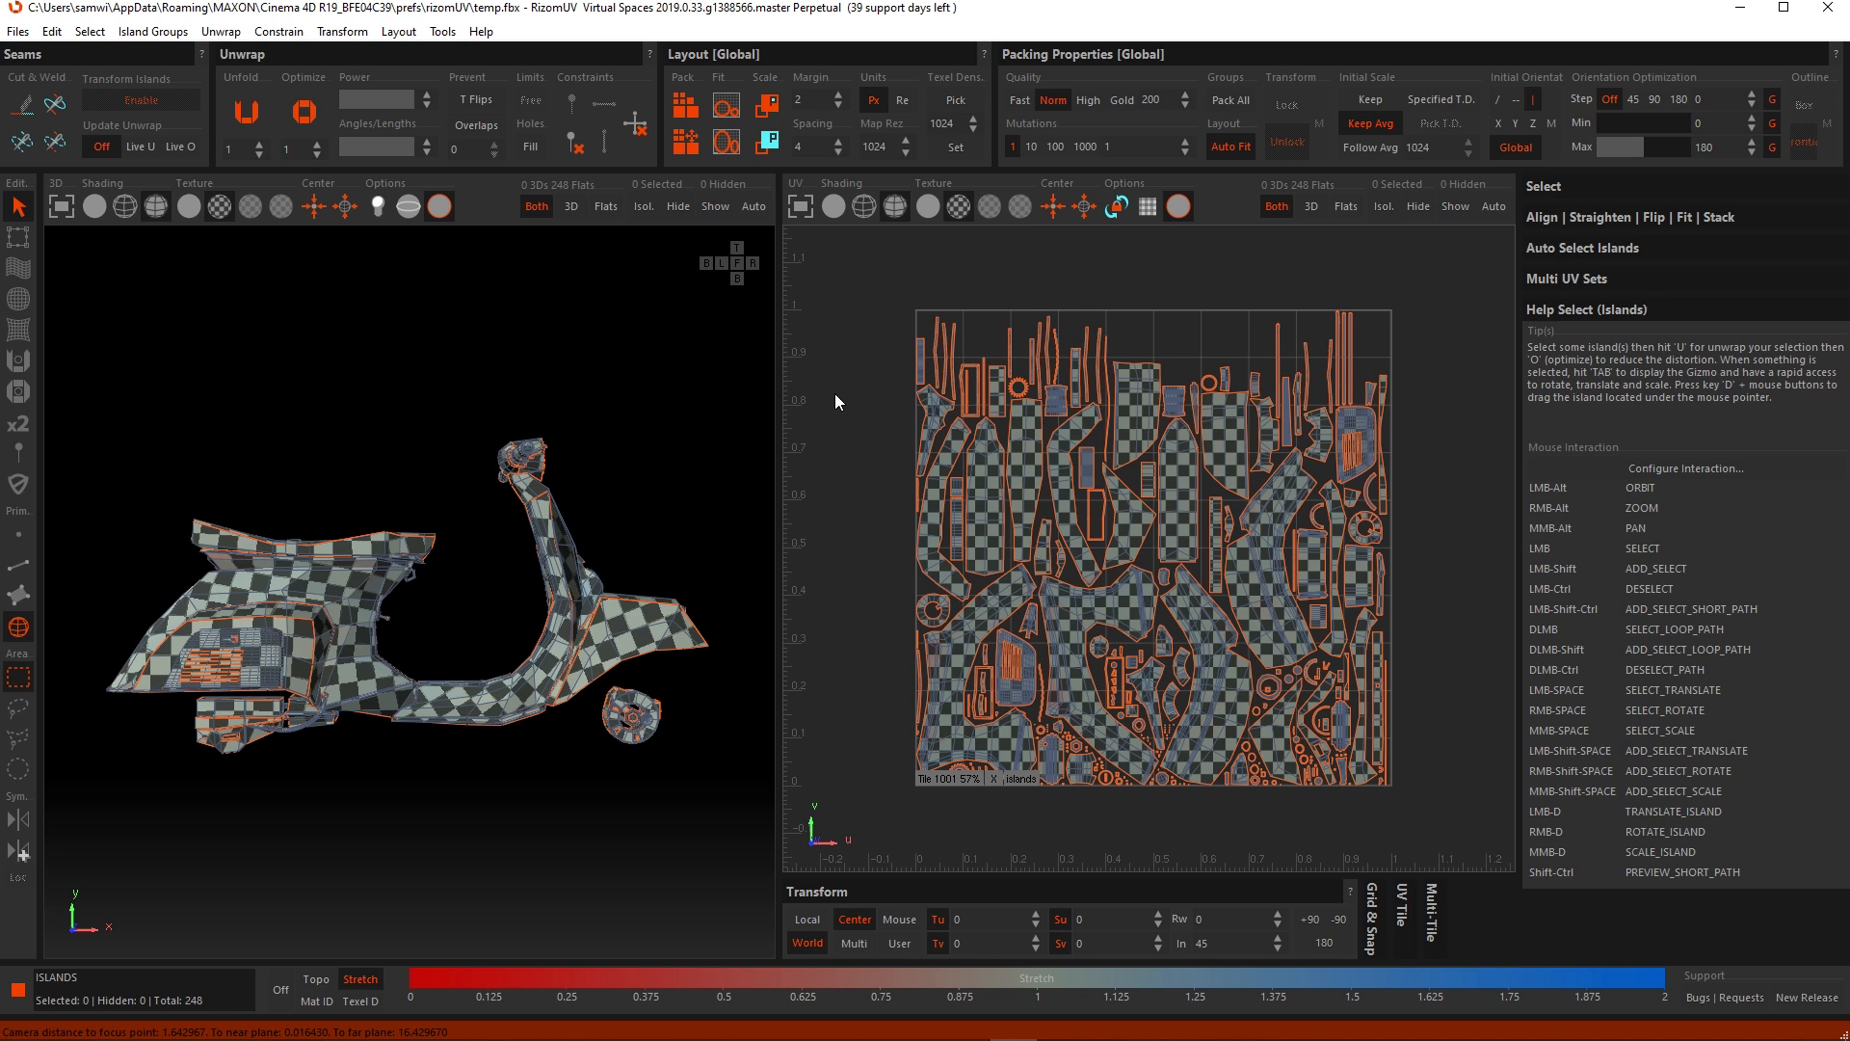
Step: Shrink all the UV islands to about 0.55 of the tile, rotate them about 45 degrees and move them to the tile's centre
left_click(21, 237)
left_click_drag(917, 311, 1423, 807)
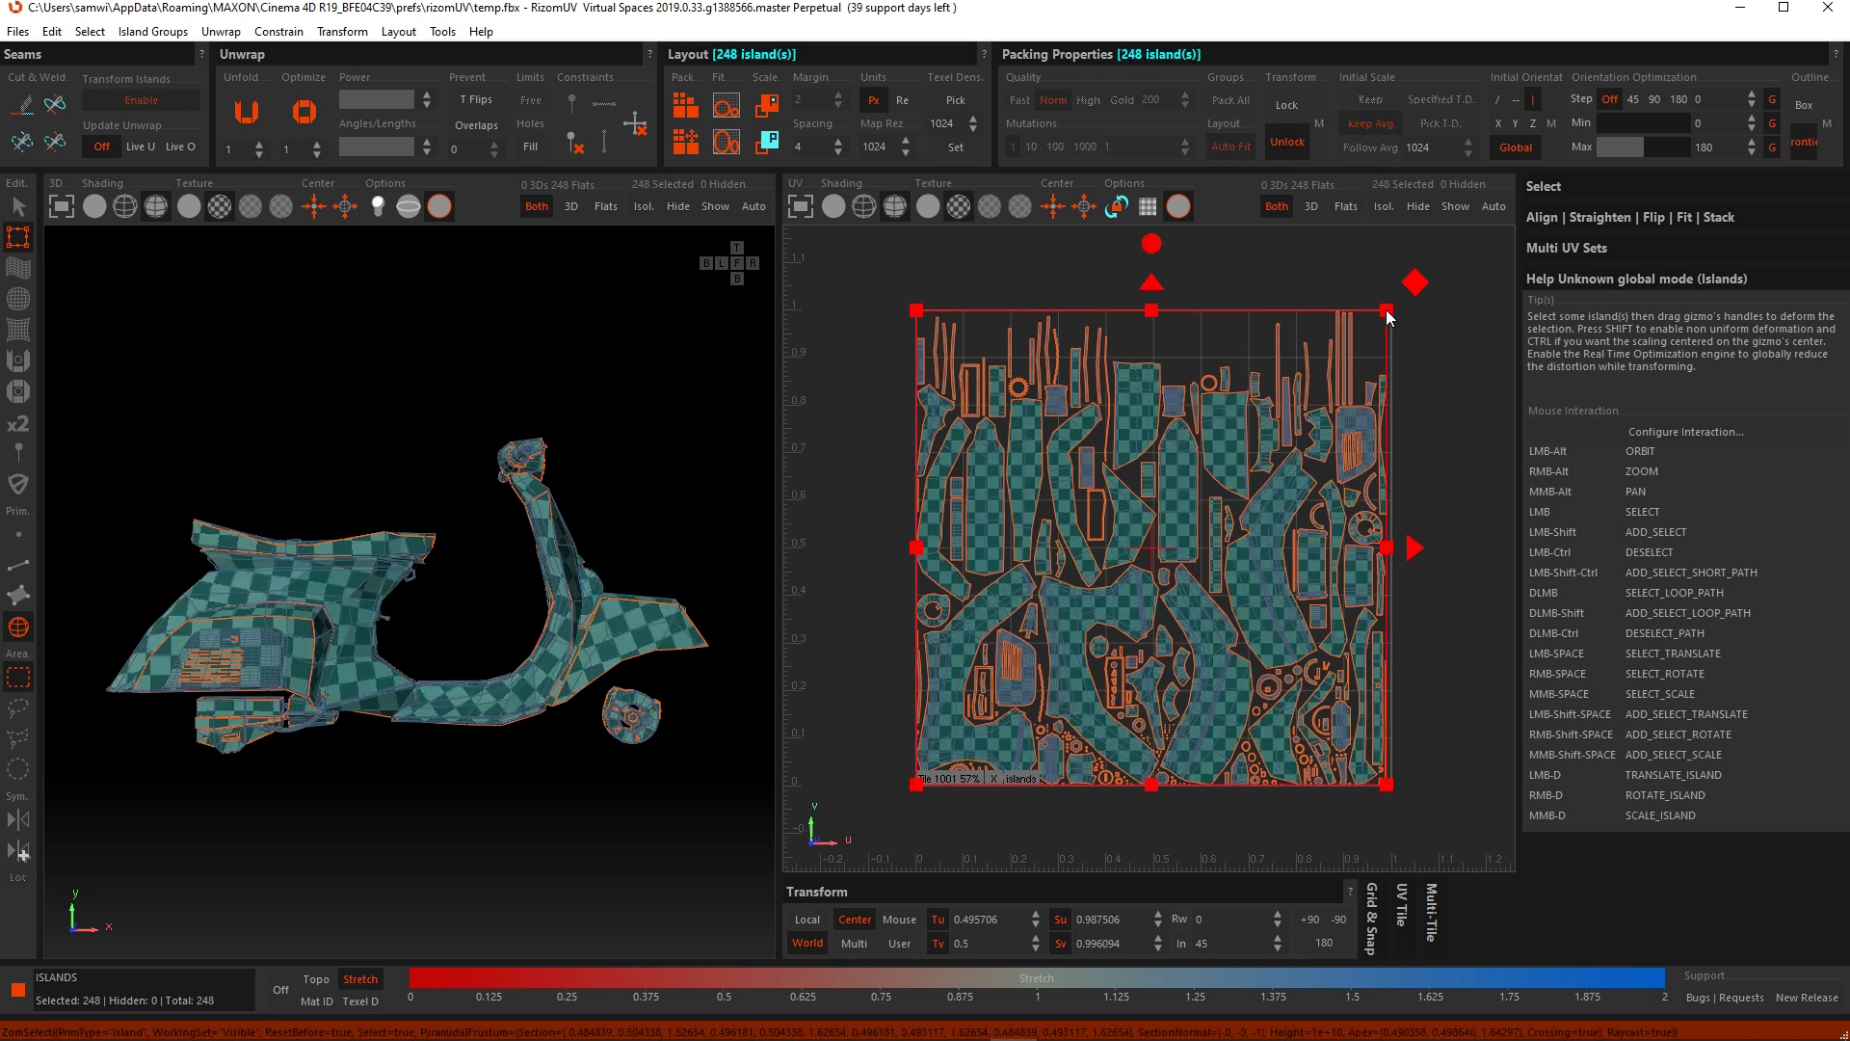
left_click_drag(1386, 310, 1162, 525)
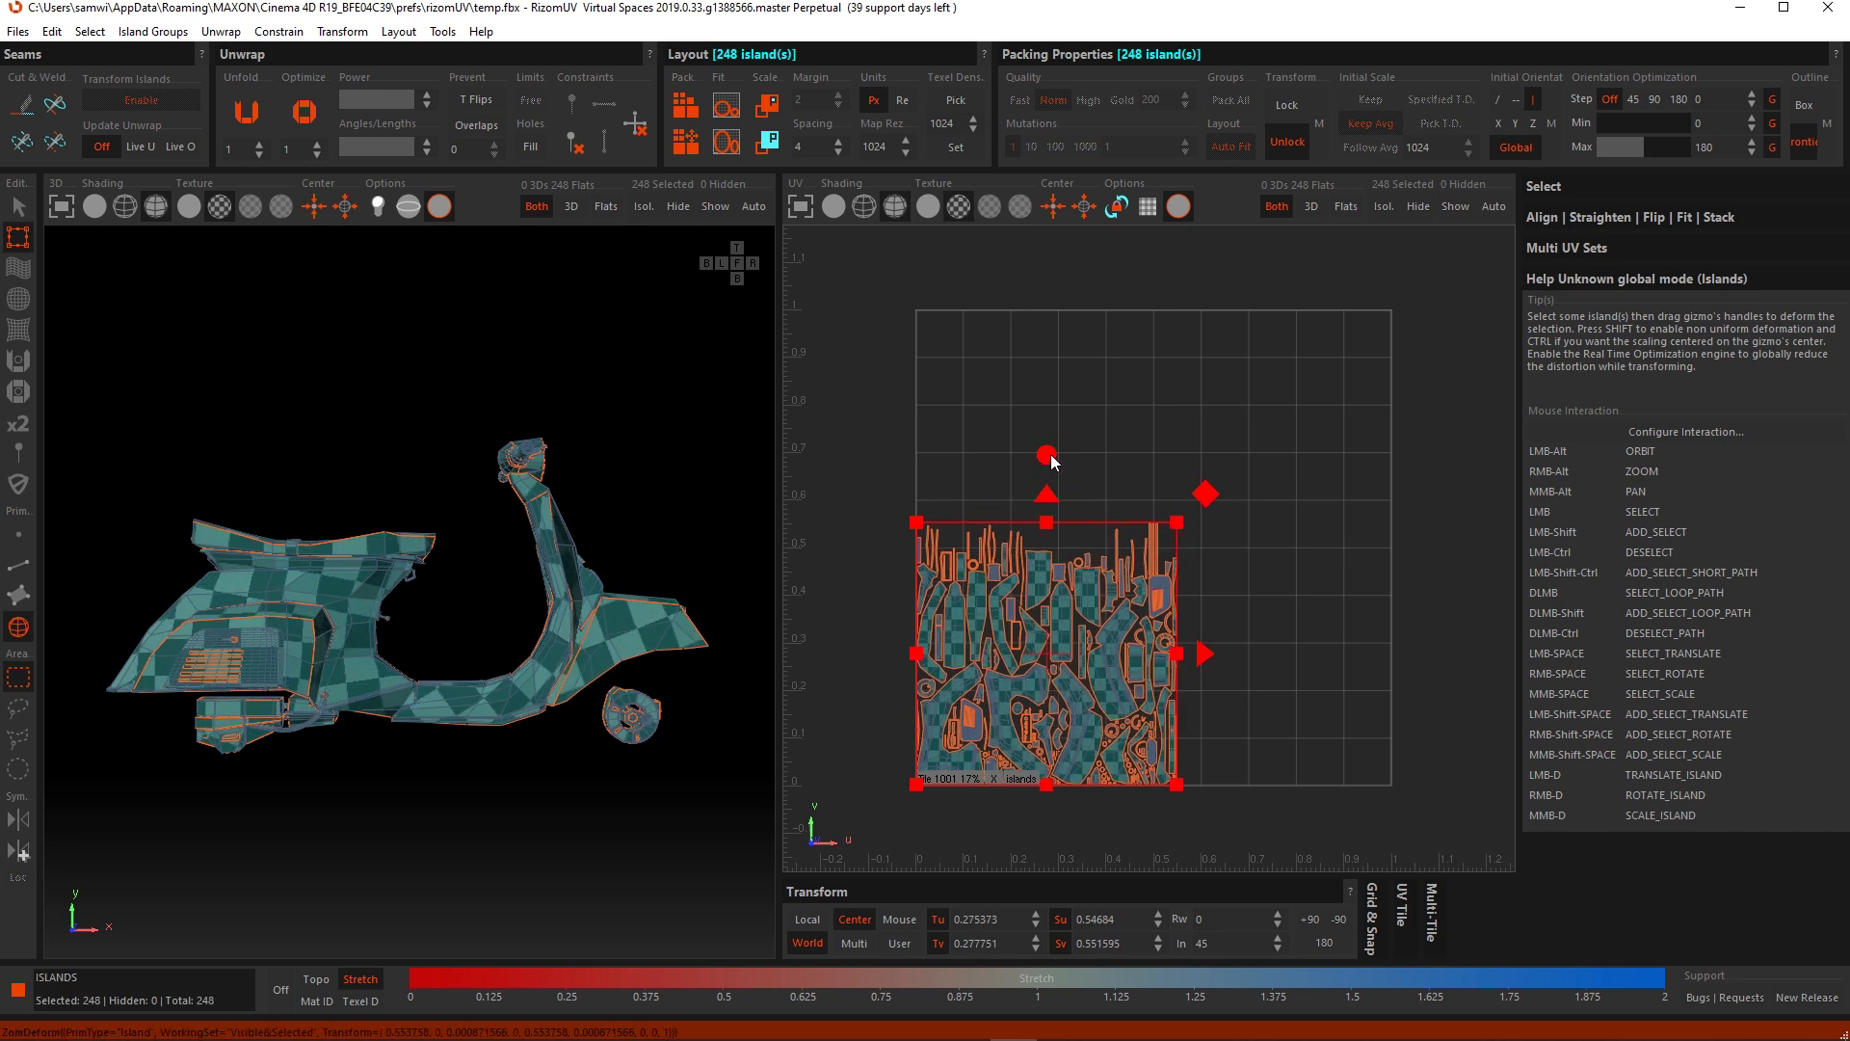
left_click_drag(1047, 477, 1180, 561)
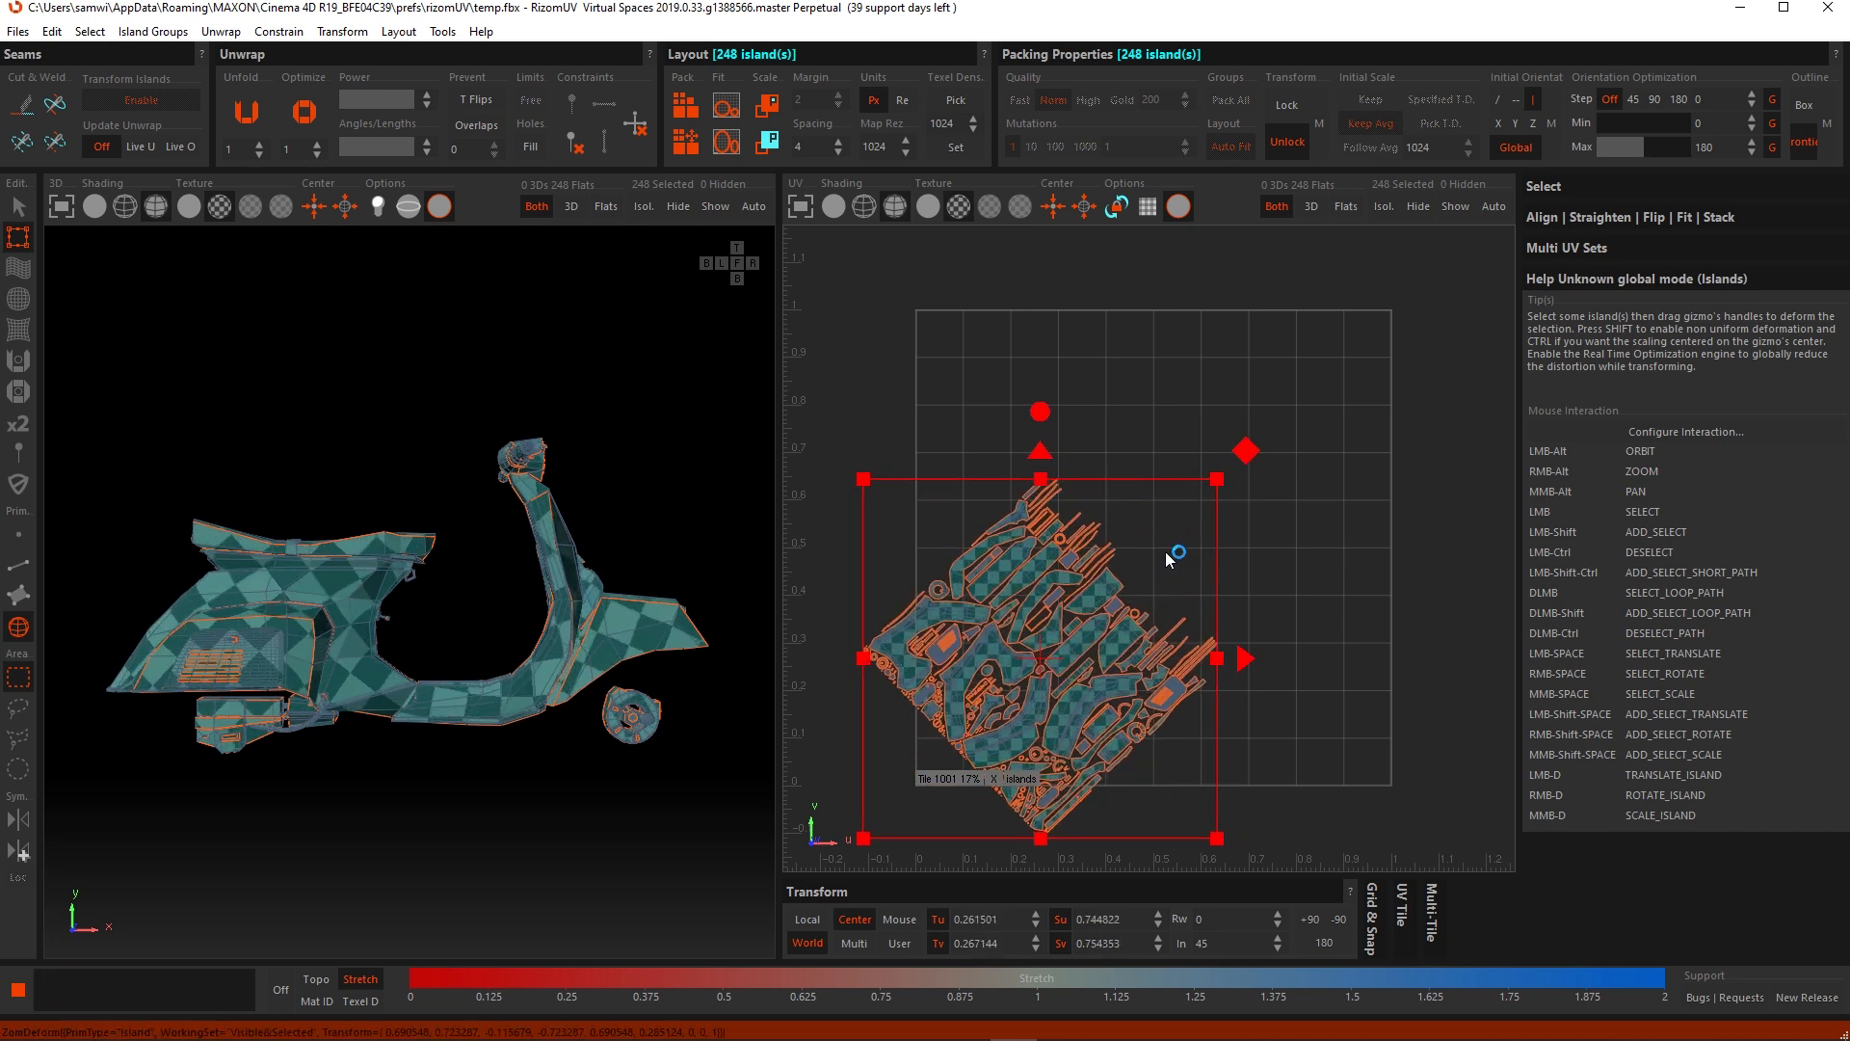
left_click_drag(1127, 638, 1253, 530)
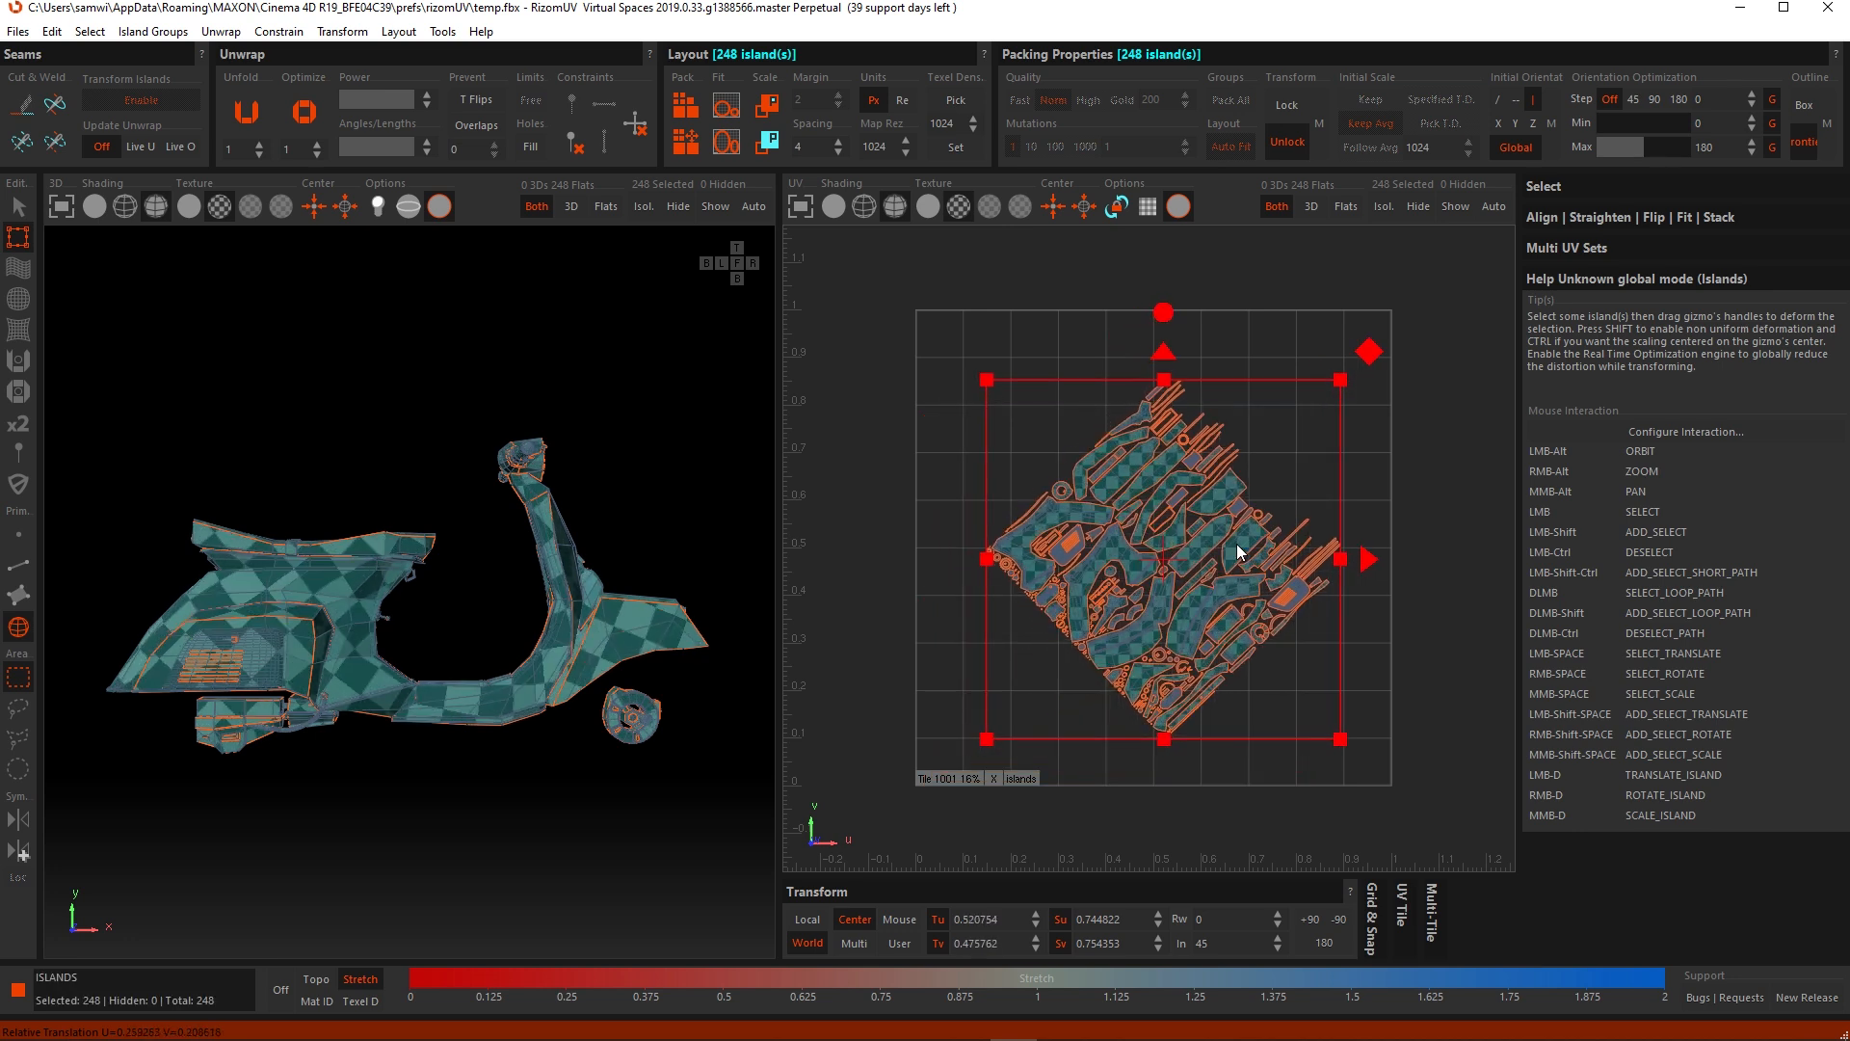
left_click(1429, 620)
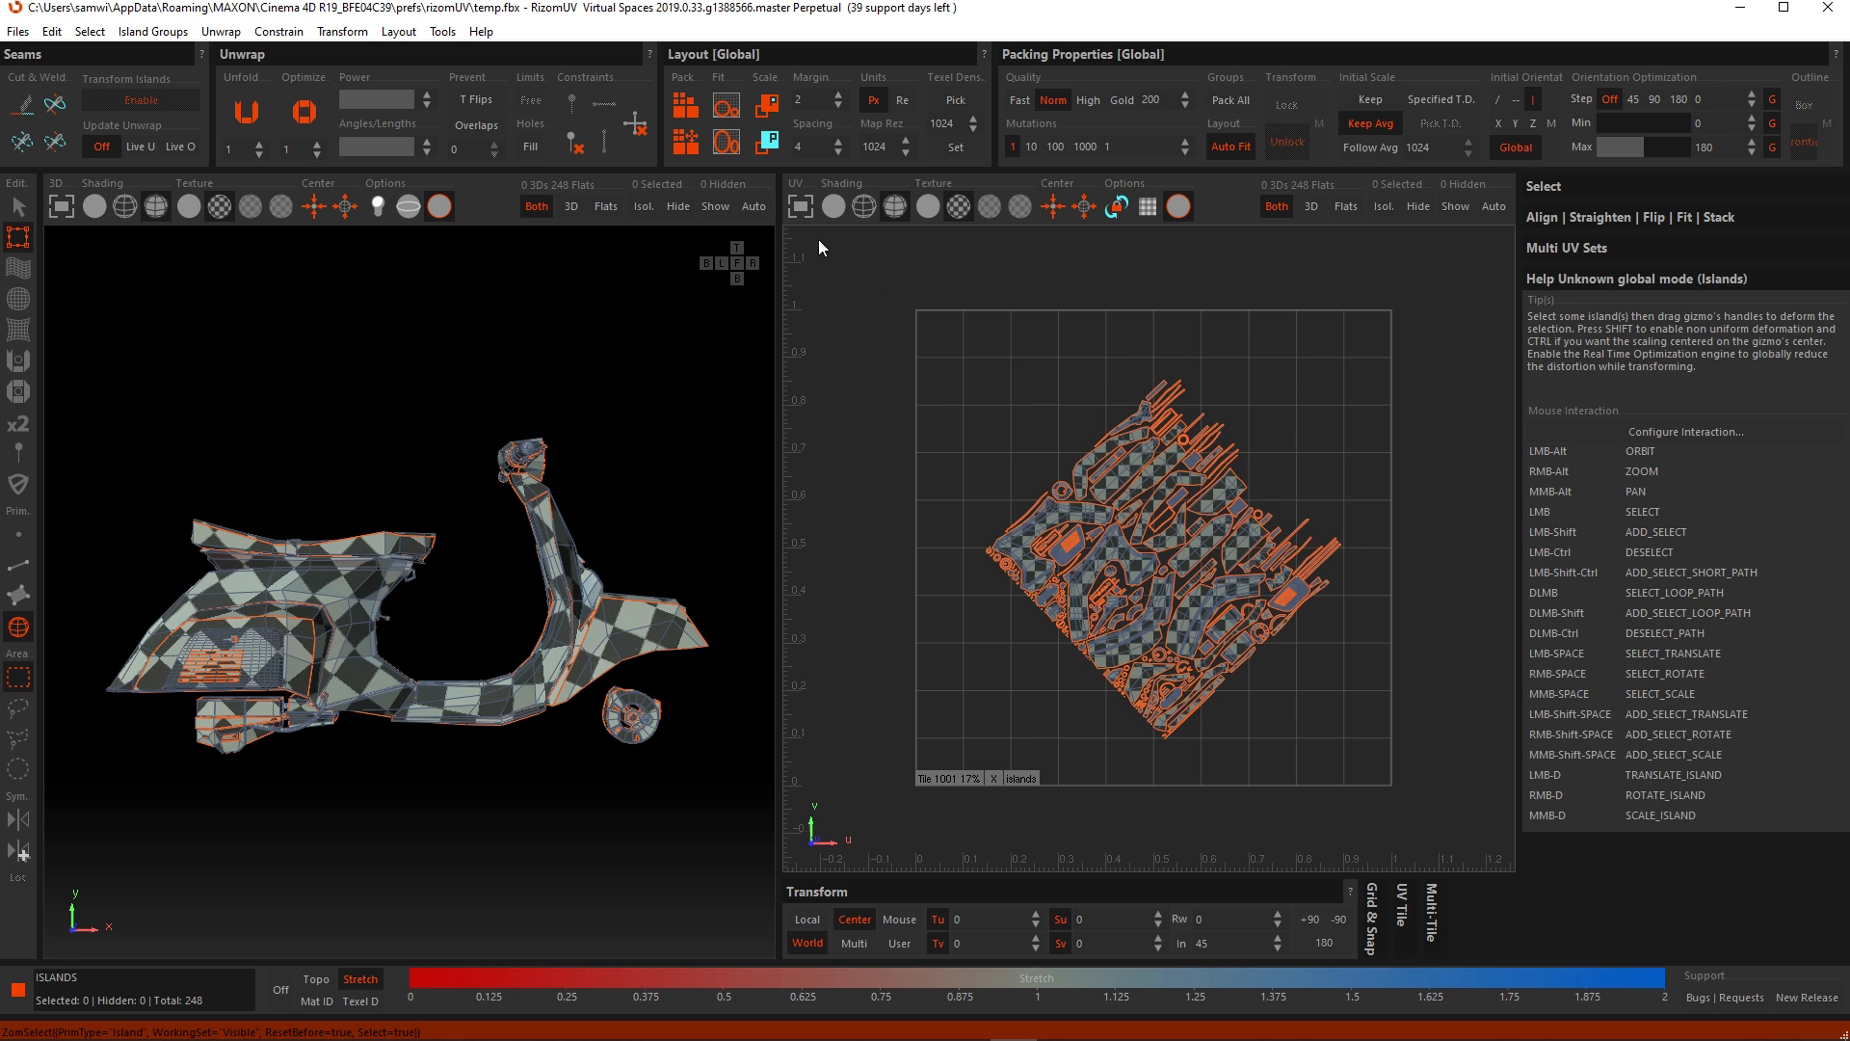
Step: Try packing all the UV islands with Auto Fit, undo it, and pack them again with Auto Fit disabled
left_click(688, 142)
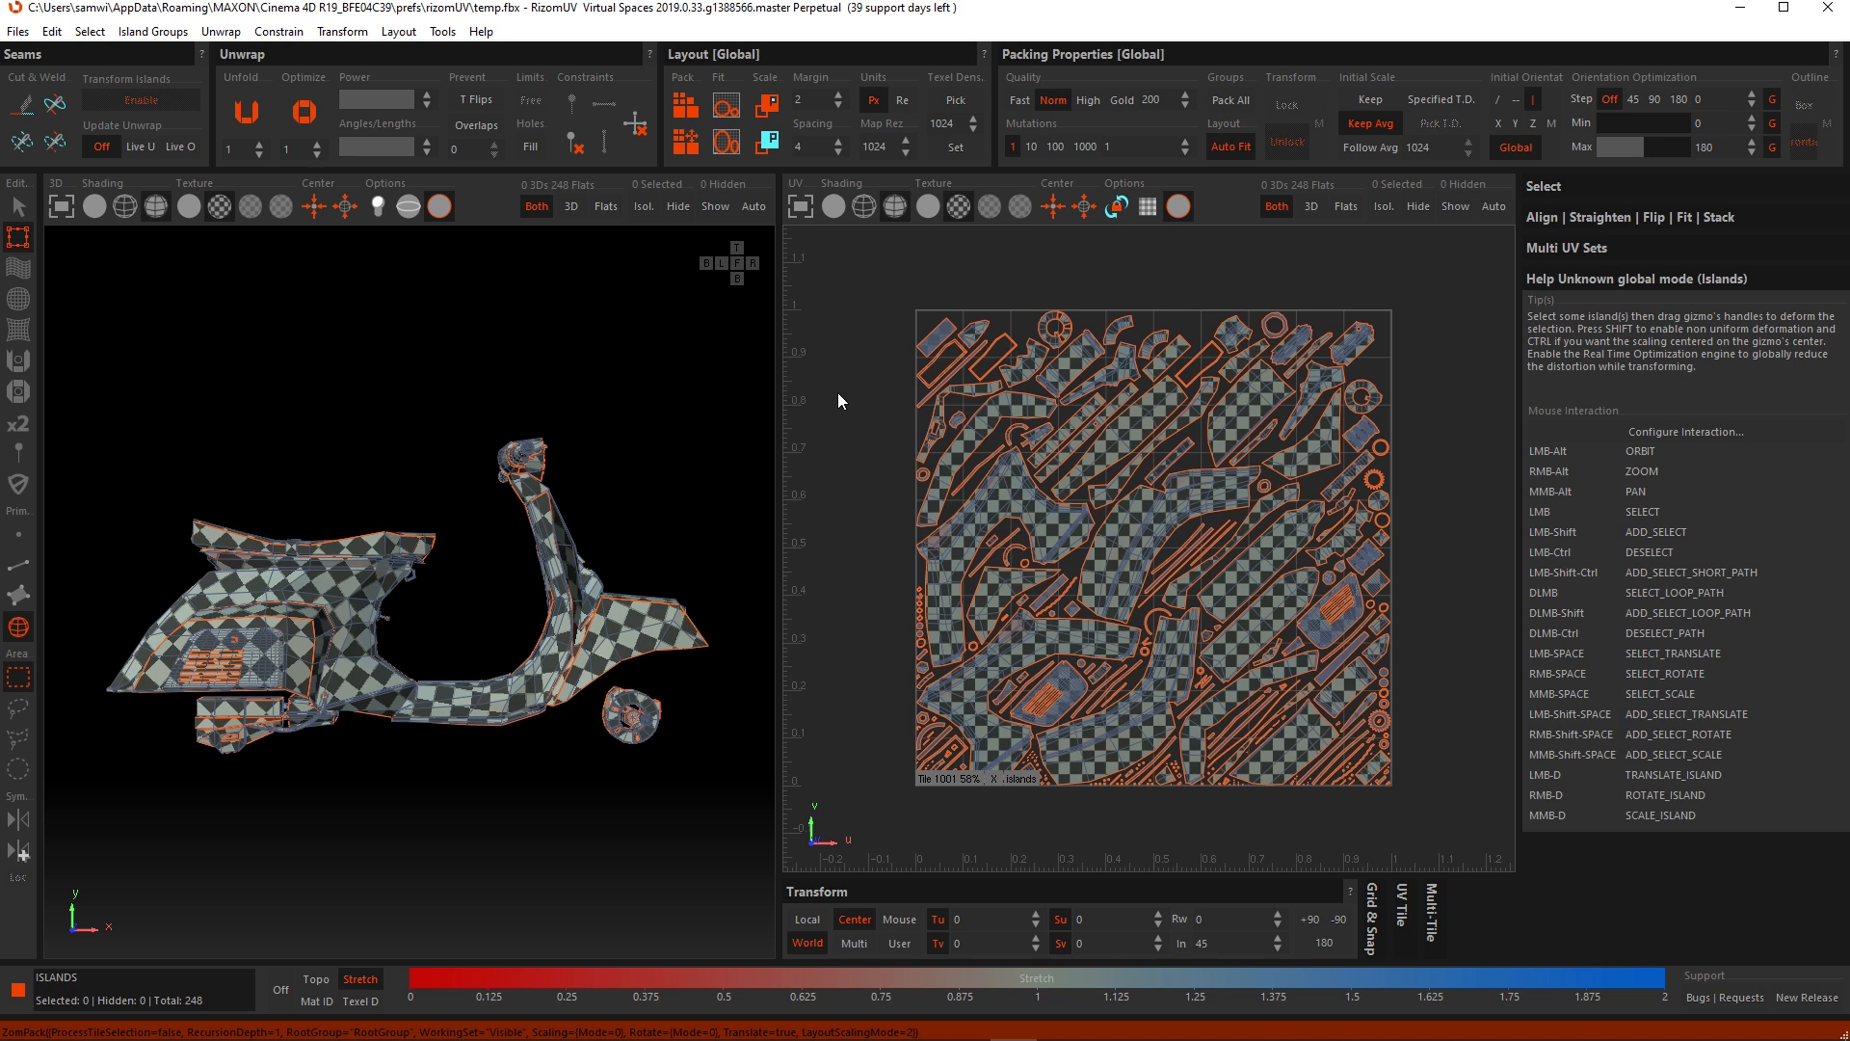
key("ctrl+z")
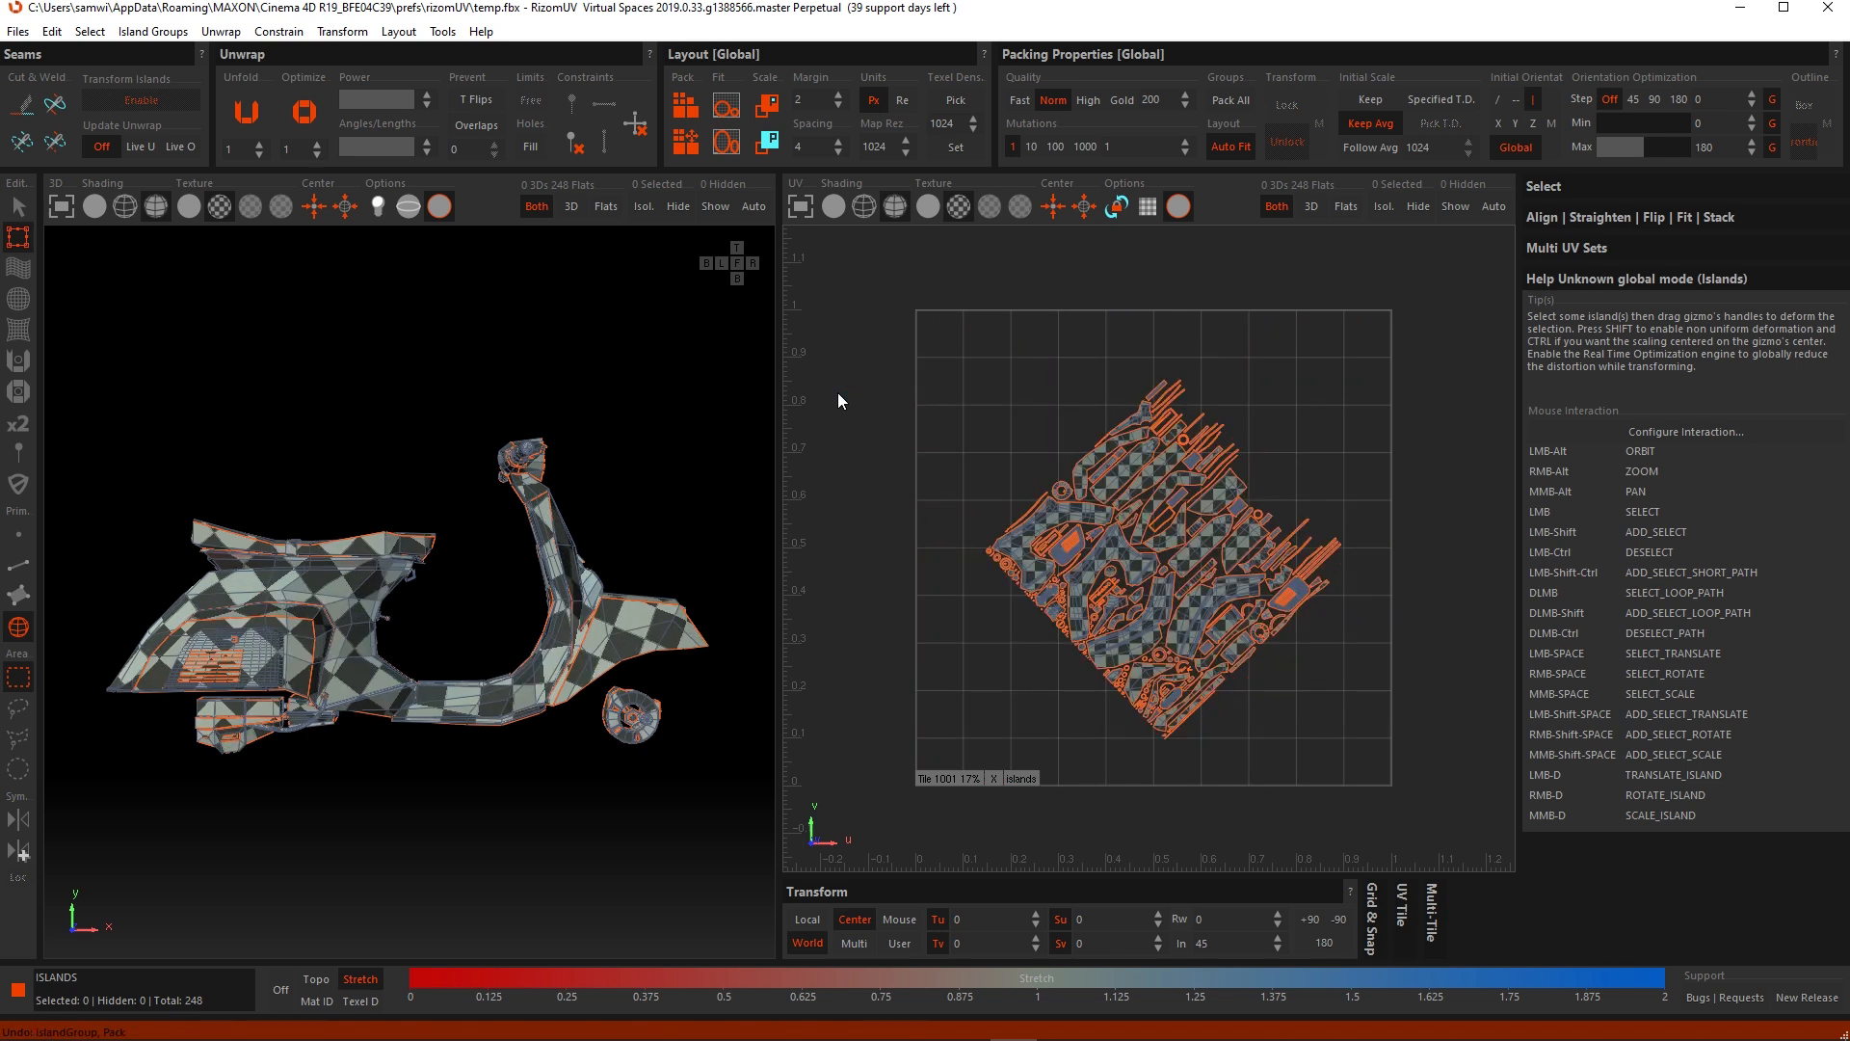
left_click(1227, 151)
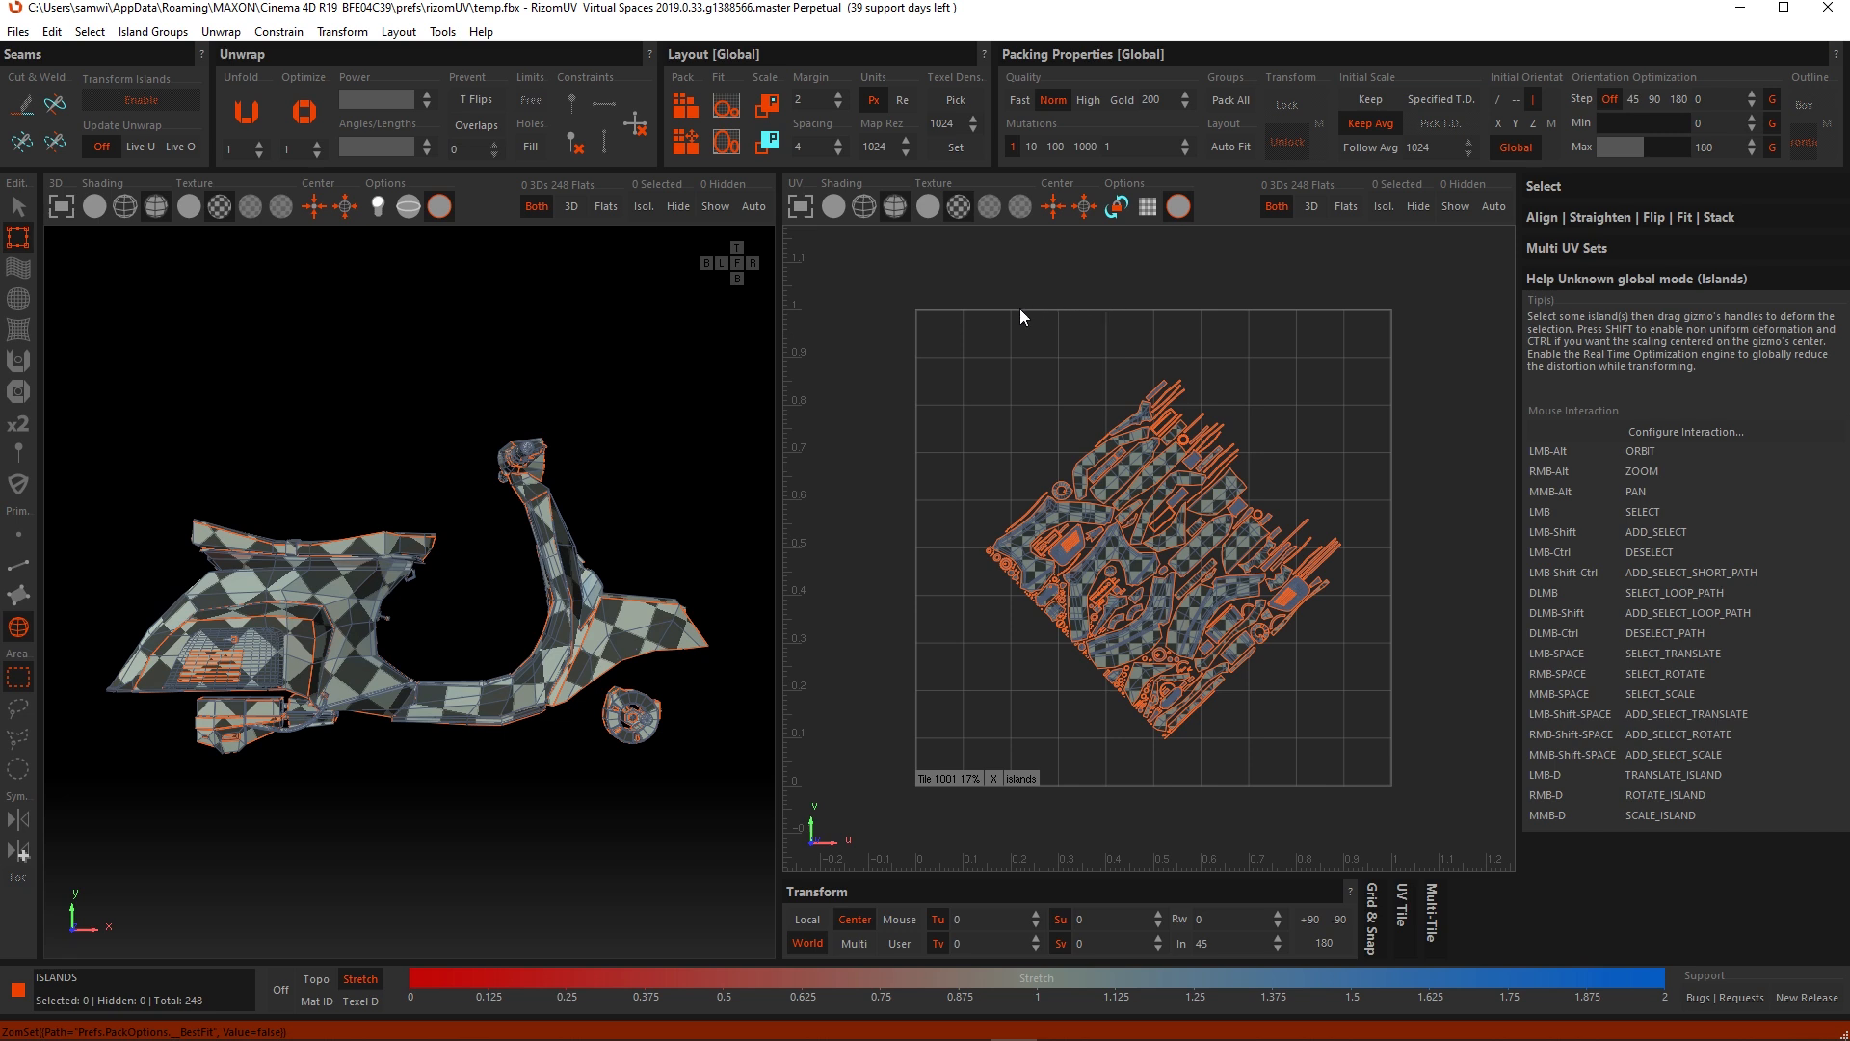
left_click(683, 144)
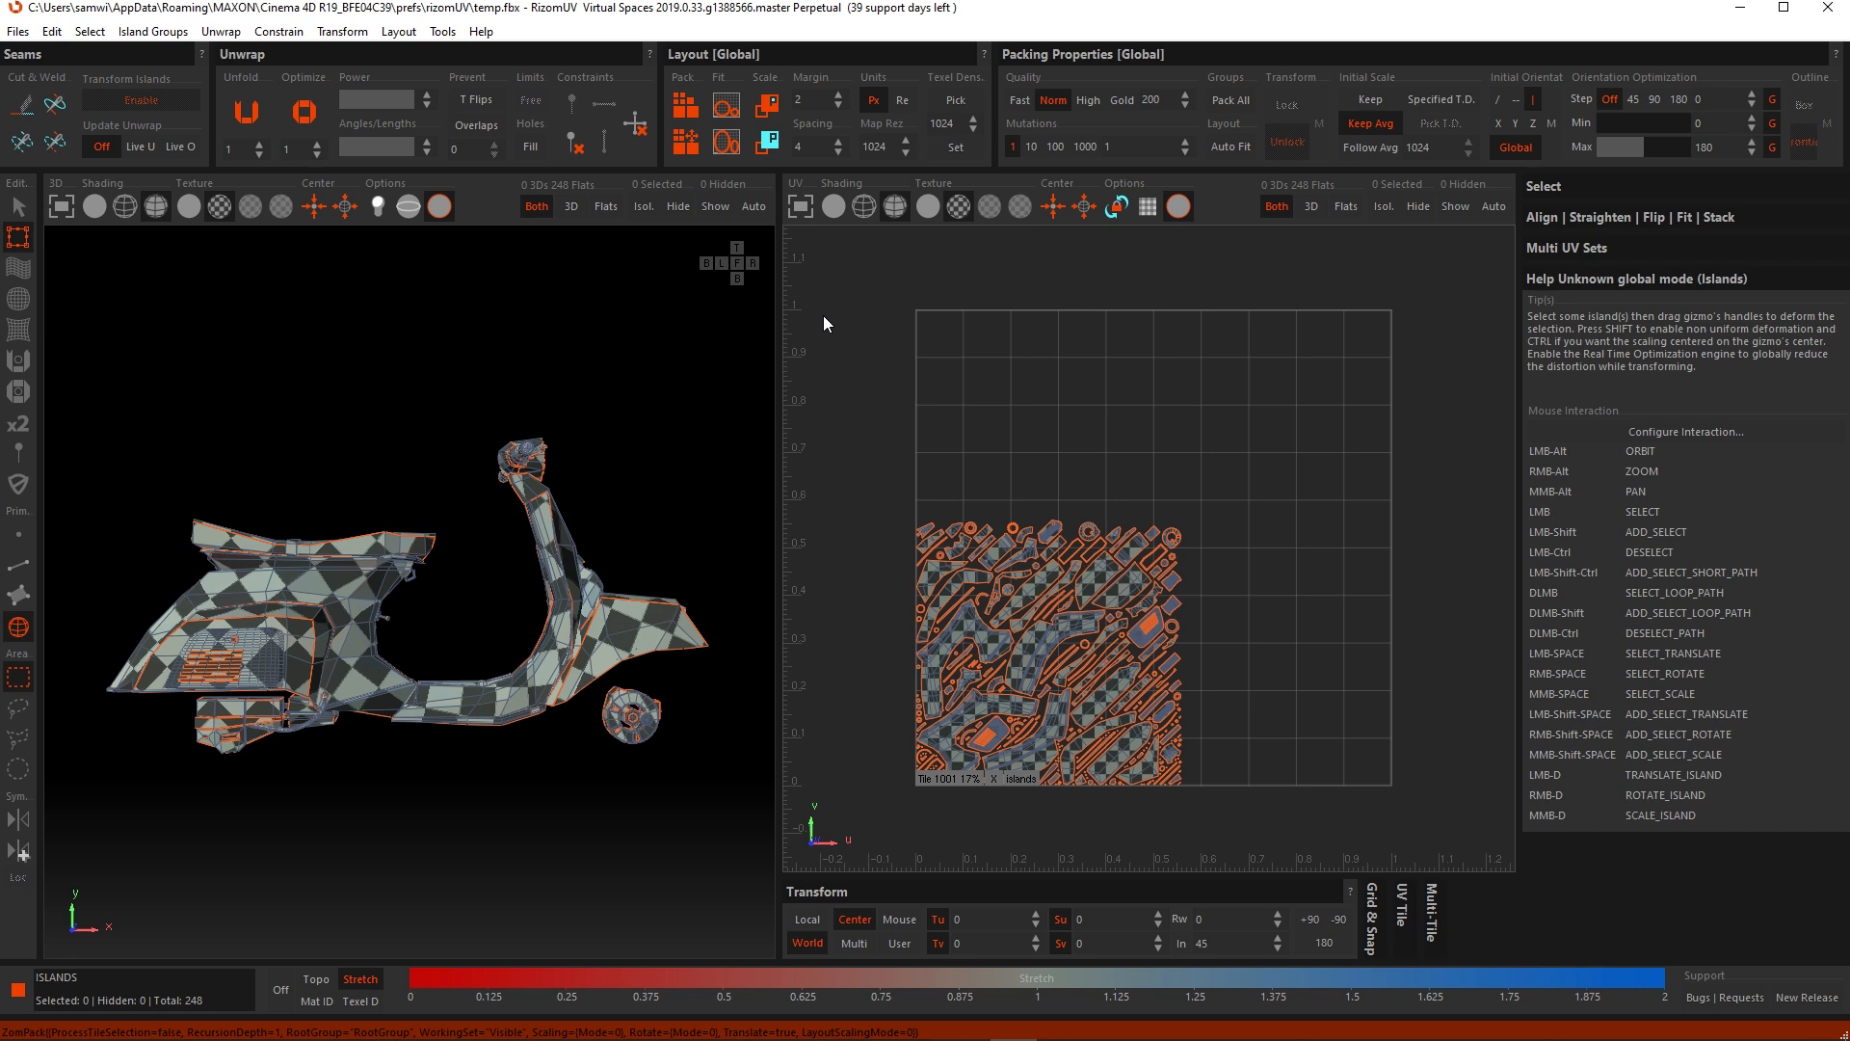
Step: Move all the UV islands outside the tile, and move only the curved body island back into it
left_click_drag(858, 481, 1220, 823)
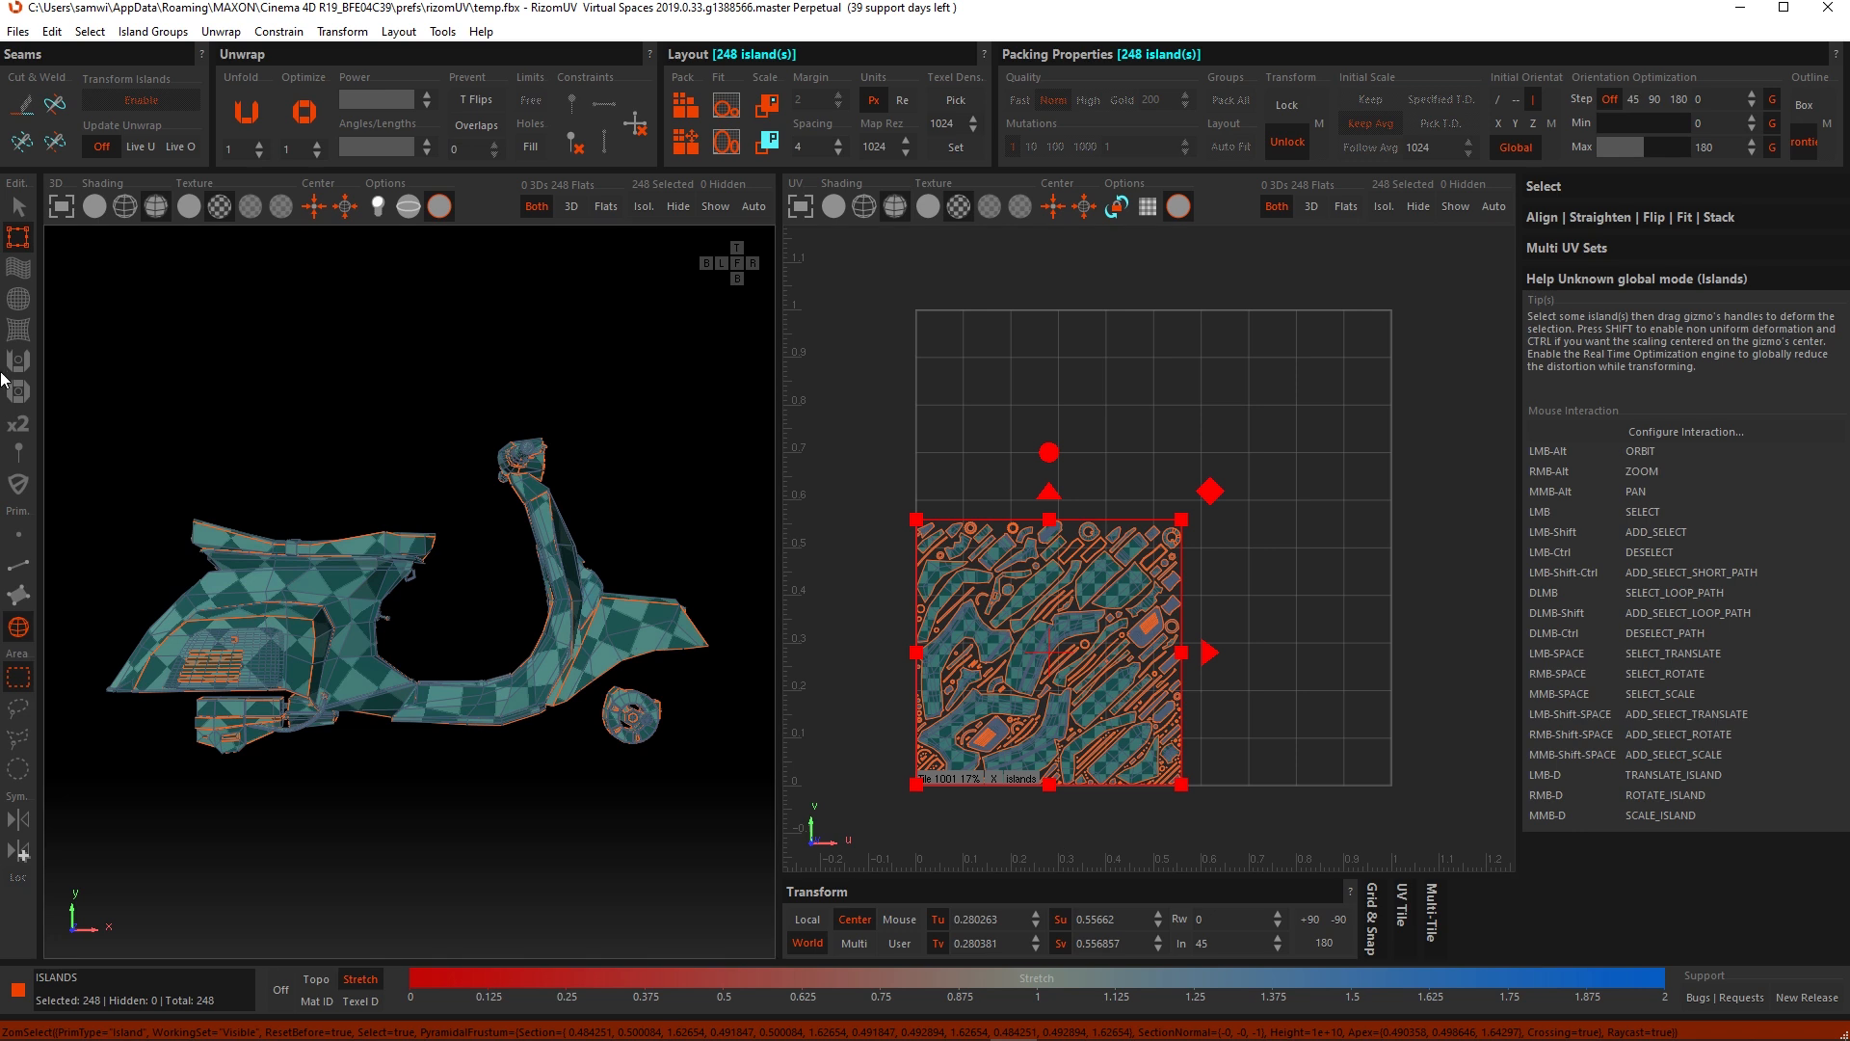
left_click_drag(1206, 663, 908, 663)
middle_click_drag(956, 676, 1109, 624, "alt")
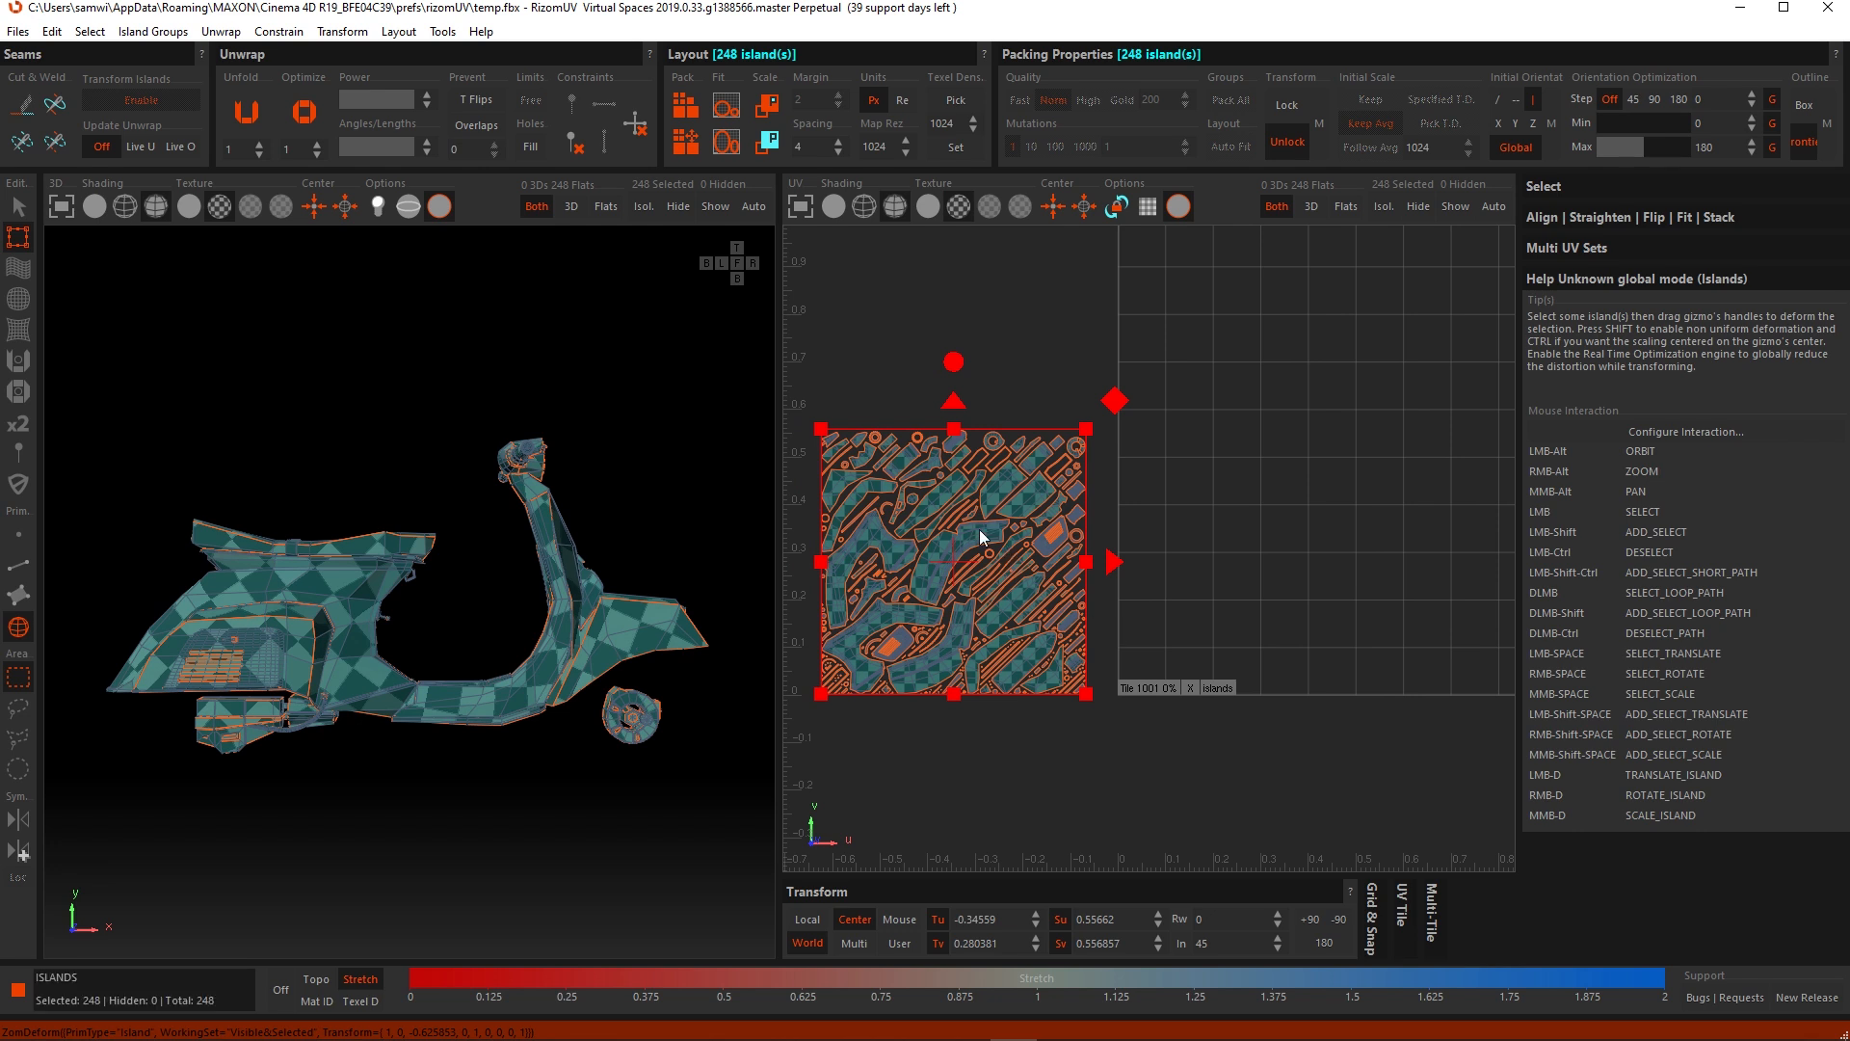
left_click(1031, 723)
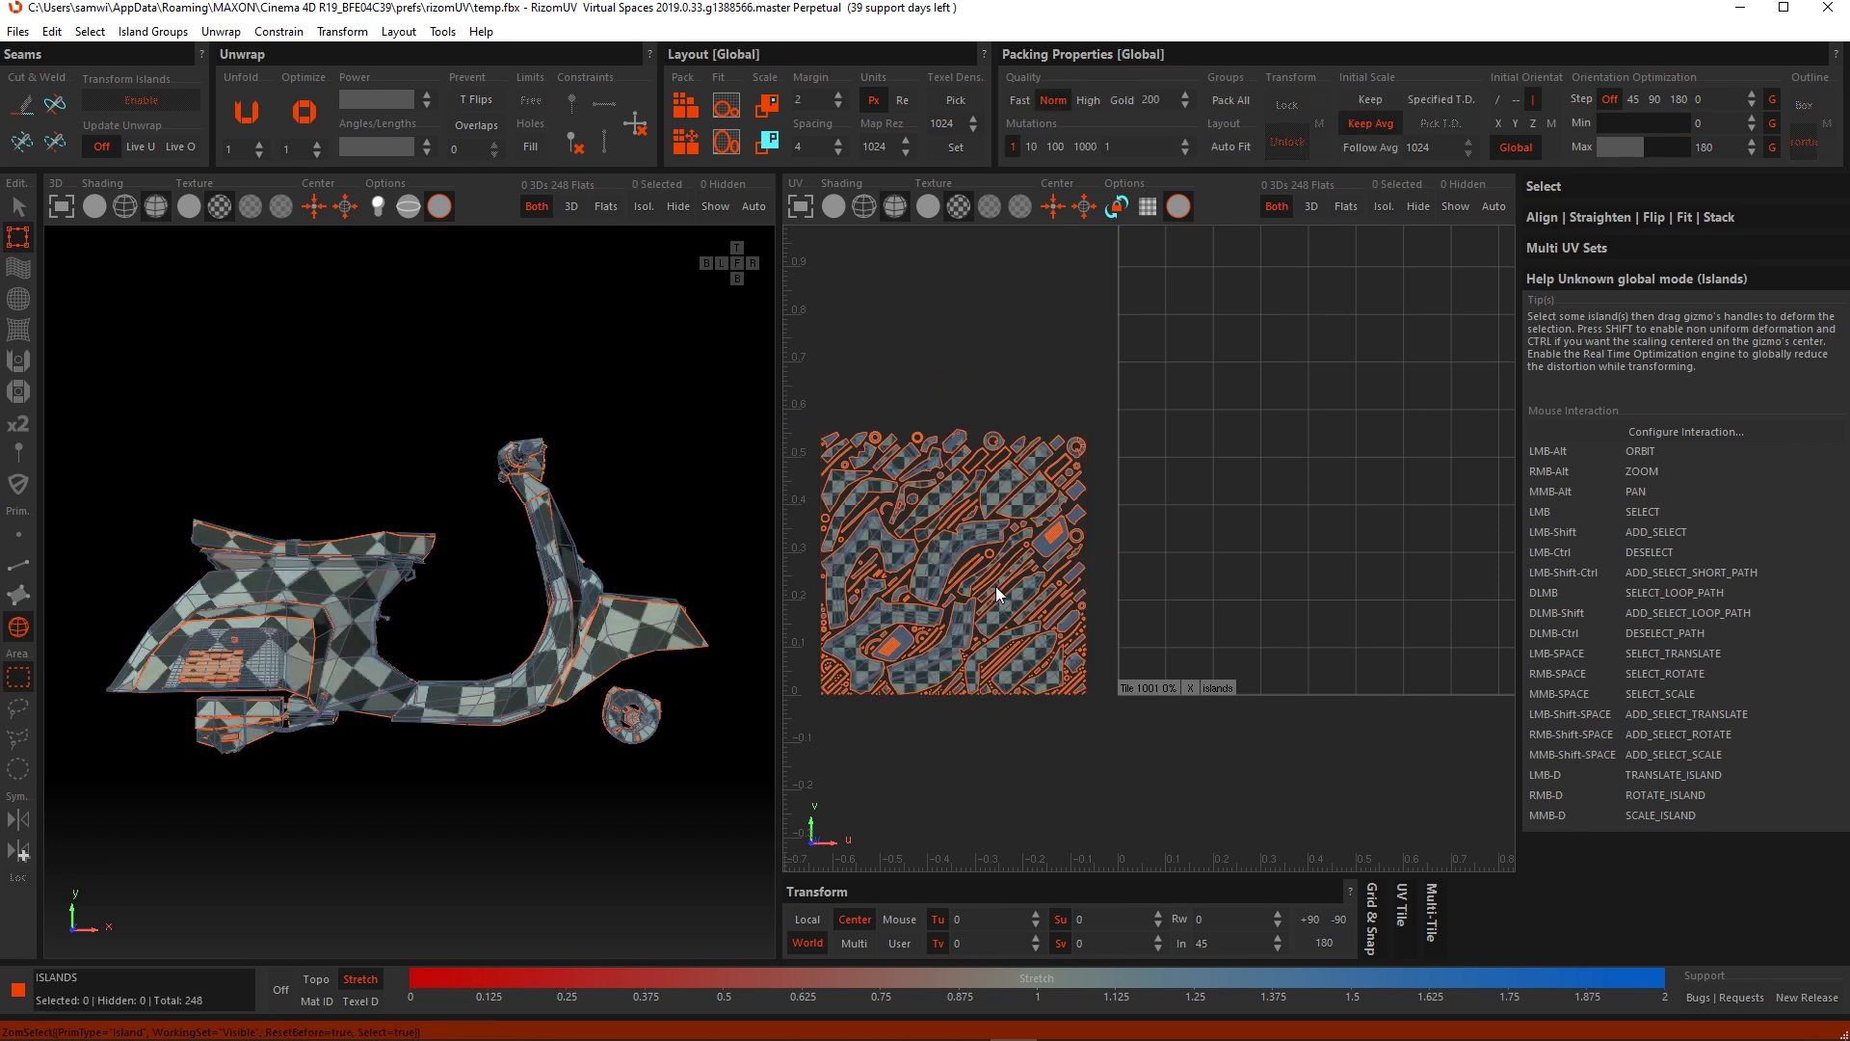
left_click(964, 542)
left_click_drag(1036, 566, 1311, 566)
middle_click_drag(1362, 565, 1259, 599, "alt")
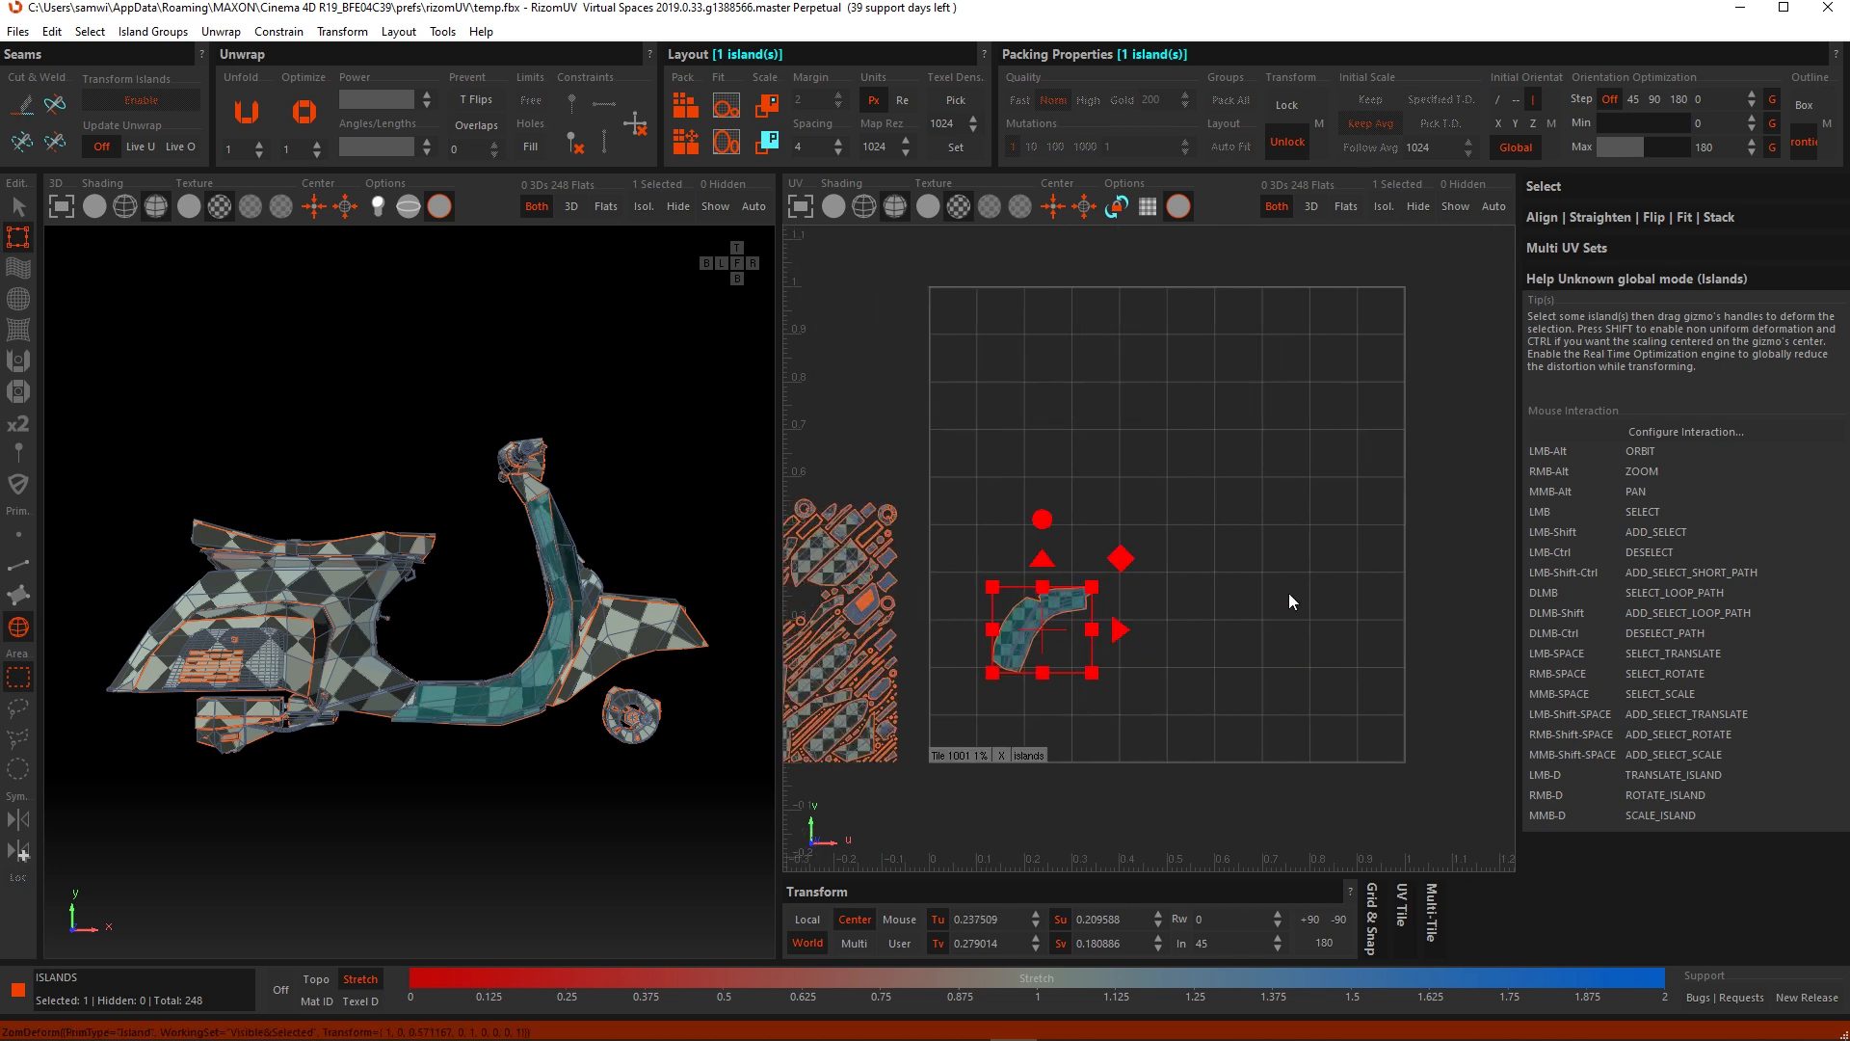
Step: Fit the curved island proportionally to the tile, try the non-uniform fit, and undo the non-uniform fit
left_click(723, 104)
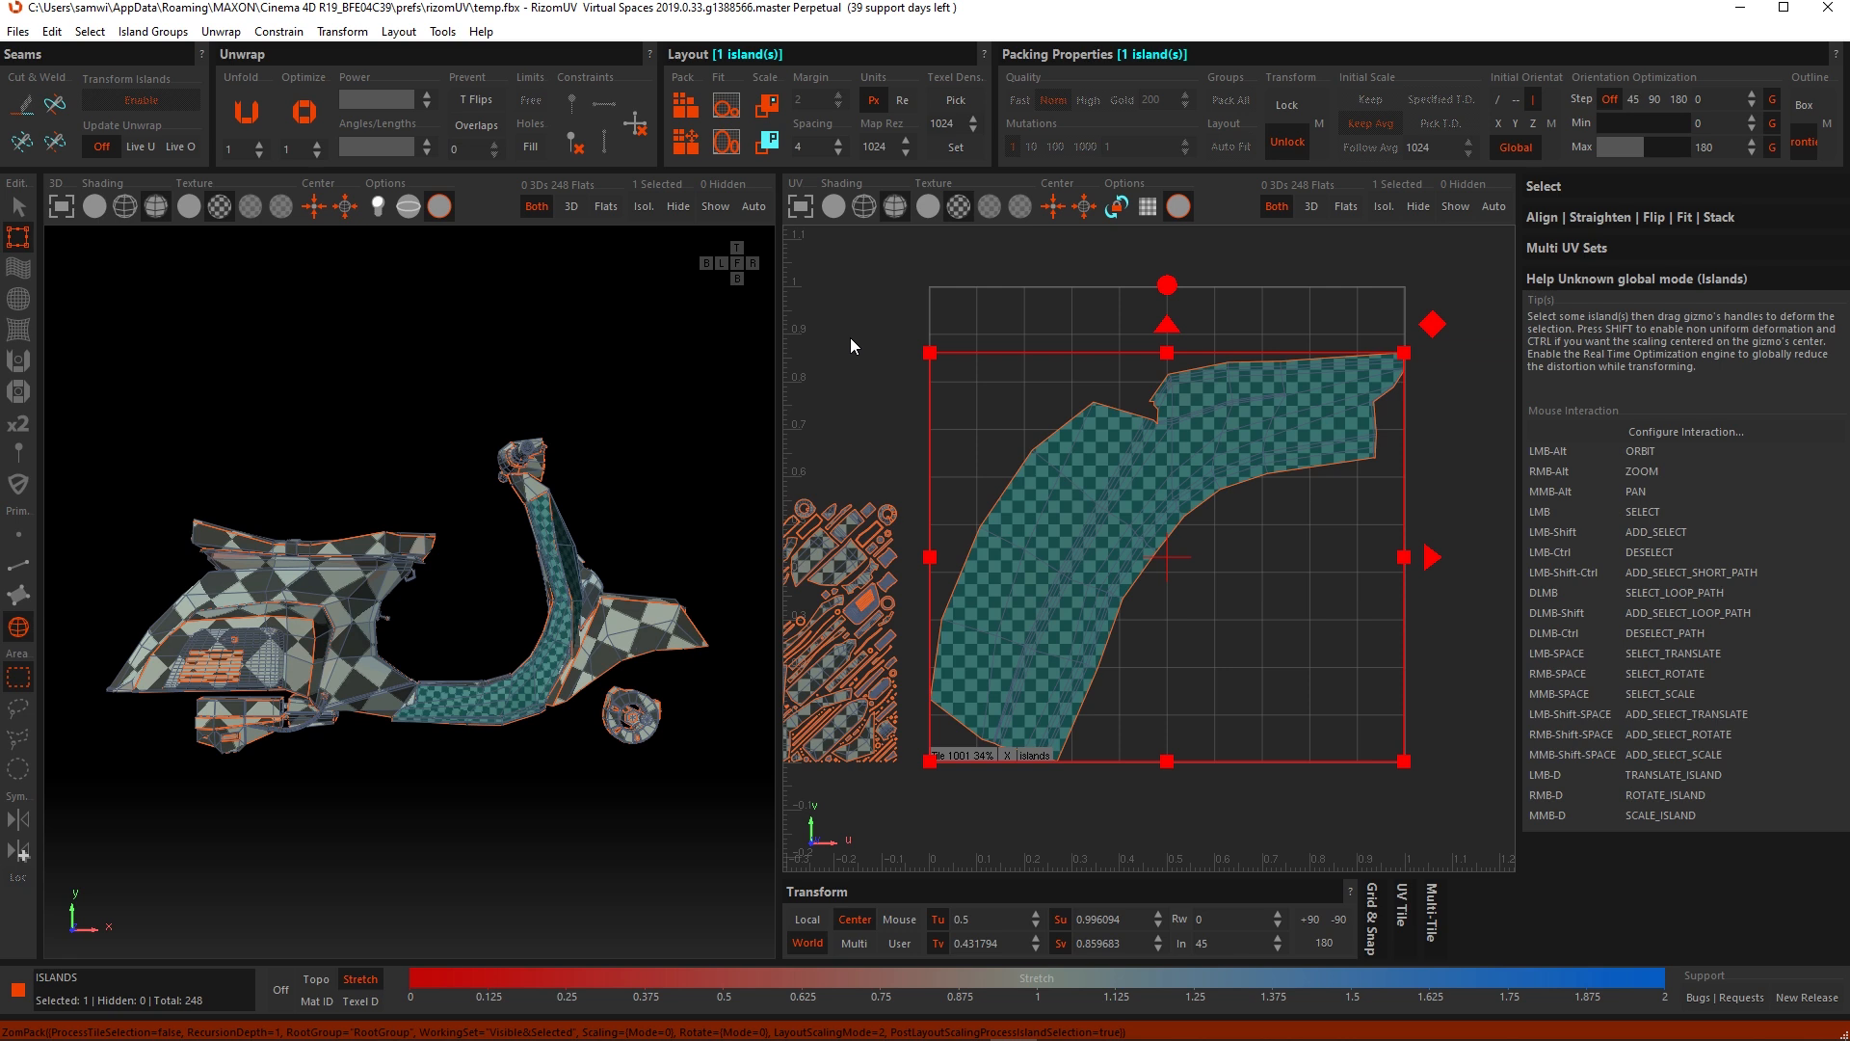
left_click(724, 144)
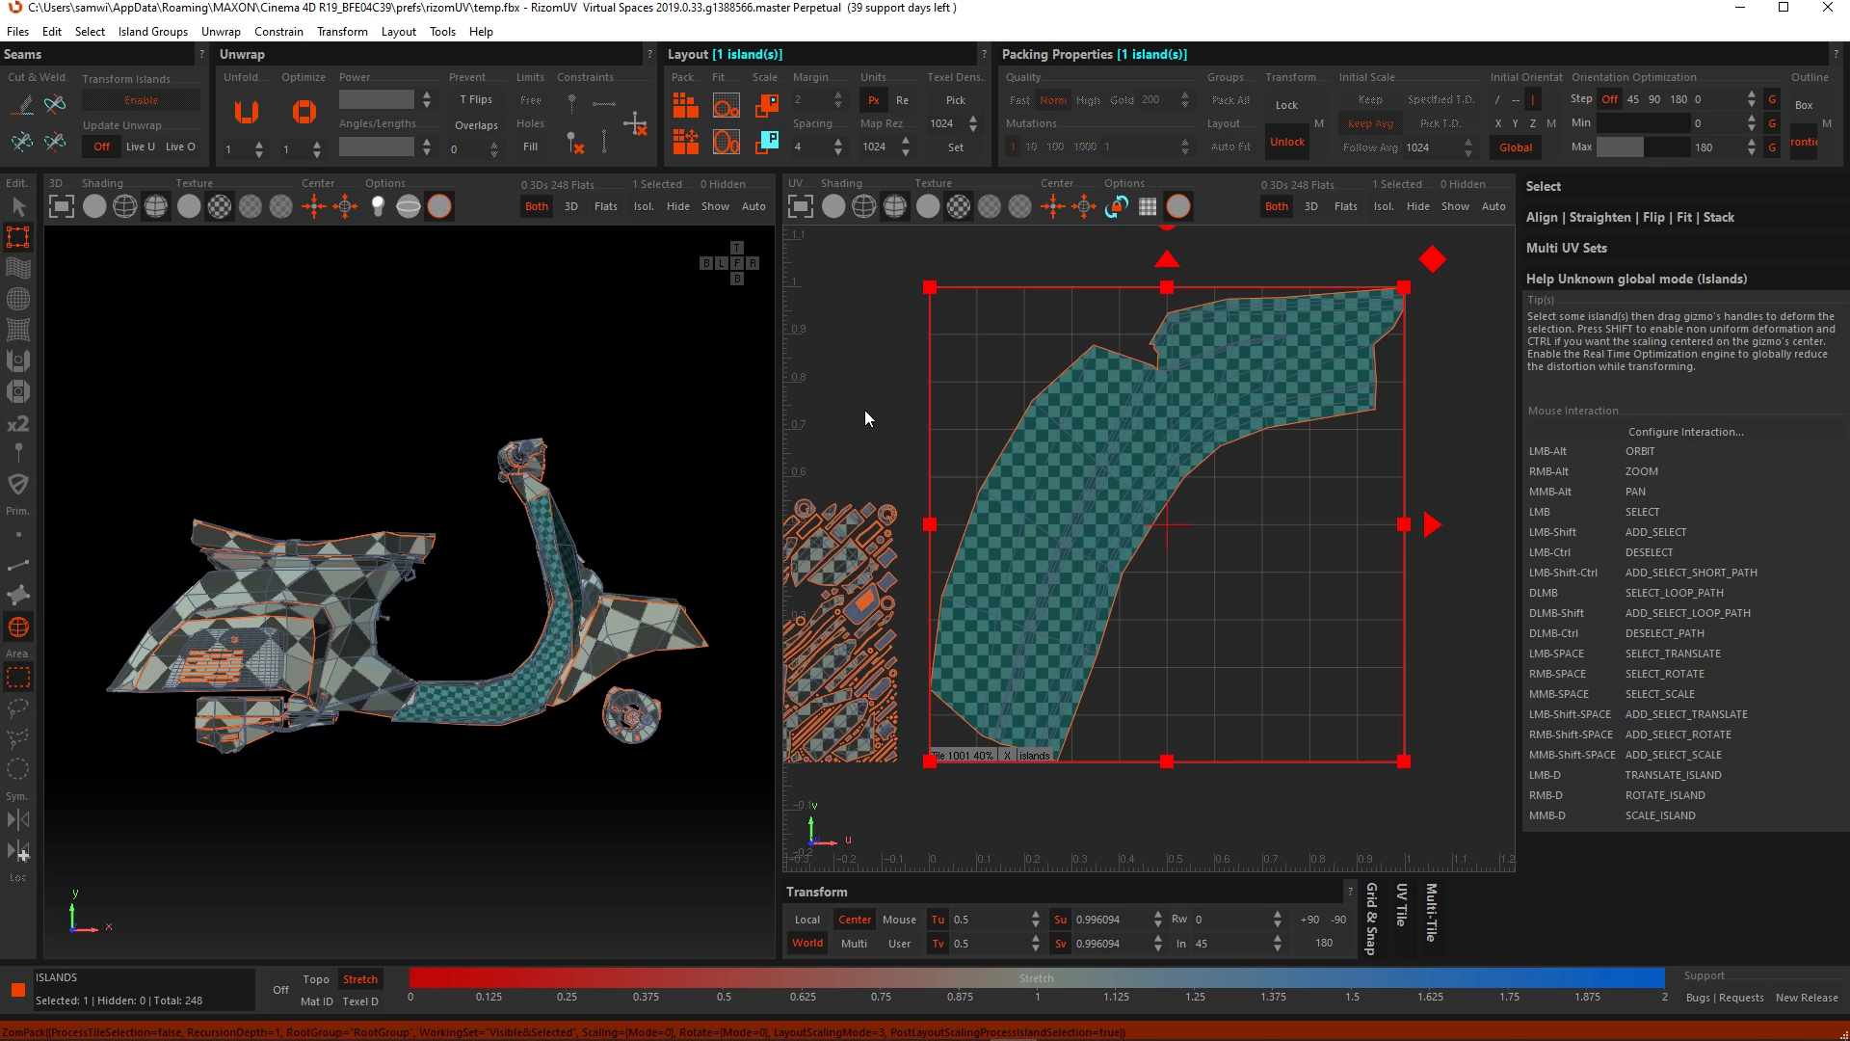
key("ctrl+y")
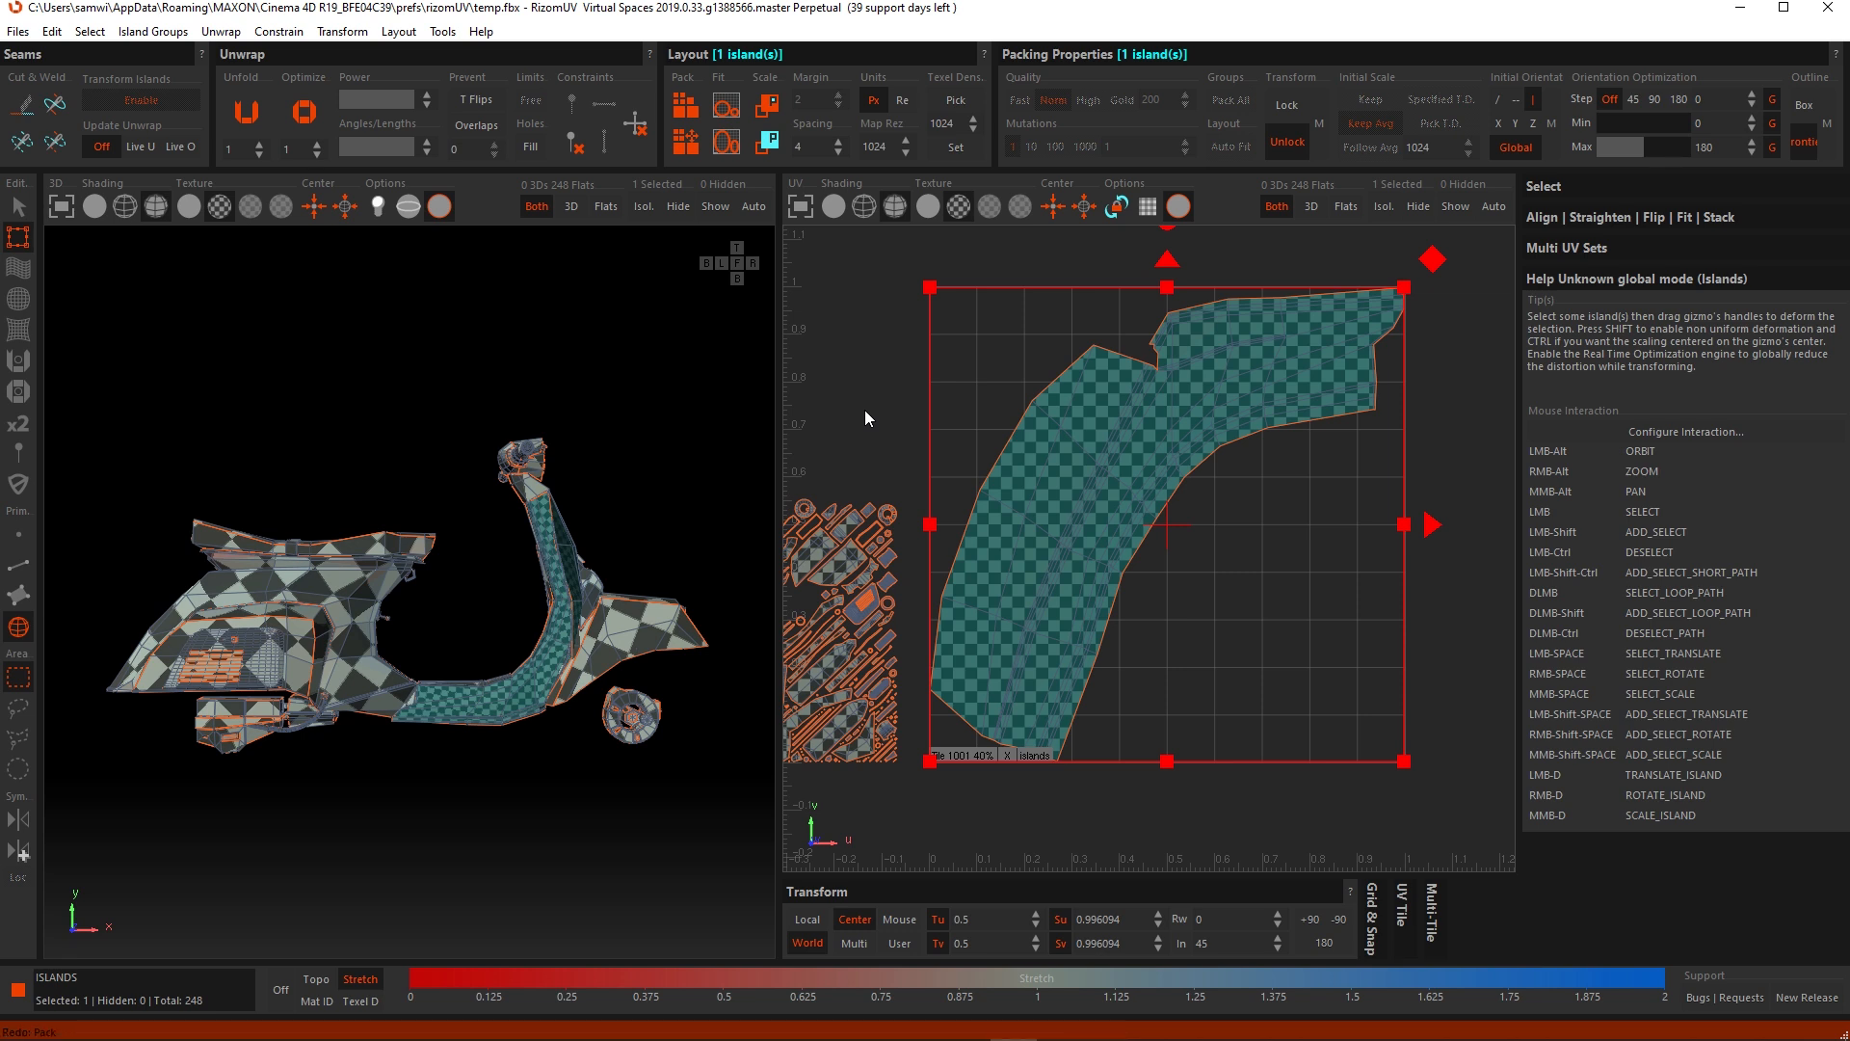
key("ctrl+y")
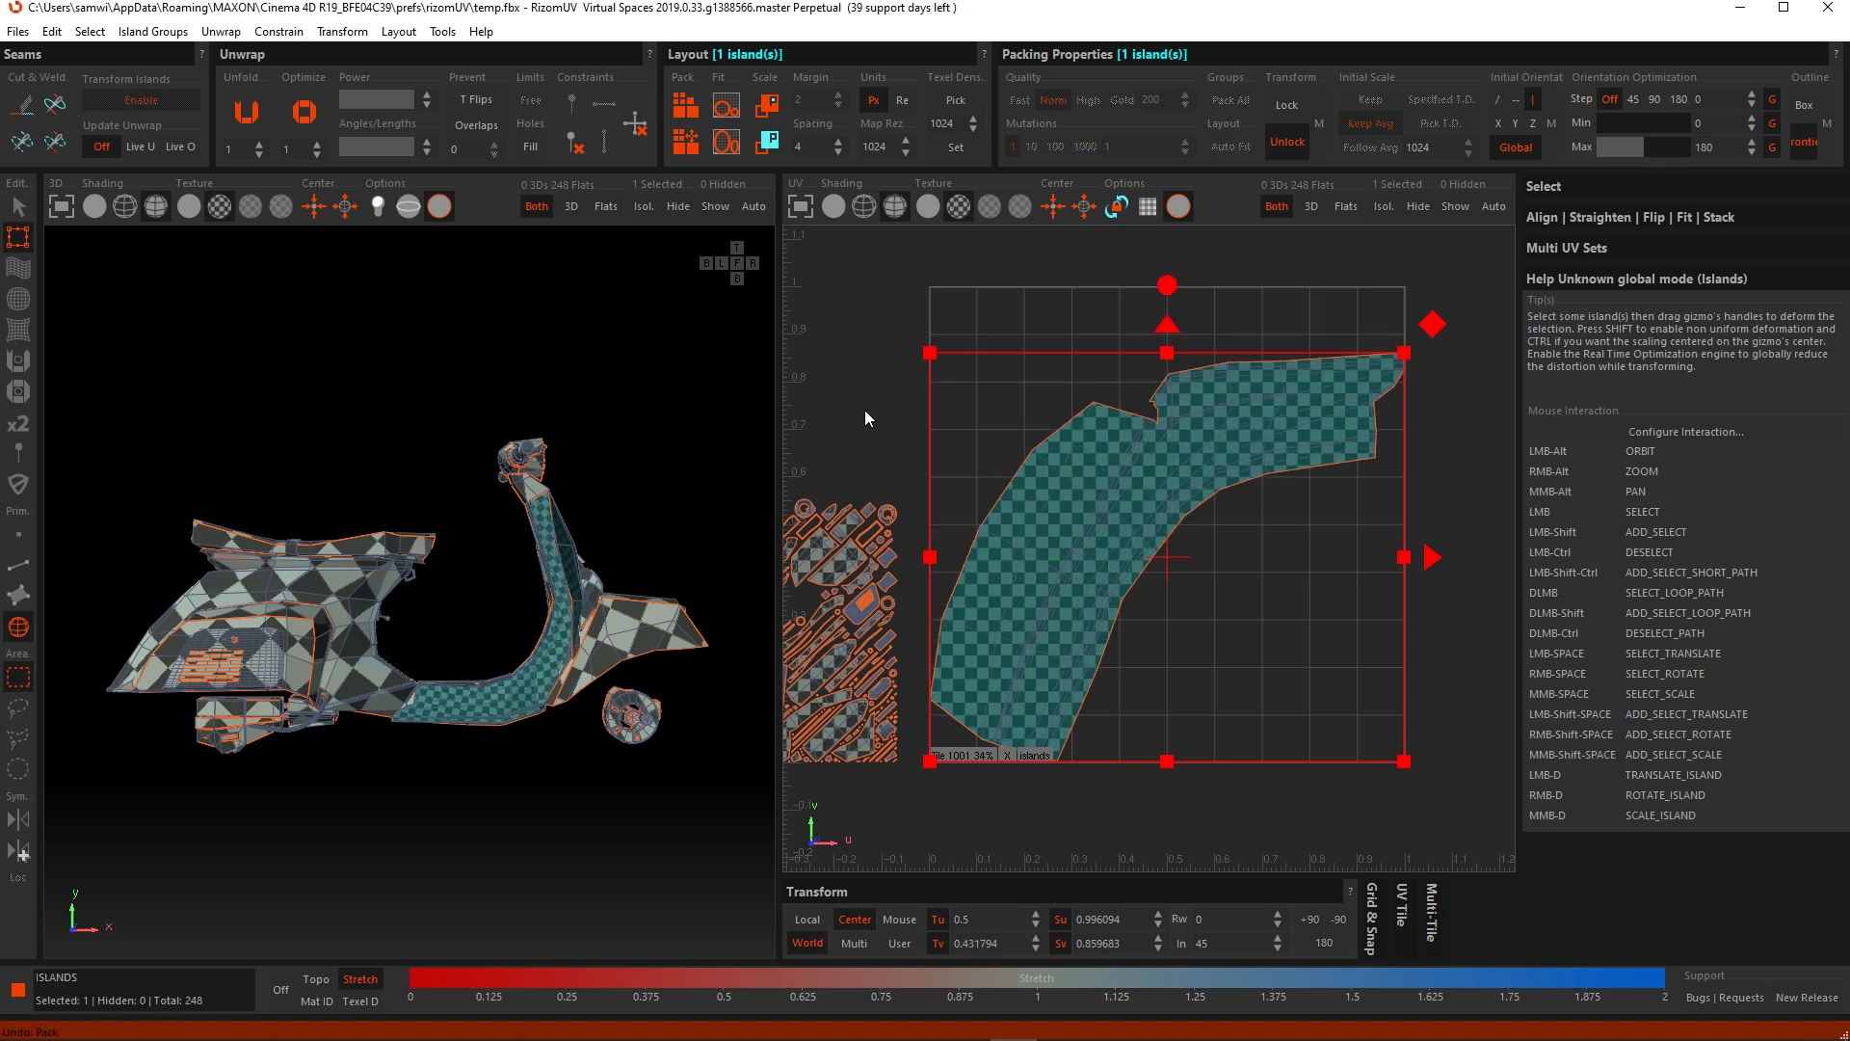
Step: Deselect the island, enable Auto Fit and pack all the UV islands into the tile
left_click(865, 406)
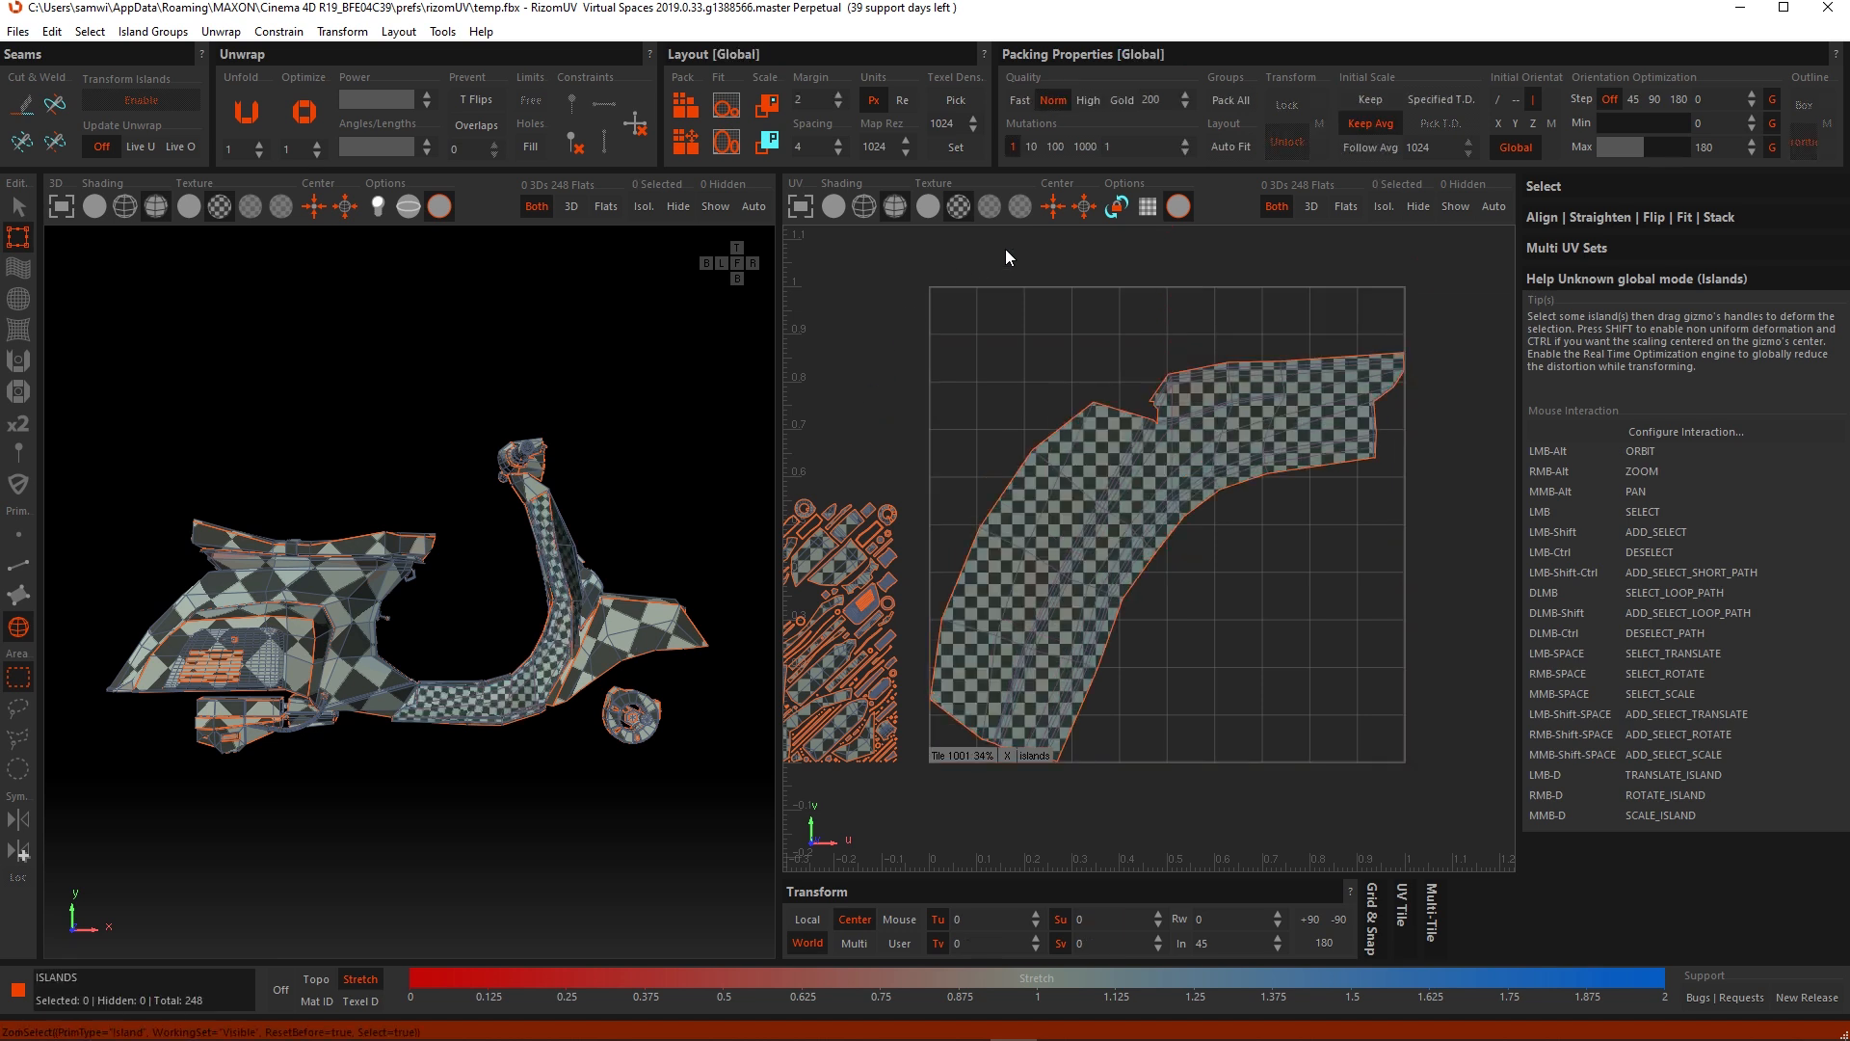
left_click(1234, 146)
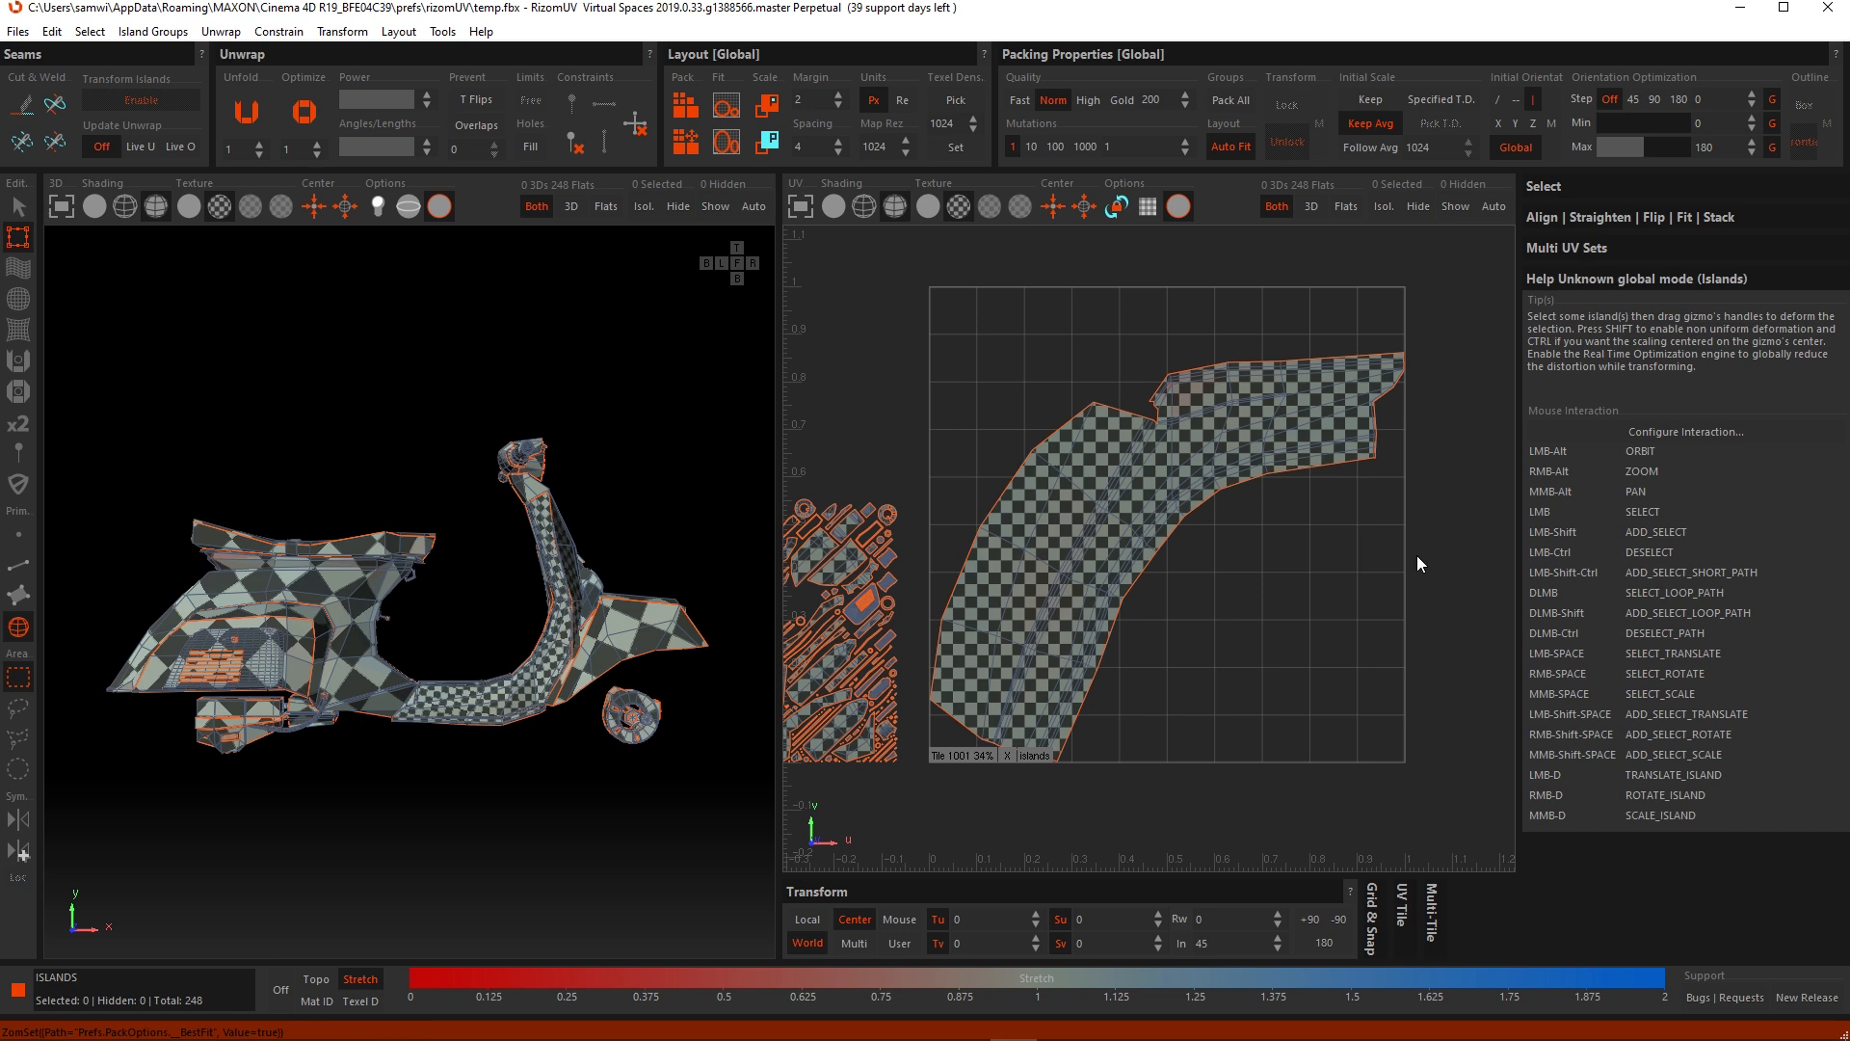
key("p")
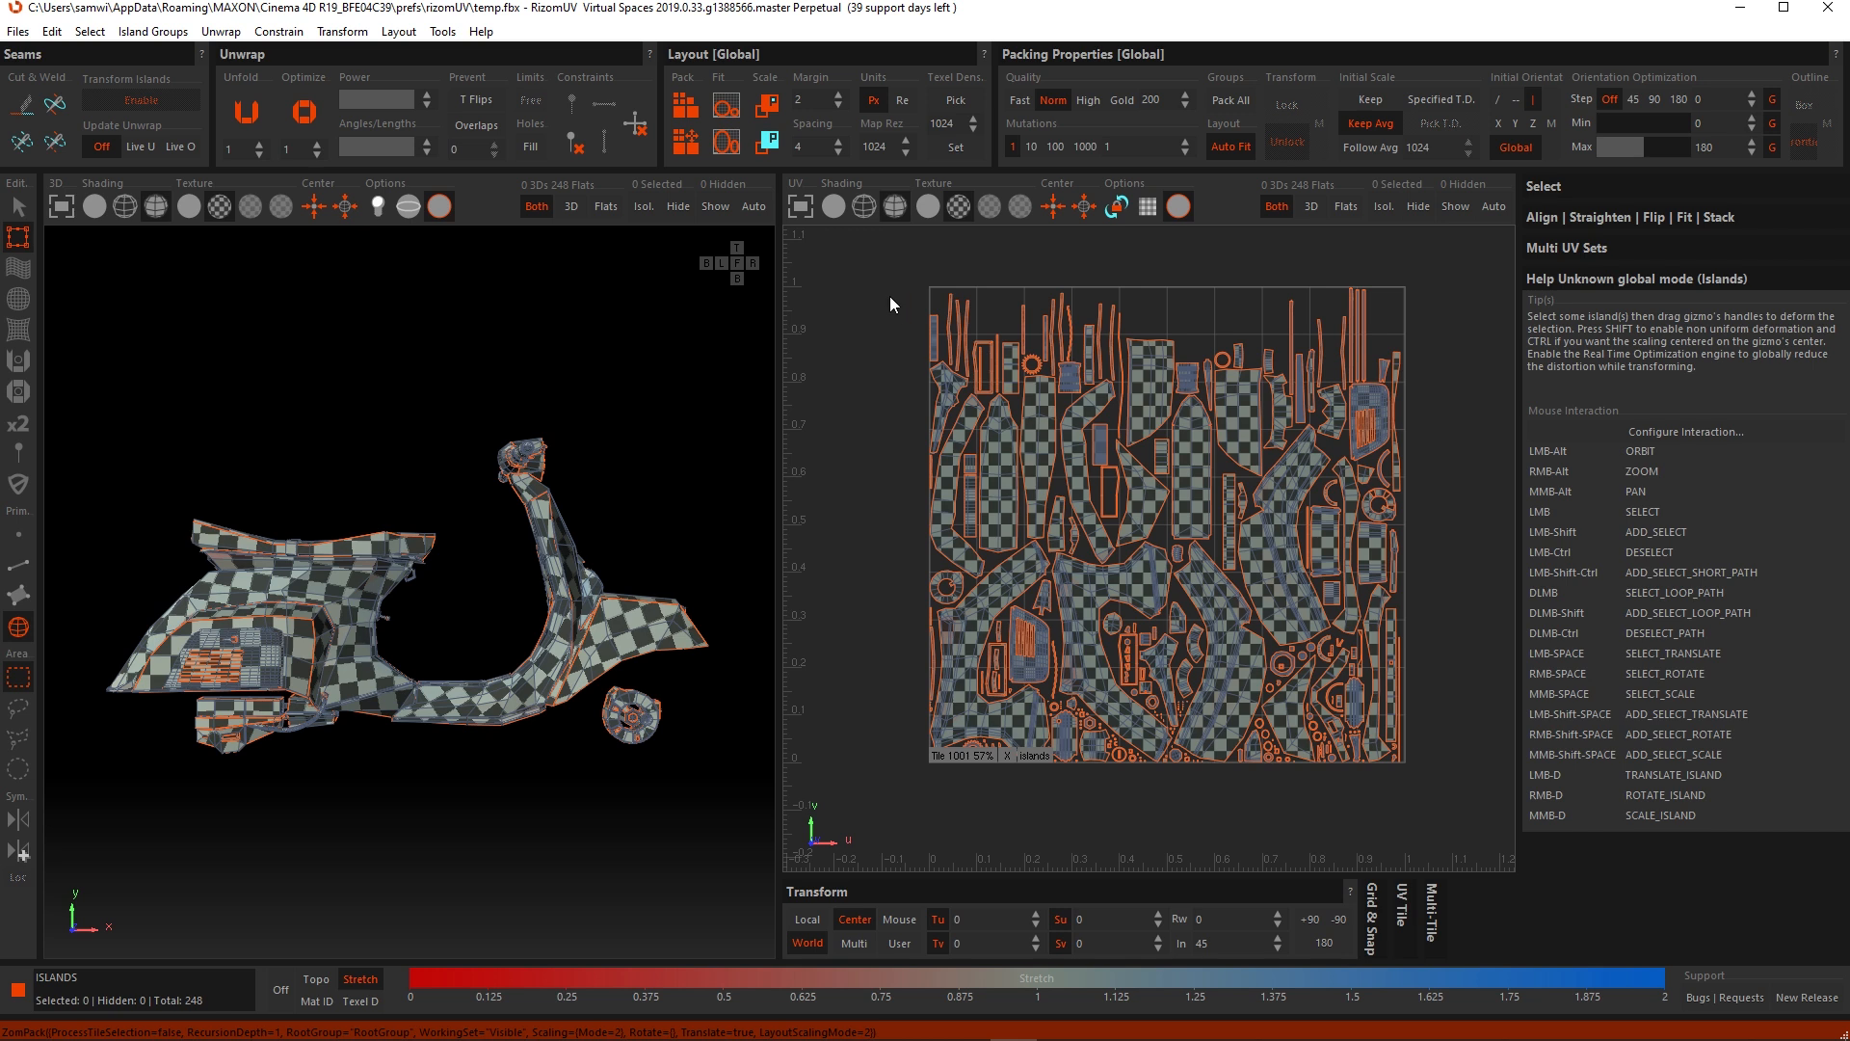
Step: Scale all the UV islands down to about 0.39 of the tile, anchored at its origin corner, and deselect them
left_click_drag(864, 268, 1473, 827)
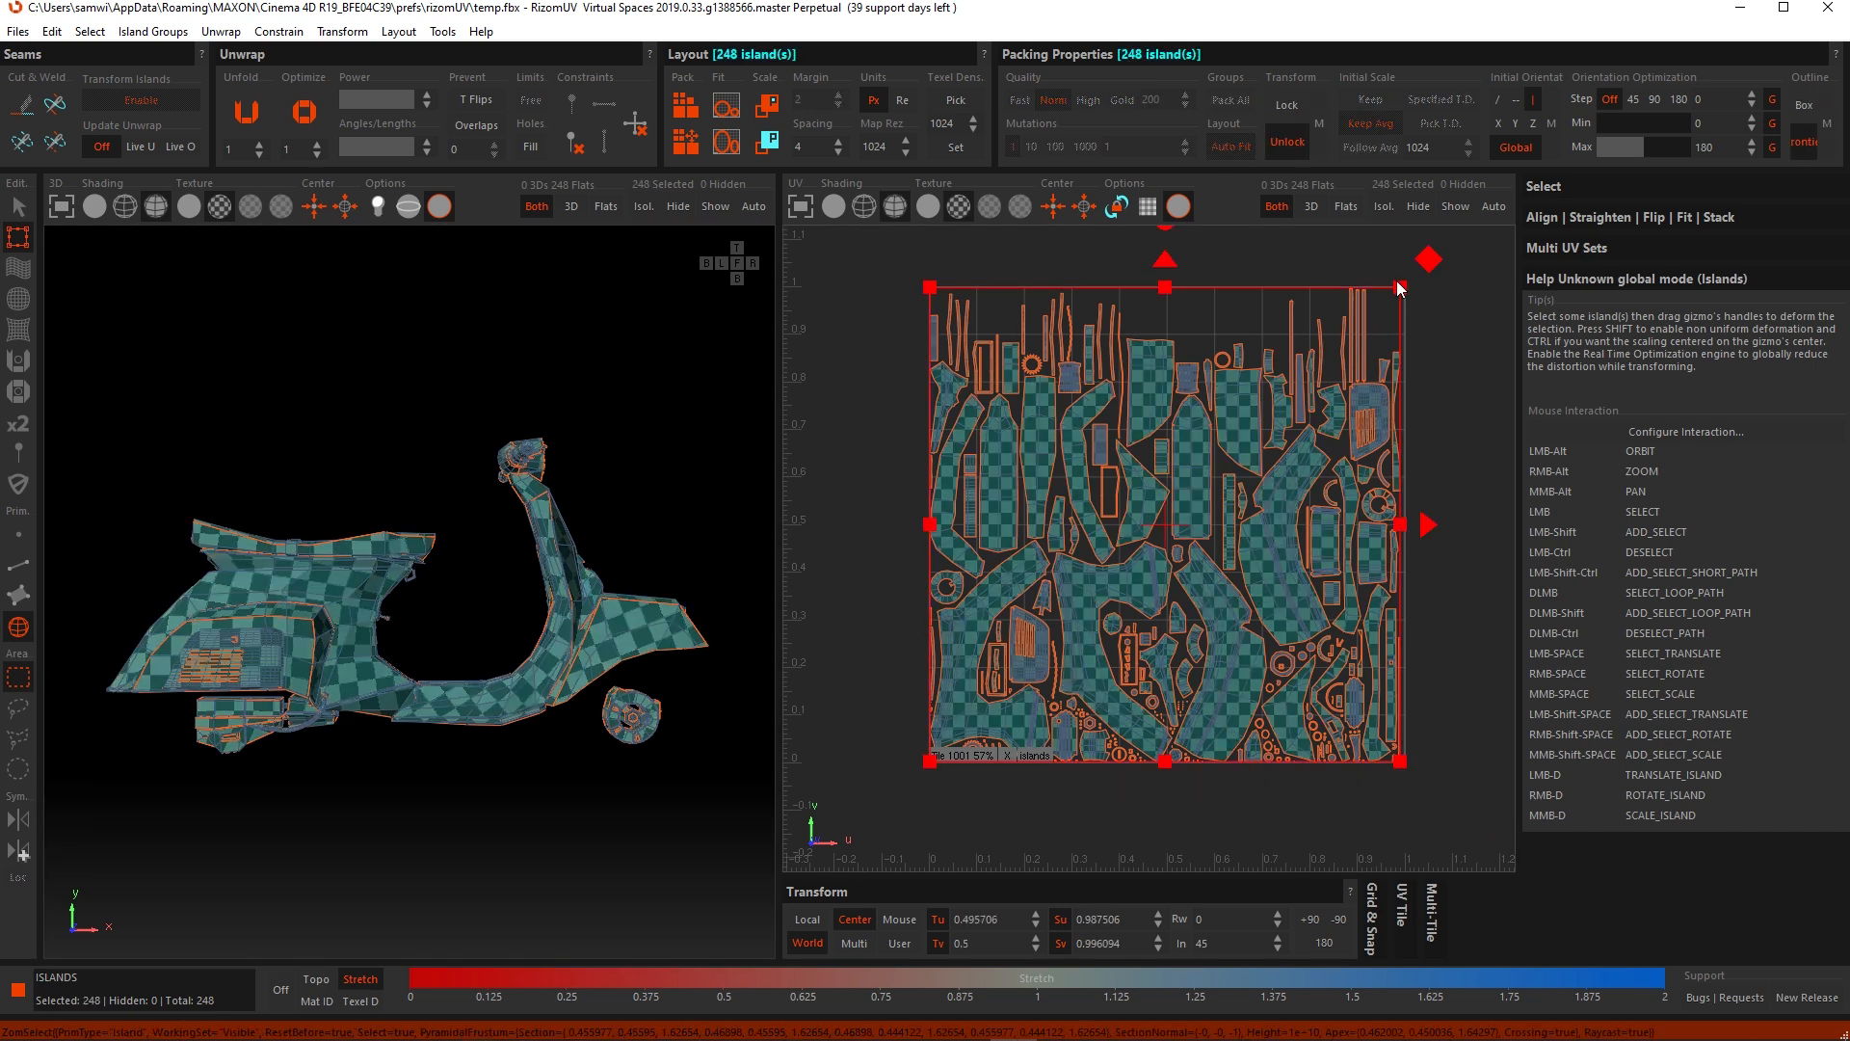
left_click_drag(1400, 287, 1110, 581)
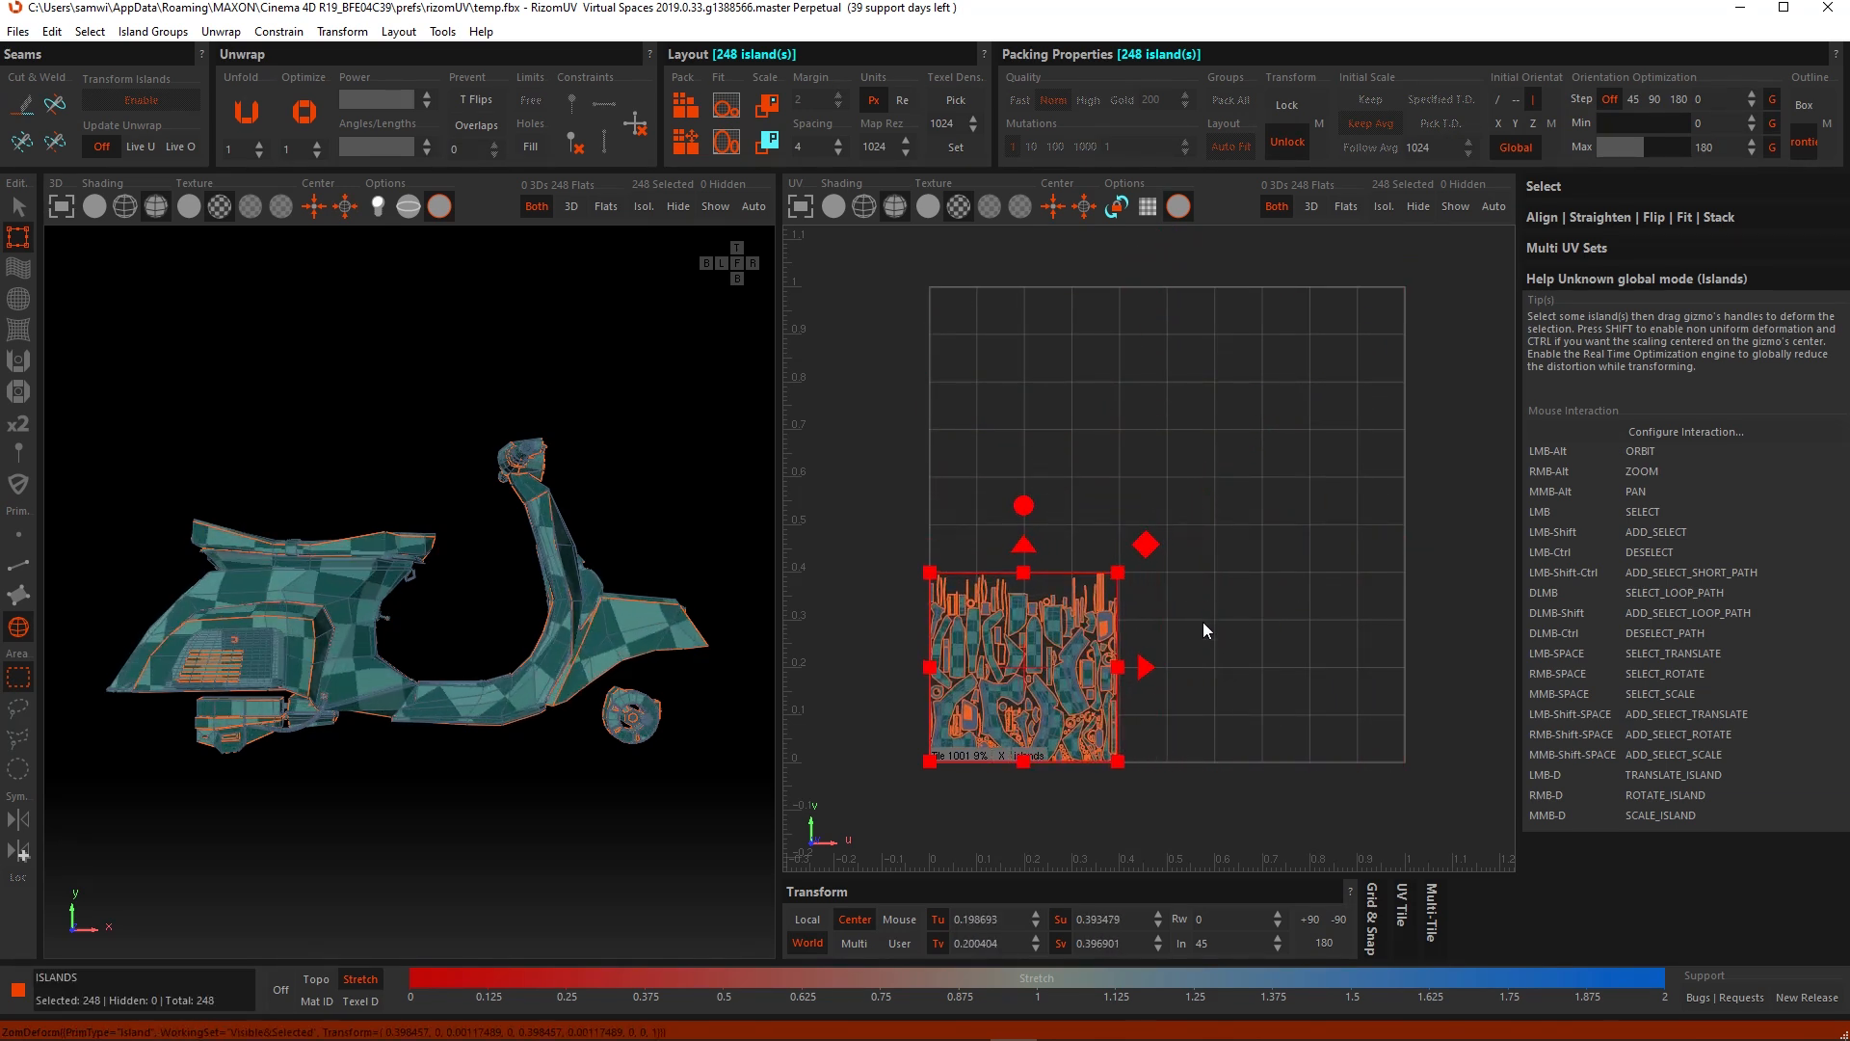
left_click(1177, 719)
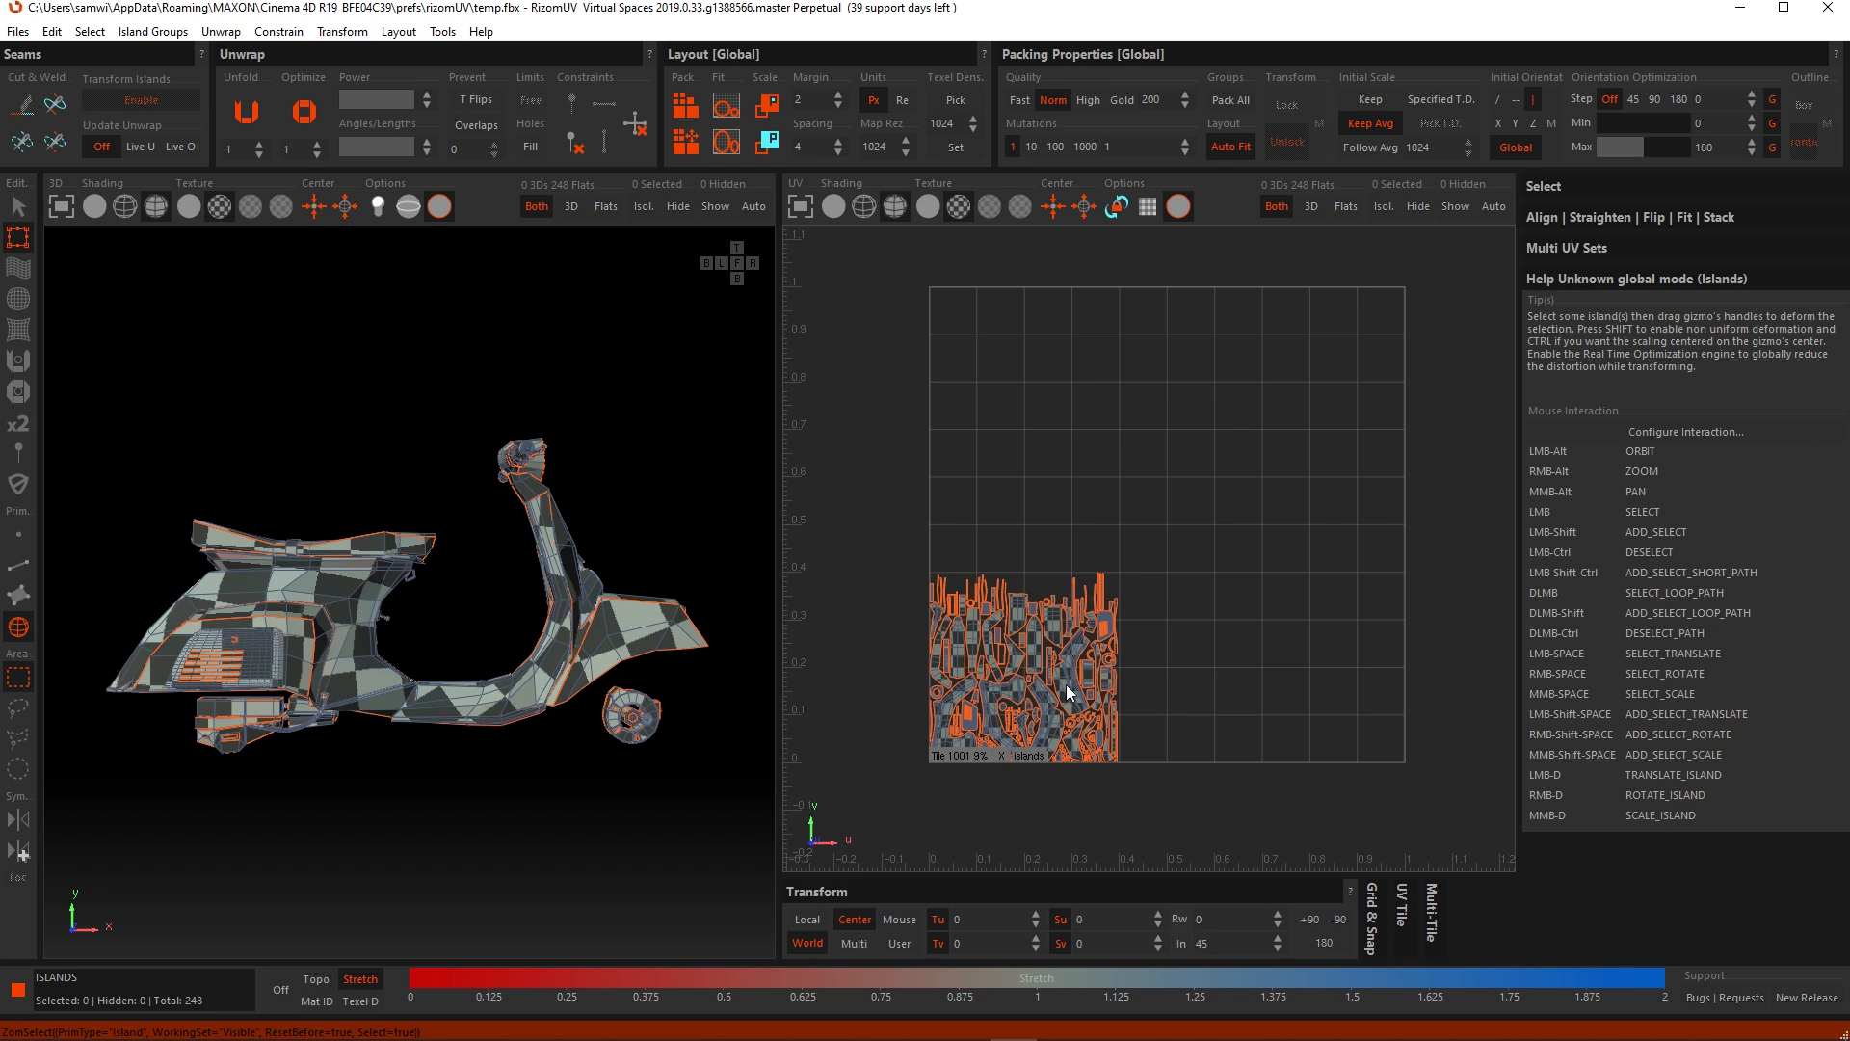
Step: Move a large curved island into the tile's empty area, enlarge it, and rescale it to match the other islands' texel density
left_click(1066, 685)
left_click_drag(1128, 670, 1272, 328)
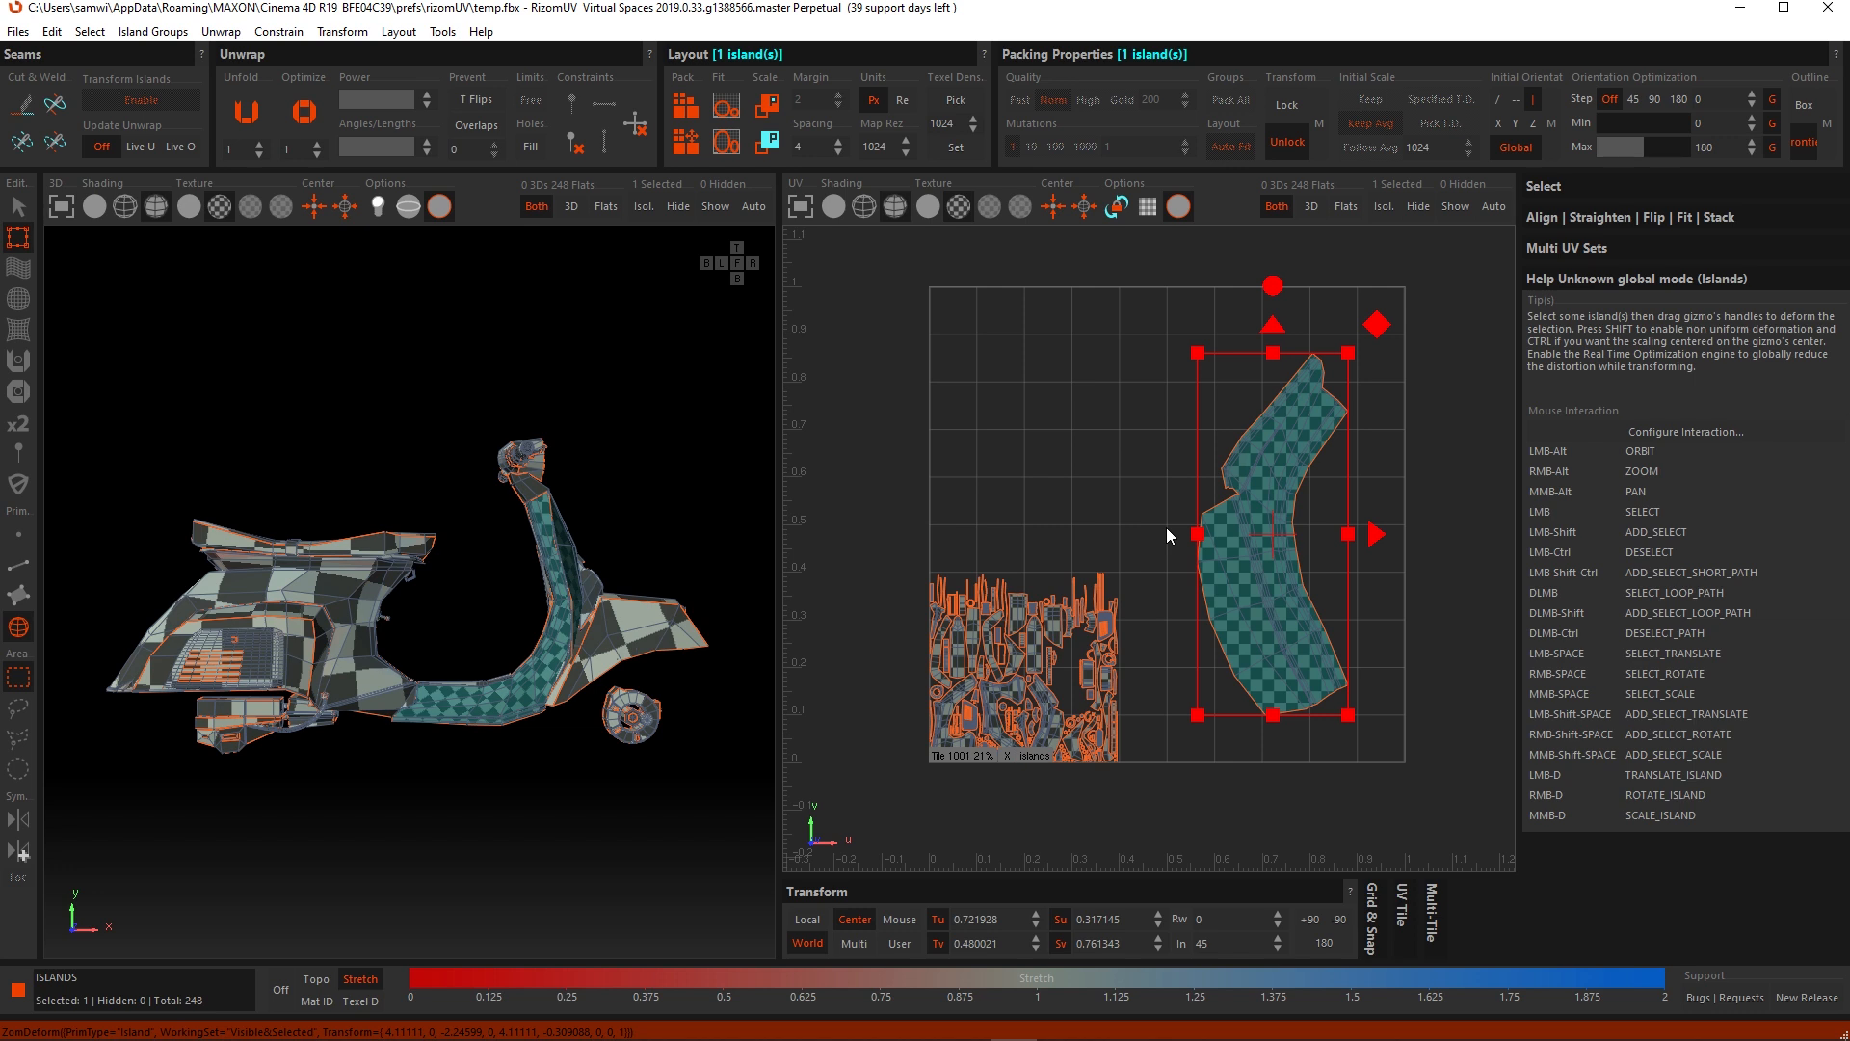
left_click(769, 105)
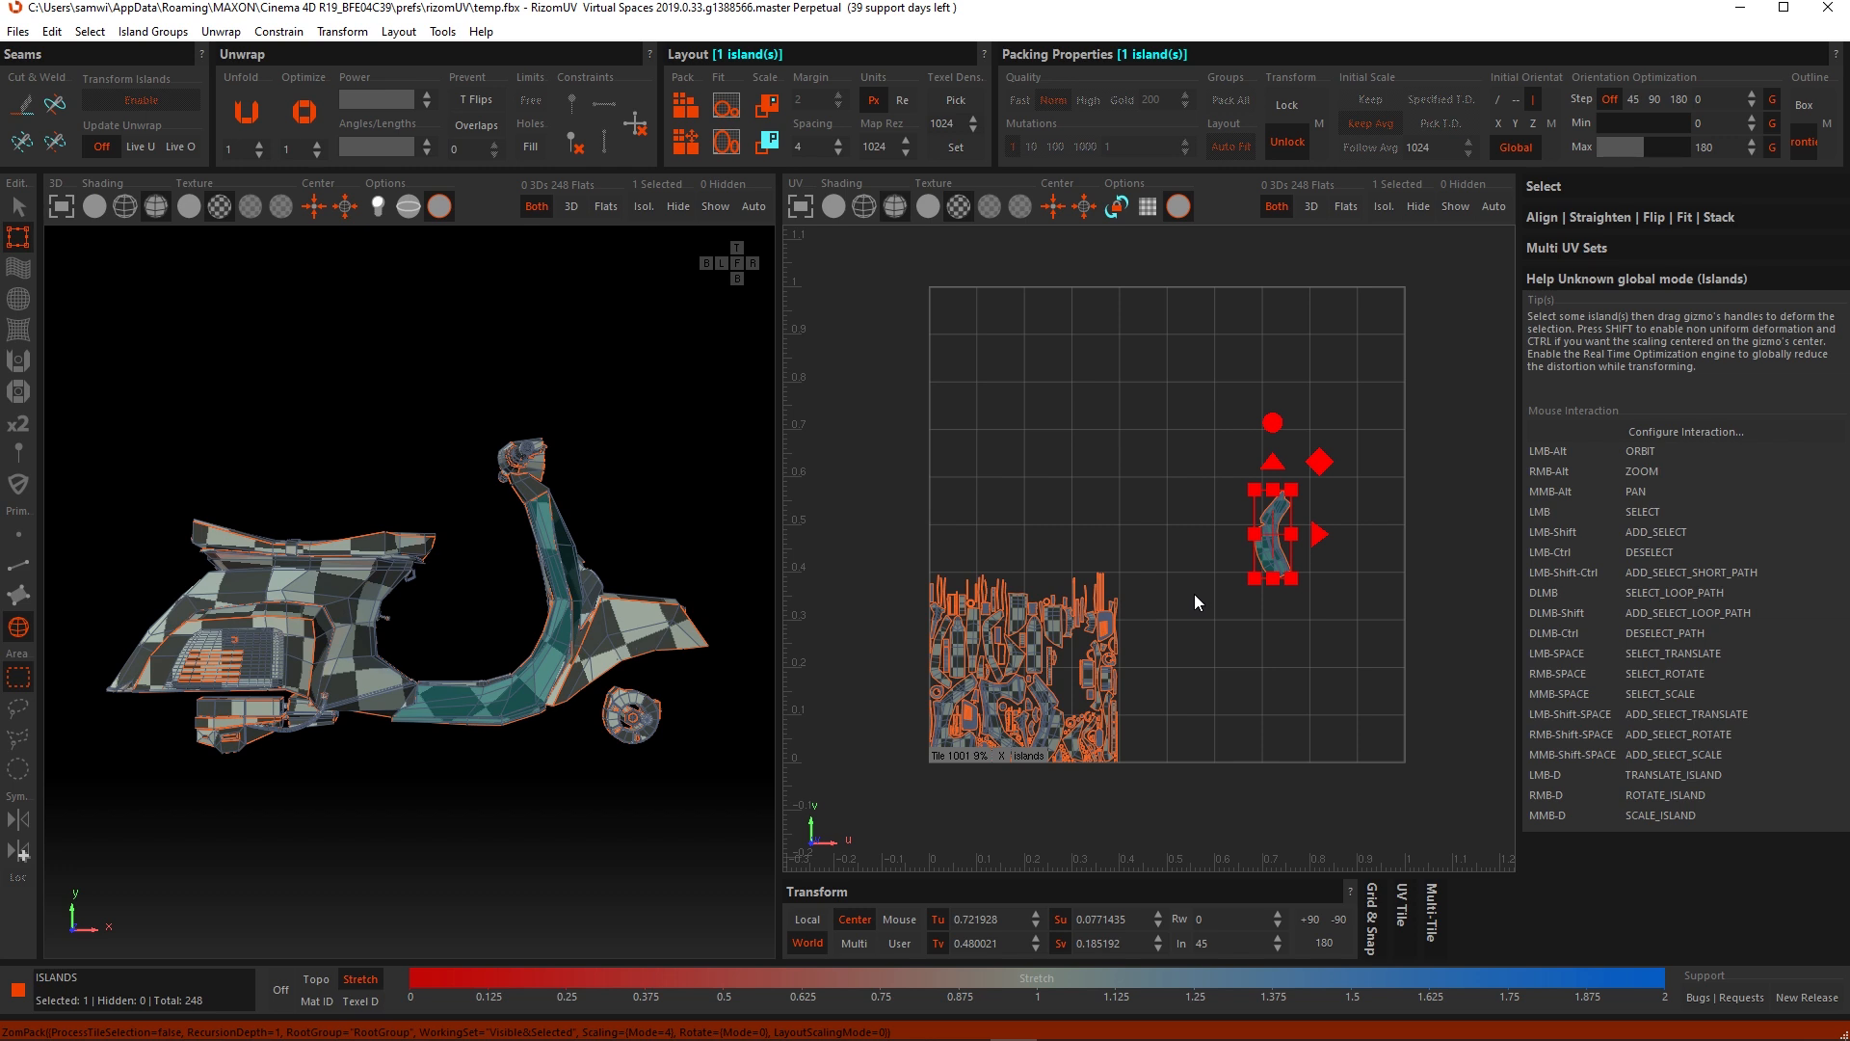
Step: Compare the rescaled island with its gap among the packed islands, and move it back into the empty area
scroll(1194, 594, "up", 2)
left_click_drag(1410, 491, 1134, 711)
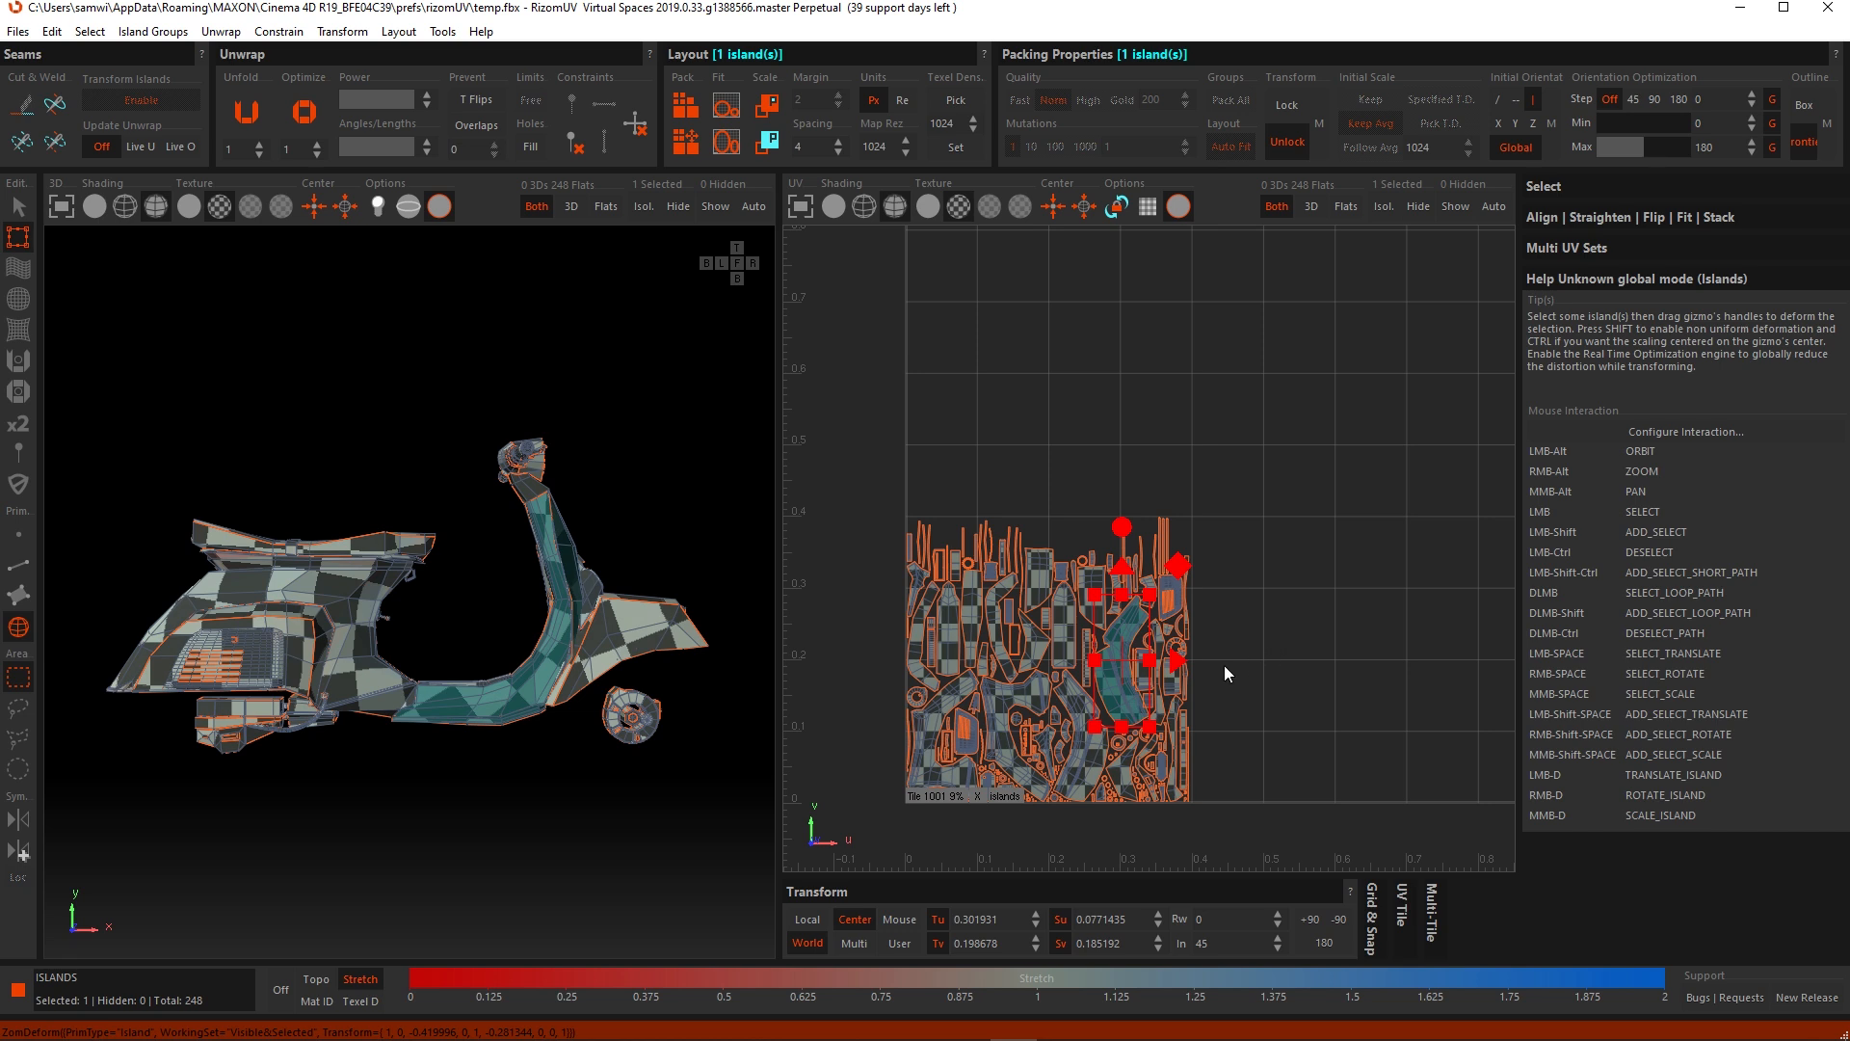
left_click_drag(1176, 660, 1455, 673)
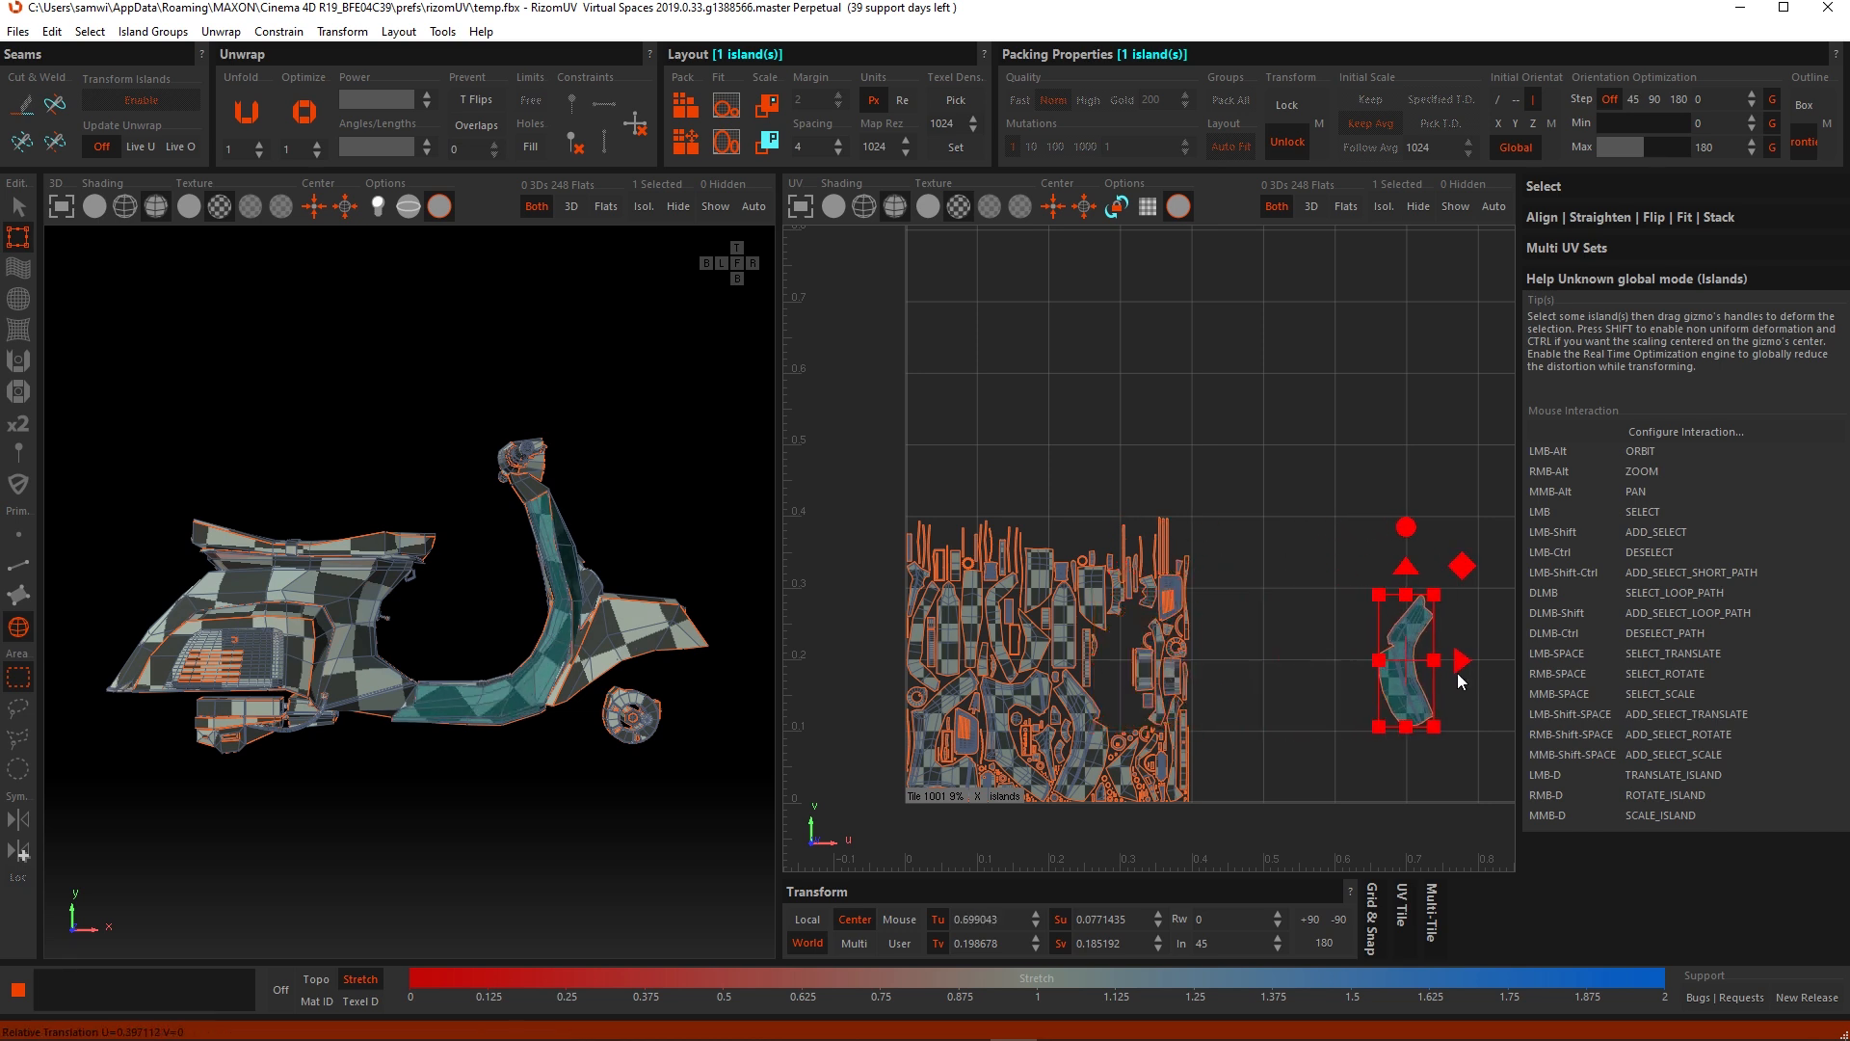
Step: Enlarge the separated curved island to about 0.79 of the tile's height
scroll(1304, 681, "down", 1)
scroll(1229, 592, "down", 1)
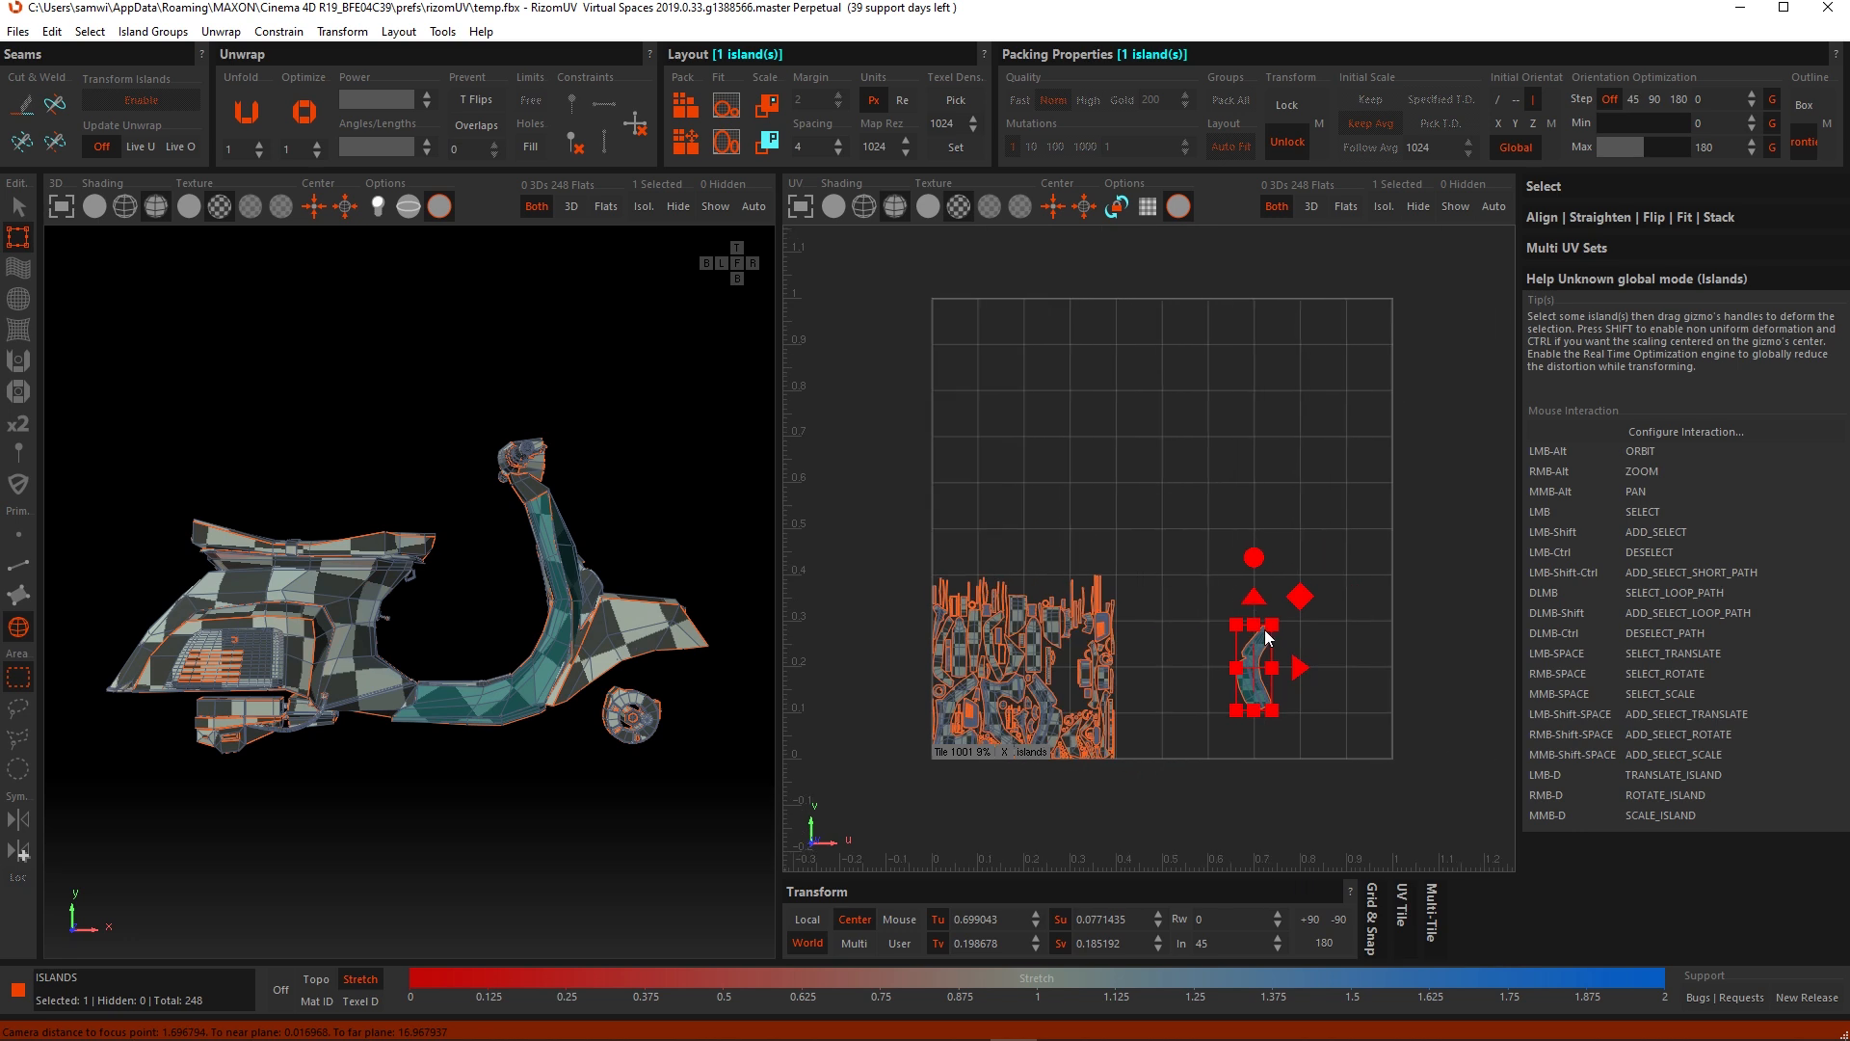
left_click_drag(1255, 620, 1255, 345)
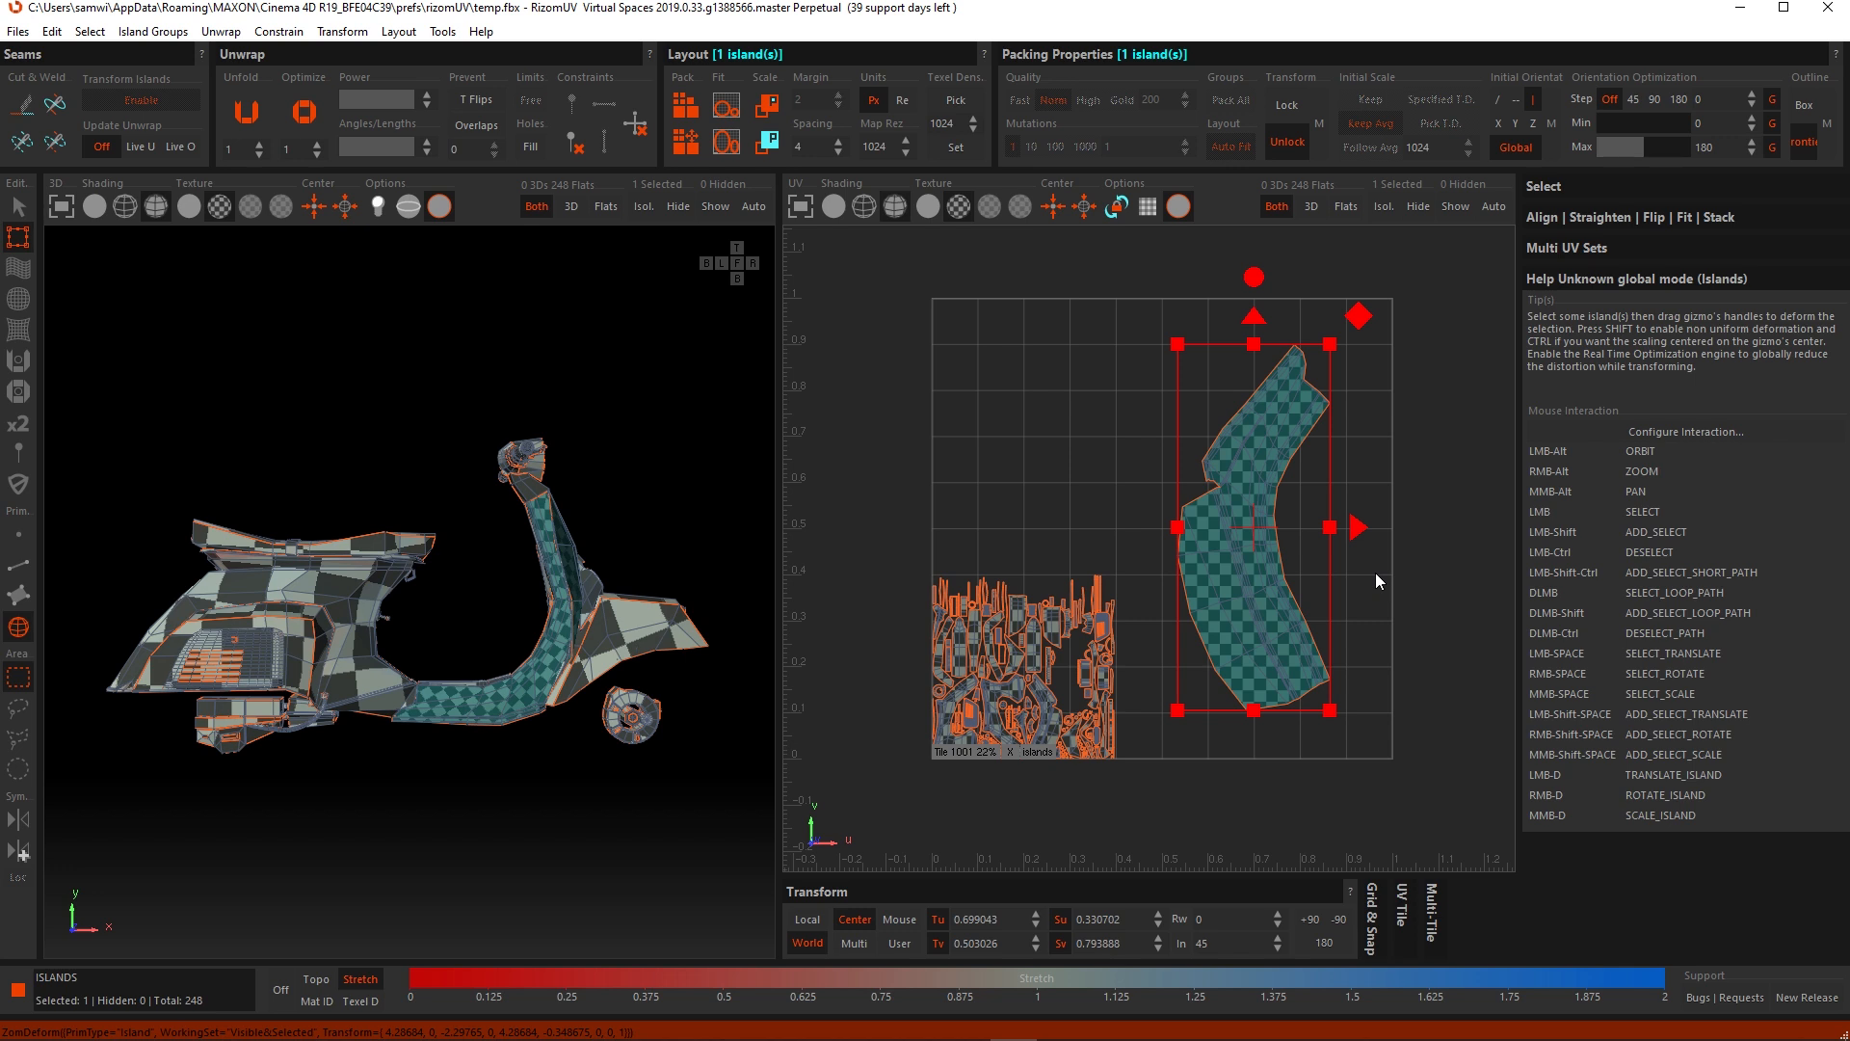
Step: Move the enlarged island outside the tile, try matching its texel density there, and move it back into the tile
scroll(1374, 573, "down", 4)
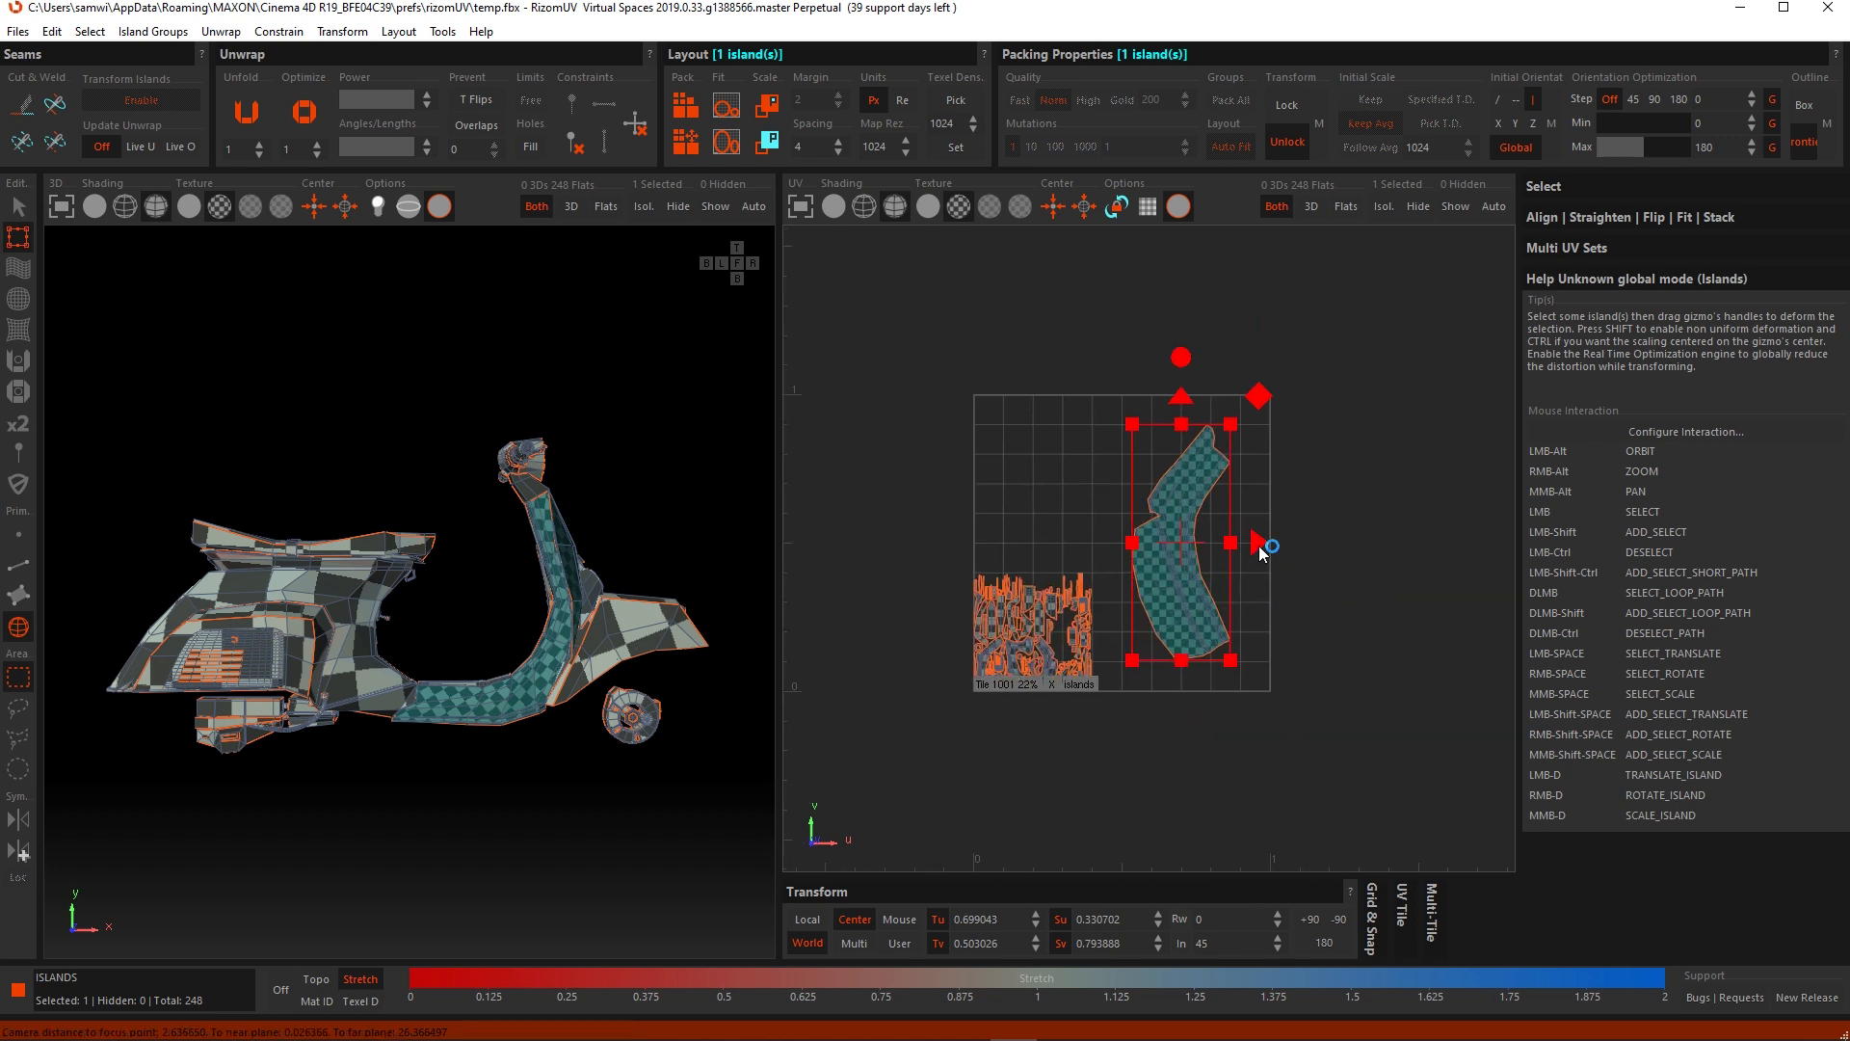
left_click_drag(1261, 548, 1432, 555)
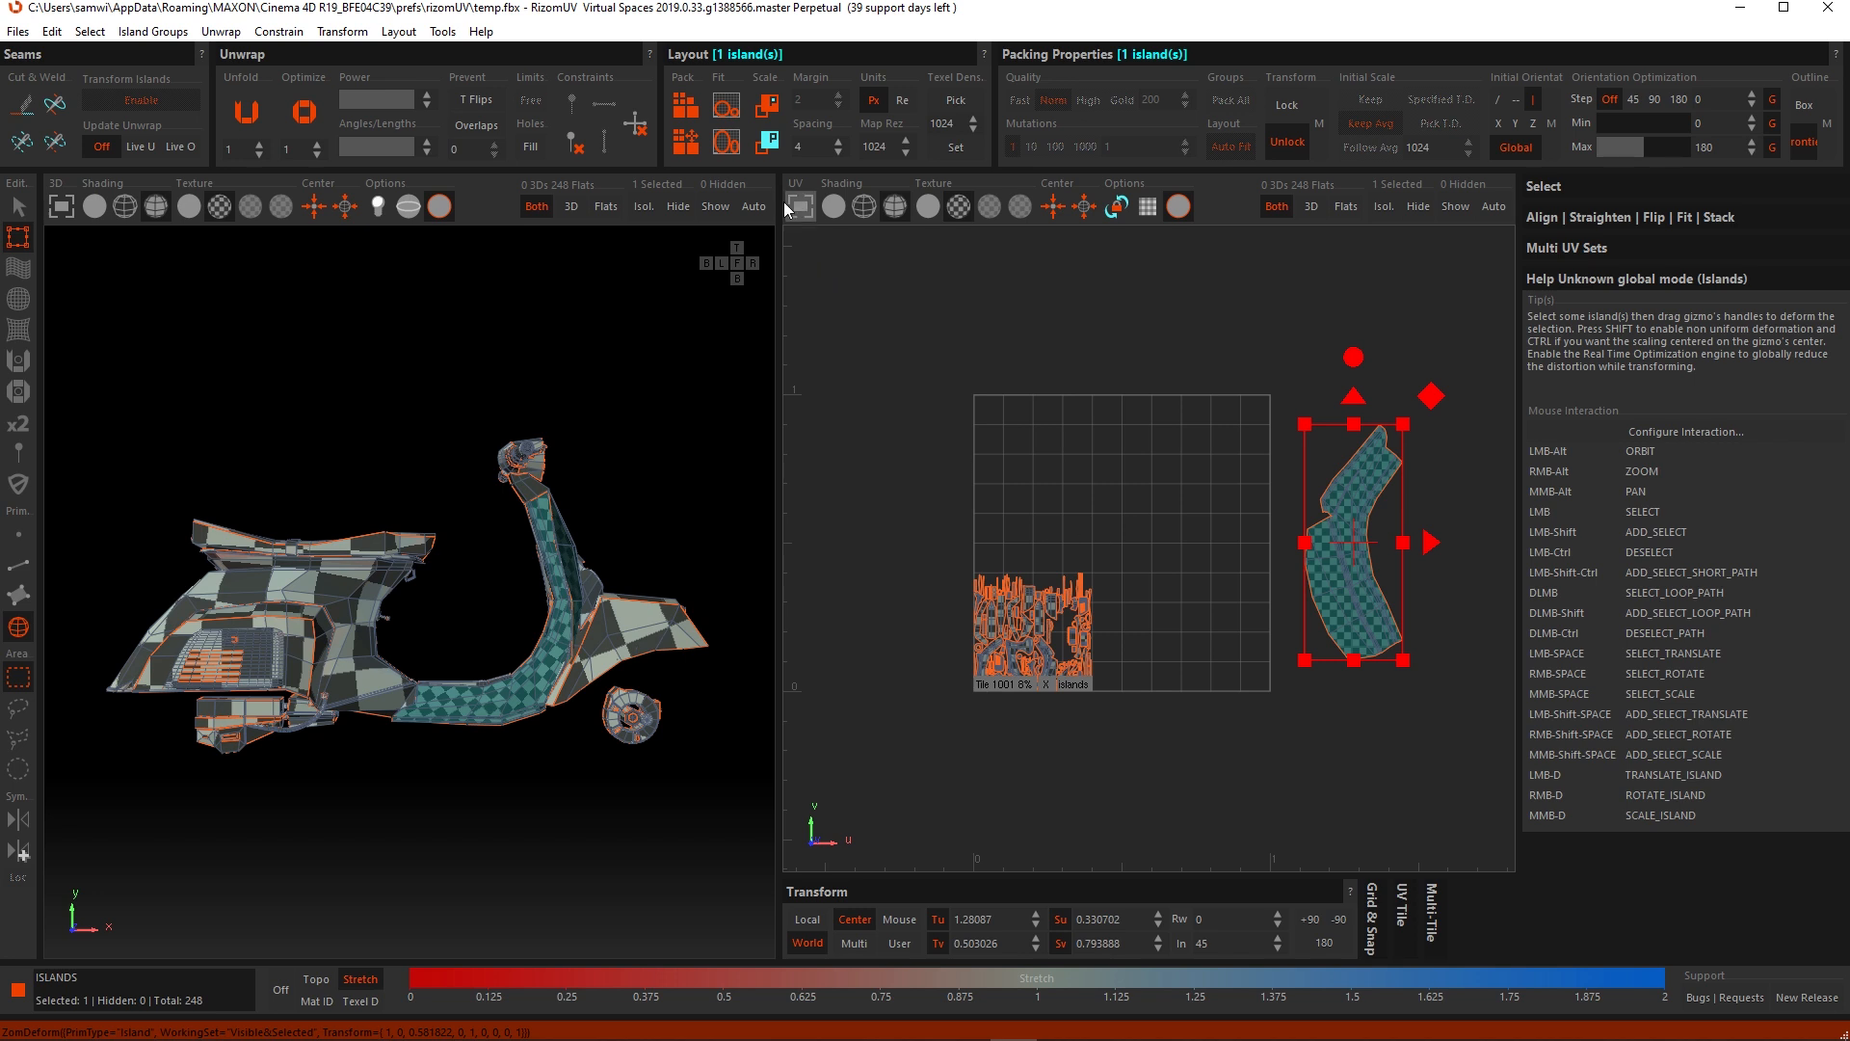
left_click(768, 105)
left_click_drag(1438, 544, 1267, 565)
key("f")
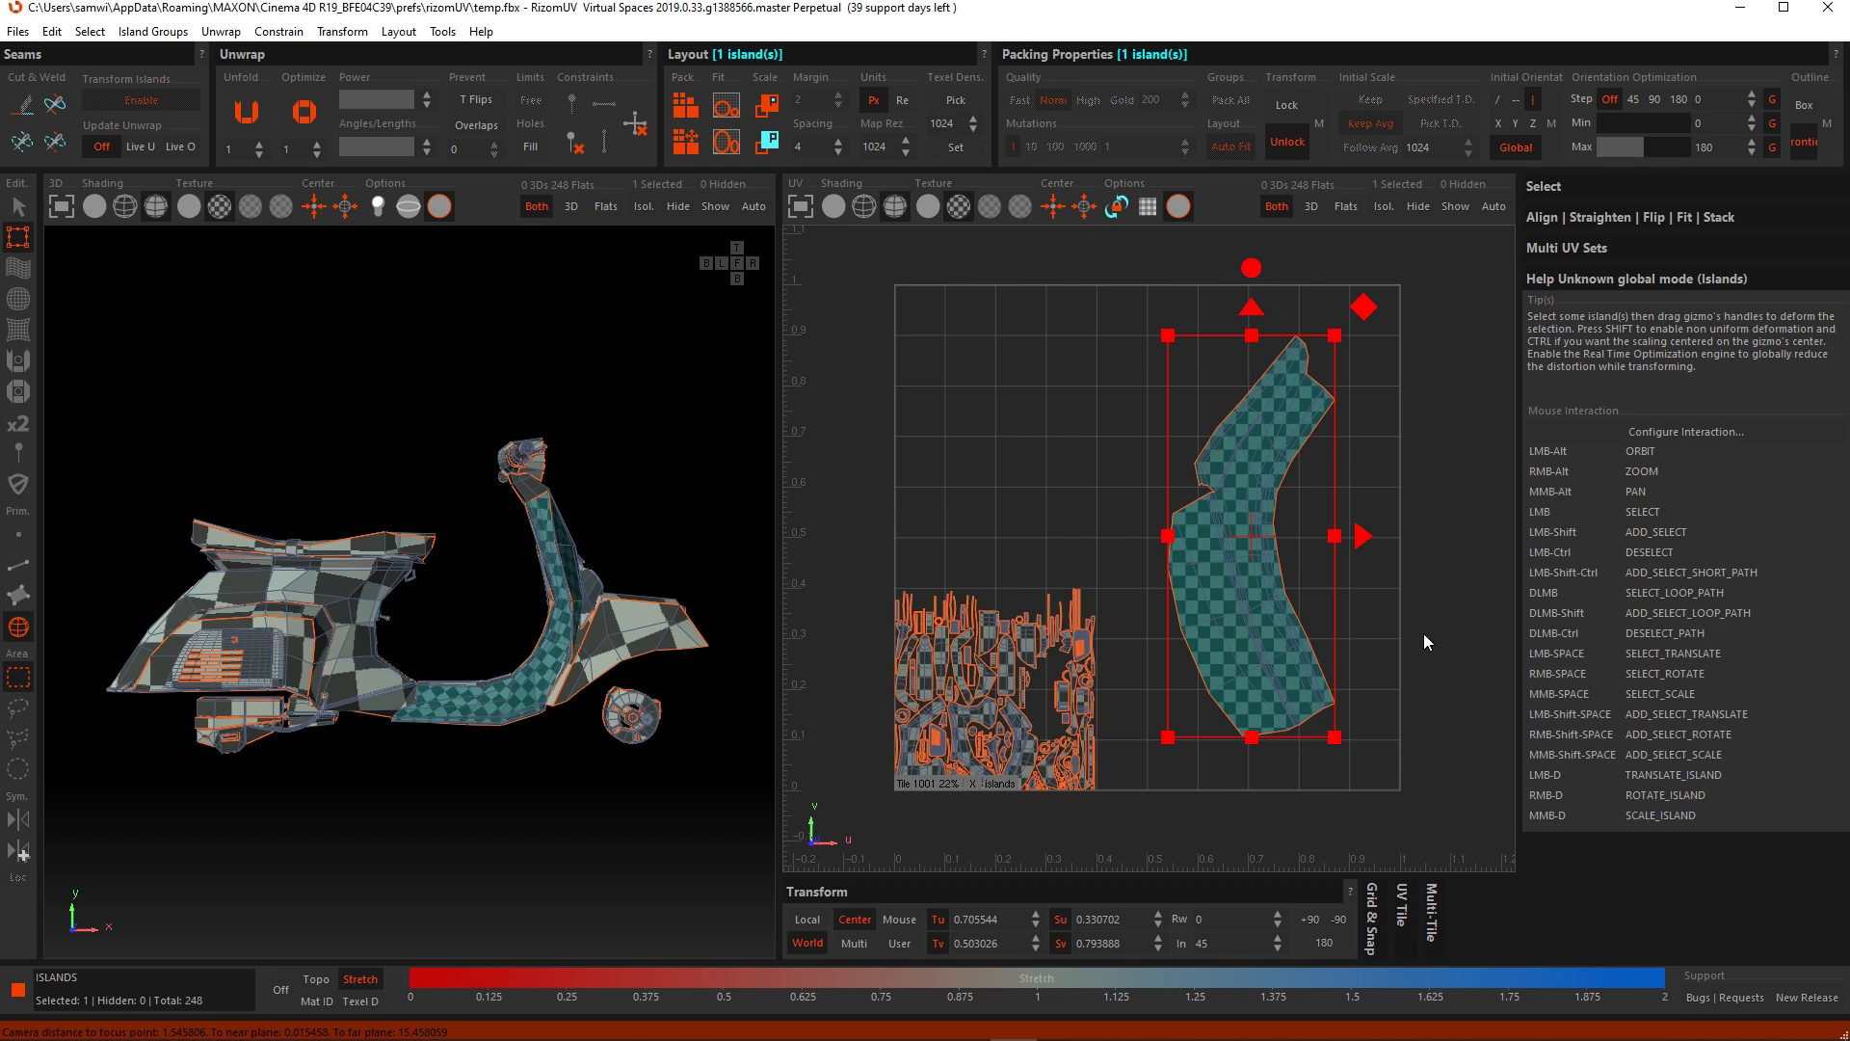
Step: Deselect the island and rescale all the islands to a uniform texel density, undoing and redoing the rescale to compare
left_click(1450, 576)
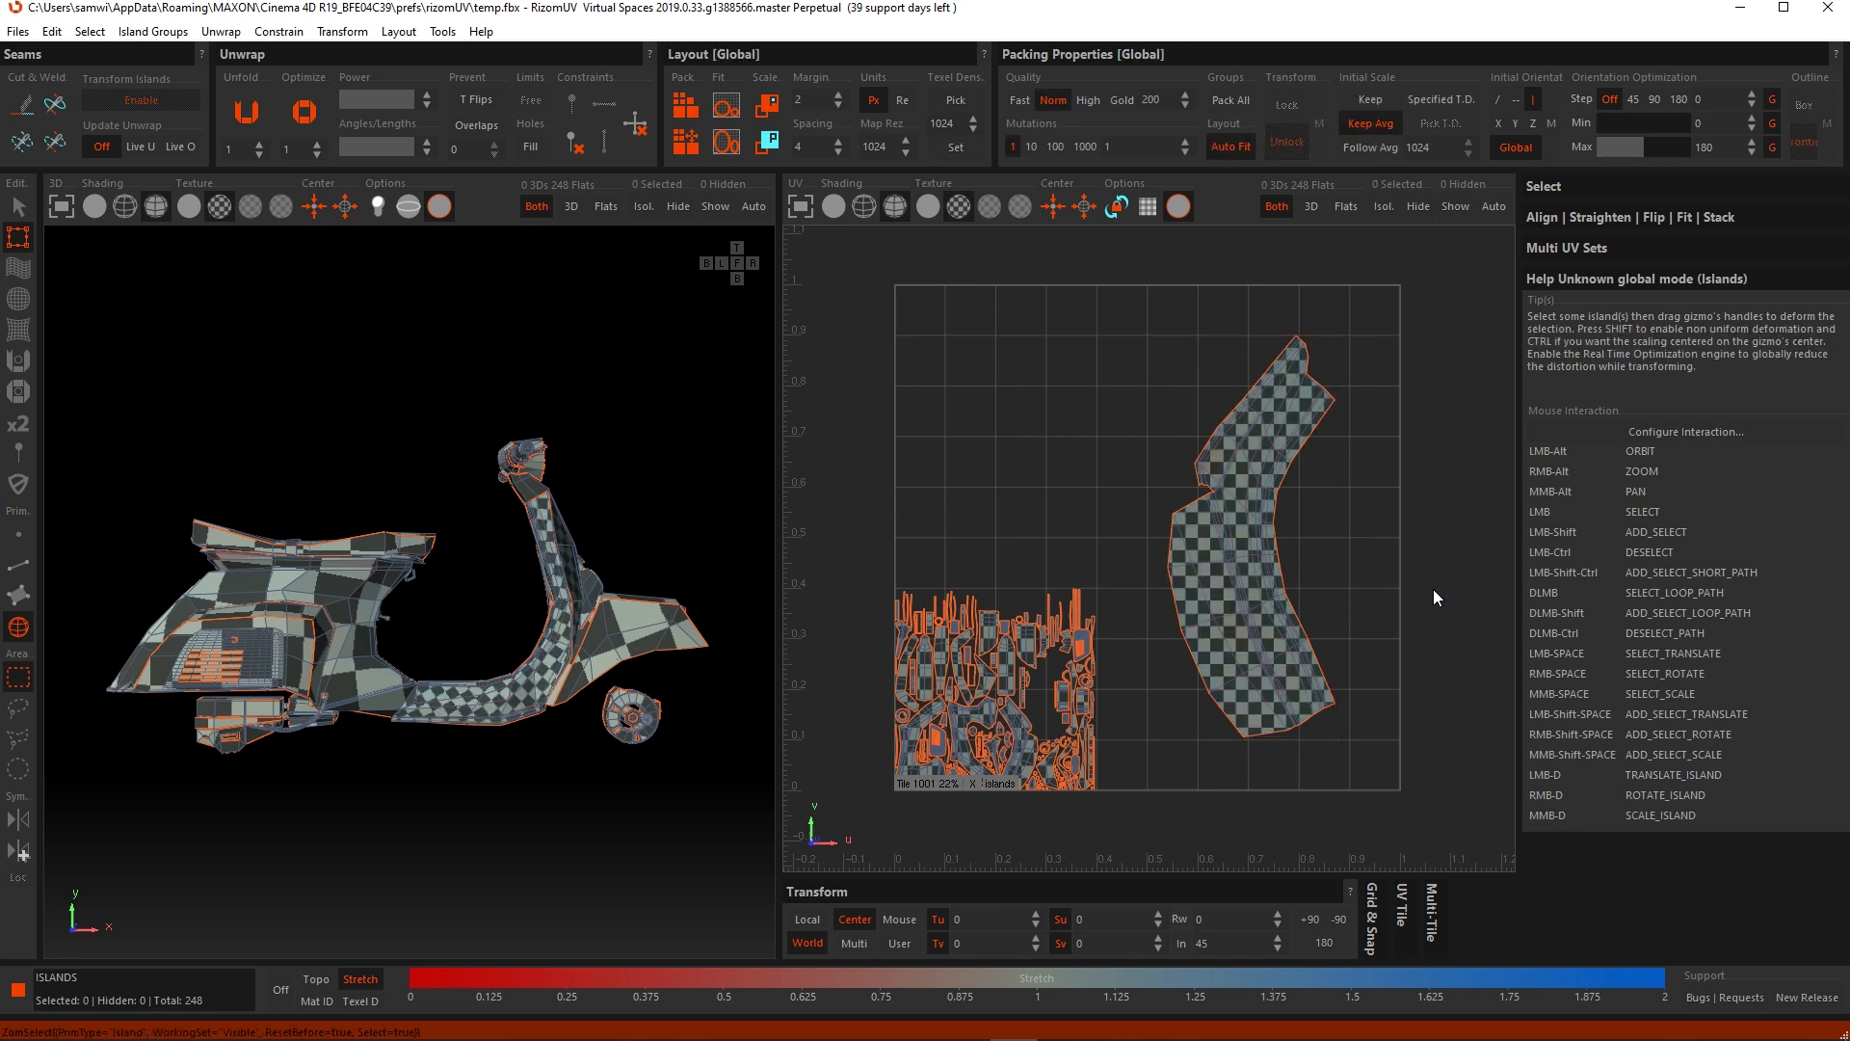
left_click(771, 109)
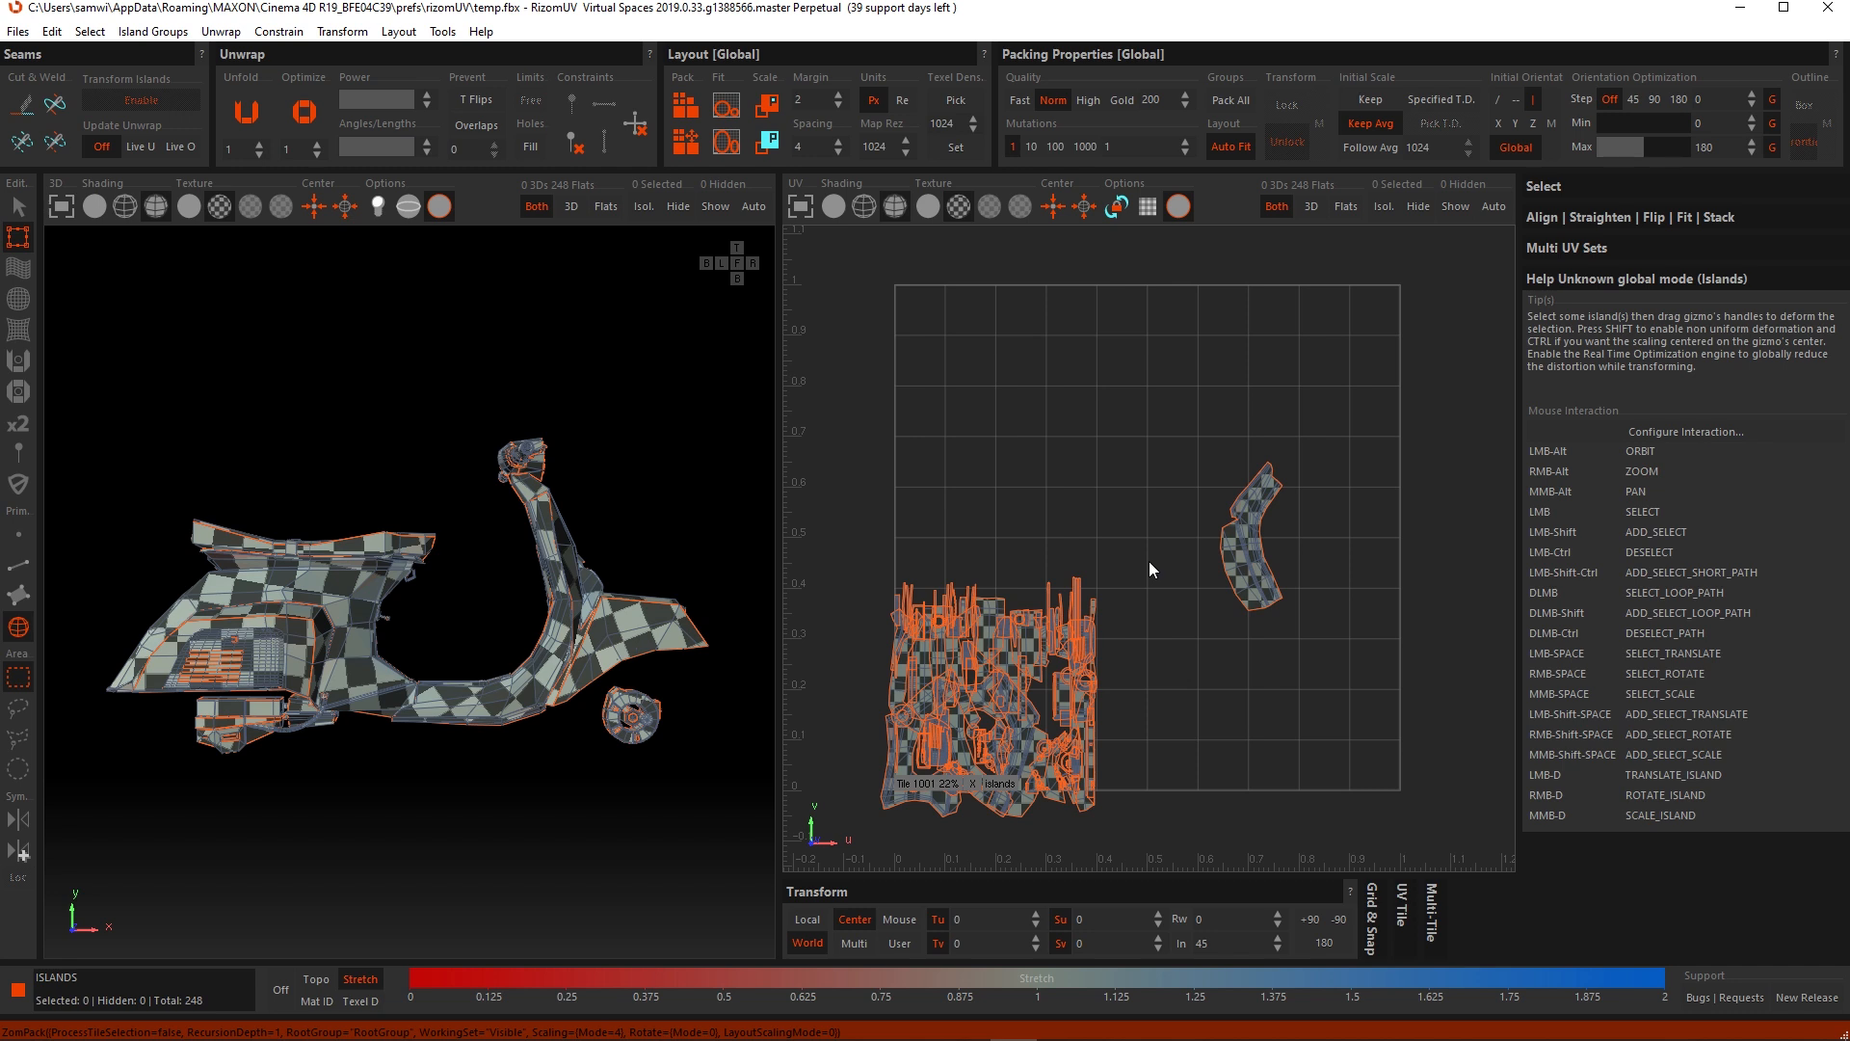
key("ctrl+y")
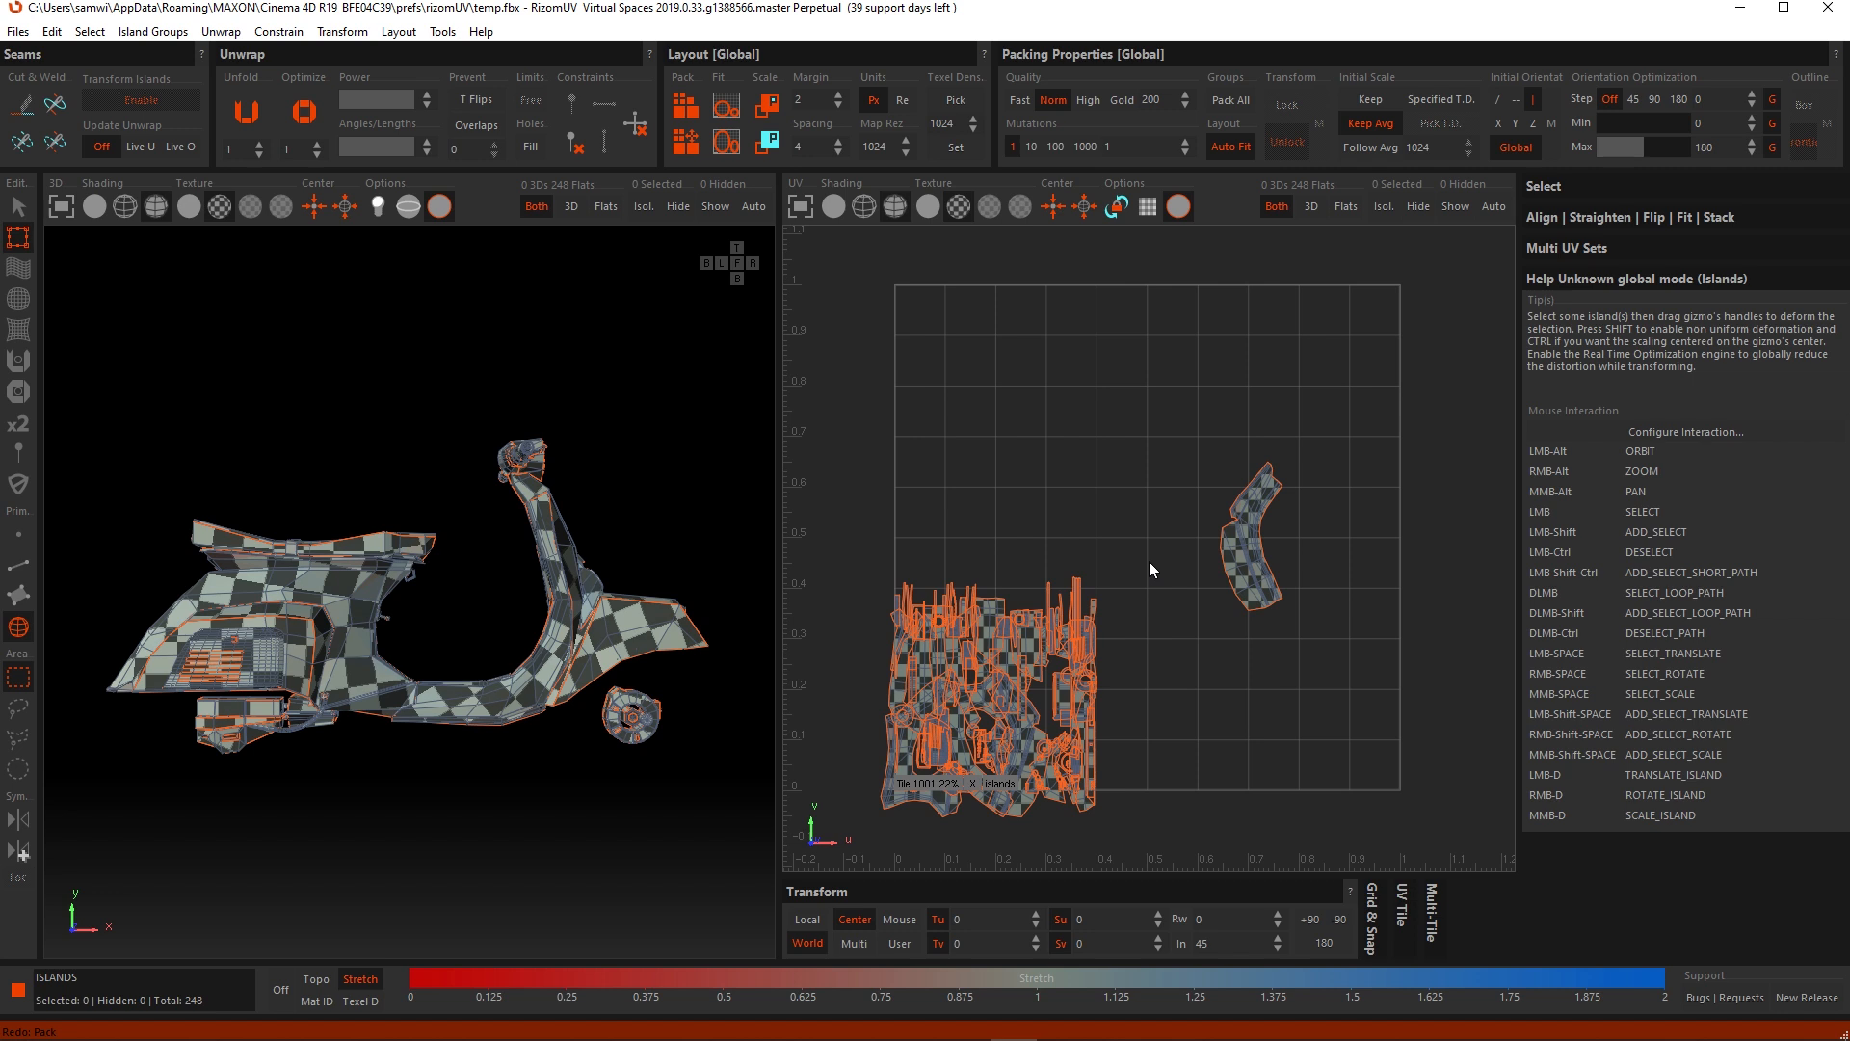
Step: Undo the last texel-density rescale, then move two packed islands into the empty upper area, enlarging them to about 0.38 and 0.32 high
key("ctrl+y")
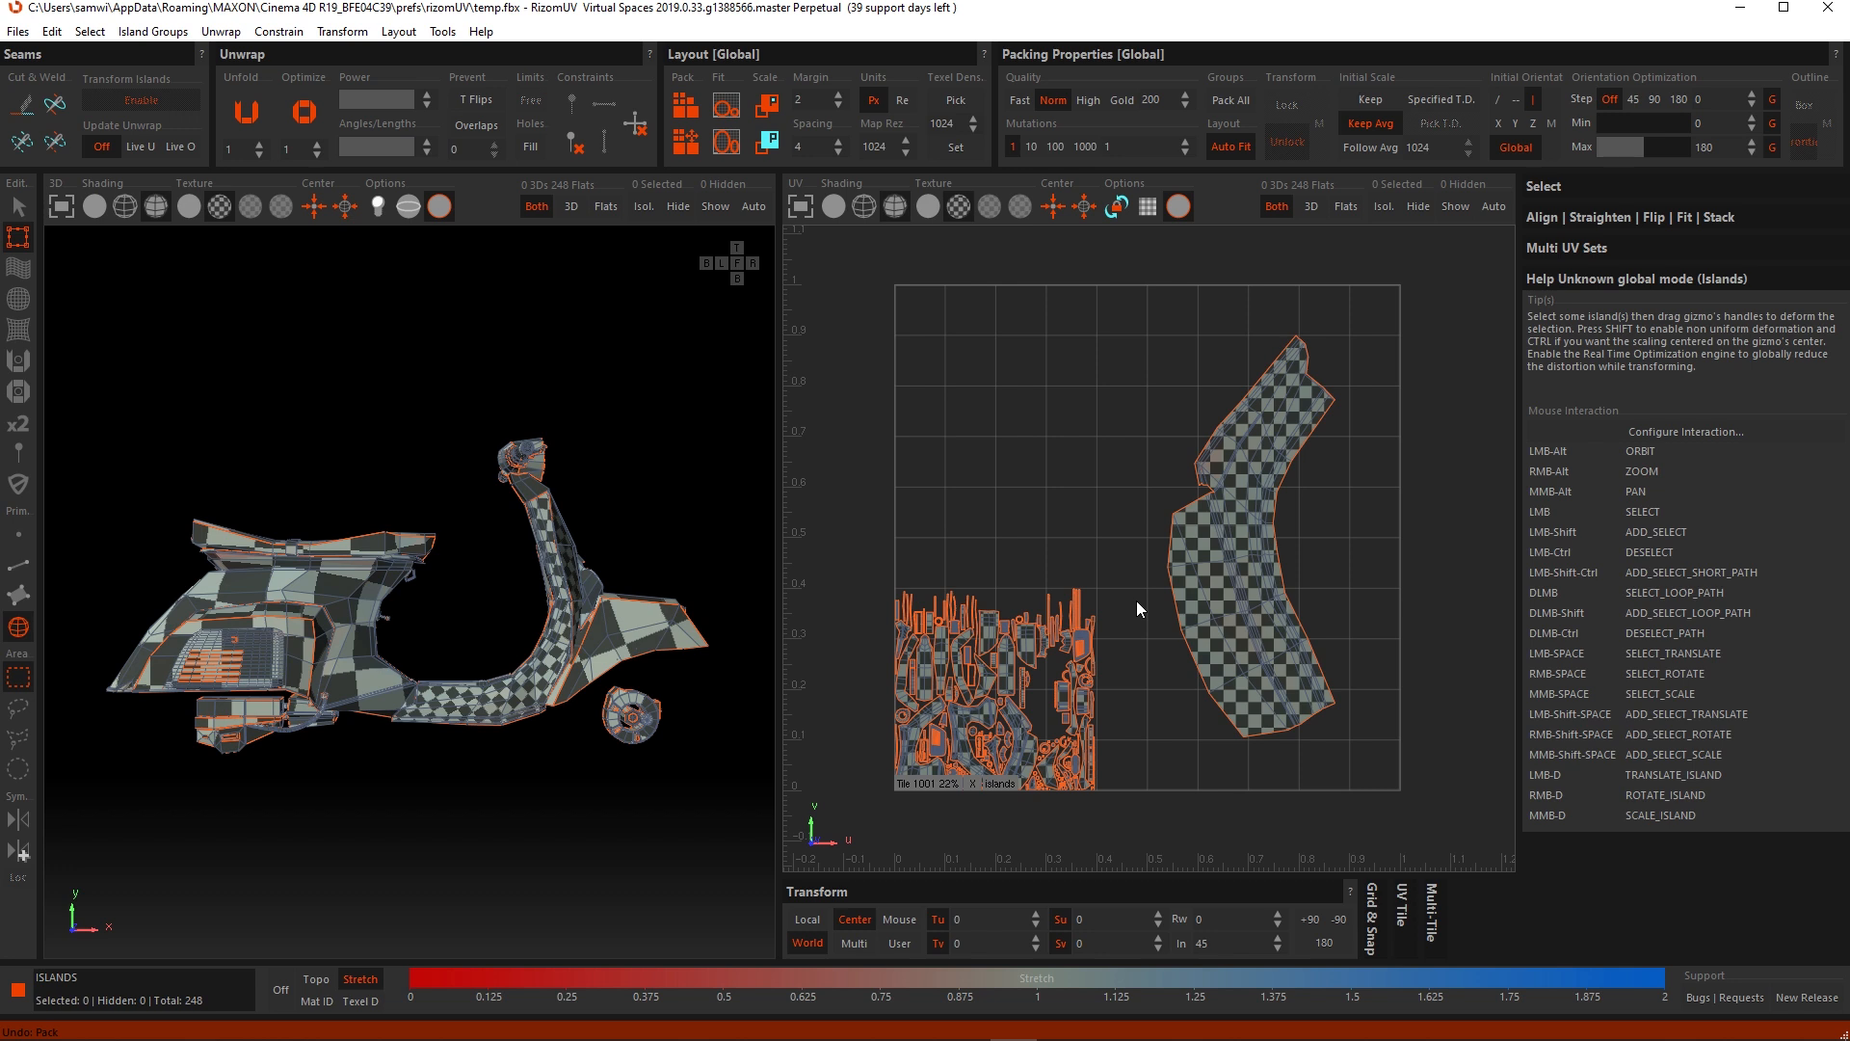
left_click(1017, 747)
left_click_drag(1019, 667, 1020, 401)
left_click_drag(1060, 490, 1104, 342)
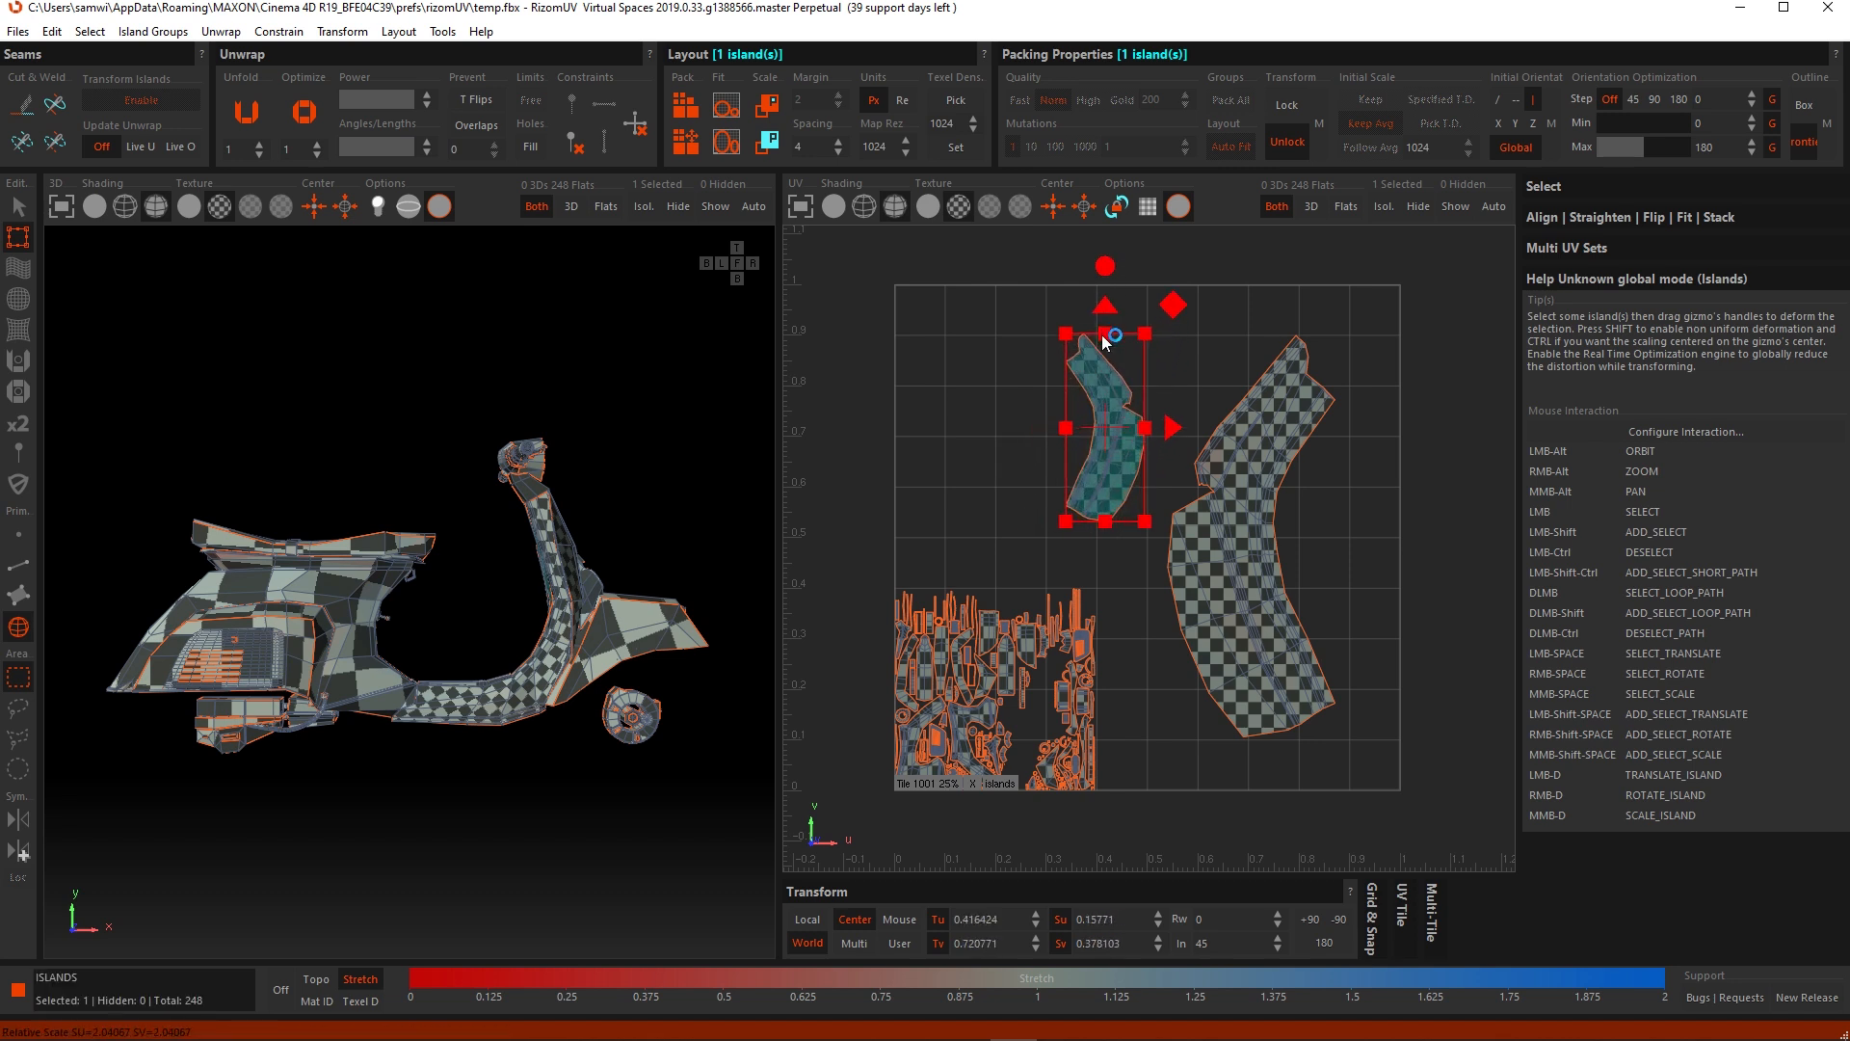
left_click(971, 720)
left_click_drag(980, 684, 972, 330)
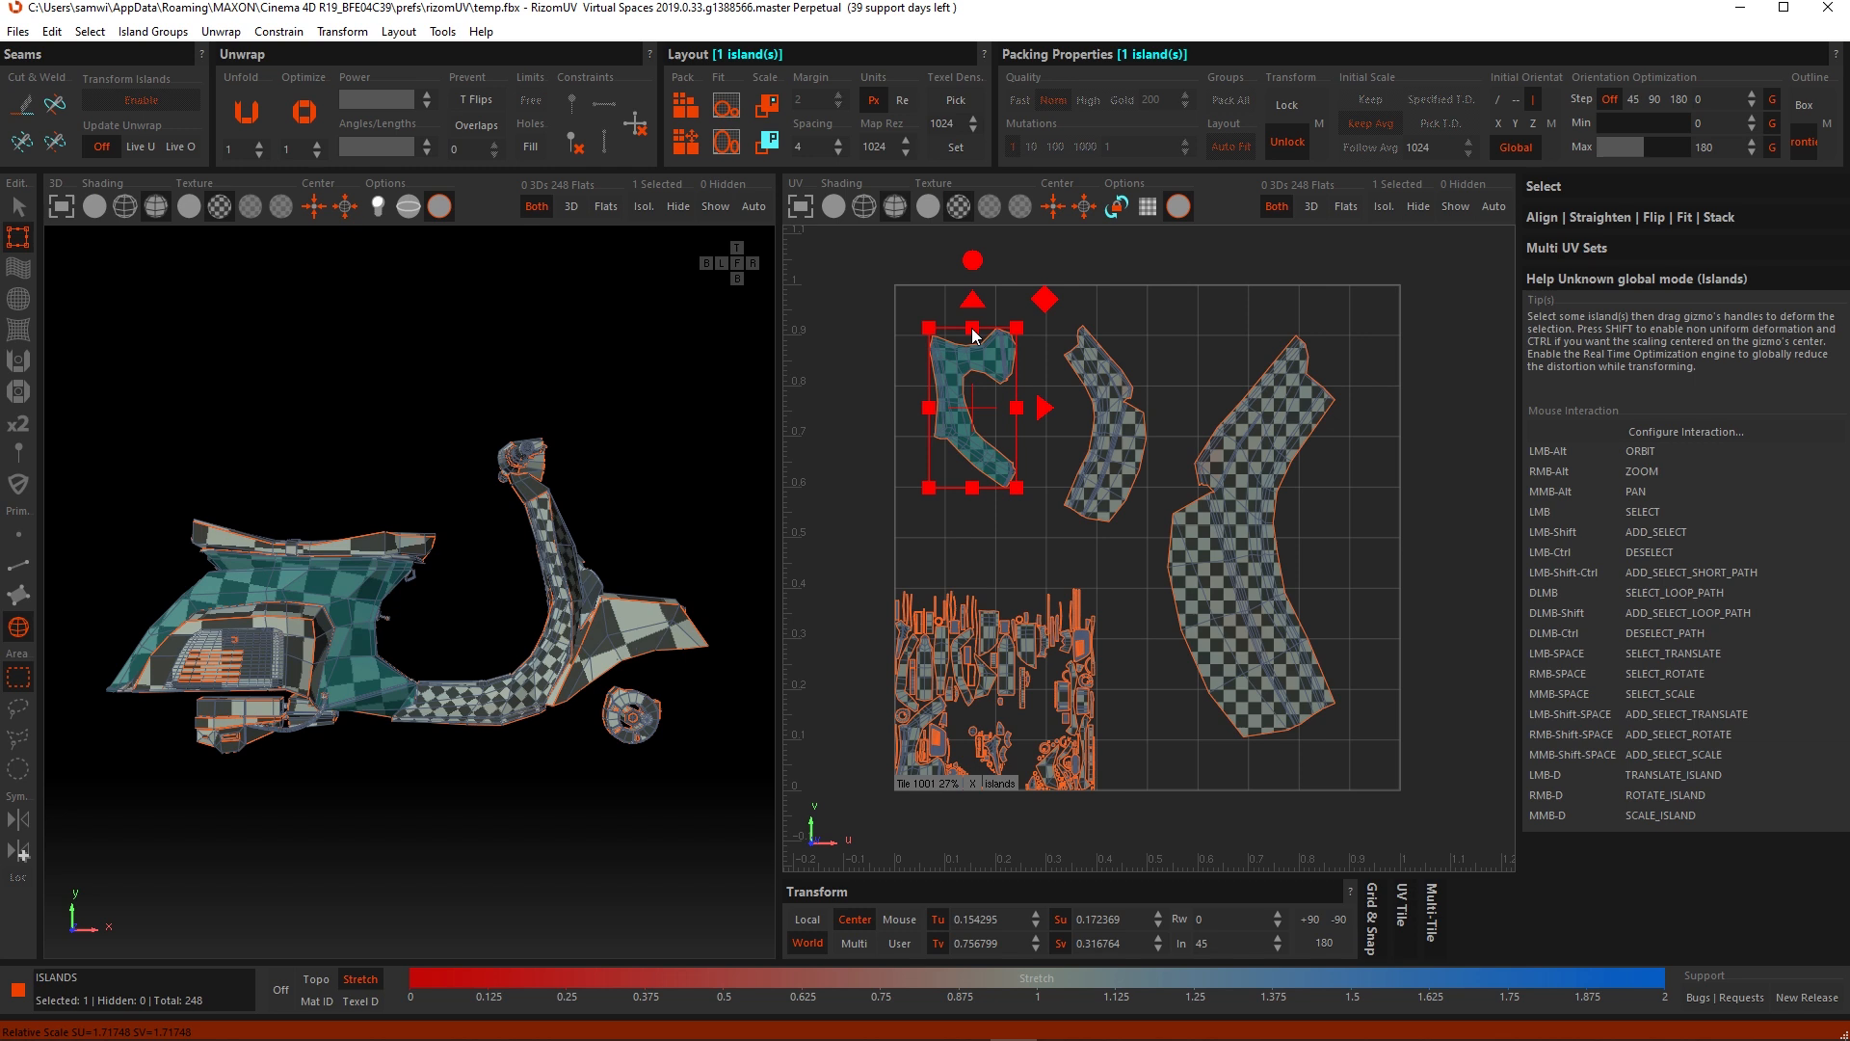
Step: Rescale the three separated islands together to a uniform texel density, then deselect them and repack all the islands into the tile
left_click(1110, 463, "shift")
left_click(1275, 594, "shift")
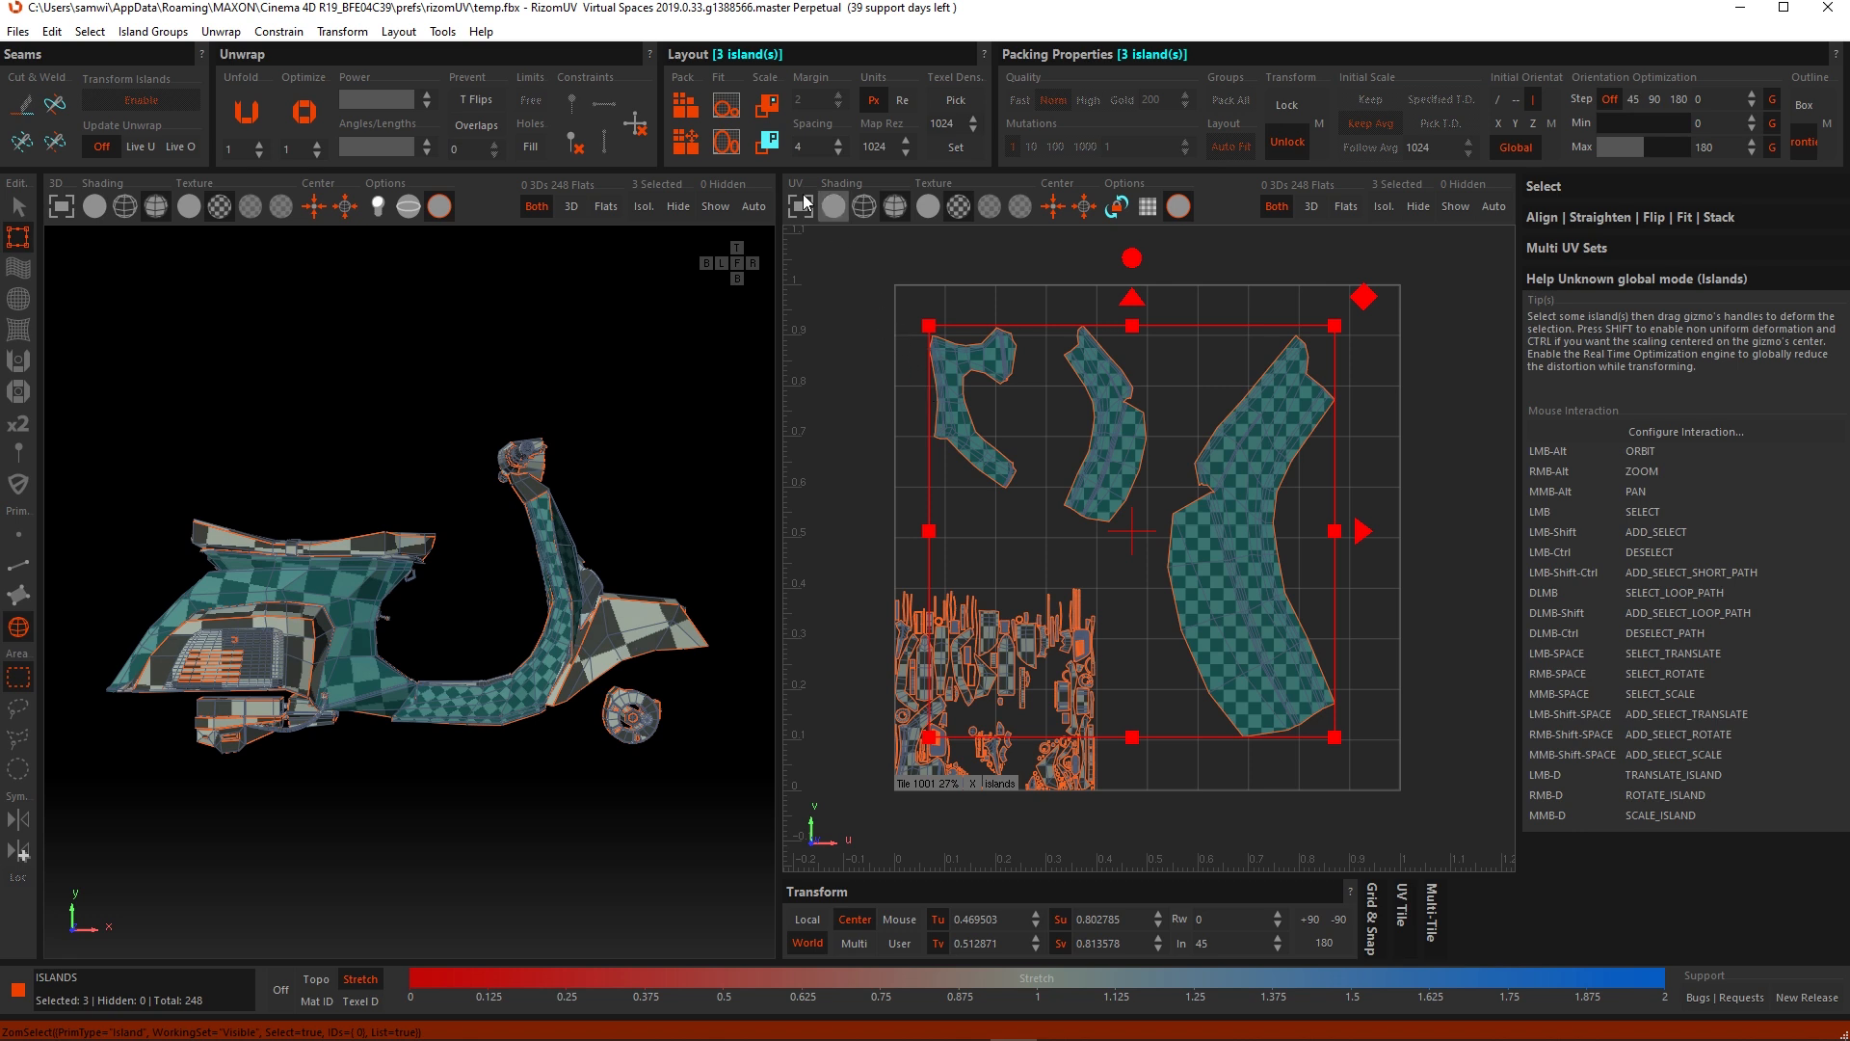
left_click(770, 150)
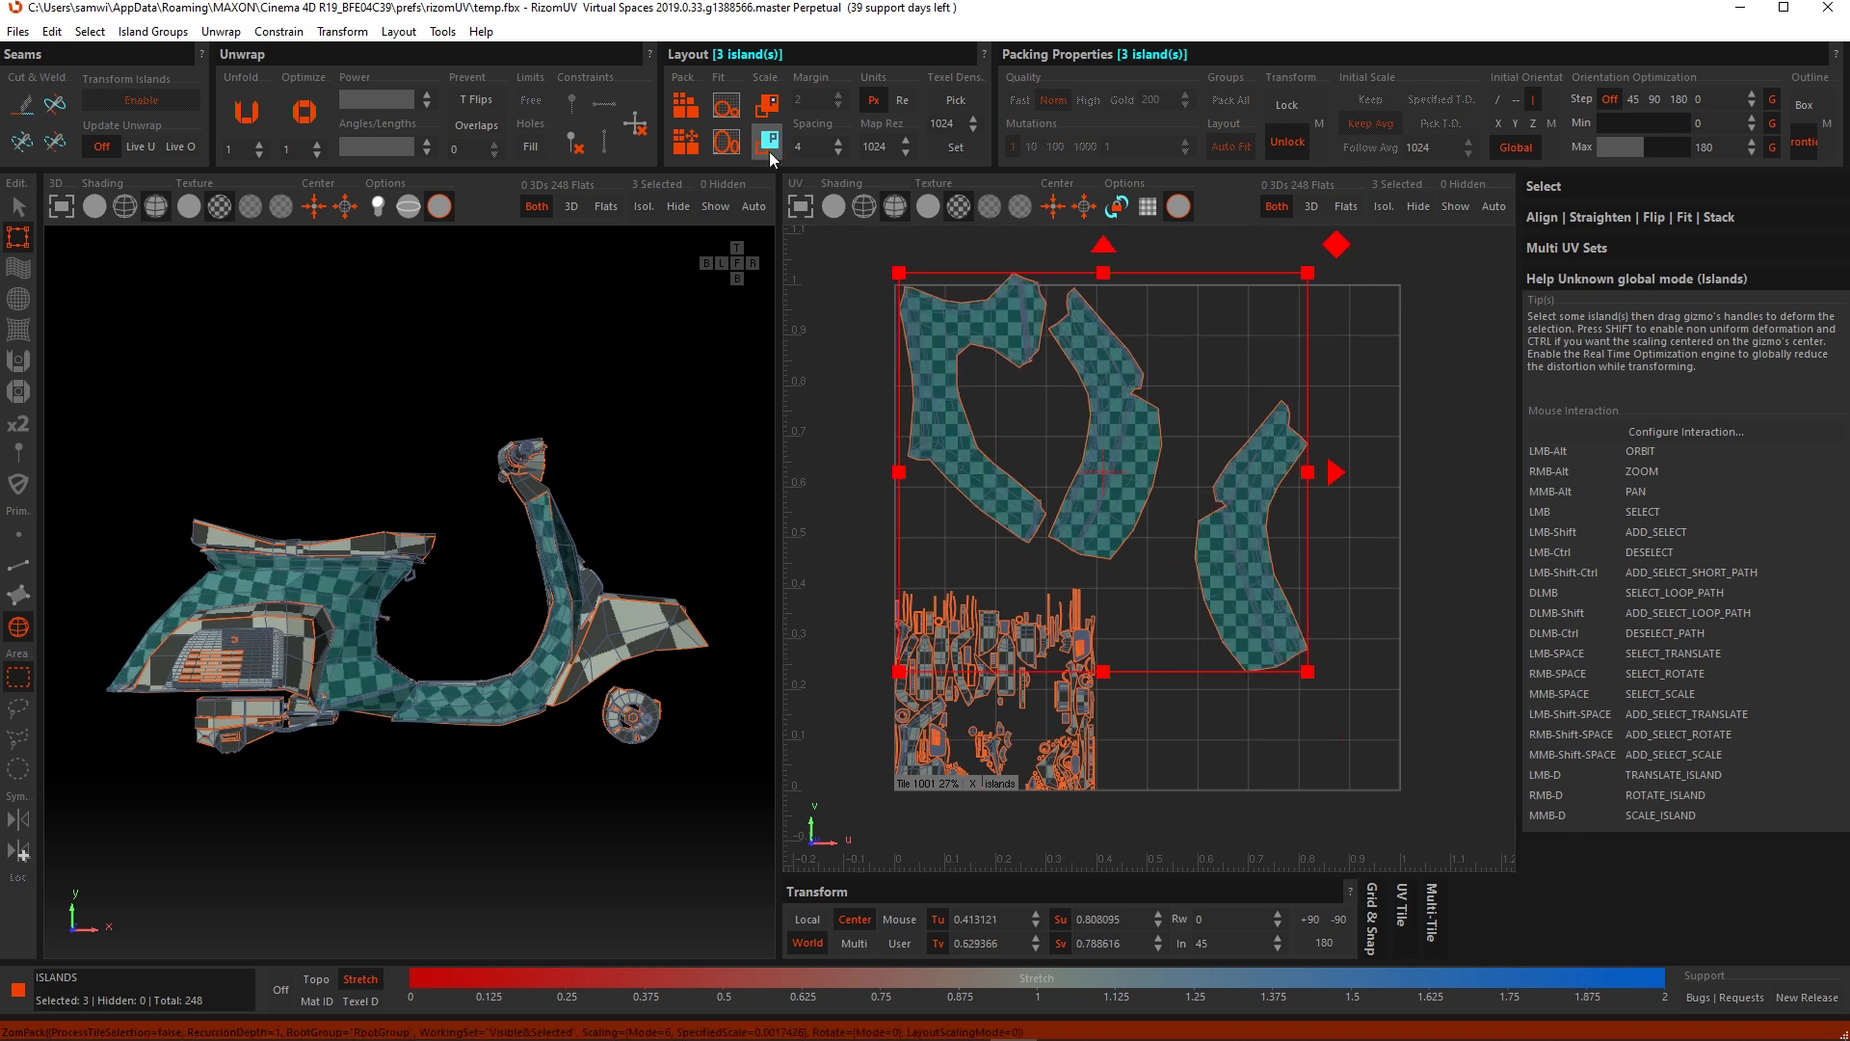
left_click(1438, 413)
key("p")
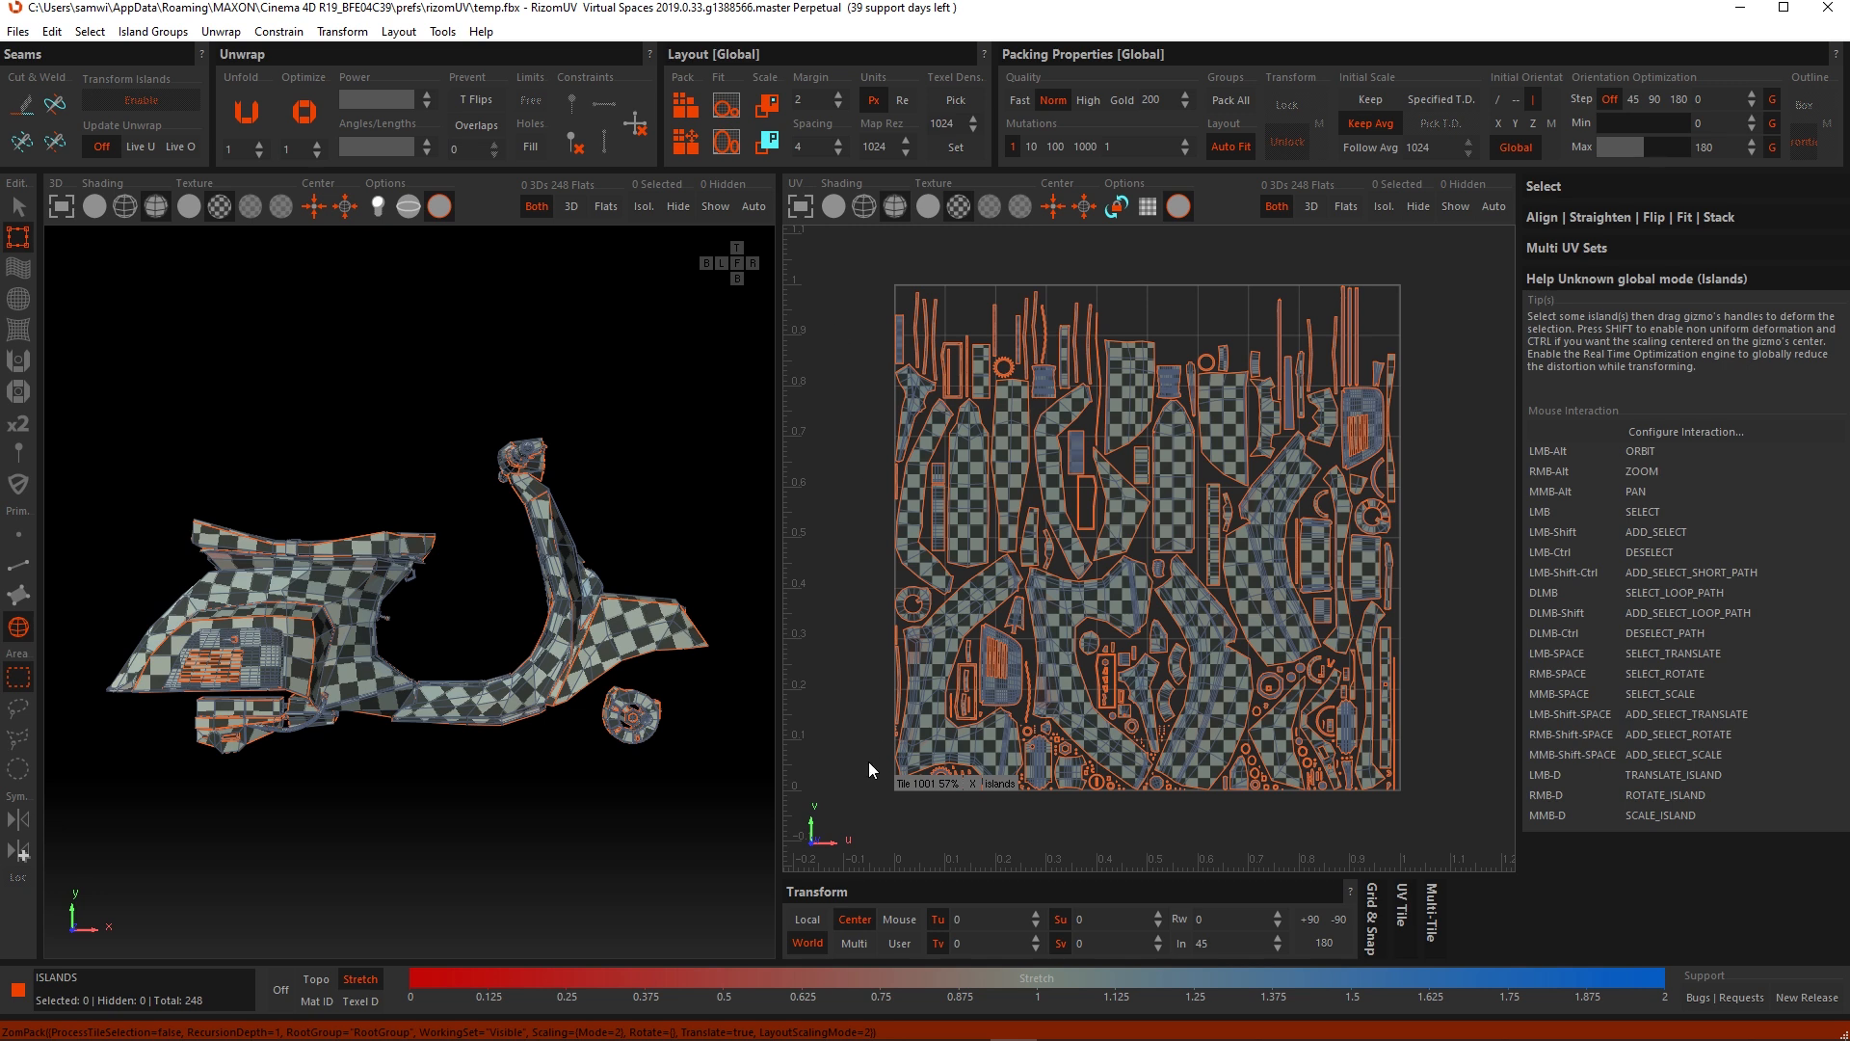
Step: Set the packing margin to 20 px, repack all the islands, and inspect the gap along the tile's border
scroll(900, 800, "up", 10)
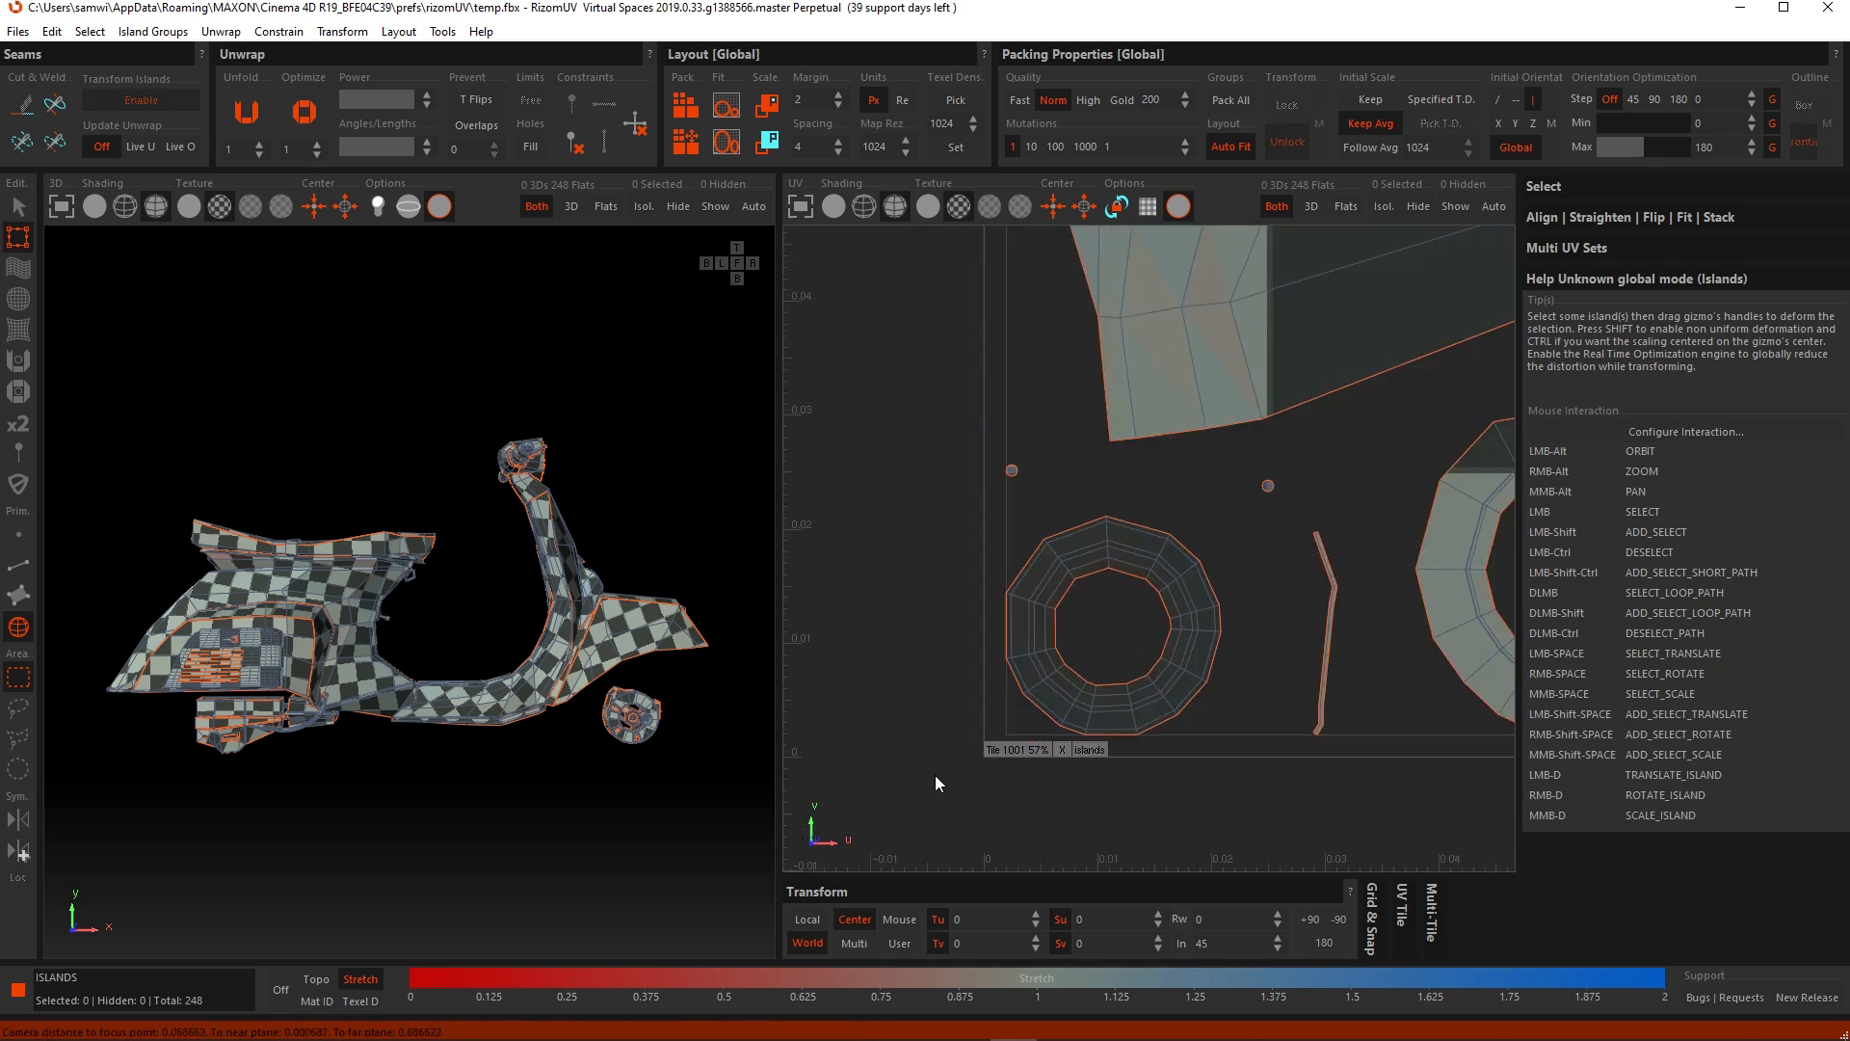
scroll(942, 761, "up", 3)
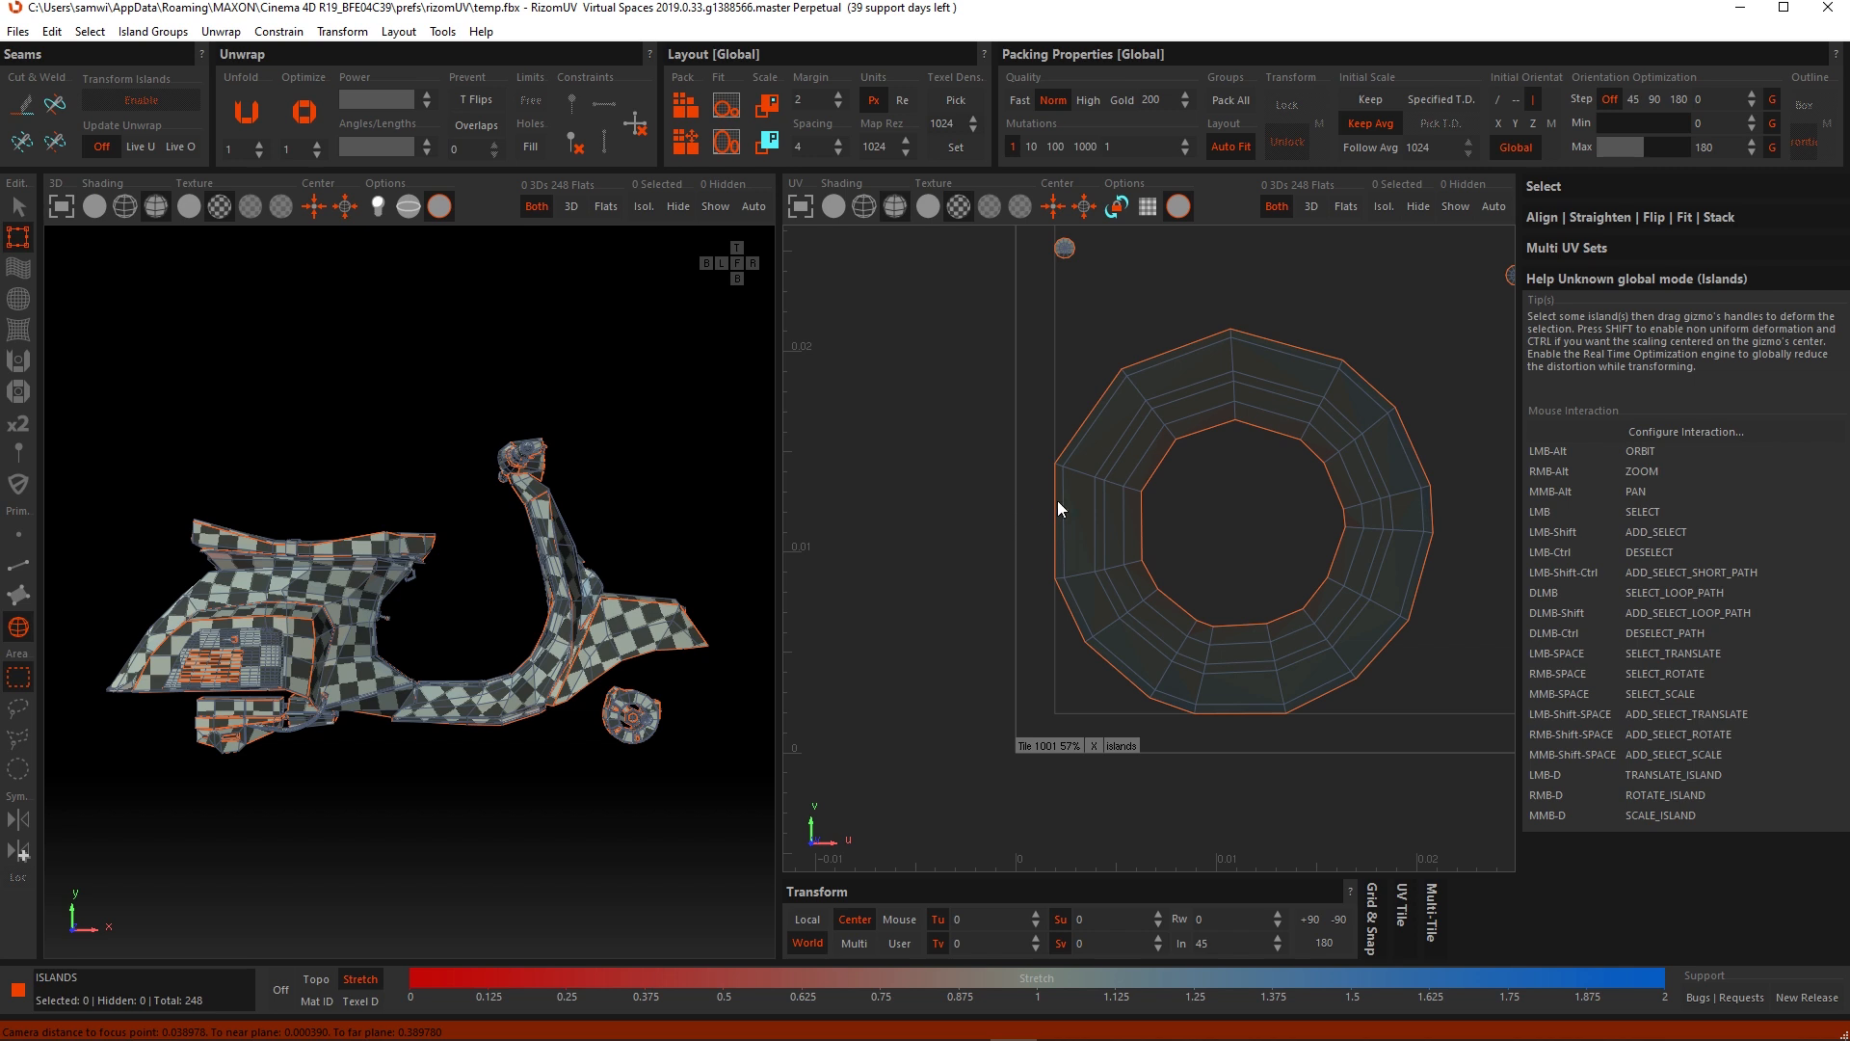
scroll(954, 498, "down", 7)
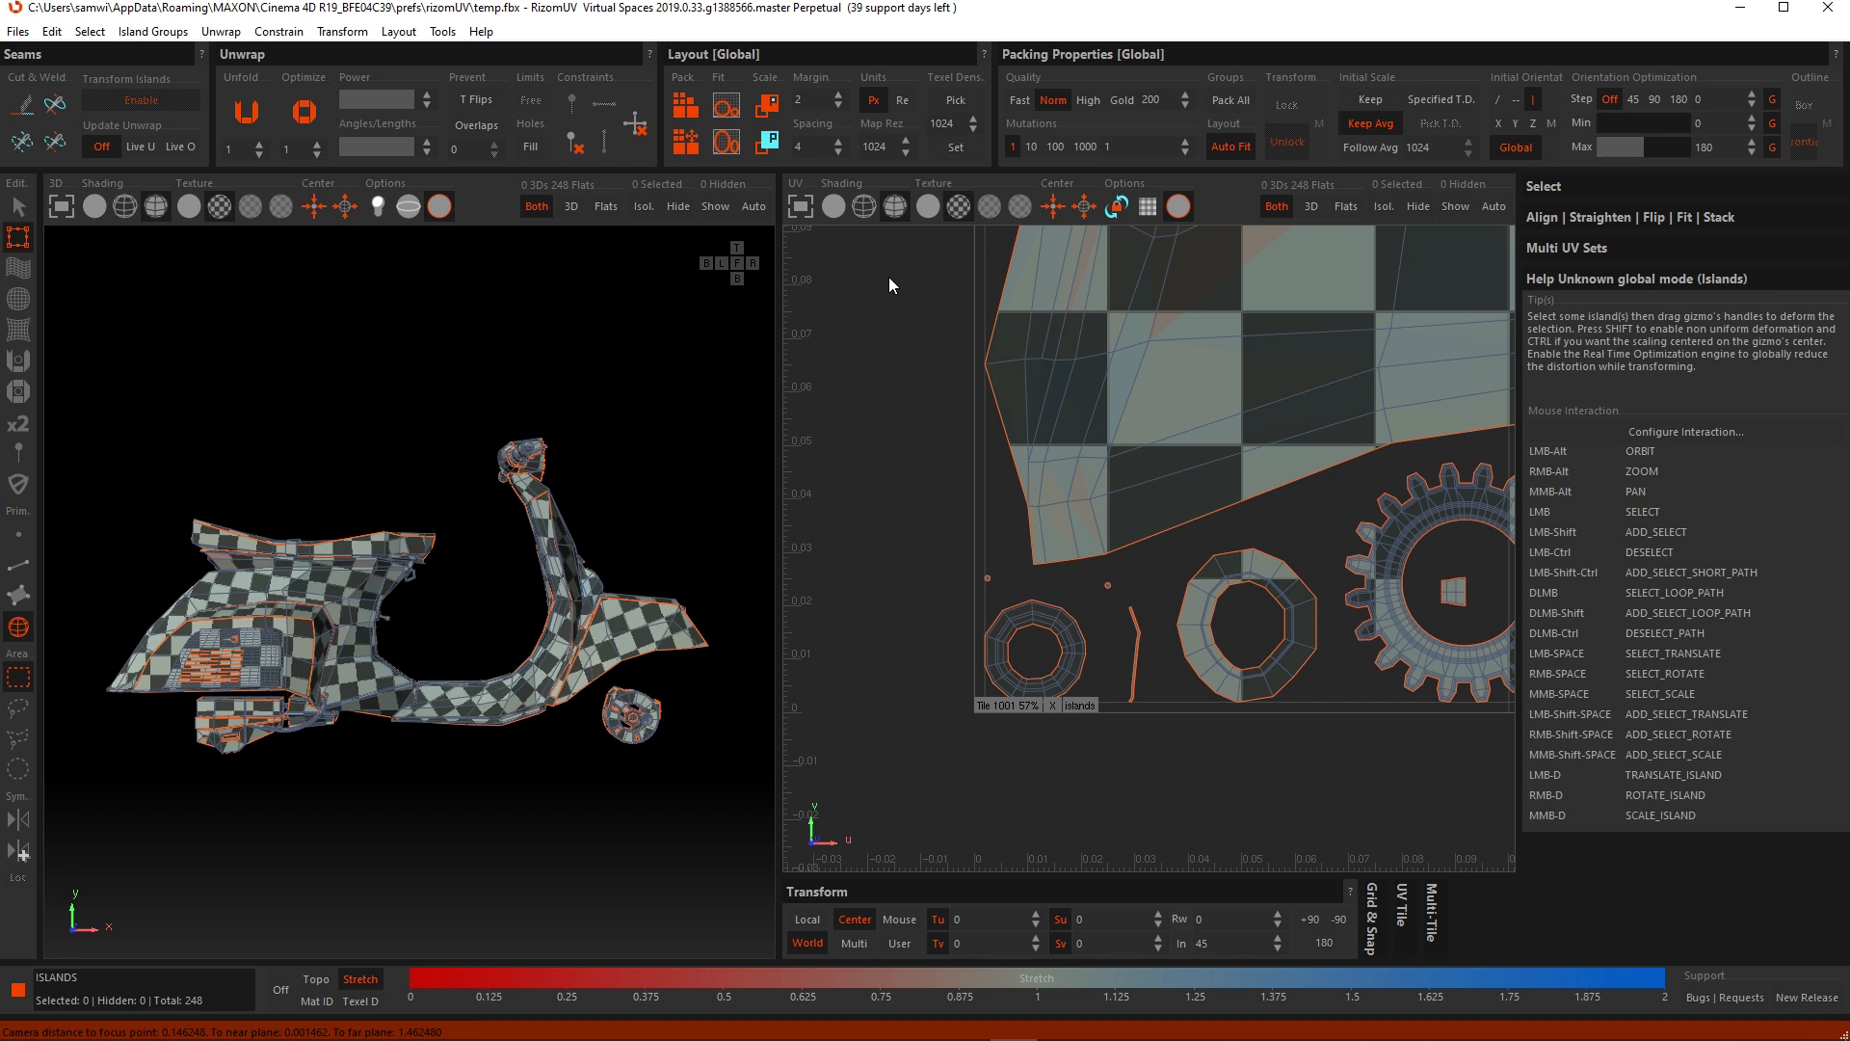
left_click(812, 96)
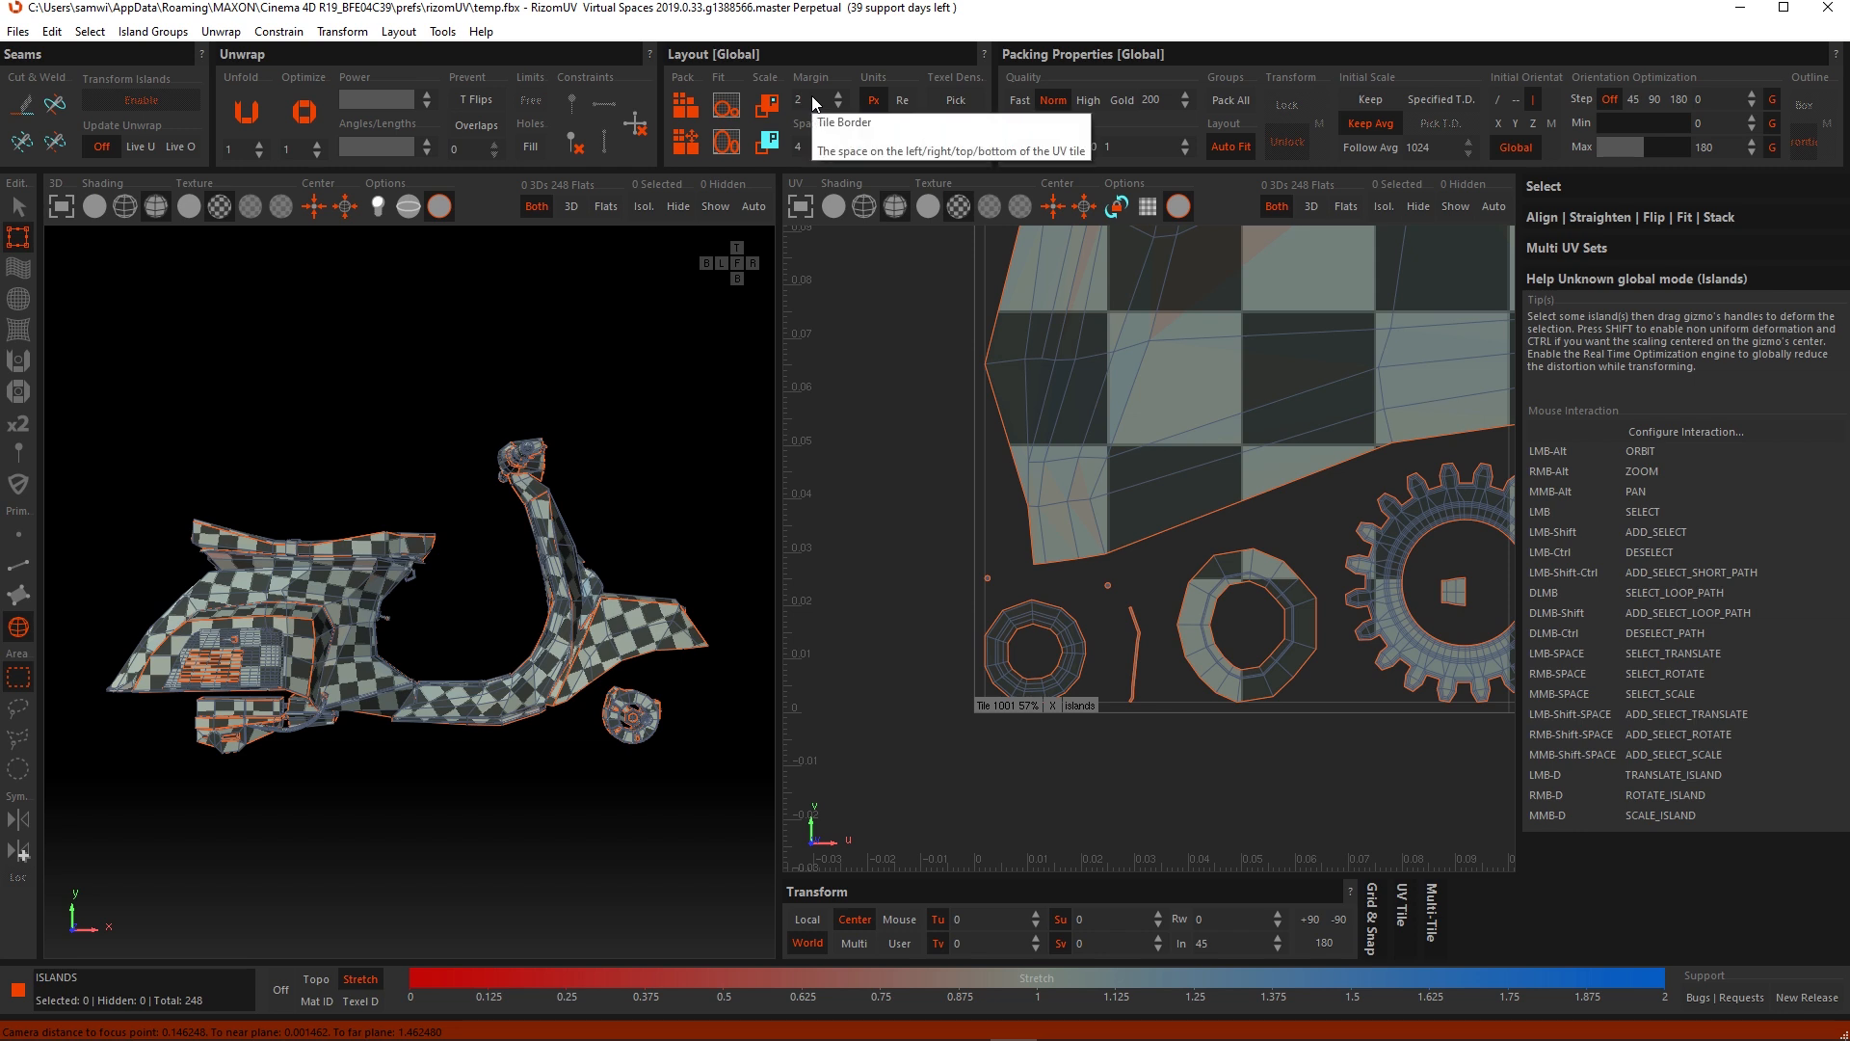
type("0")
key("Return")
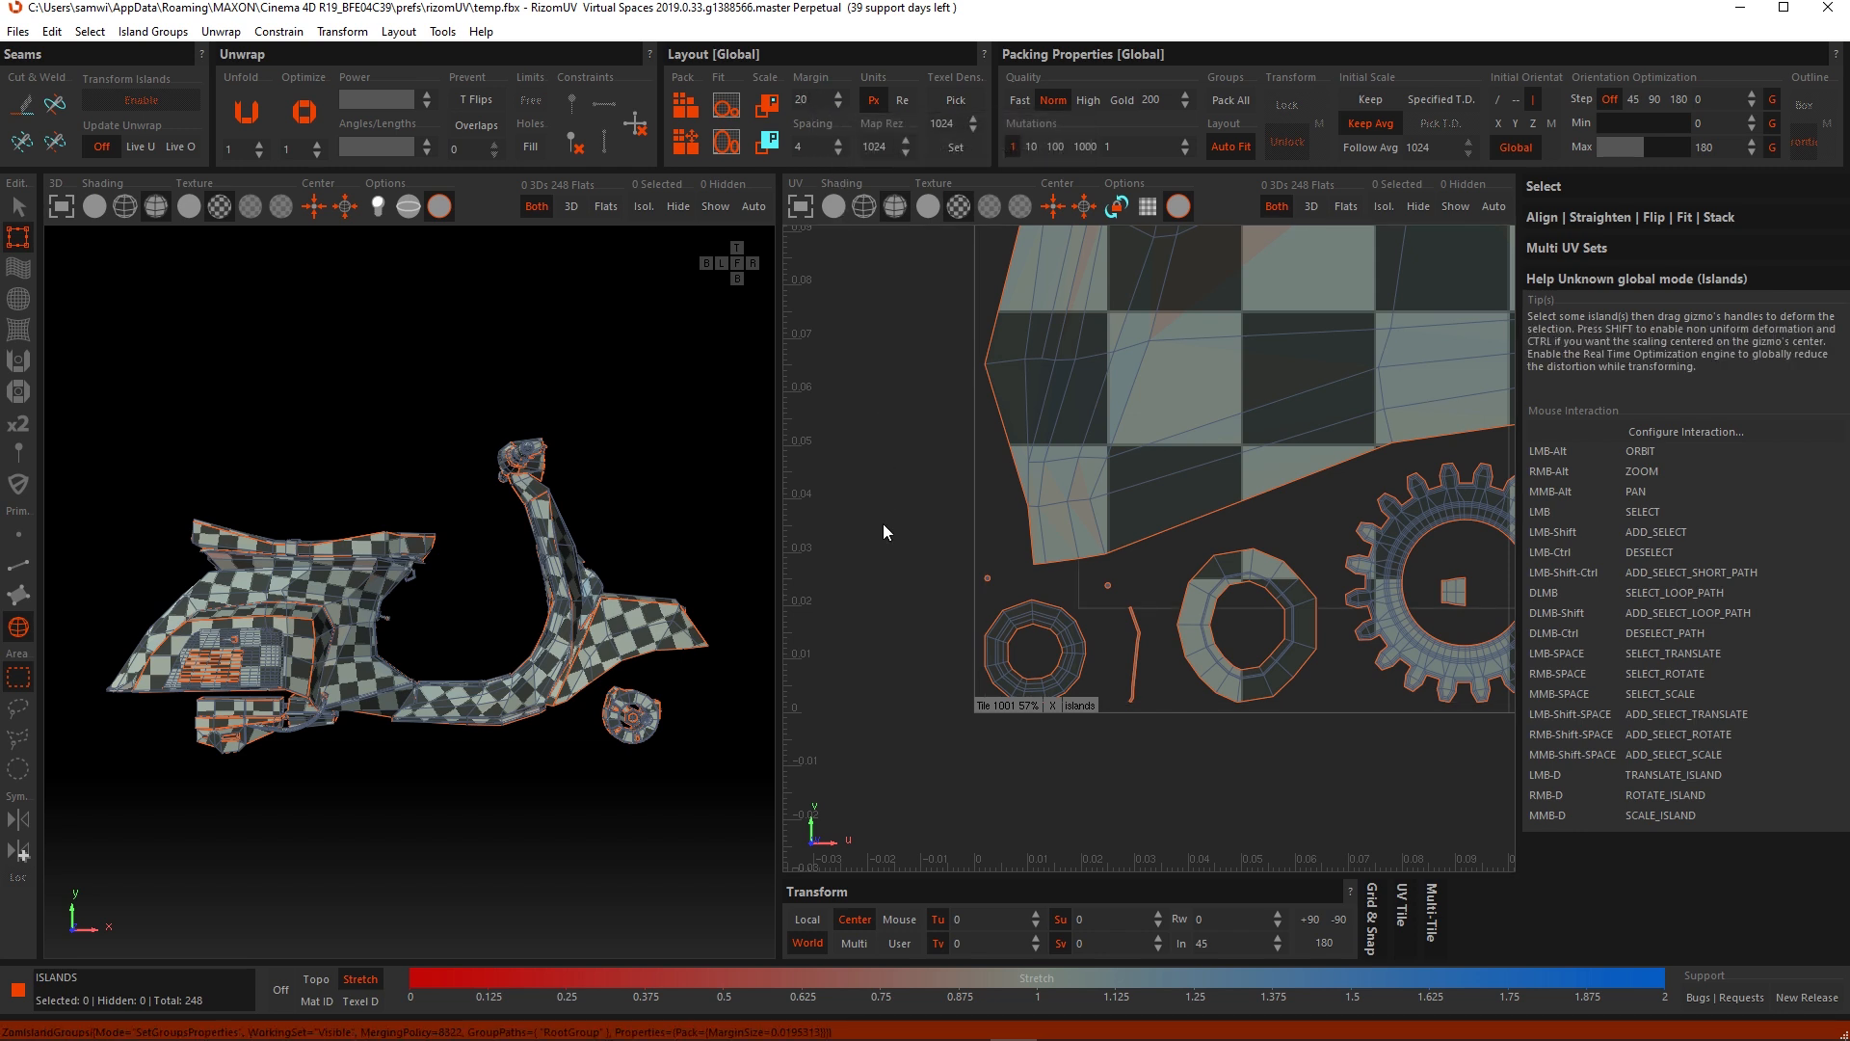
key("p")
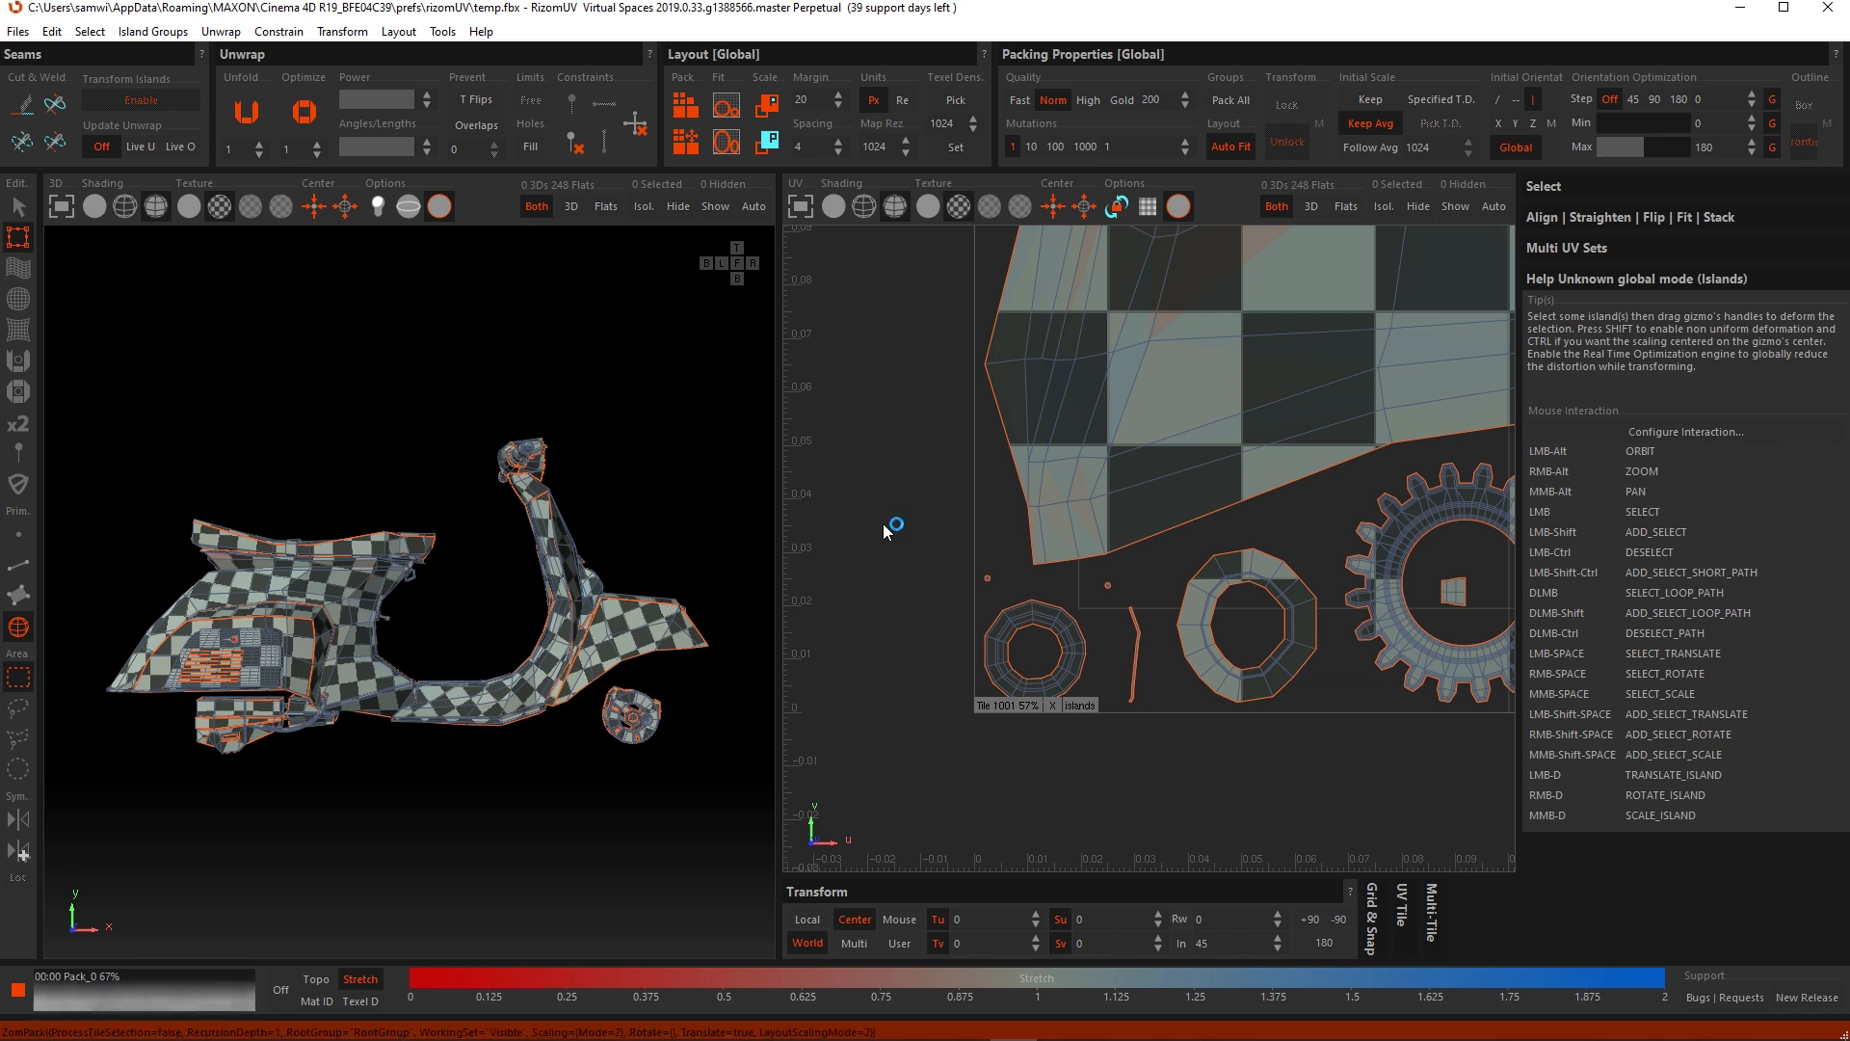
scroll(963, 669, "down", 5)
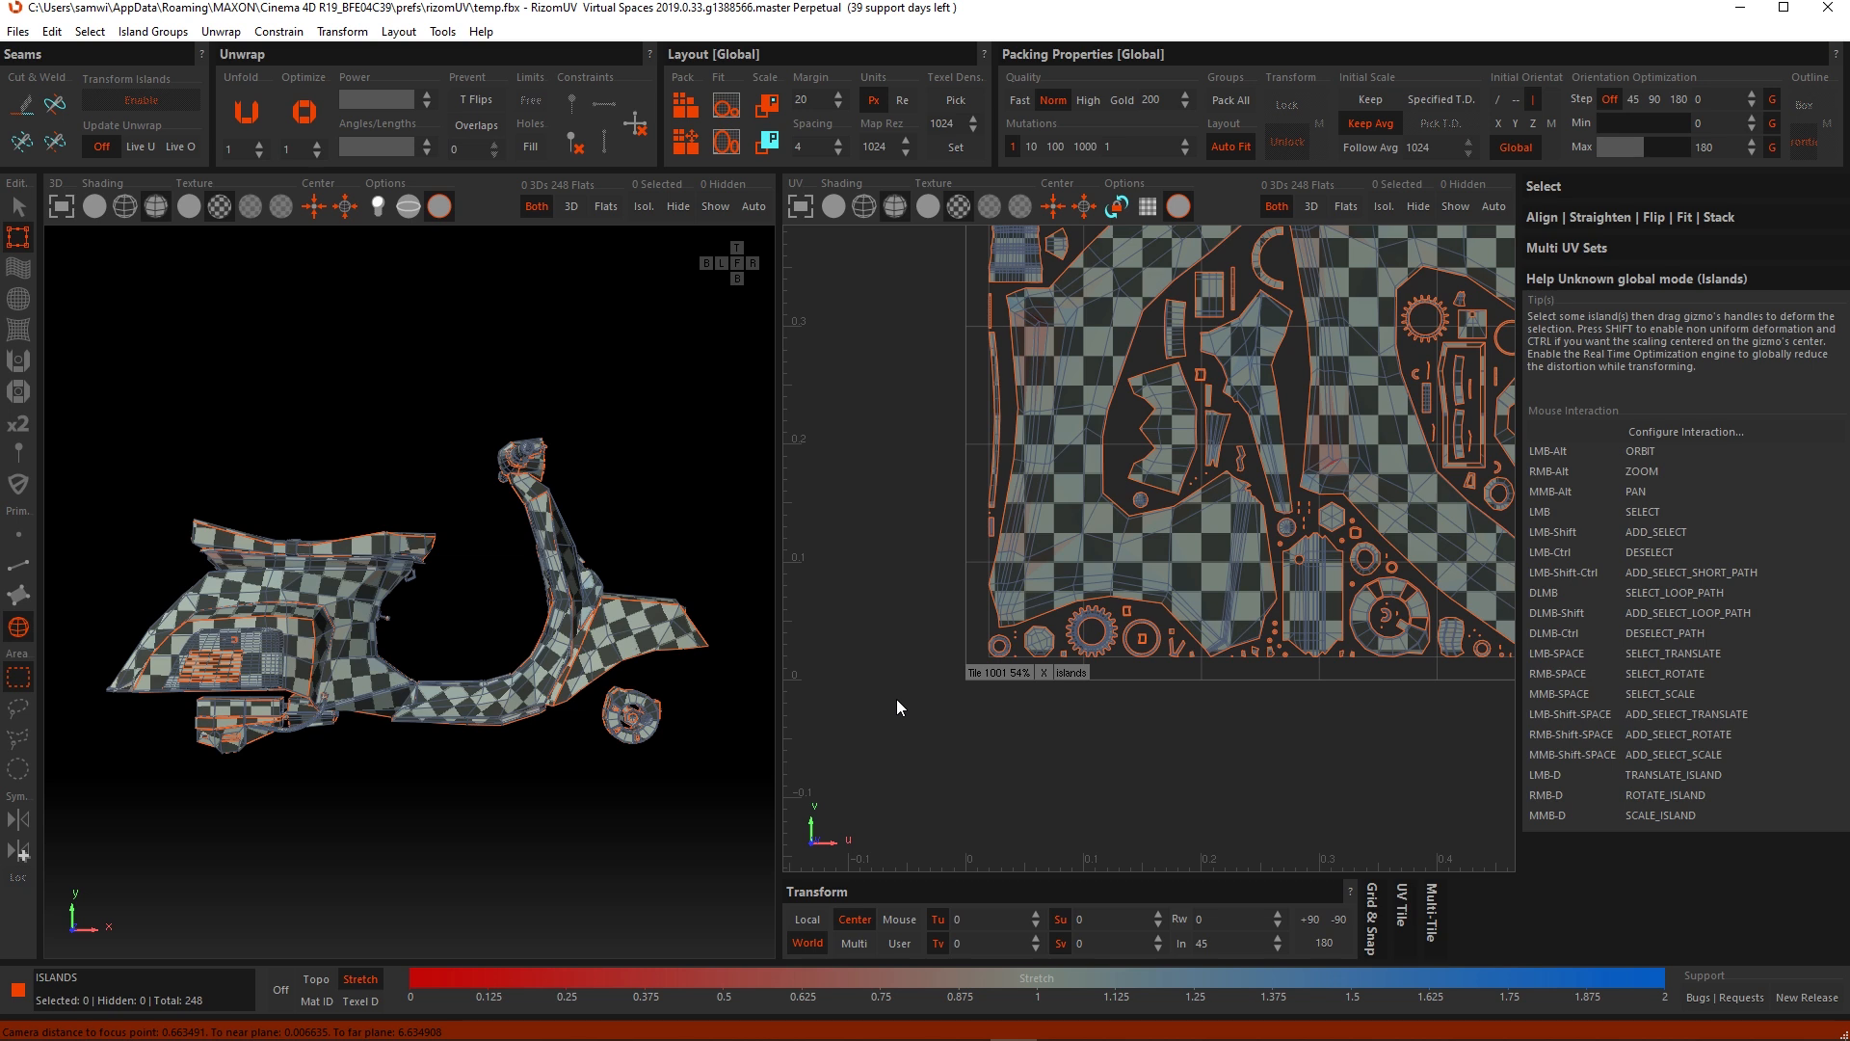
scroll(887, 636, "up", 2)
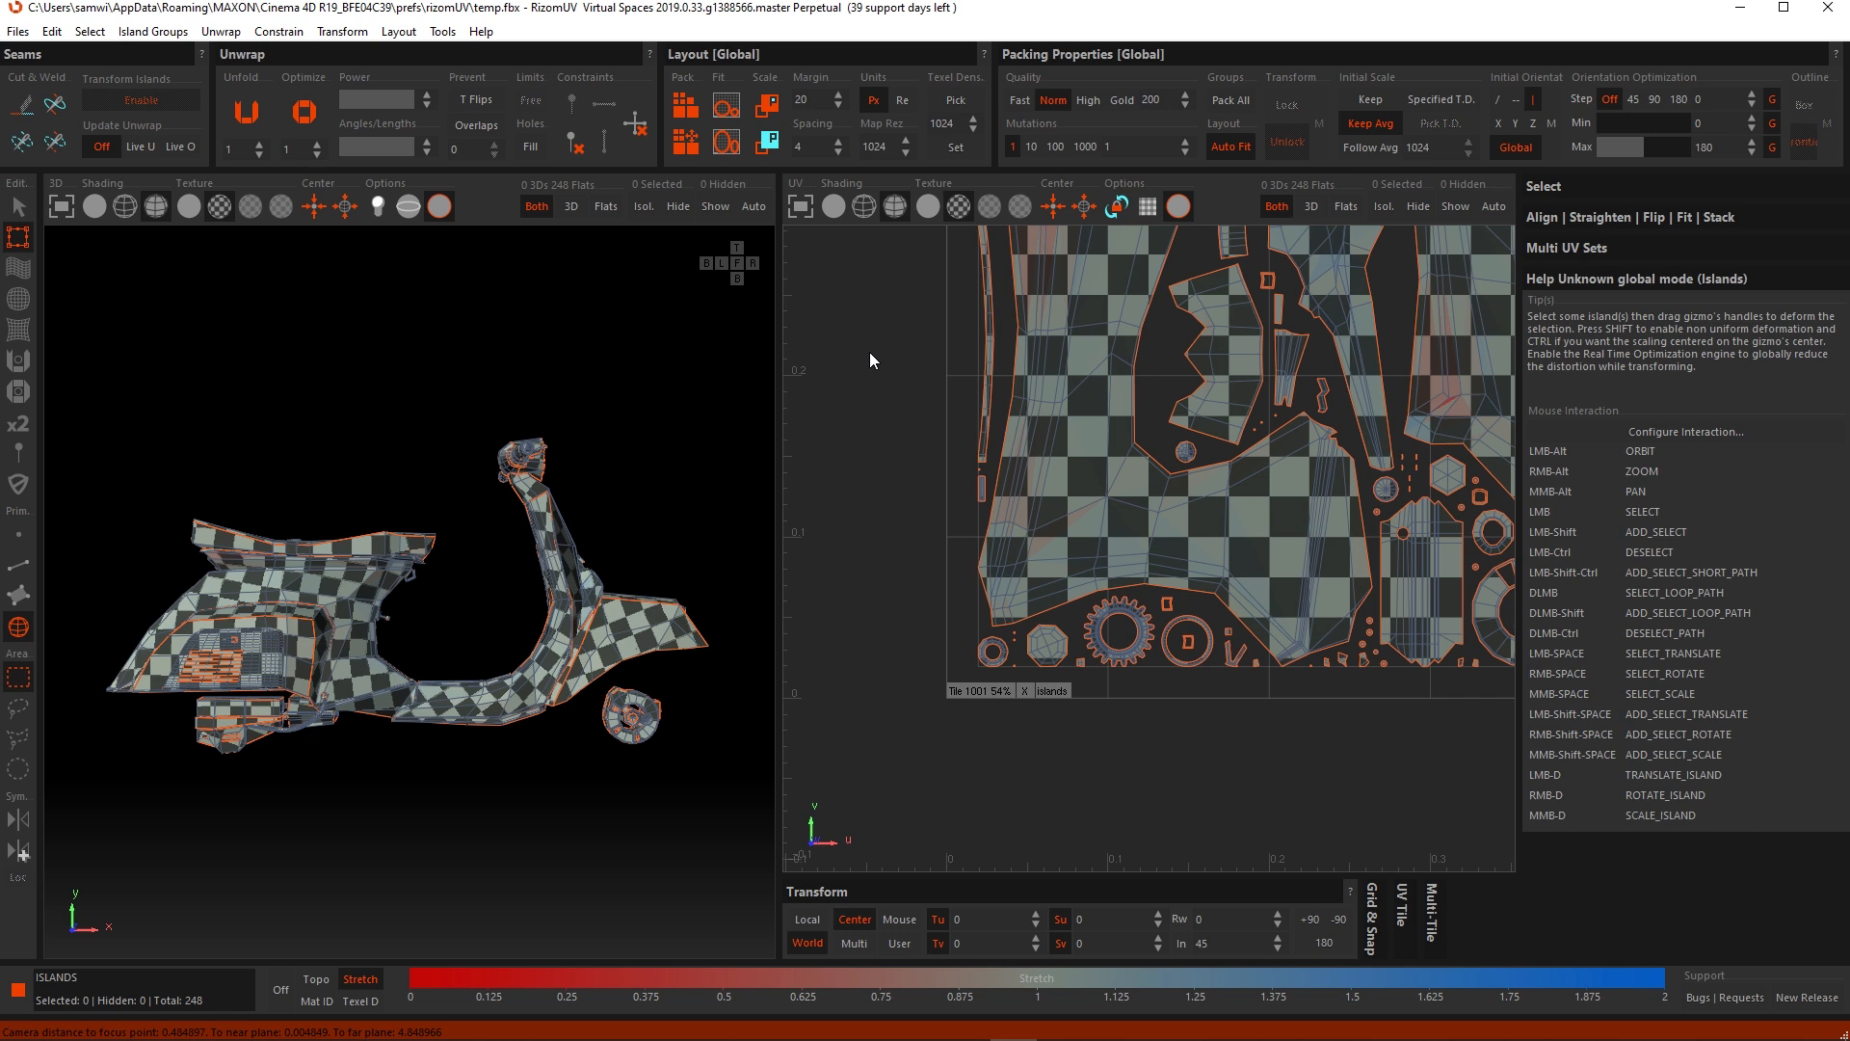
Step: Set the packing margin to 2 px and the island spacing to 40 px, repacking all the islands to apply them
left_click(816, 97)
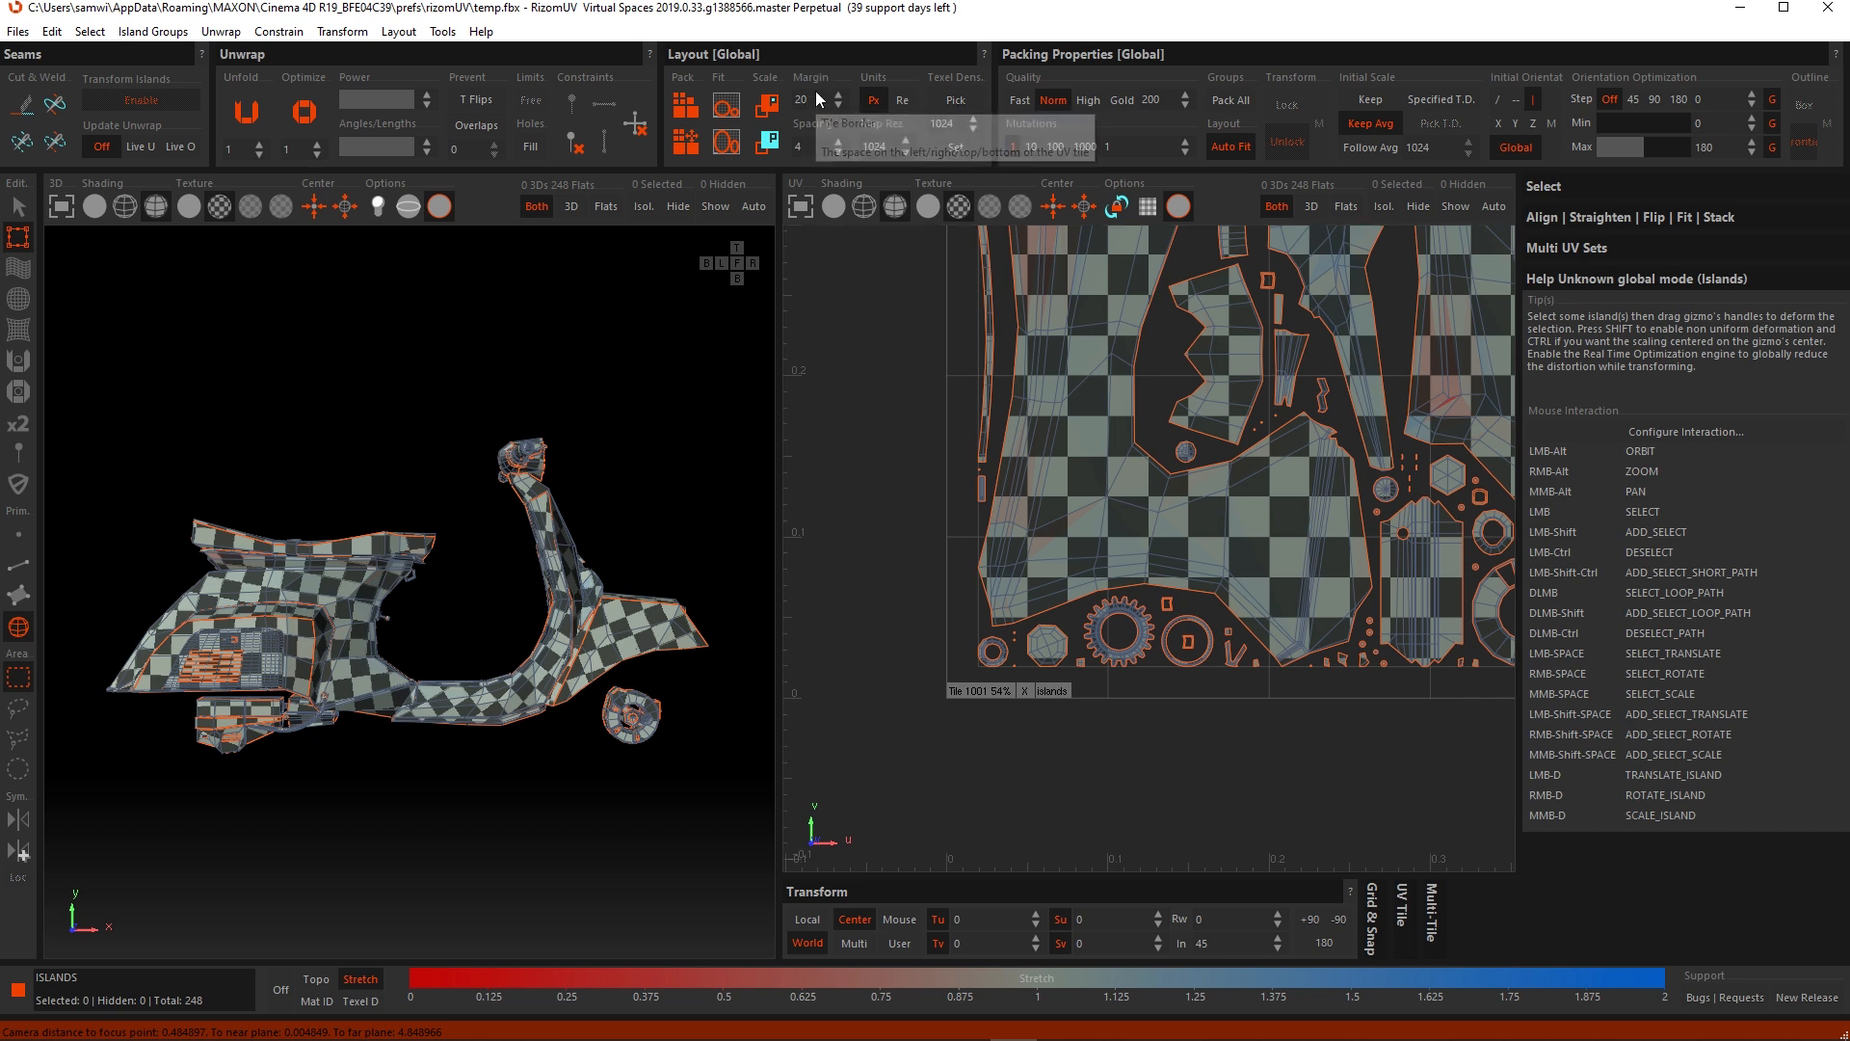
key("BackSpace")
key("Return")
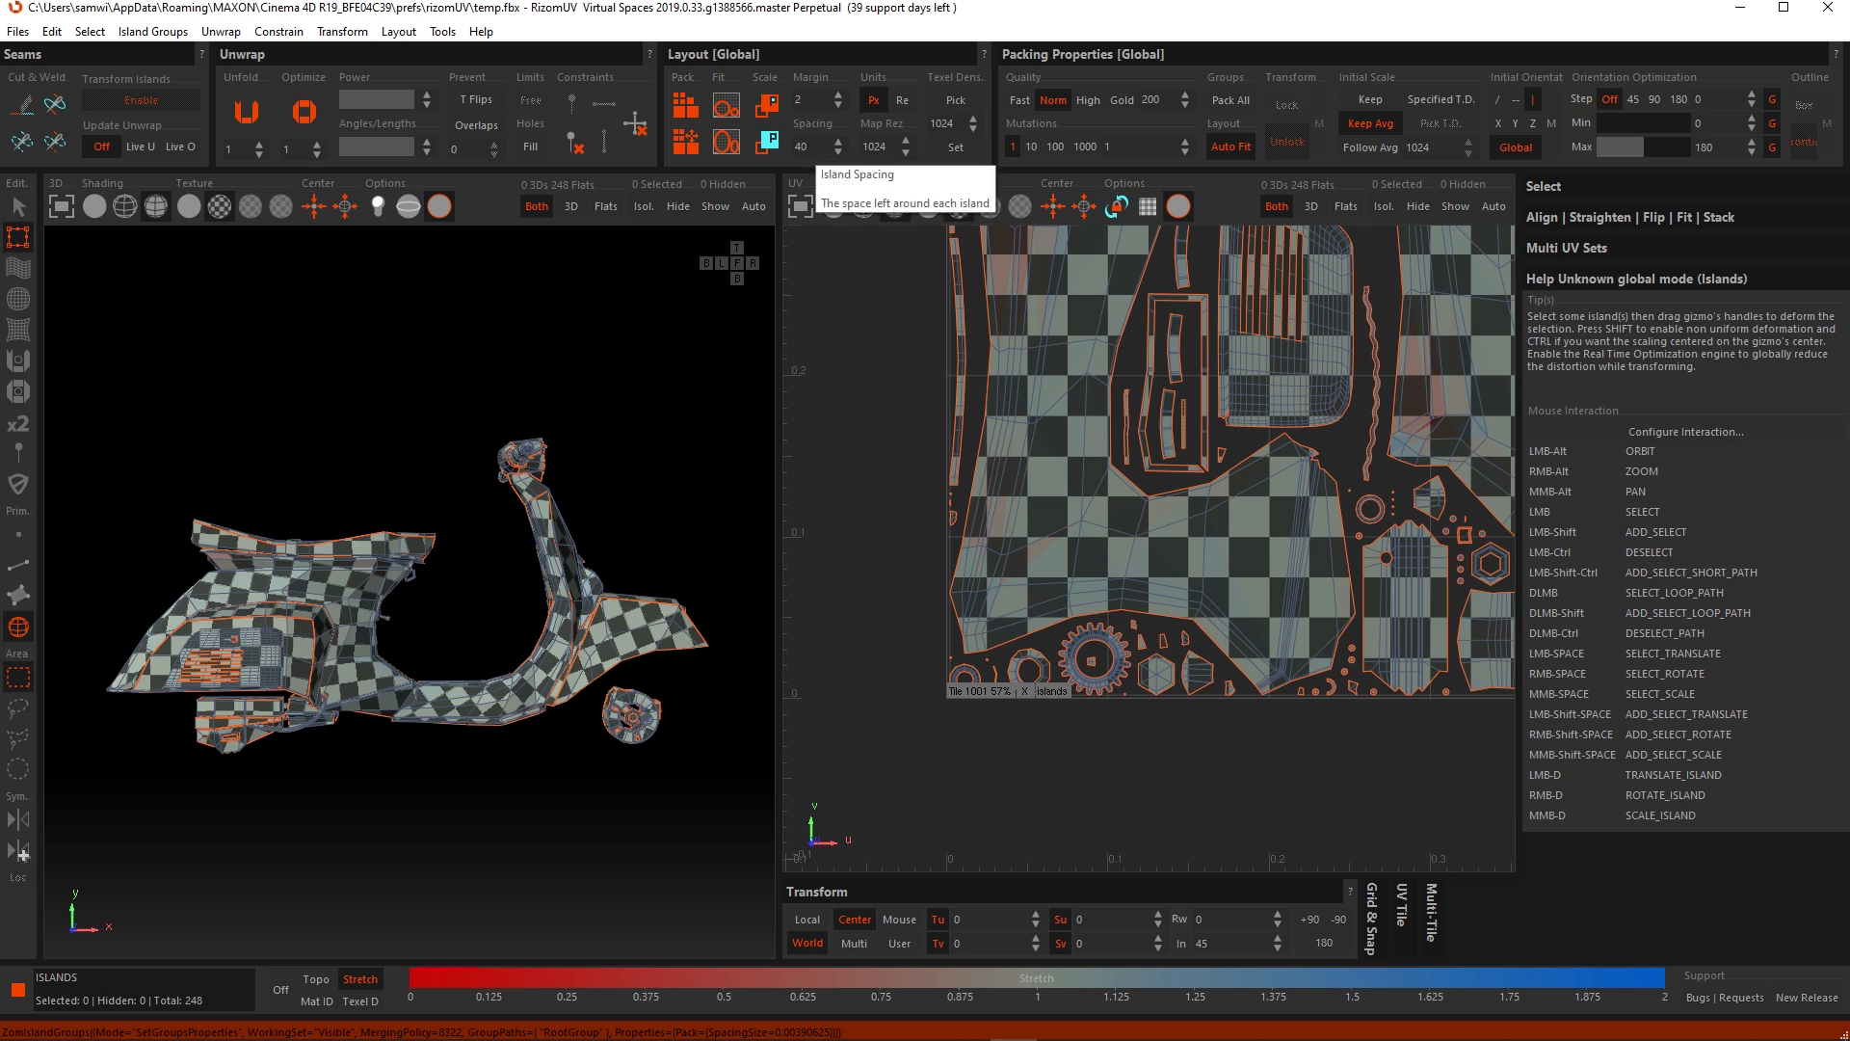
scroll(877, 391, "down", 4)
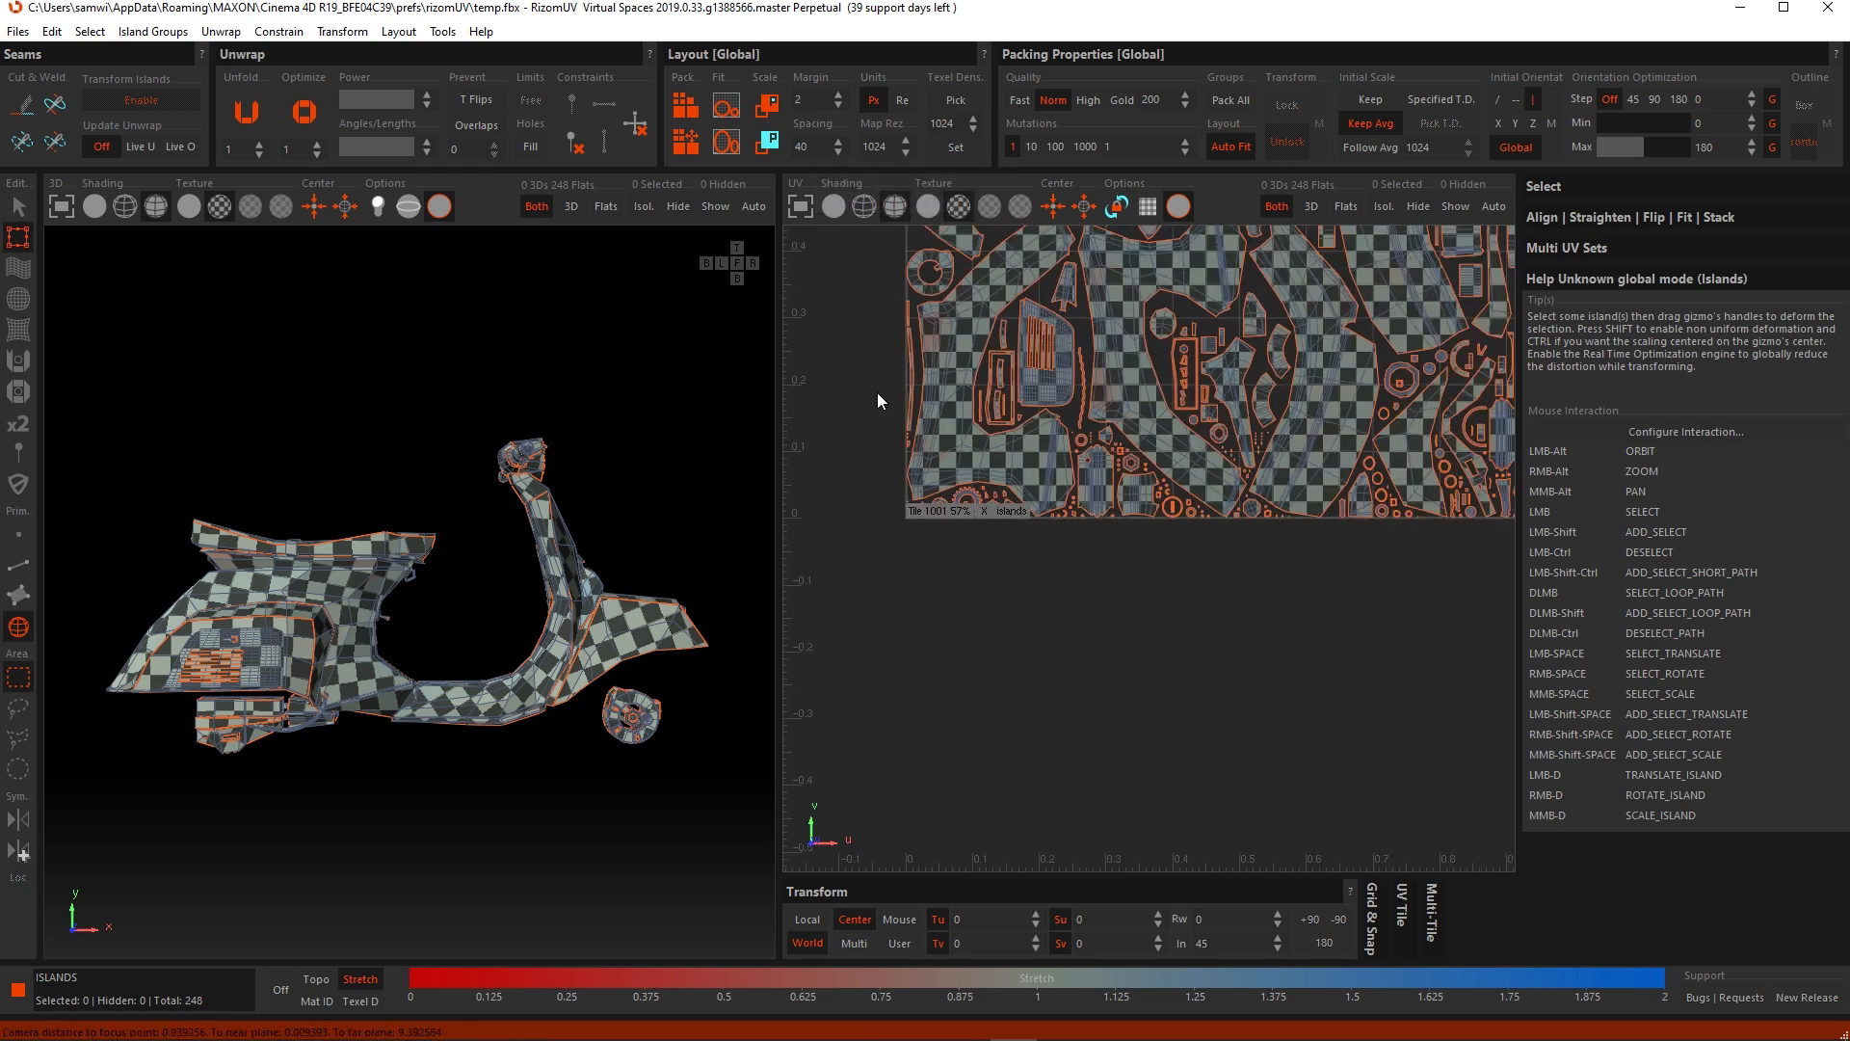
scroll(877, 392, "down", 2)
middle_click_drag(1037, 285, 1068, 540, "alt")
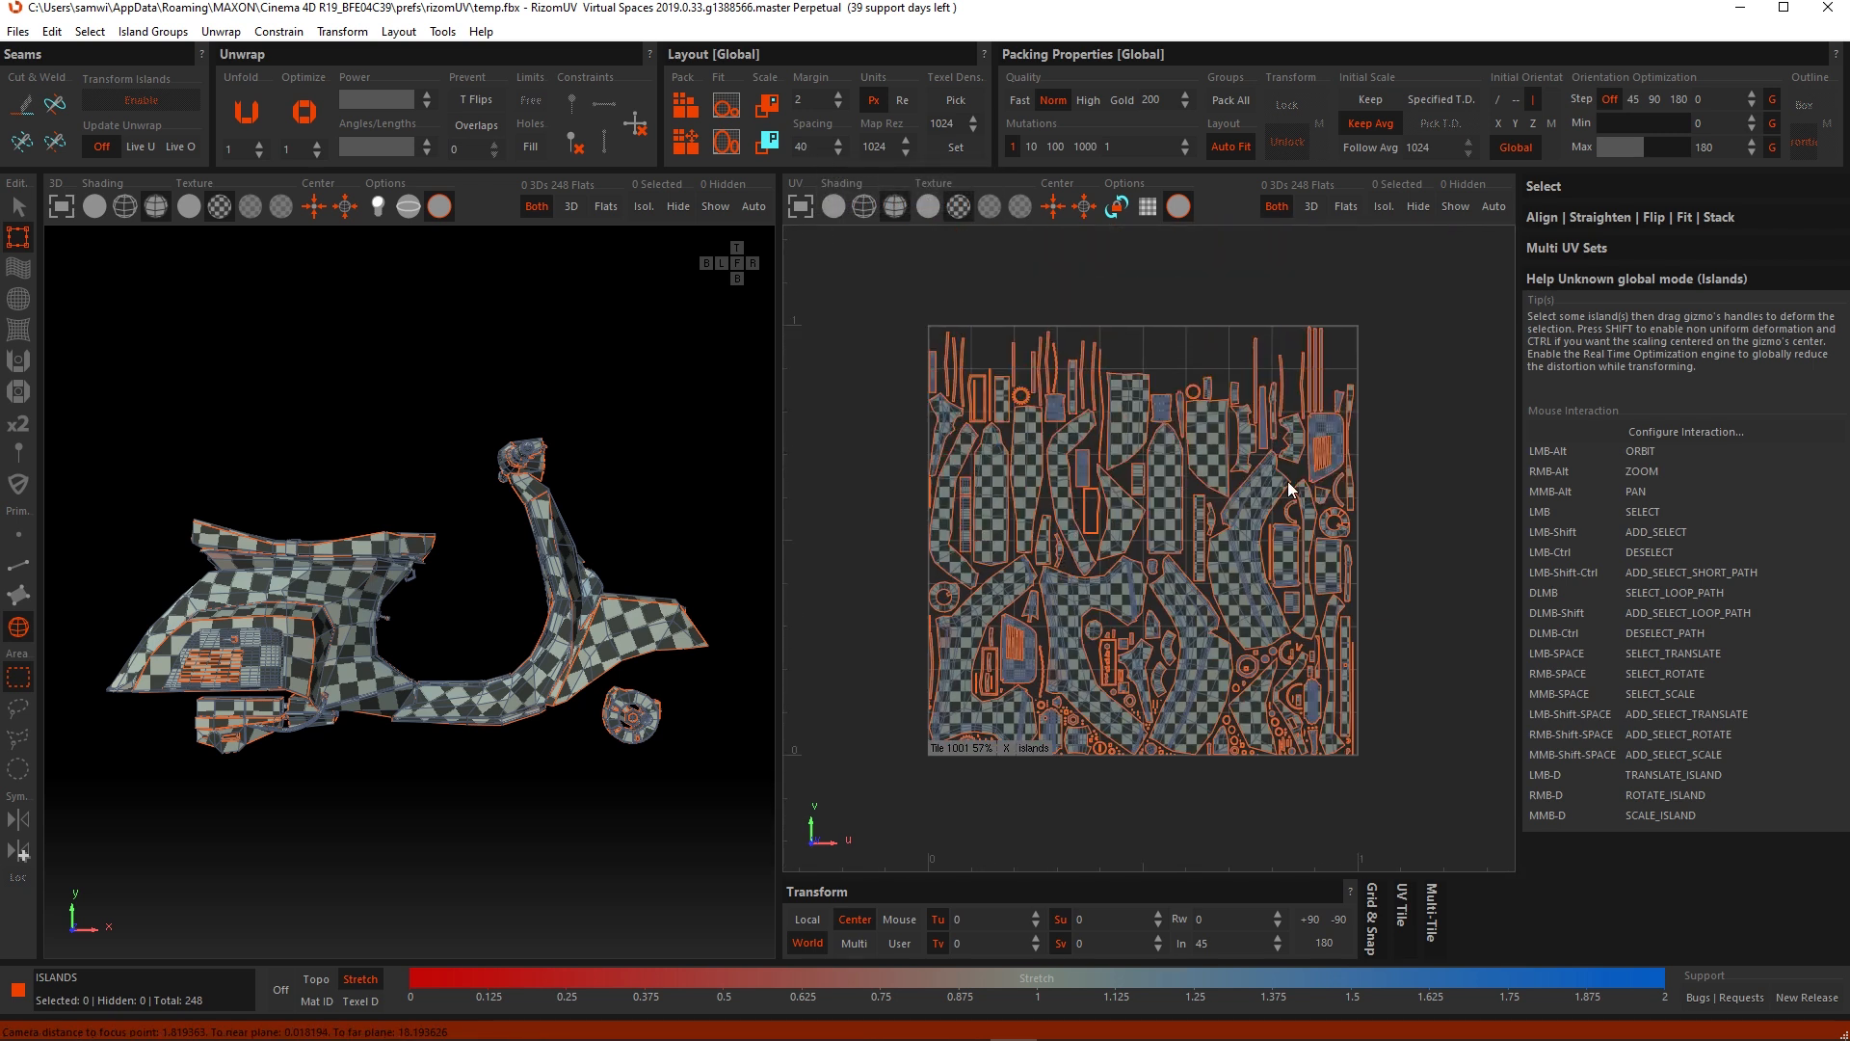
left_click(1451, 490)
key("p")
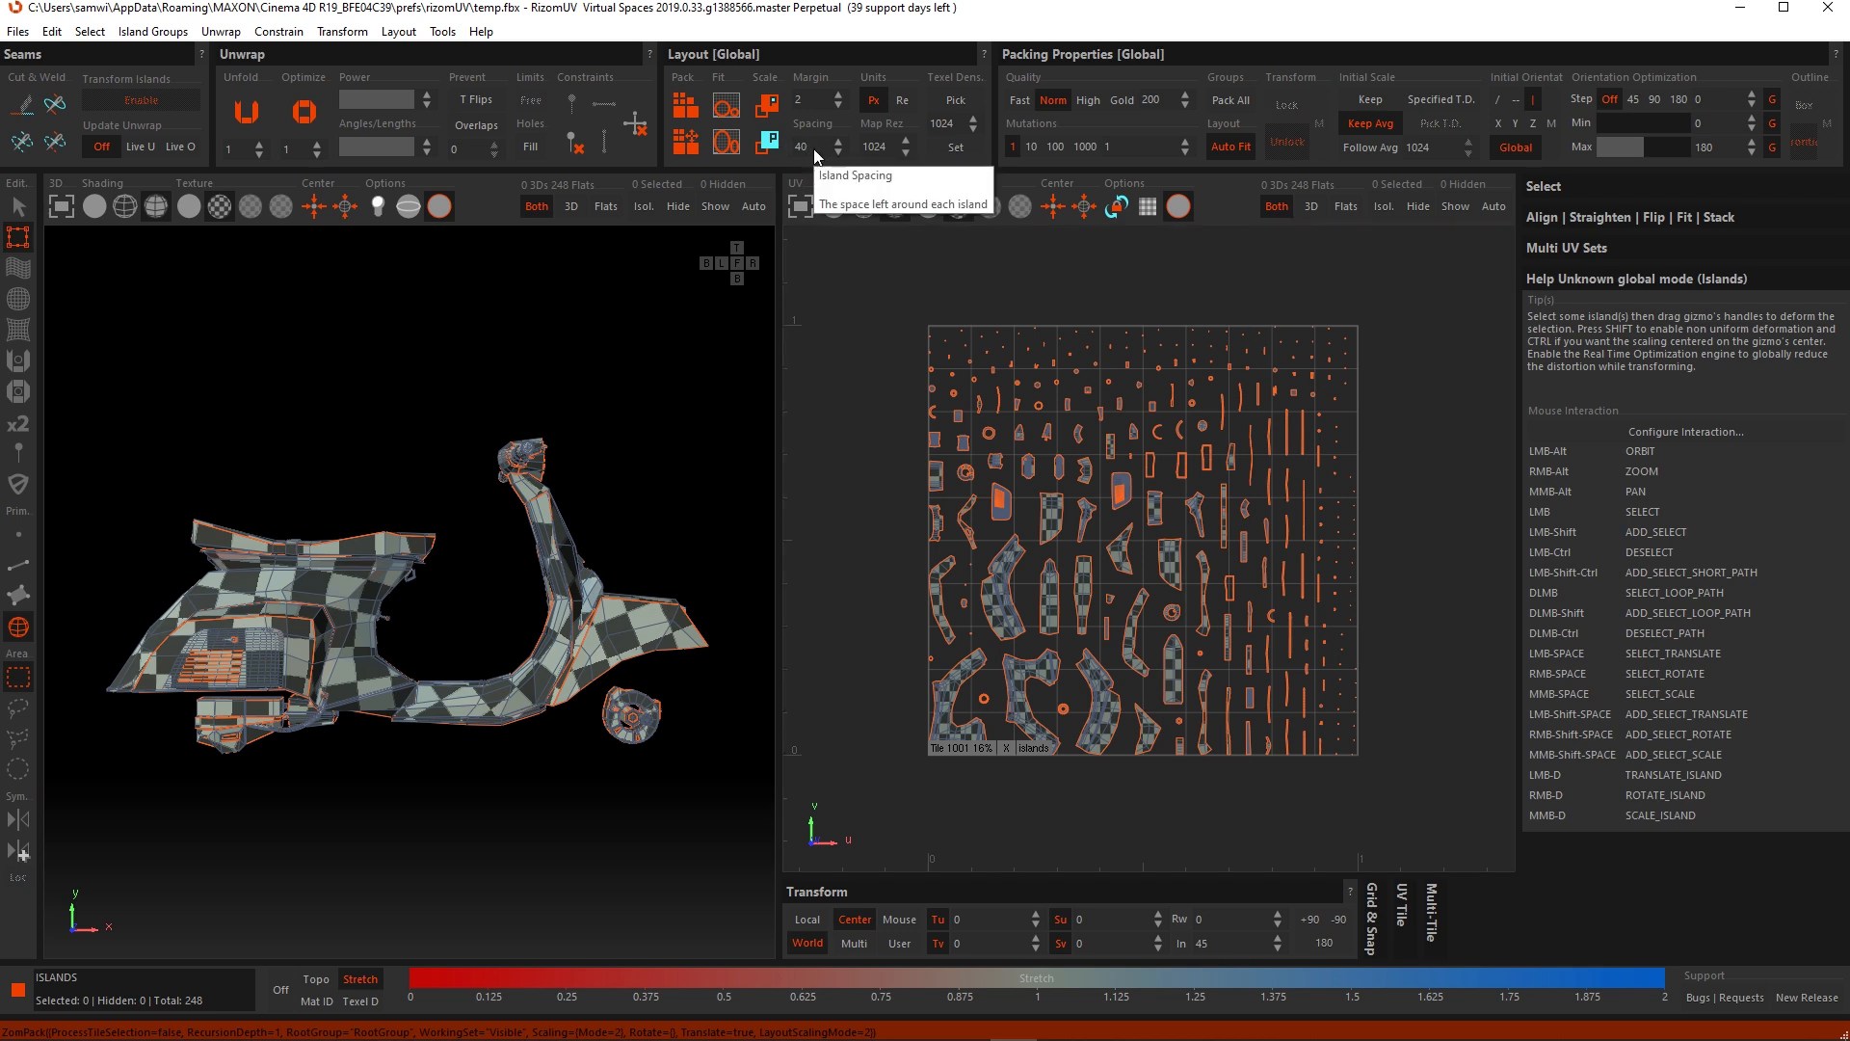
Step: Set the island spacing to 4 px, repack all the islands, and inspect the packed layout closely
key("Return")
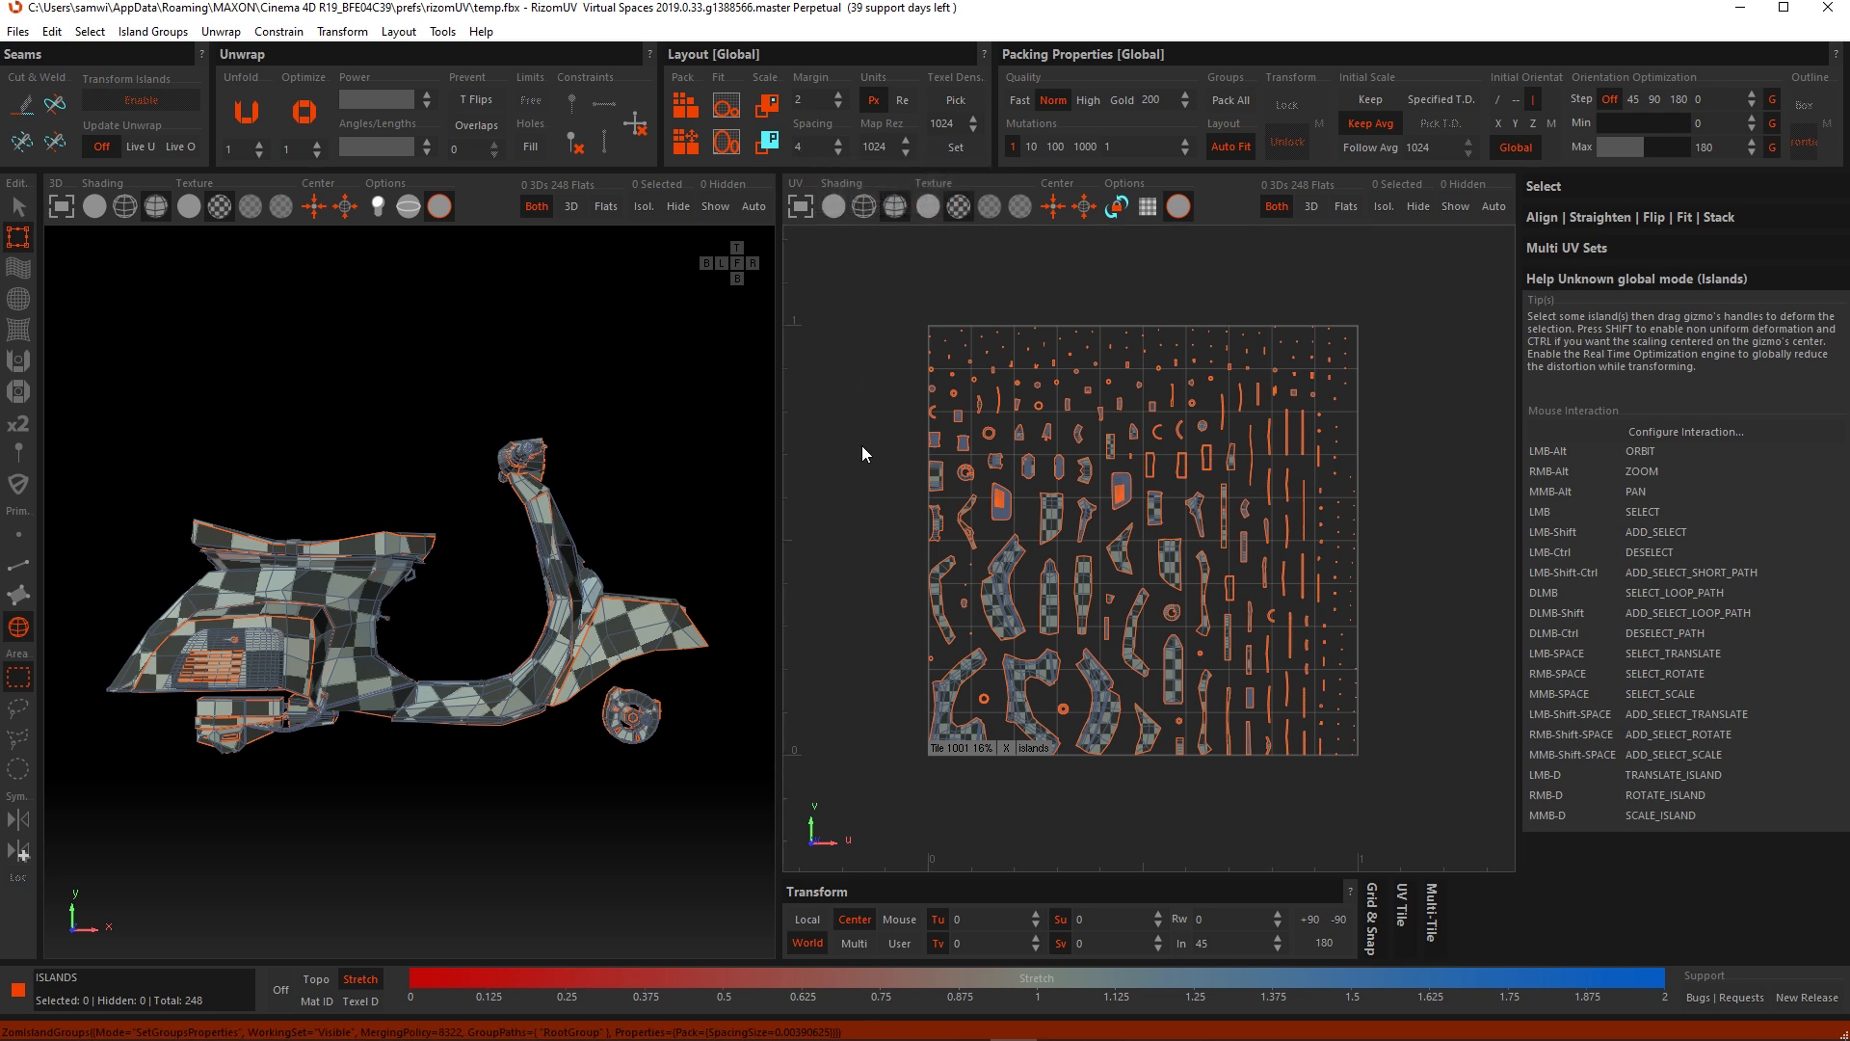
key("p")
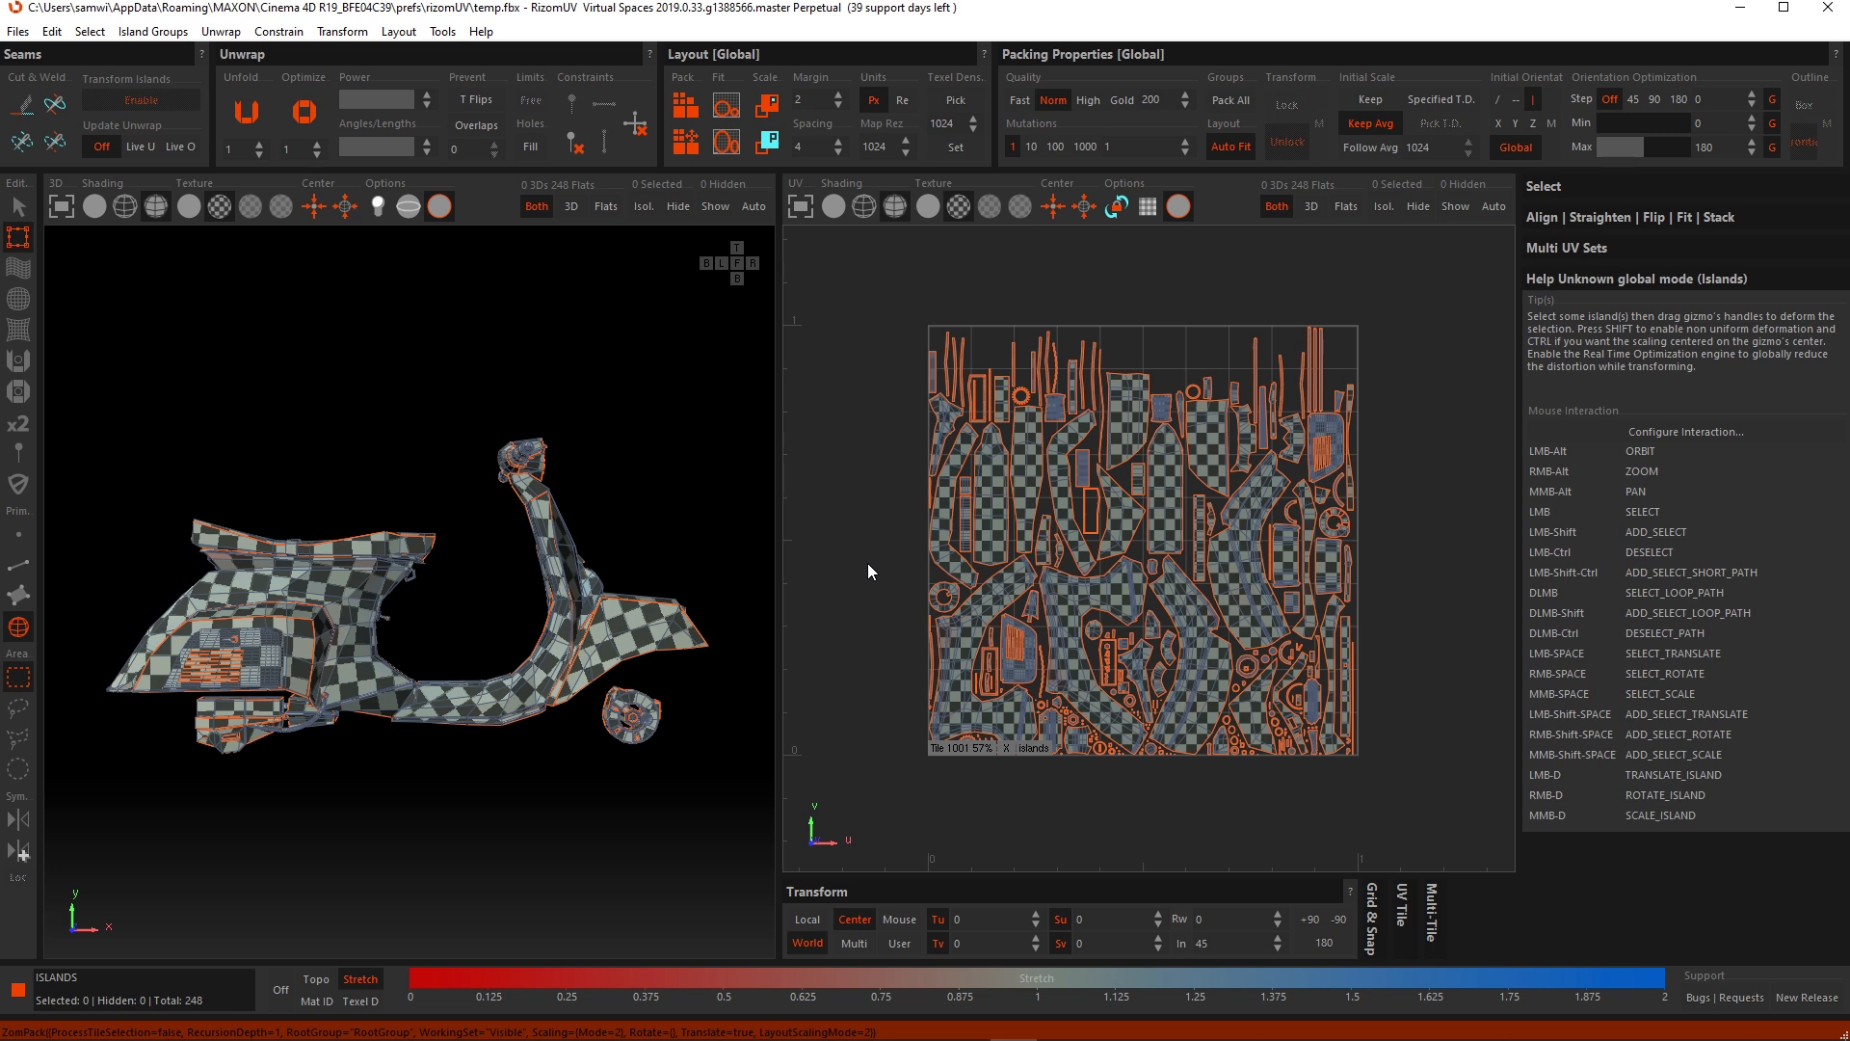
scroll(1060, 632, "up", 5)
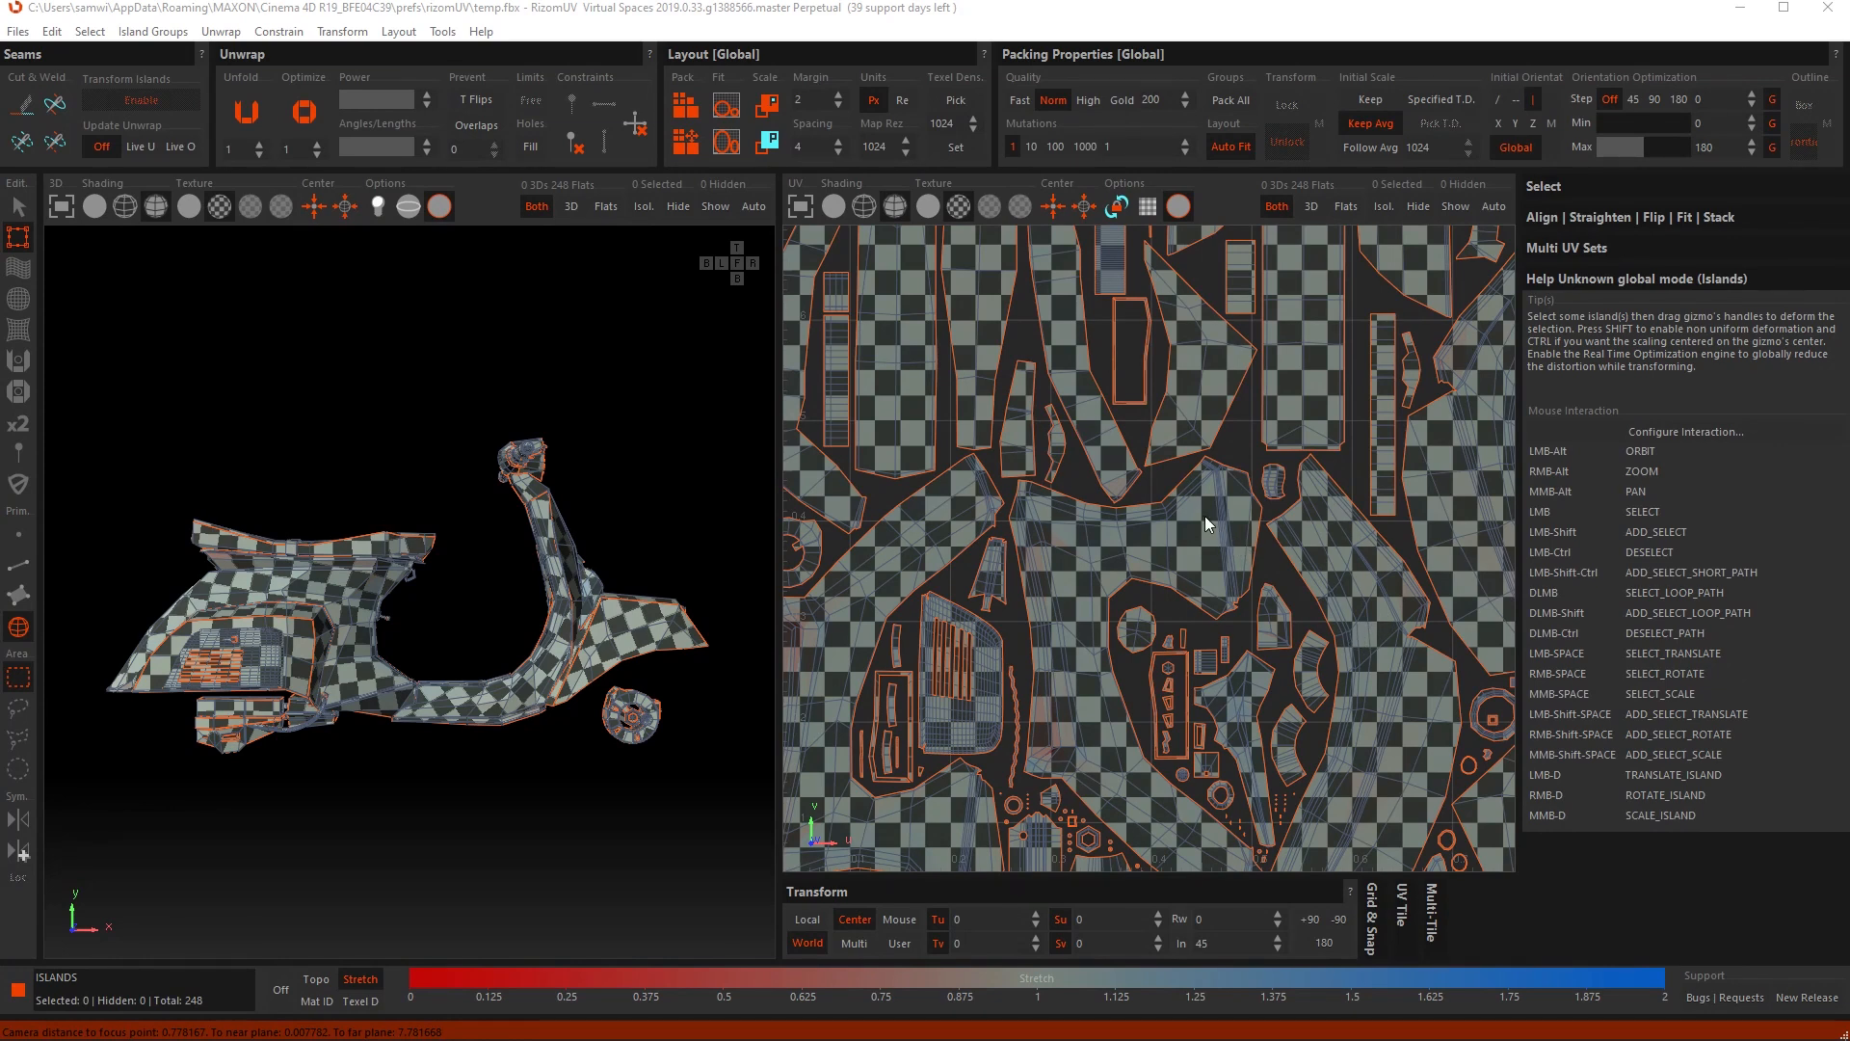
Step: Switch the layout units to real values, set the packing margin to 0.1, and repack all the islands
left_click(906, 98)
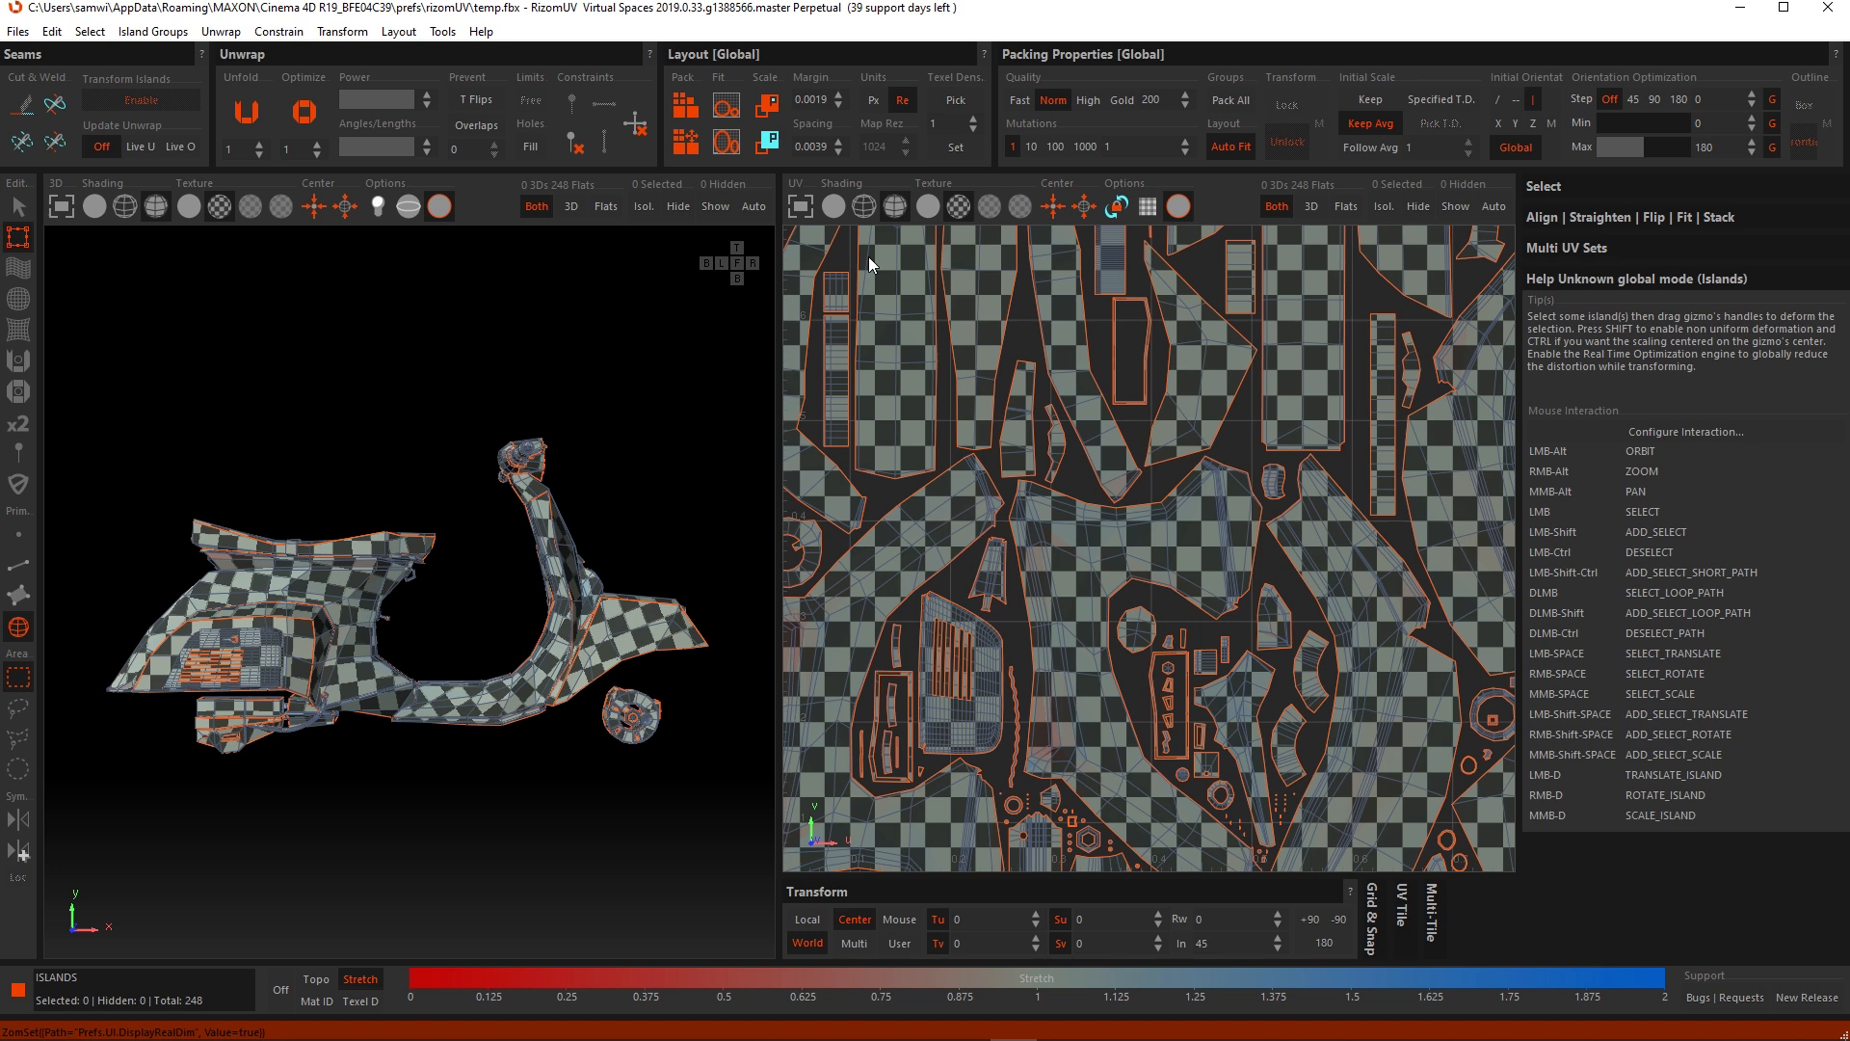
key("f")
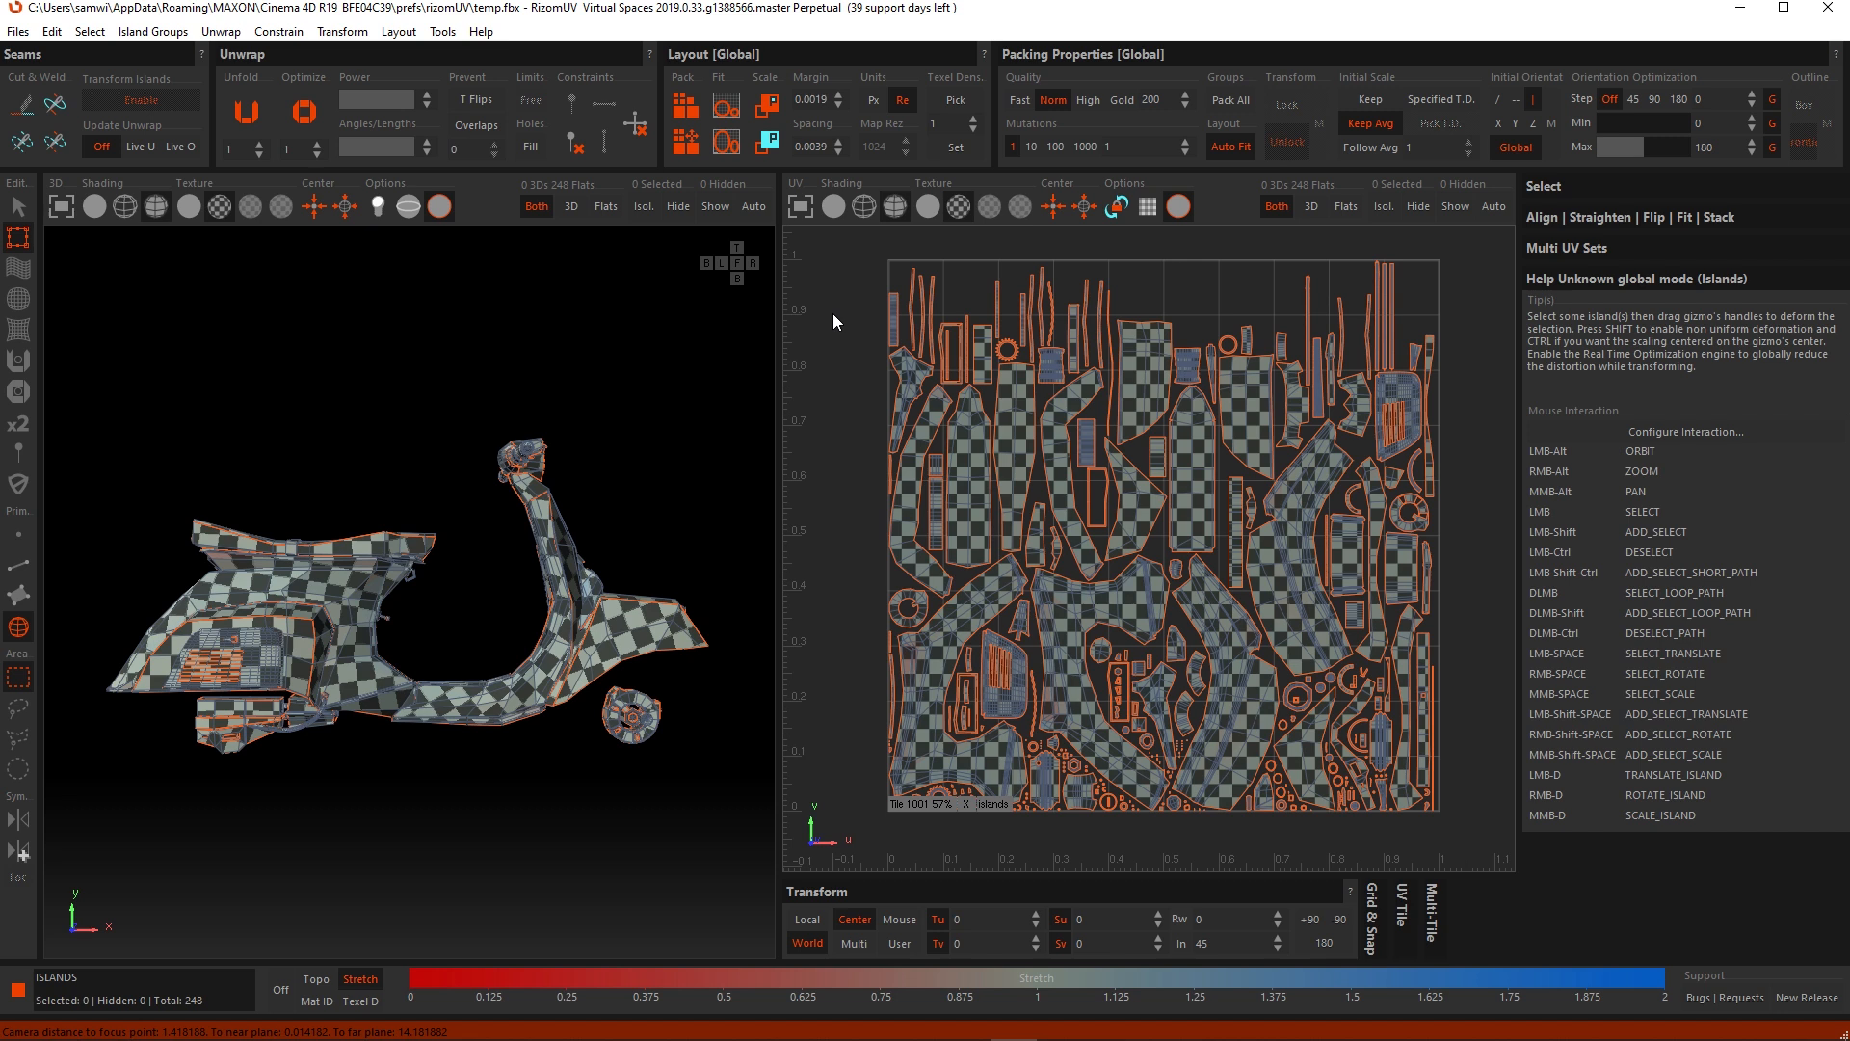
double_click(815, 101)
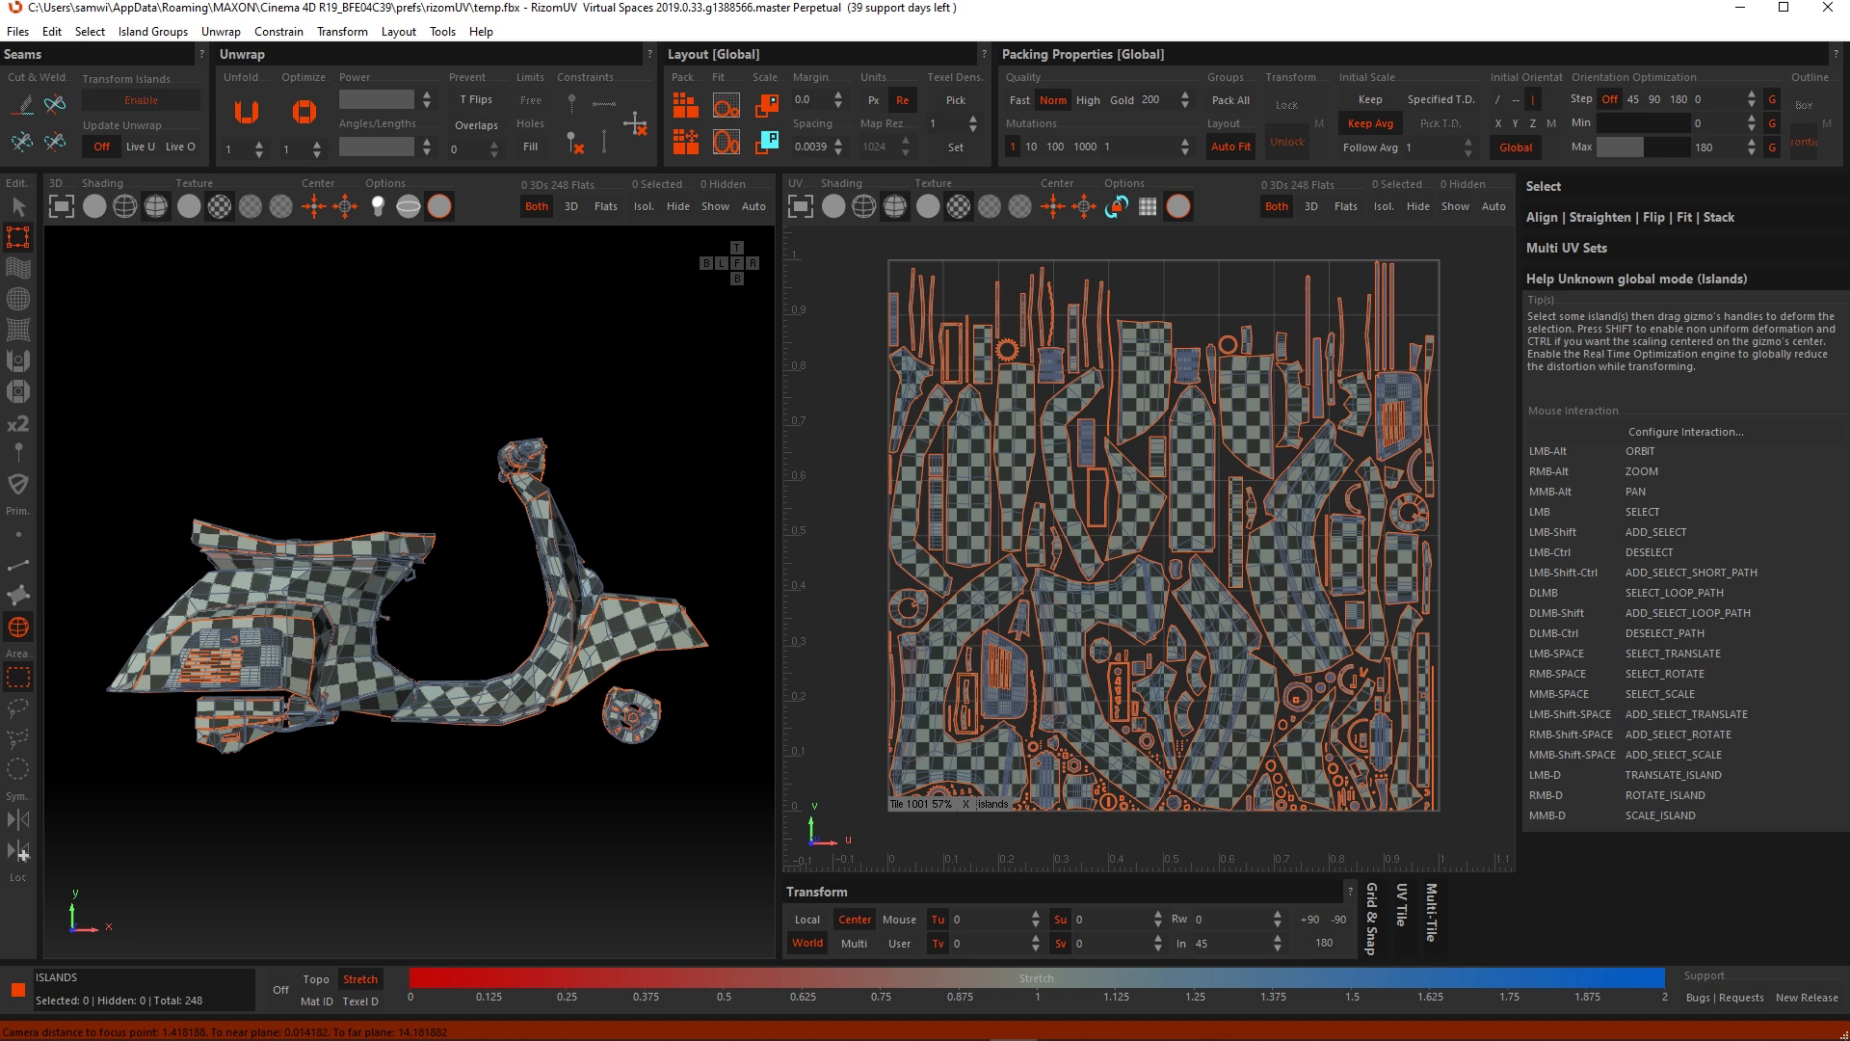
type("0.1")
key("Return")
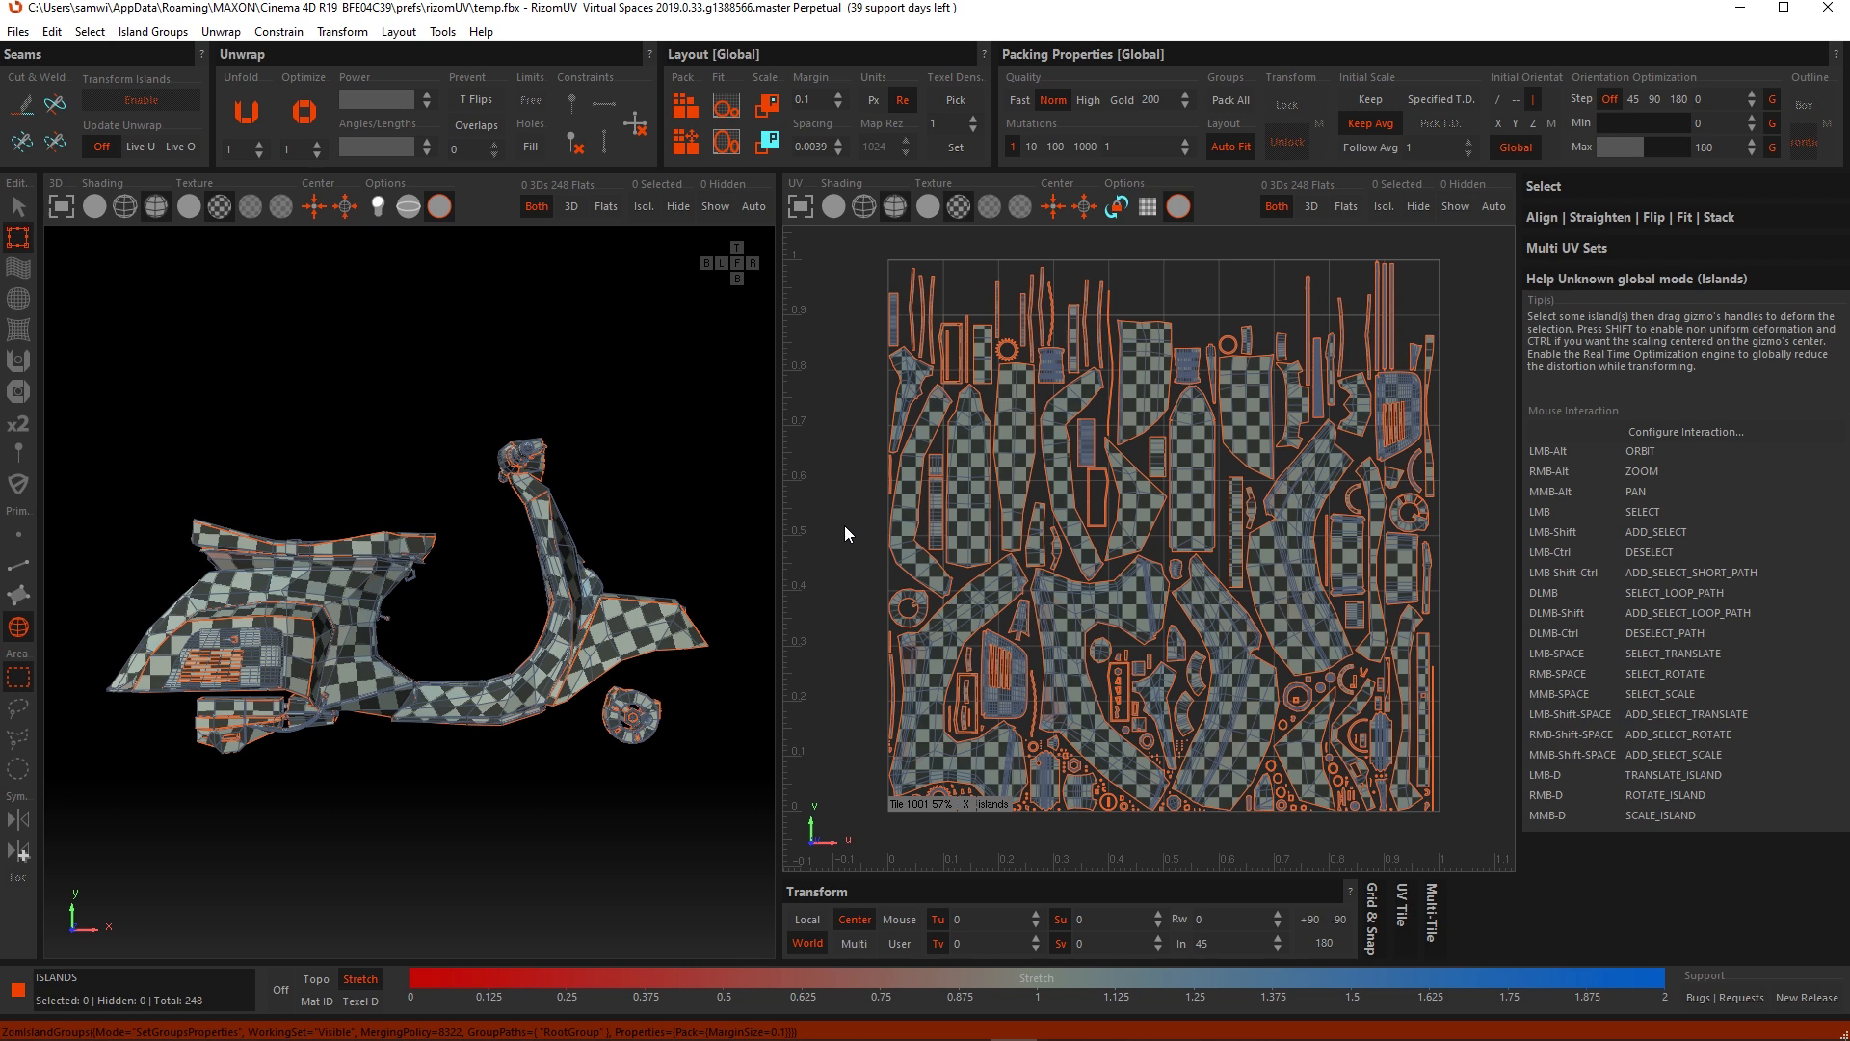
key("p")
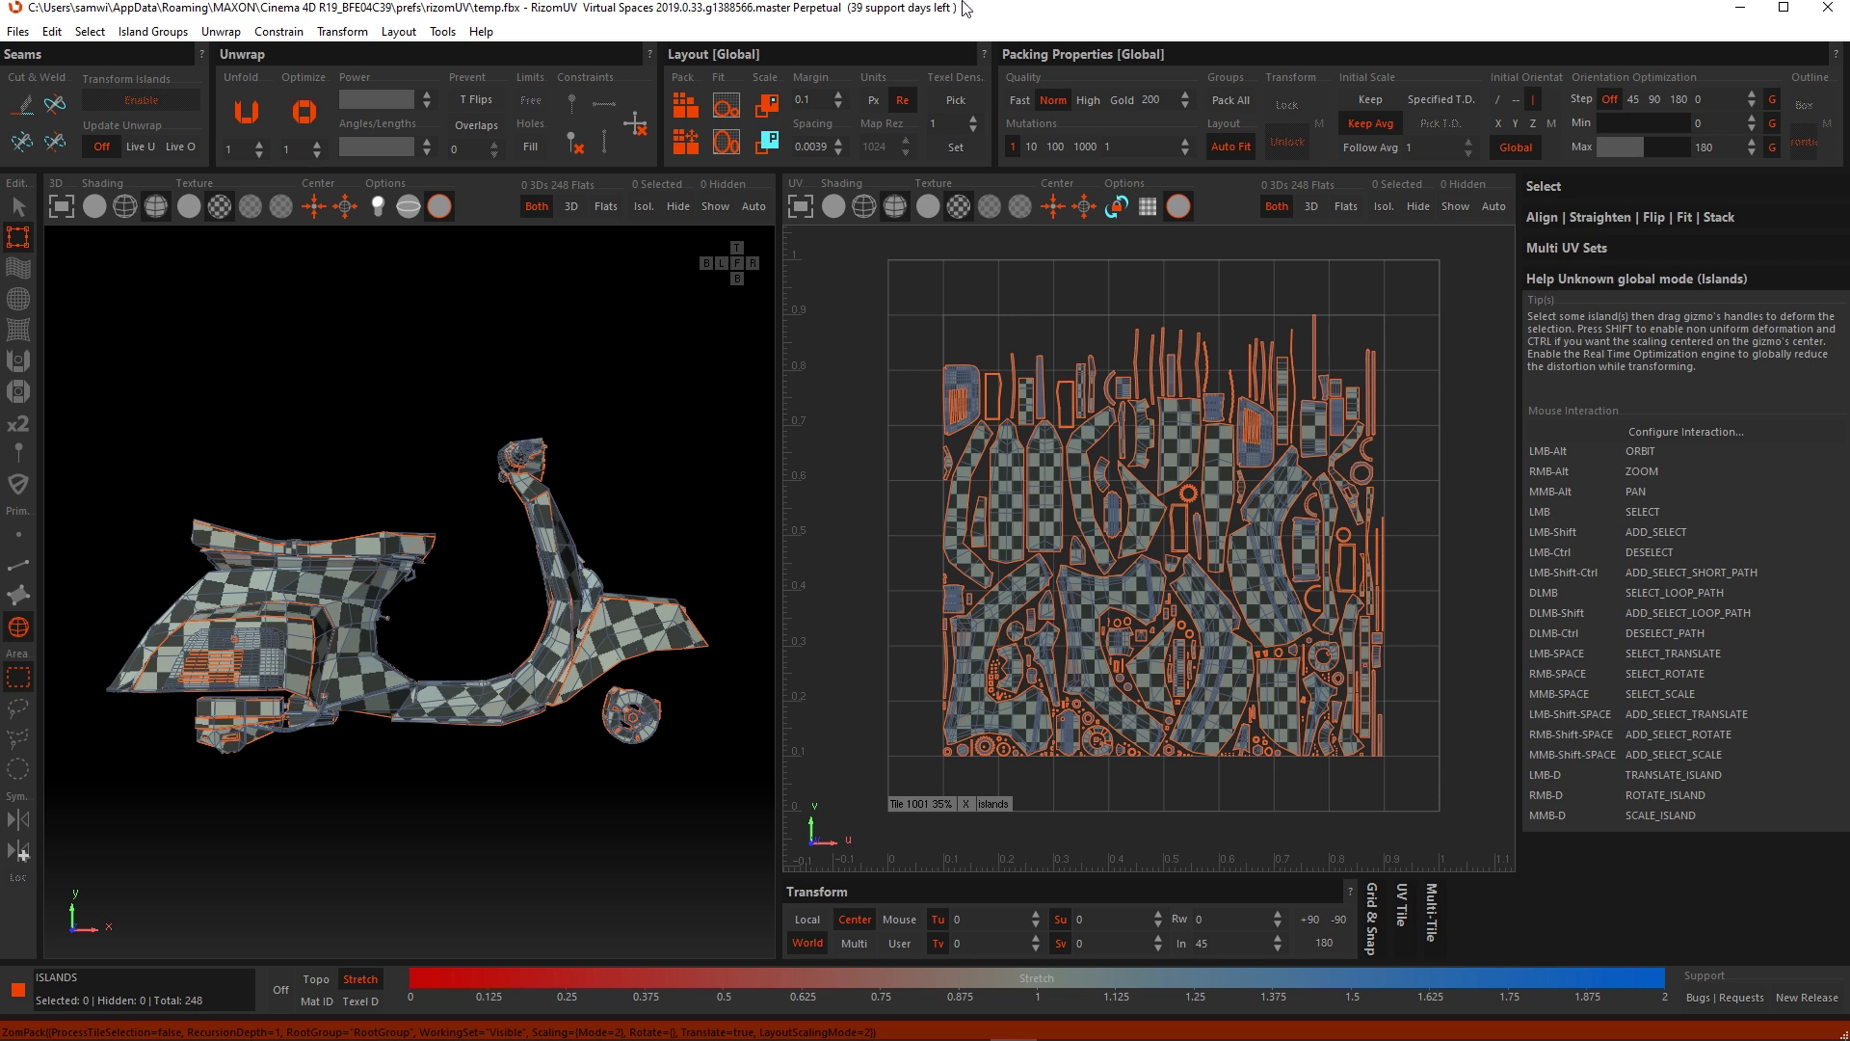
Step: Switch the layout units back to pixels and set the packing margin to 2 px
left_click(875, 99)
double_click(813, 99)
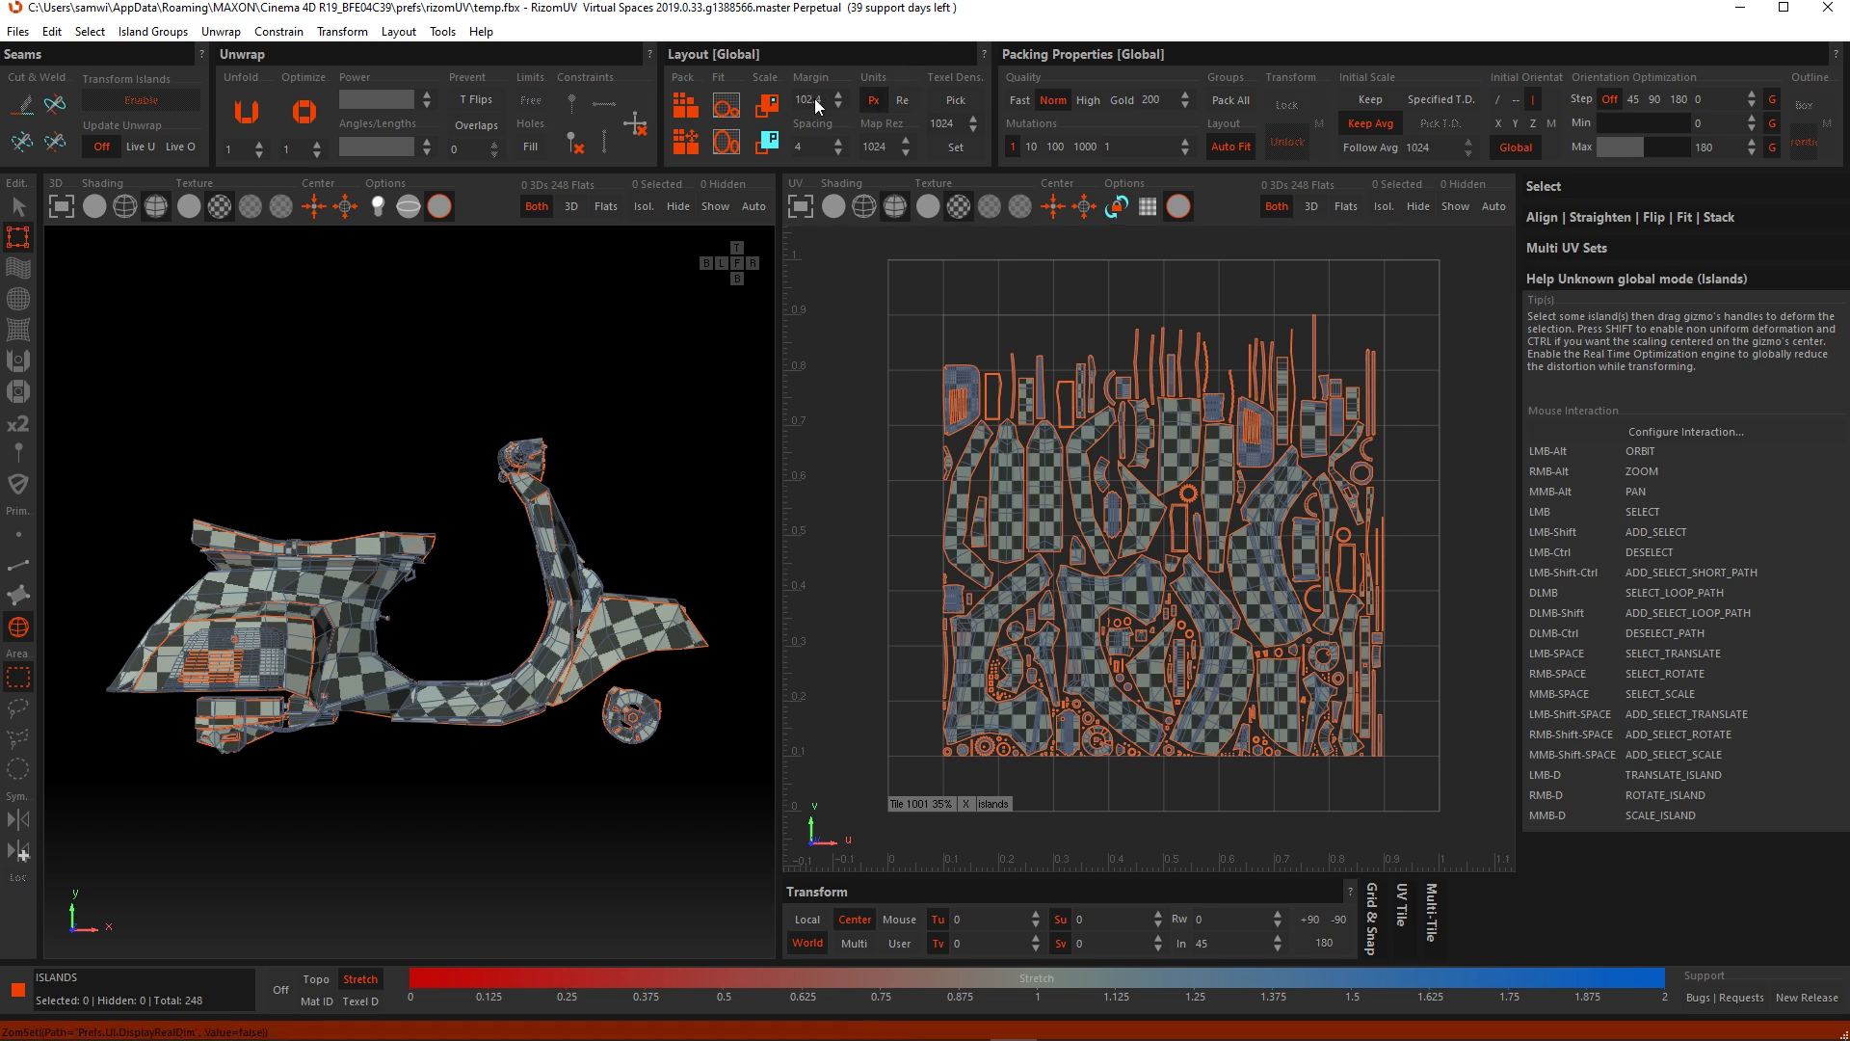
key("BackSpace")
type("2")
key("Return")
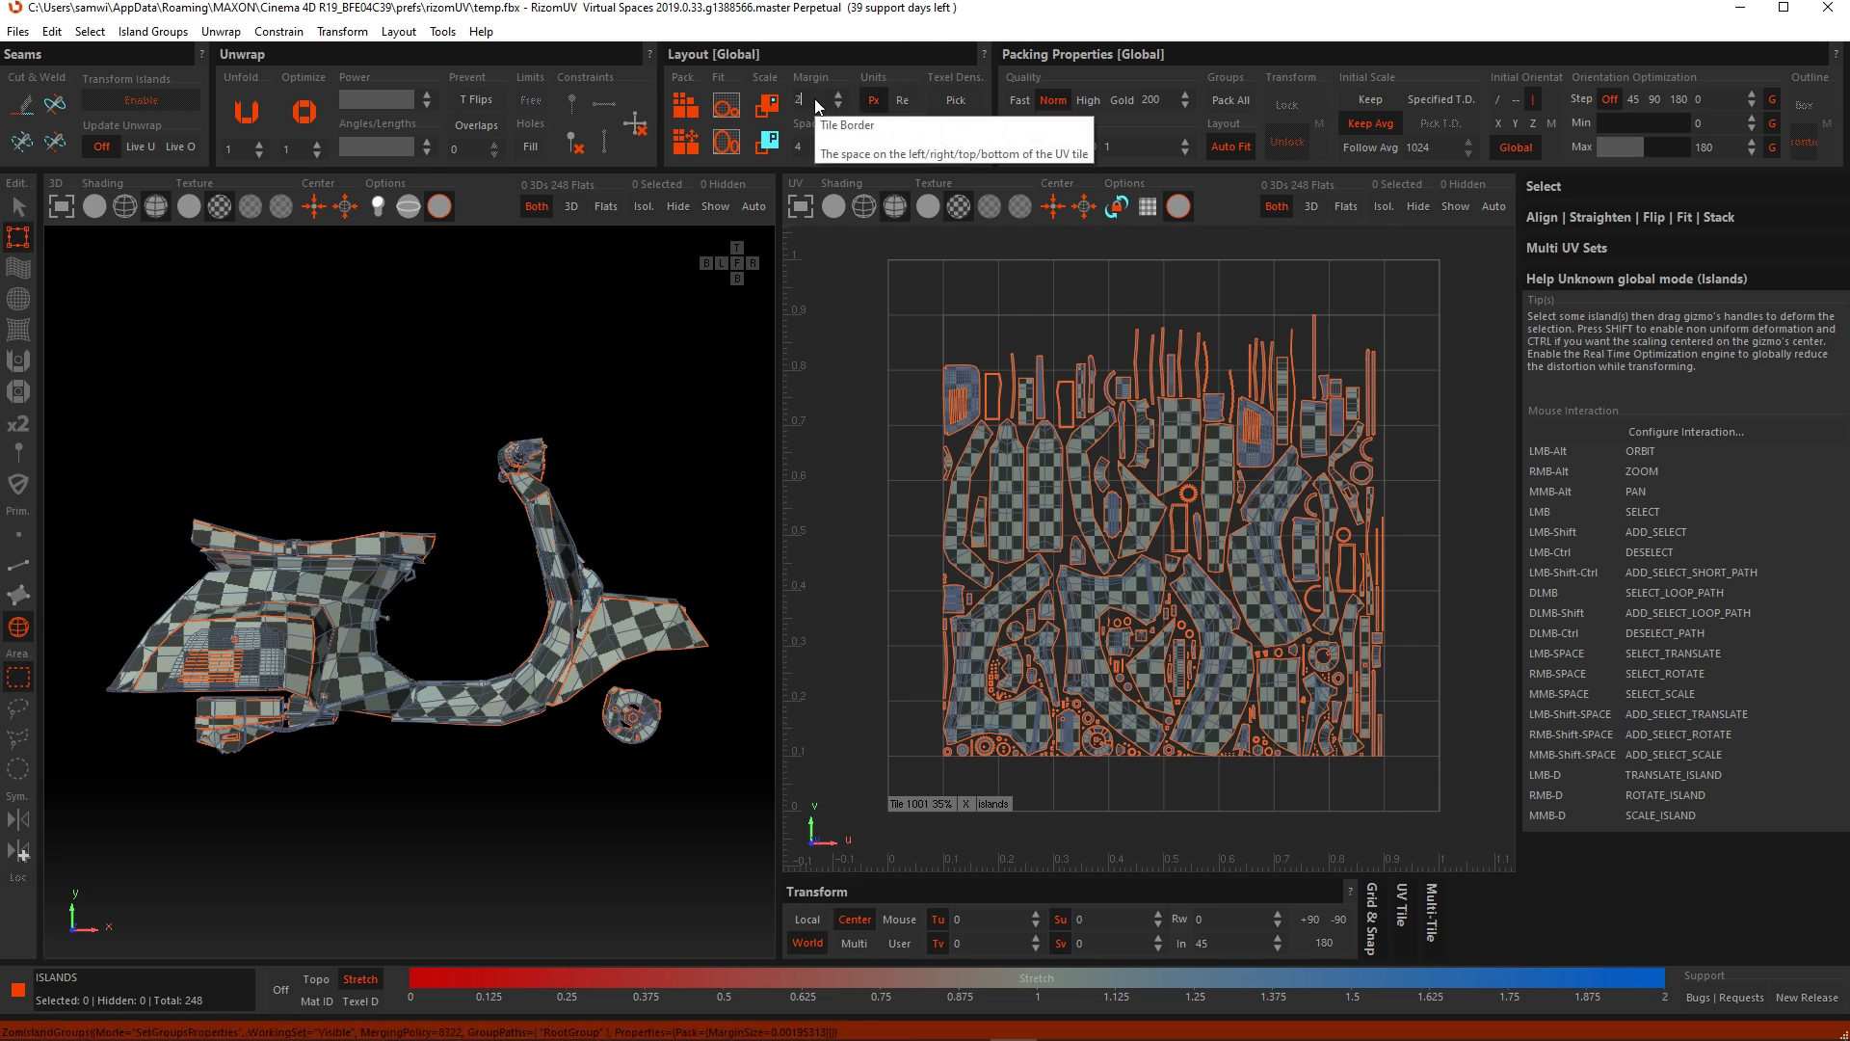
Step: Switch to the web browser and read the article on texel density in RizomUV, down to the section about texel density in packaging
scroll(873, 368, "up", 3)
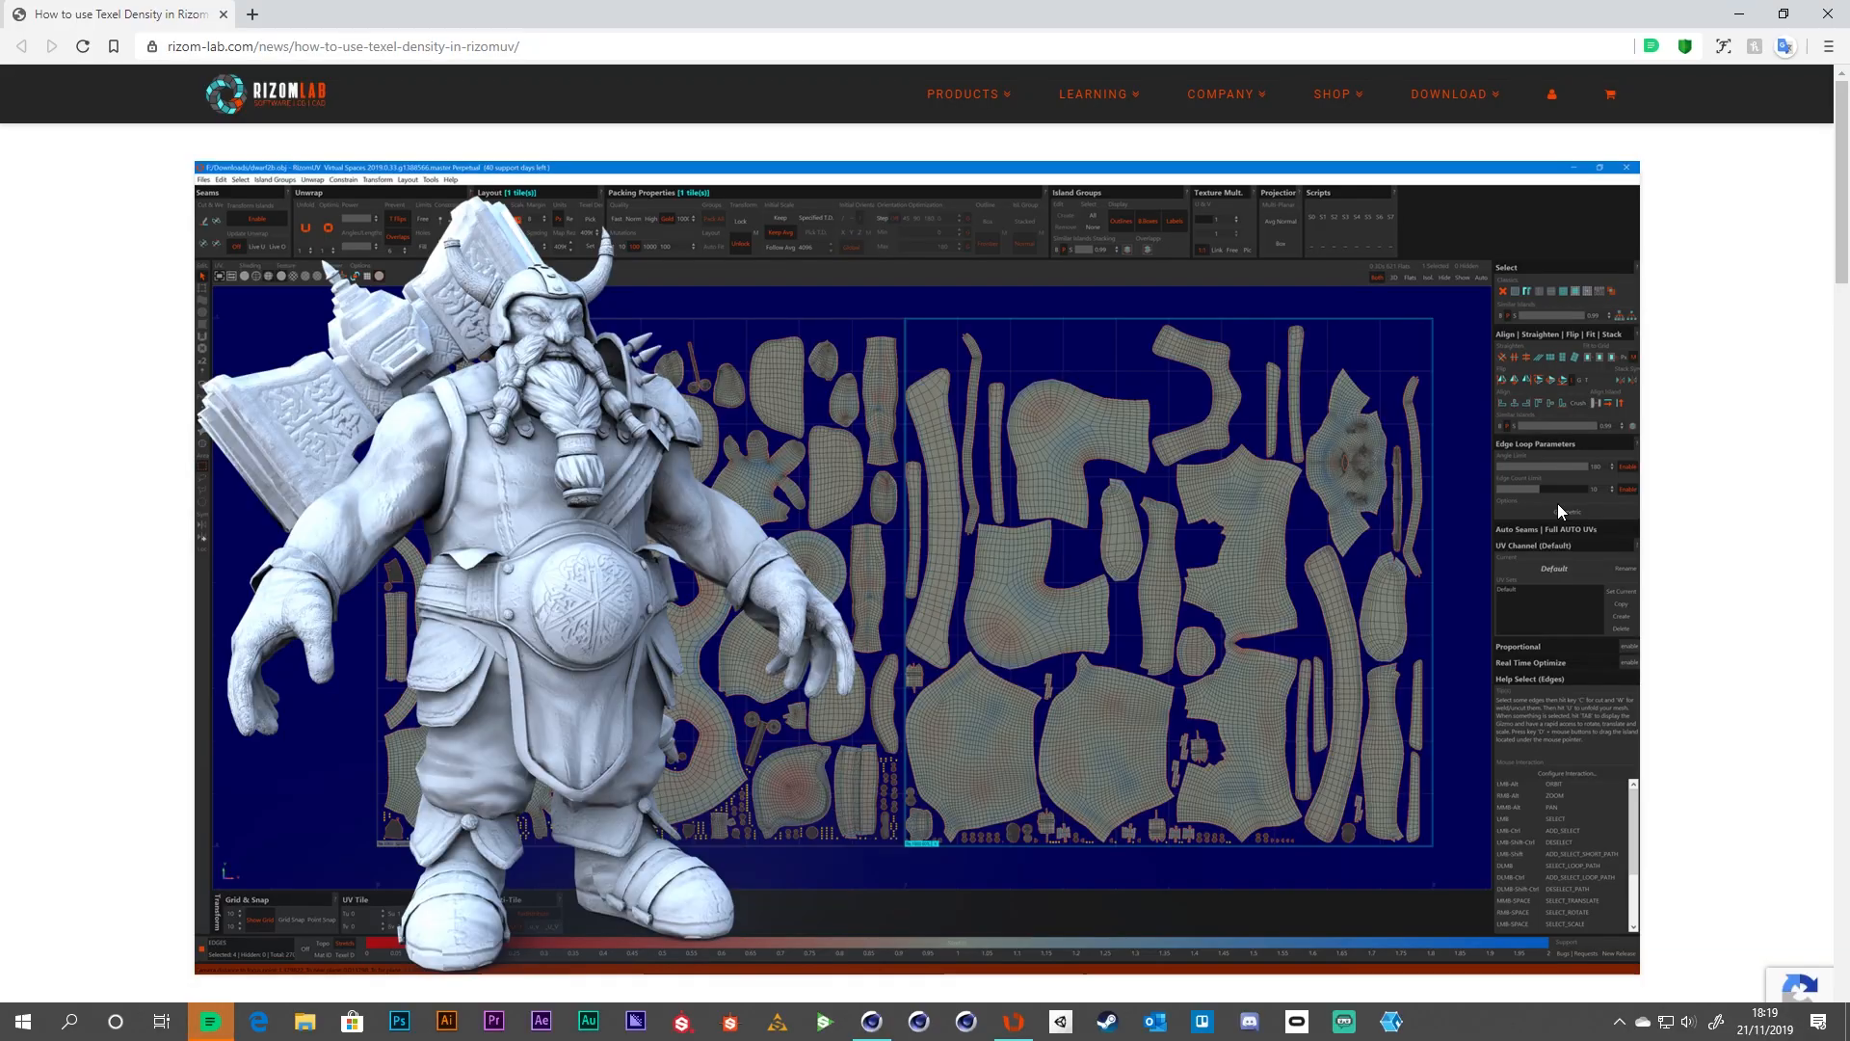
scroll(1557, 503, "down", 5)
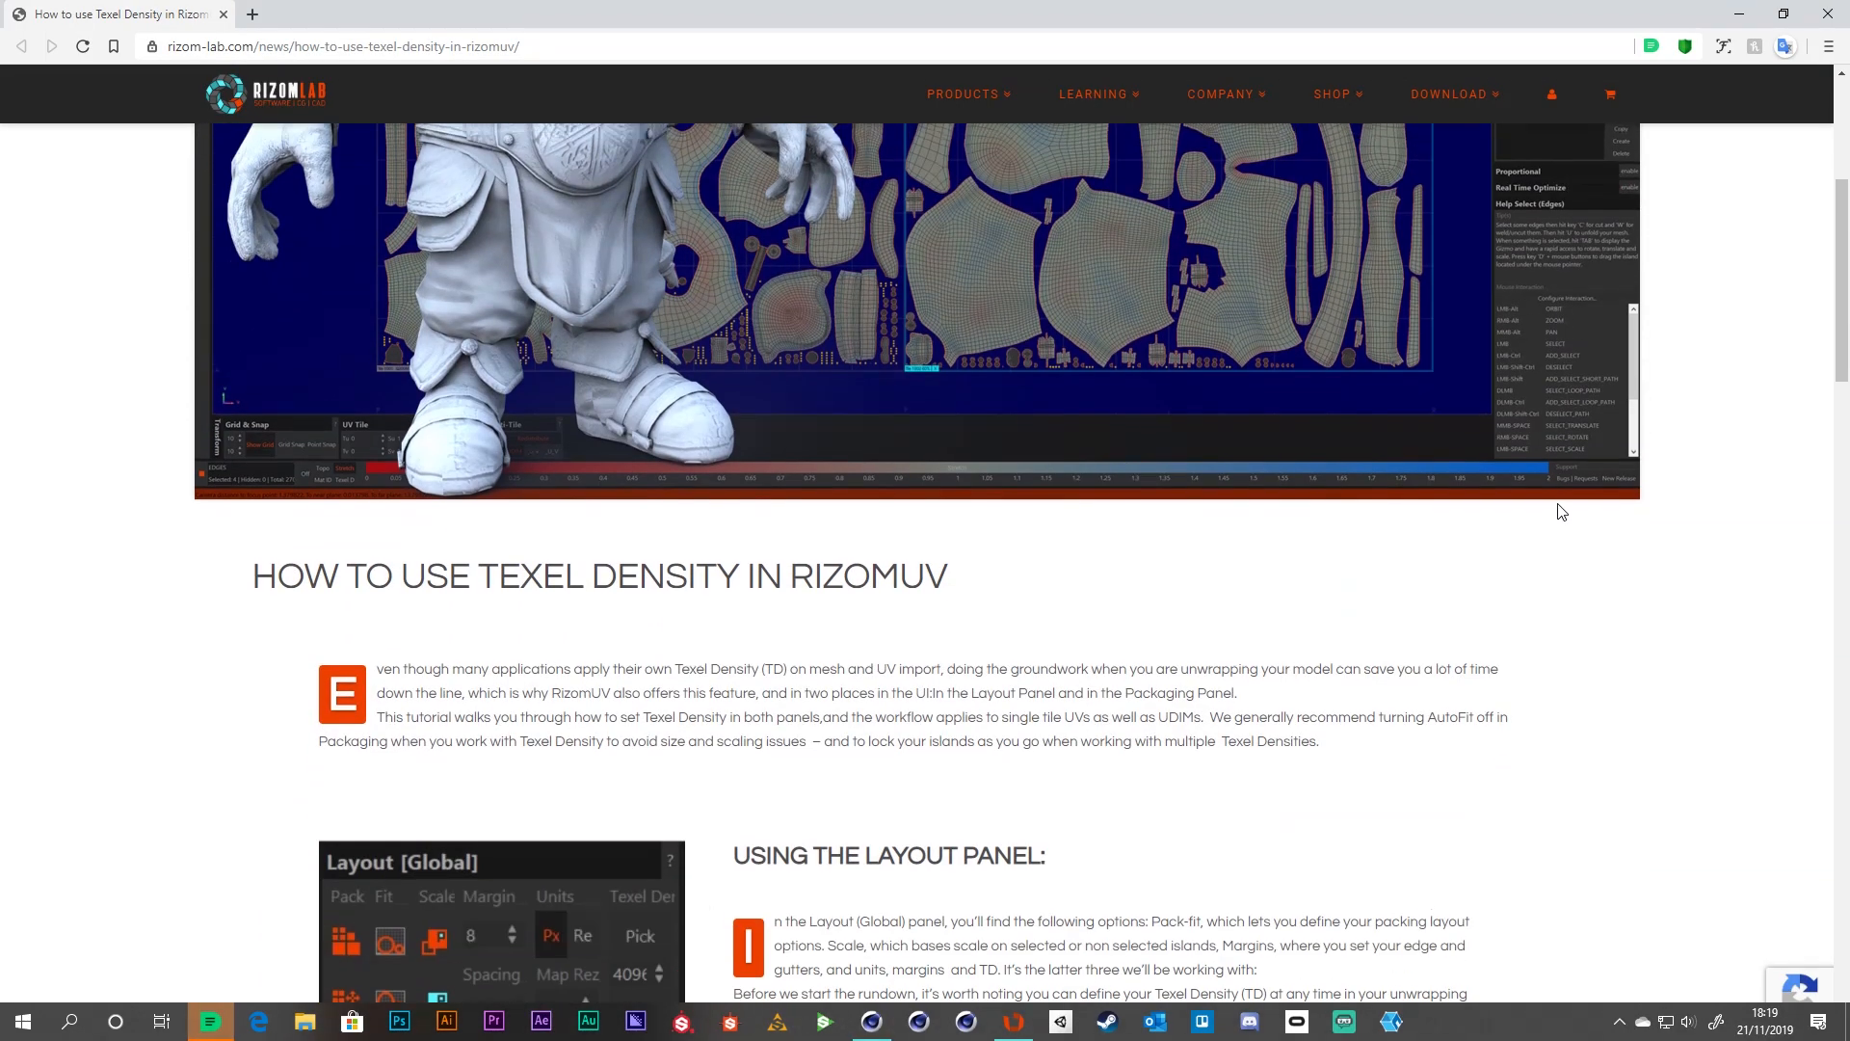
scroll(1562, 512, "down", 4)
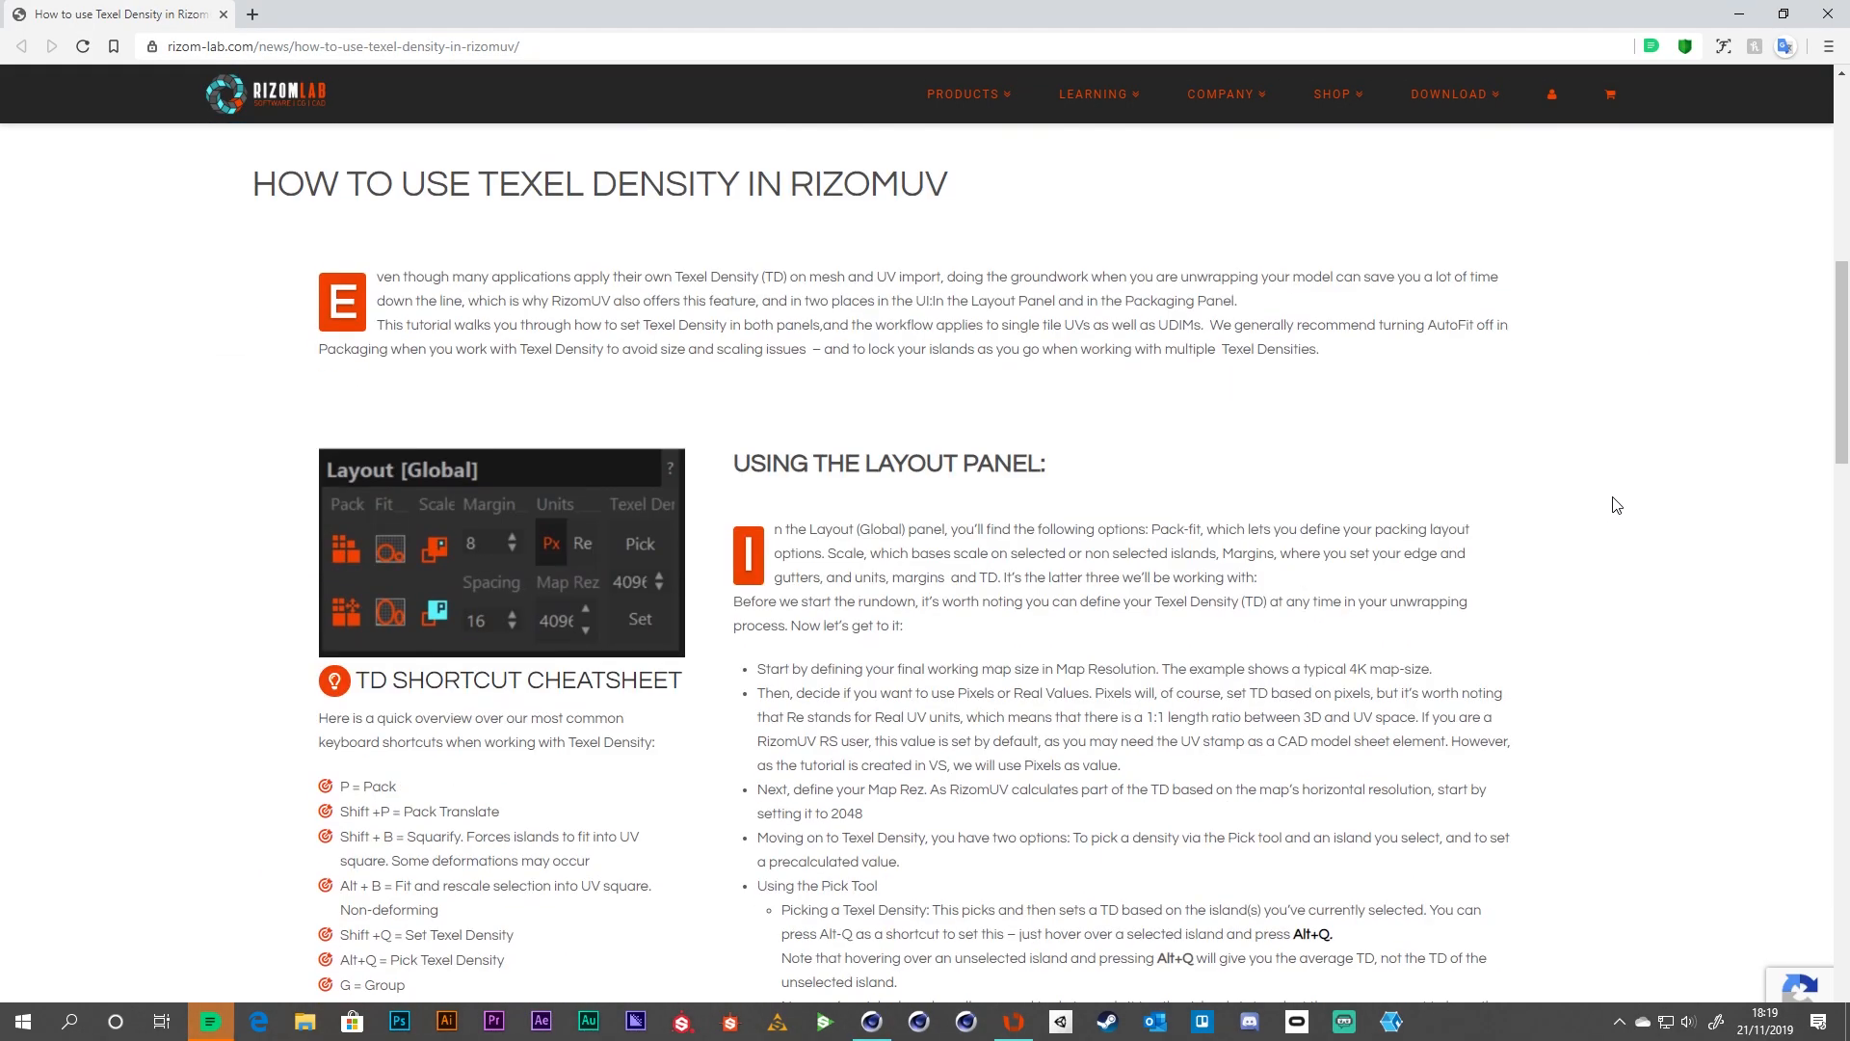
scroll(1616, 505, "down", 2)
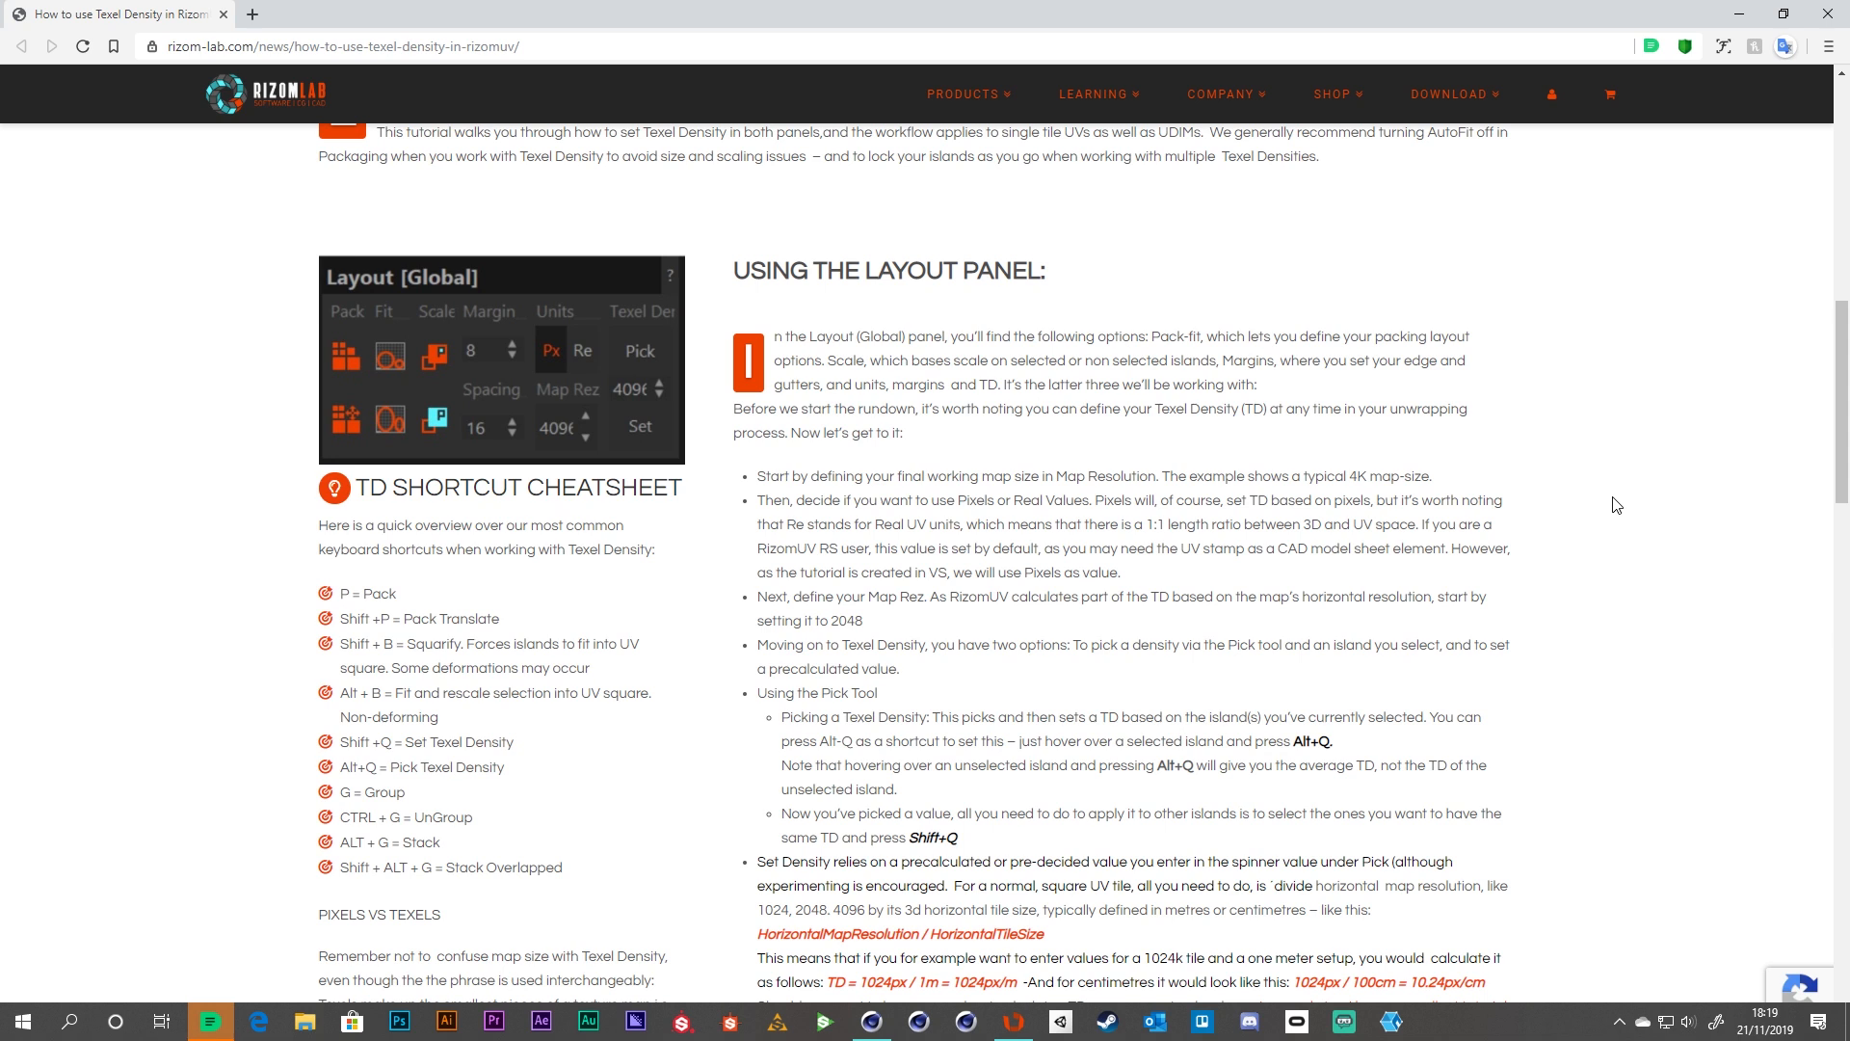
scroll(1616, 505, "down", 6)
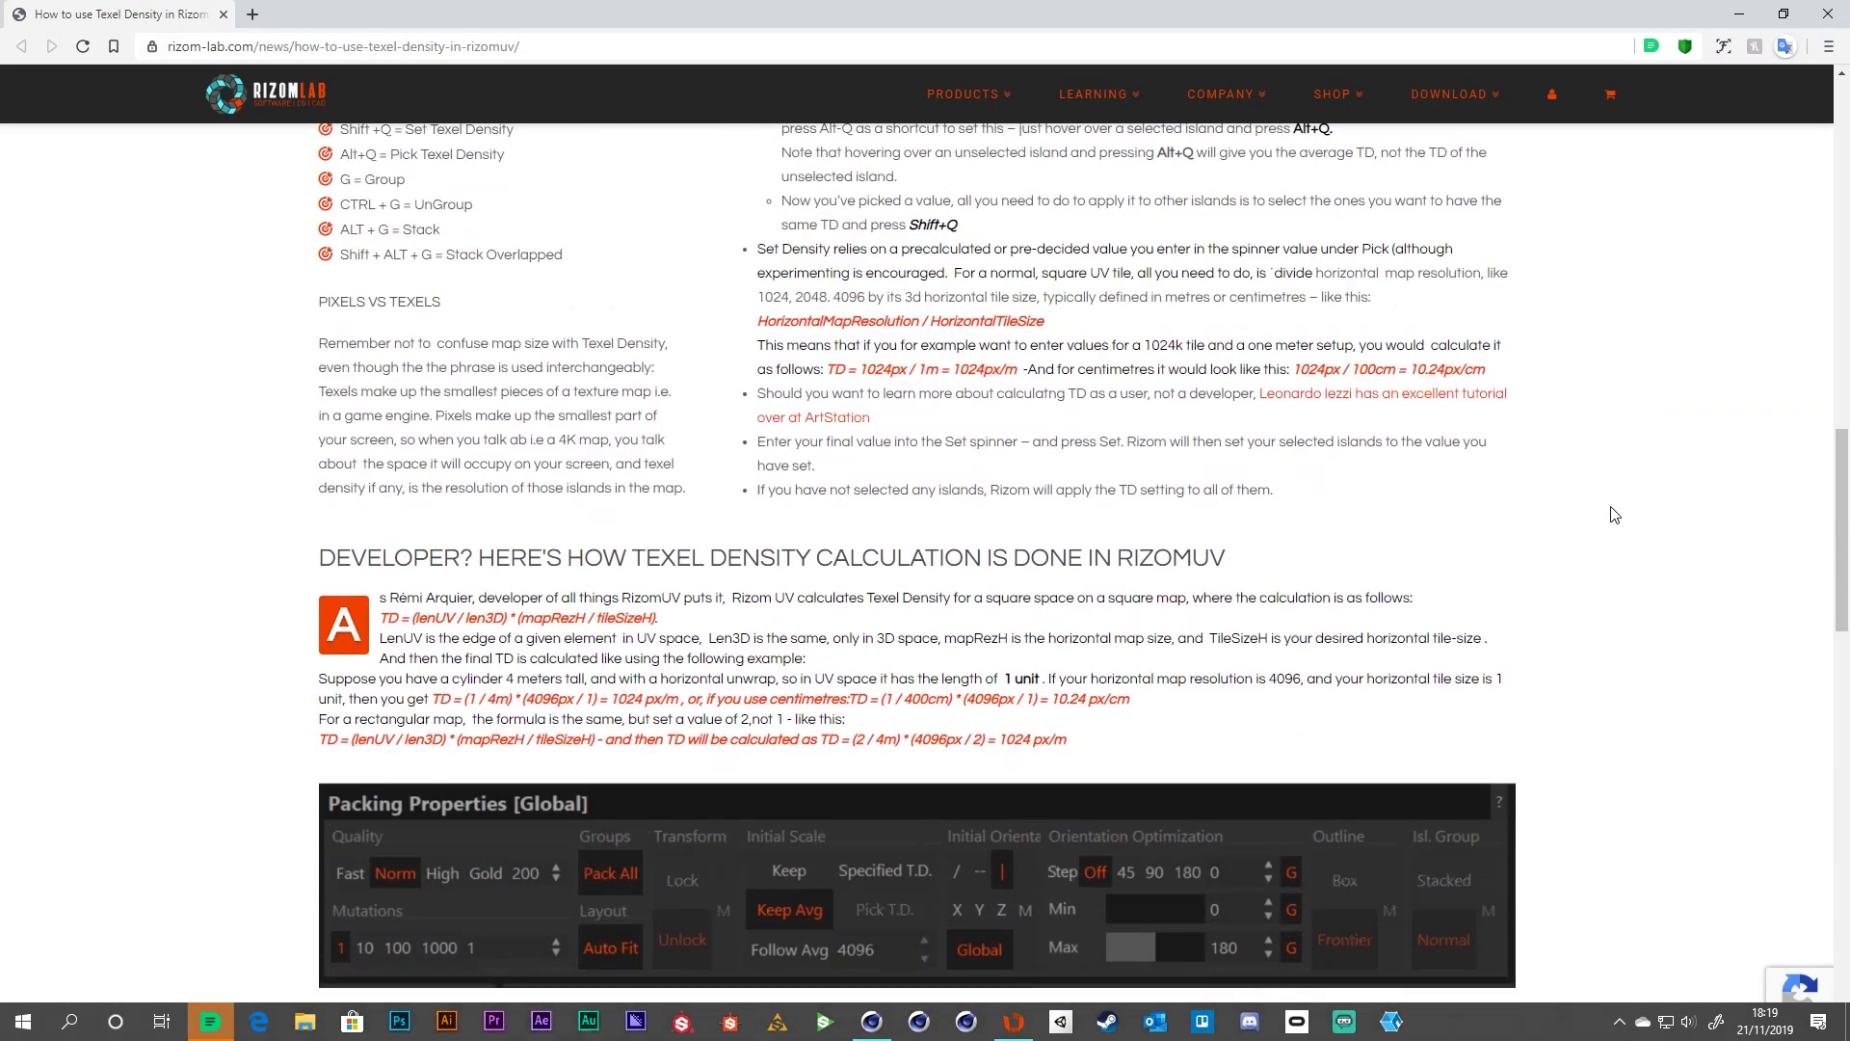
scroll(1616, 515, "down", 2)
scroll(1634, 517, "down", 4)
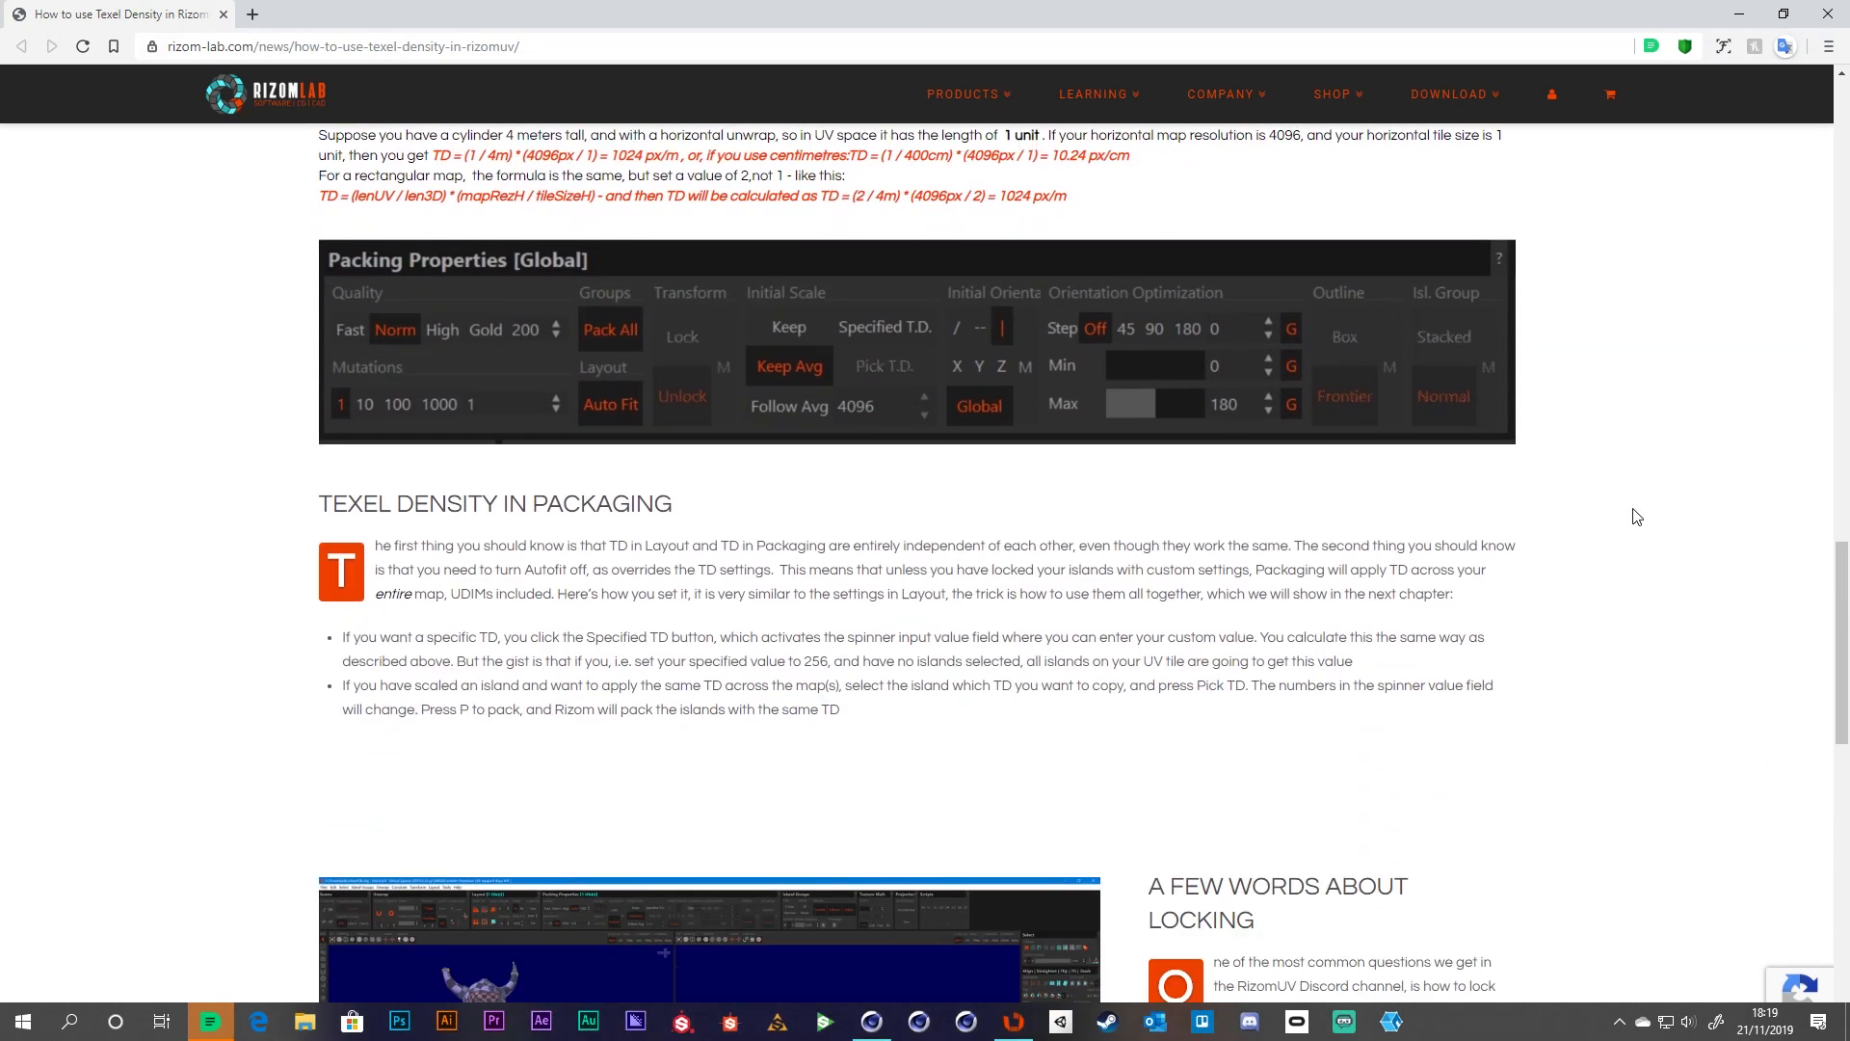
Step: Read the article's remaining sections on locking islands and on using different texel density settings together
scroll(1636, 516, "down", 5)
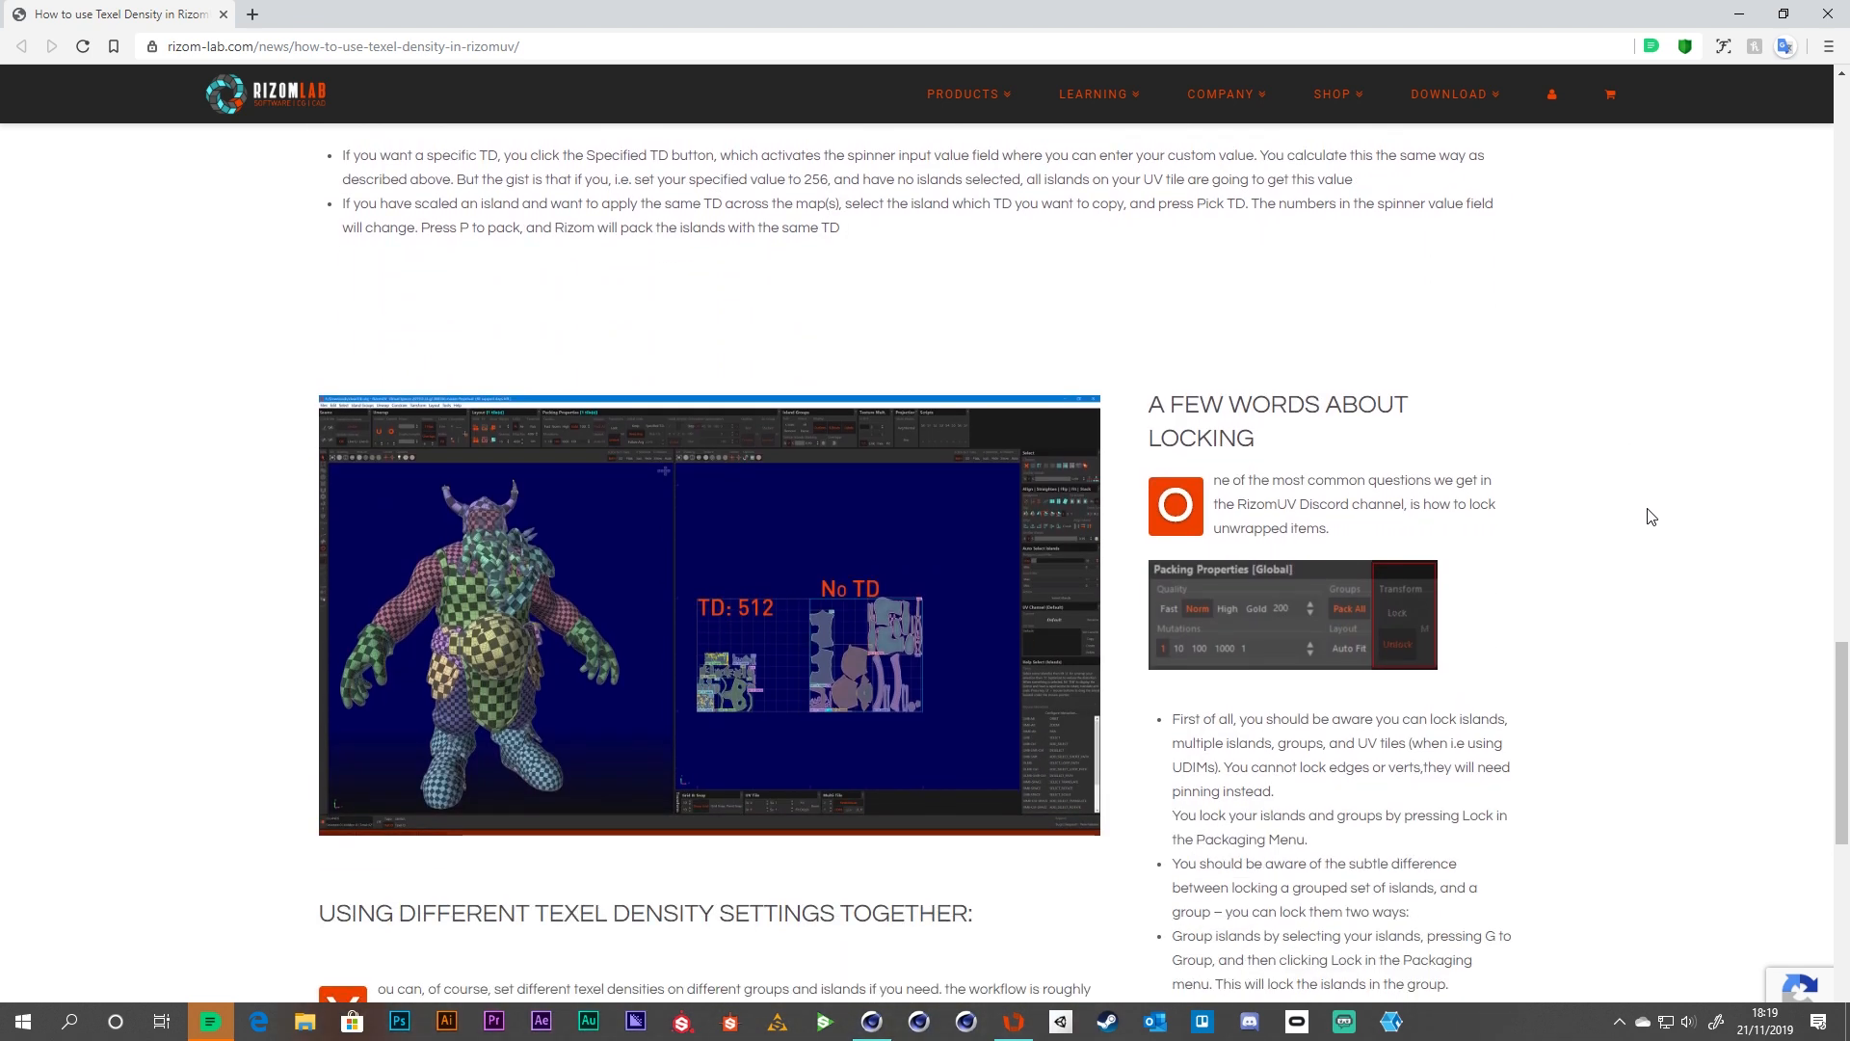
scroll(1648, 517, "down", 4)
scroll(1691, 515, "down", 4)
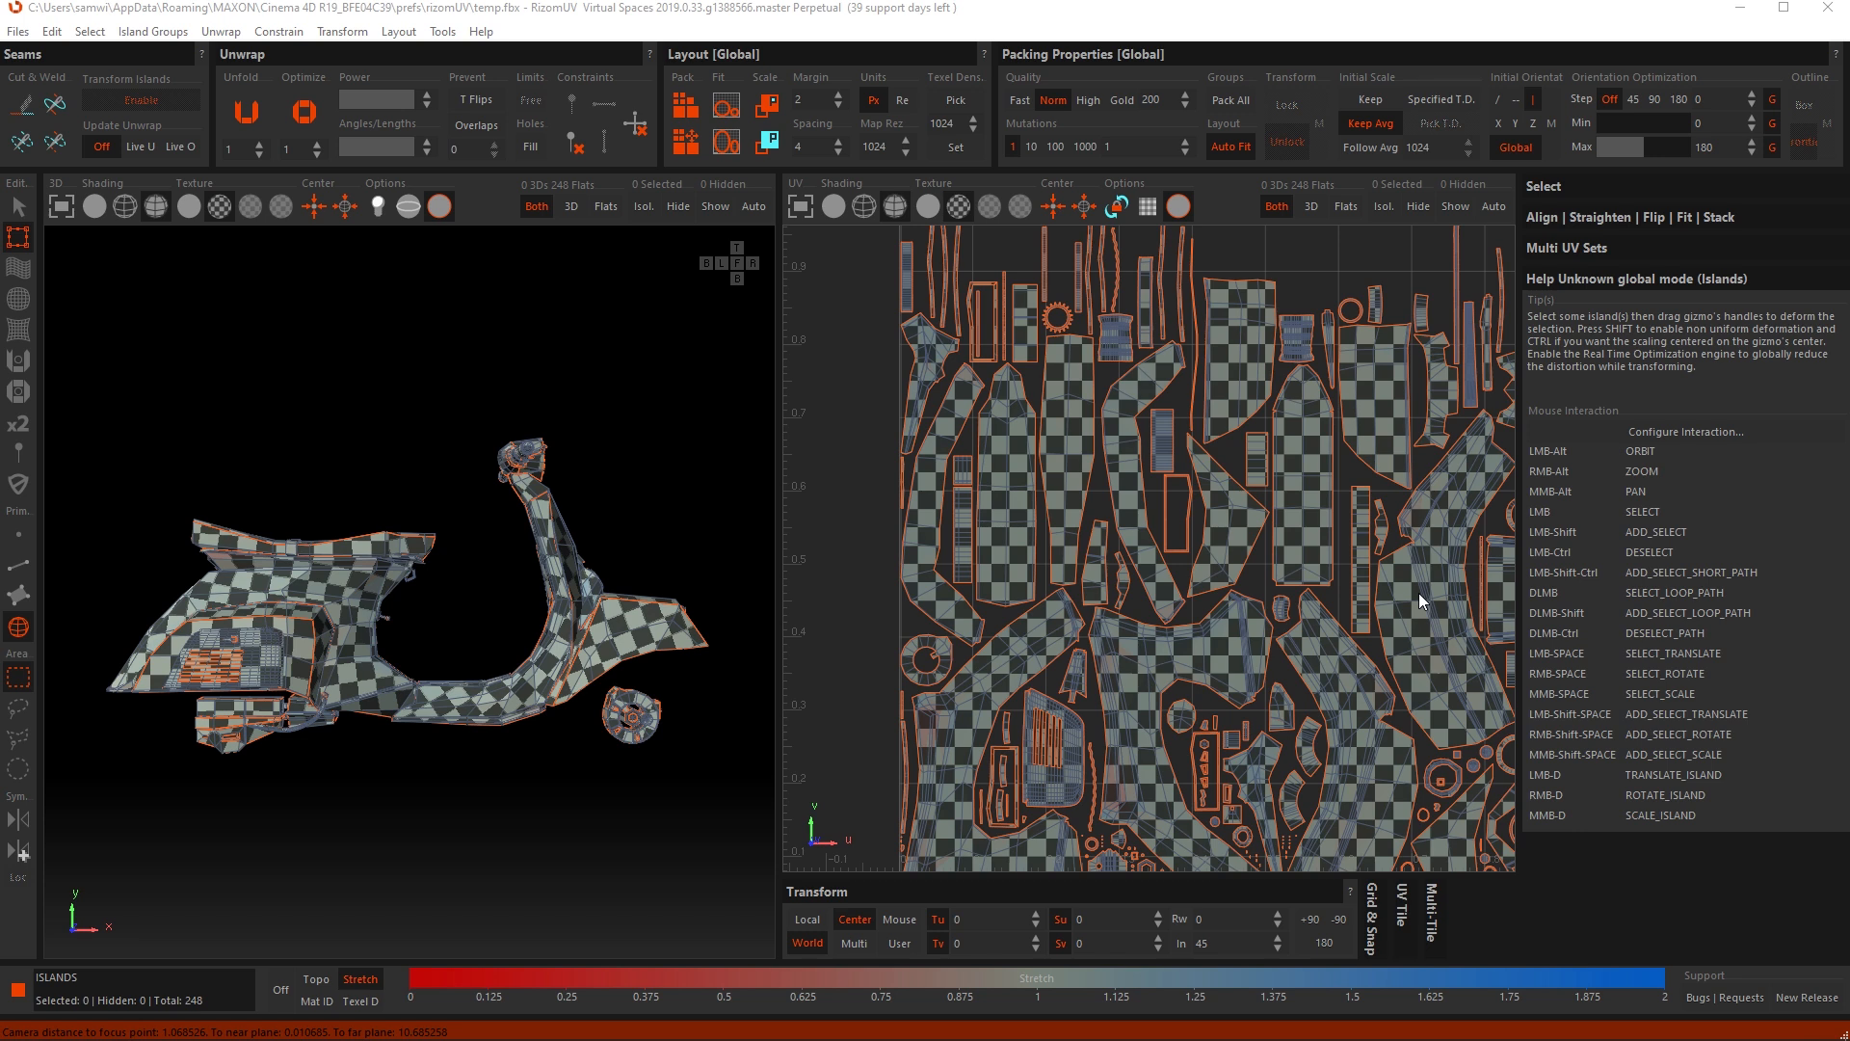
Step: Select all the islands in the UV tile and scale them down together to about half size in the tile's lower-left quarter
scroll(1169, 591, "down", 3)
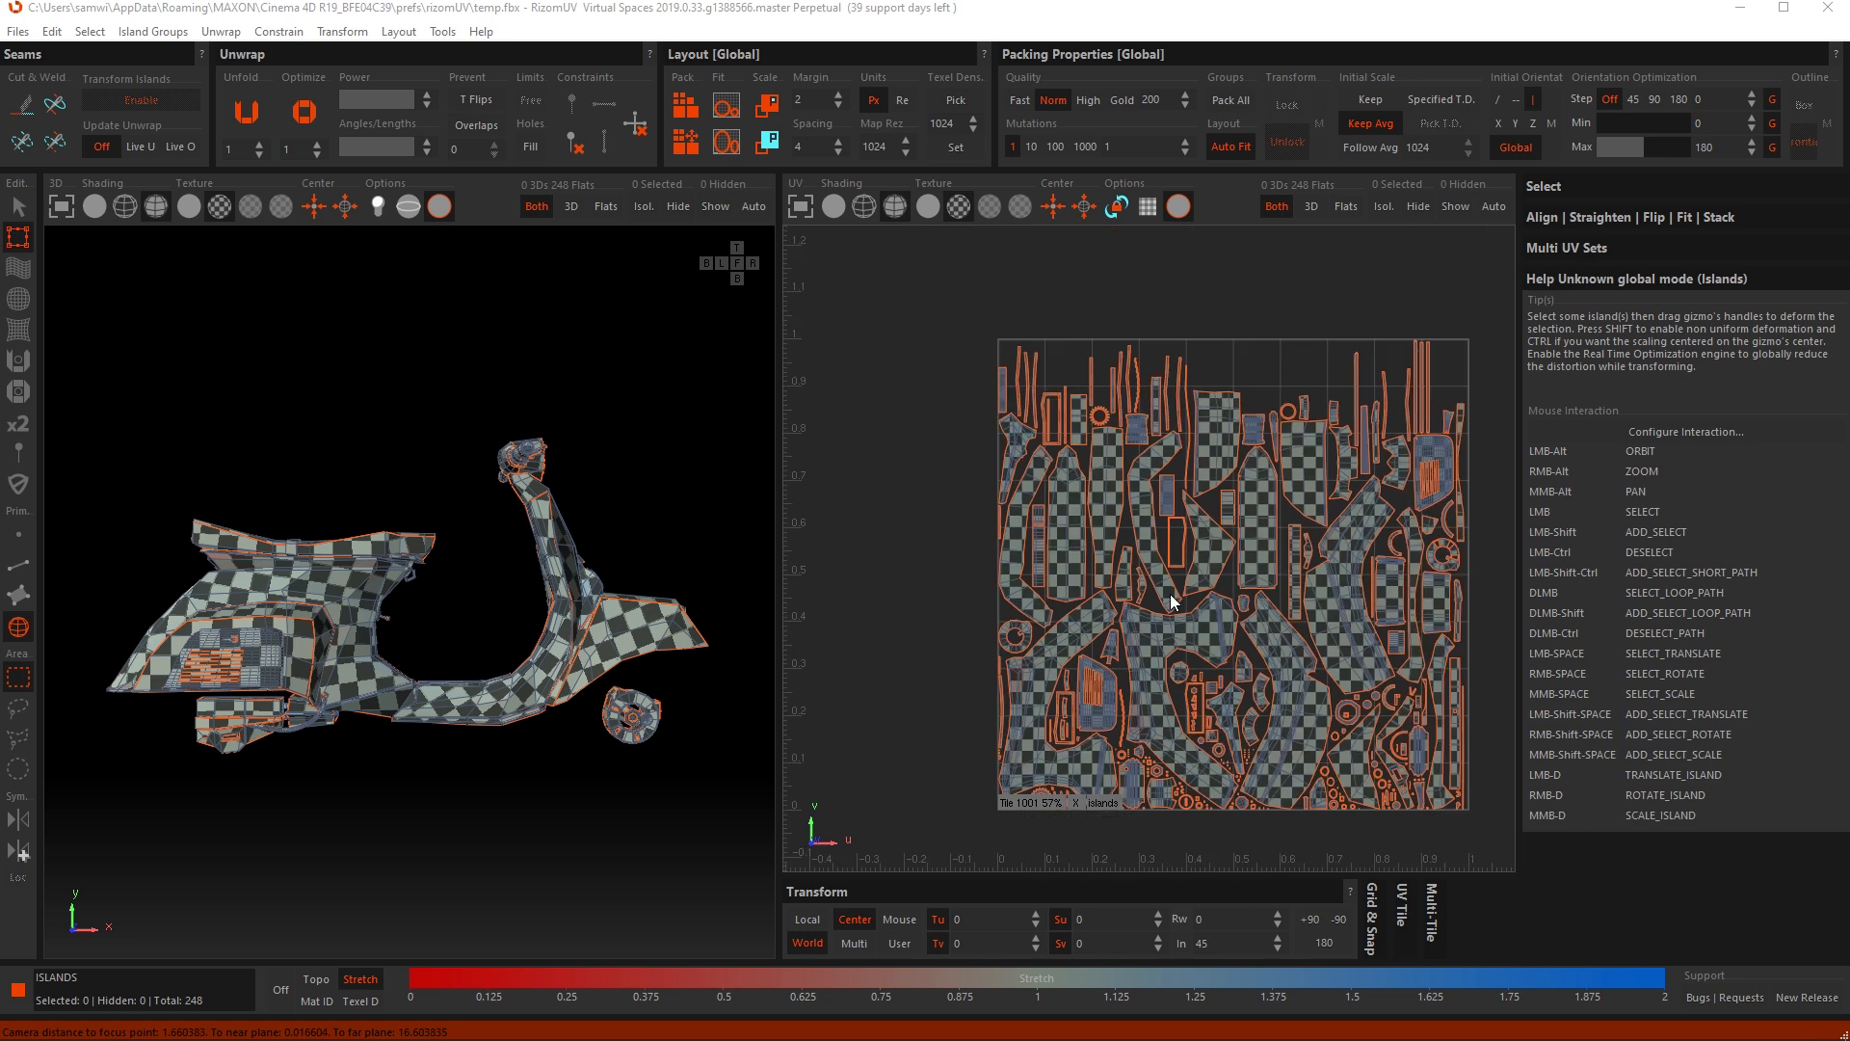
middle_click_drag(1136, 584, 1177, 584, "alt")
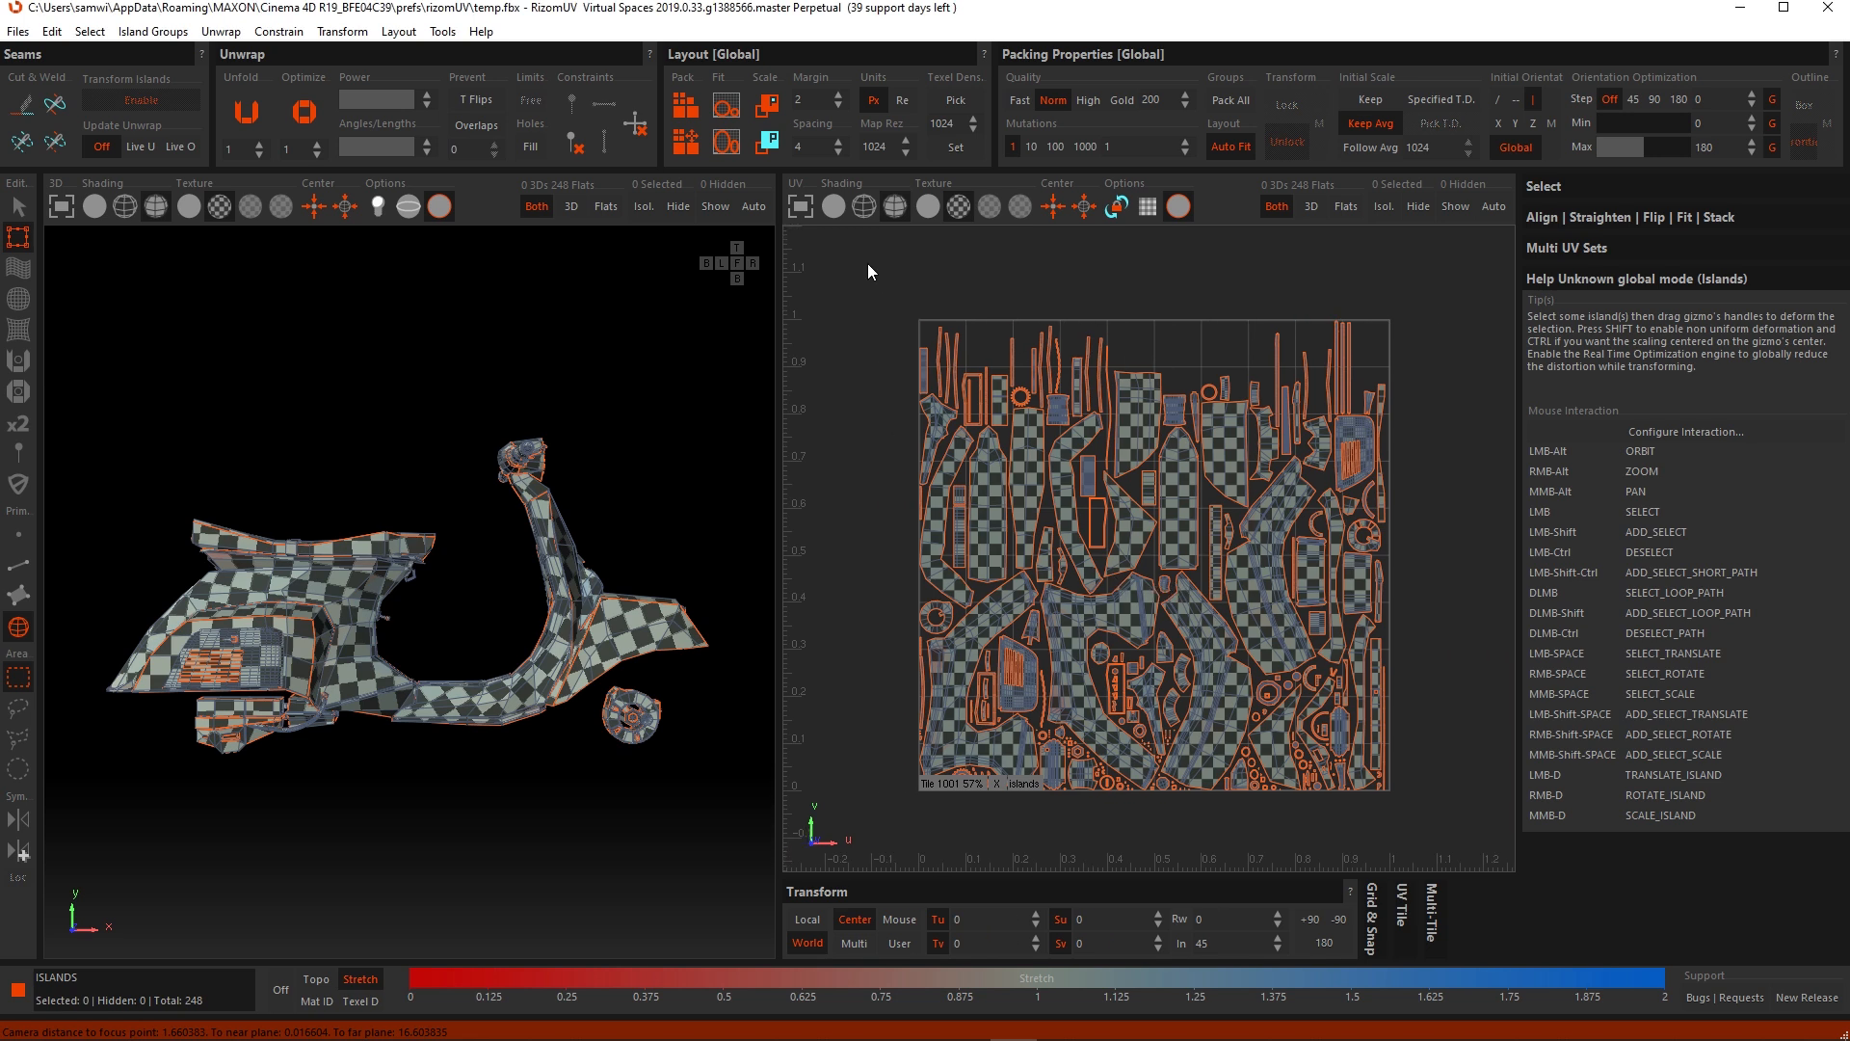
left_click_drag(867, 263, 1404, 815)
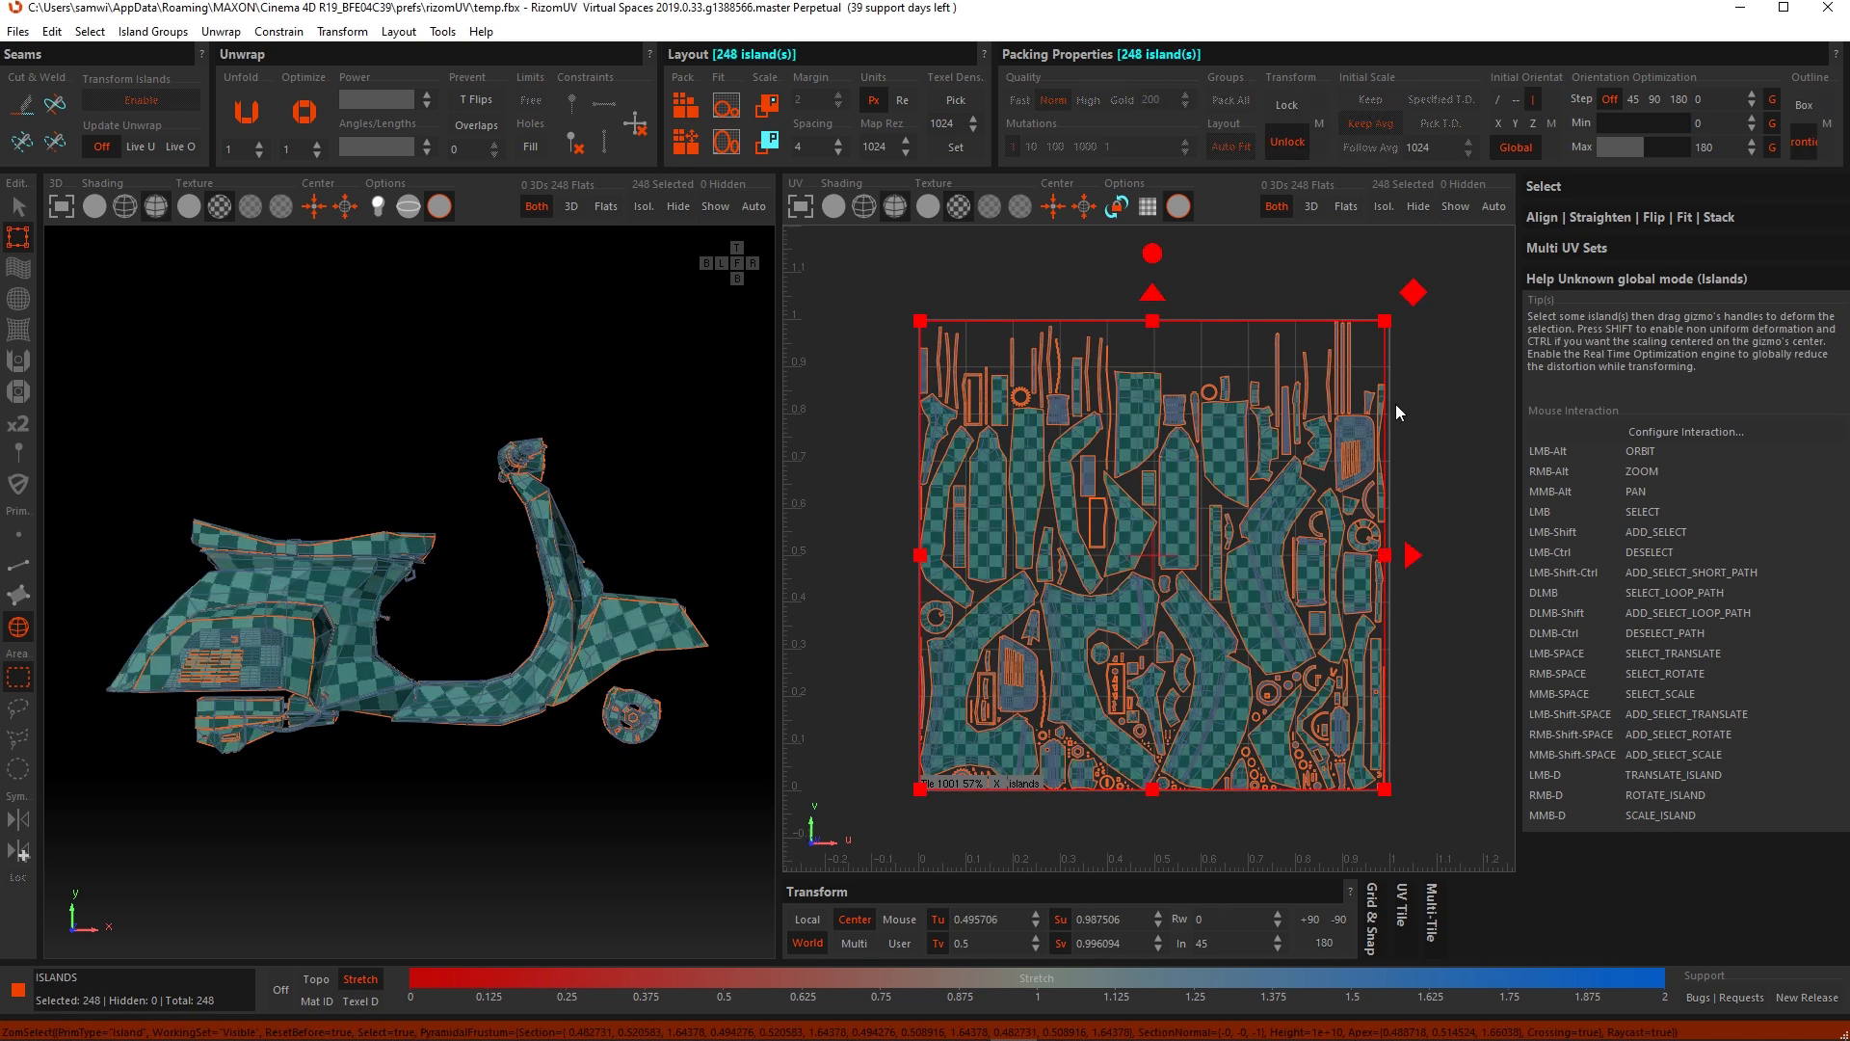
left_click_drag(1388, 330, 1282, 441)
left_click_drag(1192, 551, 1166, 576)
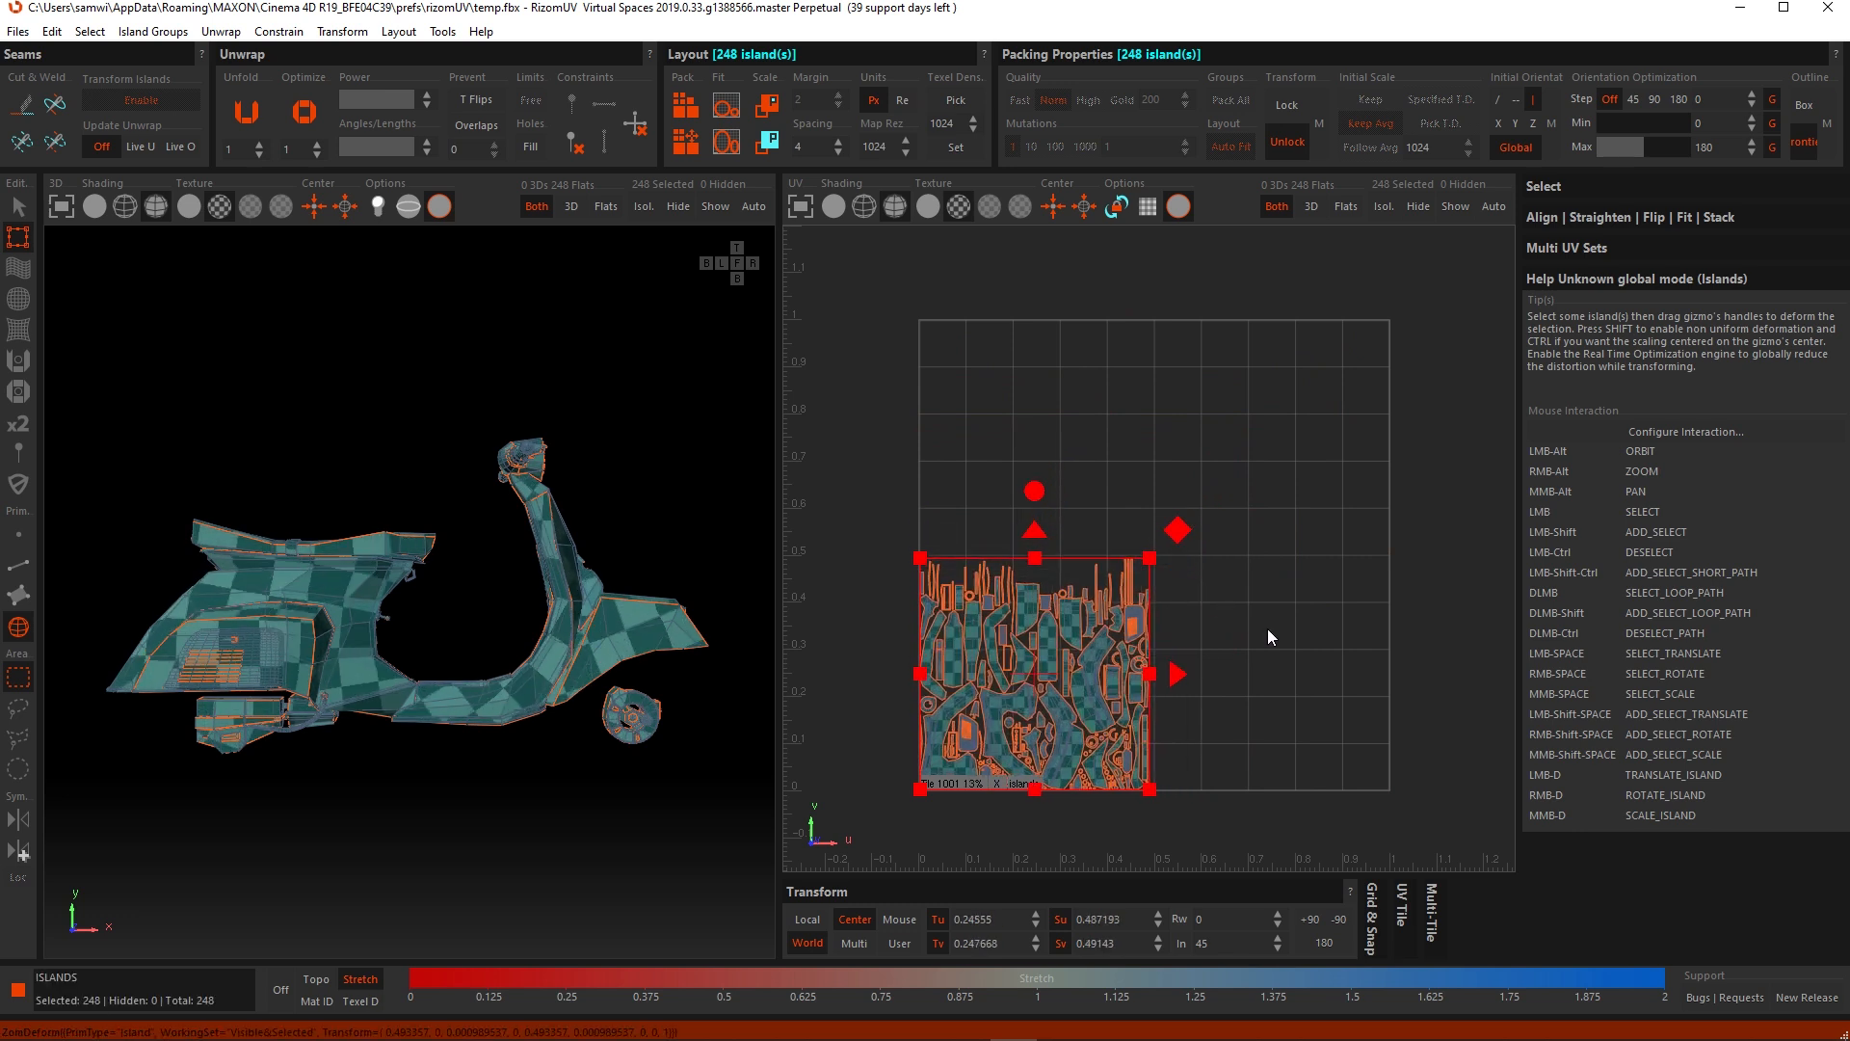
left_click(1283, 696)
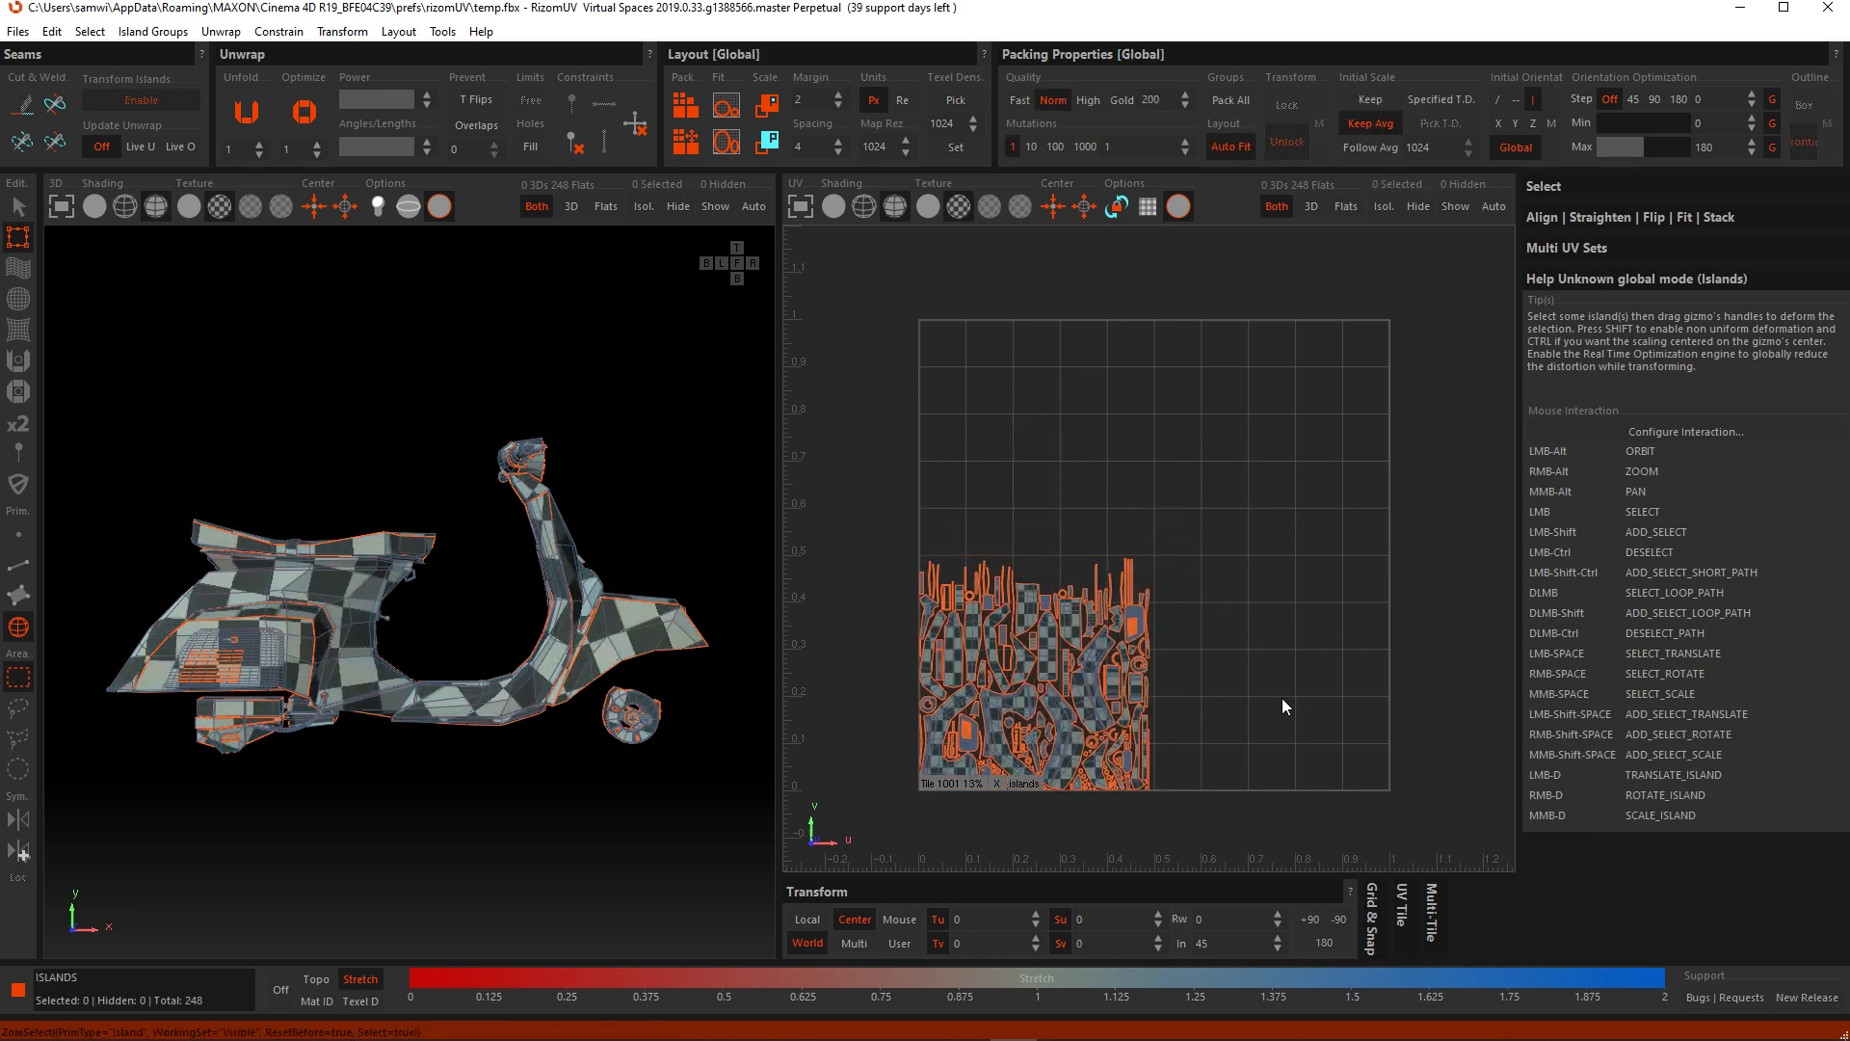
Step: Move the scooter's curved leg-shield island into the empty area and enlarge it to about 0.31 by 0.75 UV units
left_click(1091, 707)
left_click_drag(1146, 689, 1334, 680)
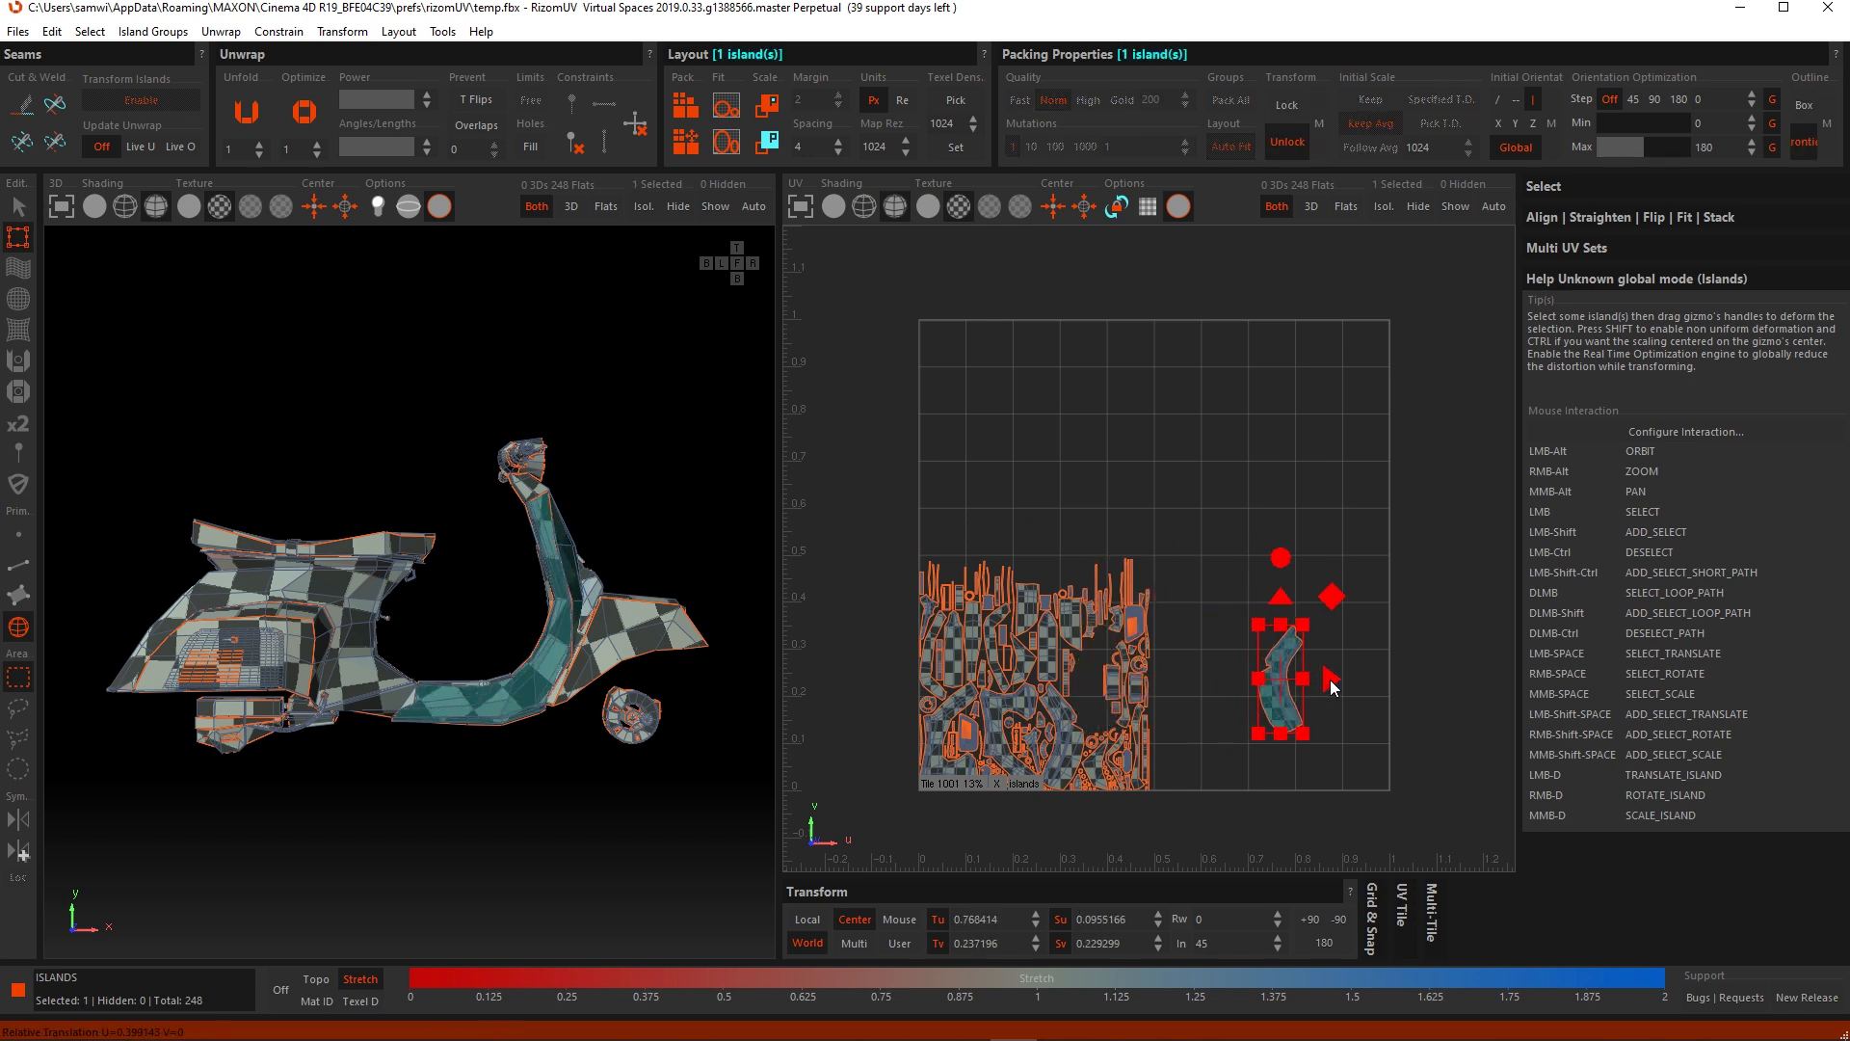
left_click(1285, 430)
left_click(1288, 628)
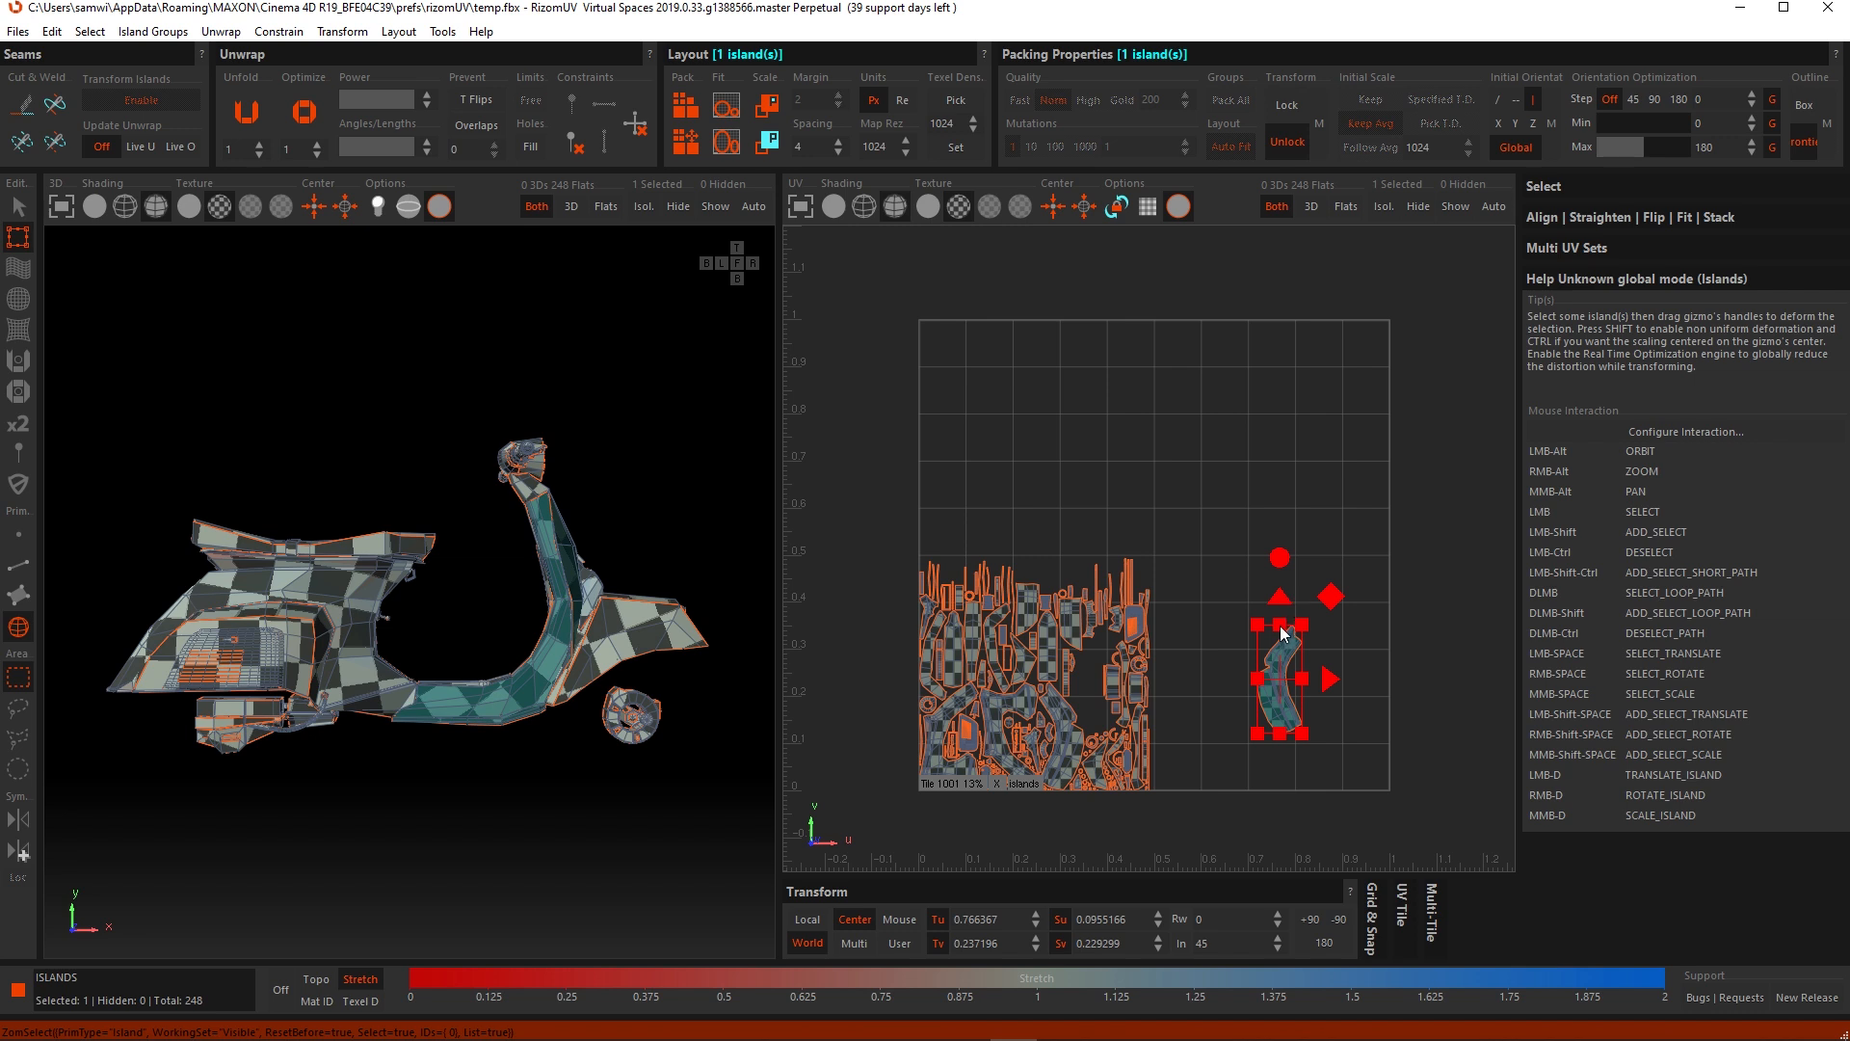
left_click_drag(1288, 626, 1260, 380)
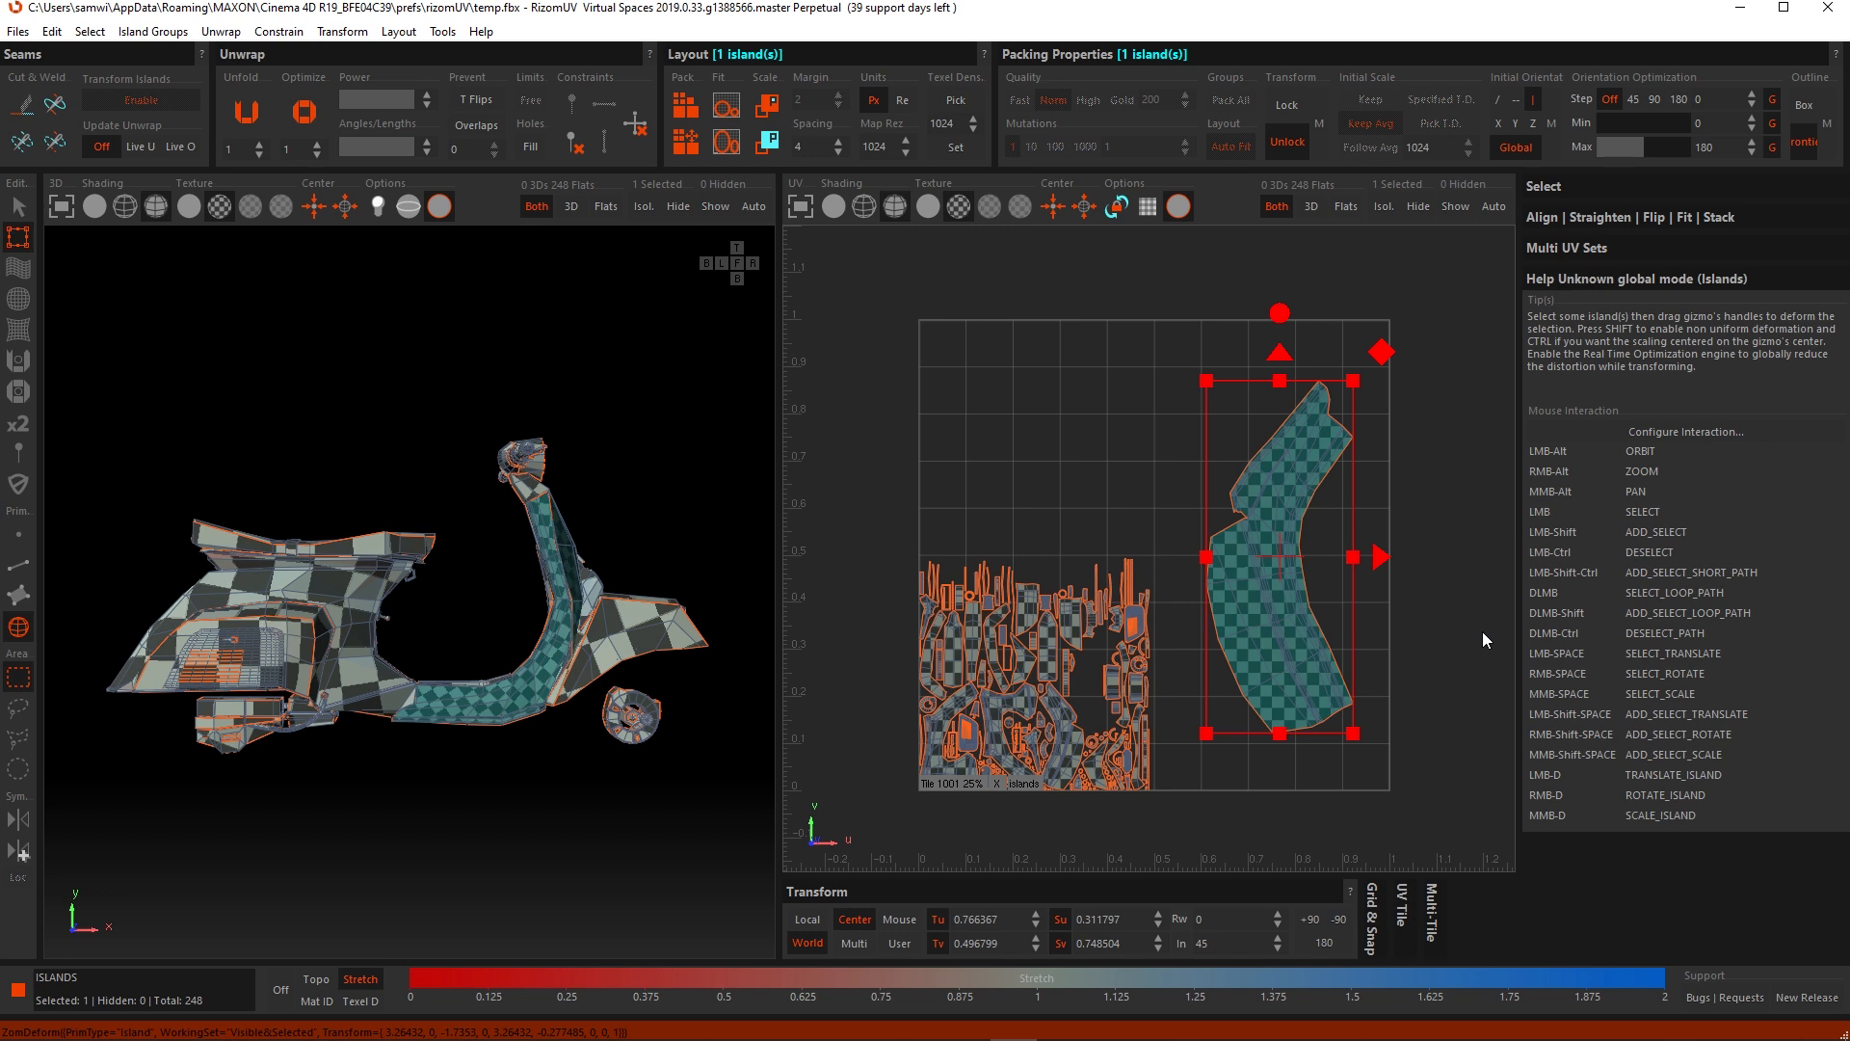
Step: Copy the enlarged island's texel density onto the rear body island, move that island upward, and repack all the islands
left_click(953, 99)
left_click(993, 723)
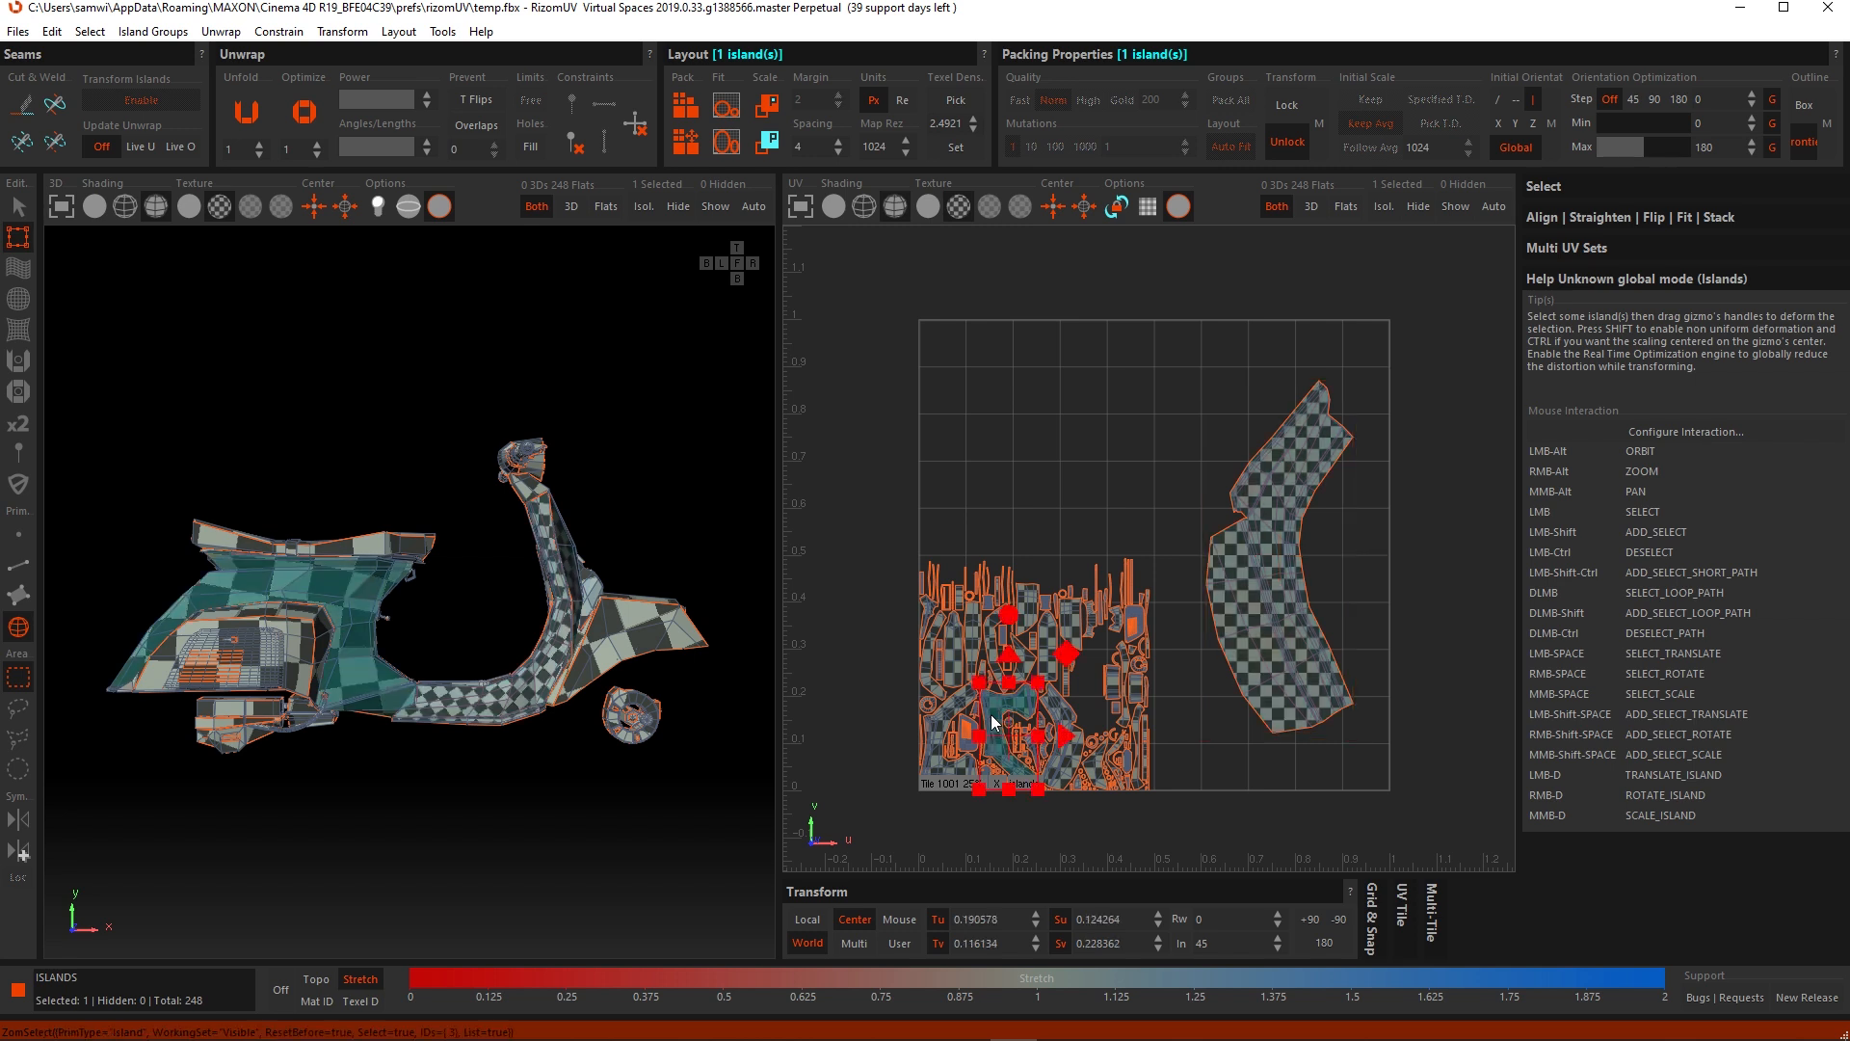
left_click(956, 154)
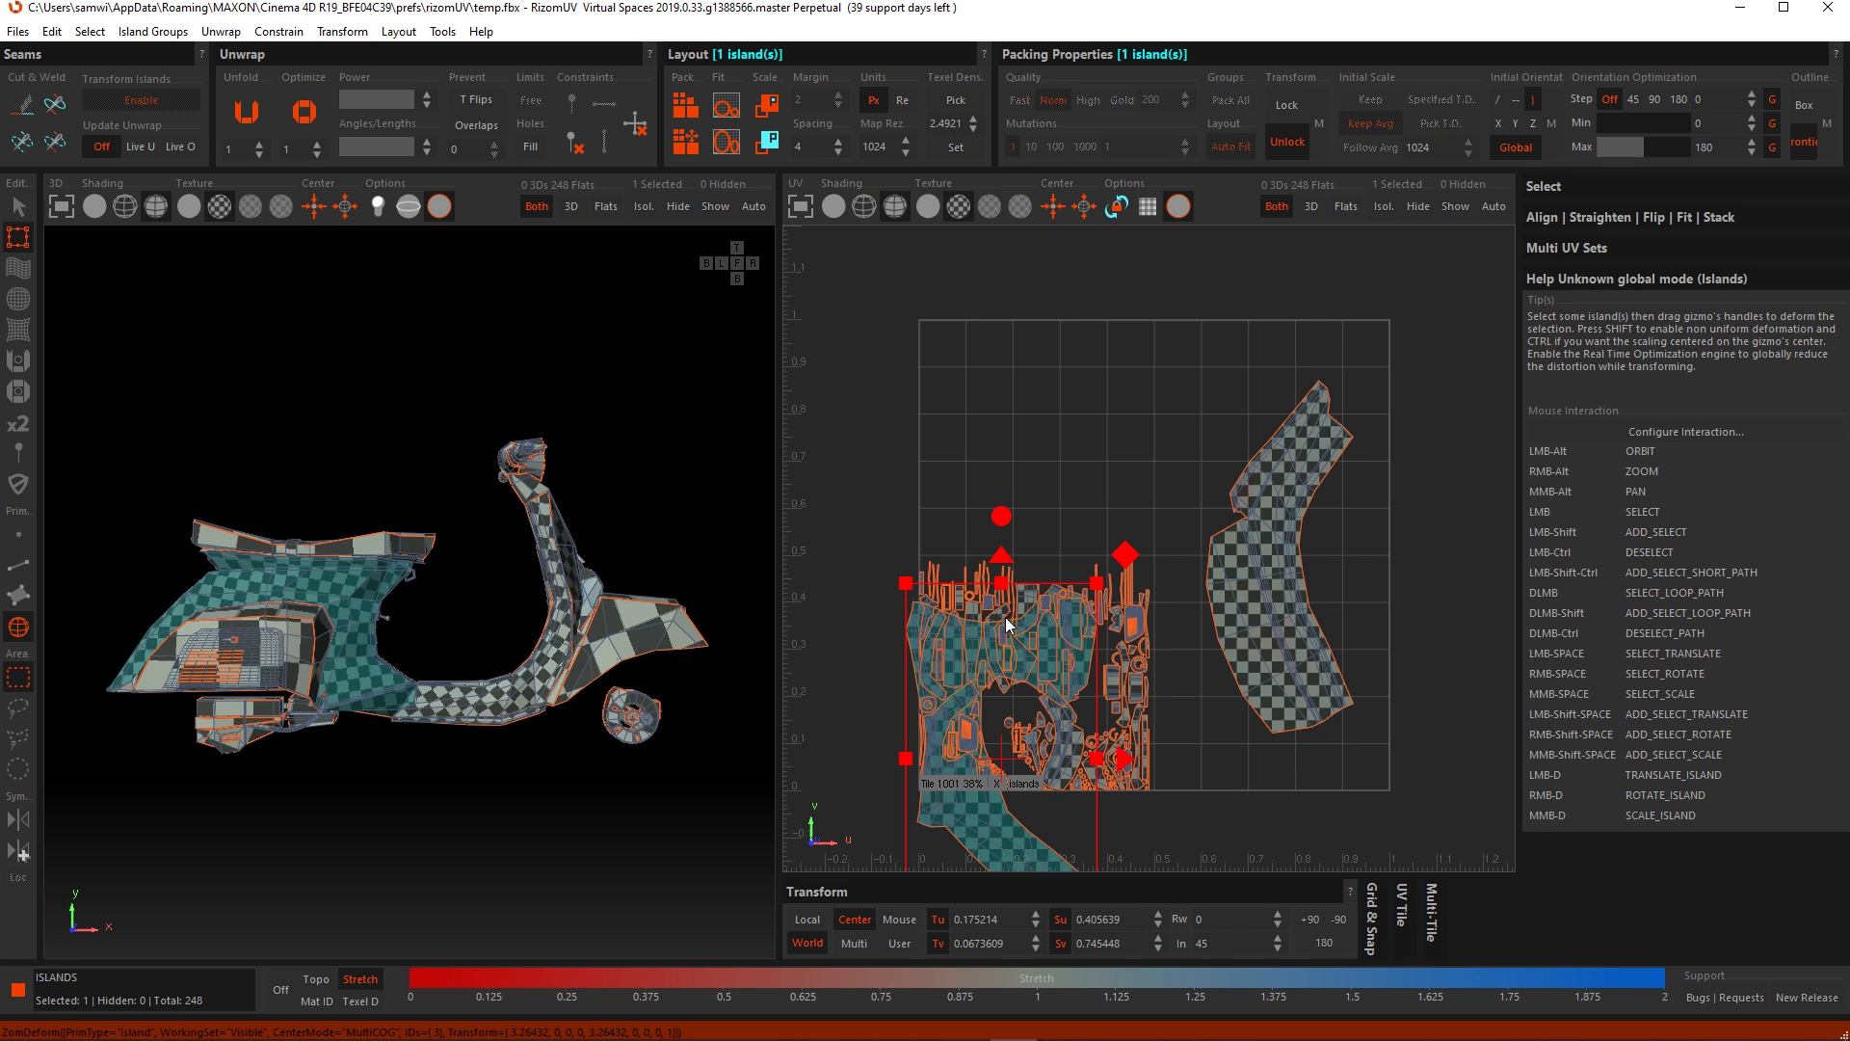
left_click_drag(998, 556, 1000, 320)
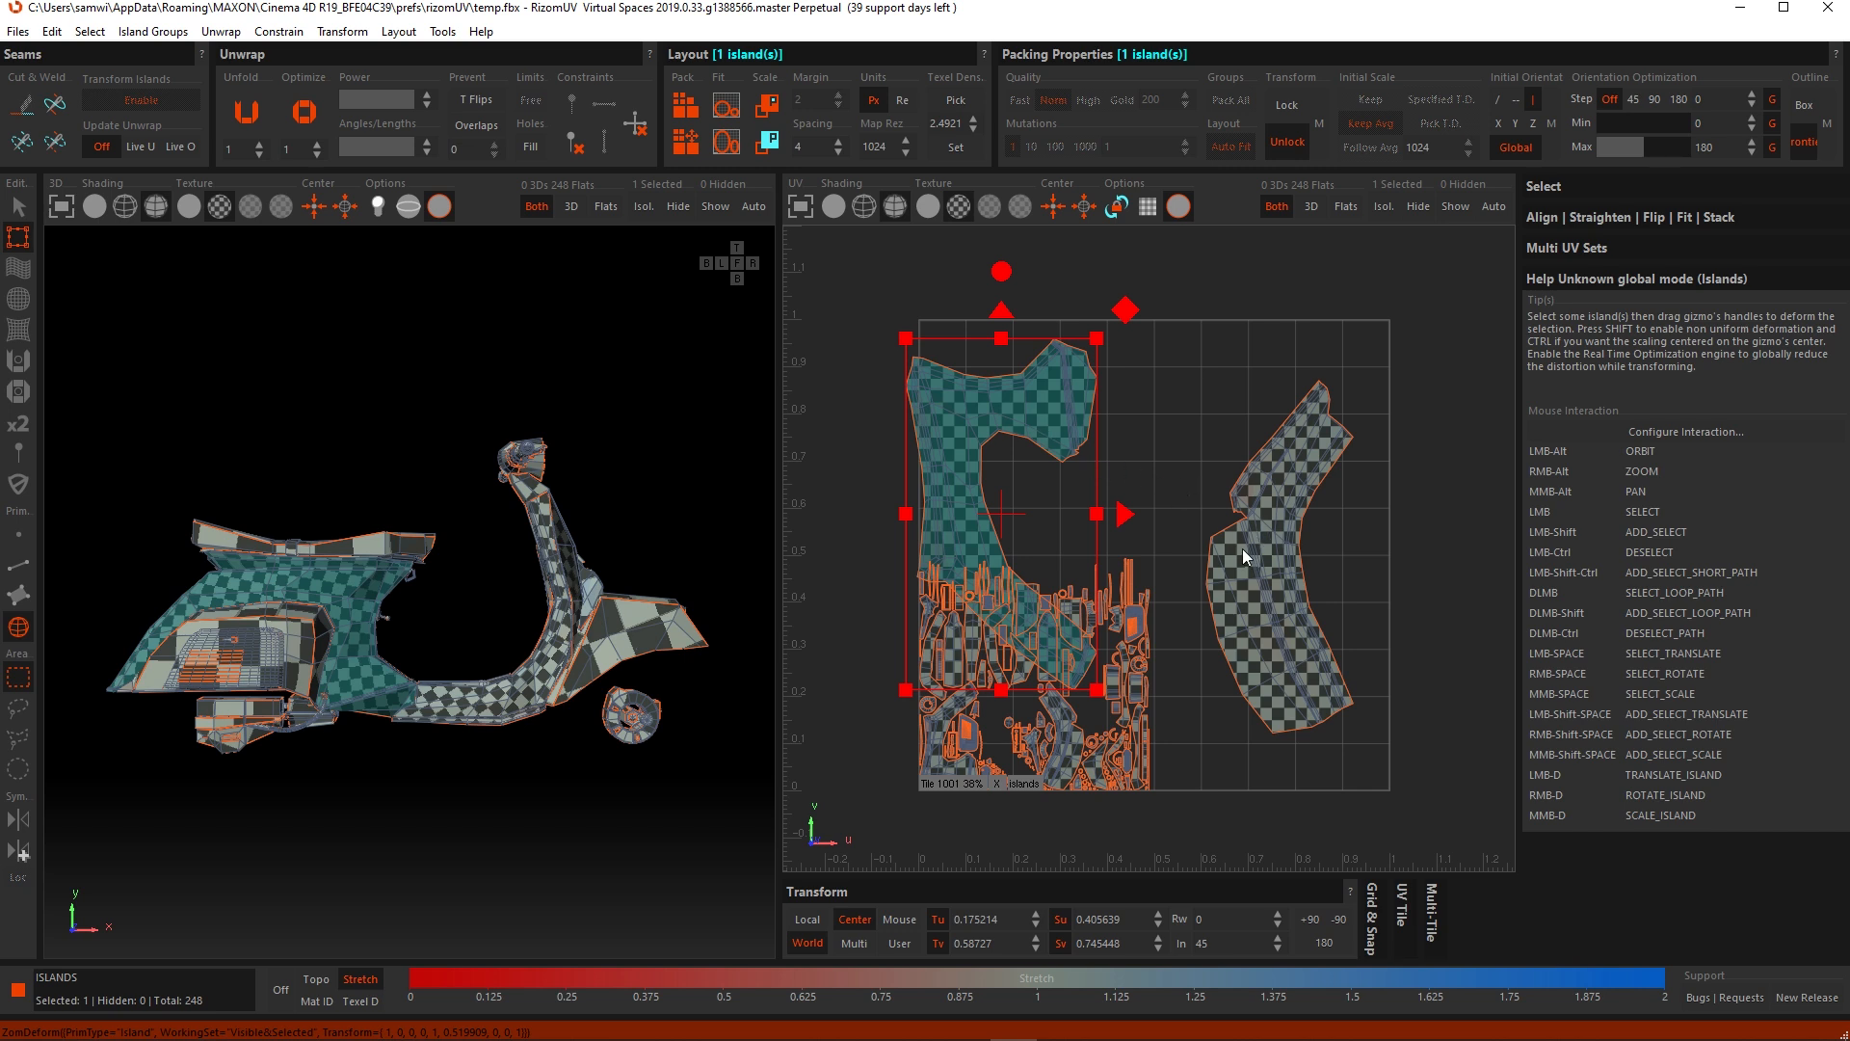
left_click(1190, 495)
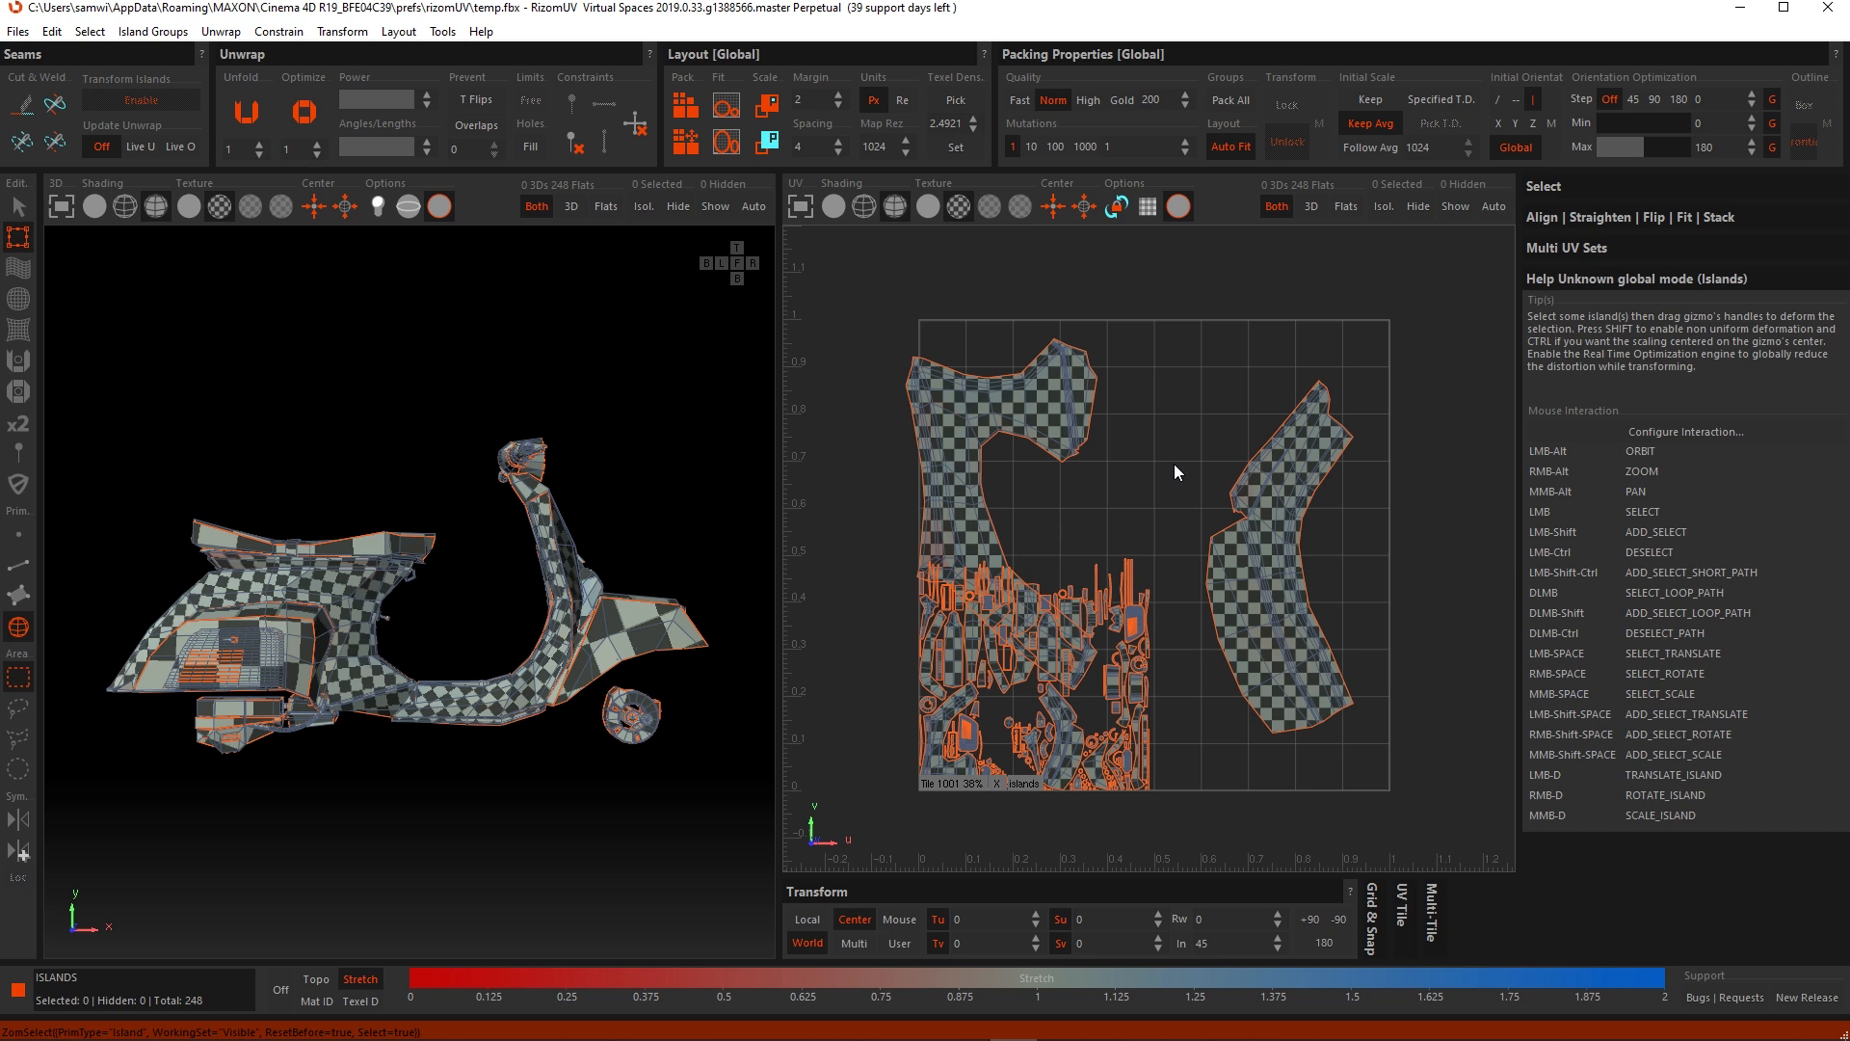
key("ctrl+p")
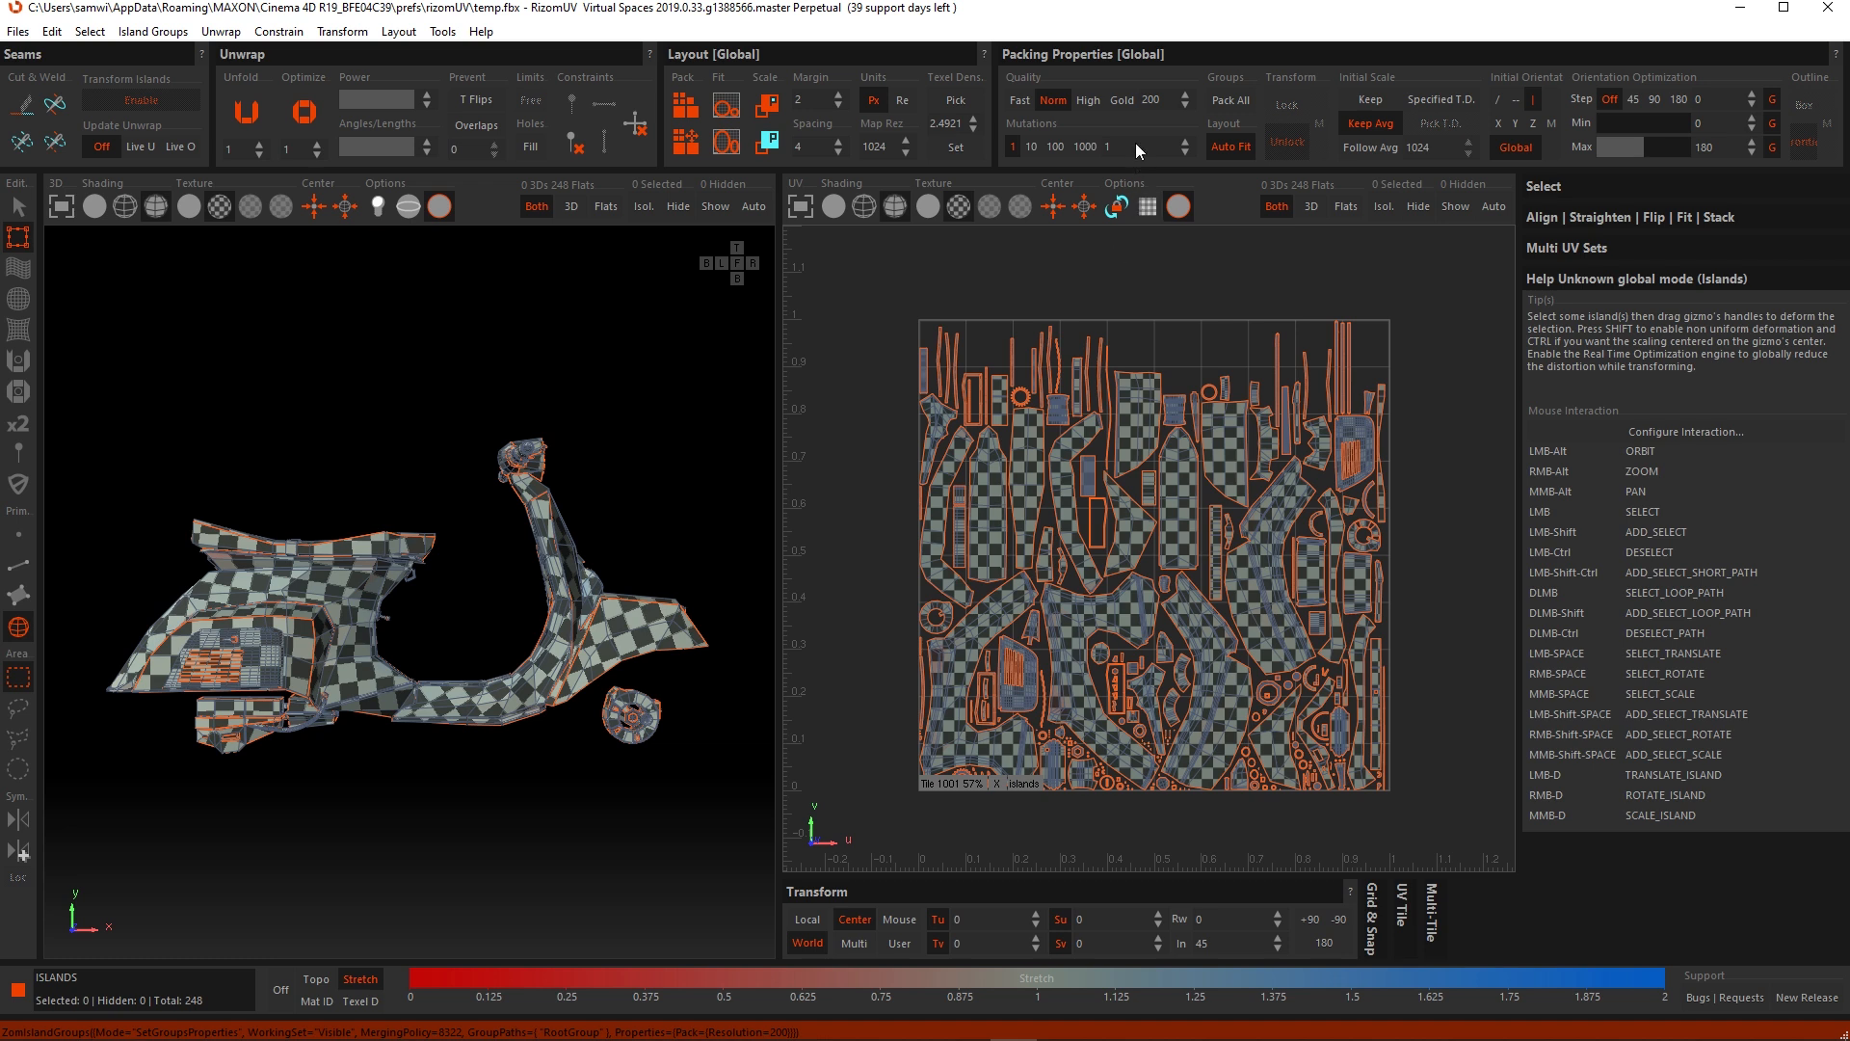
Step: Repack all the islands at Gold quality, then return the packing quality to Norm and repack them
left_click(1121, 102)
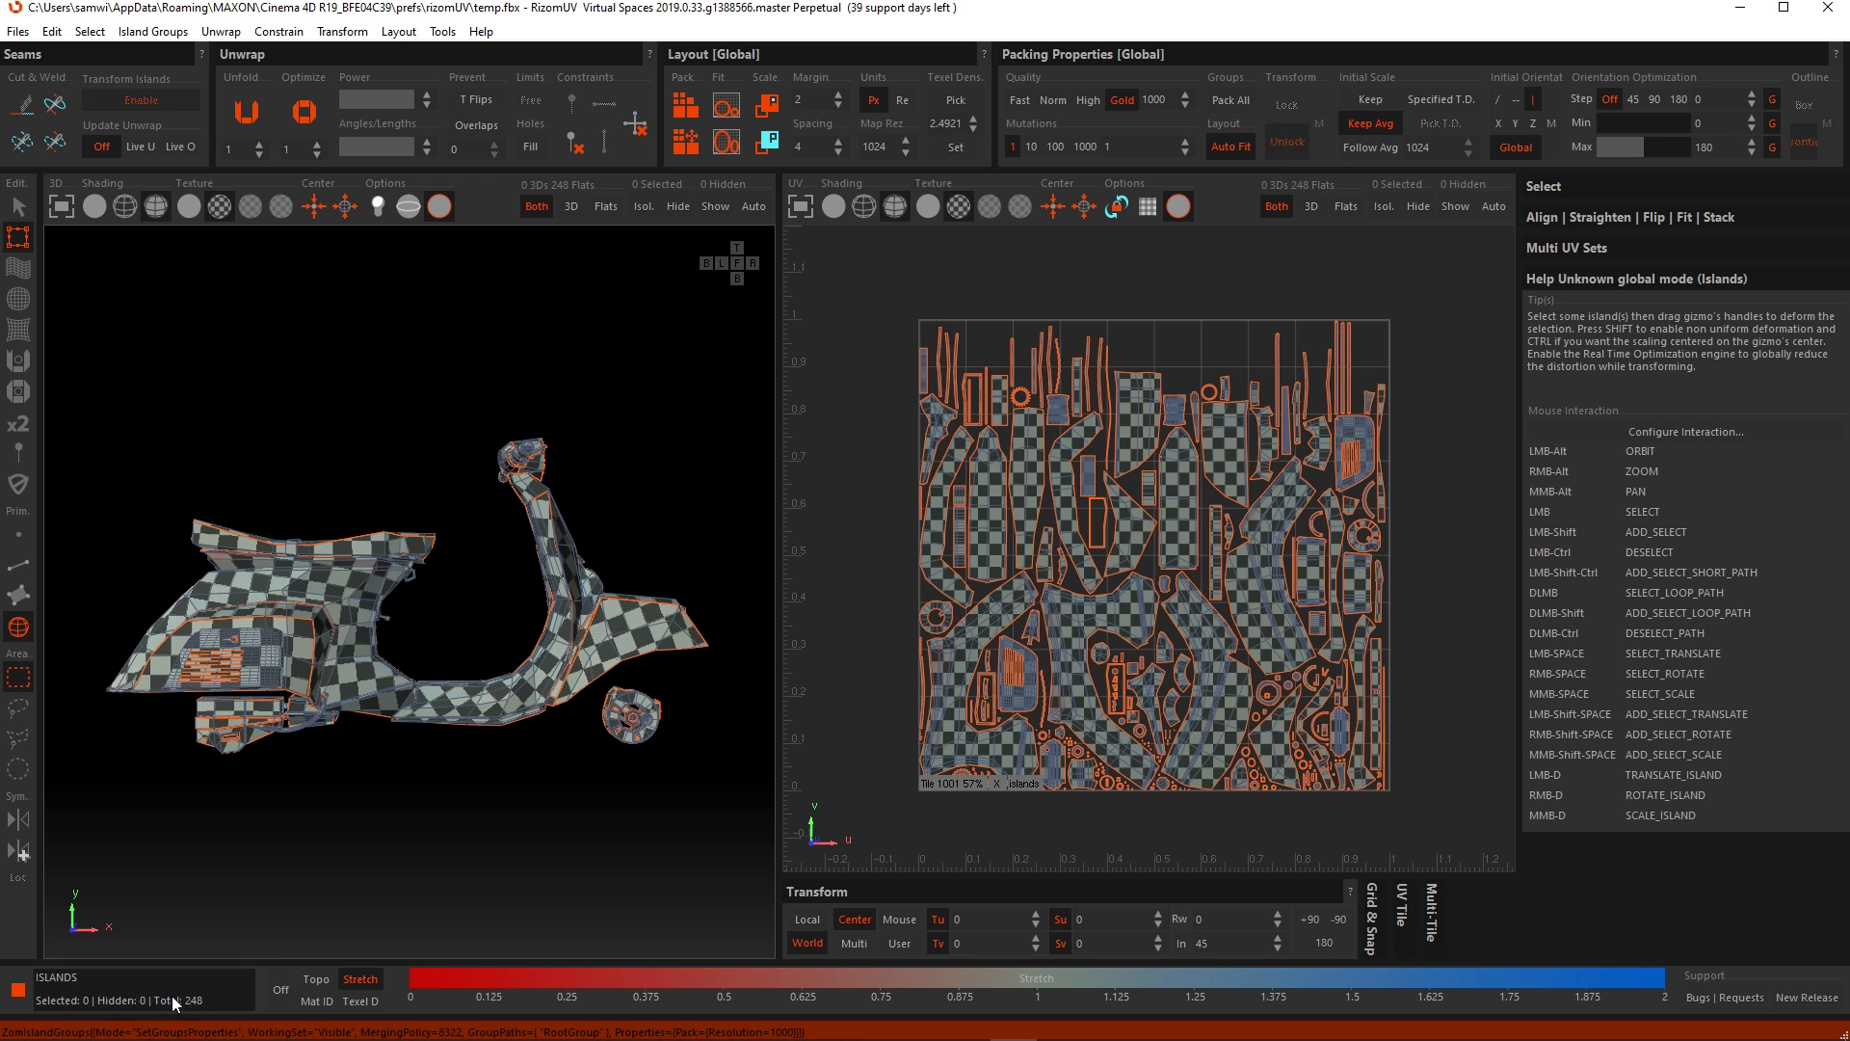
key("p")
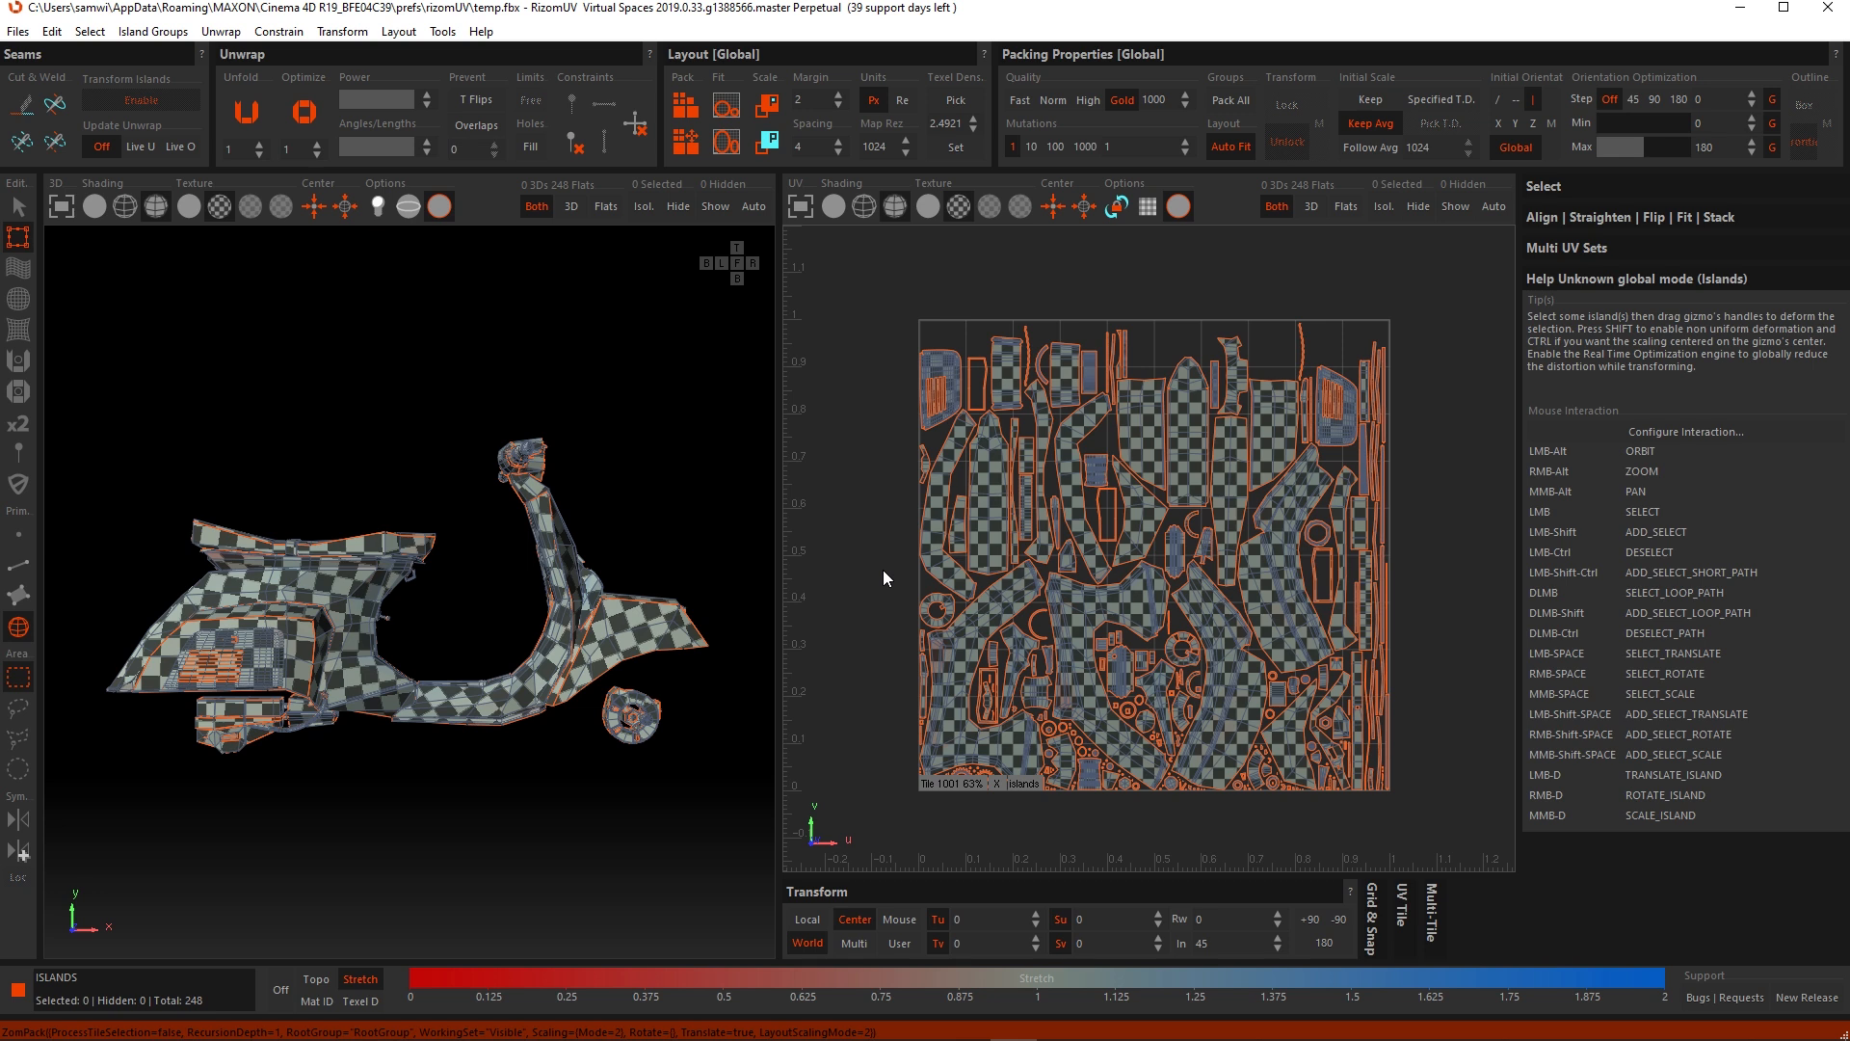
left_click(1049, 101)
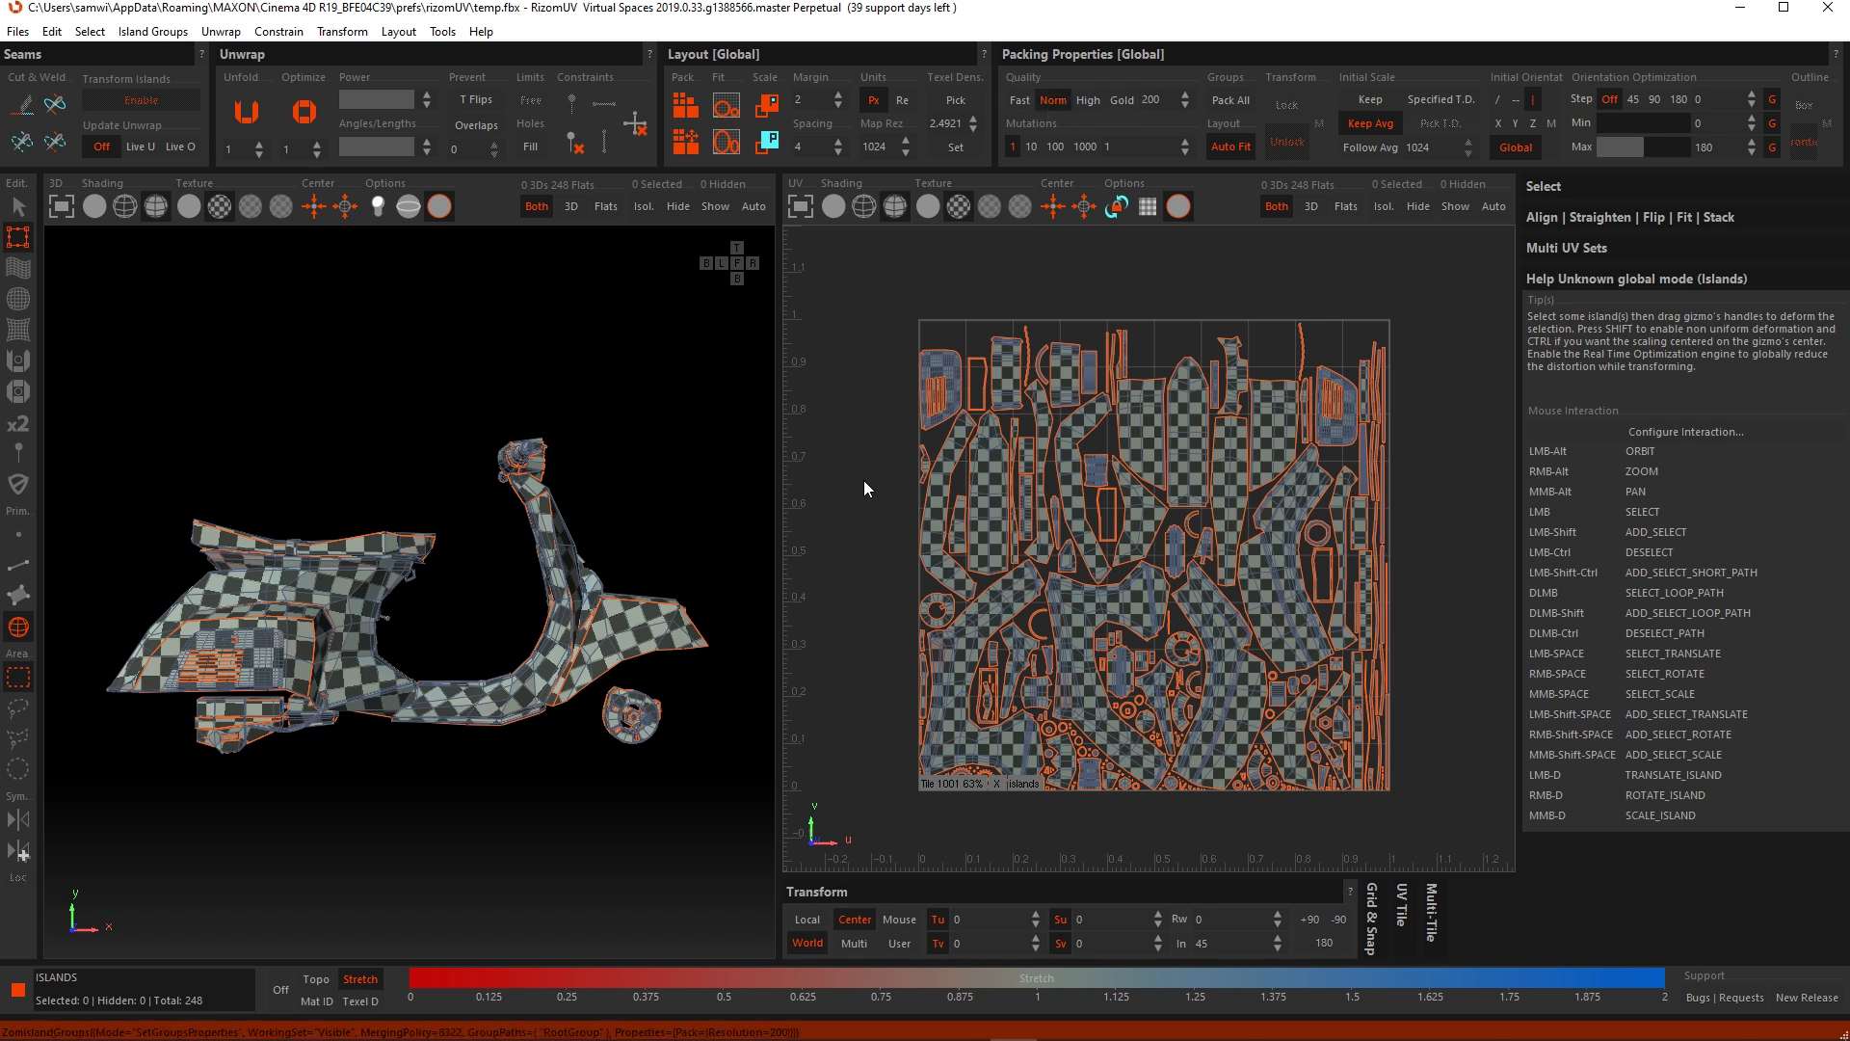
key("p")
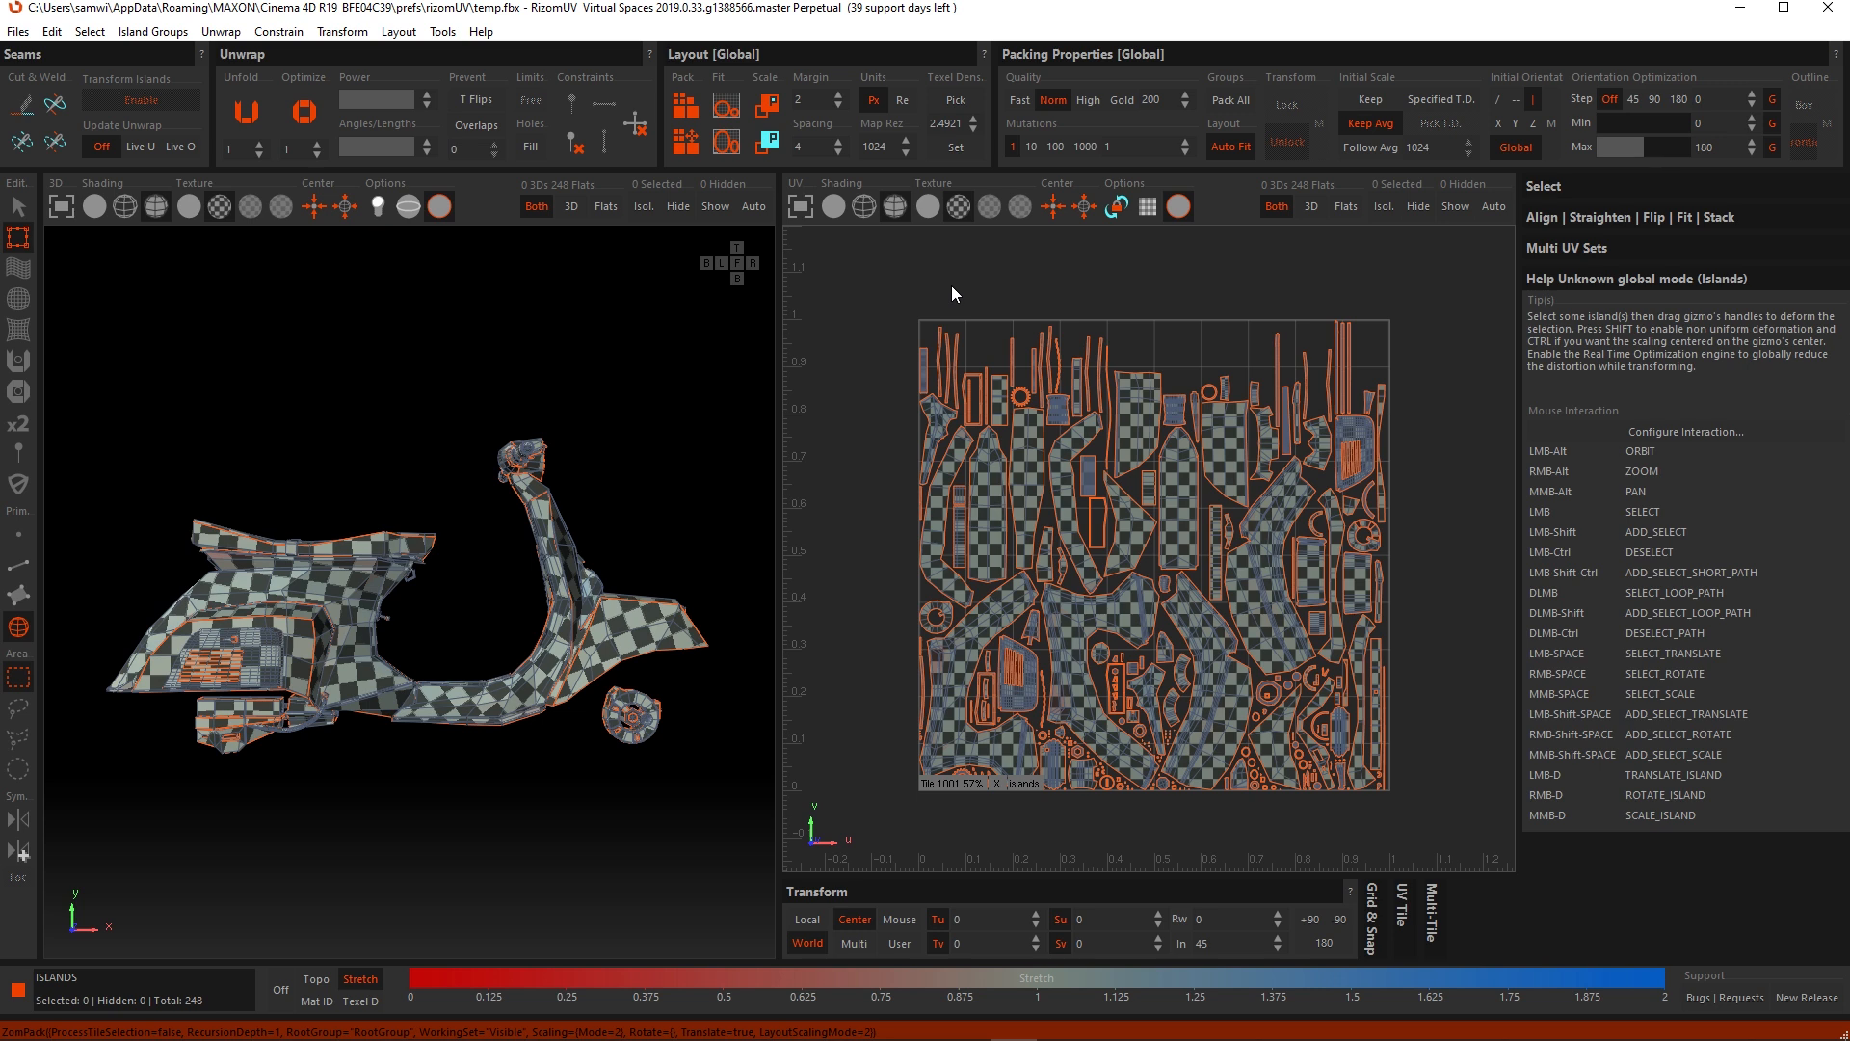
Step: Repack the islands with 10 mutations, then with Gold quality and 1000 mutations, stopping the second computation early
left_click(1031, 147)
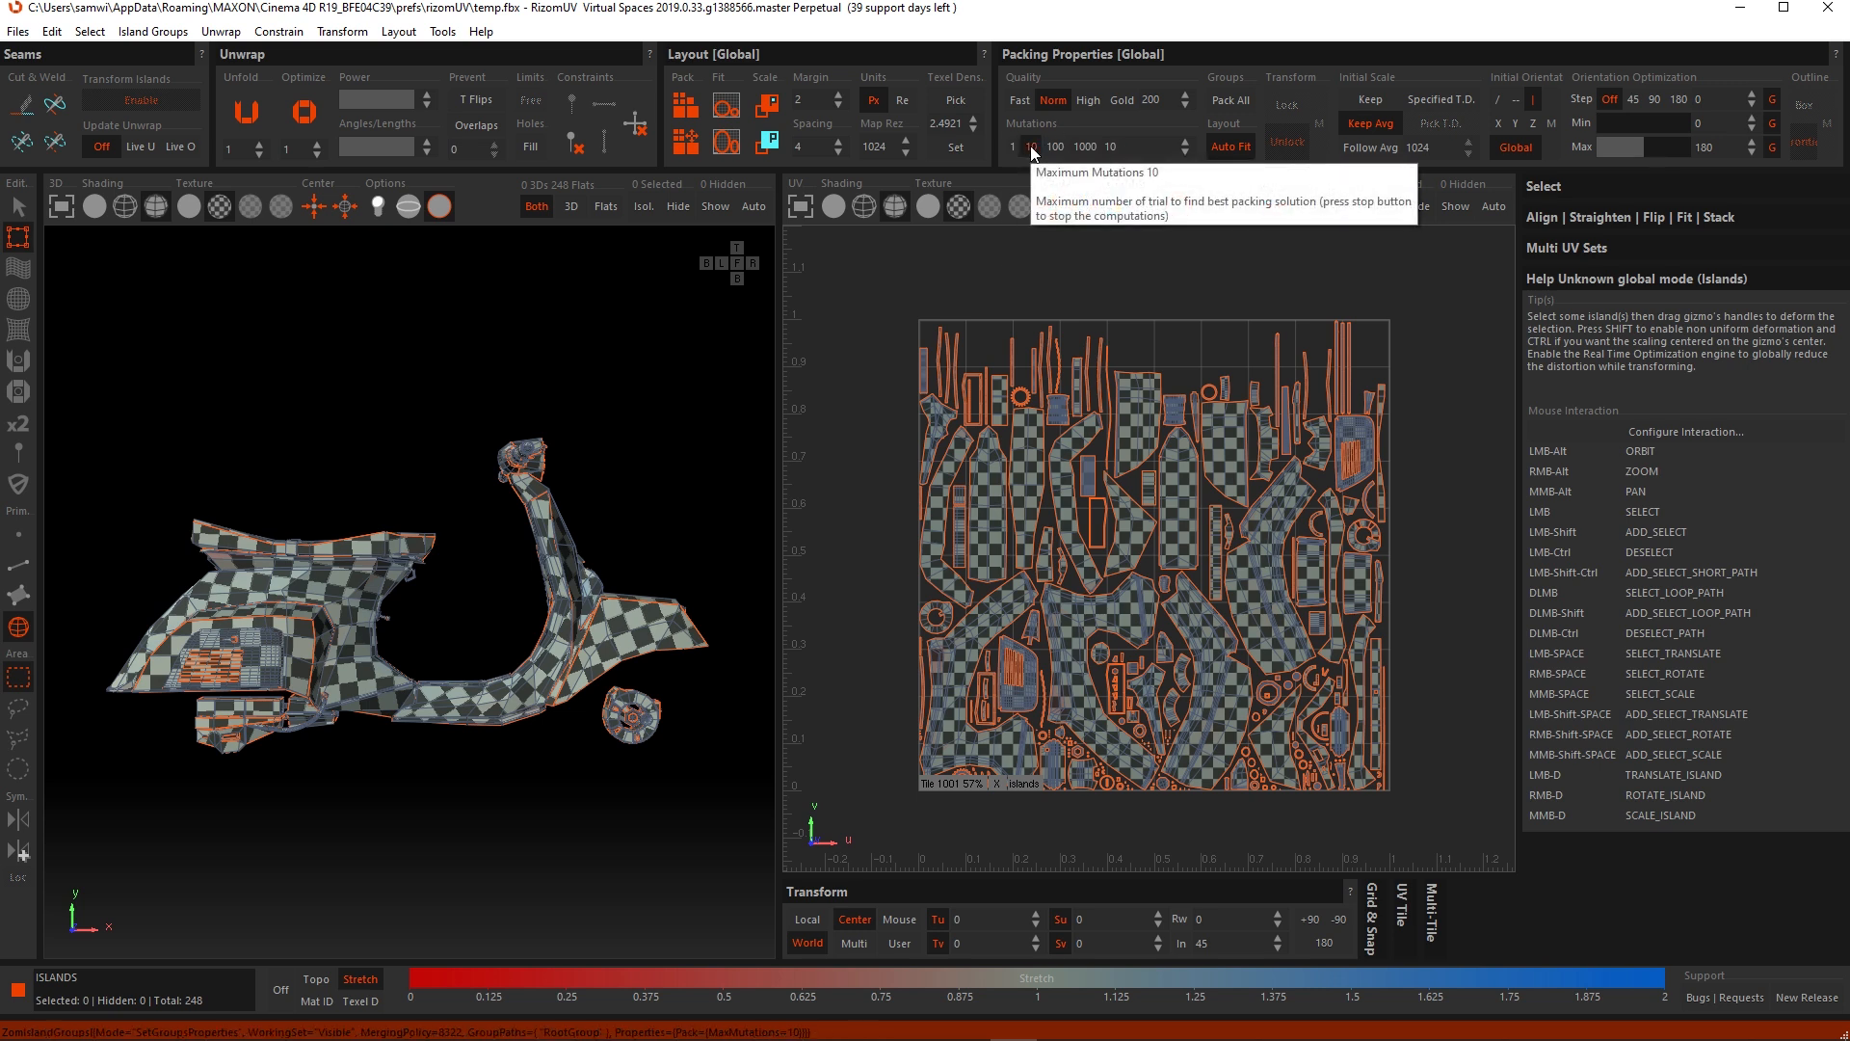
key("p")
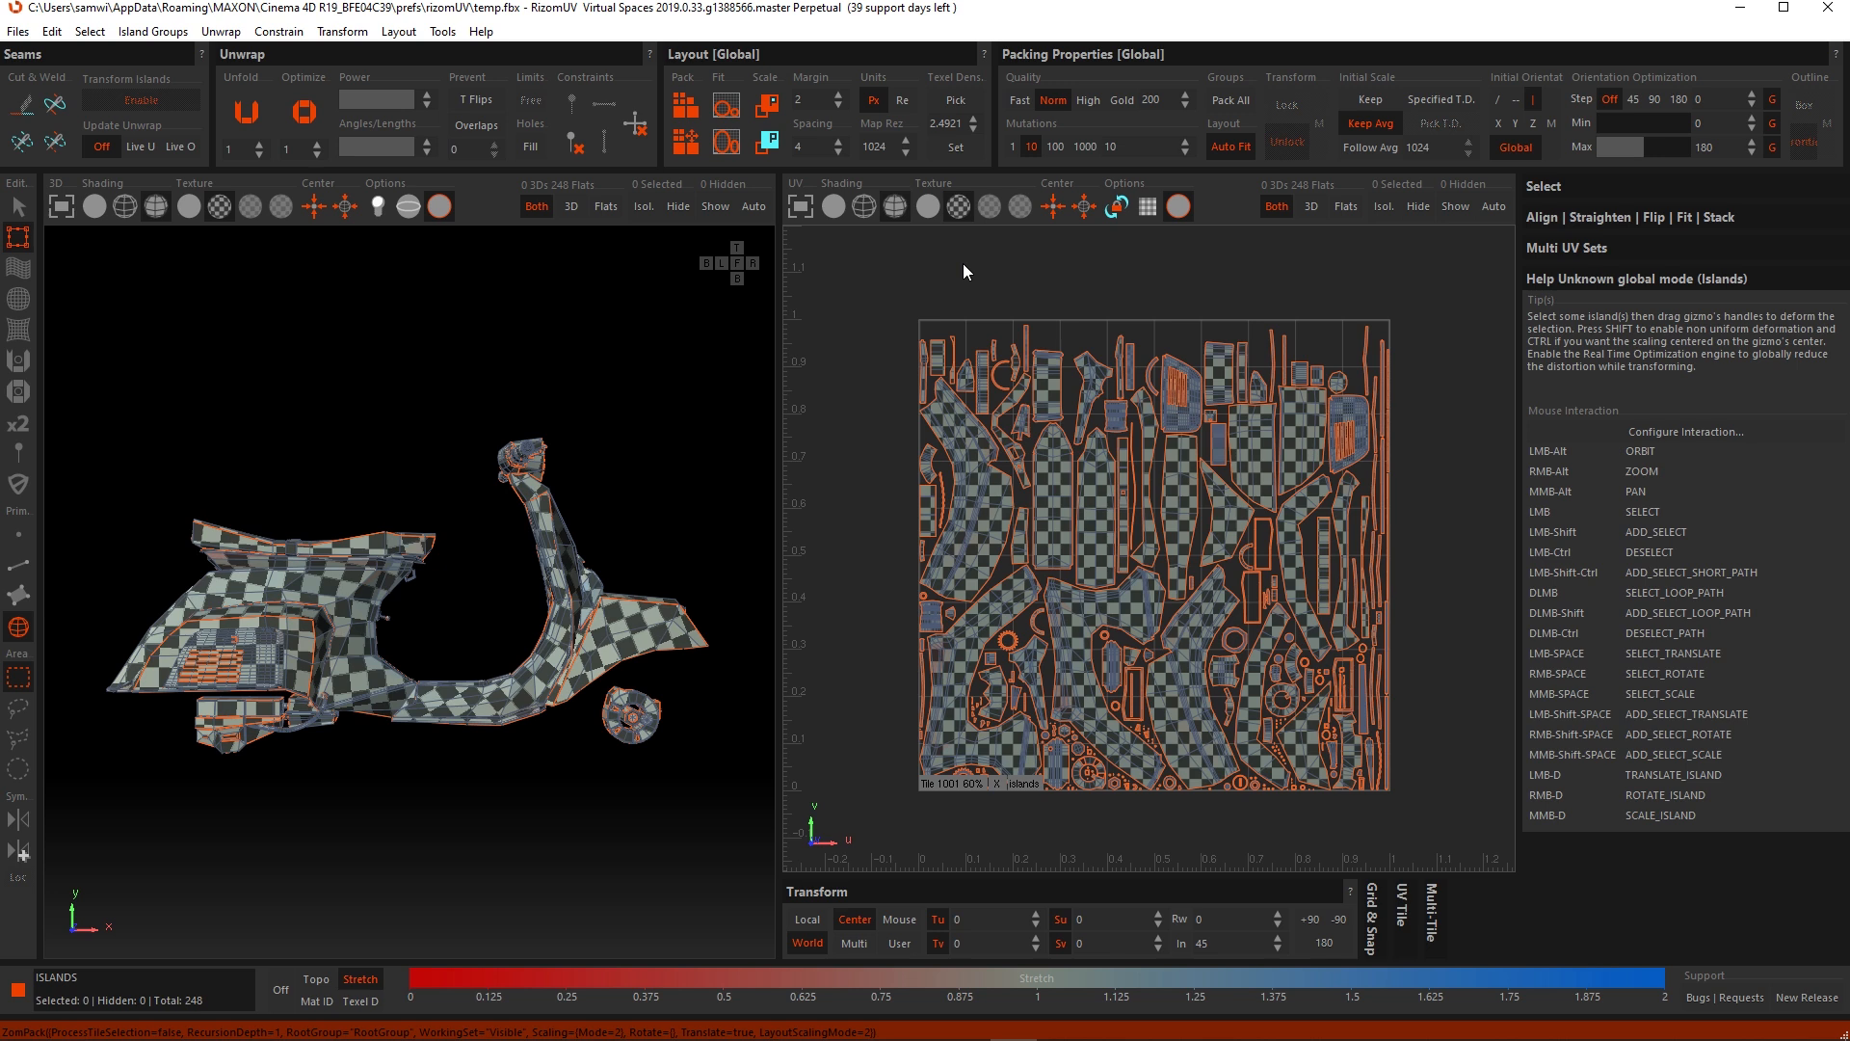
left_click(1126, 99)
left_click(1088, 147)
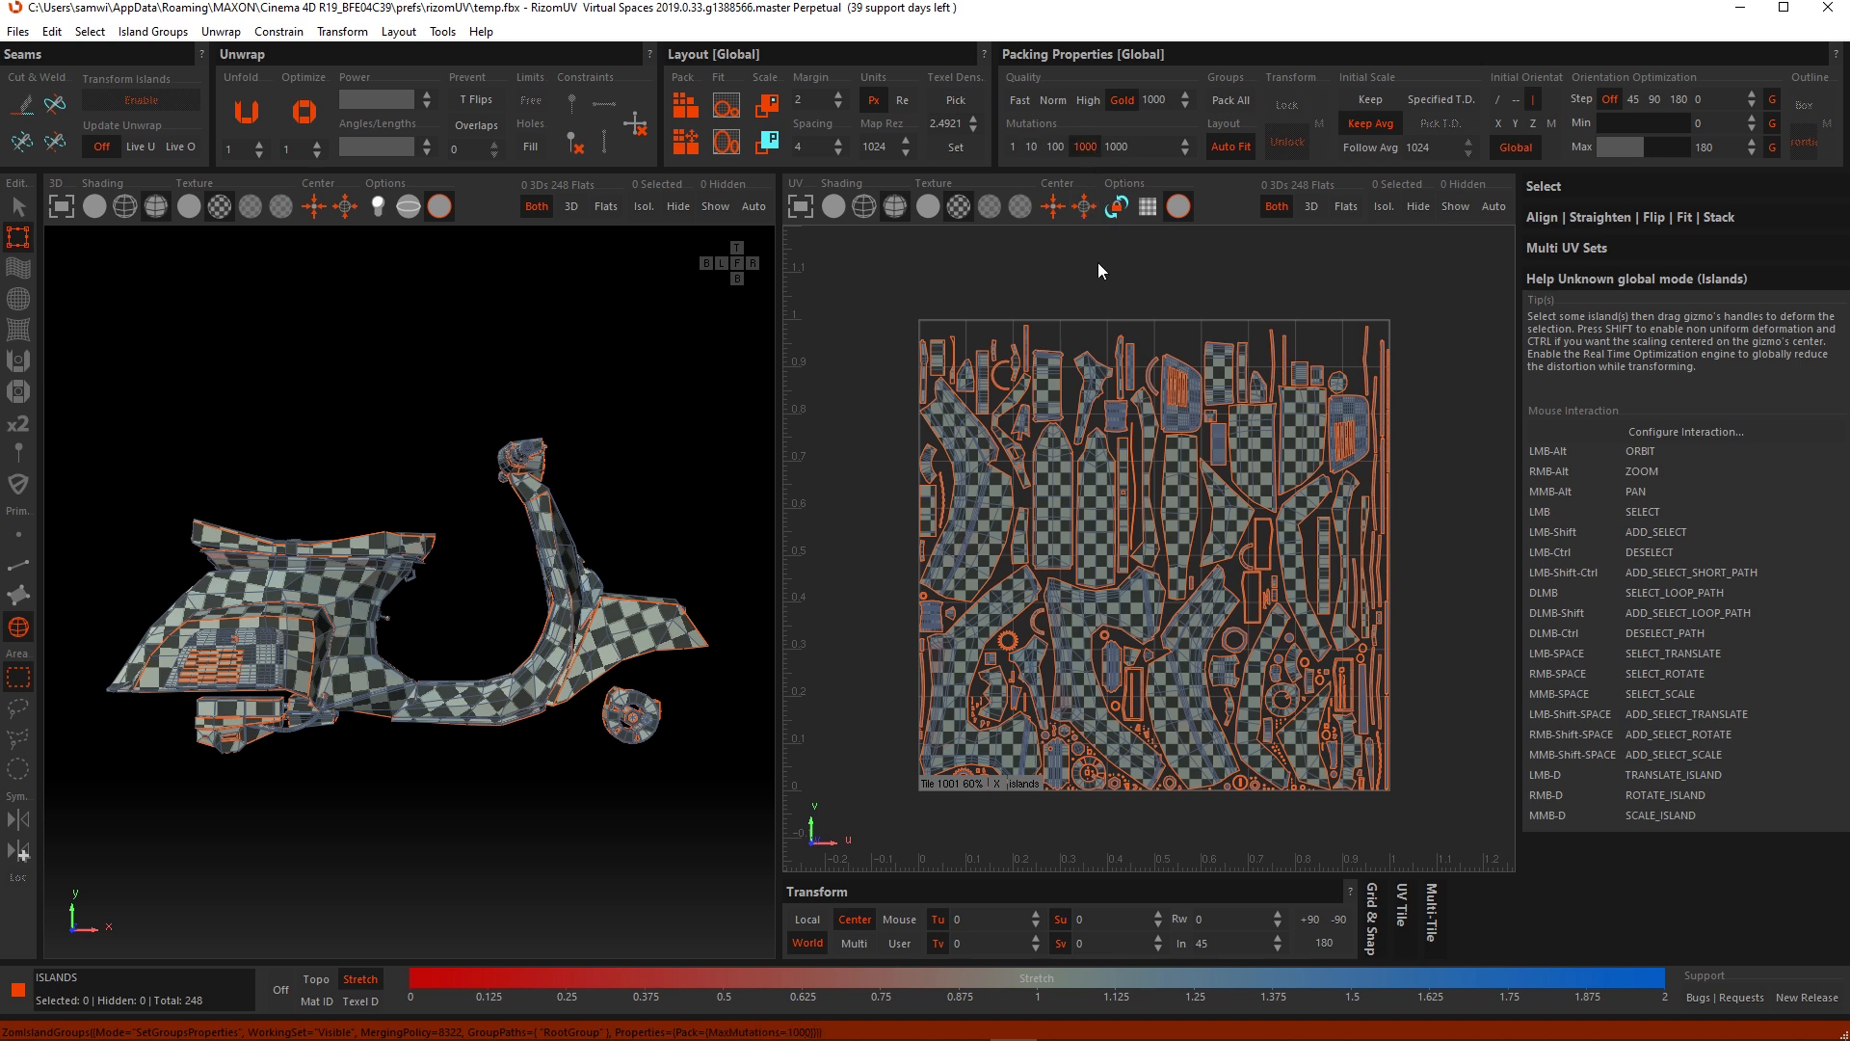
key("p")
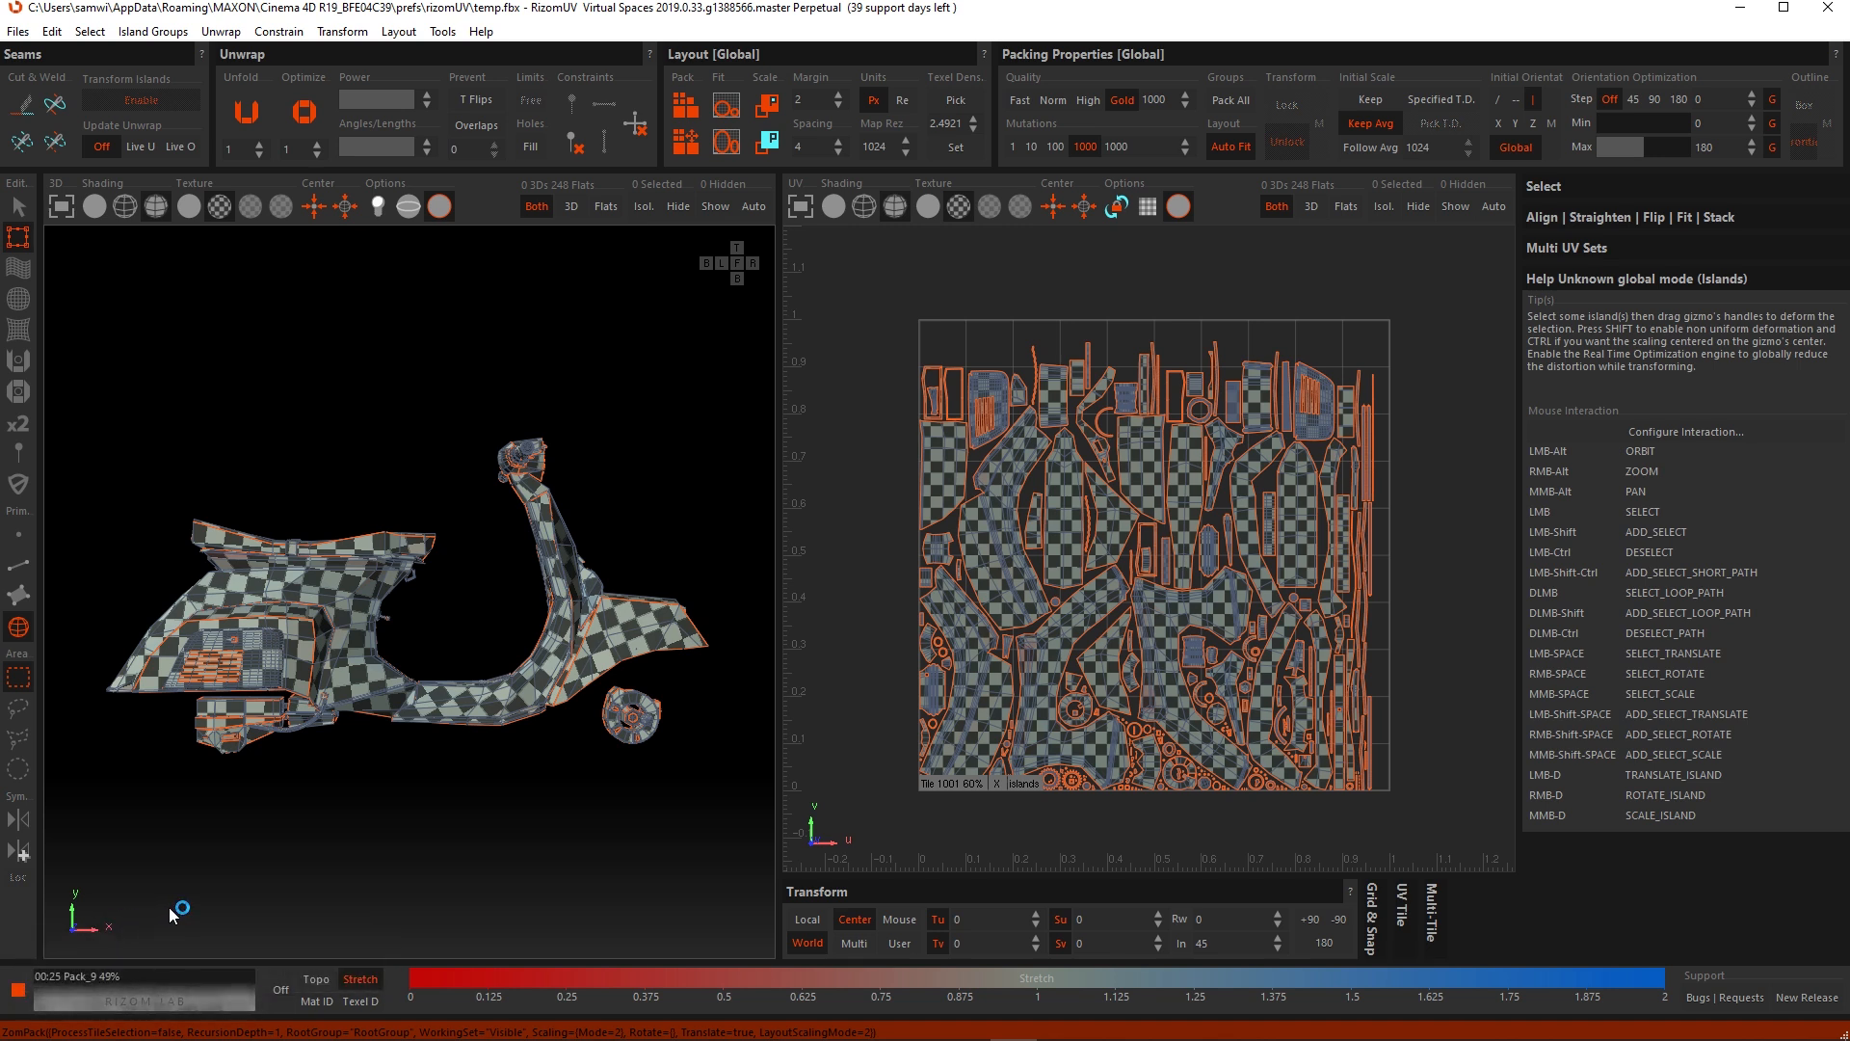
left_click(17, 991)
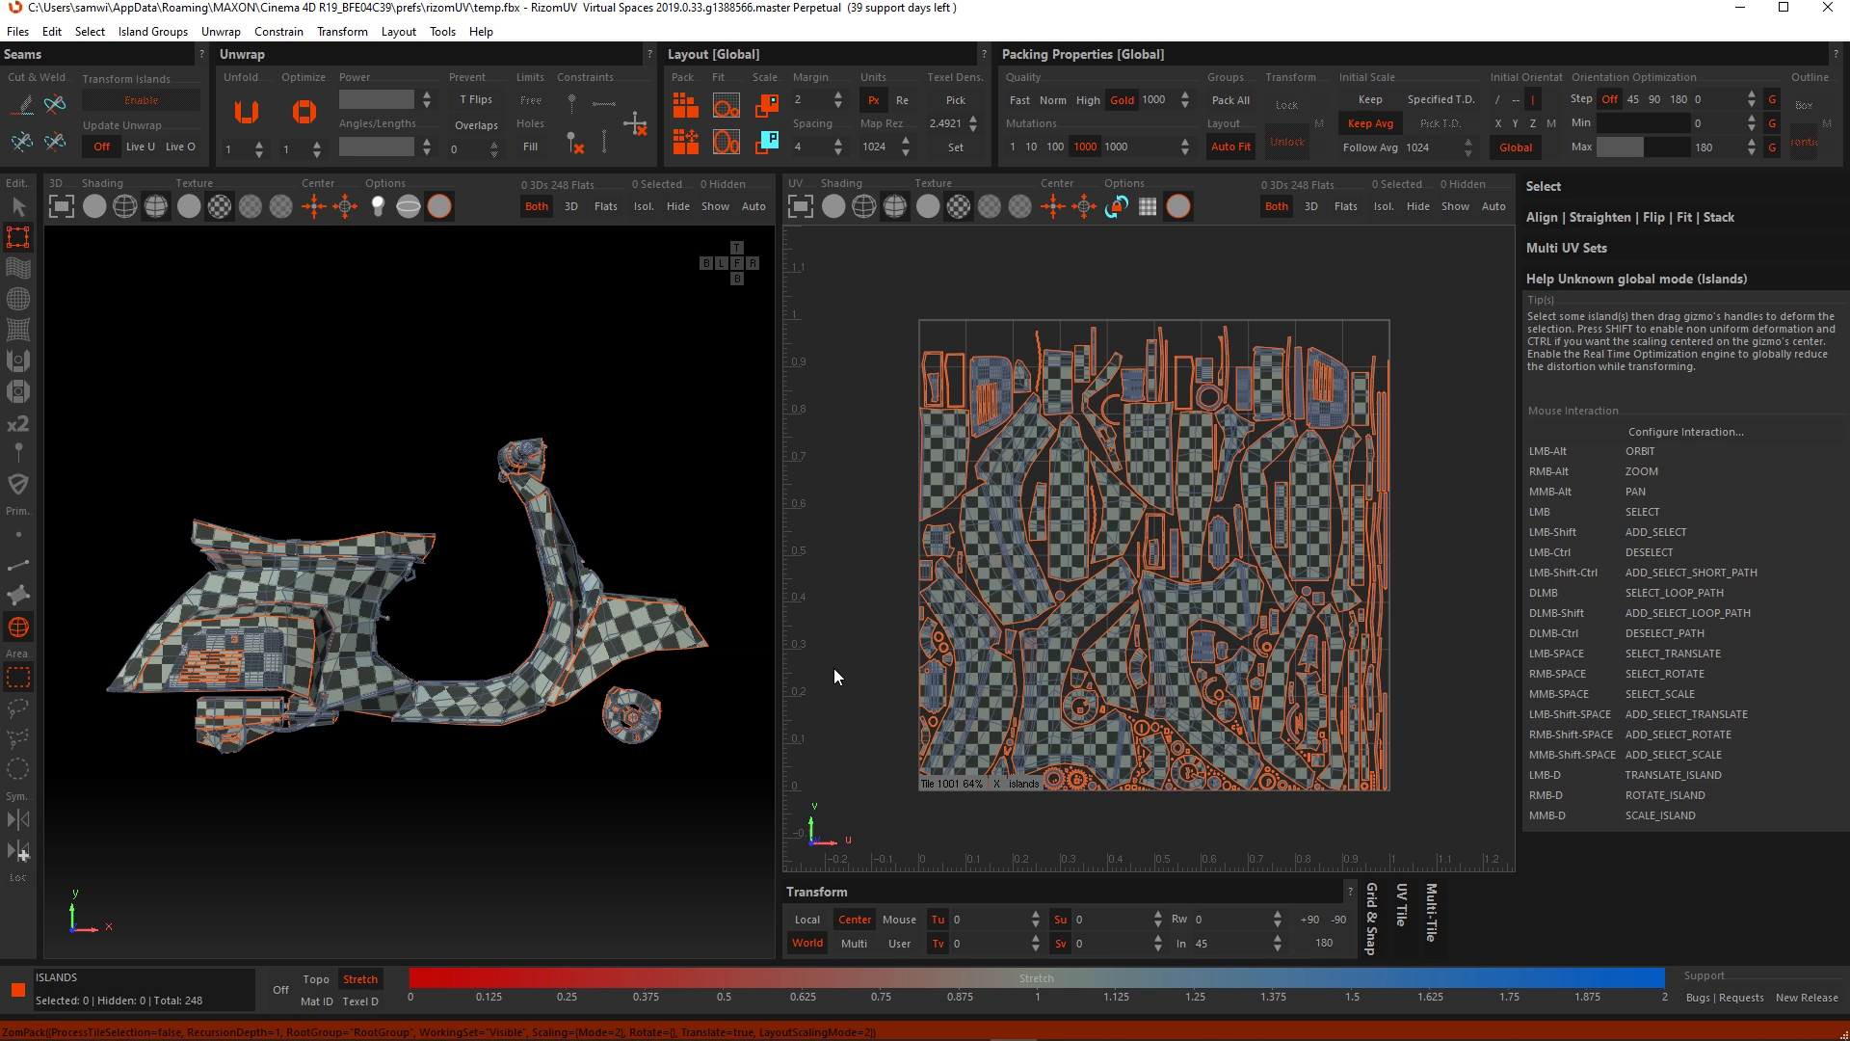
Step: Return the packing quality to Norm and the mutations to 1, and repack all the islands
left_click(1050, 97)
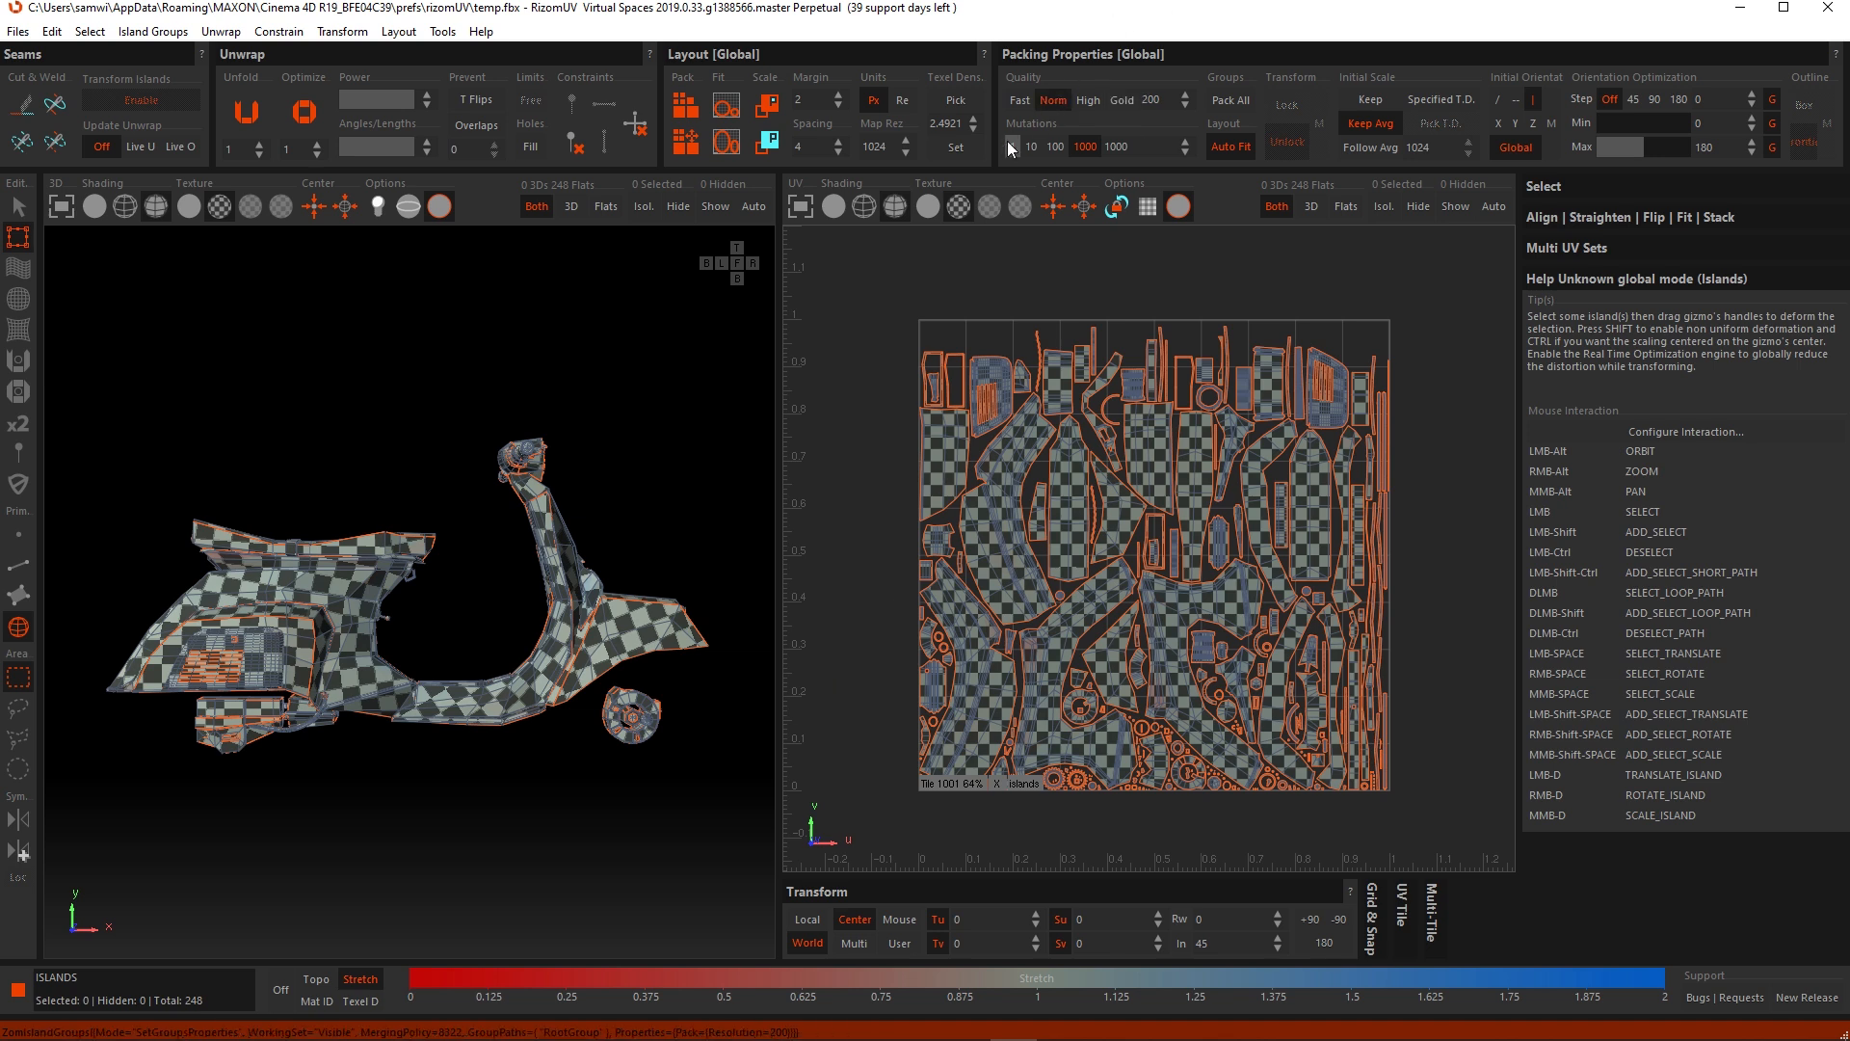
left_click(1008, 142)
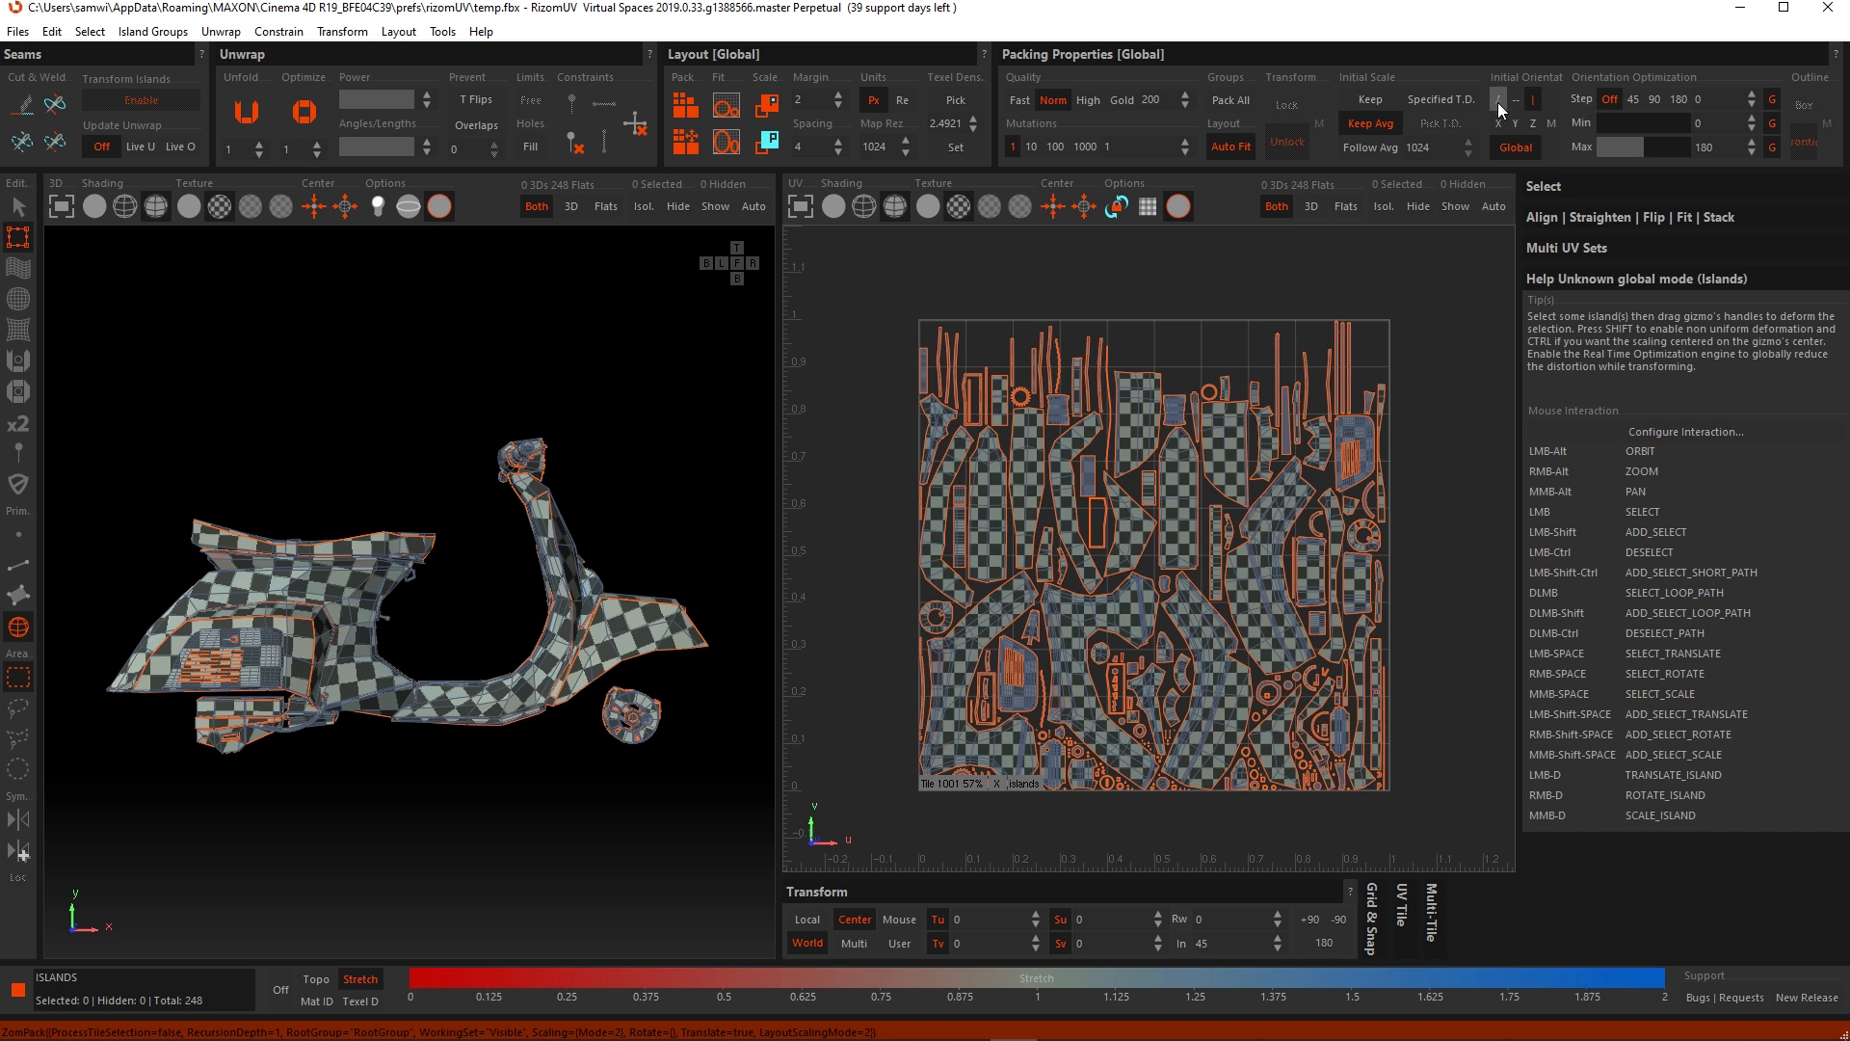
Step: Repack the islands with horizontal initial orientation, then with the diagonal orientation option and an orientation optimization step of 90
left_click(1533, 99)
left_click(1535, 99)
left_click(1516, 100)
key("p")
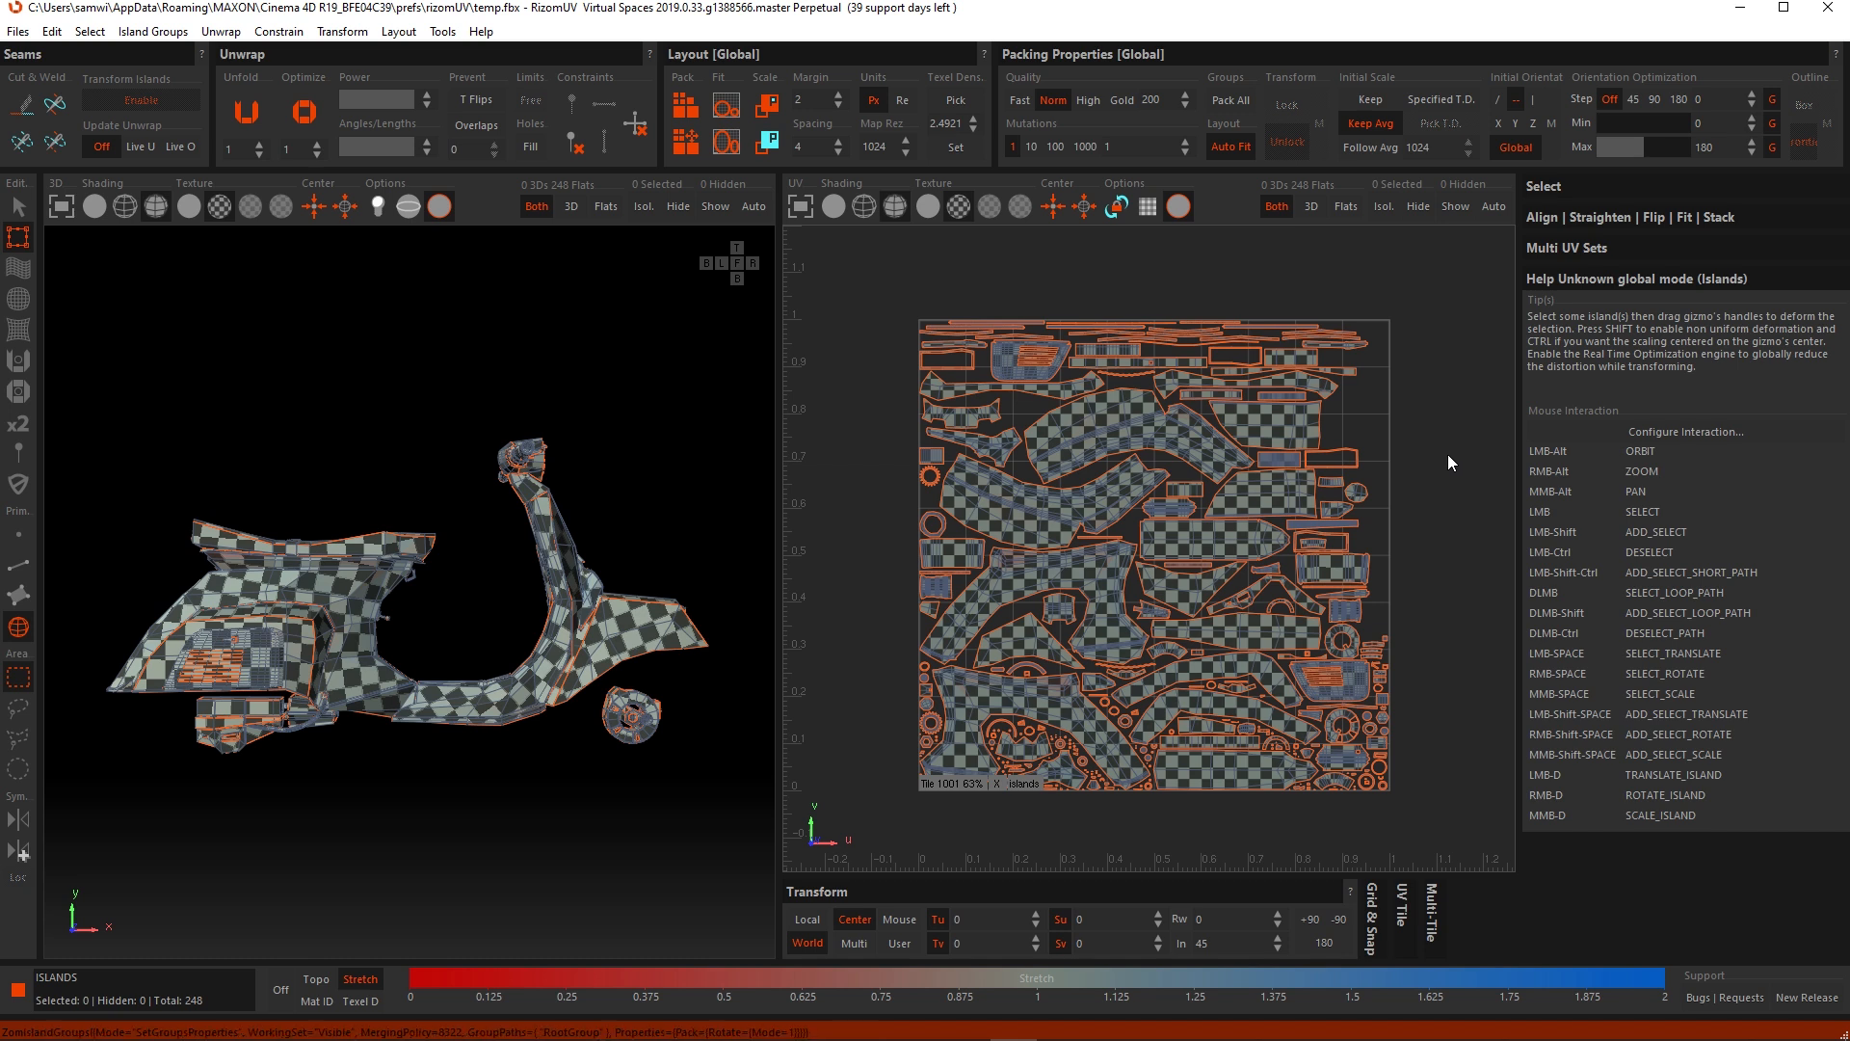
left_click(1497, 101)
left_click(1654, 99)
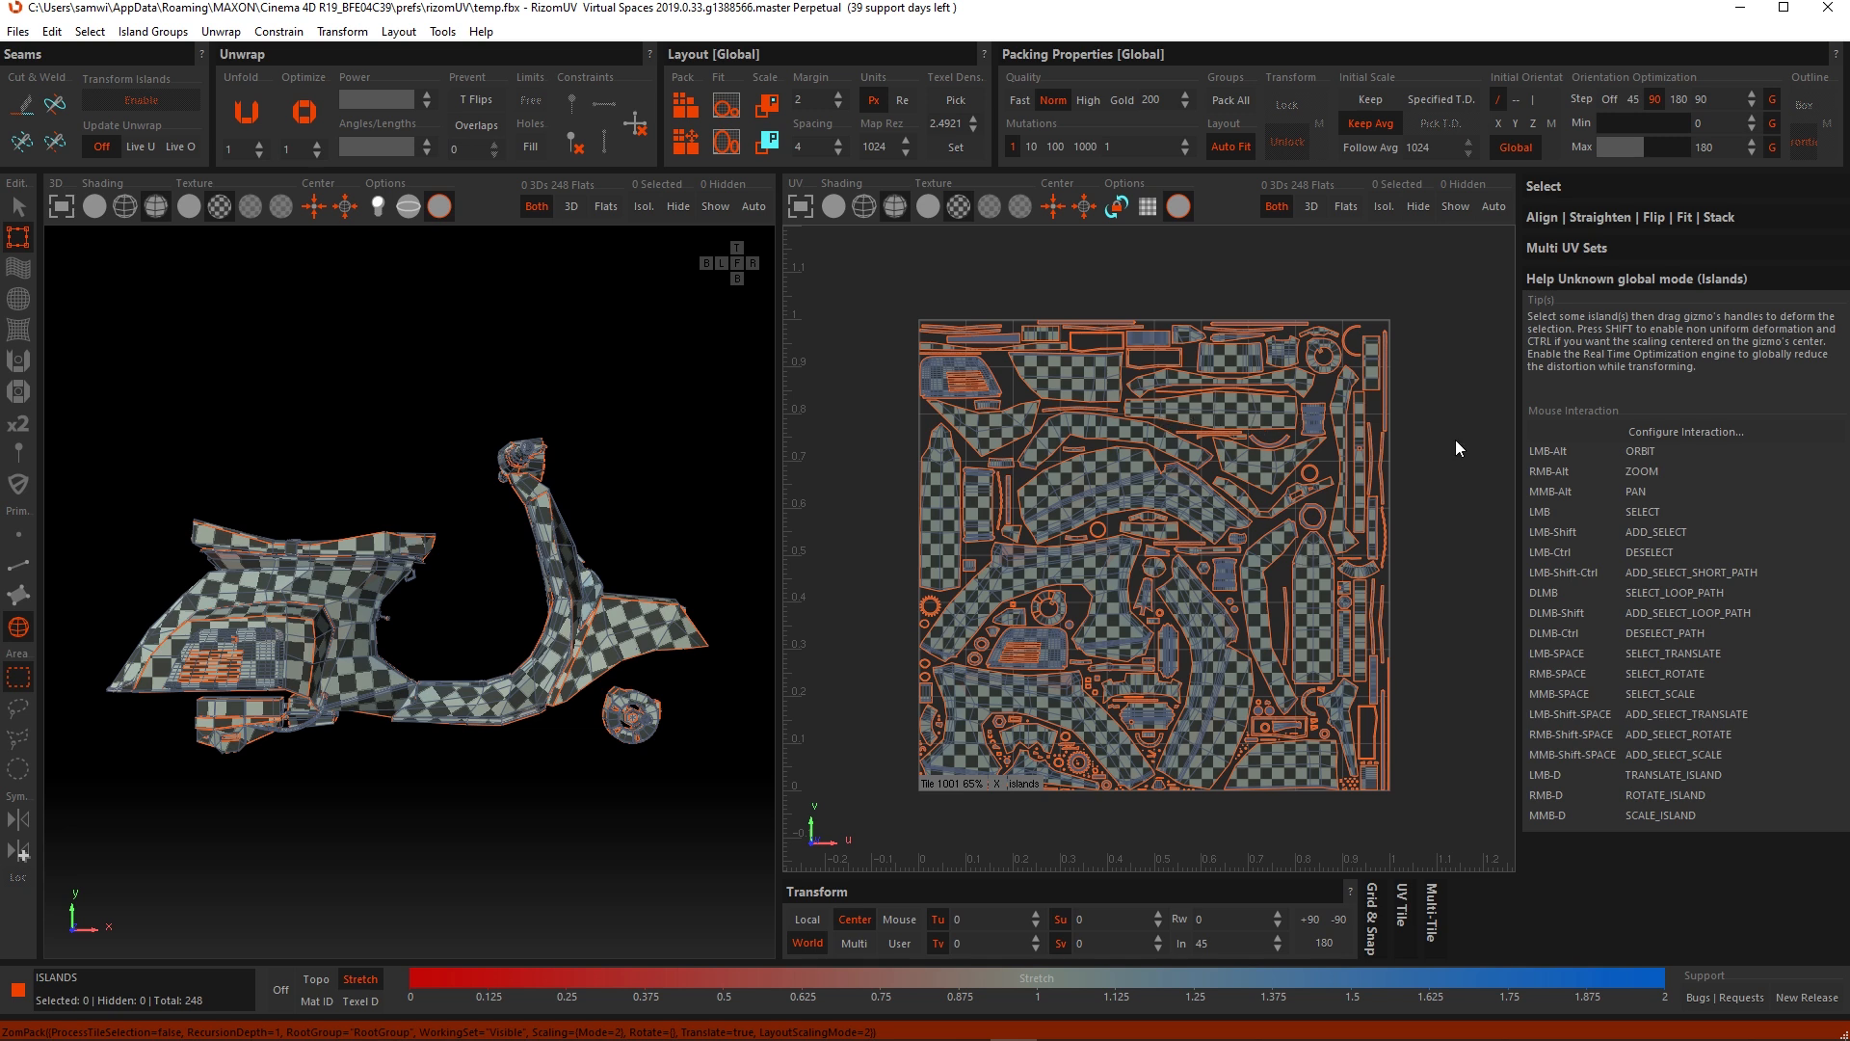
Step: Set the initial orientation back to vertical, turn the orientation optimization step off, and repack all the islands
left_click(1532, 100)
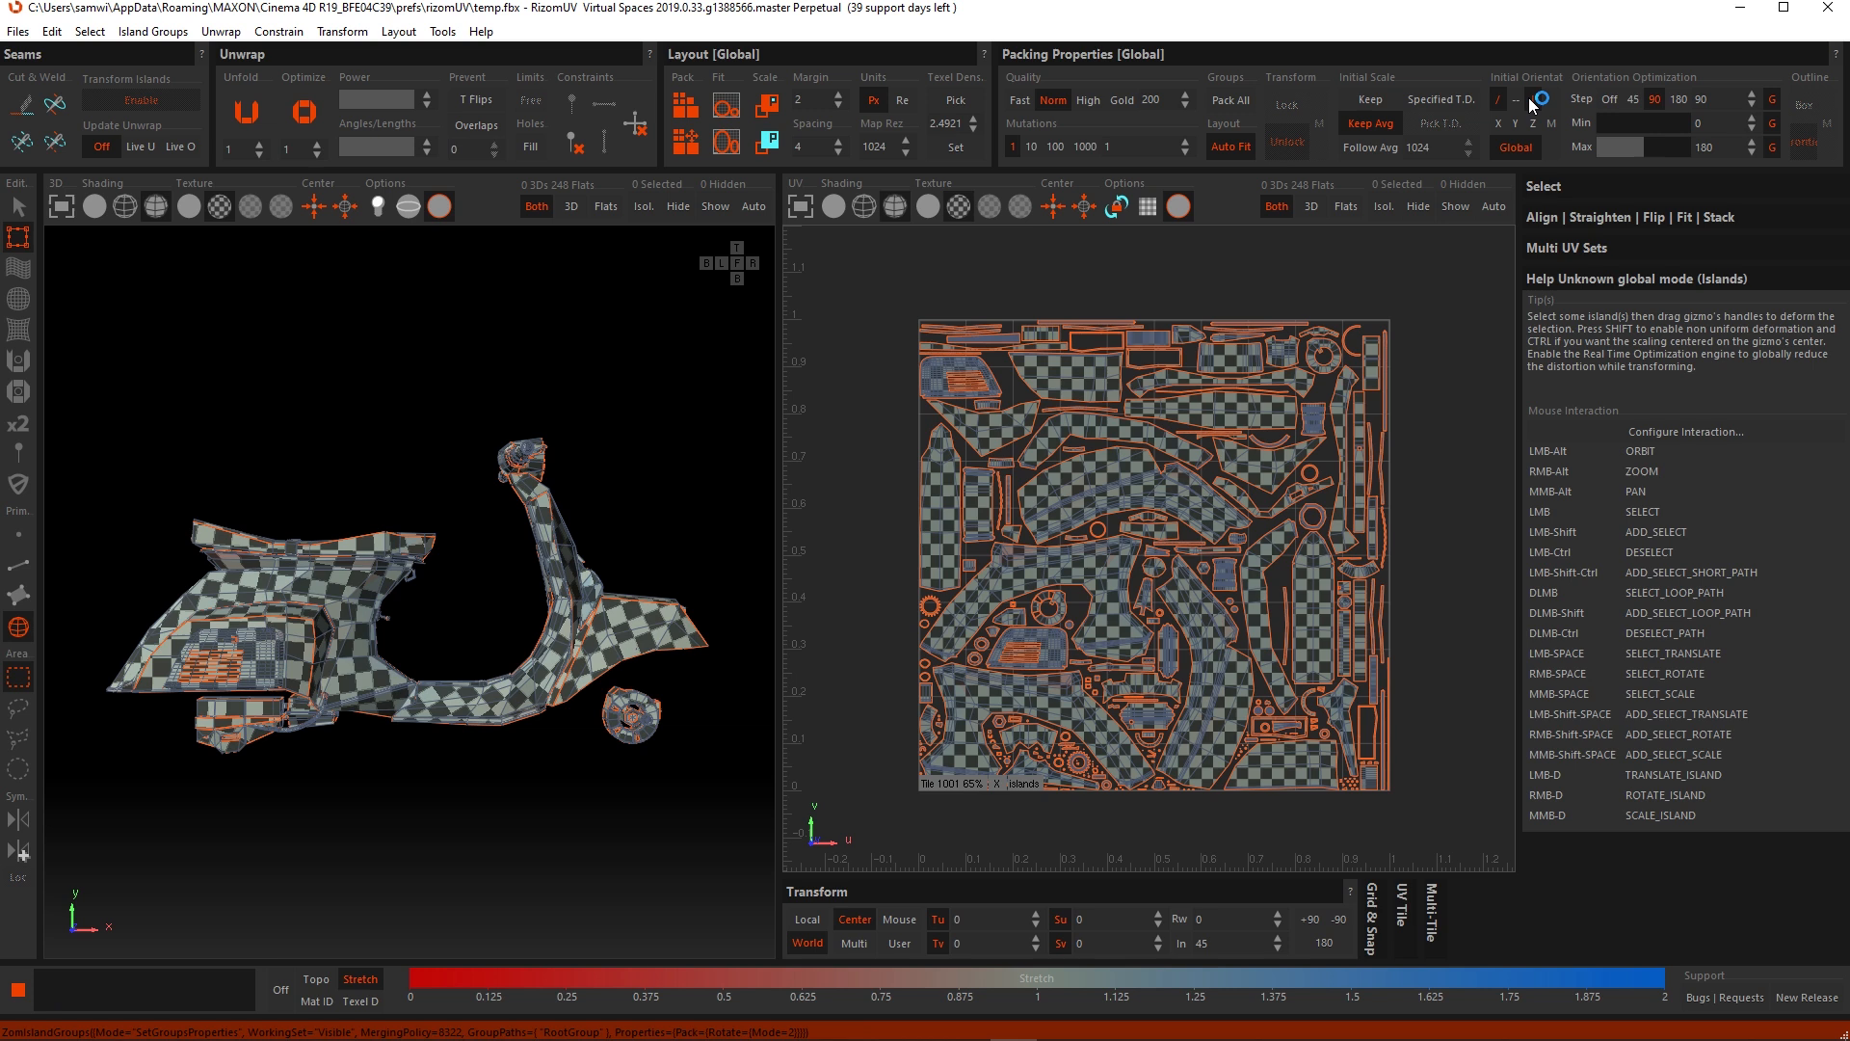
left_click(1610, 99)
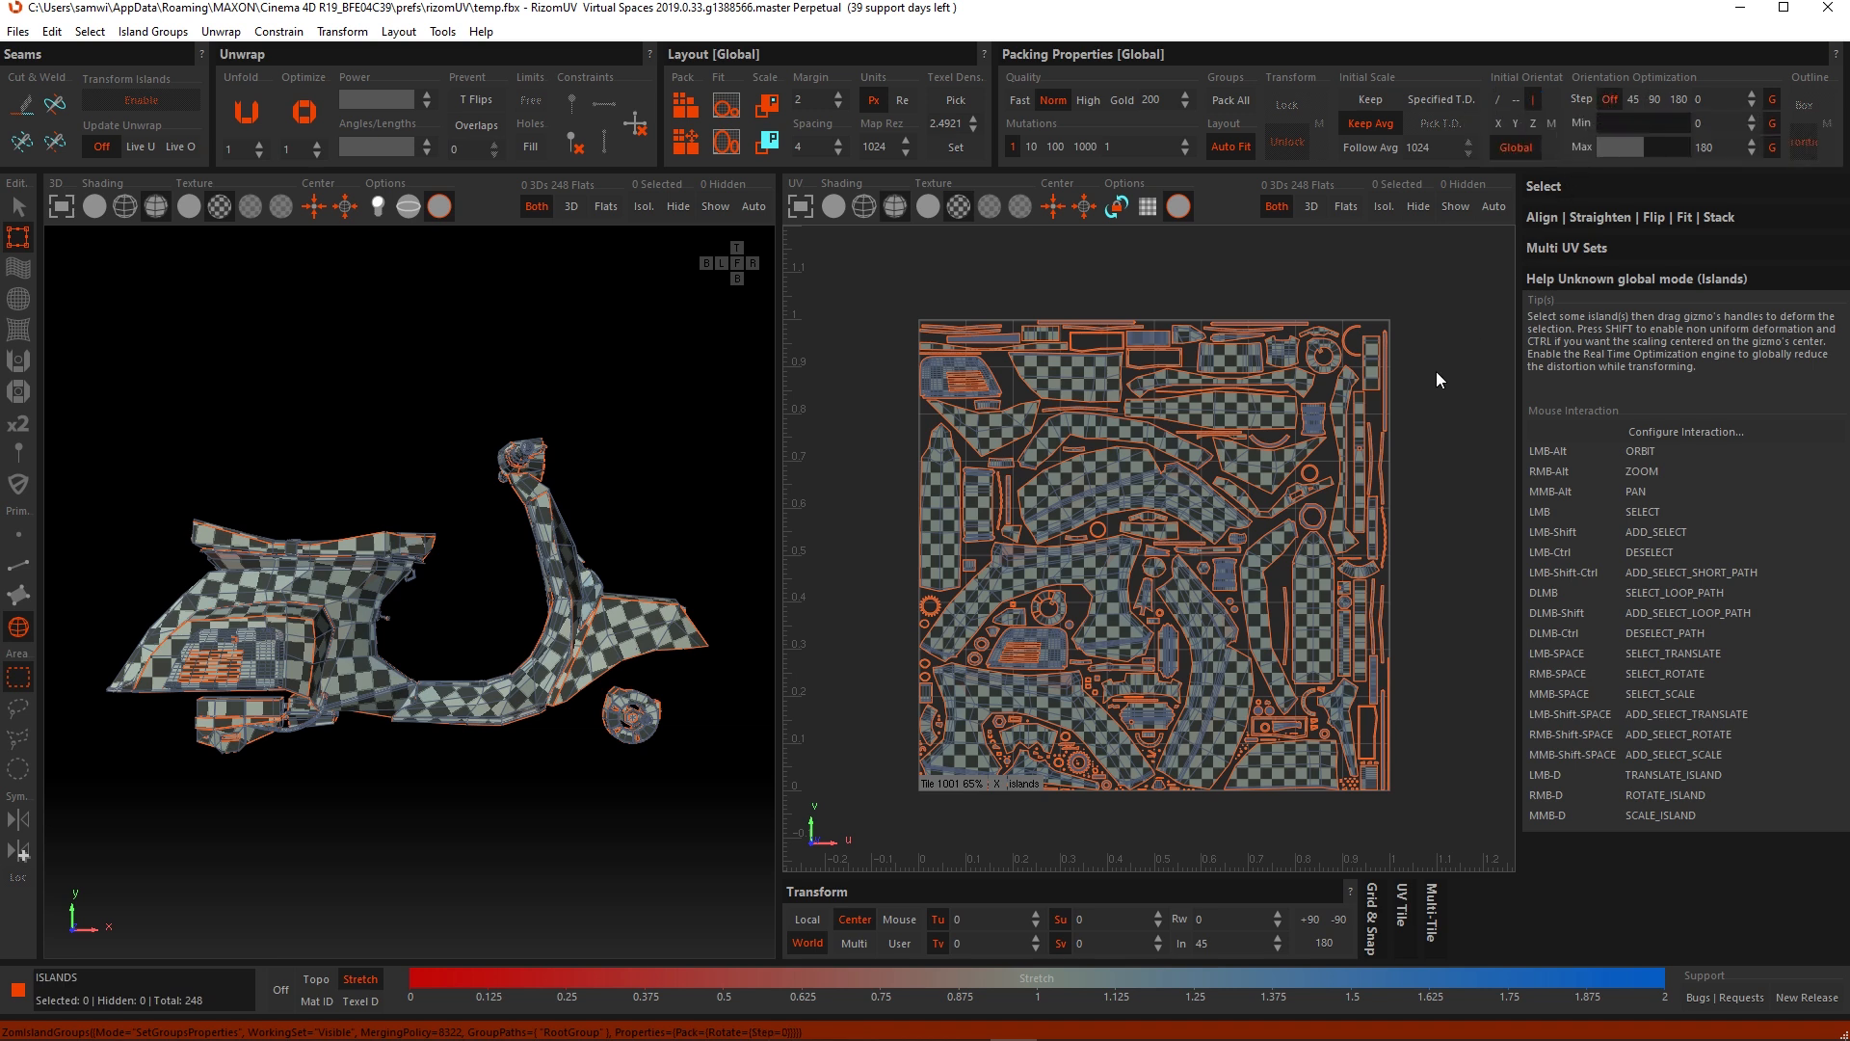
key("p")
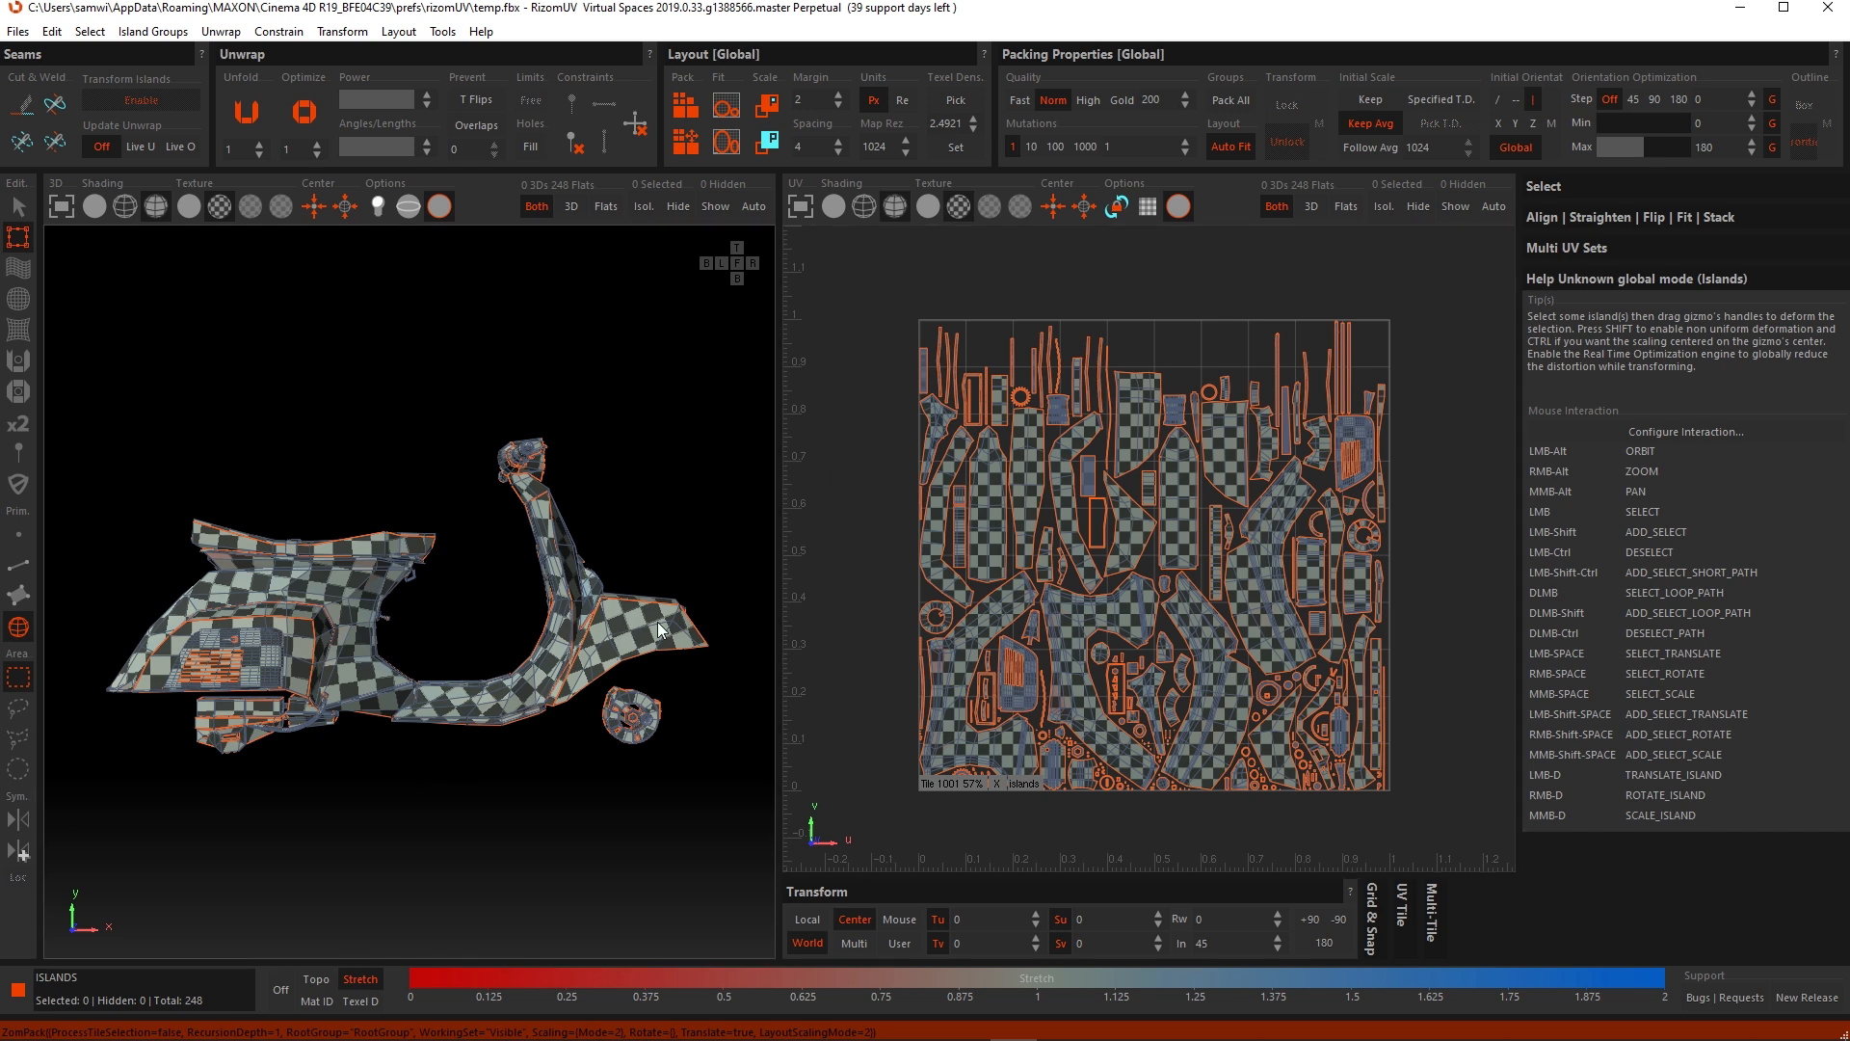
Step: Select the two side islands of the front mudguard and set their initial orientation to the Y axis
left_click_drag(657, 622, 488, 649, "alt")
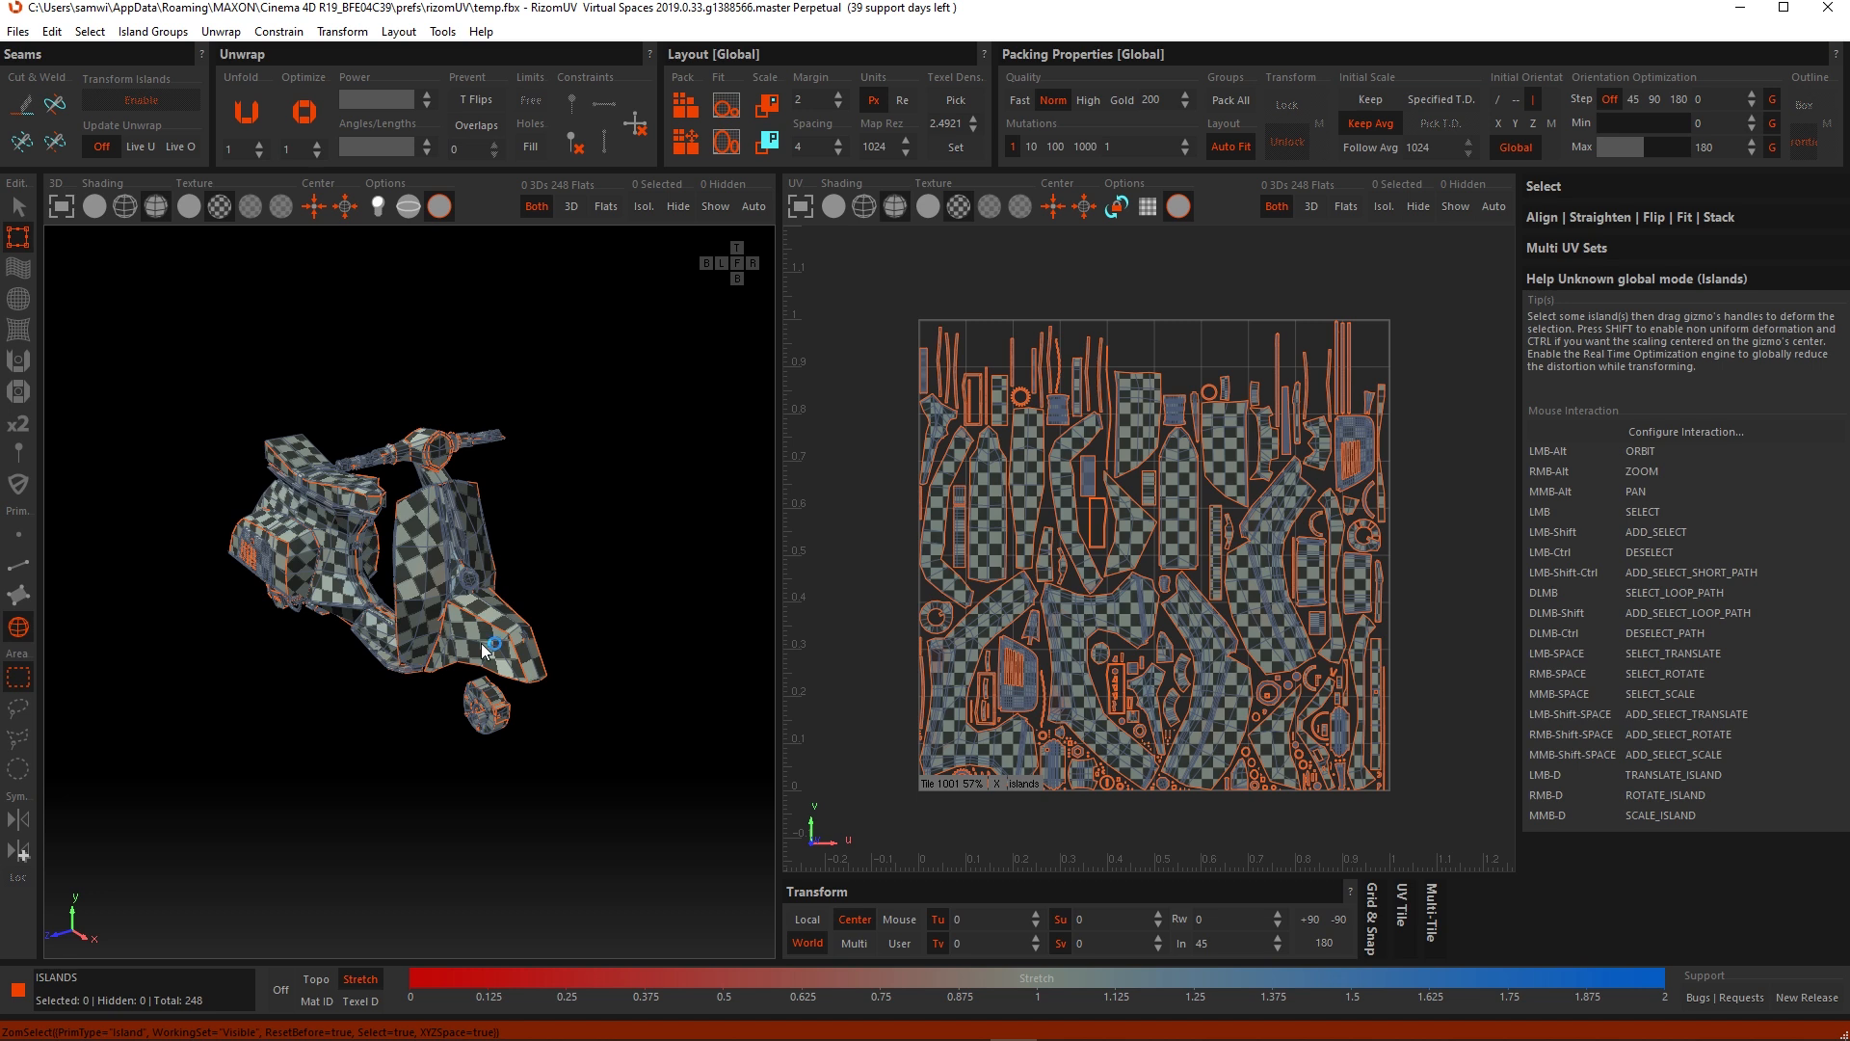
left_click(482, 644)
left_click_drag(561, 640, 311, 652, "alt")
left_click(433, 709, "shift")
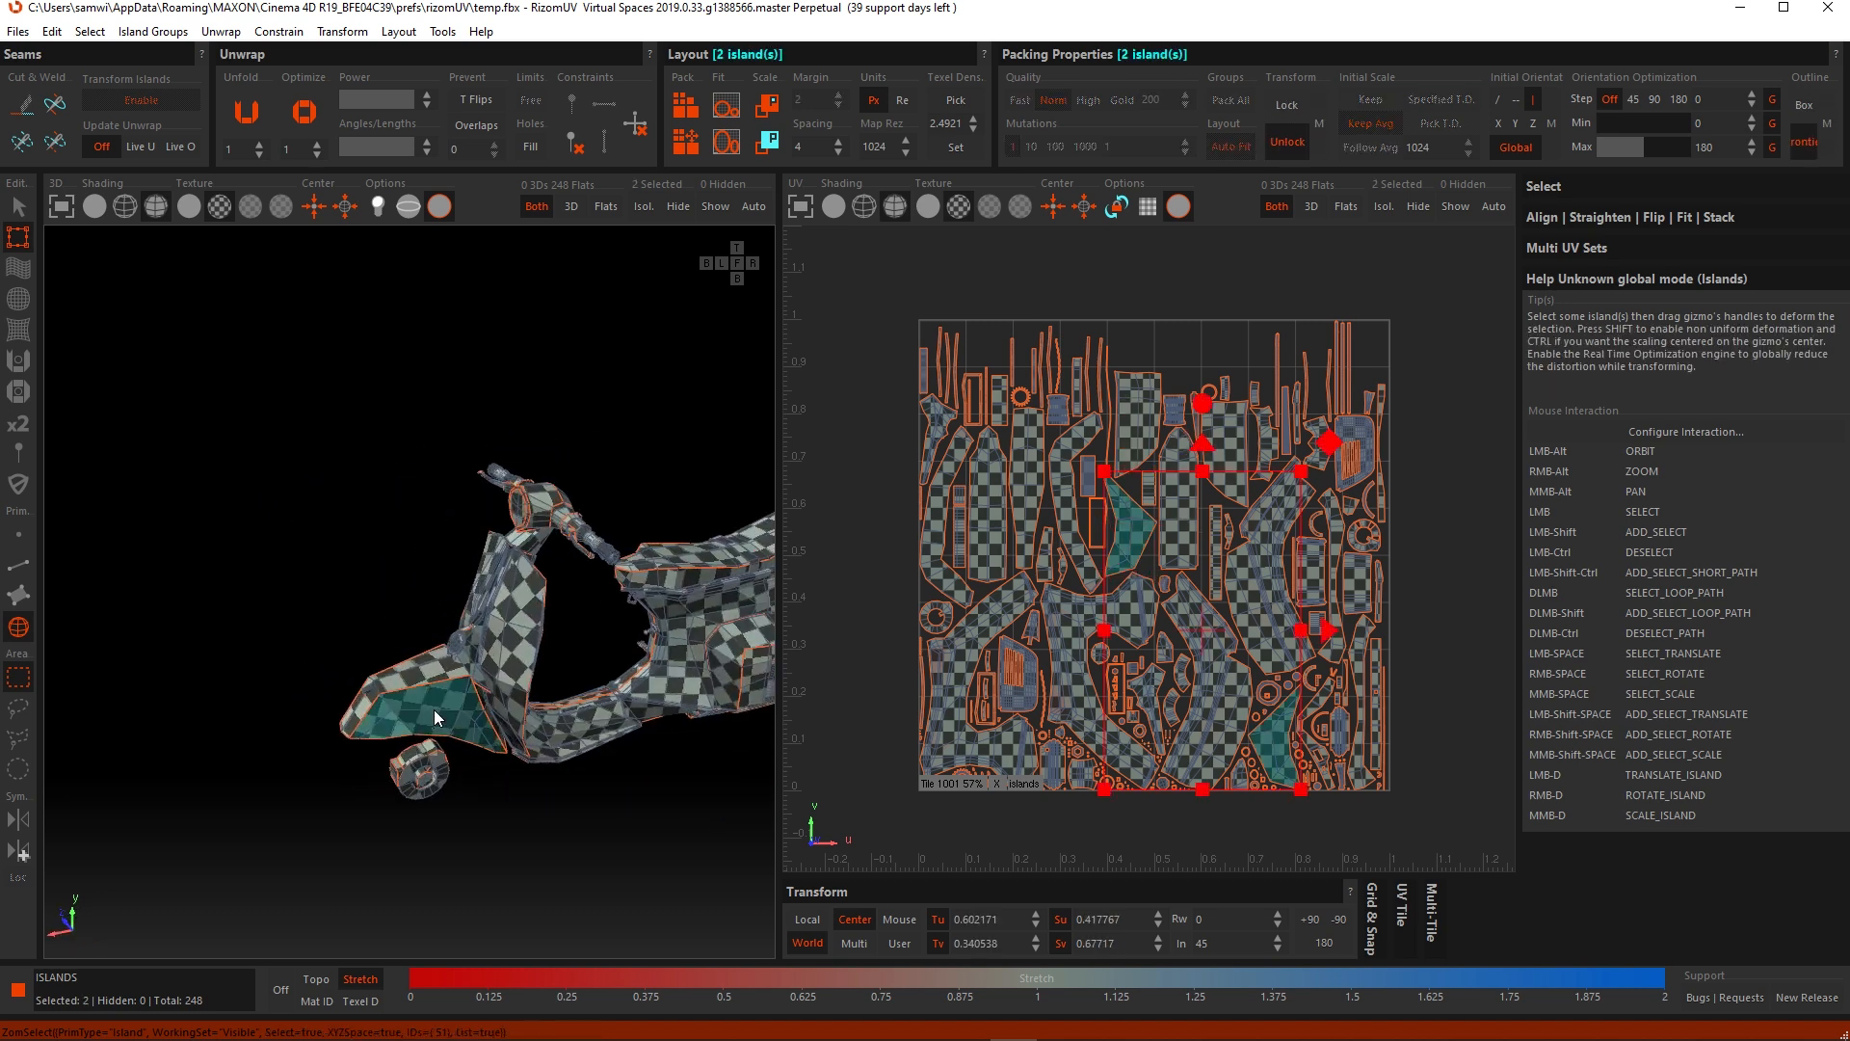
left_click_drag(418, 698, 617, 690, "alt")
left_click_drag(345, 703, 402, 687, "alt")
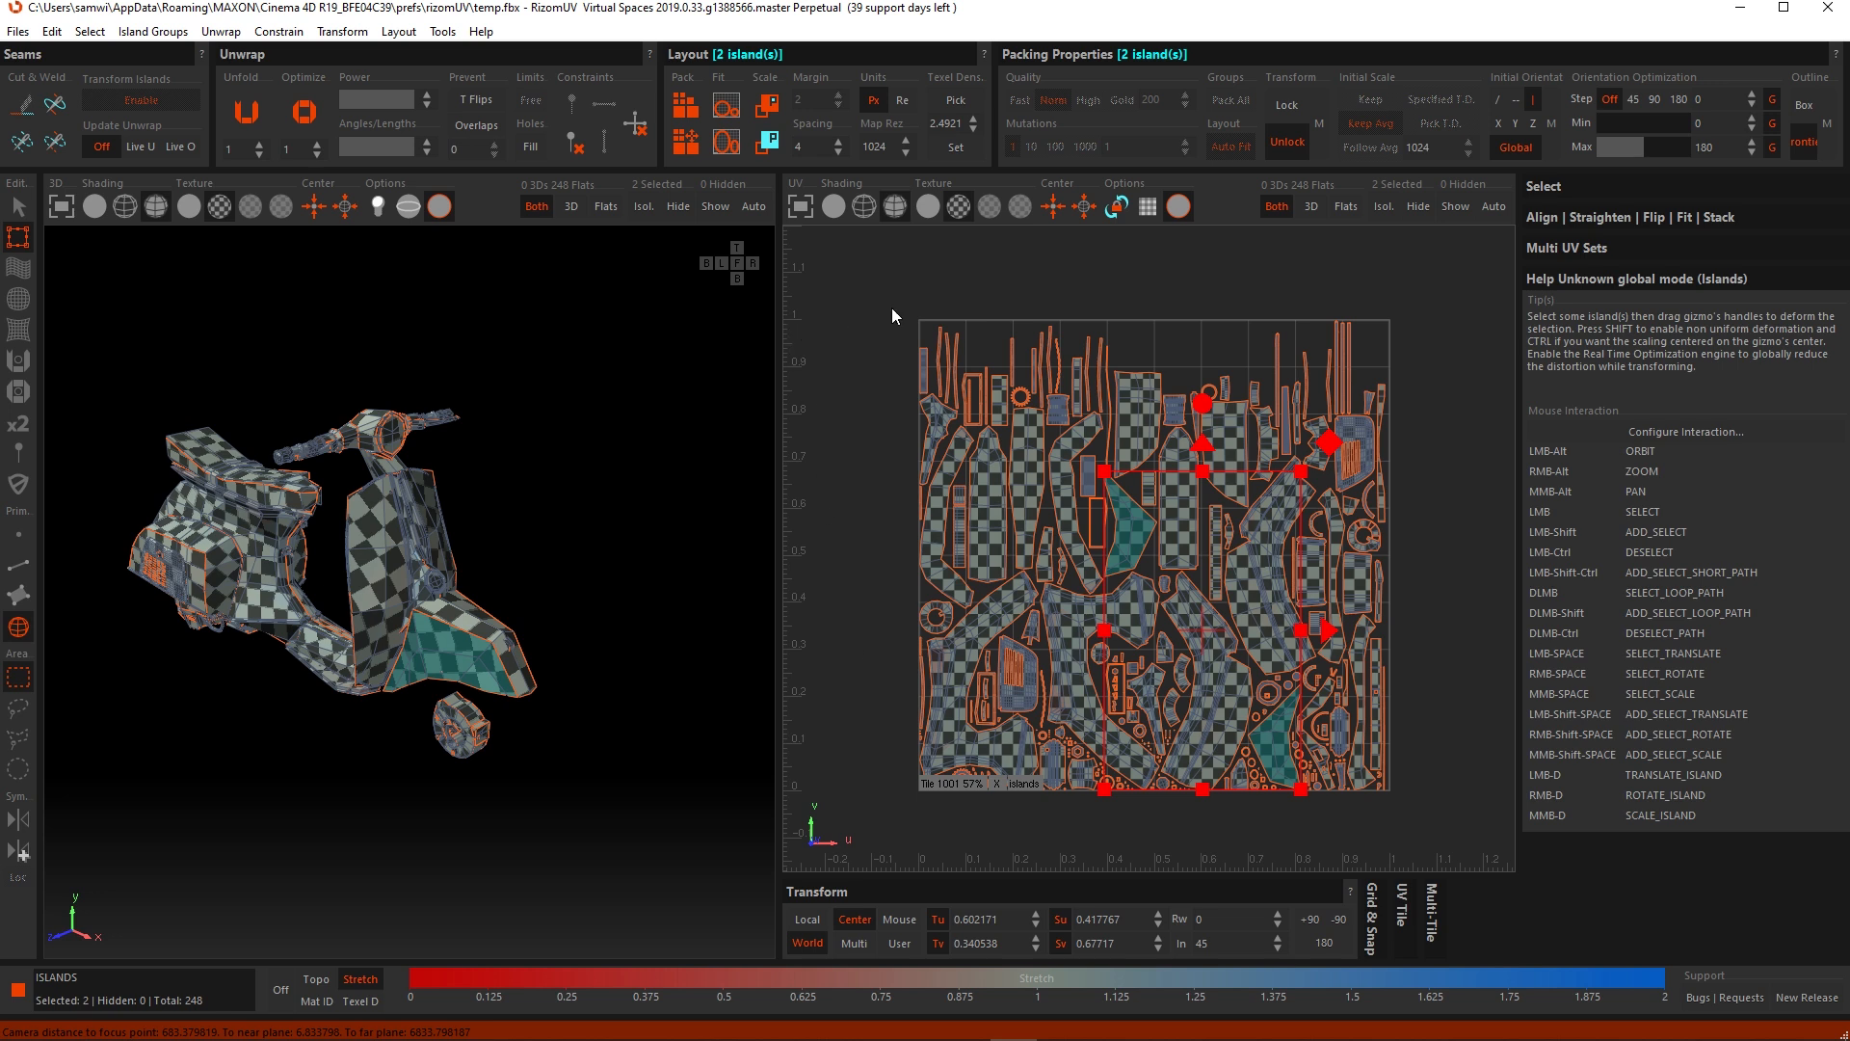
left_click(1513, 121)
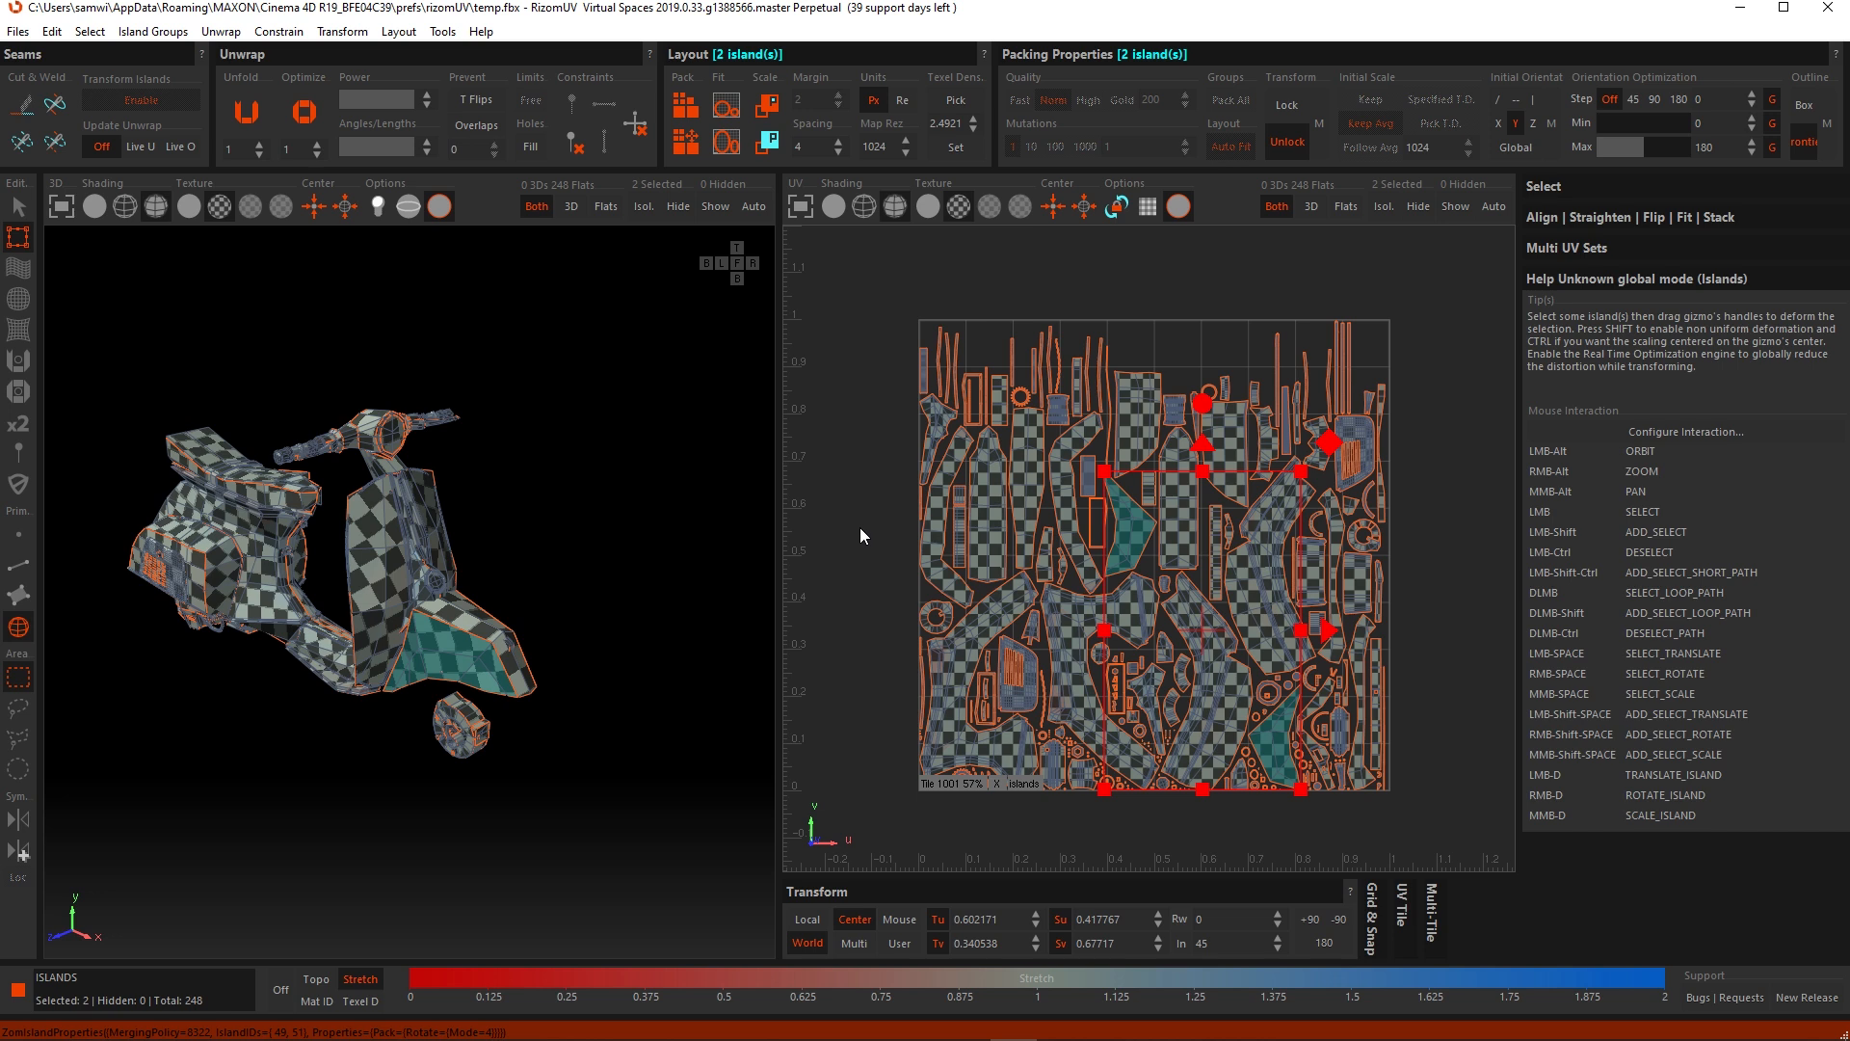
Step: Pack the two front mudguard side islands with their Y-axis orientation and clear the selection
key("p")
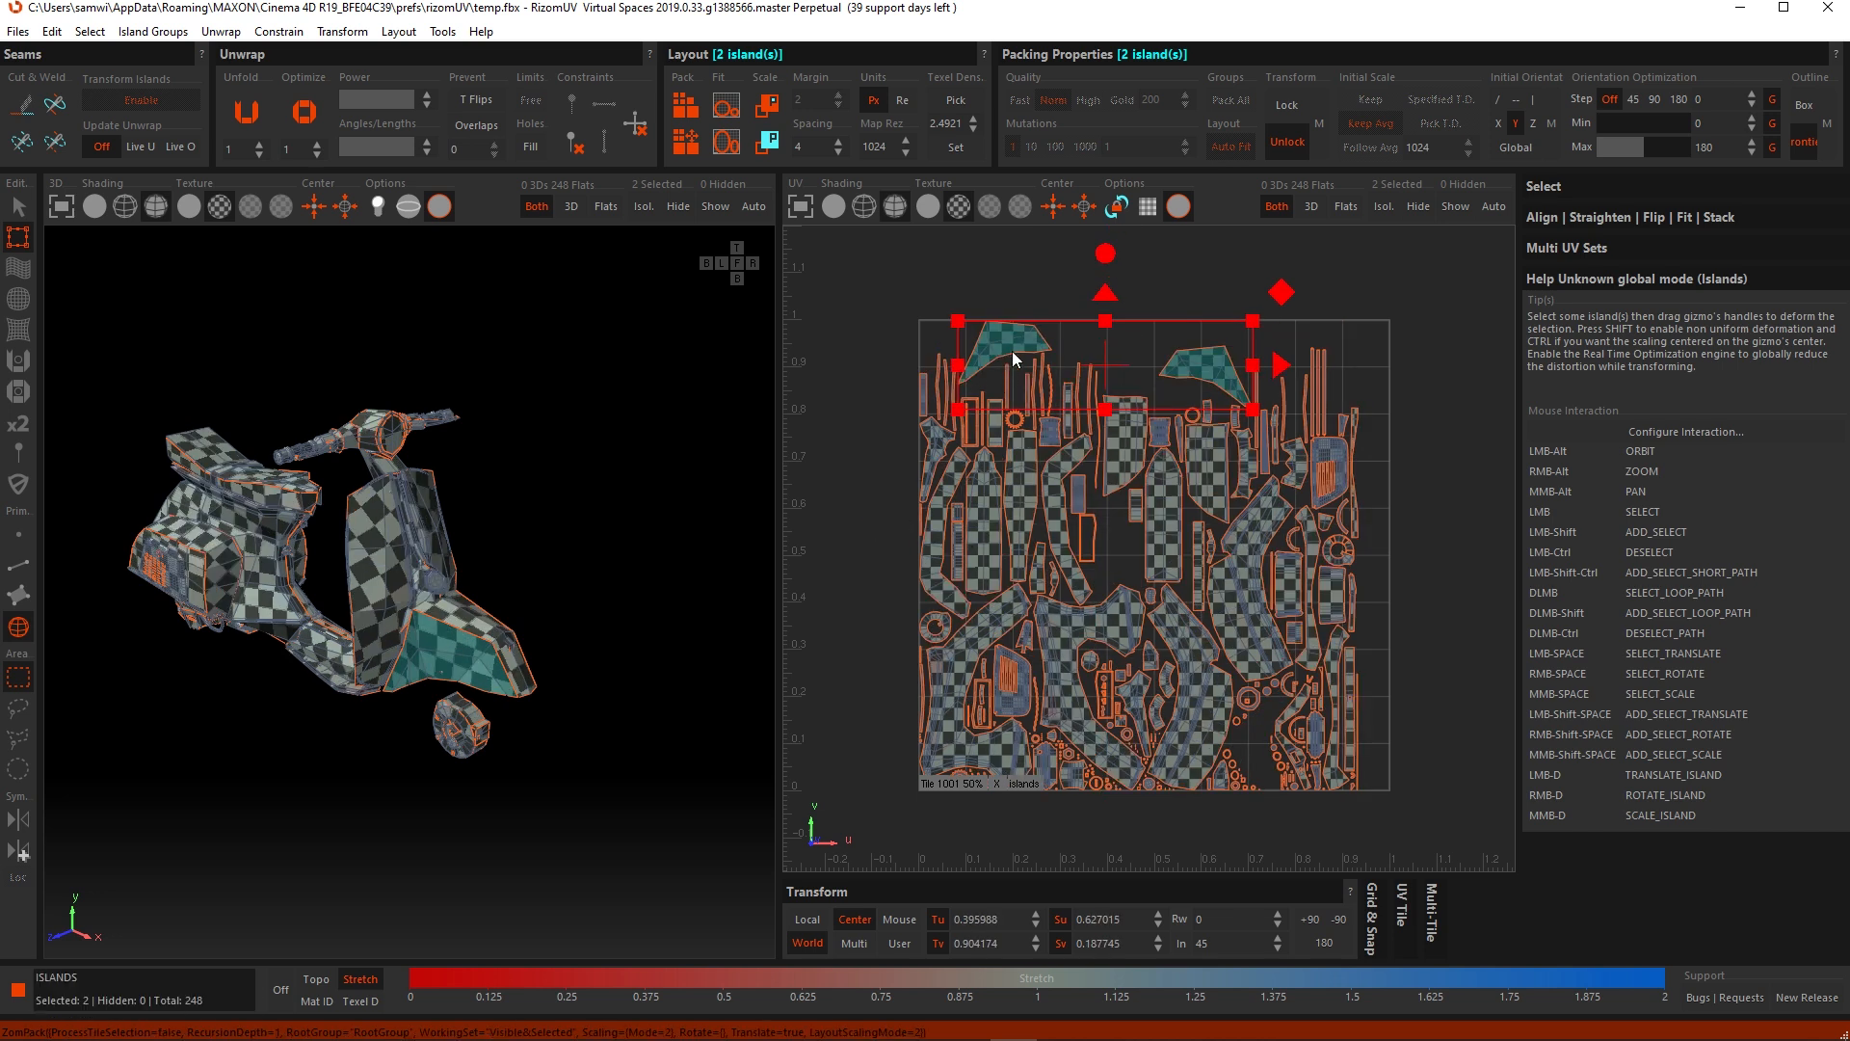
left_click_drag(518, 696, 487, 617, "alt")
left_click(1378, 631)
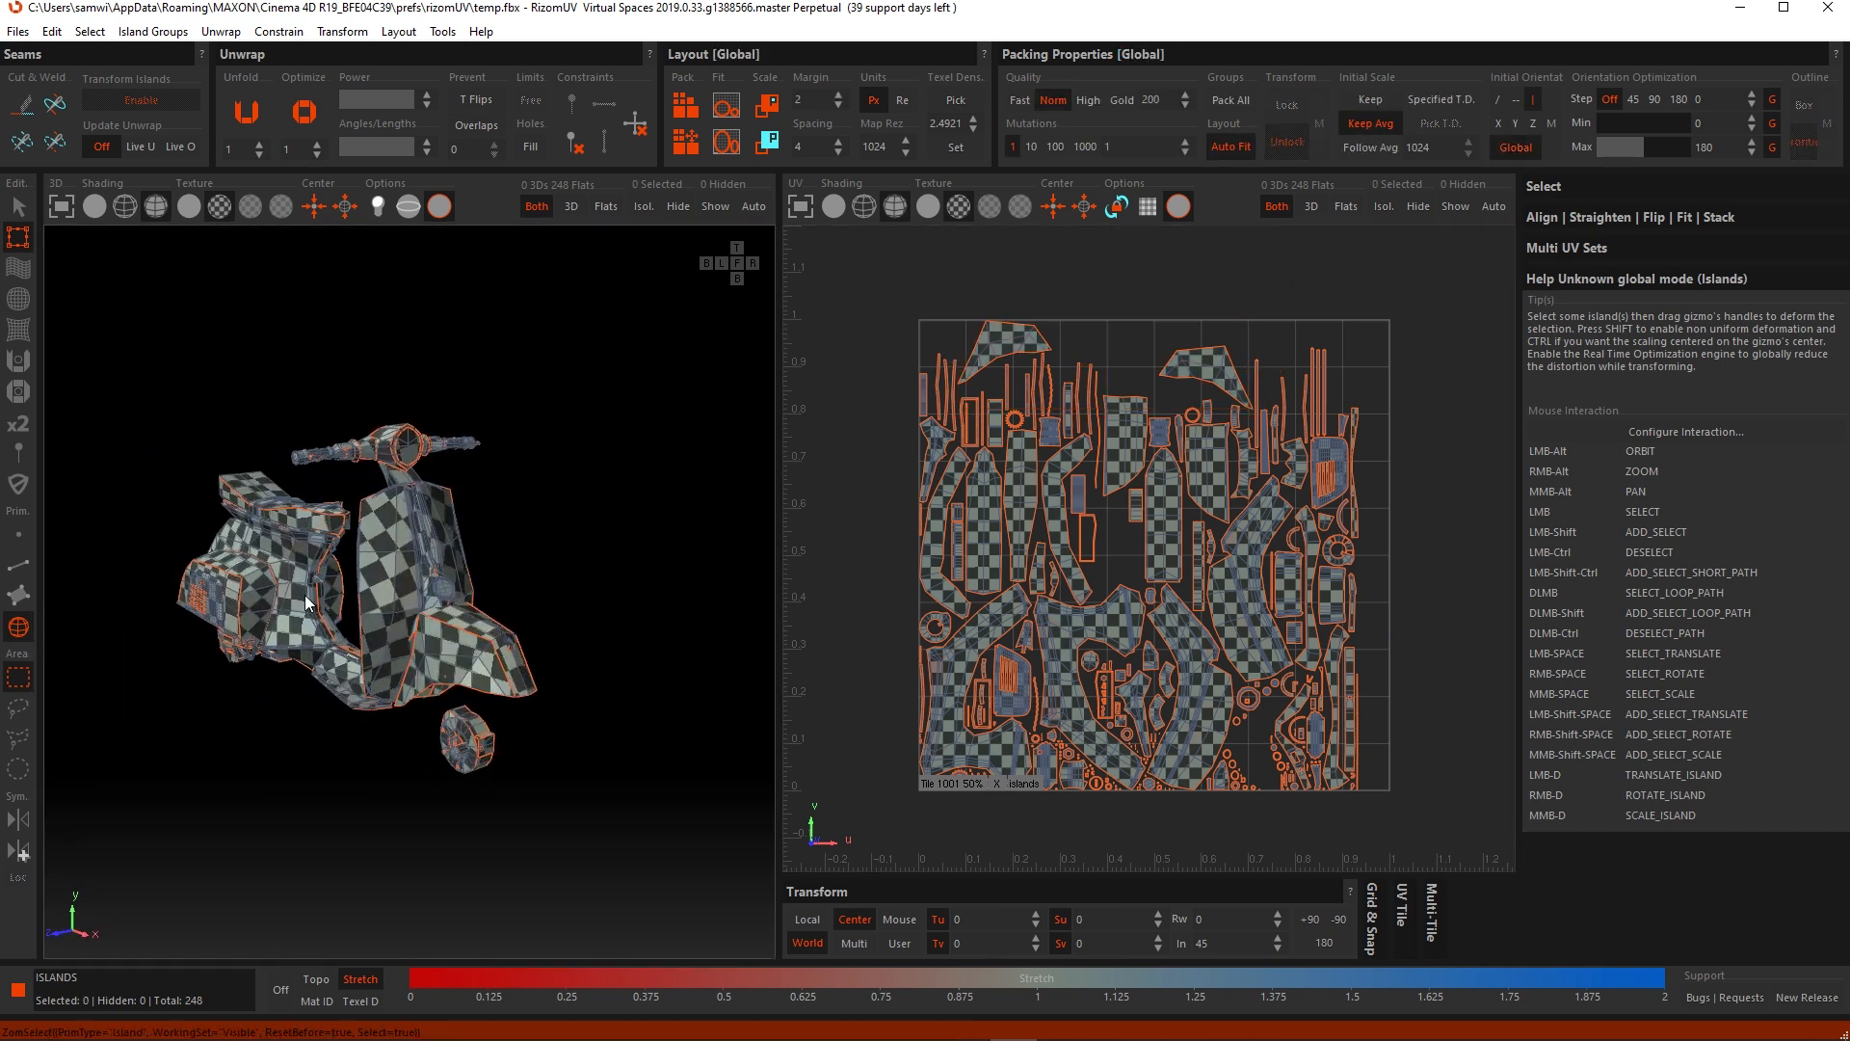
Step: Select the two large rear body side islands, set their initial orientation to the X axis, and pack them
left_click_drag(306, 603, 420, 635, "alt")
left_click(469, 622)
left_click(520, 610, "shift")
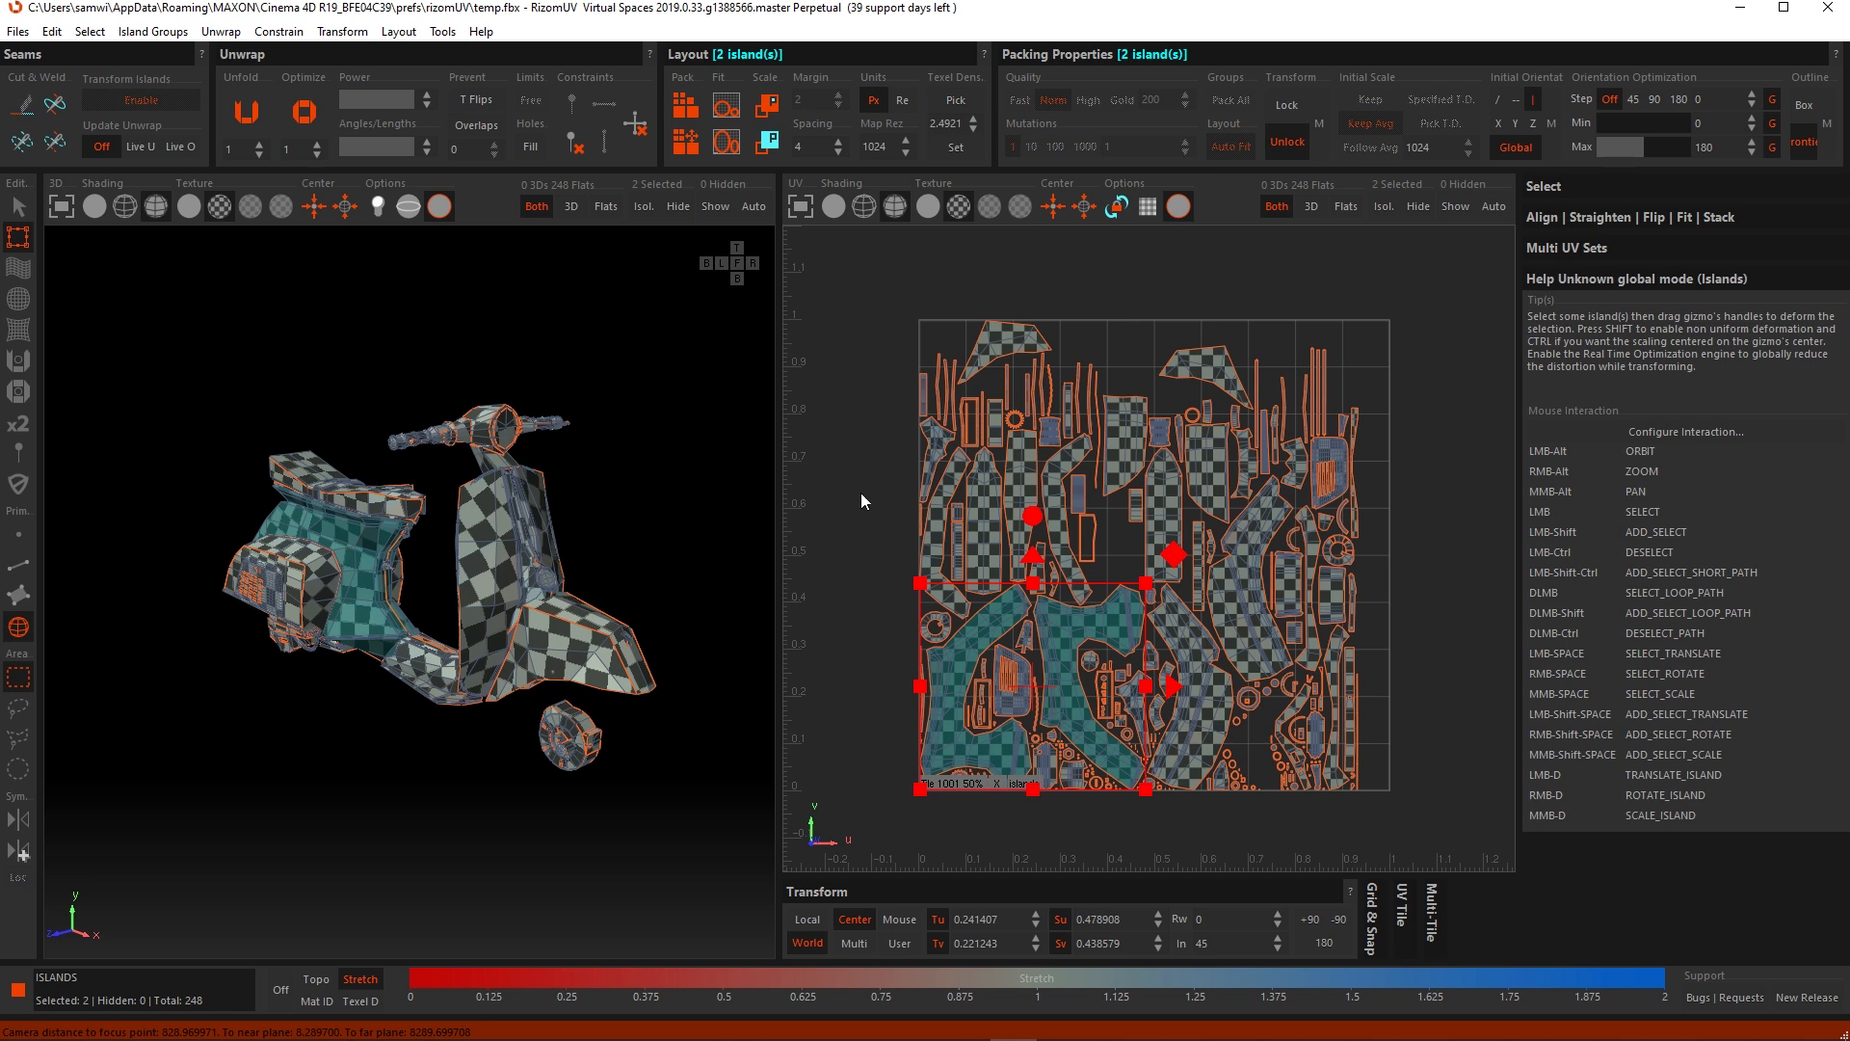
left_click(1496, 123)
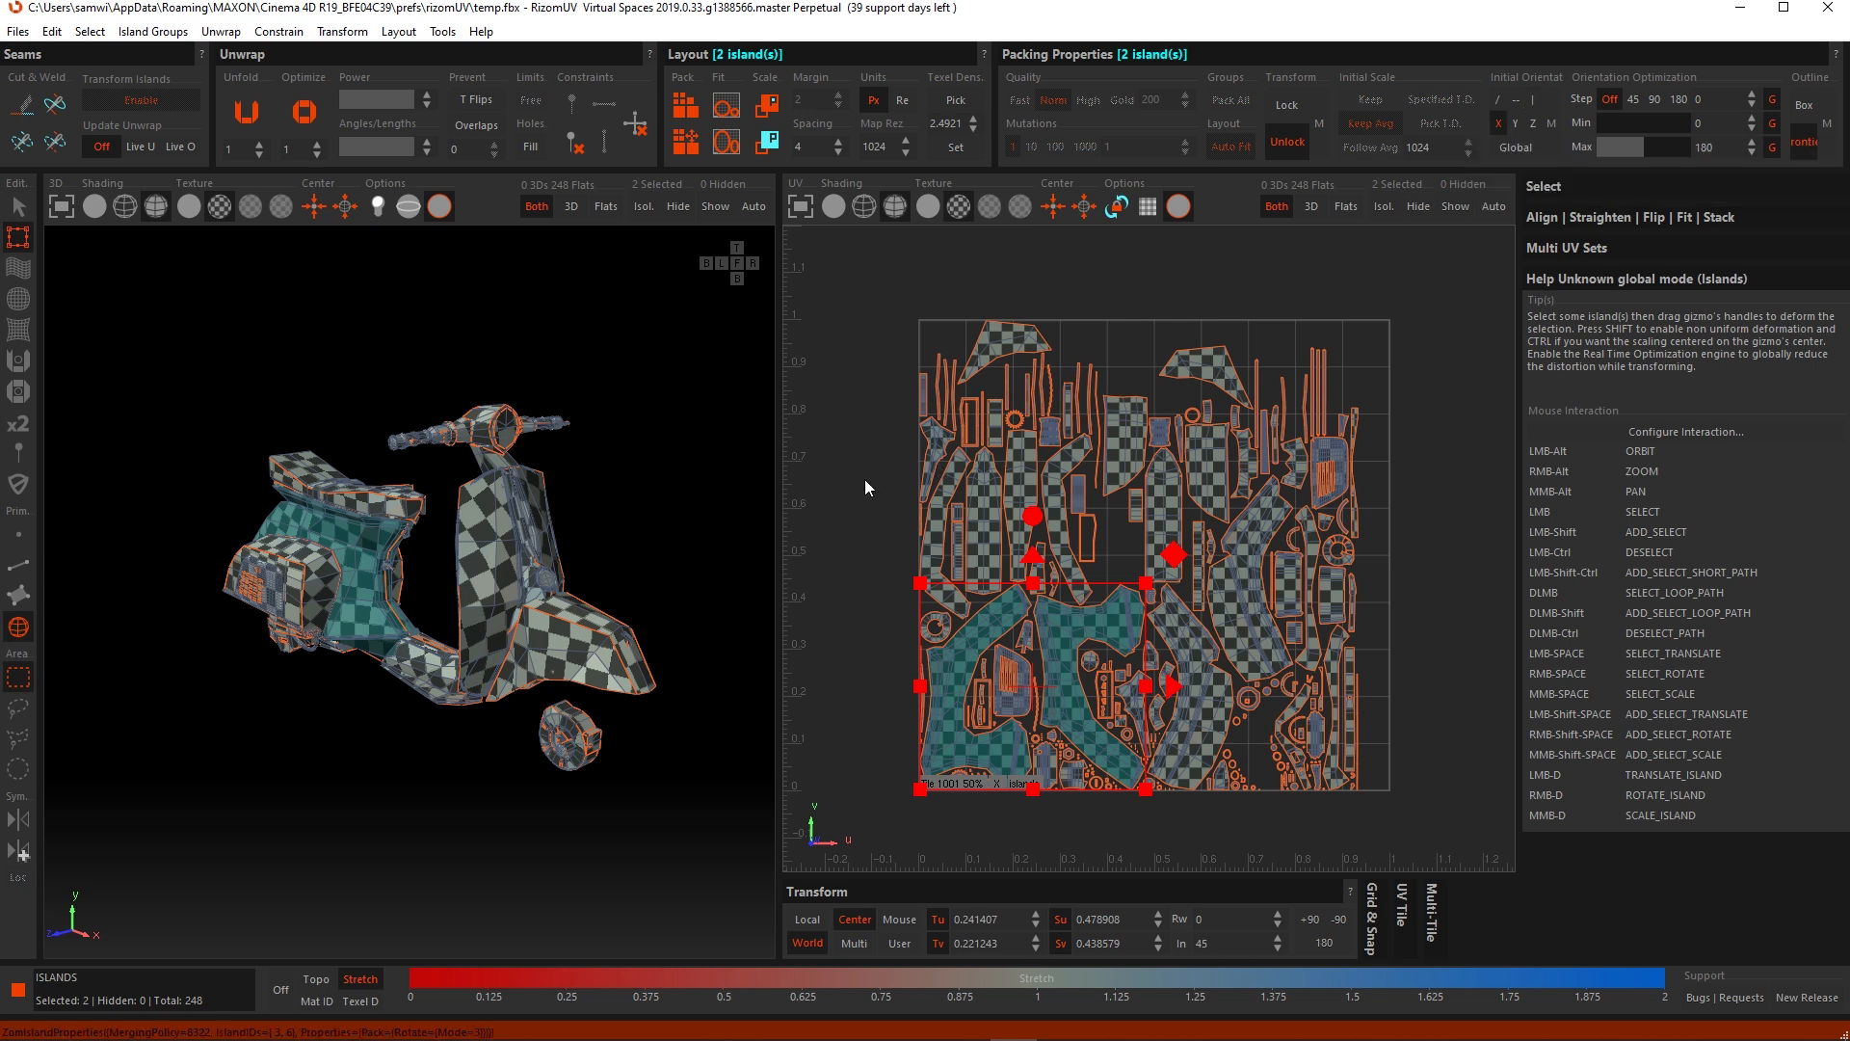
key("ctrl+p")
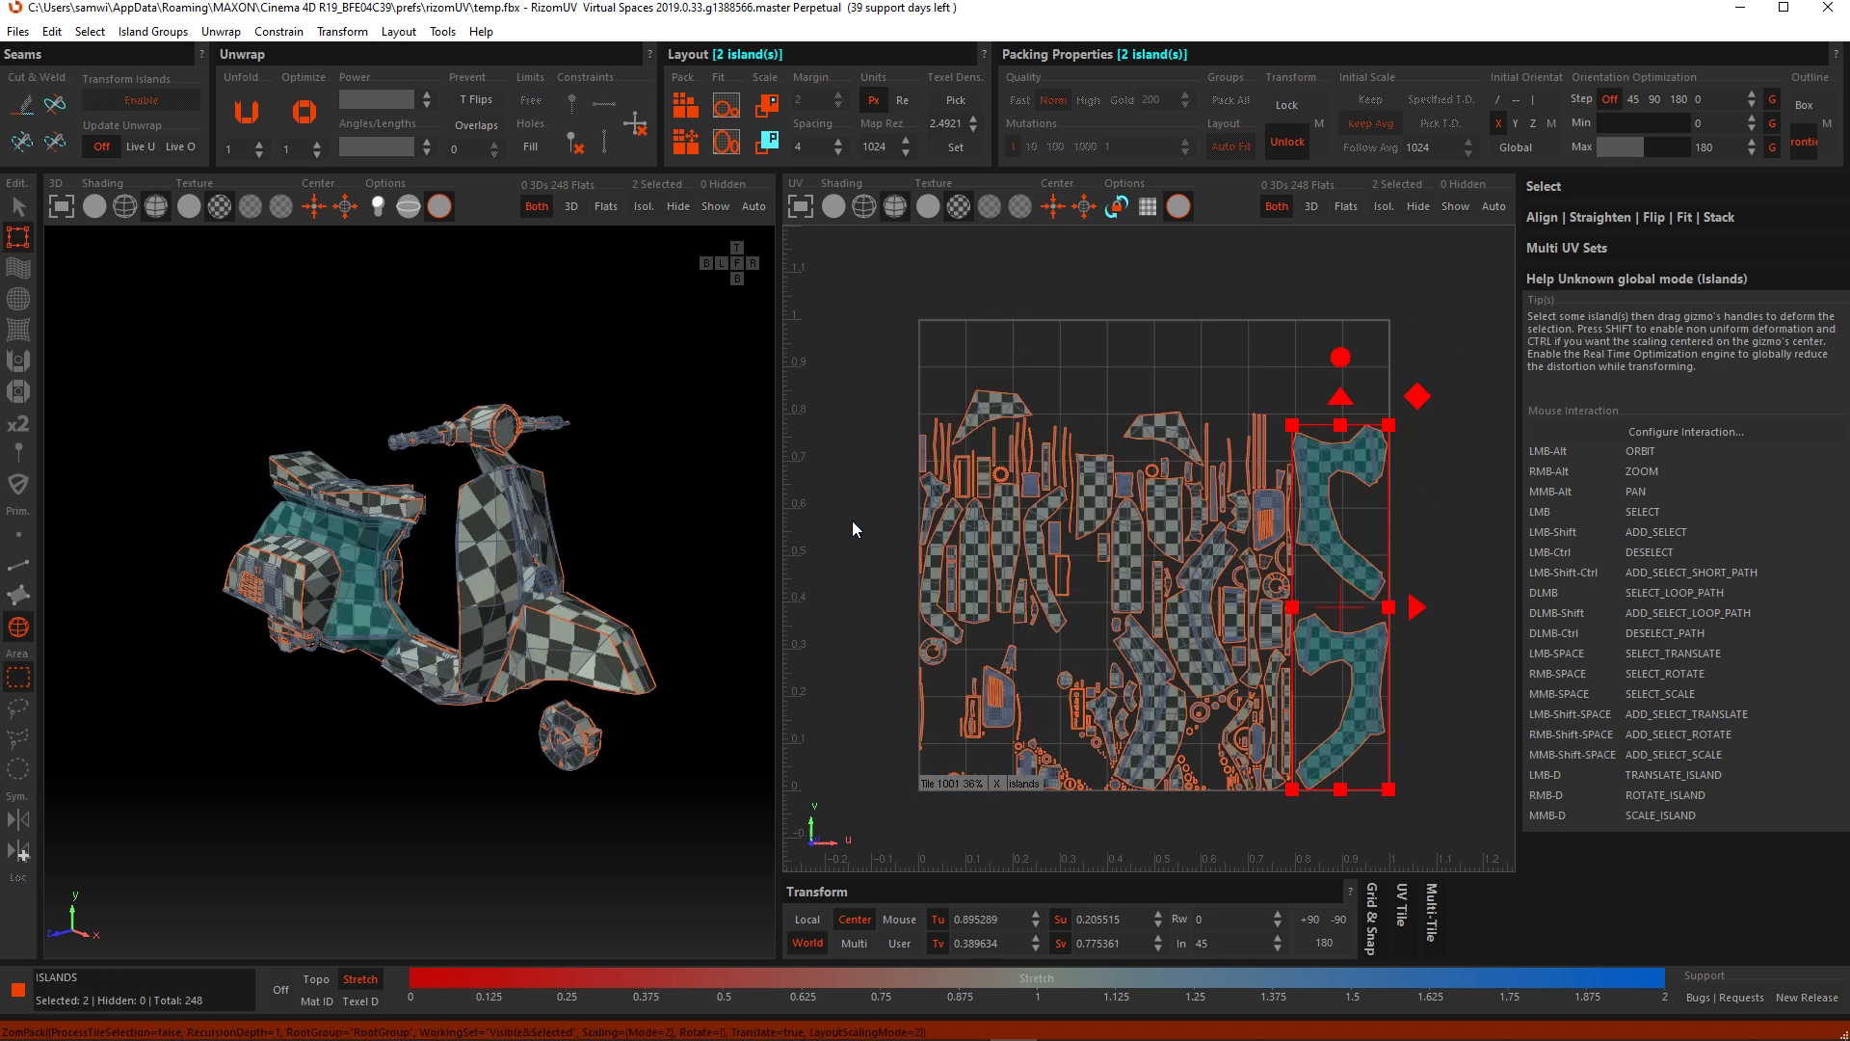
Step: Select the two mudguard side islands and two rear body islands, return their initial orientation to vertical, and repack all the islands
left_click(1155, 438)
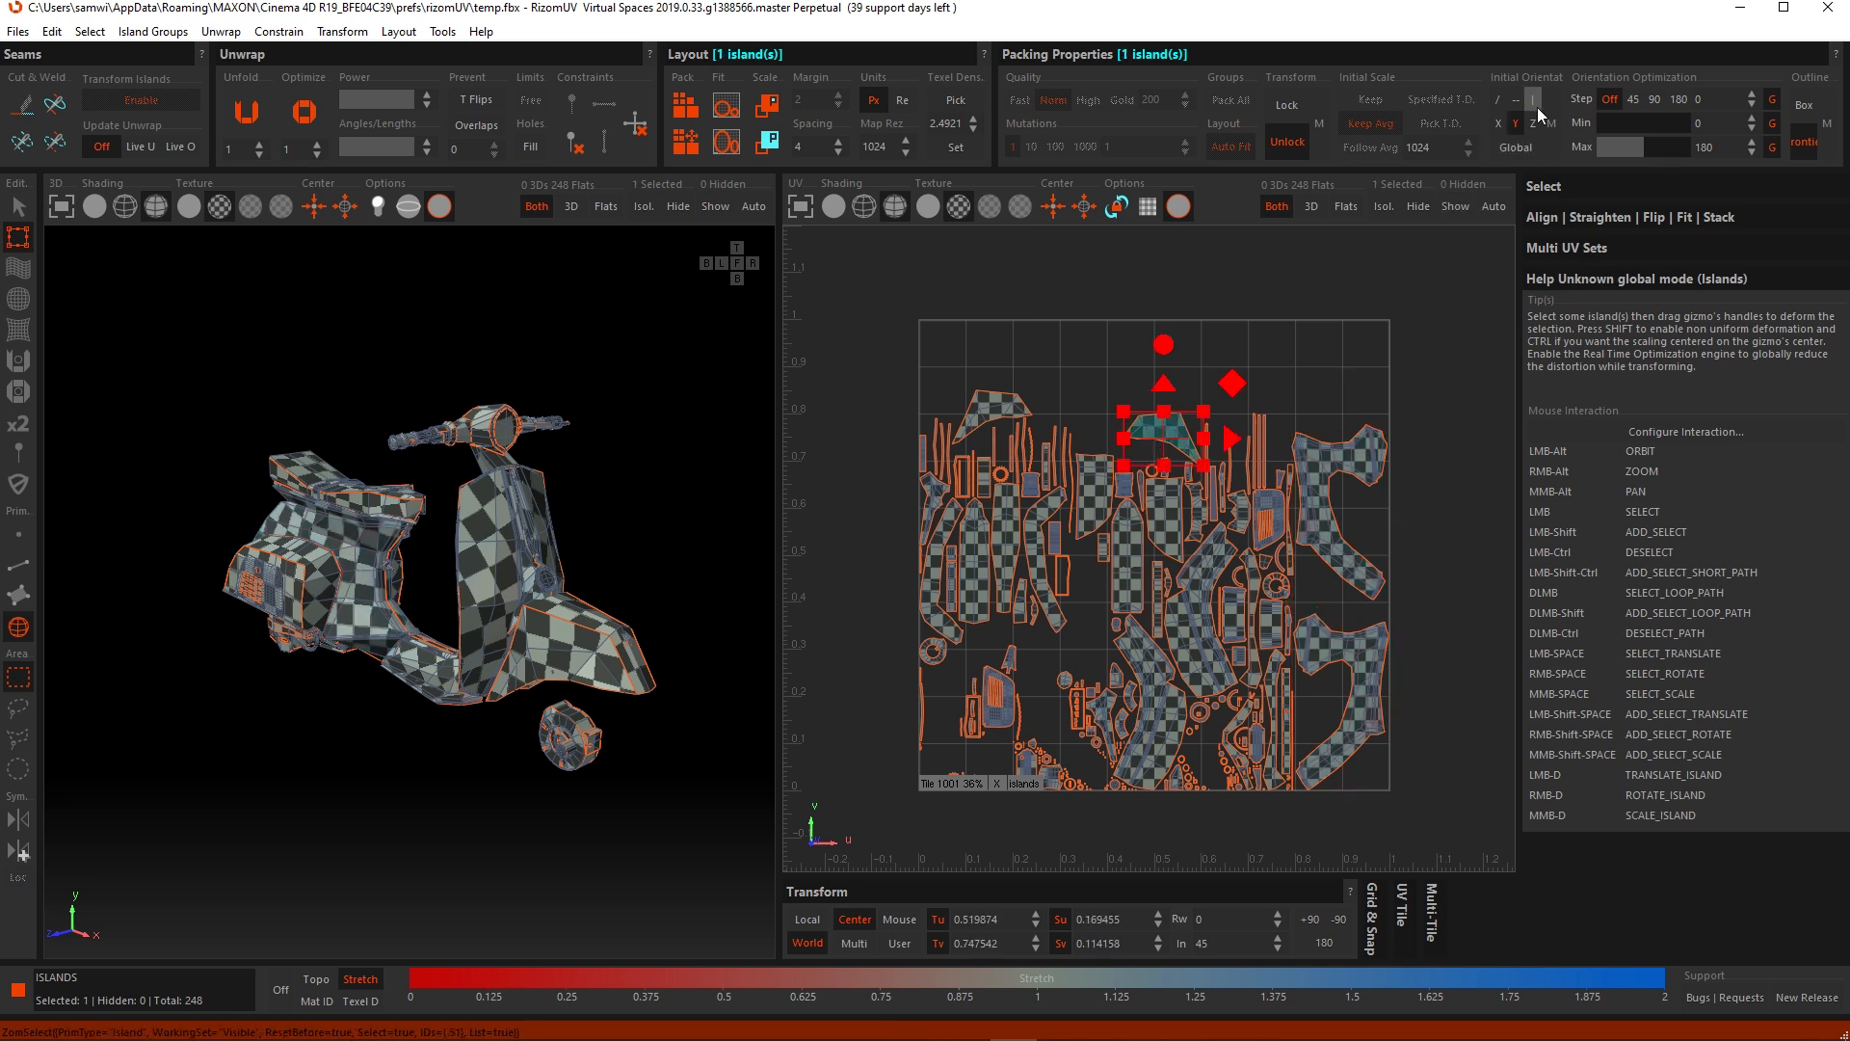
left_click(1008, 403)
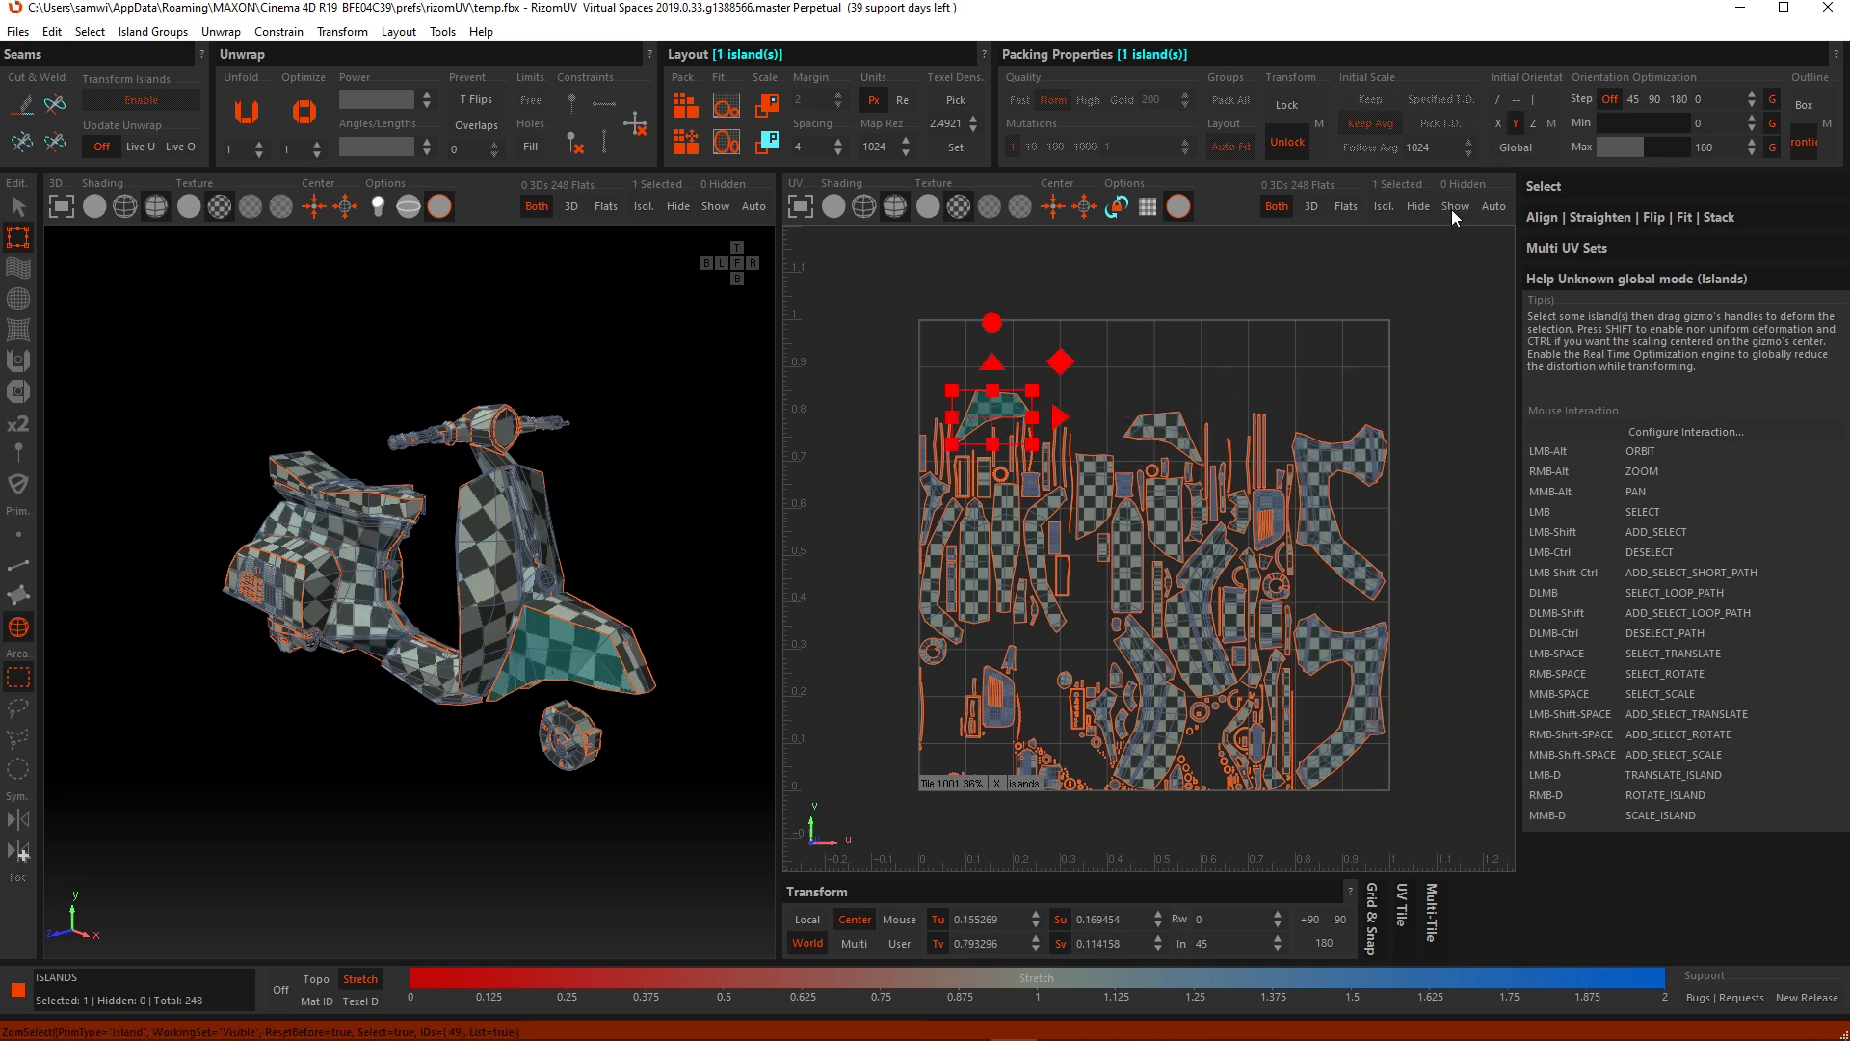
key("ctrl+z")
left_click(1174, 438)
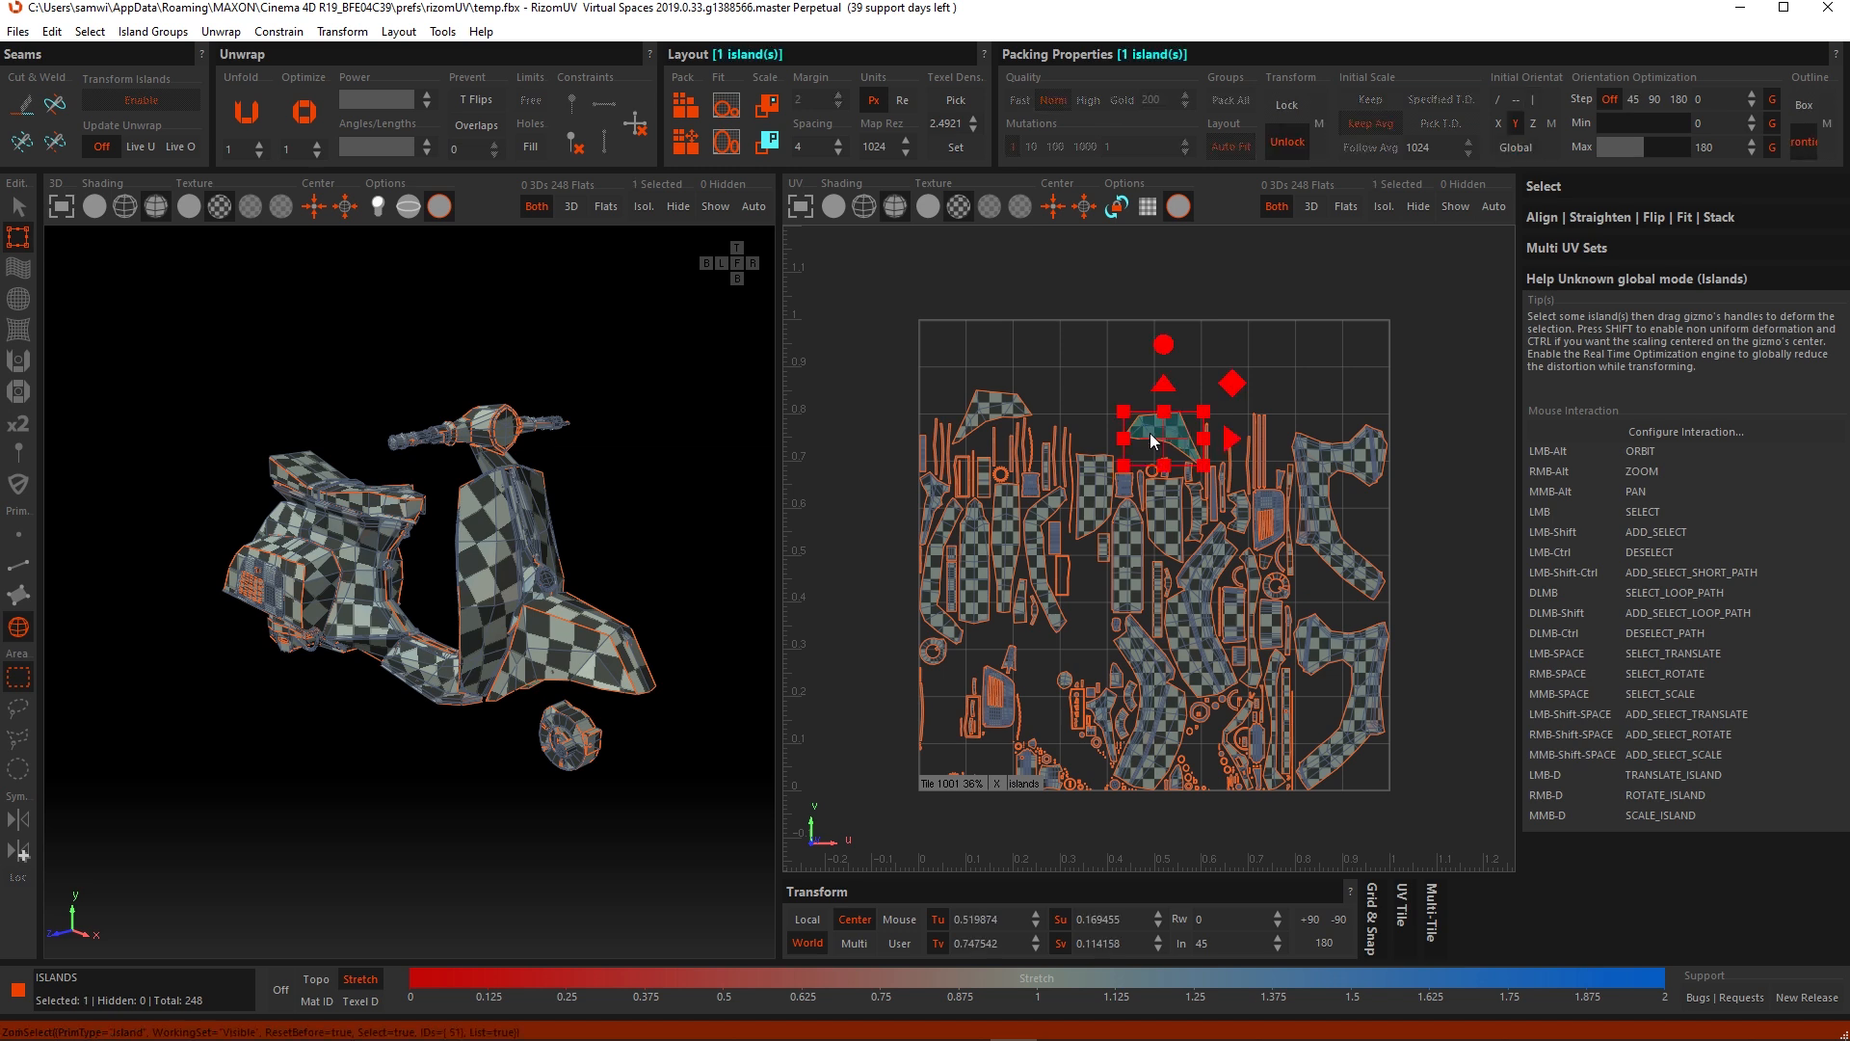
left_click(996, 409, "shift")
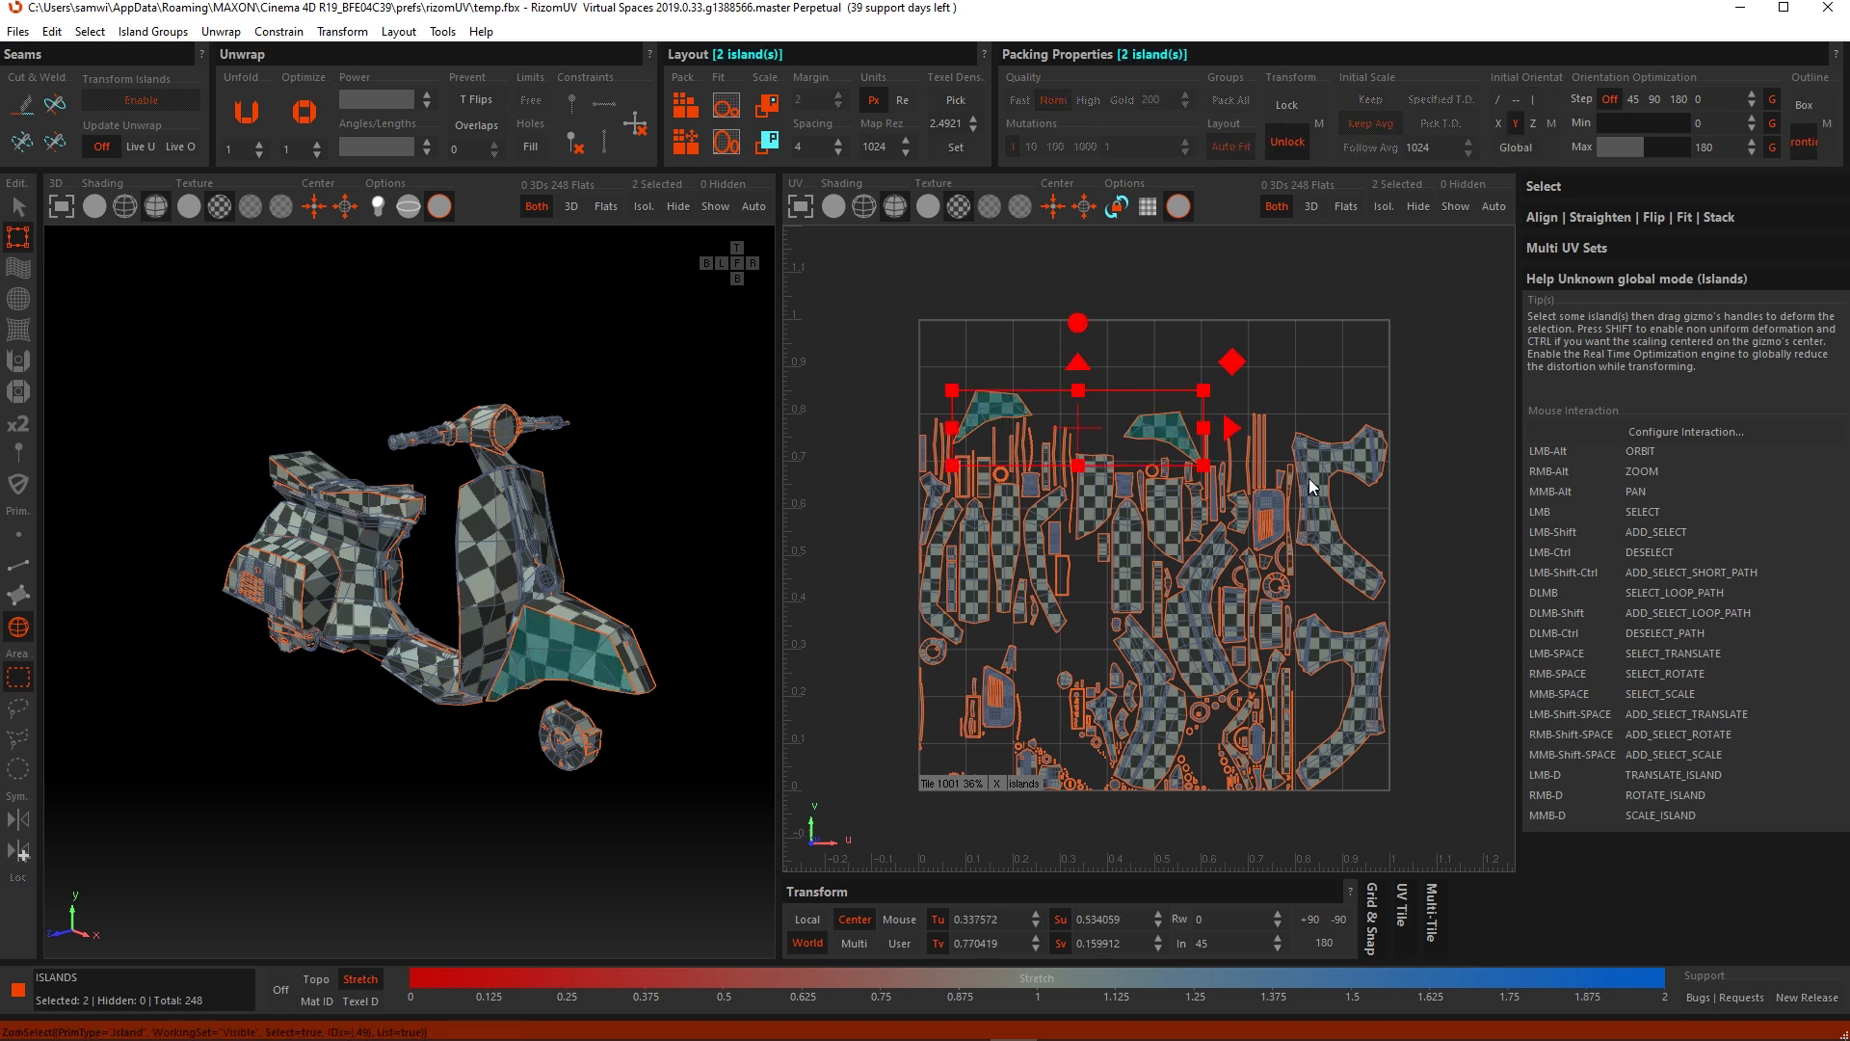
left_click(1309, 478, "shift")
left_click(1359, 661, "shift")
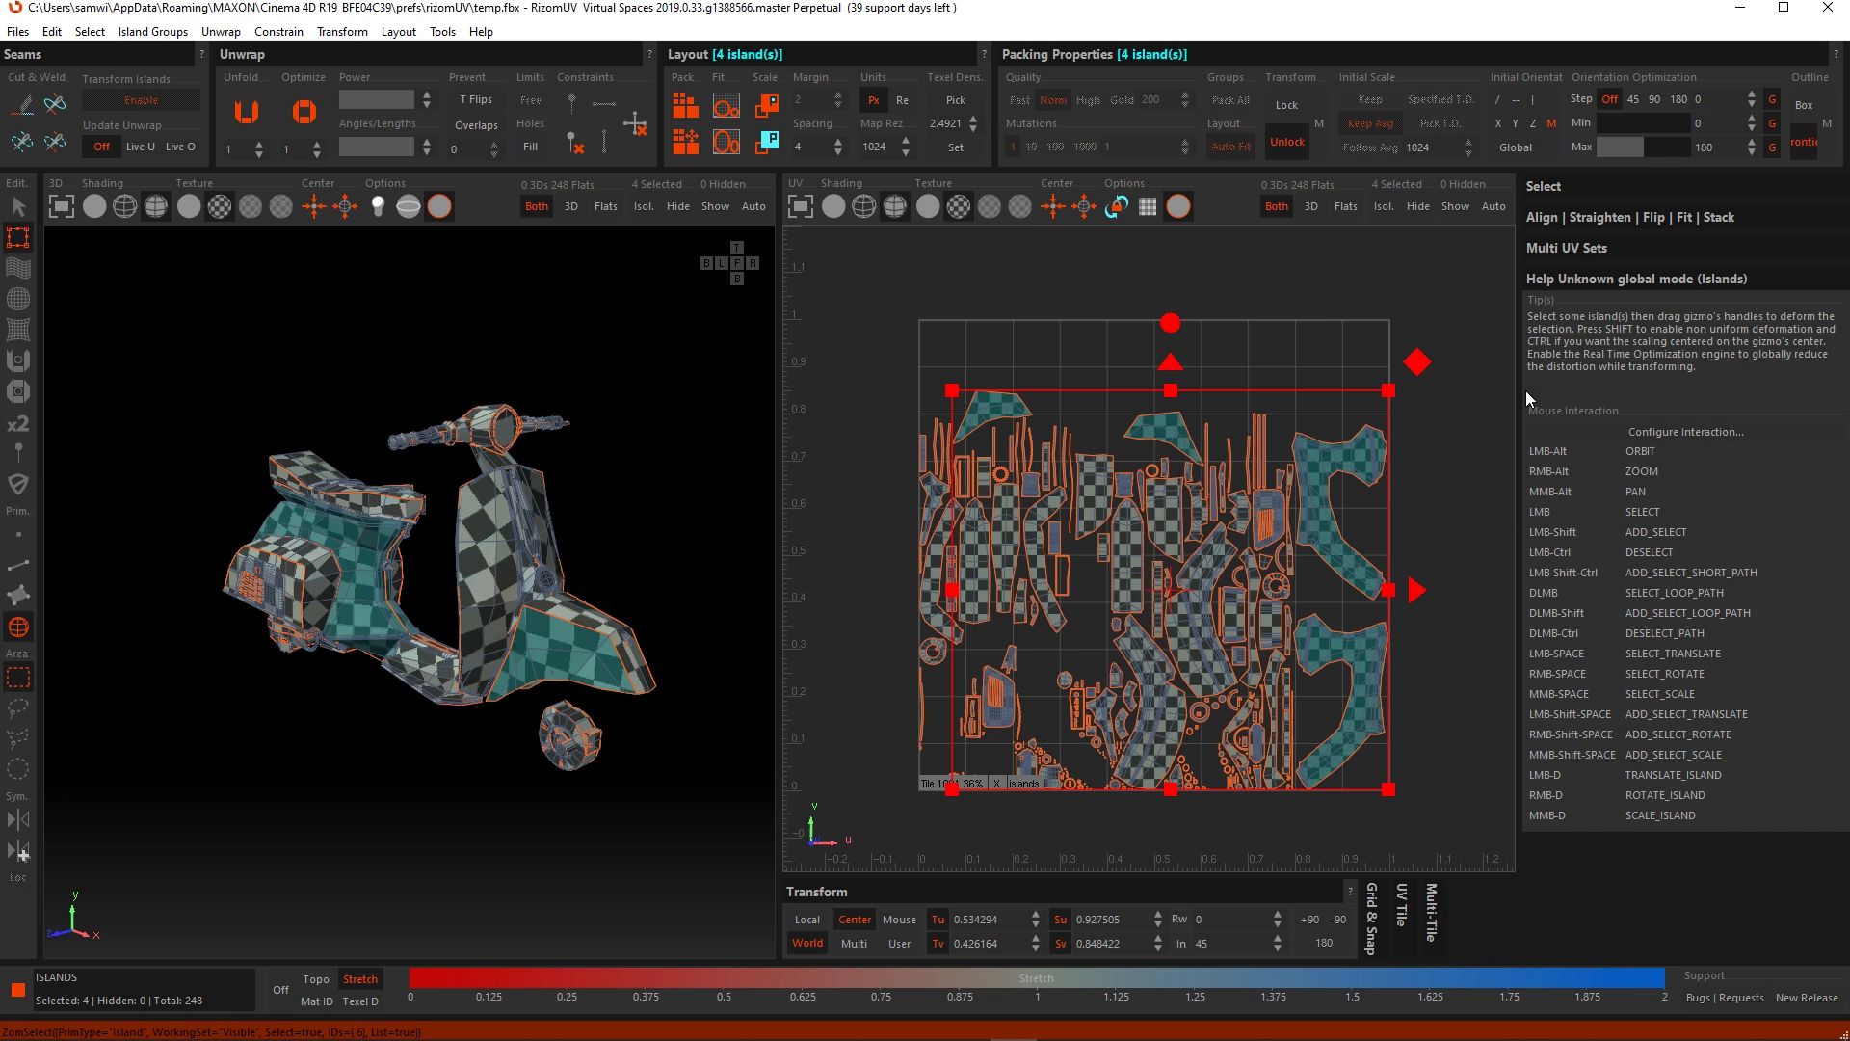
left_click(1533, 102)
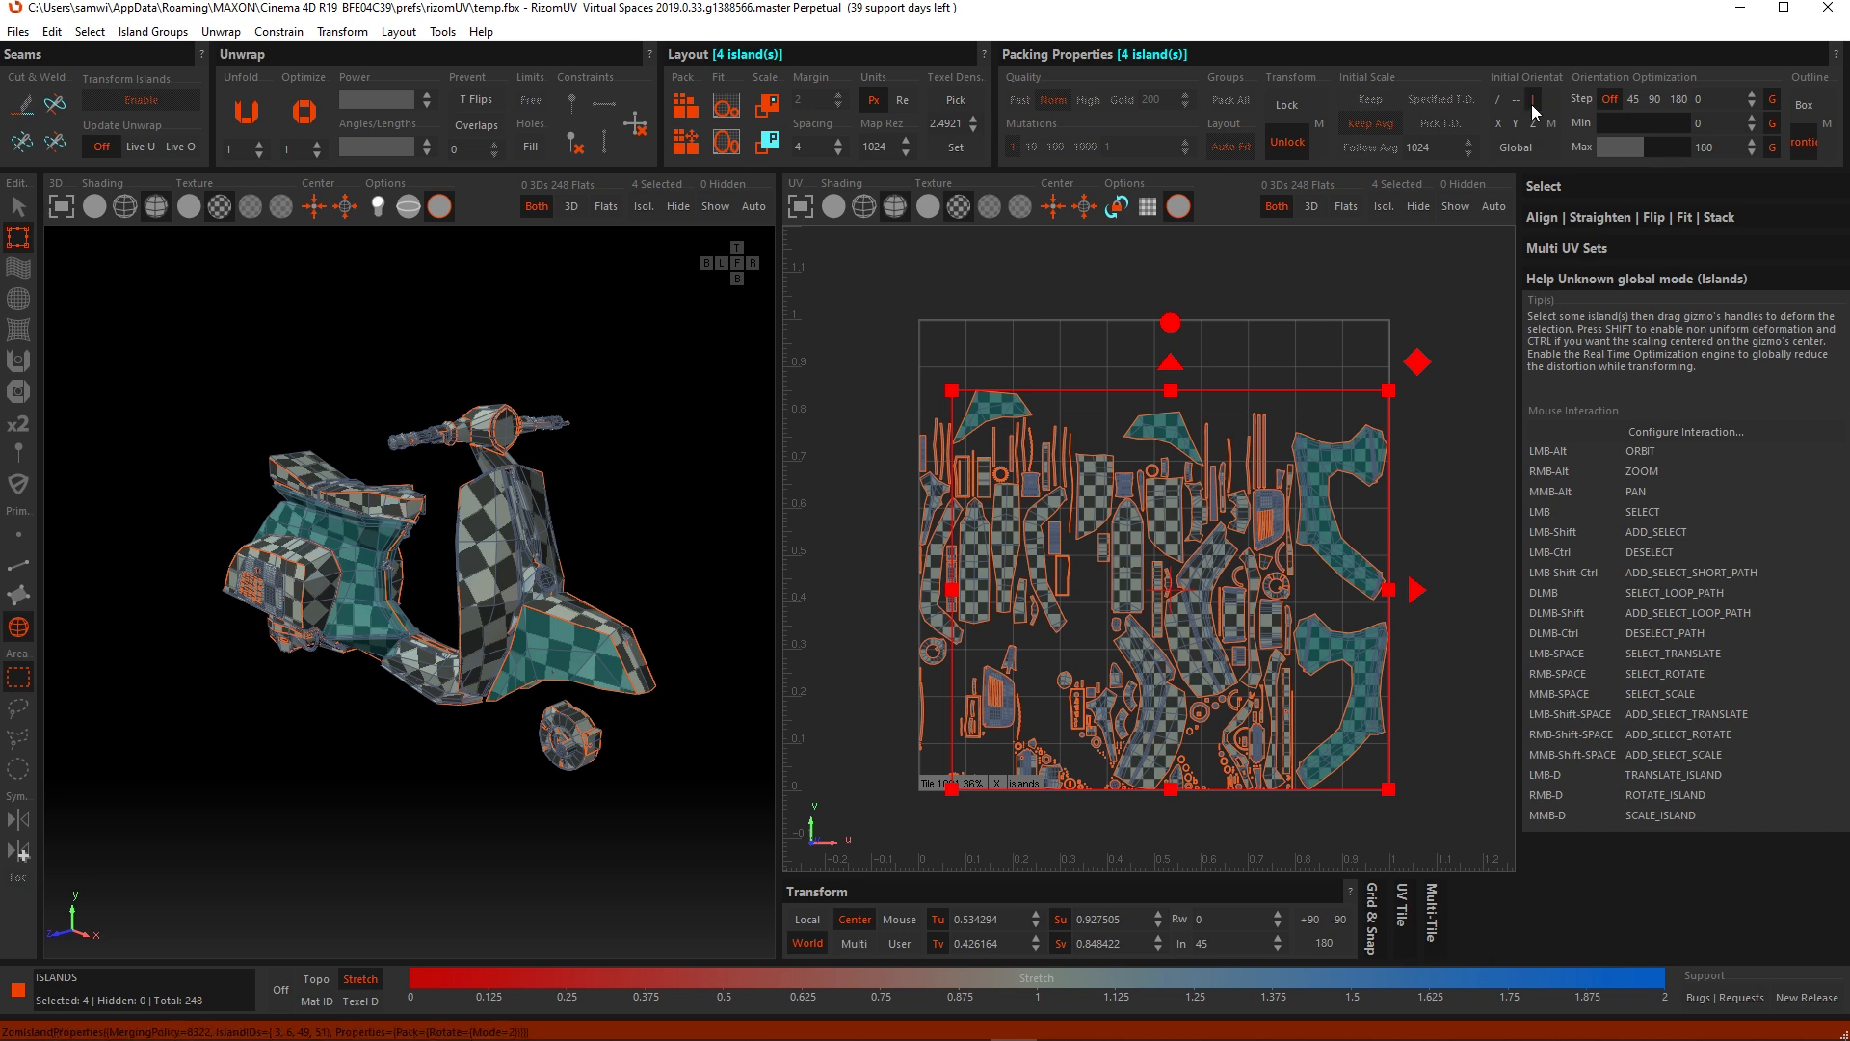
left_click(1467, 432)
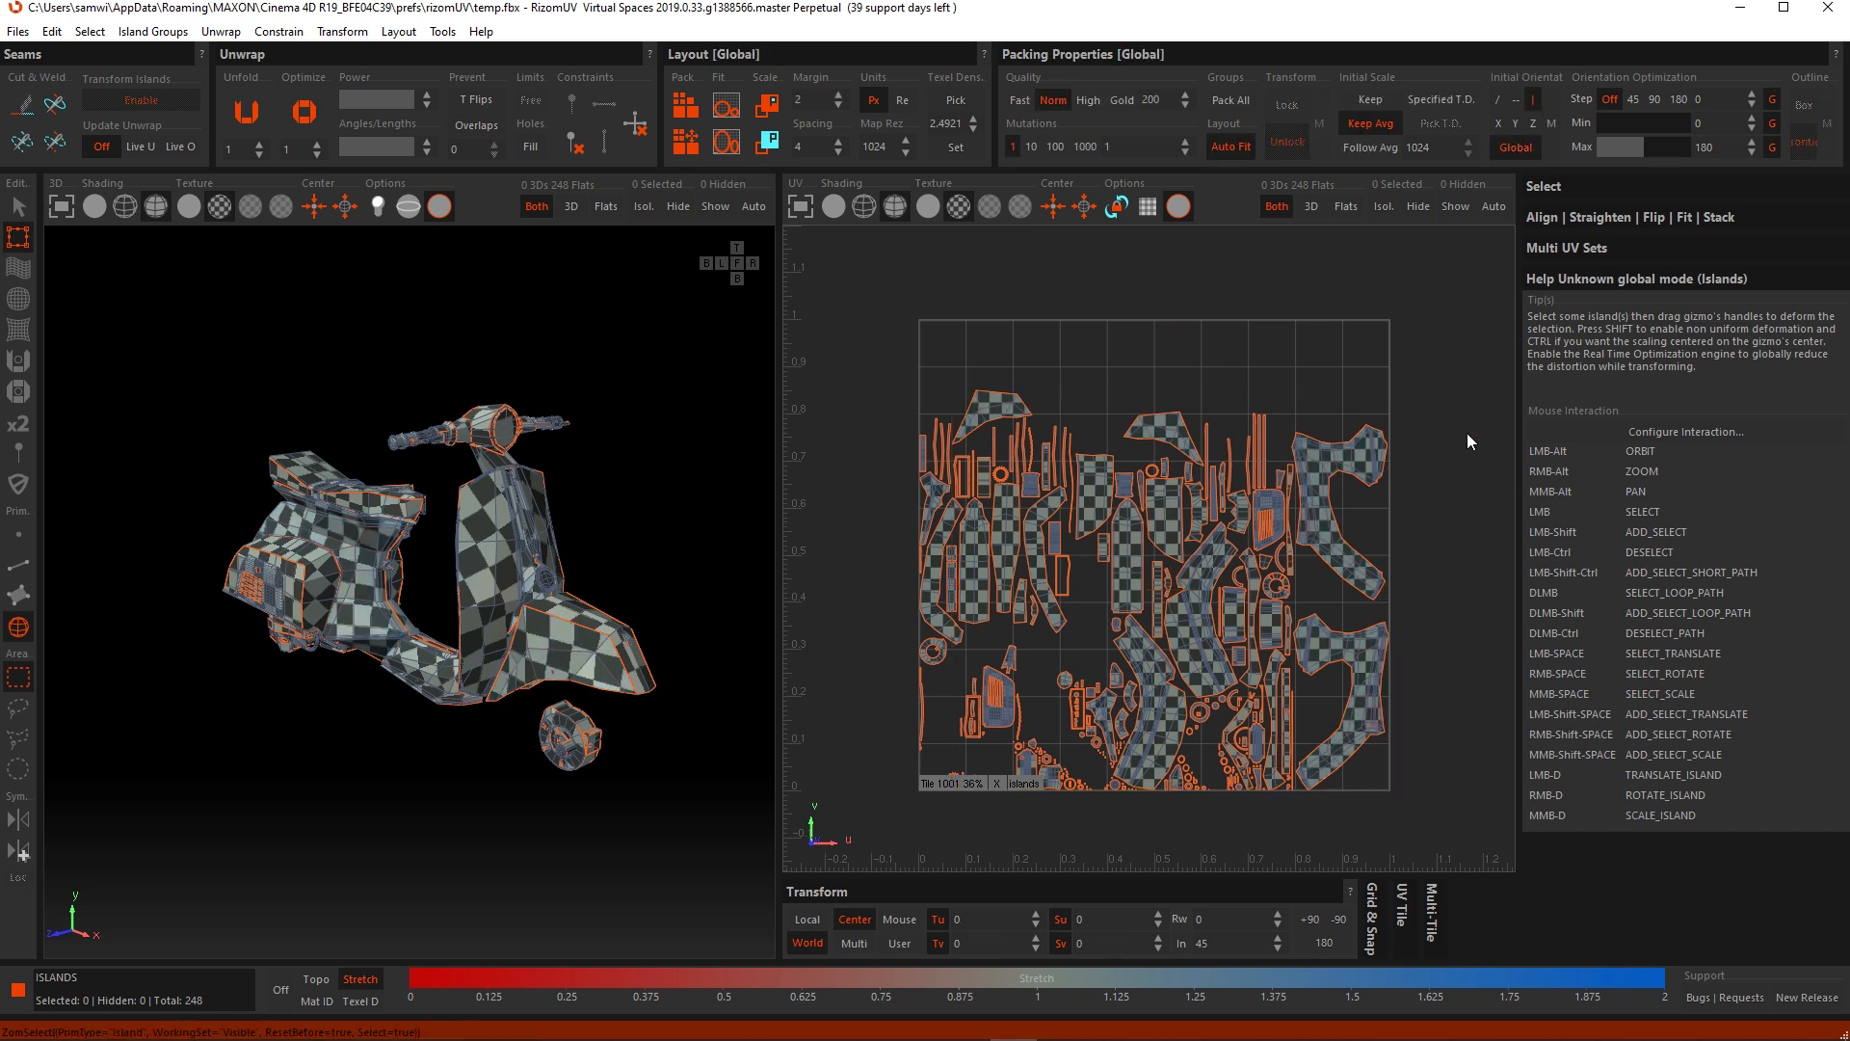
key("ctrl+p")
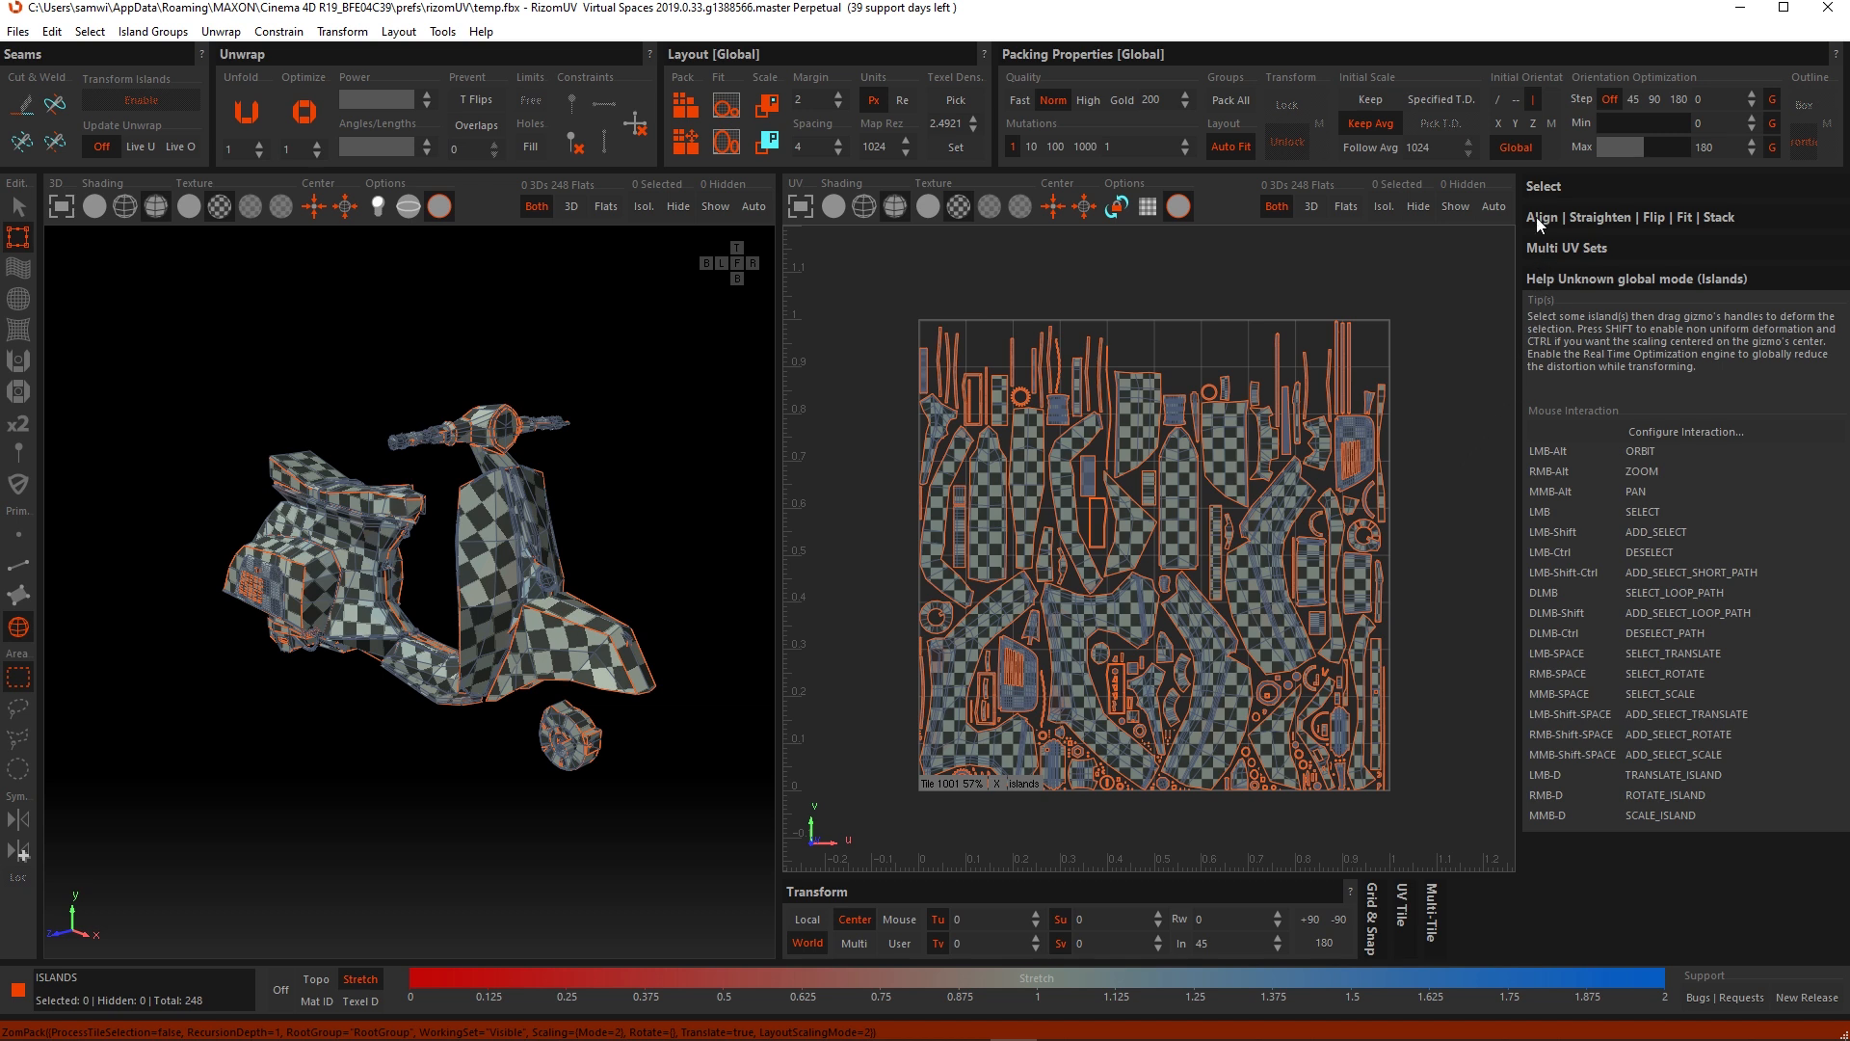
Step: Select a rear side cover island together with its similar island, and set the selection similarity threshold to 0.9999
left_click(1550, 183)
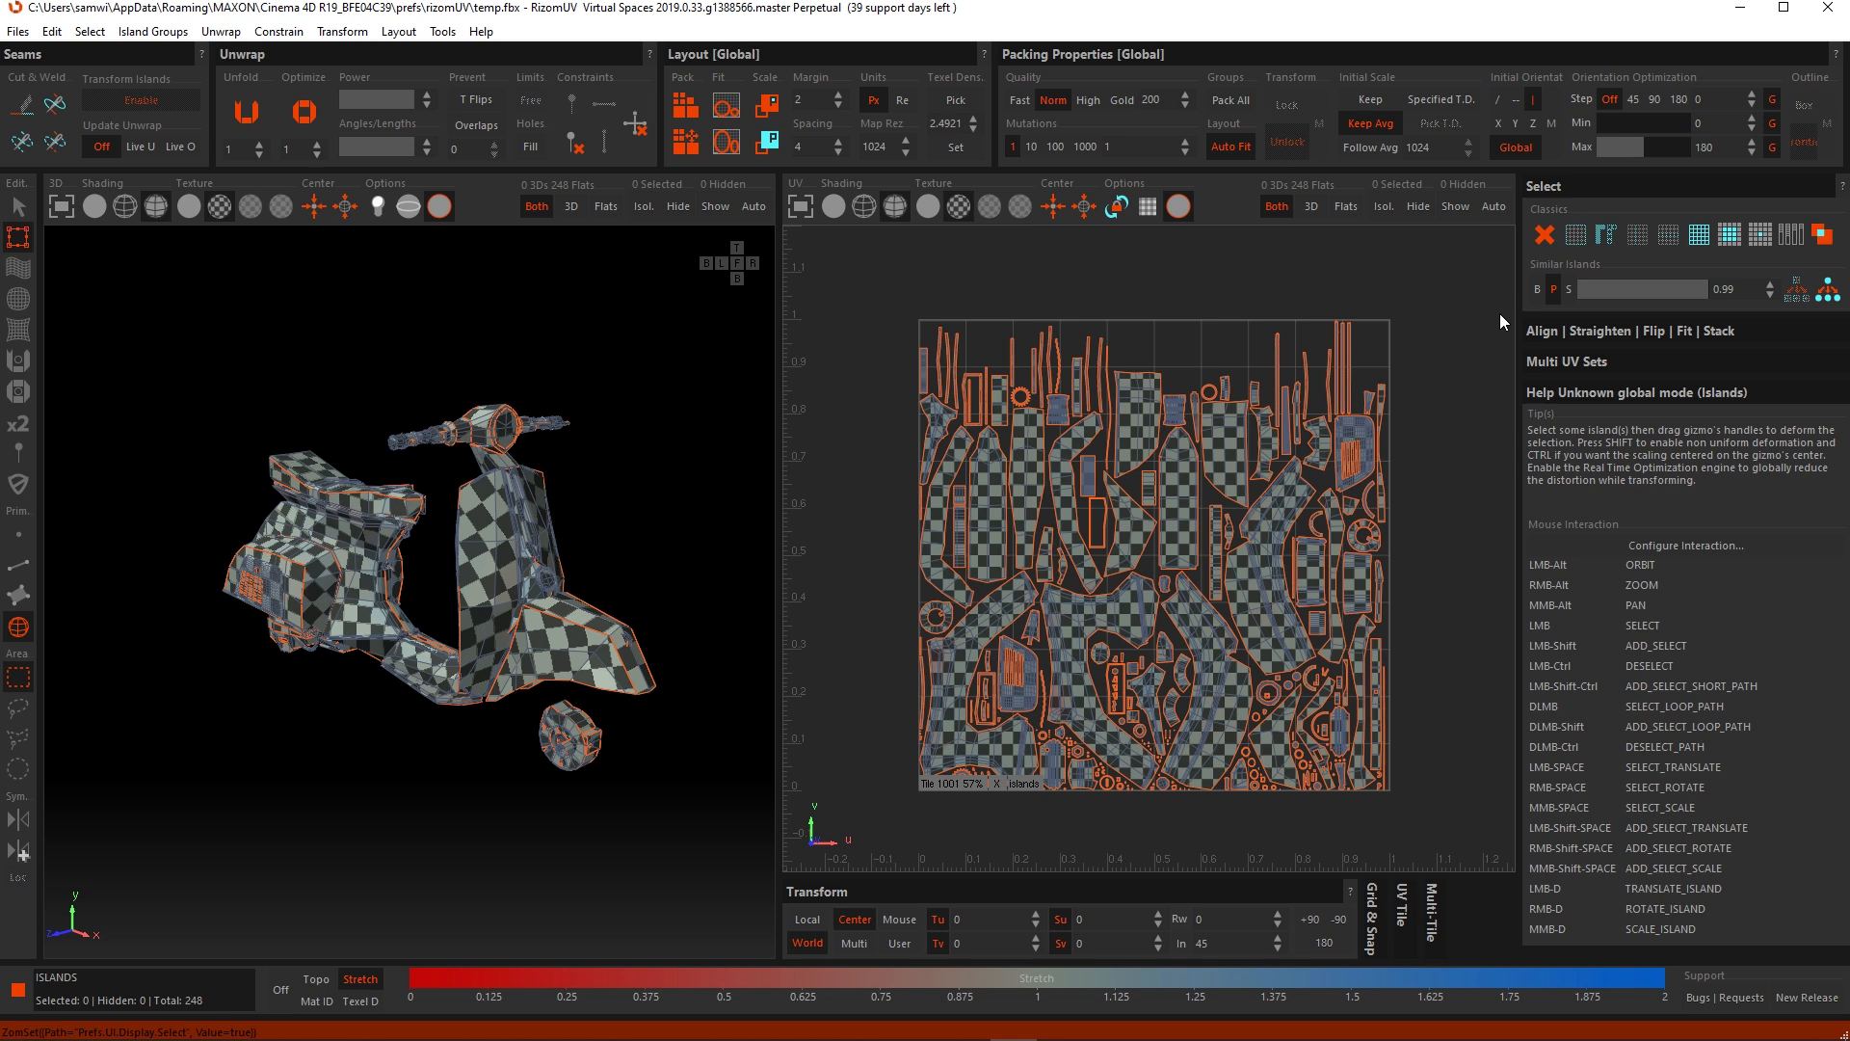
left_click(1235, 481)
key("Tab")
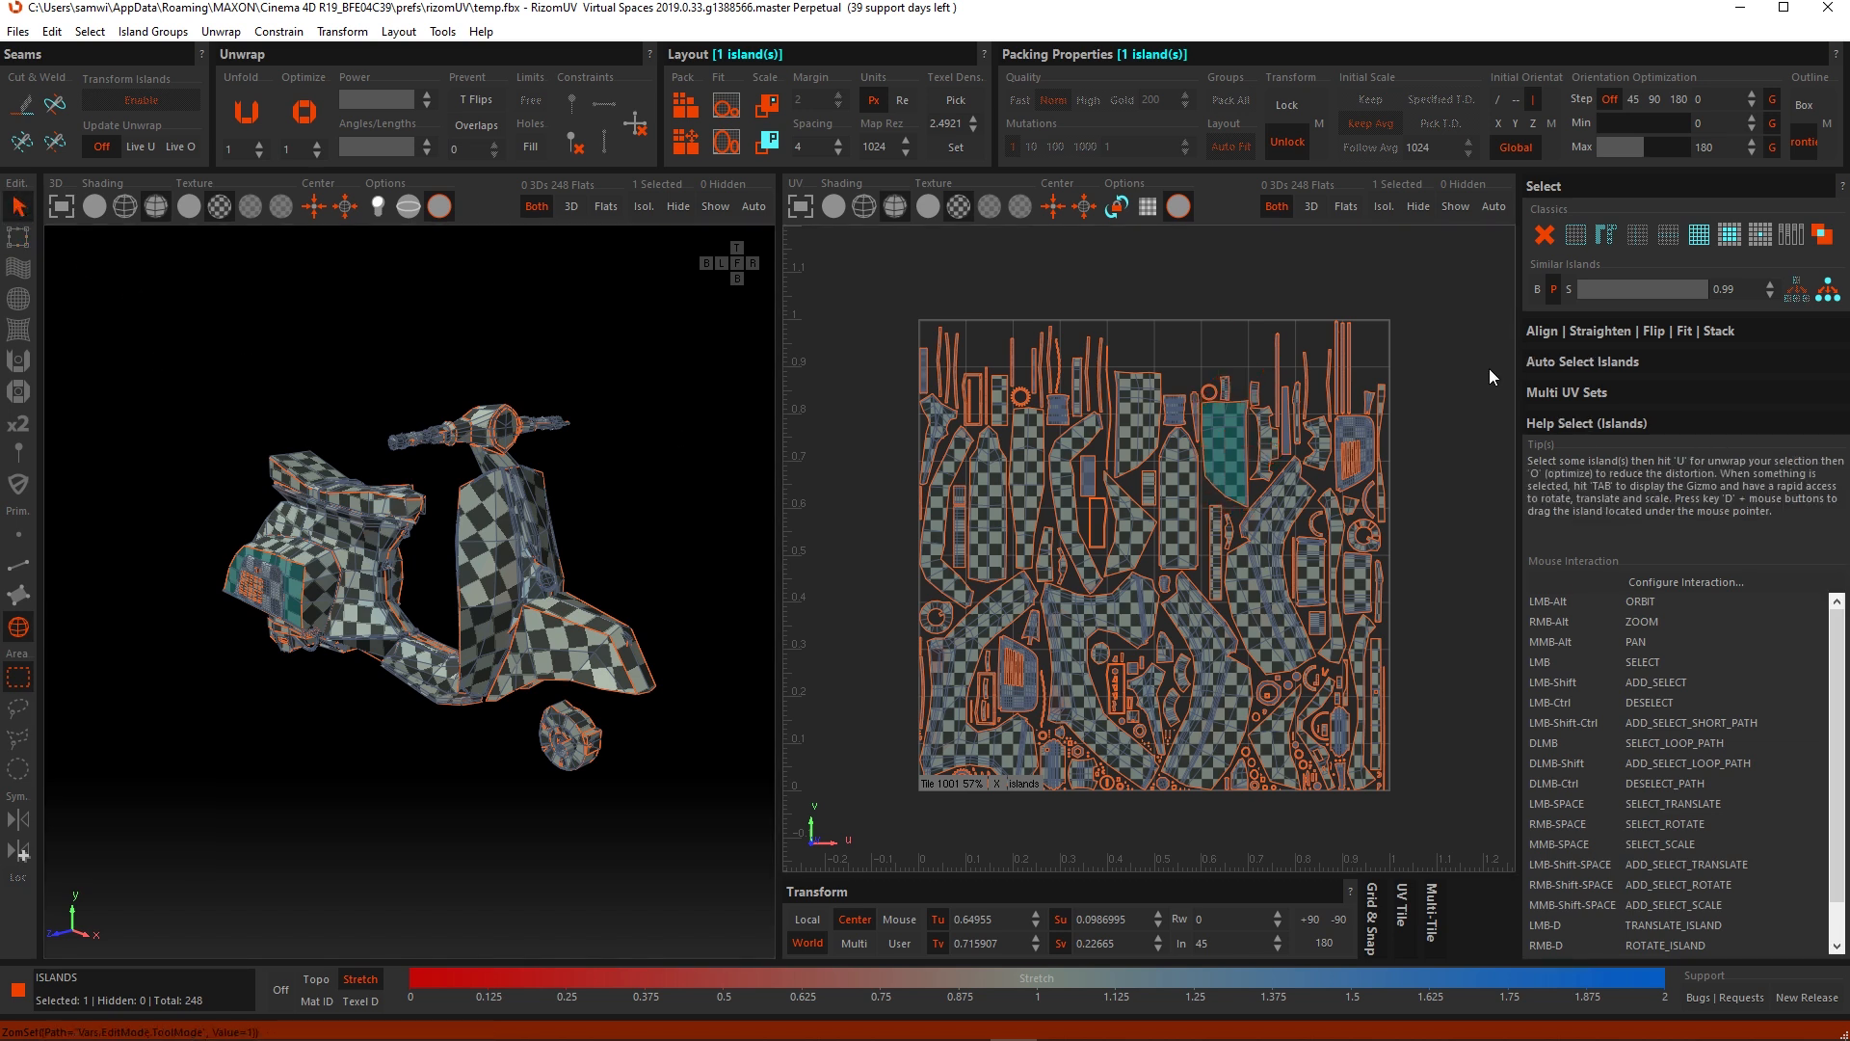
left_click(1828, 291)
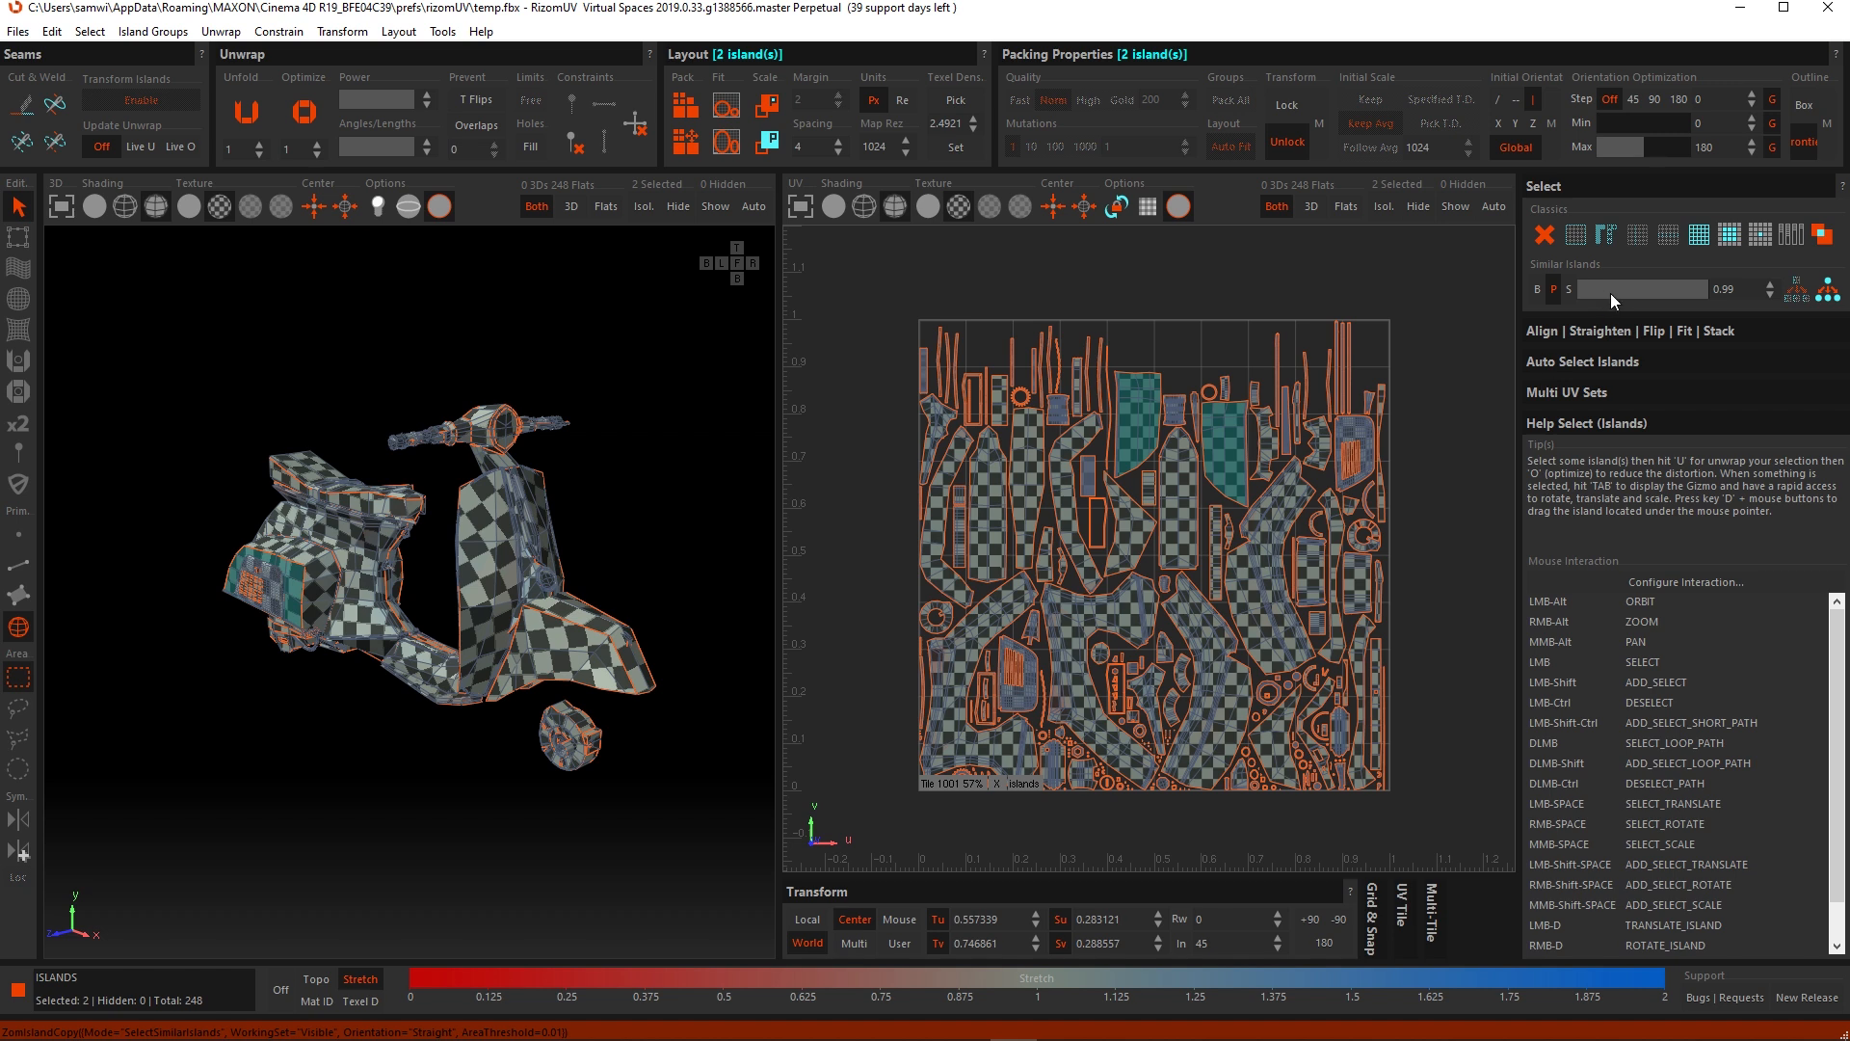
left_click_drag(1657, 285, 1724, 295)
Step: Try stacking the two similar rear side cover islands on top of each other
left_click(1570, 333)
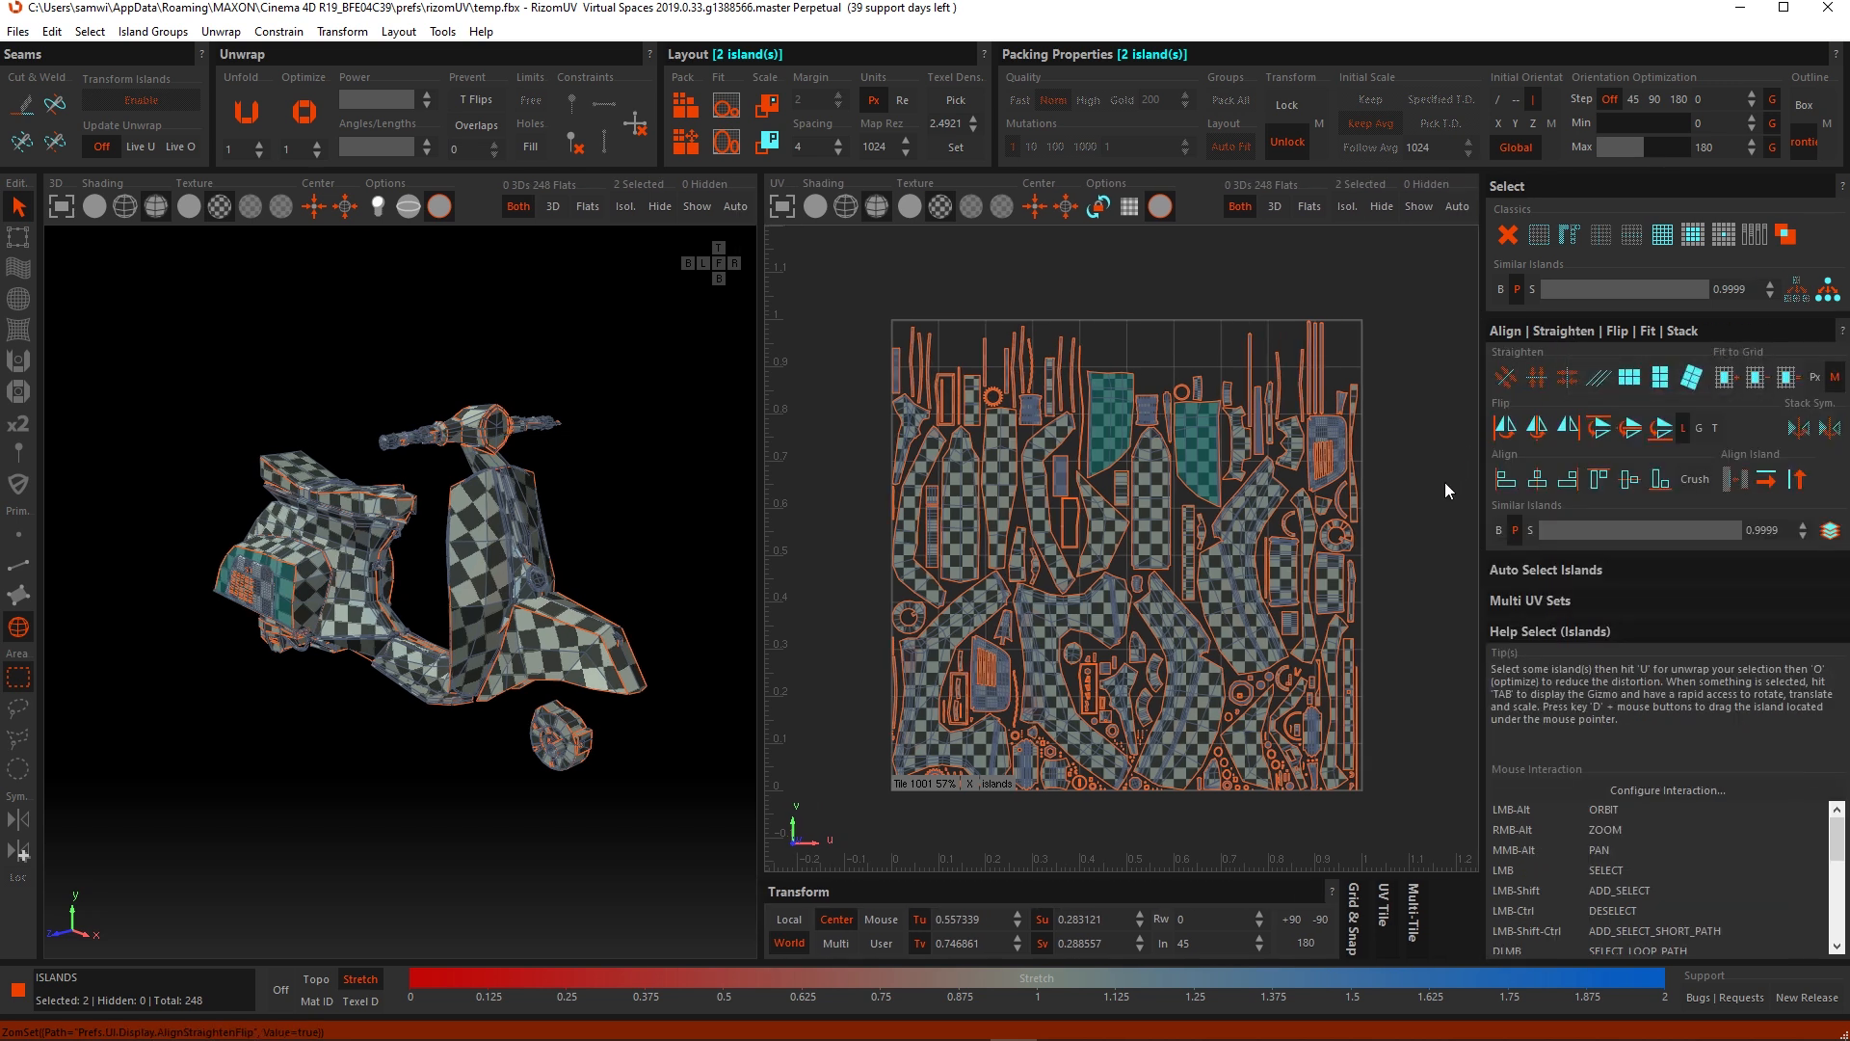
left_click(1831, 531)
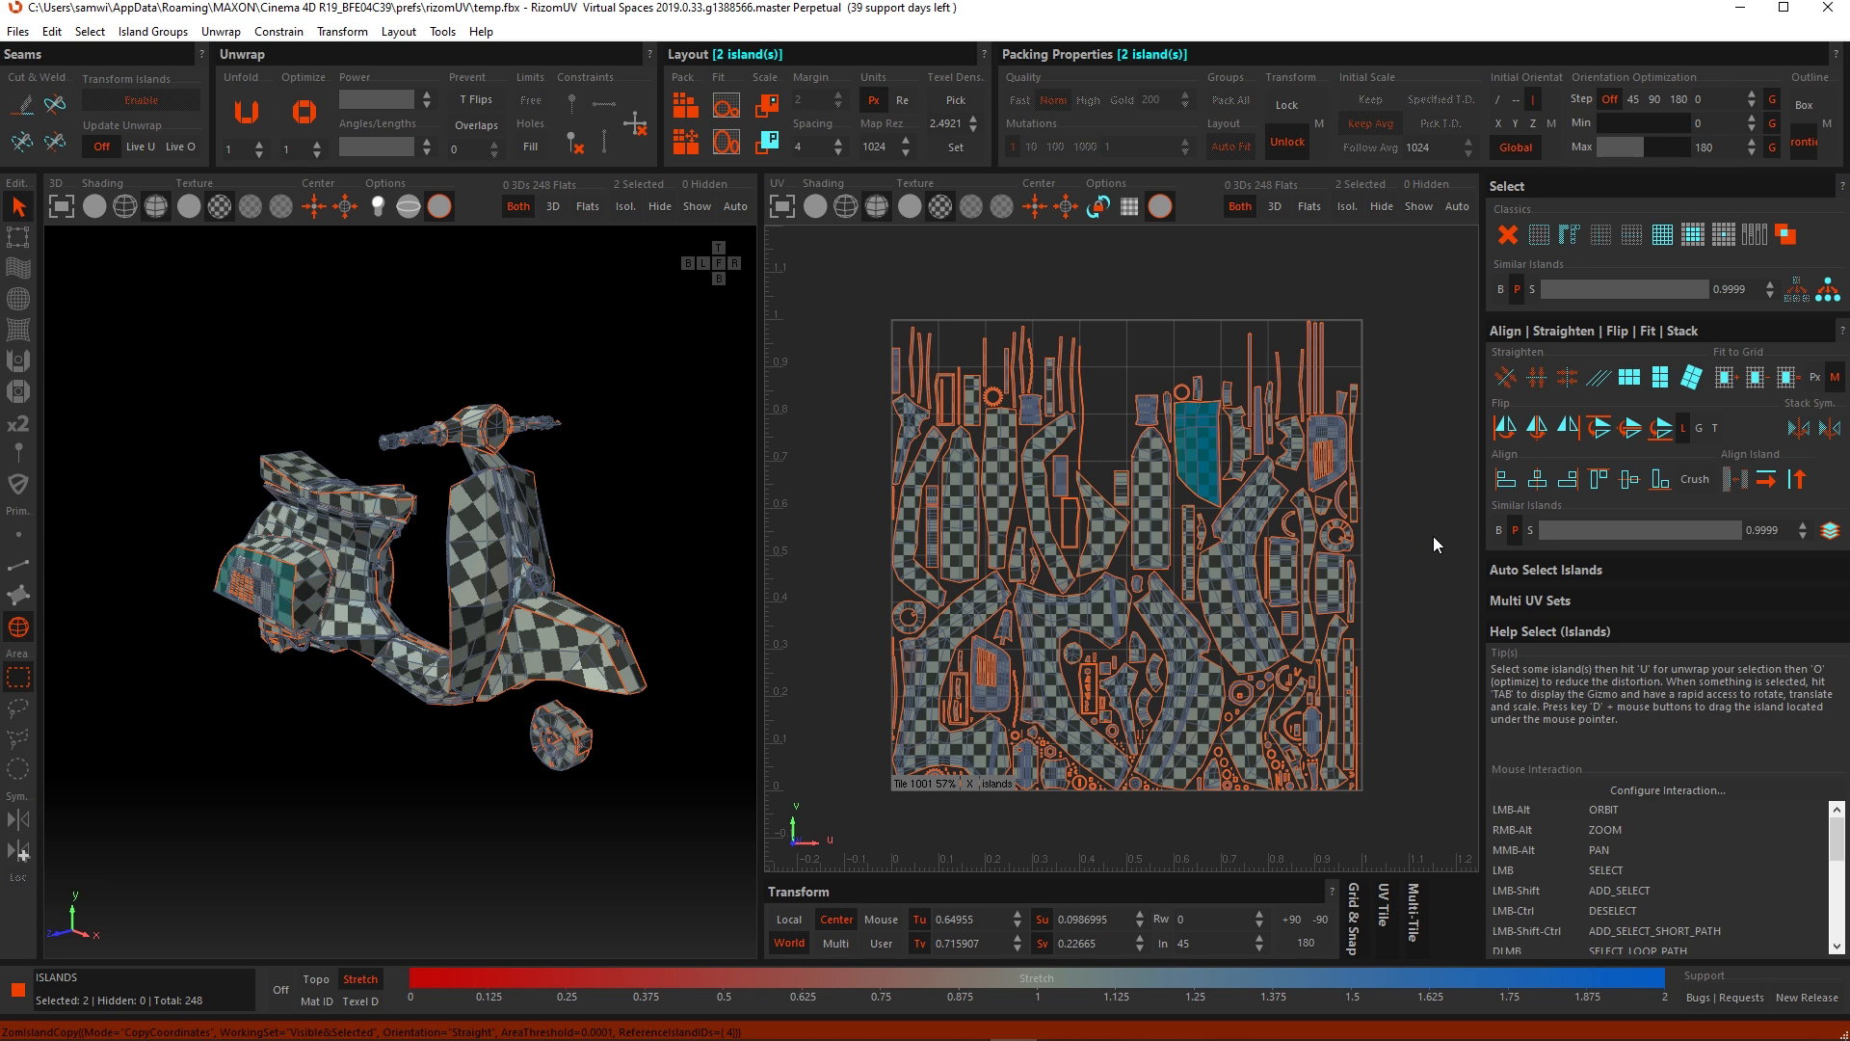
key("ctrl+z")
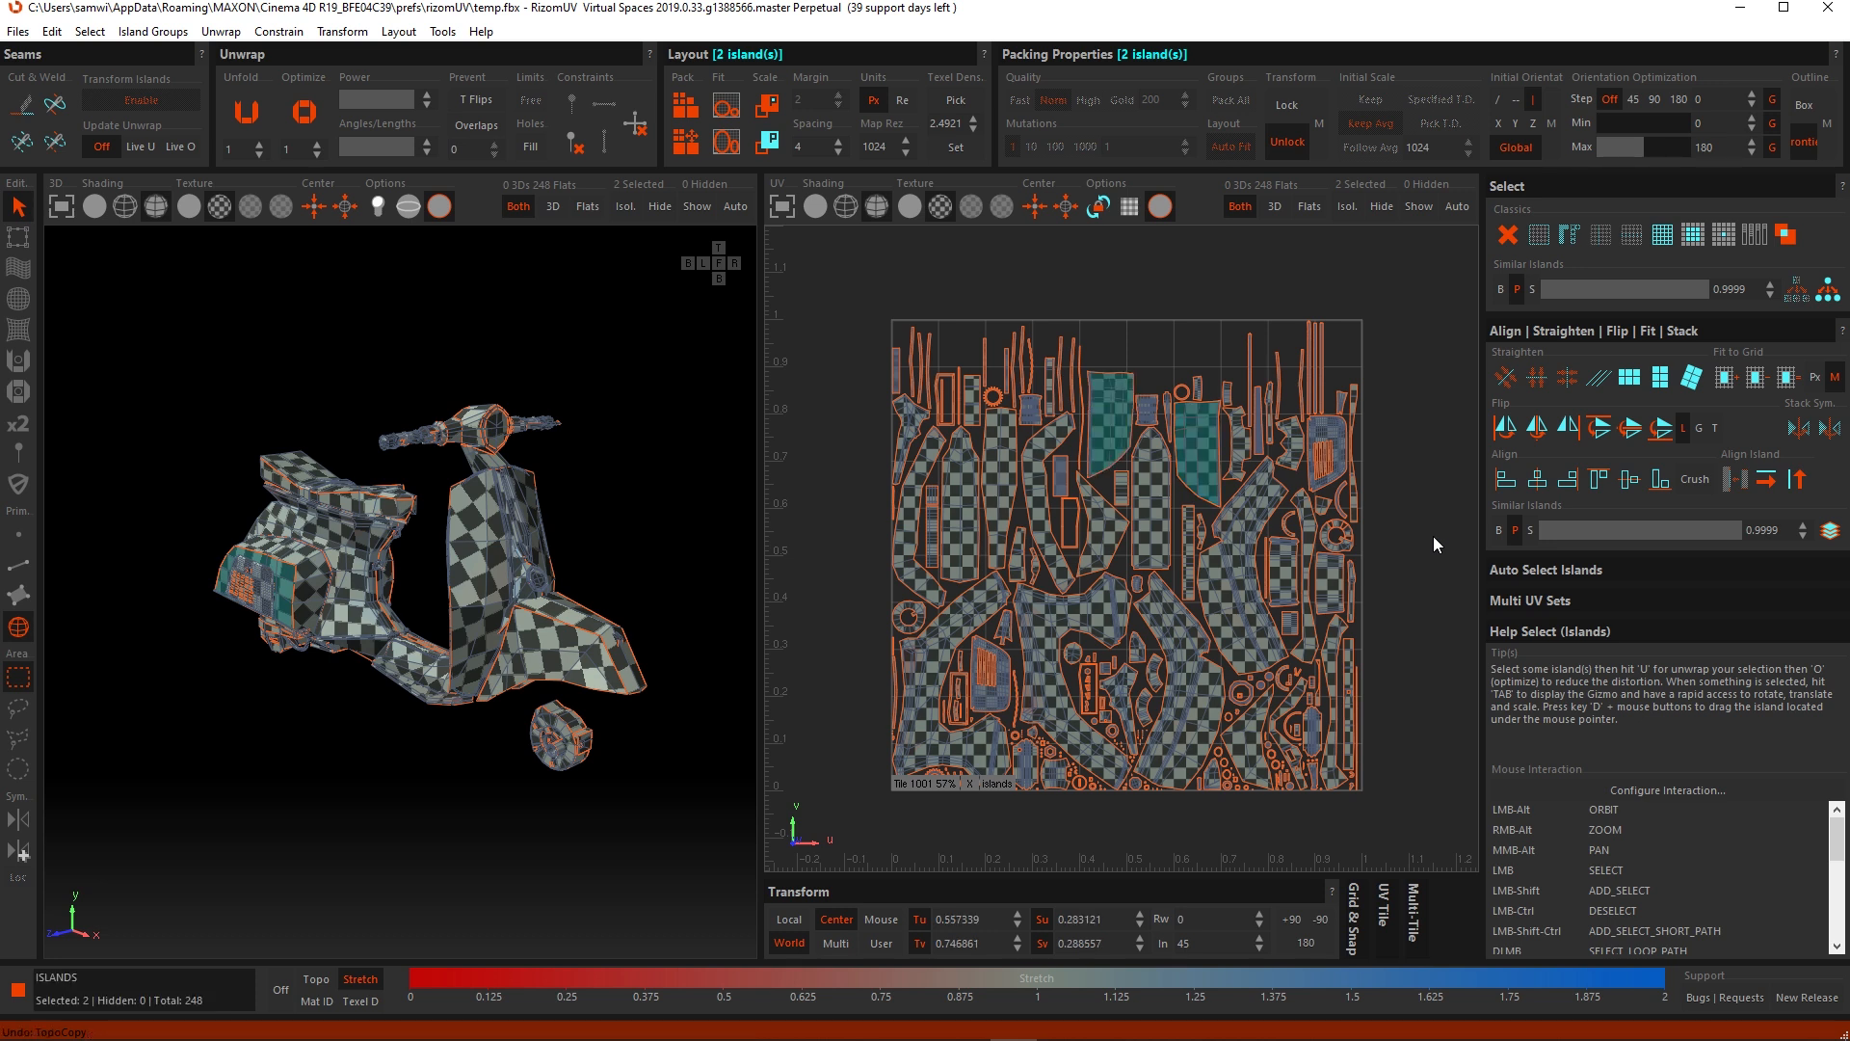
left_click(1417, 499)
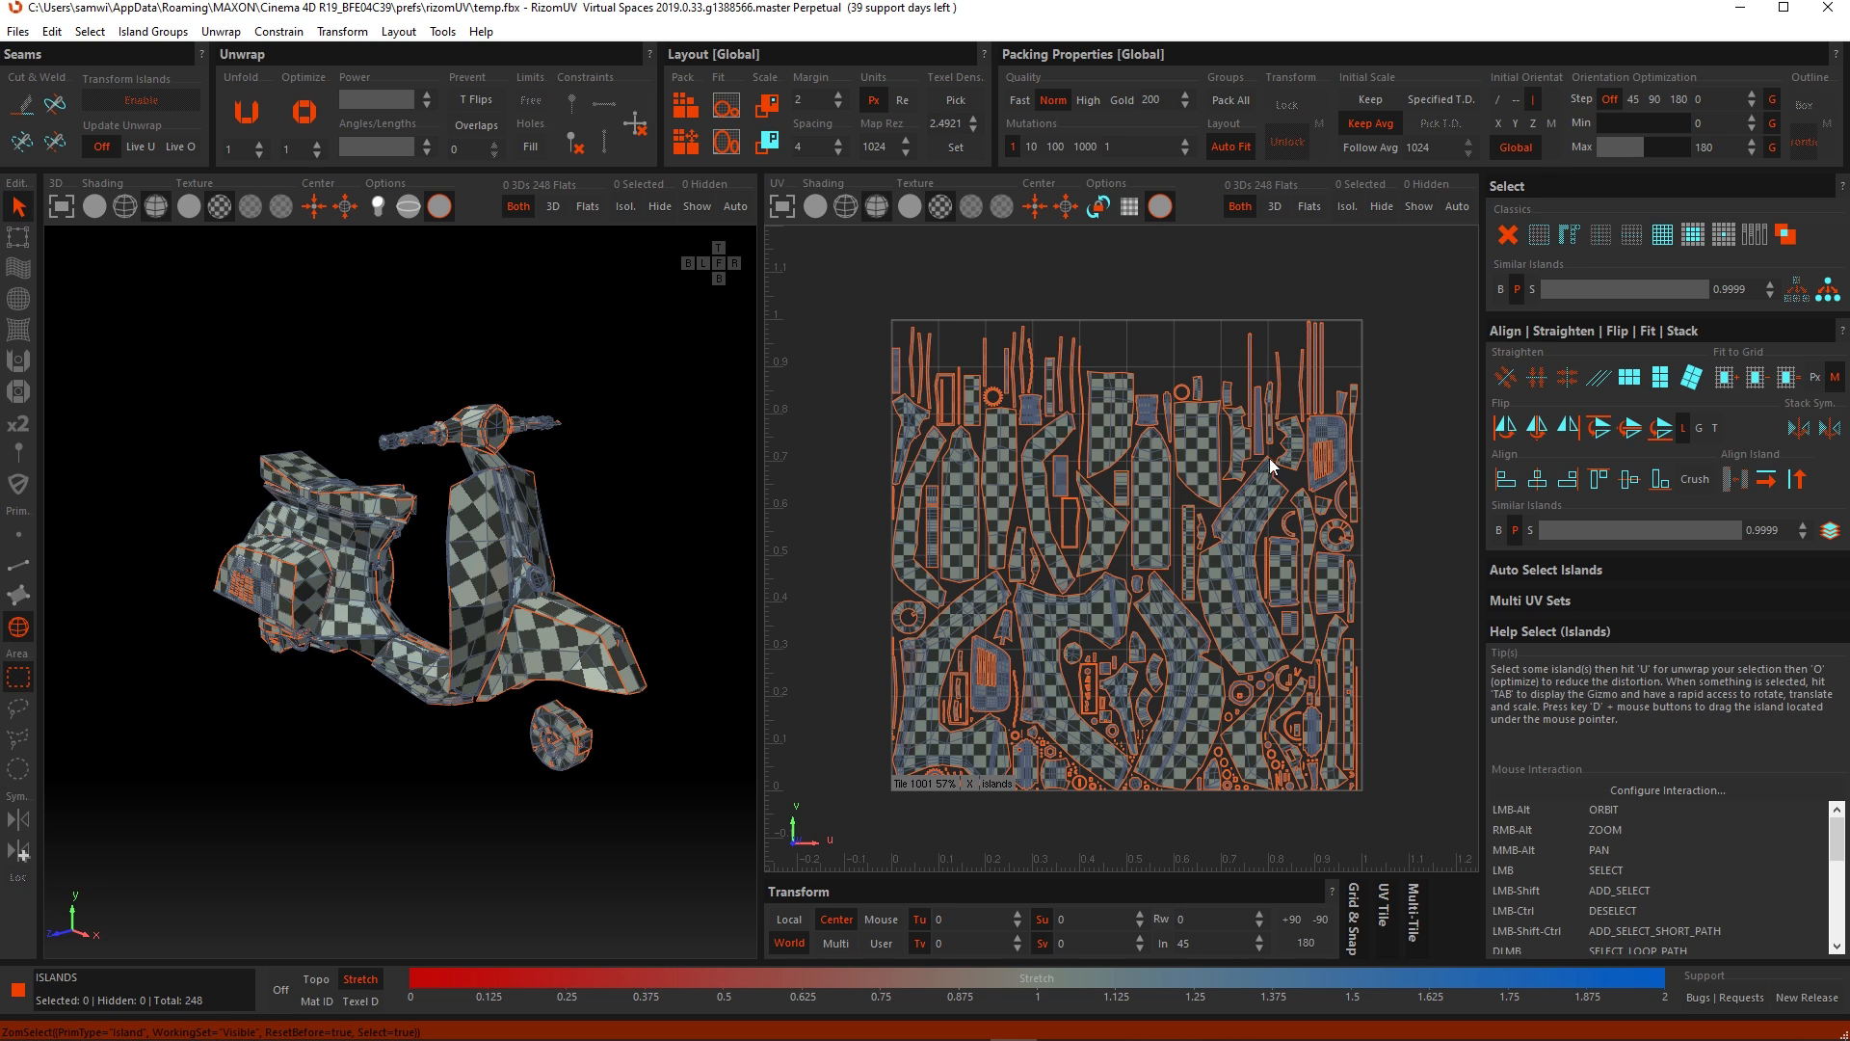
Step: Collapse the Seams and Unwrap tool sections and expand the Island Groups section
left_click(107, 48)
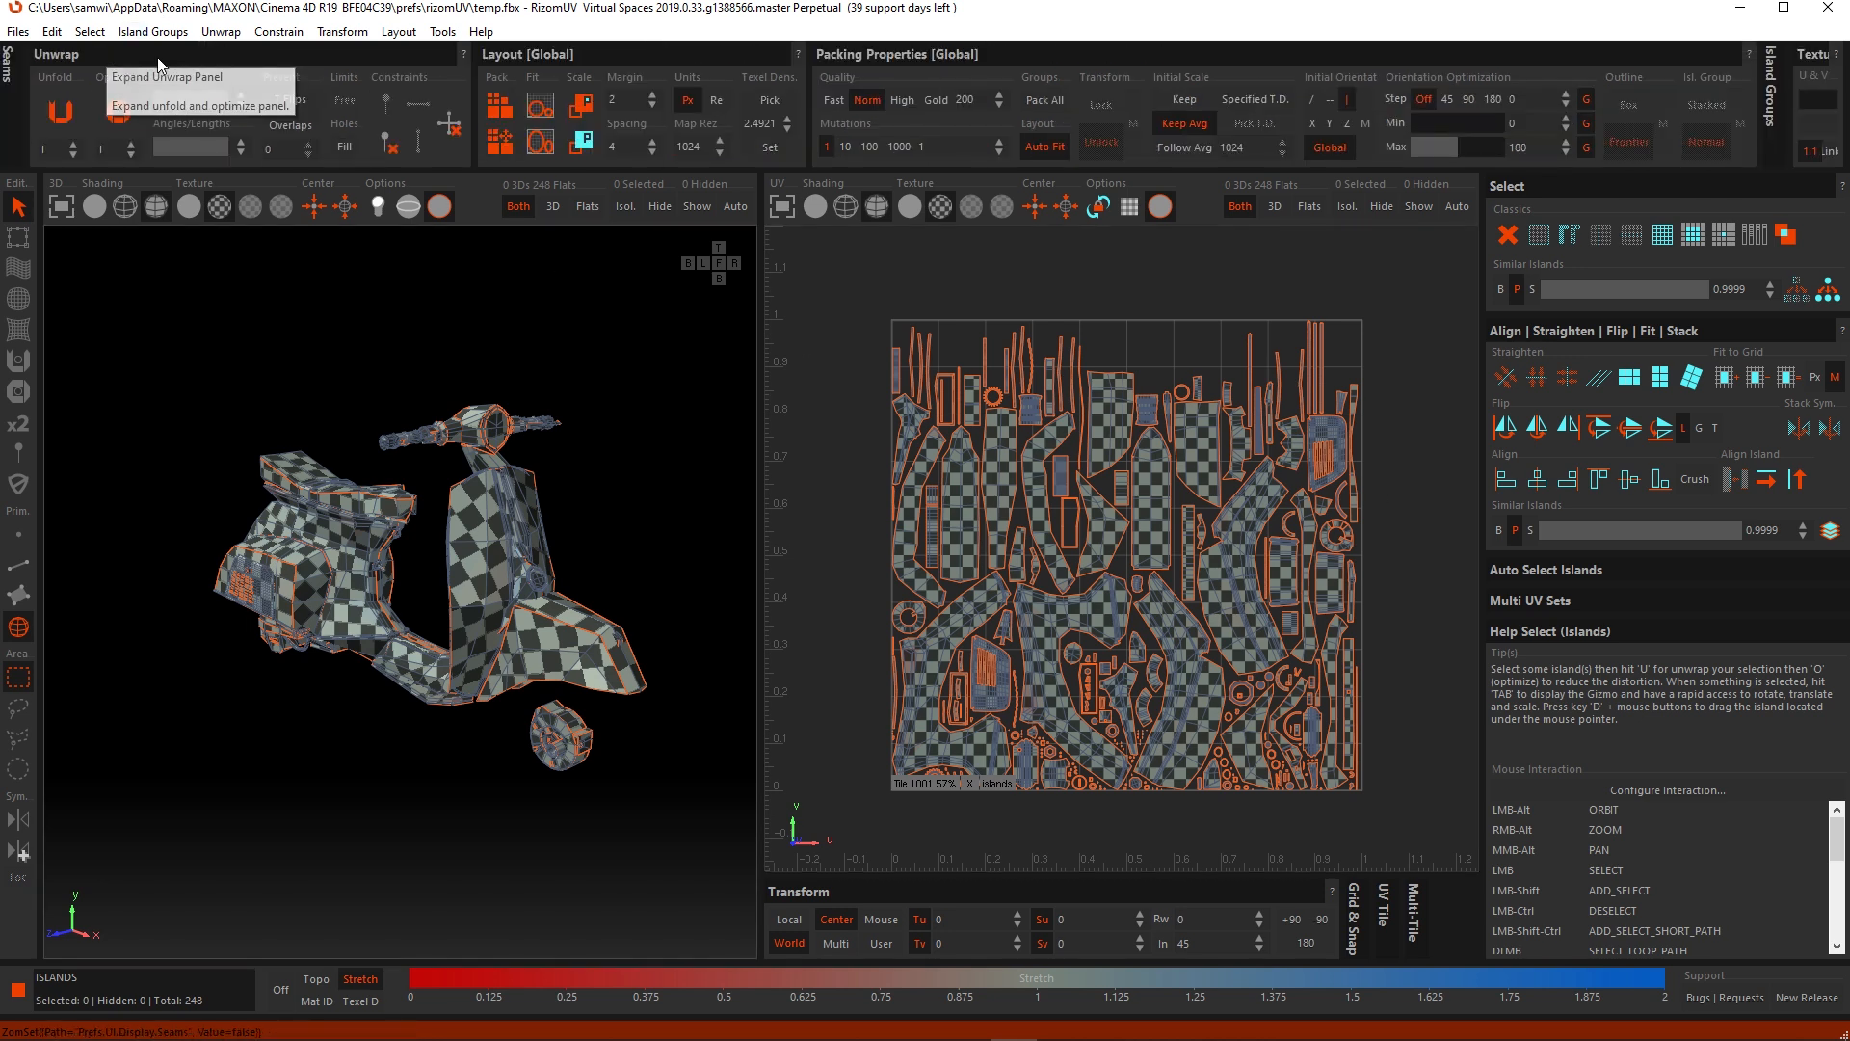
left_click(189, 56)
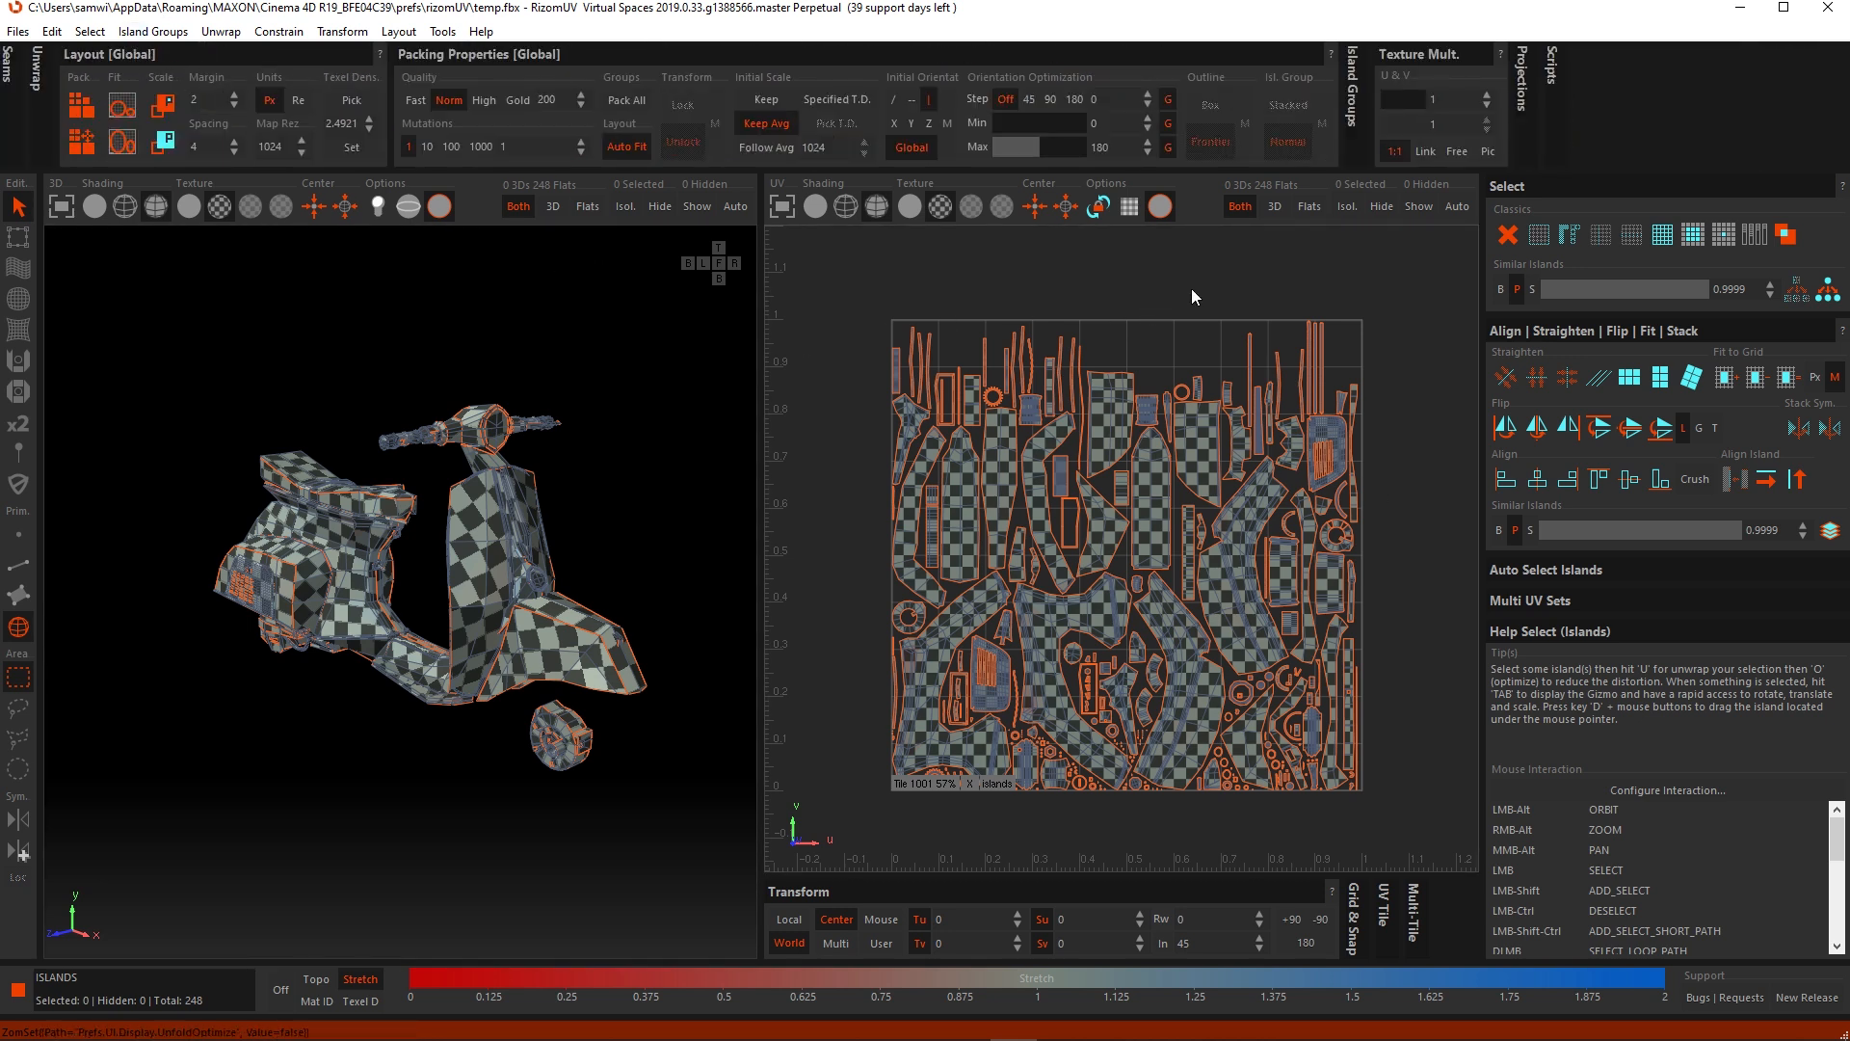
left_click(1349, 71)
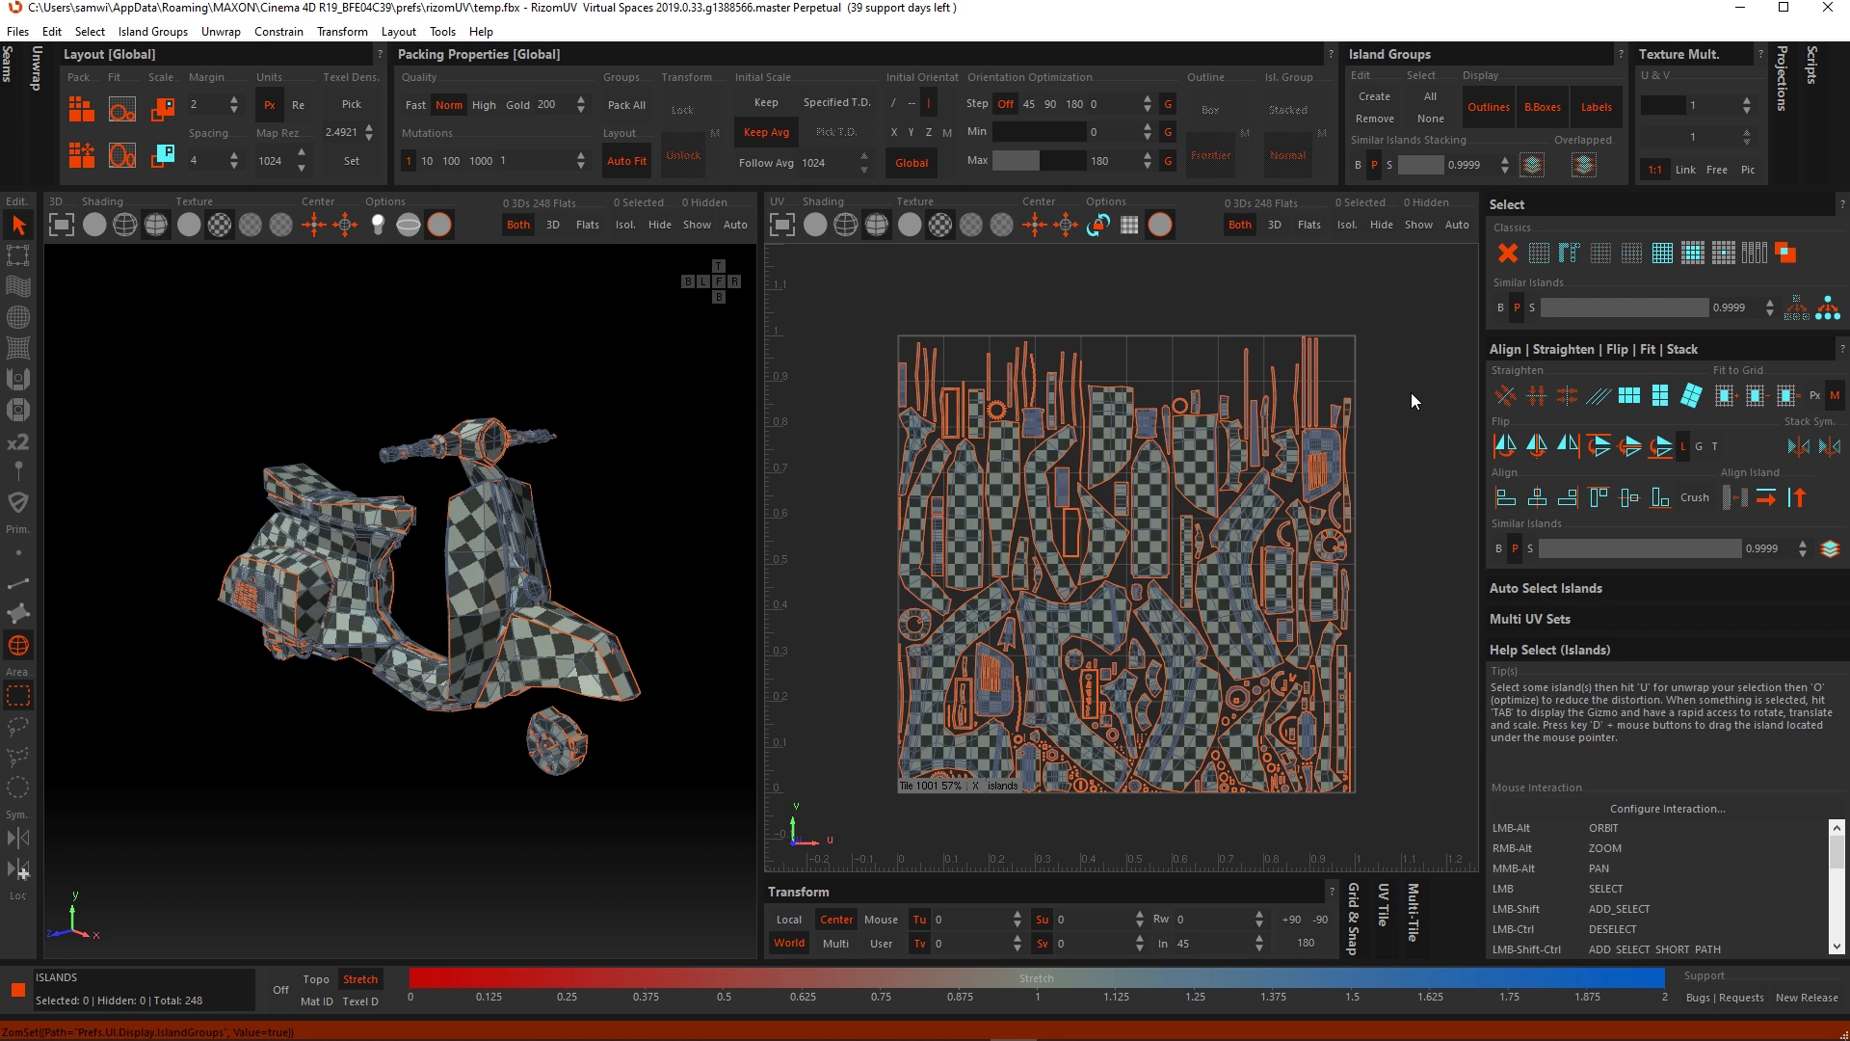
Step: Select the two leg shield islands and the two large rear body islands, and create an island group from them
left_click(1242, 638)
left_click(1191, 720, "shift")
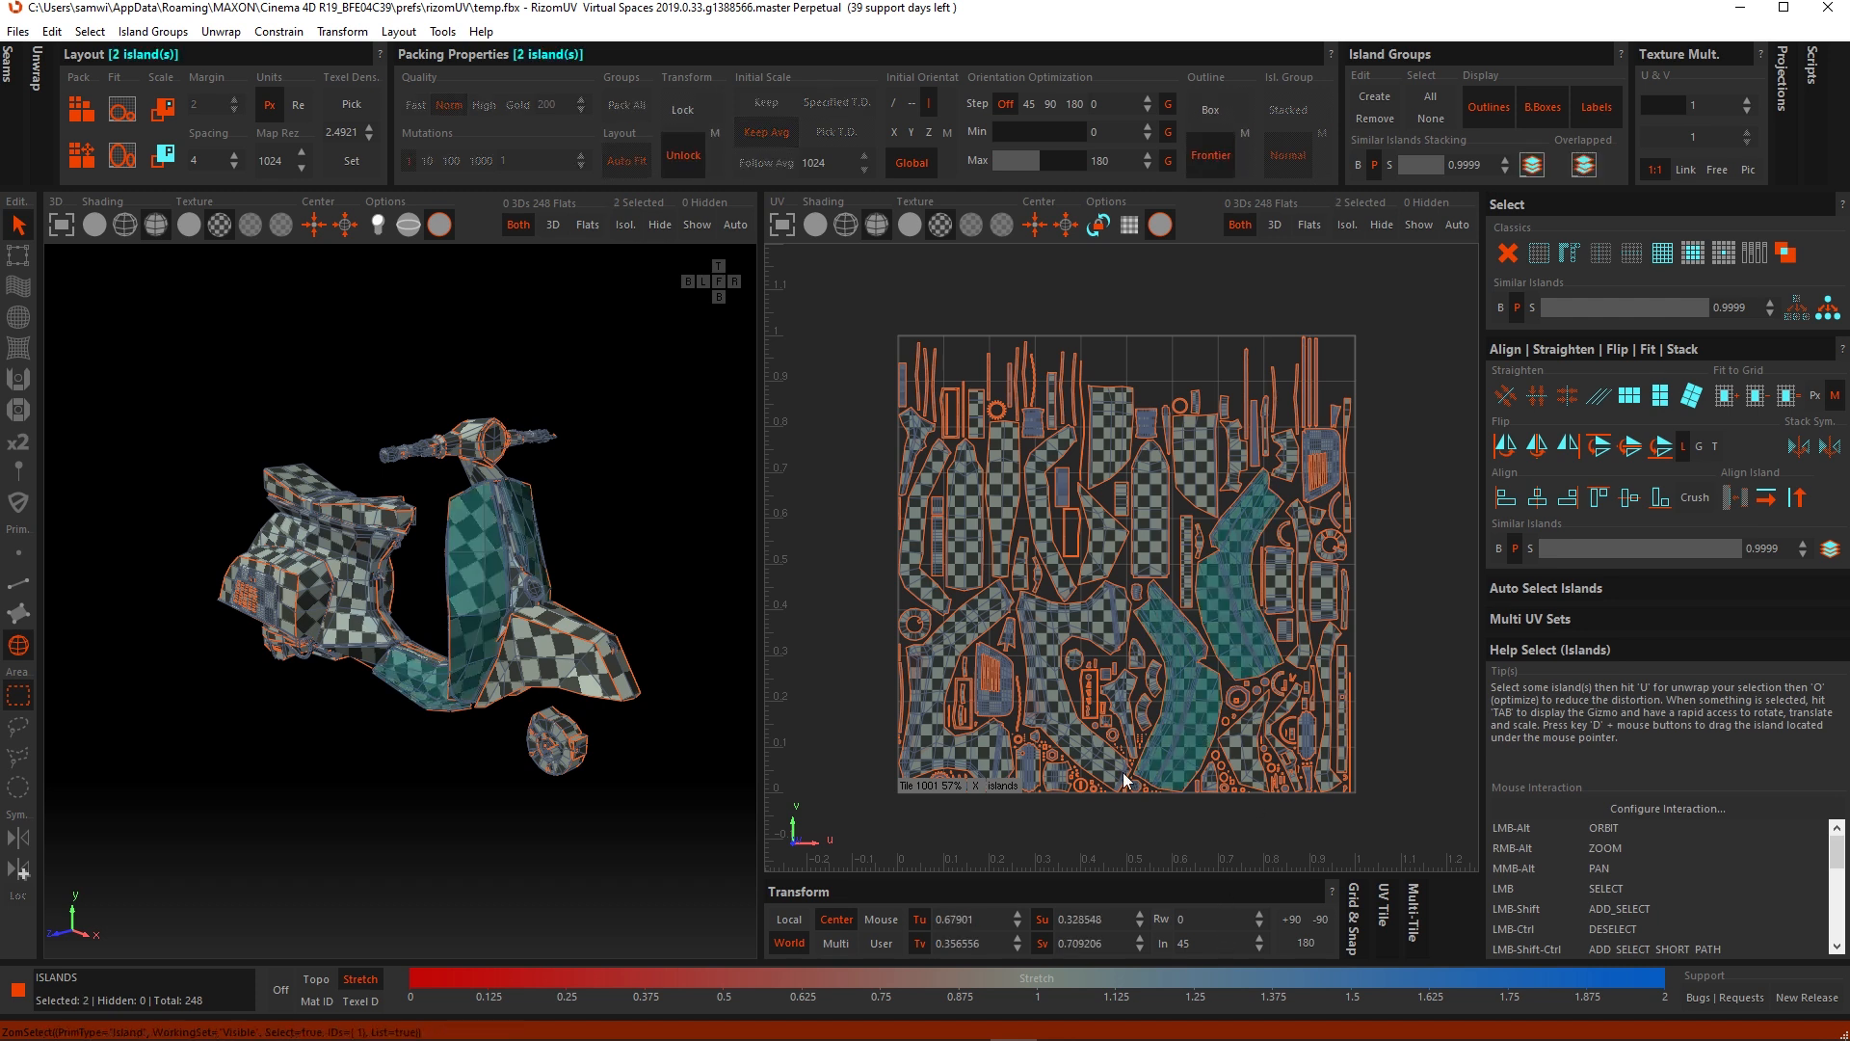
left_click(1037, 704, "shift")
left_click(927, 713, "shift")
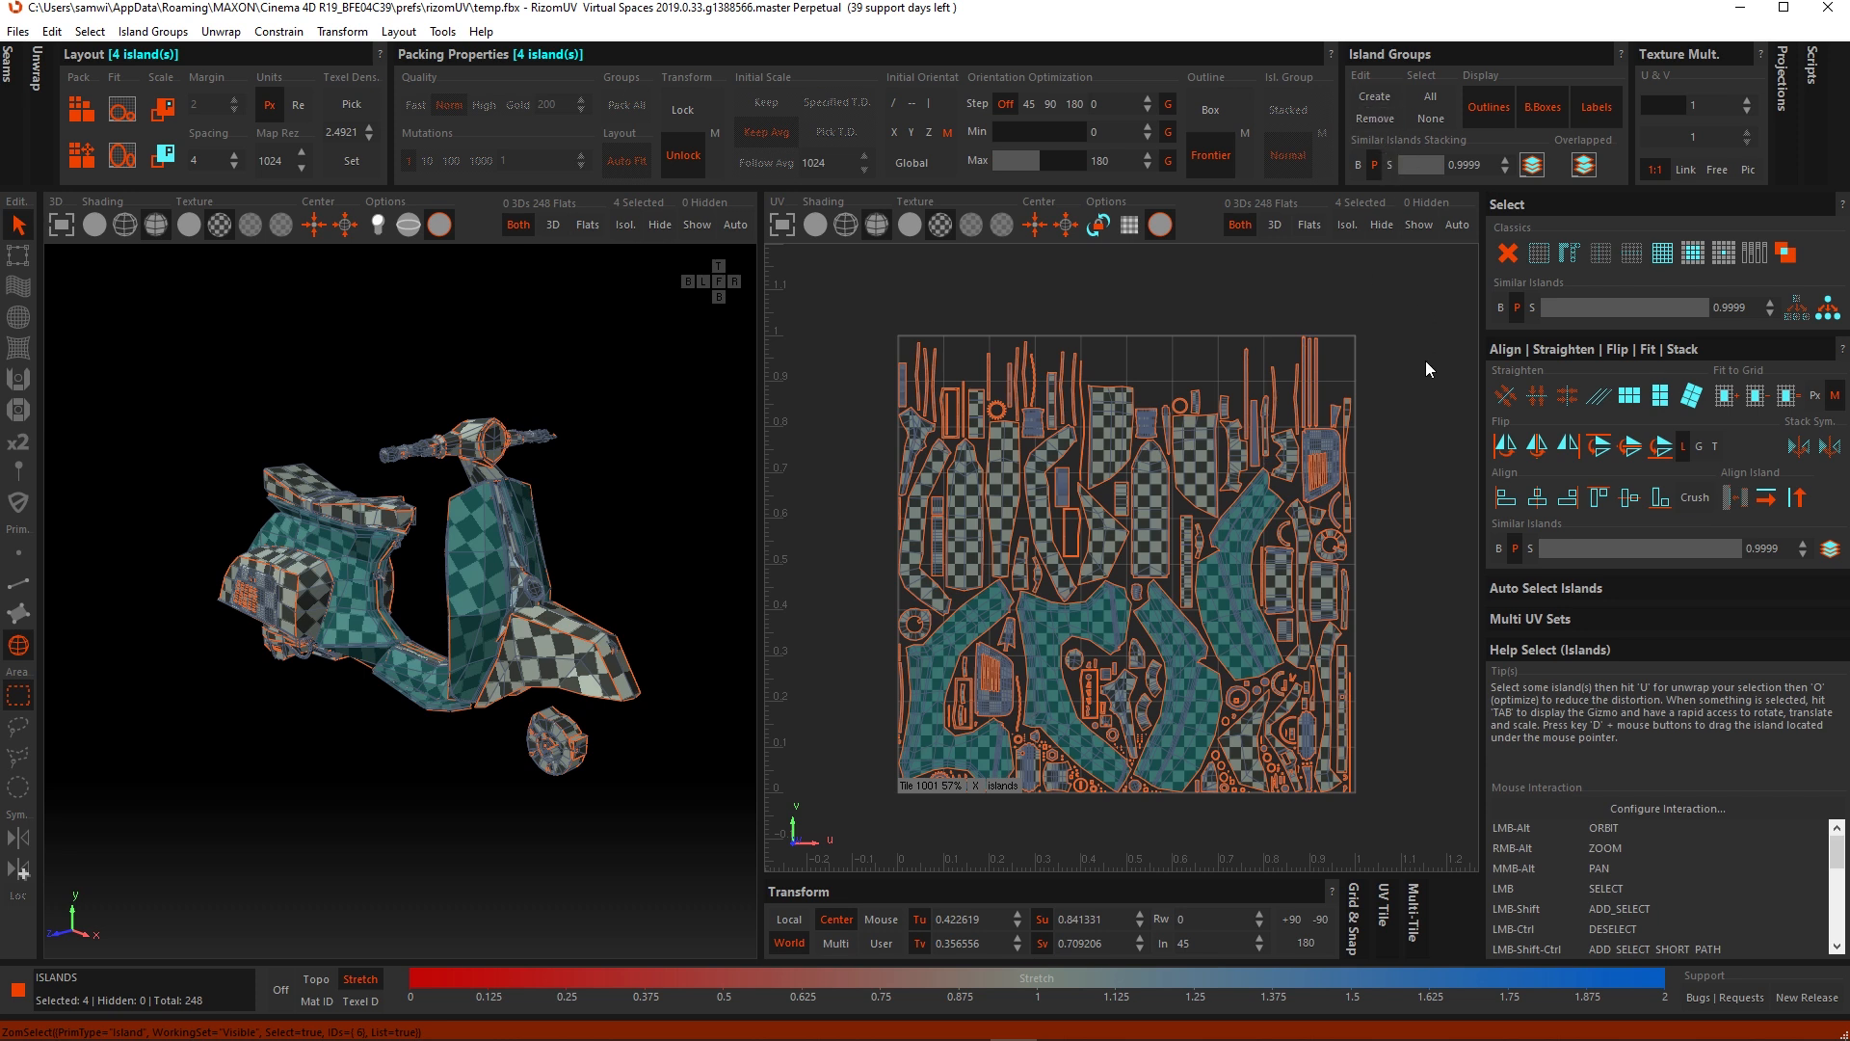
key("ctrl+g")
key("f")
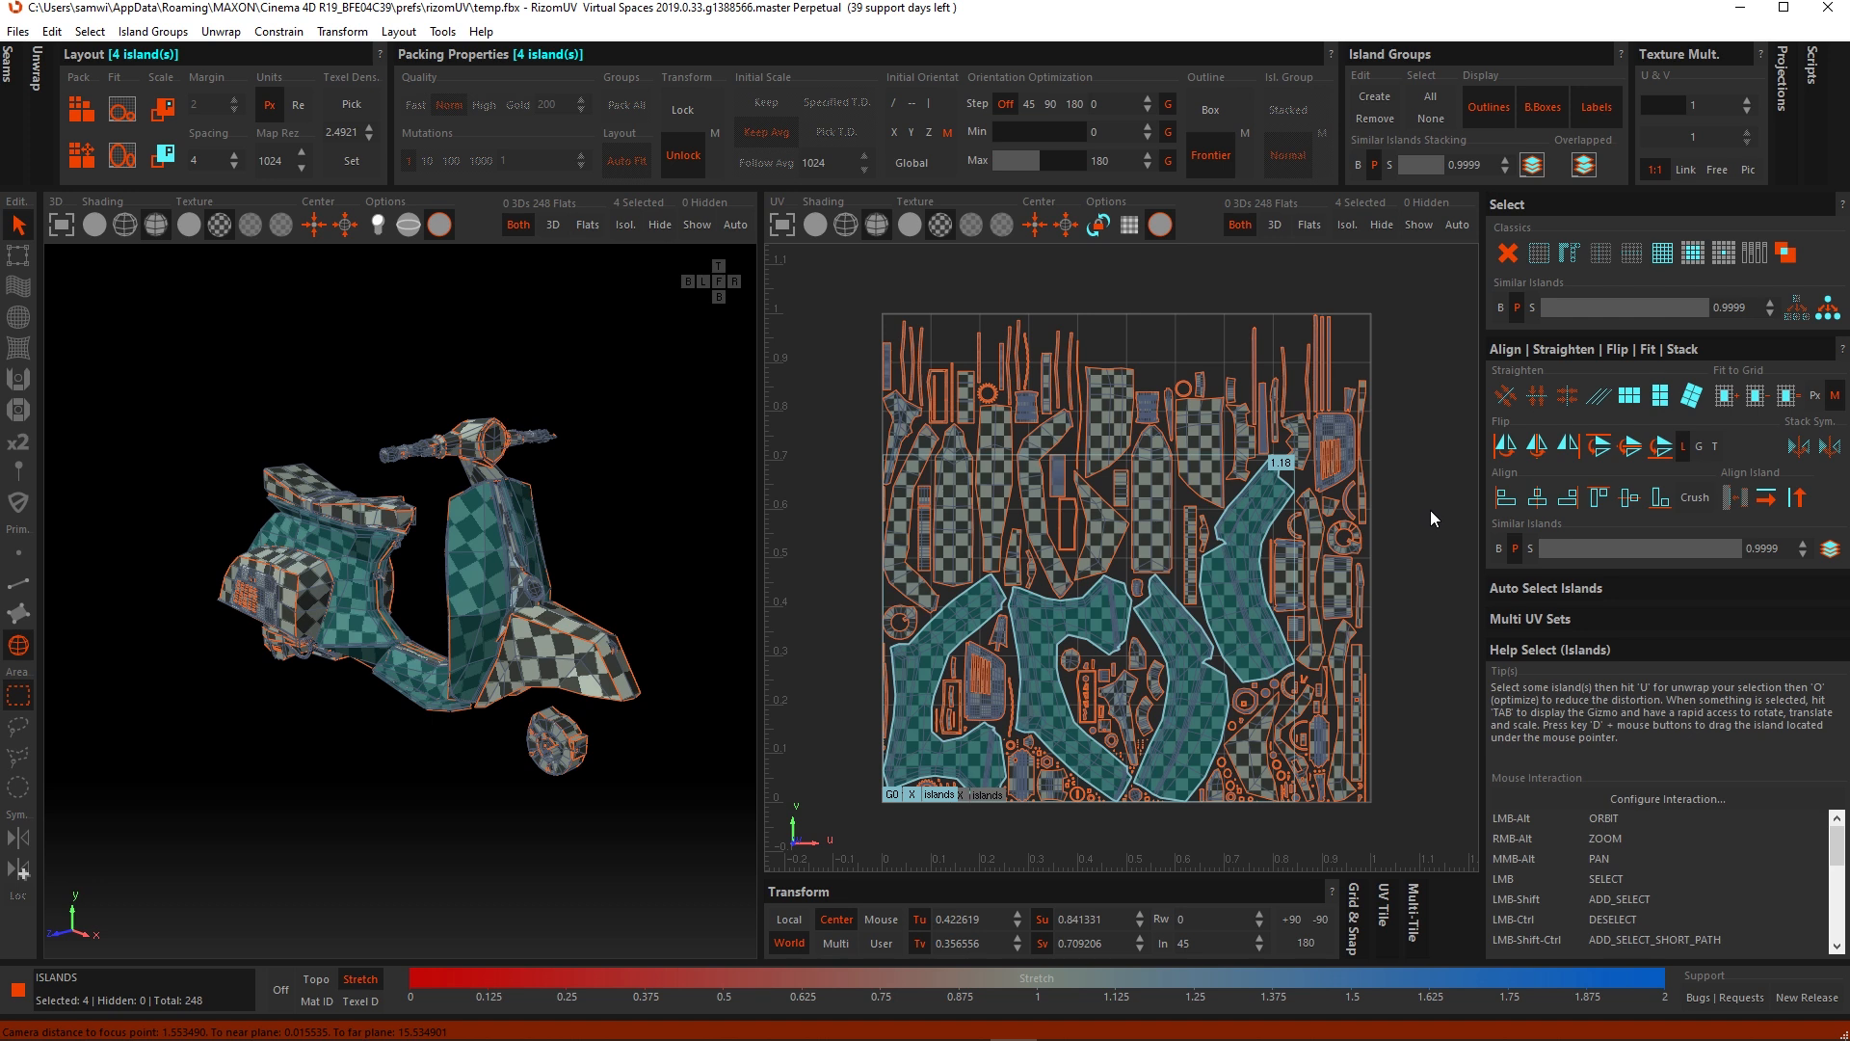
Step: Move the grouped islands outside the tile to about U 1.50, V 0.38, and clear the selection
middle_click_drag(1437, 511, 1245, 569, "alt")
scroll(1325, 508, "down", 3)
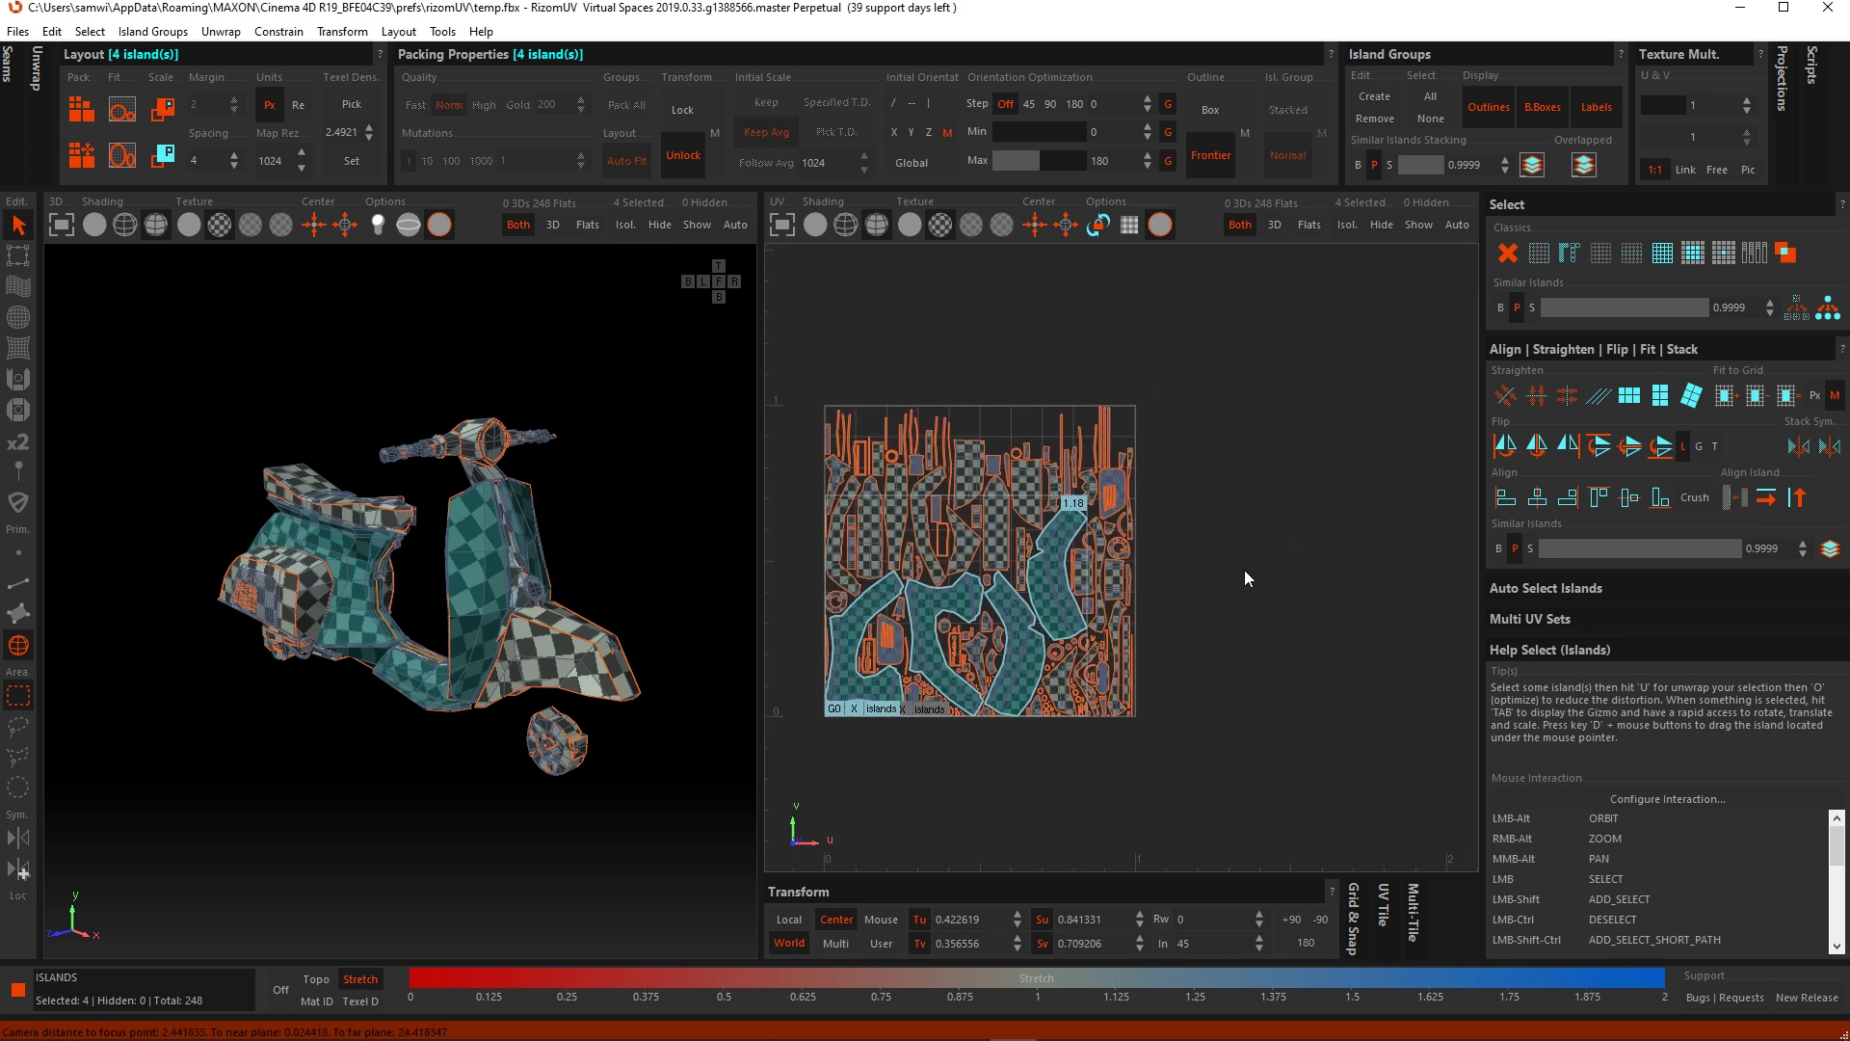
left_click_drag(1041, 620, 1382, 594)
middle_click_drag(1382, 593, 1307, 586, "alt")
scroll(1272, 568, "up", 5)
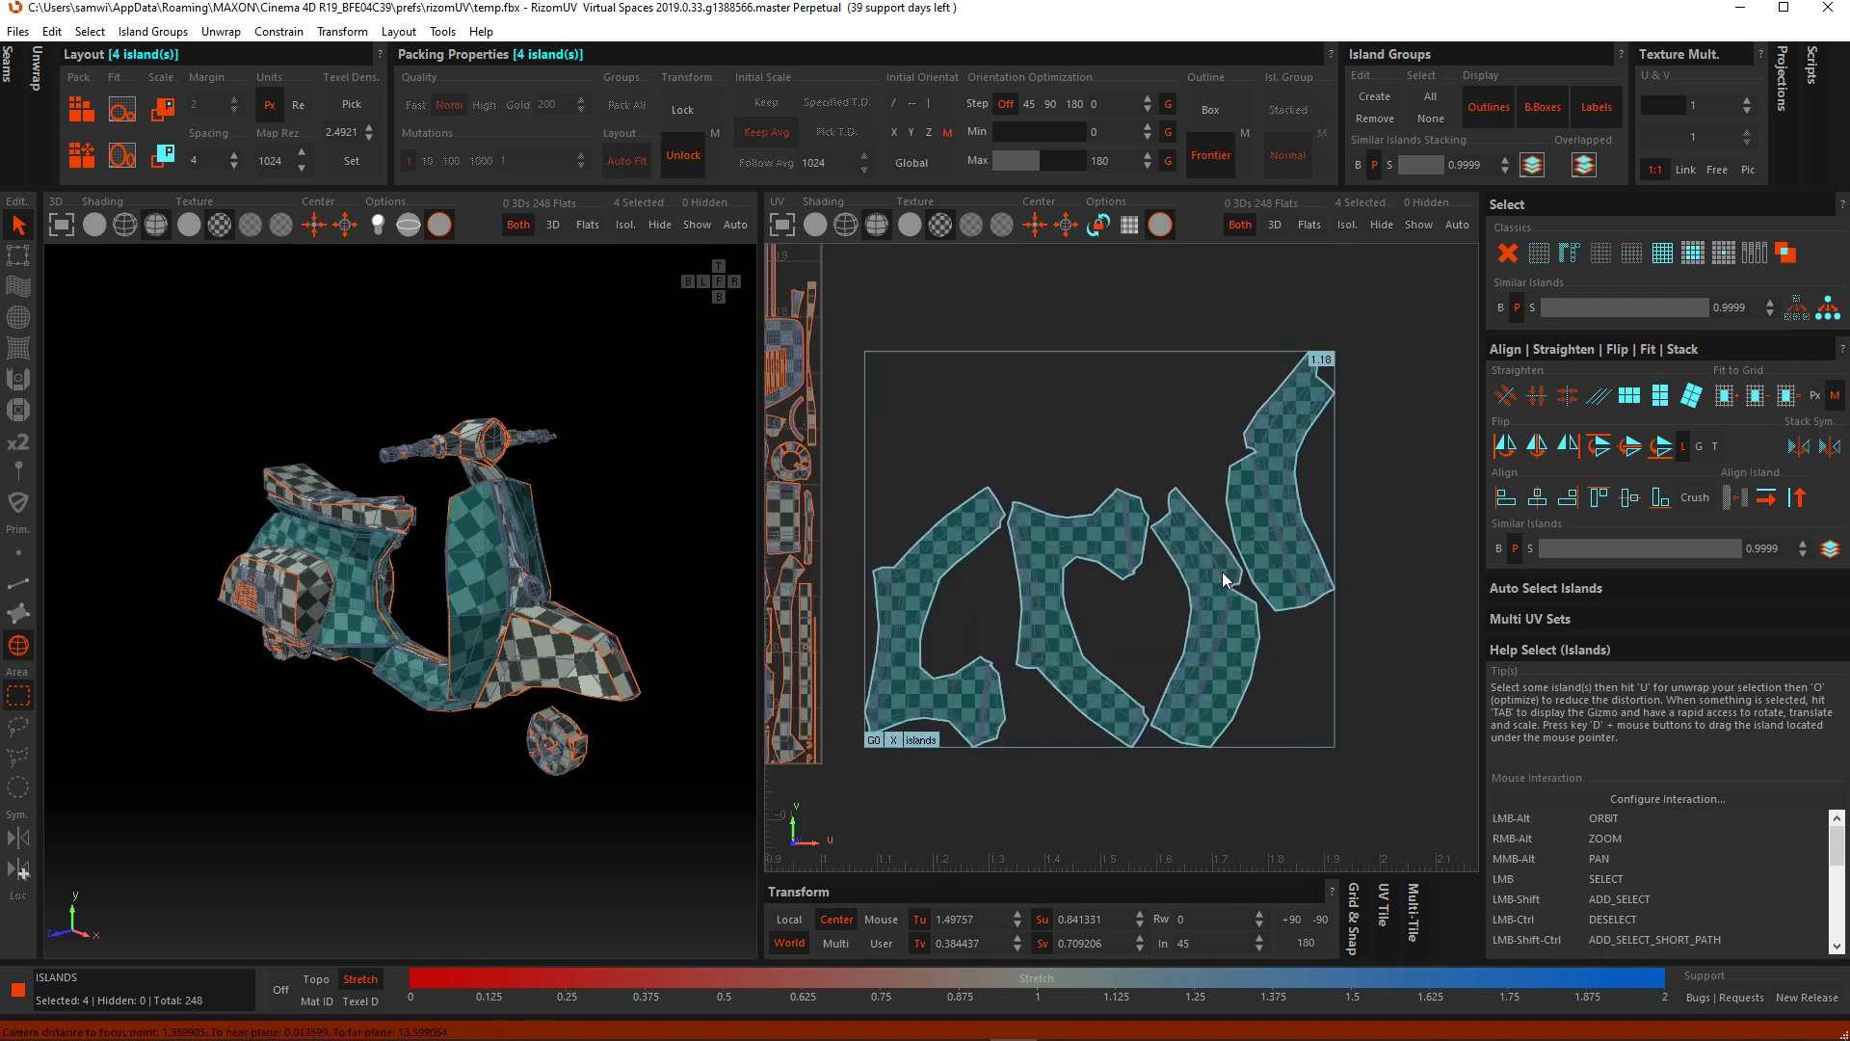
left_click(1421, 521)
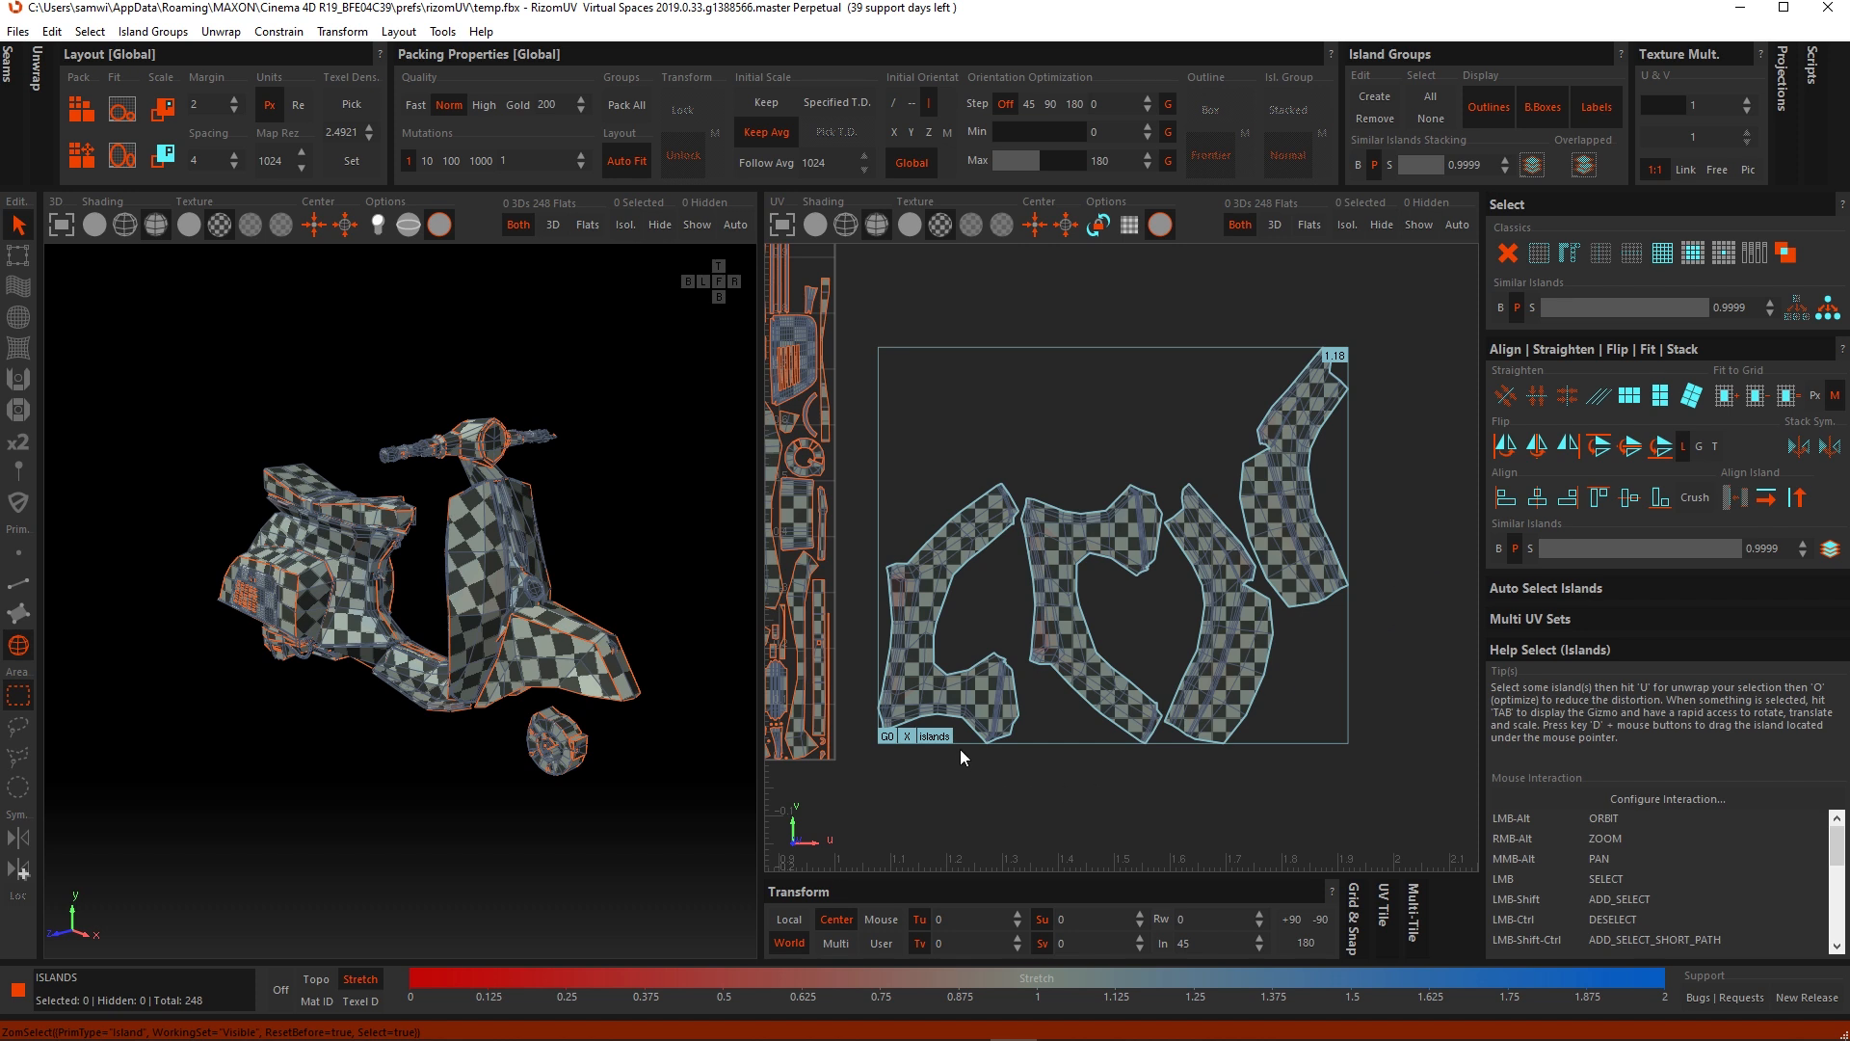
Step: Pack the four islands within their group, and again after widening the group's box to a ratio of about 2.03
left_click(935, 737)
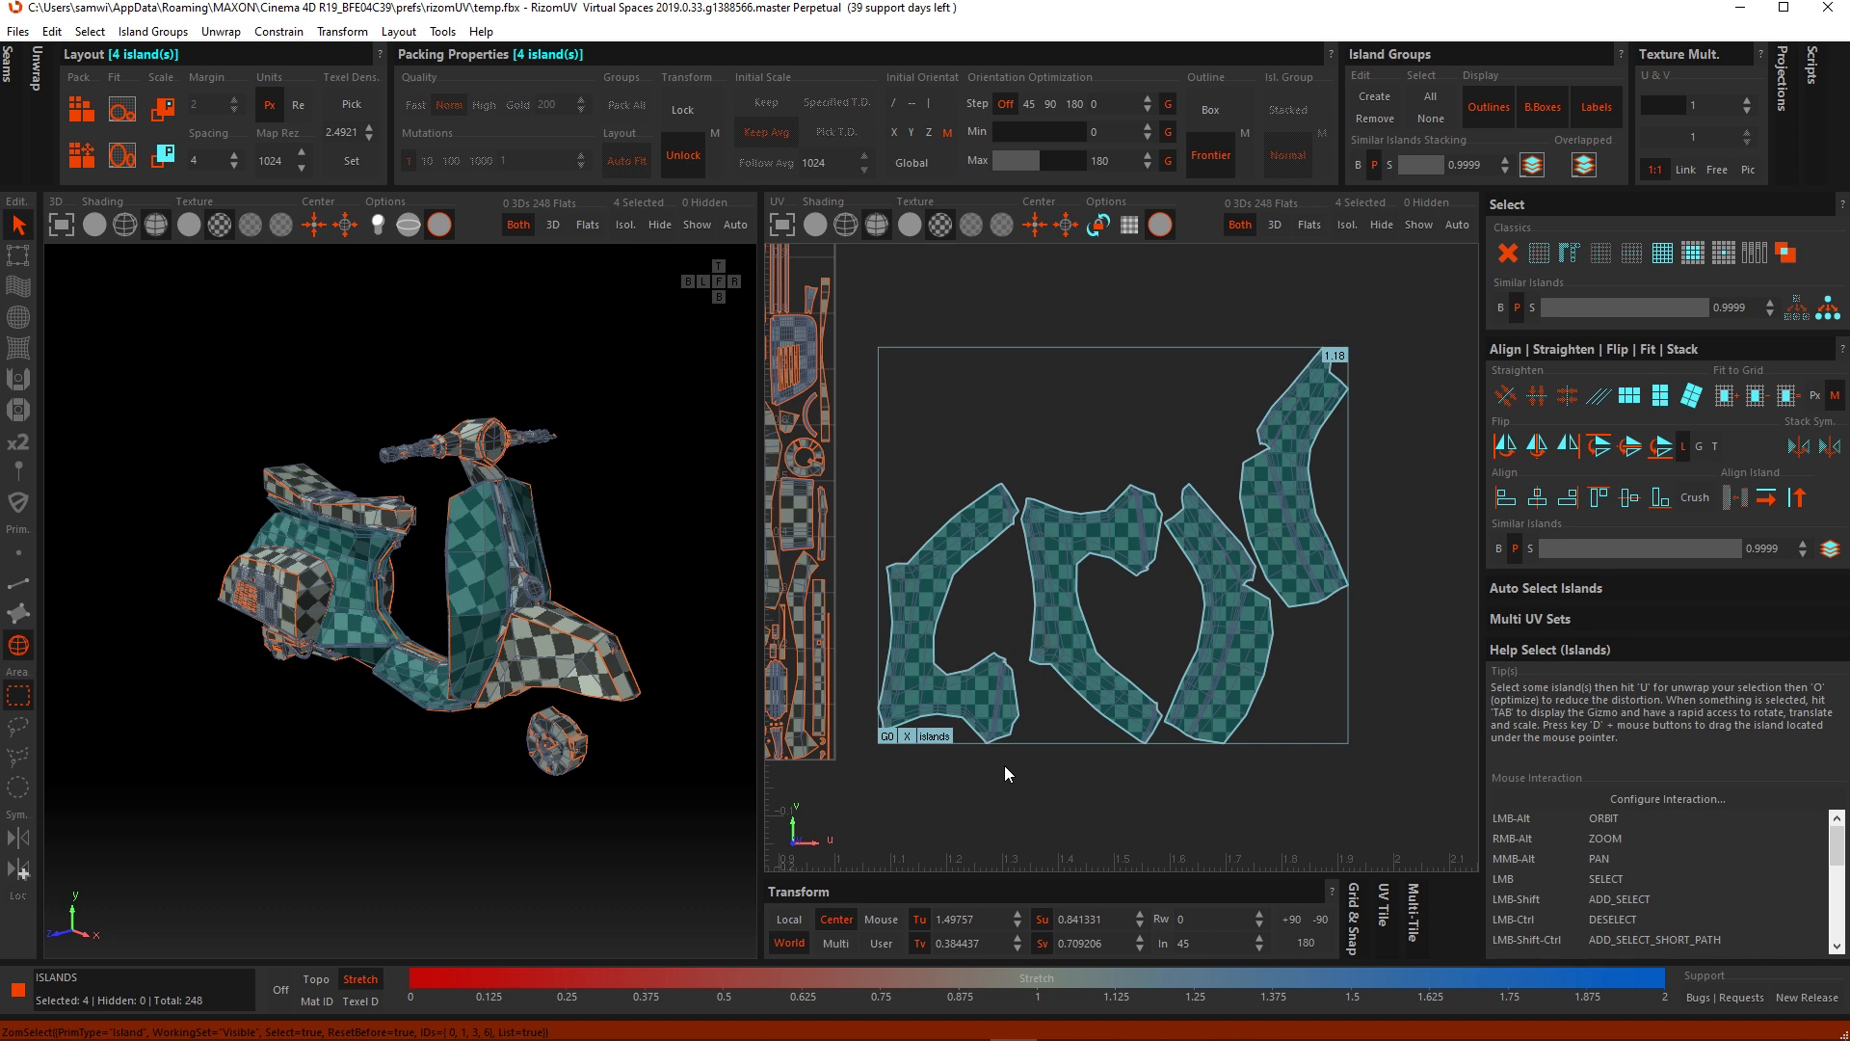
key("p")
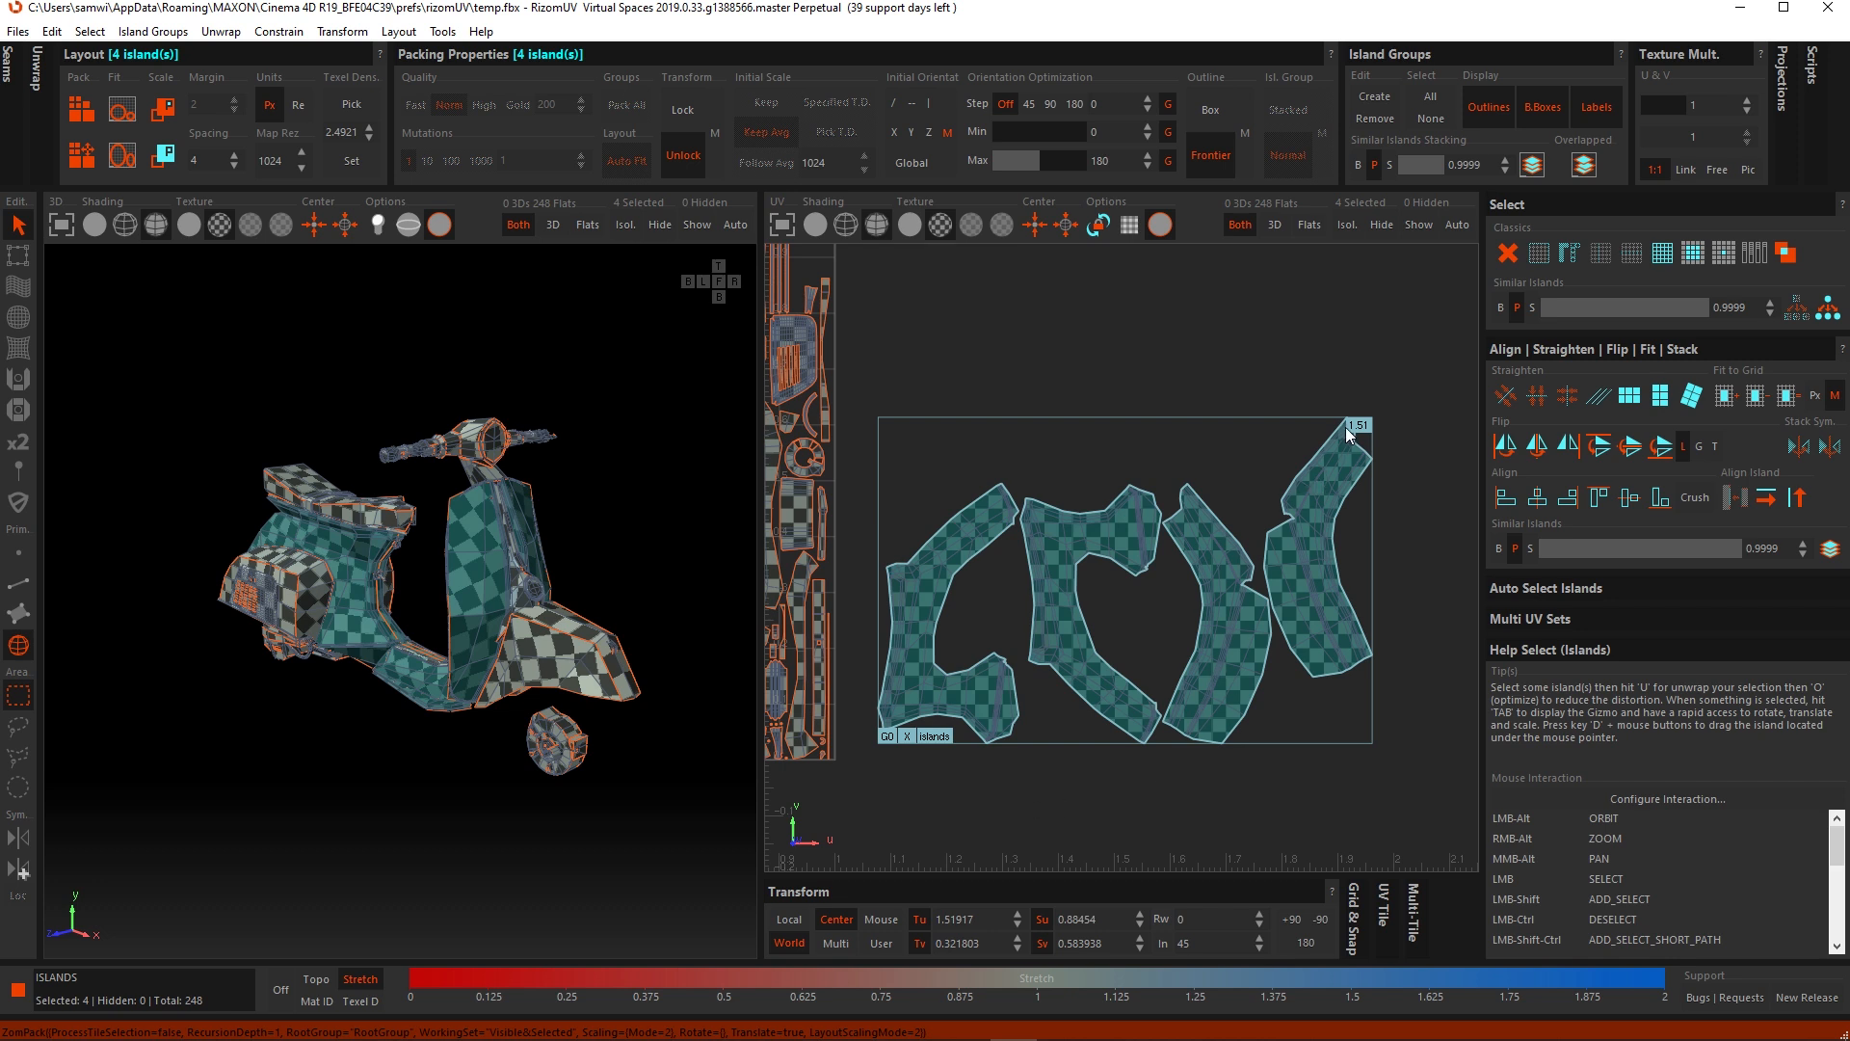
left_click_drag(1370, 431, 1459, 462)
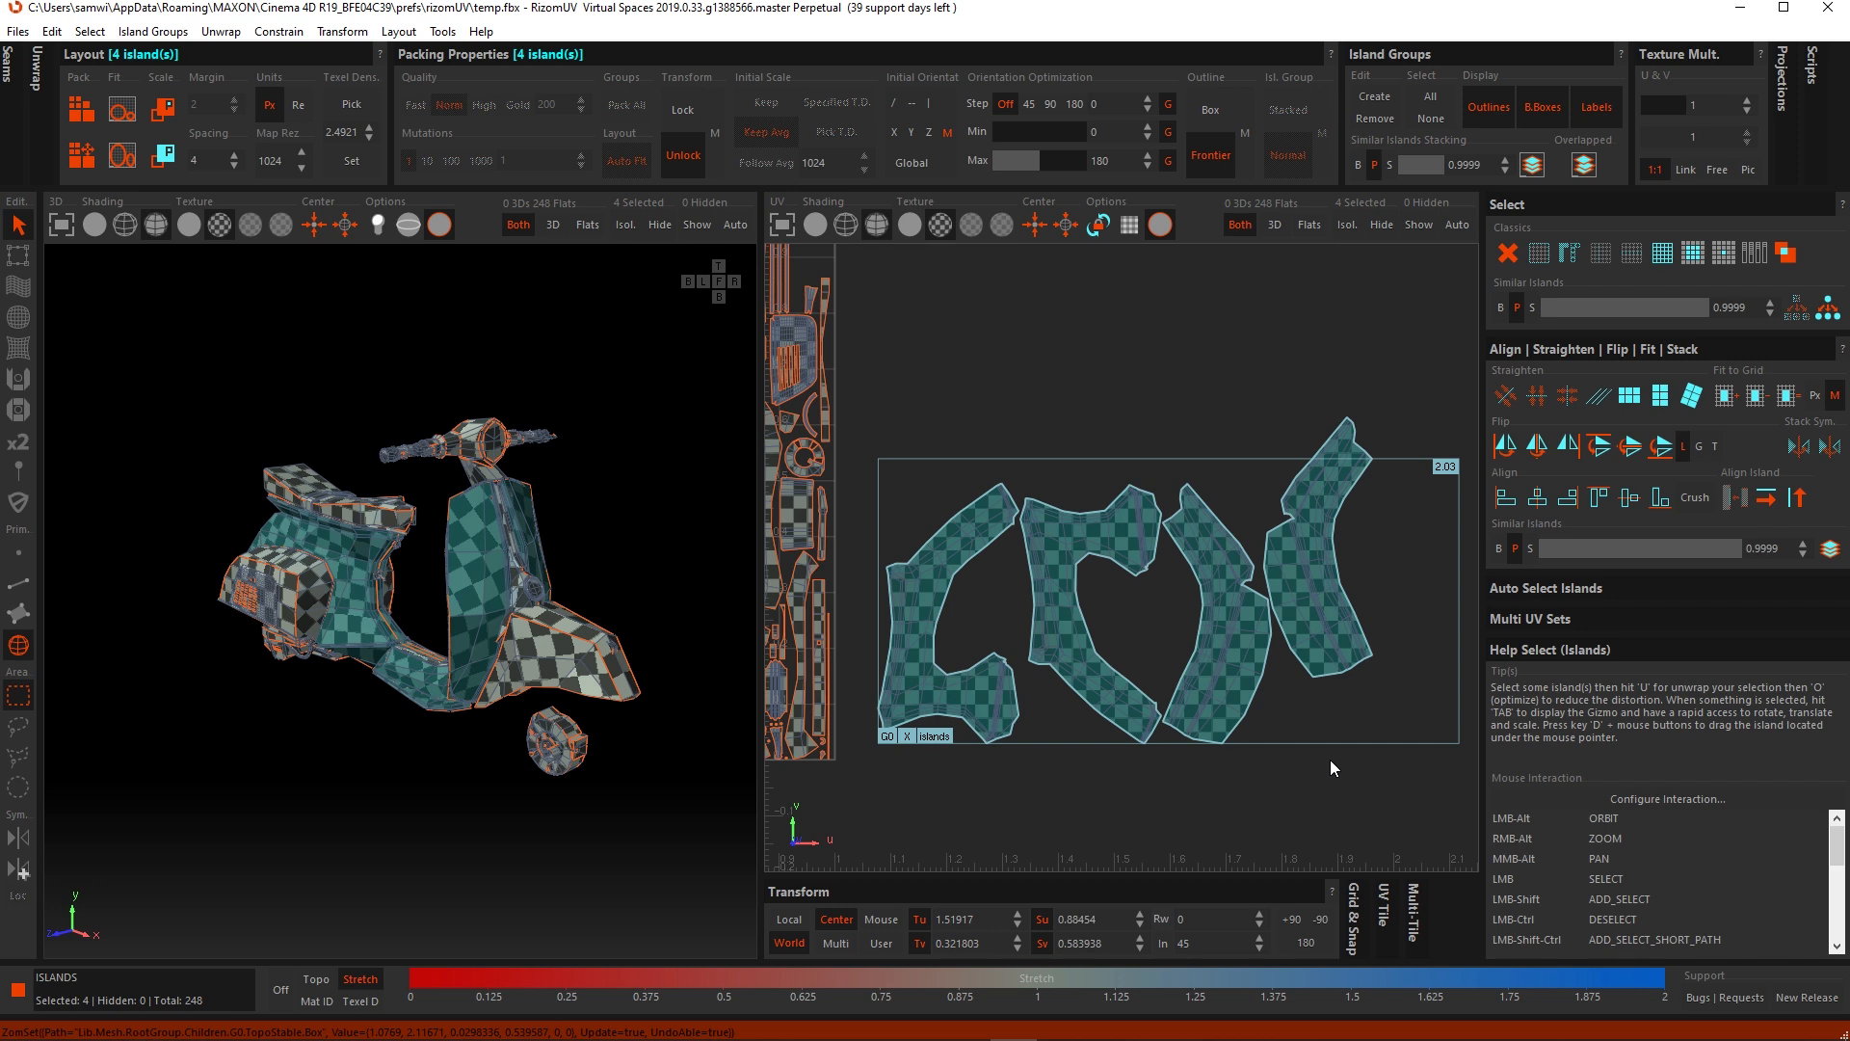
key("p")
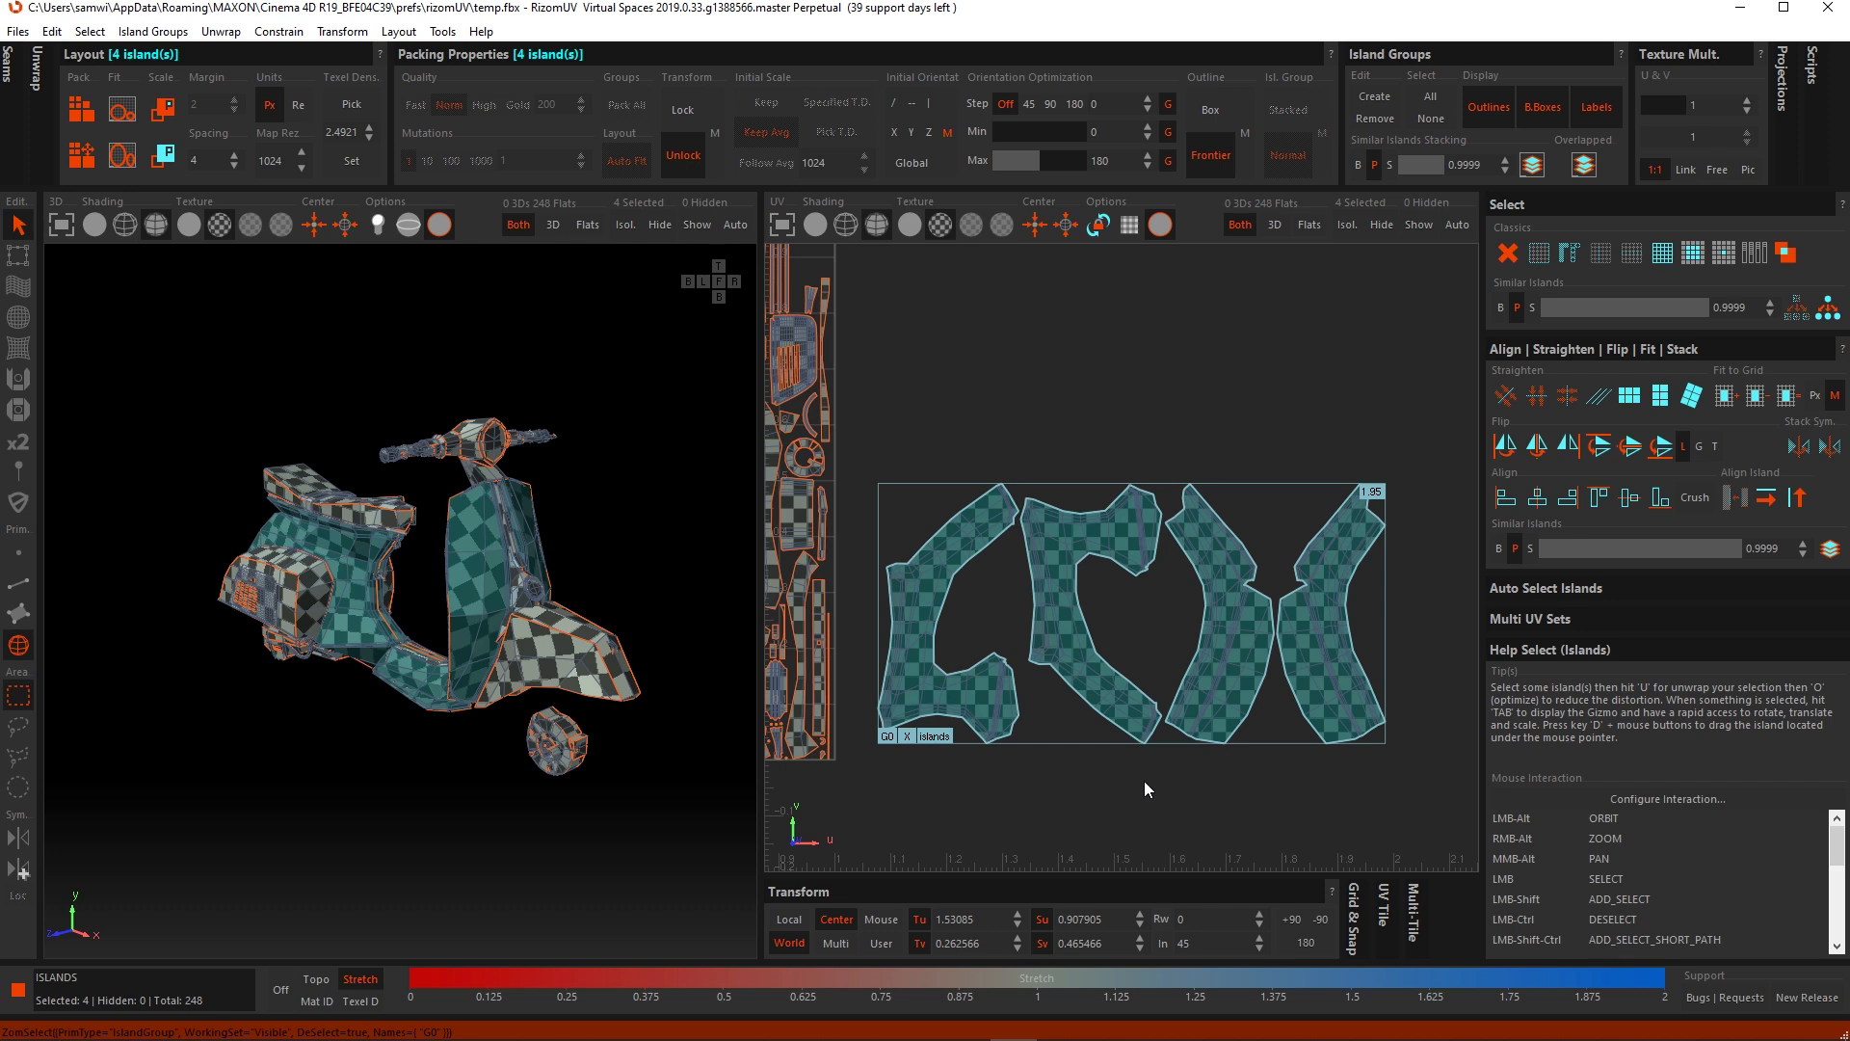
Step: Select the island group itself and pack it as a unit back into the main tile
left_click(888, 736)
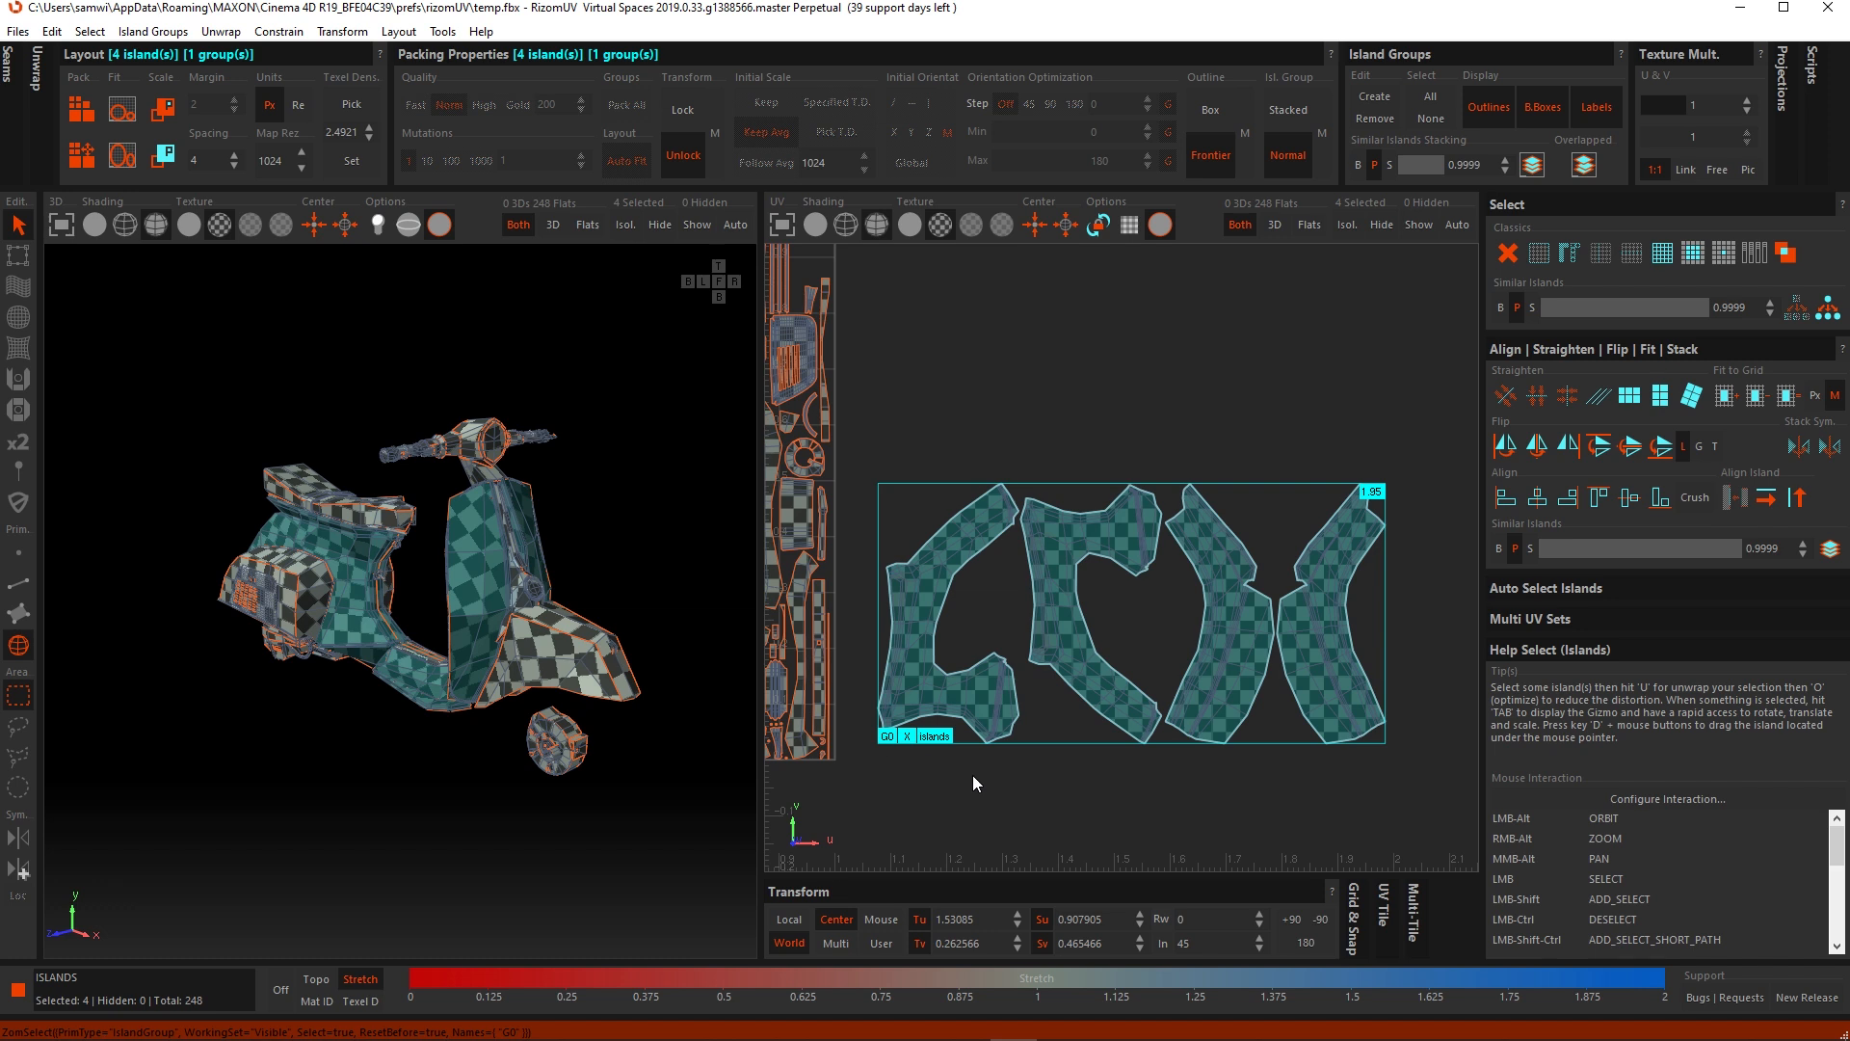
key("p")
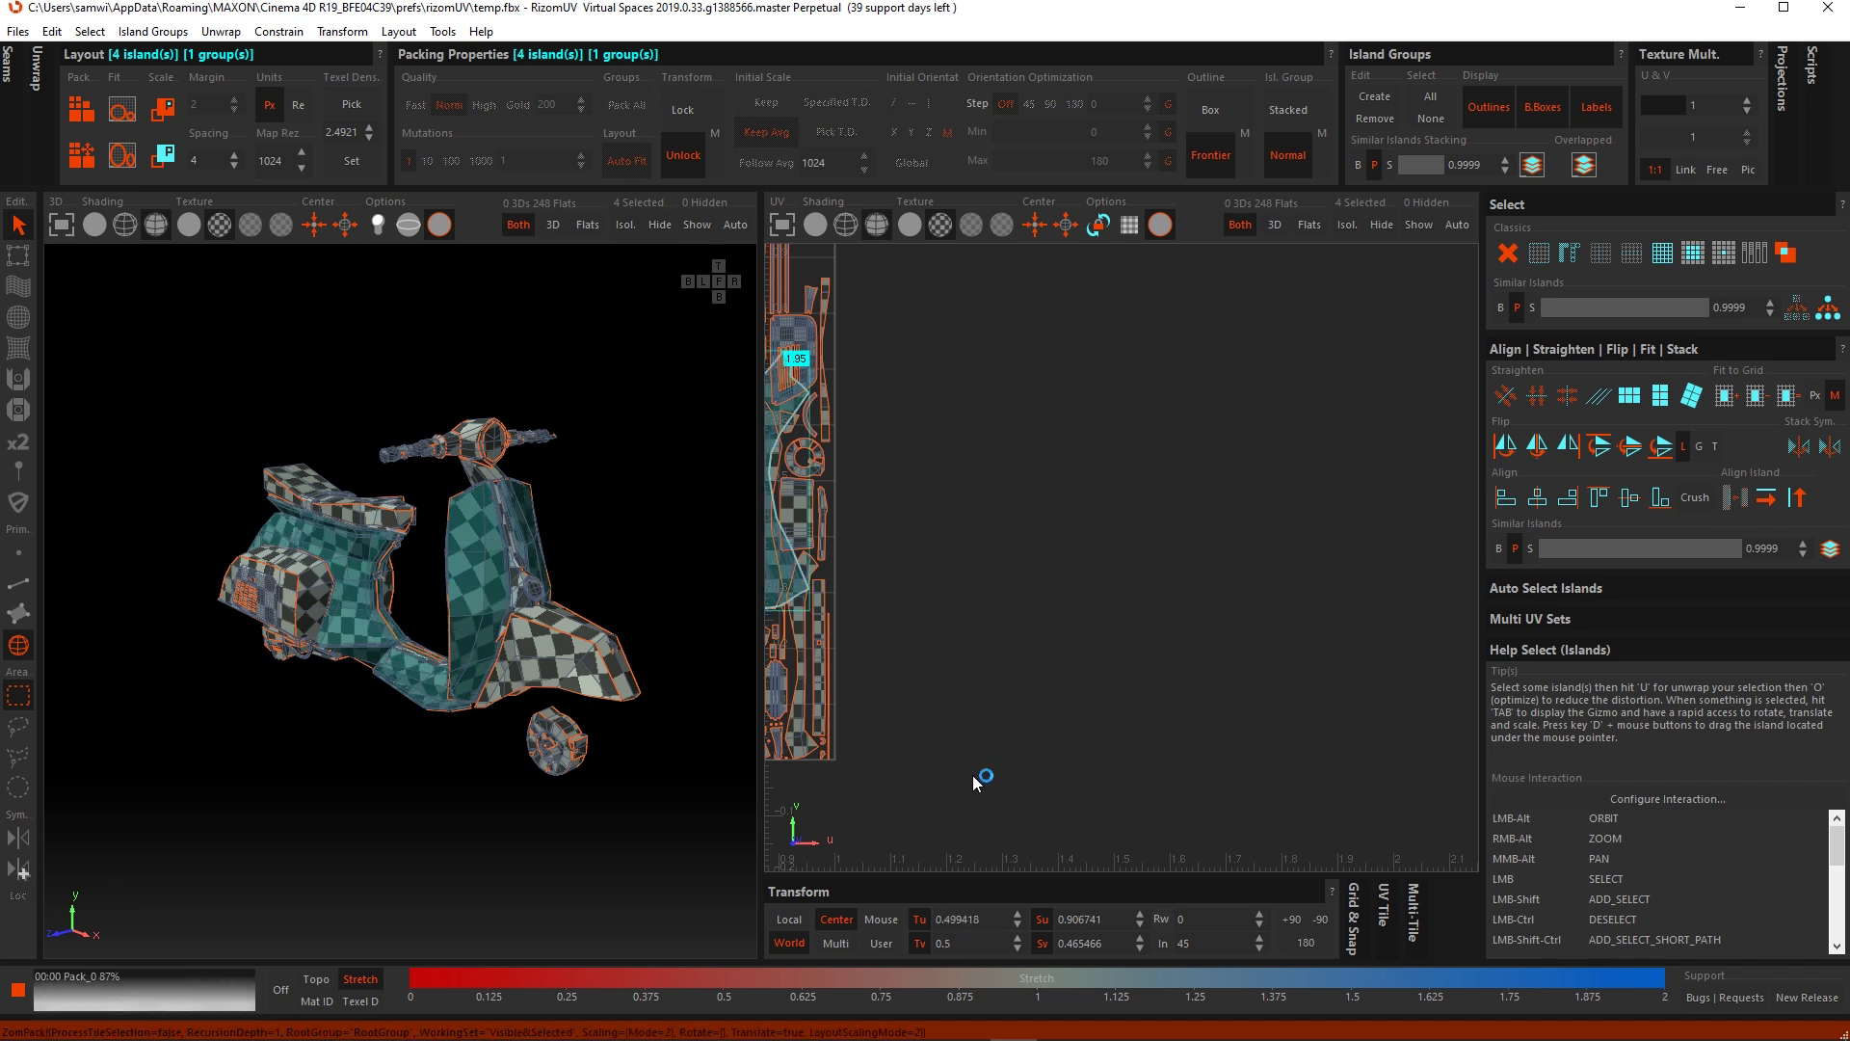
Step: Undo the last pack of the island group and clear the selection of its four islands
middle_click_drag(983, 610, 1257, 628, "alt")
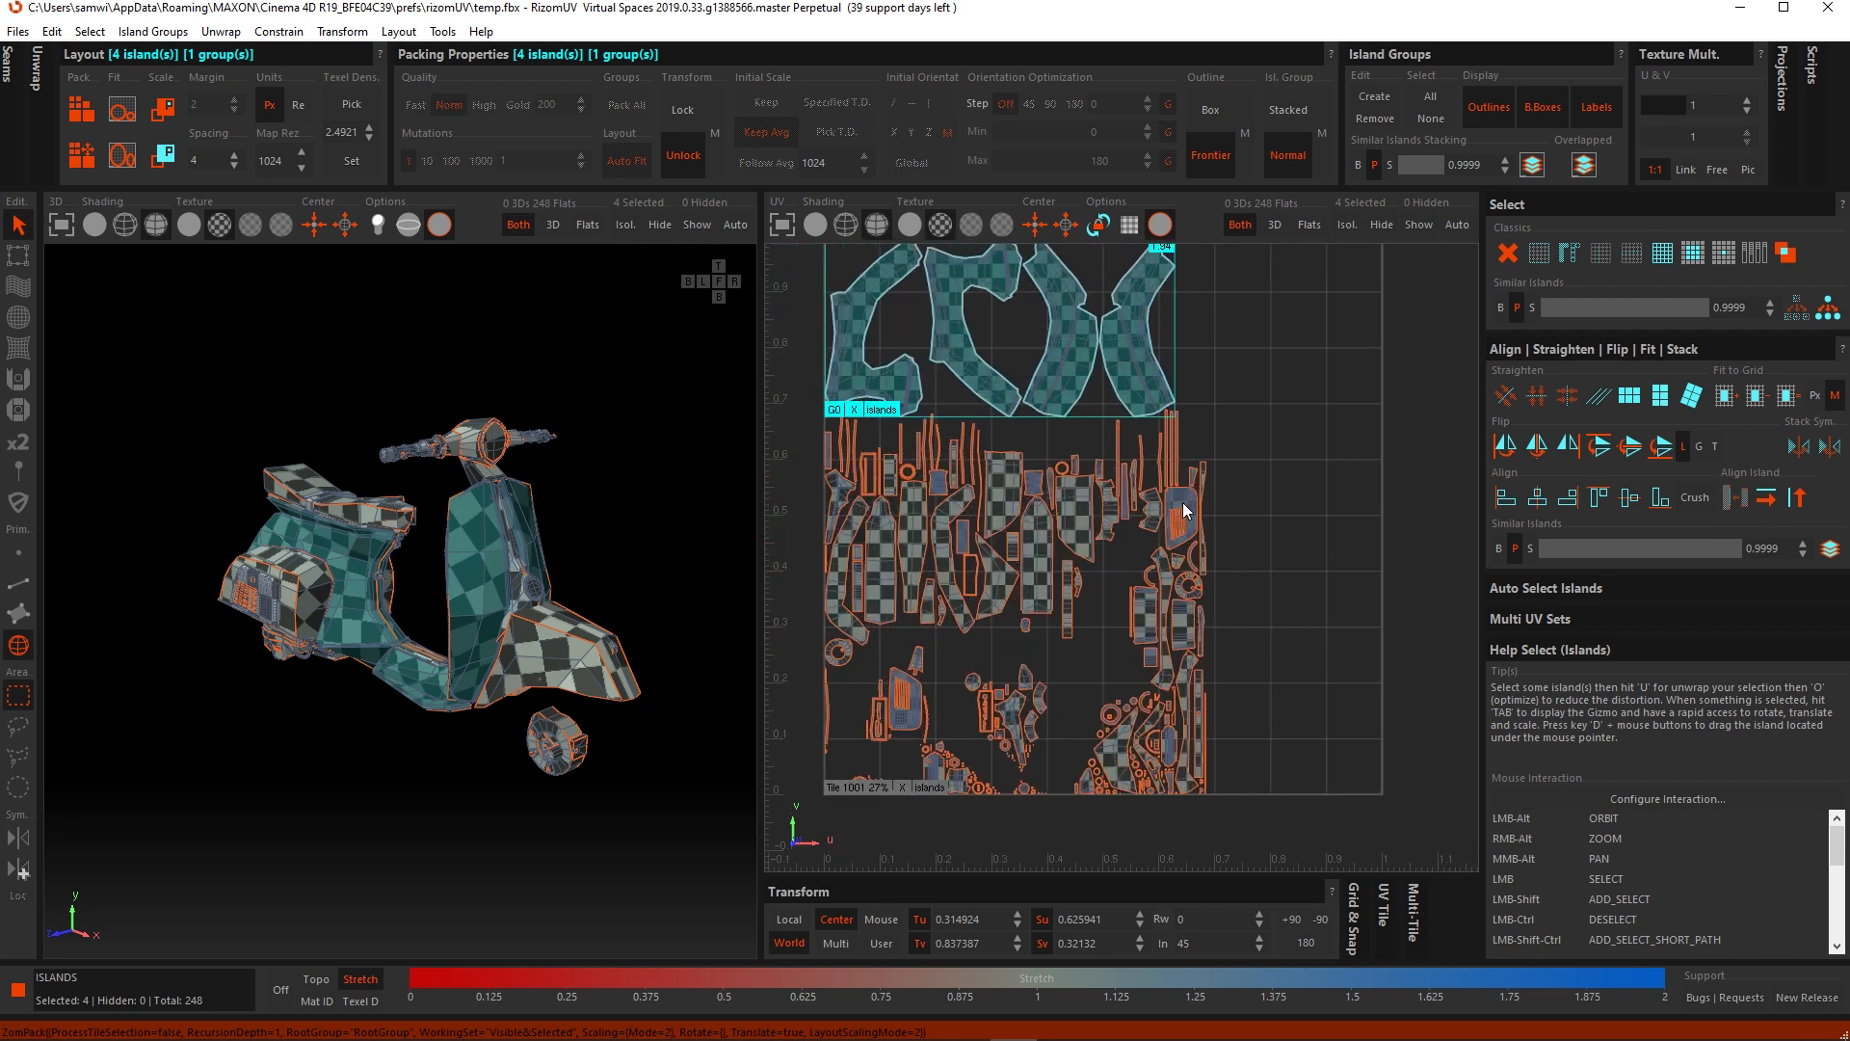
middle_click_drag(1321, 524, 1332, 580, "alt")
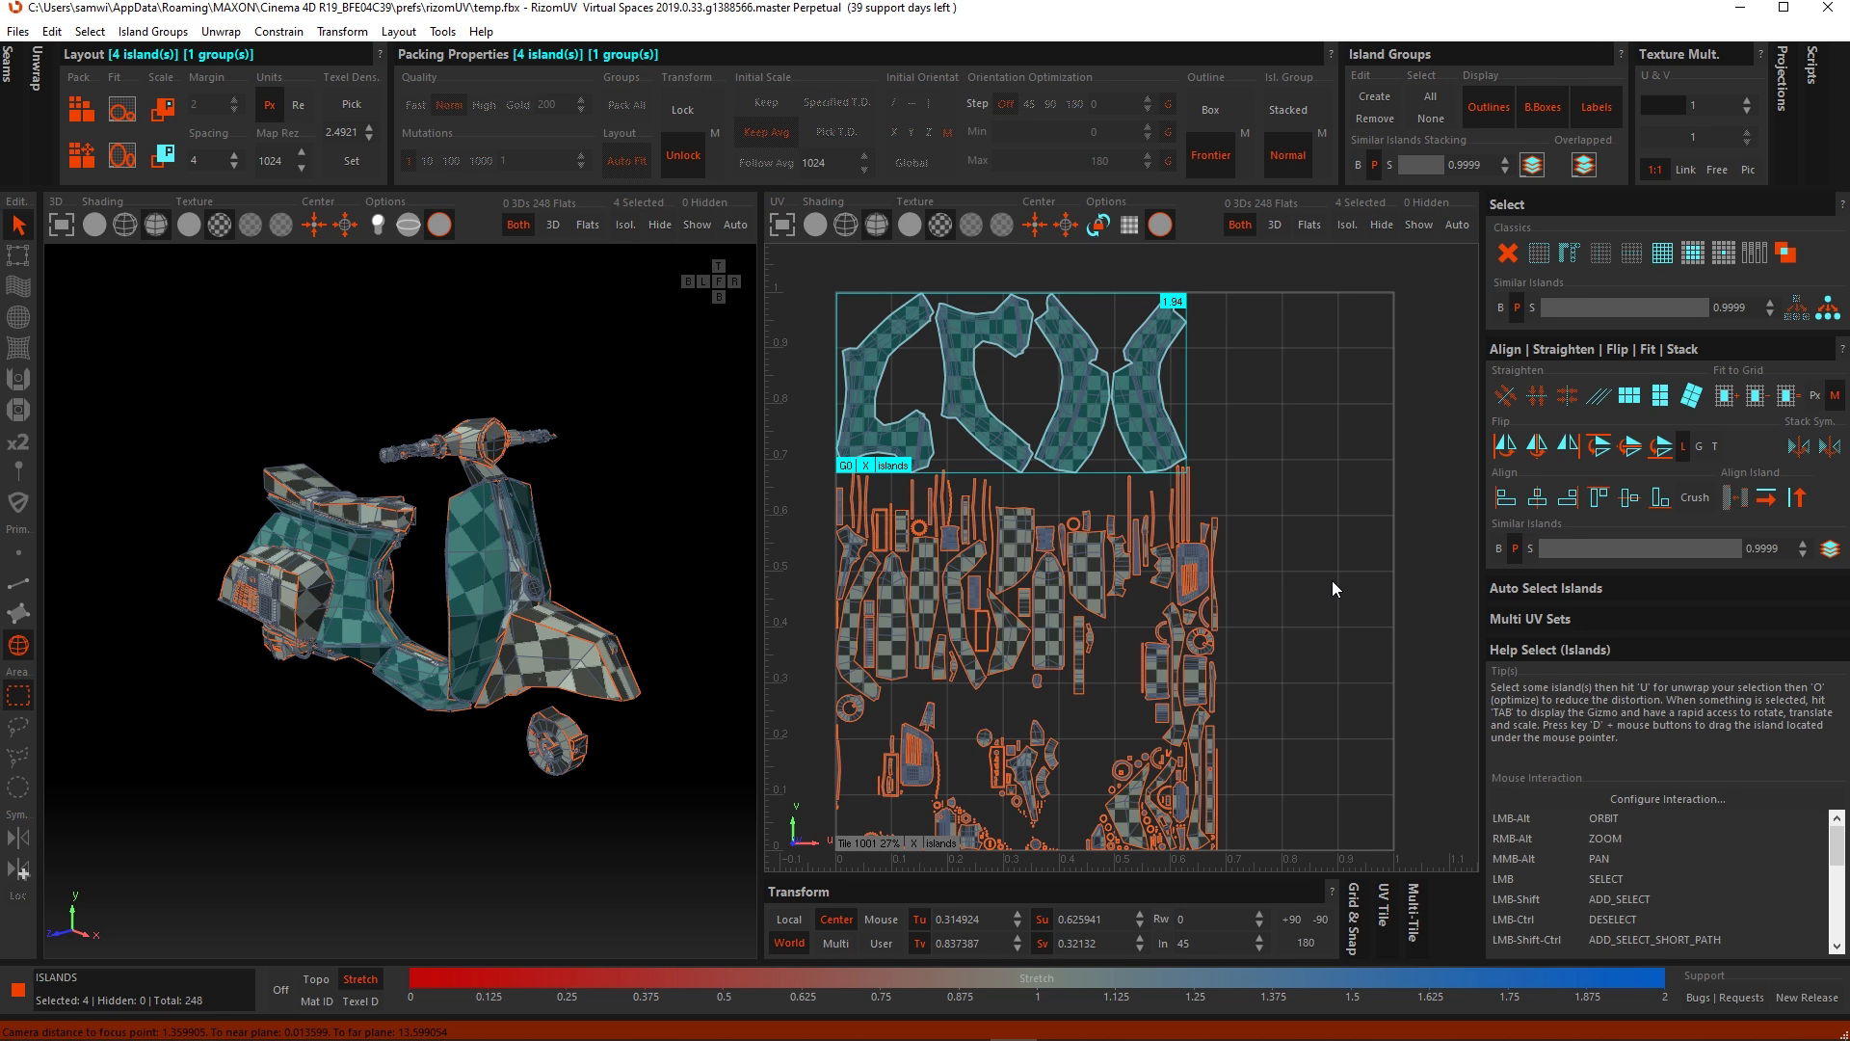
key("ctrl+z")
scroll(1263, 621, "down", 2)
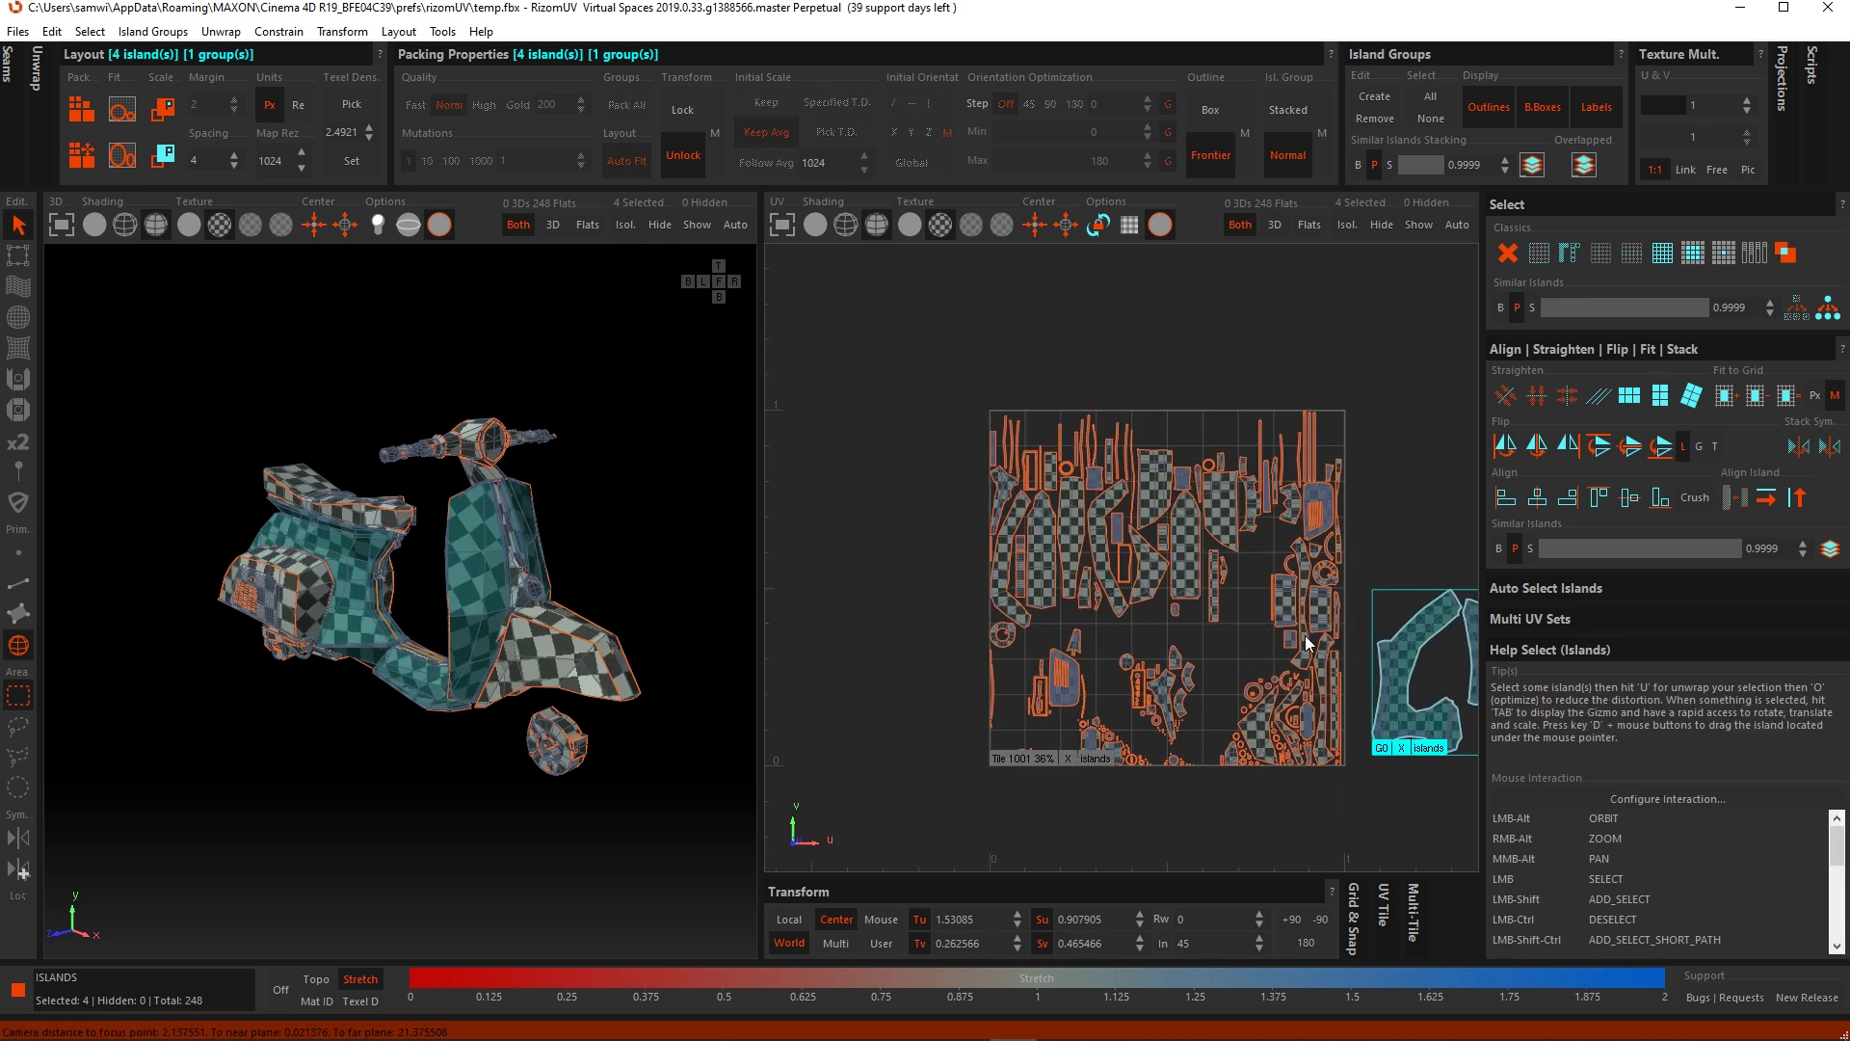
middle_click_drag(1359, 649, 1148, 615, "alt")
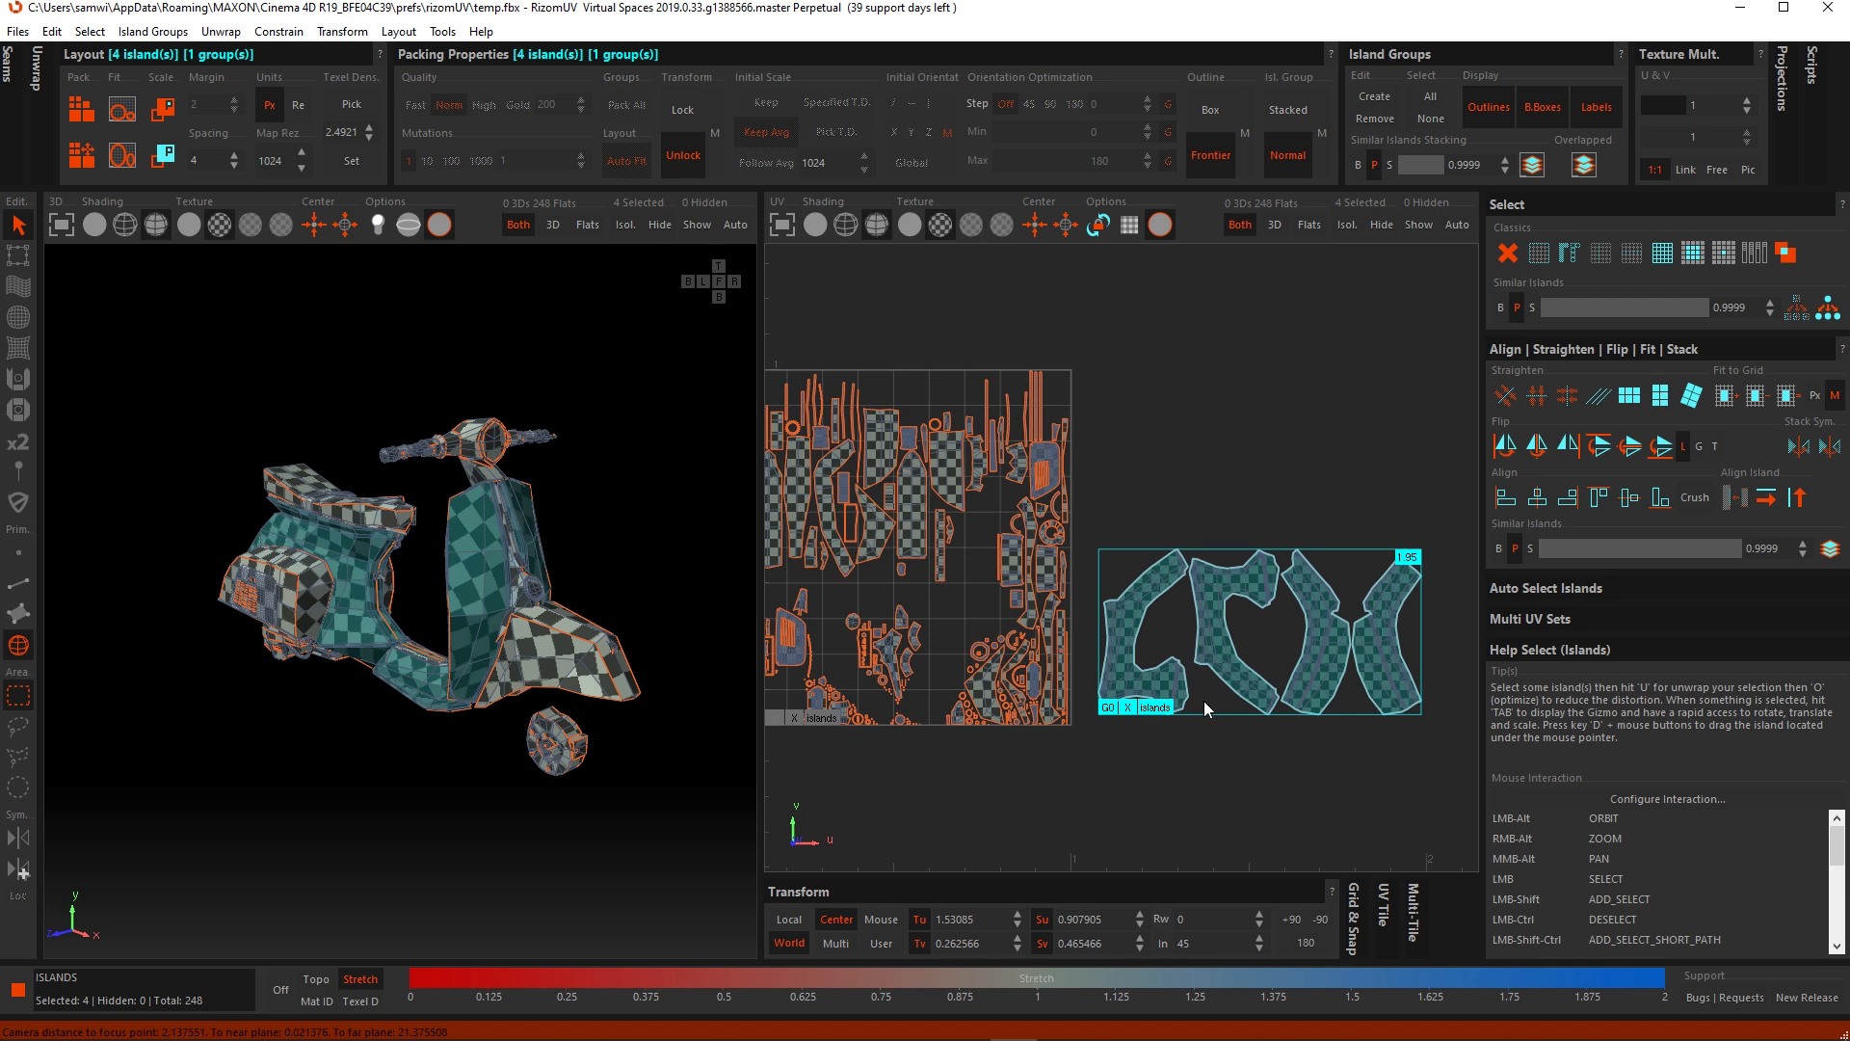
left_click(1278, 786)
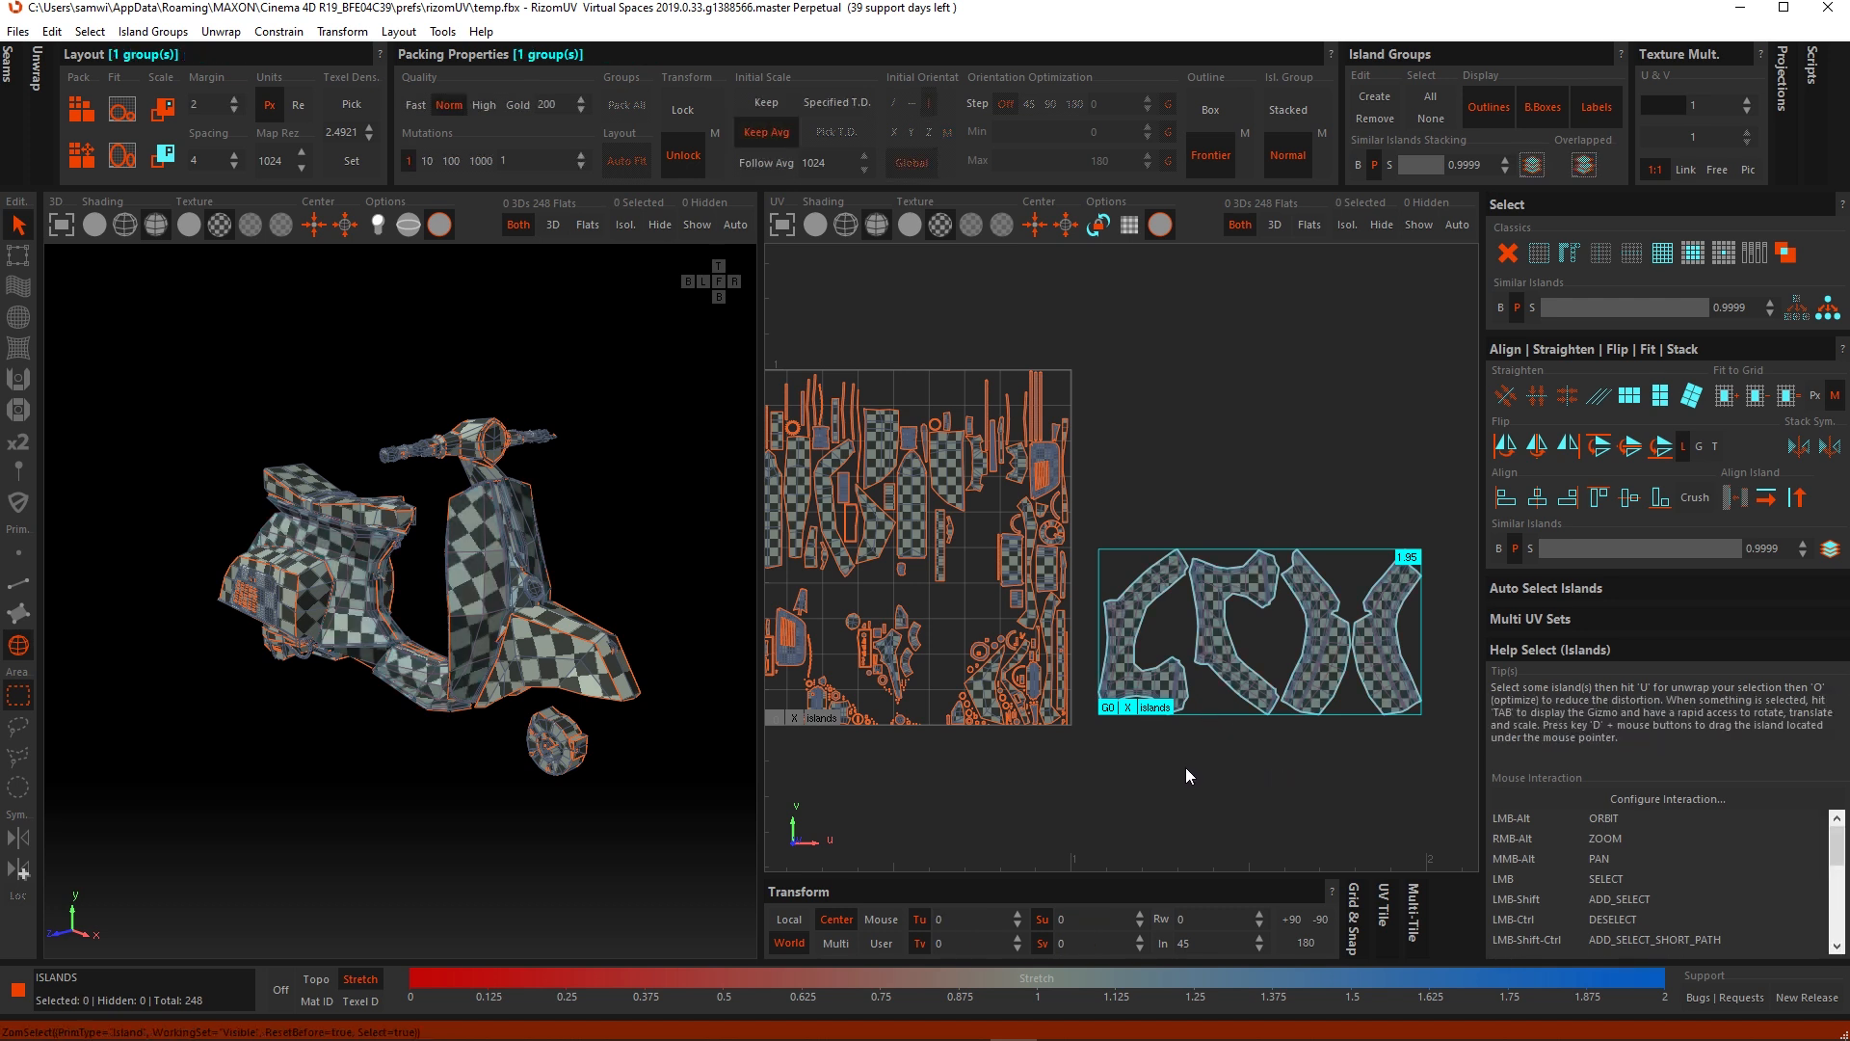
Step: Deselect the island group and try packing the layout globally with nothing selected
left_click(1129, 709)
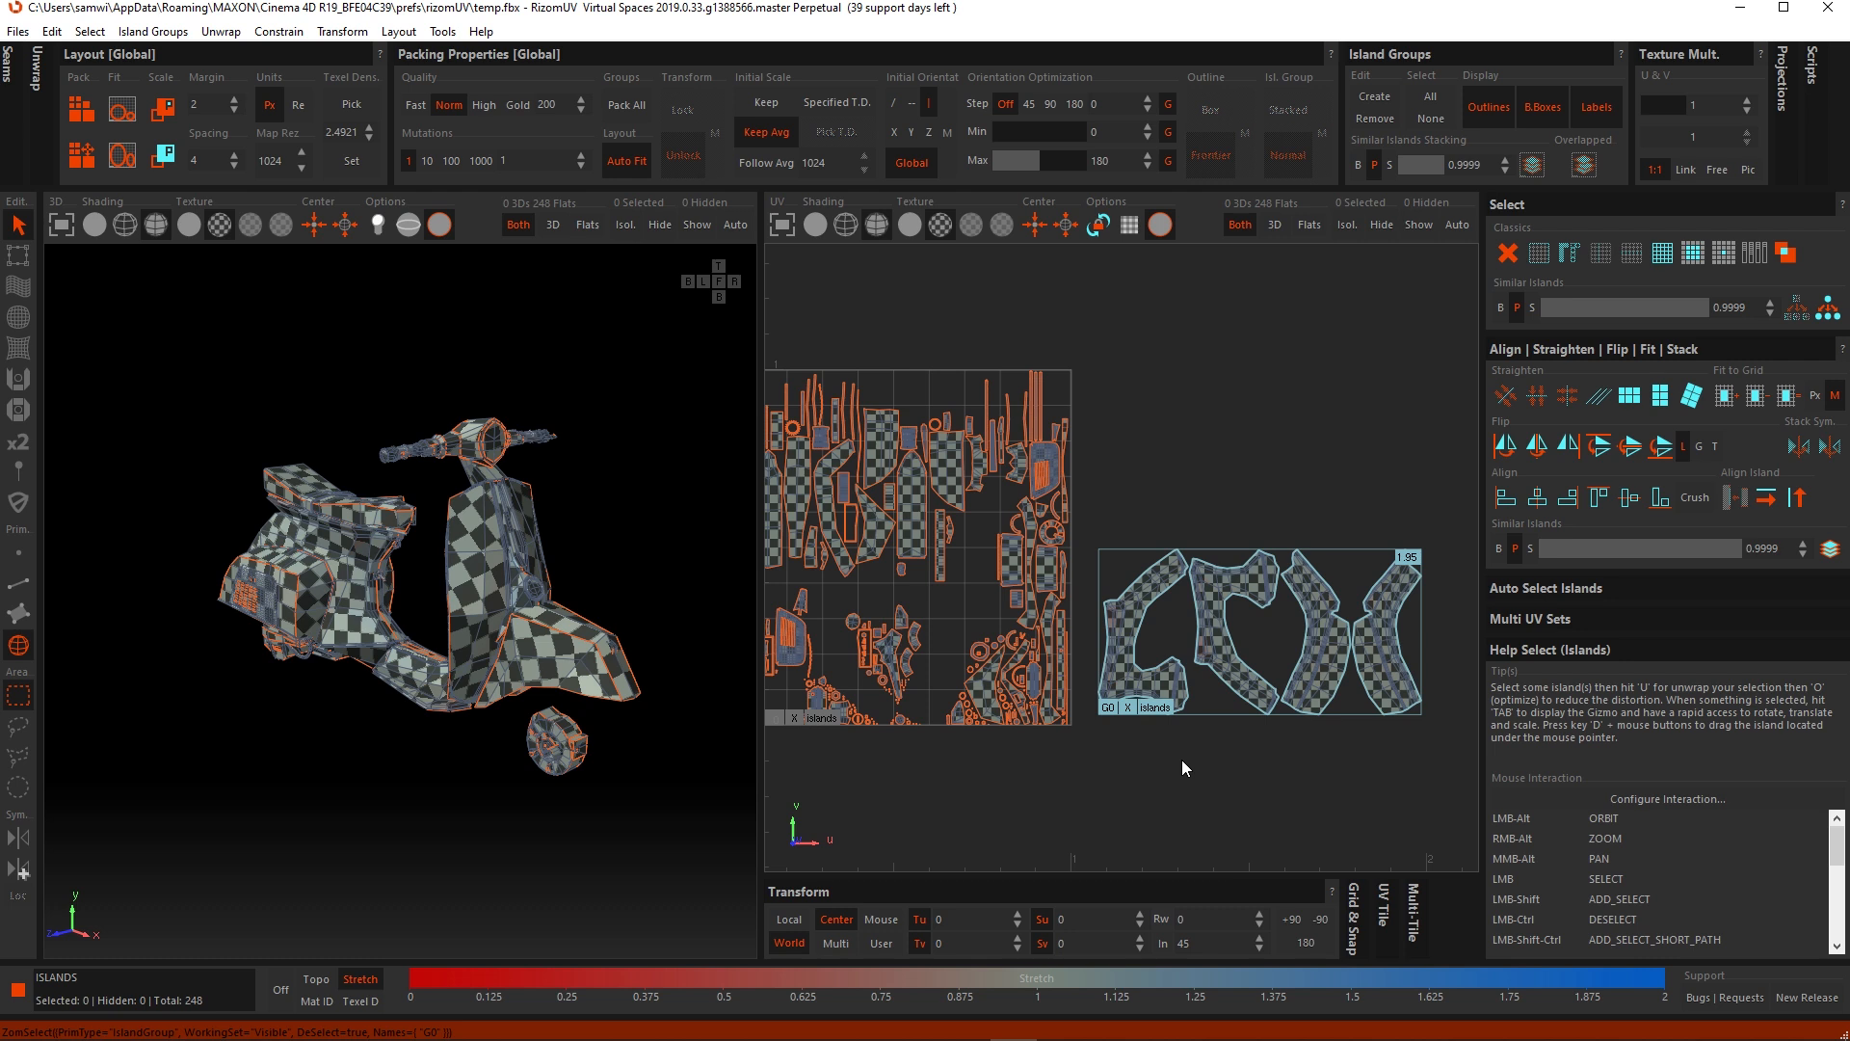
key("p")
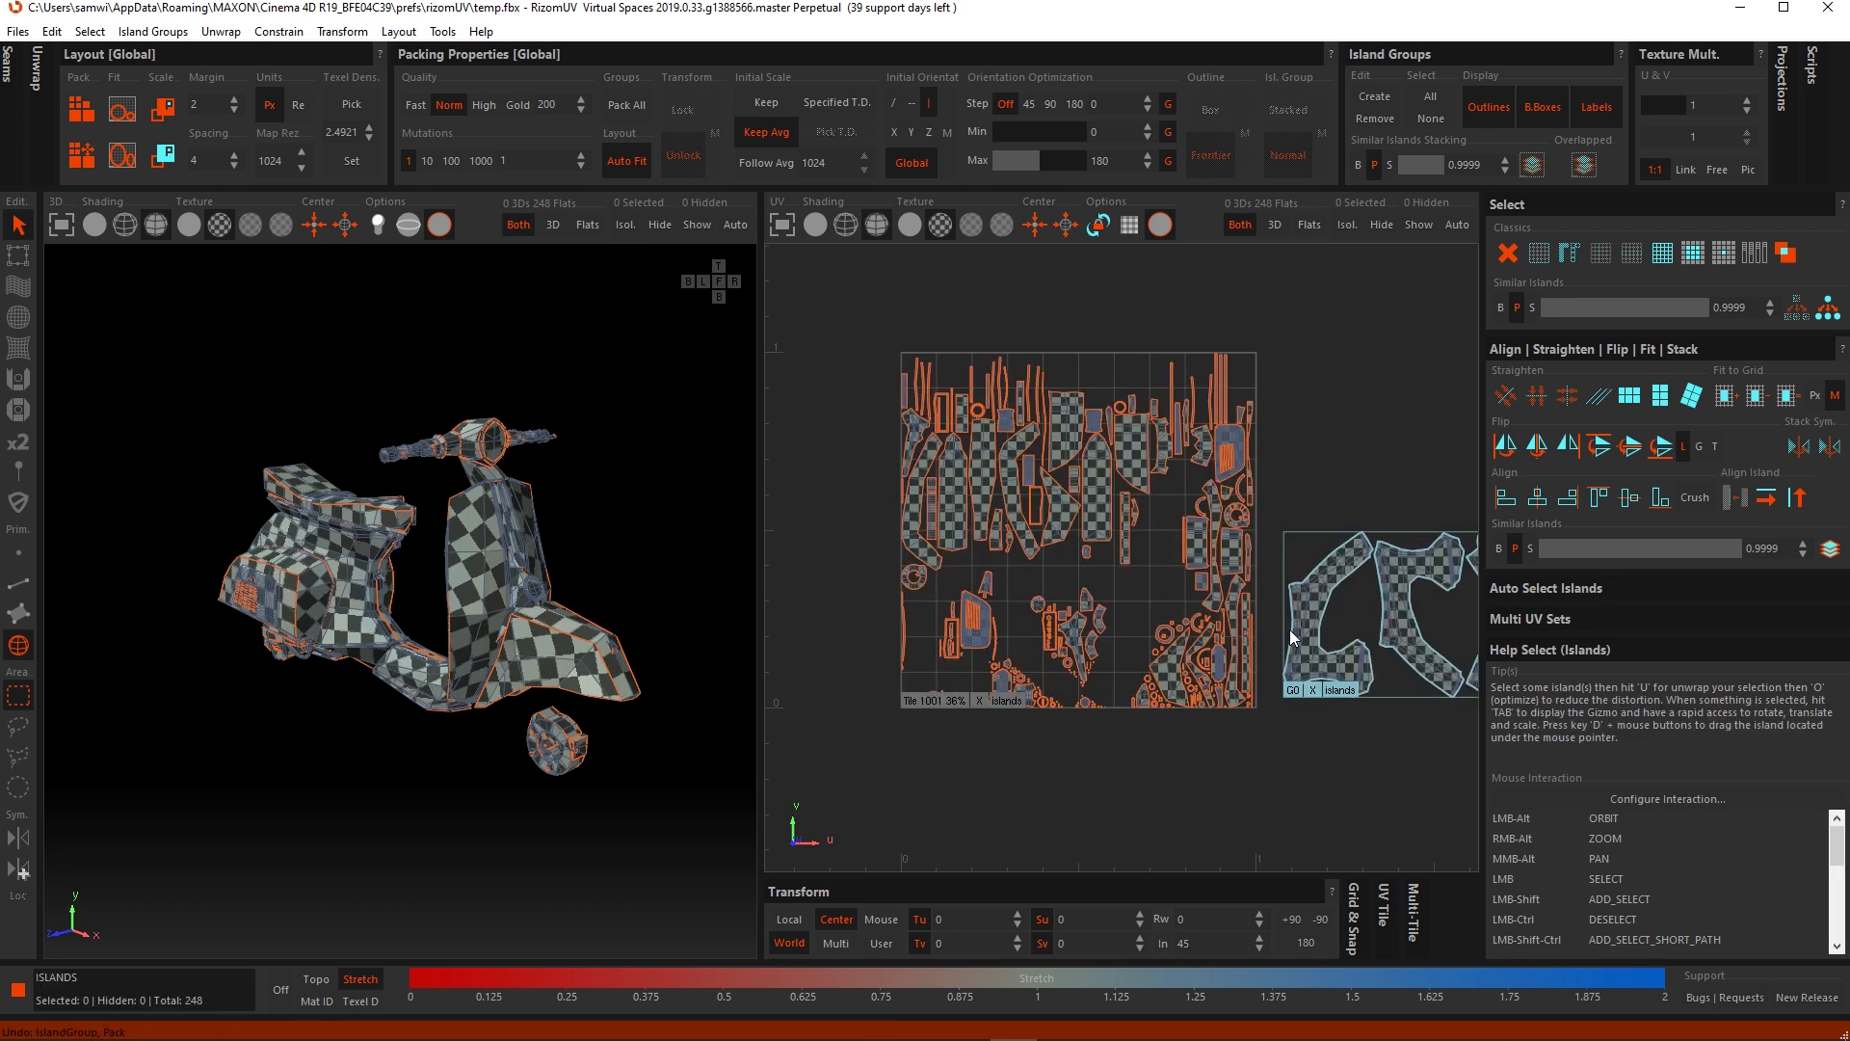
Step: Turn the island group outlines, bounding boxes and labels off and back on to compare the group display options
key("f")
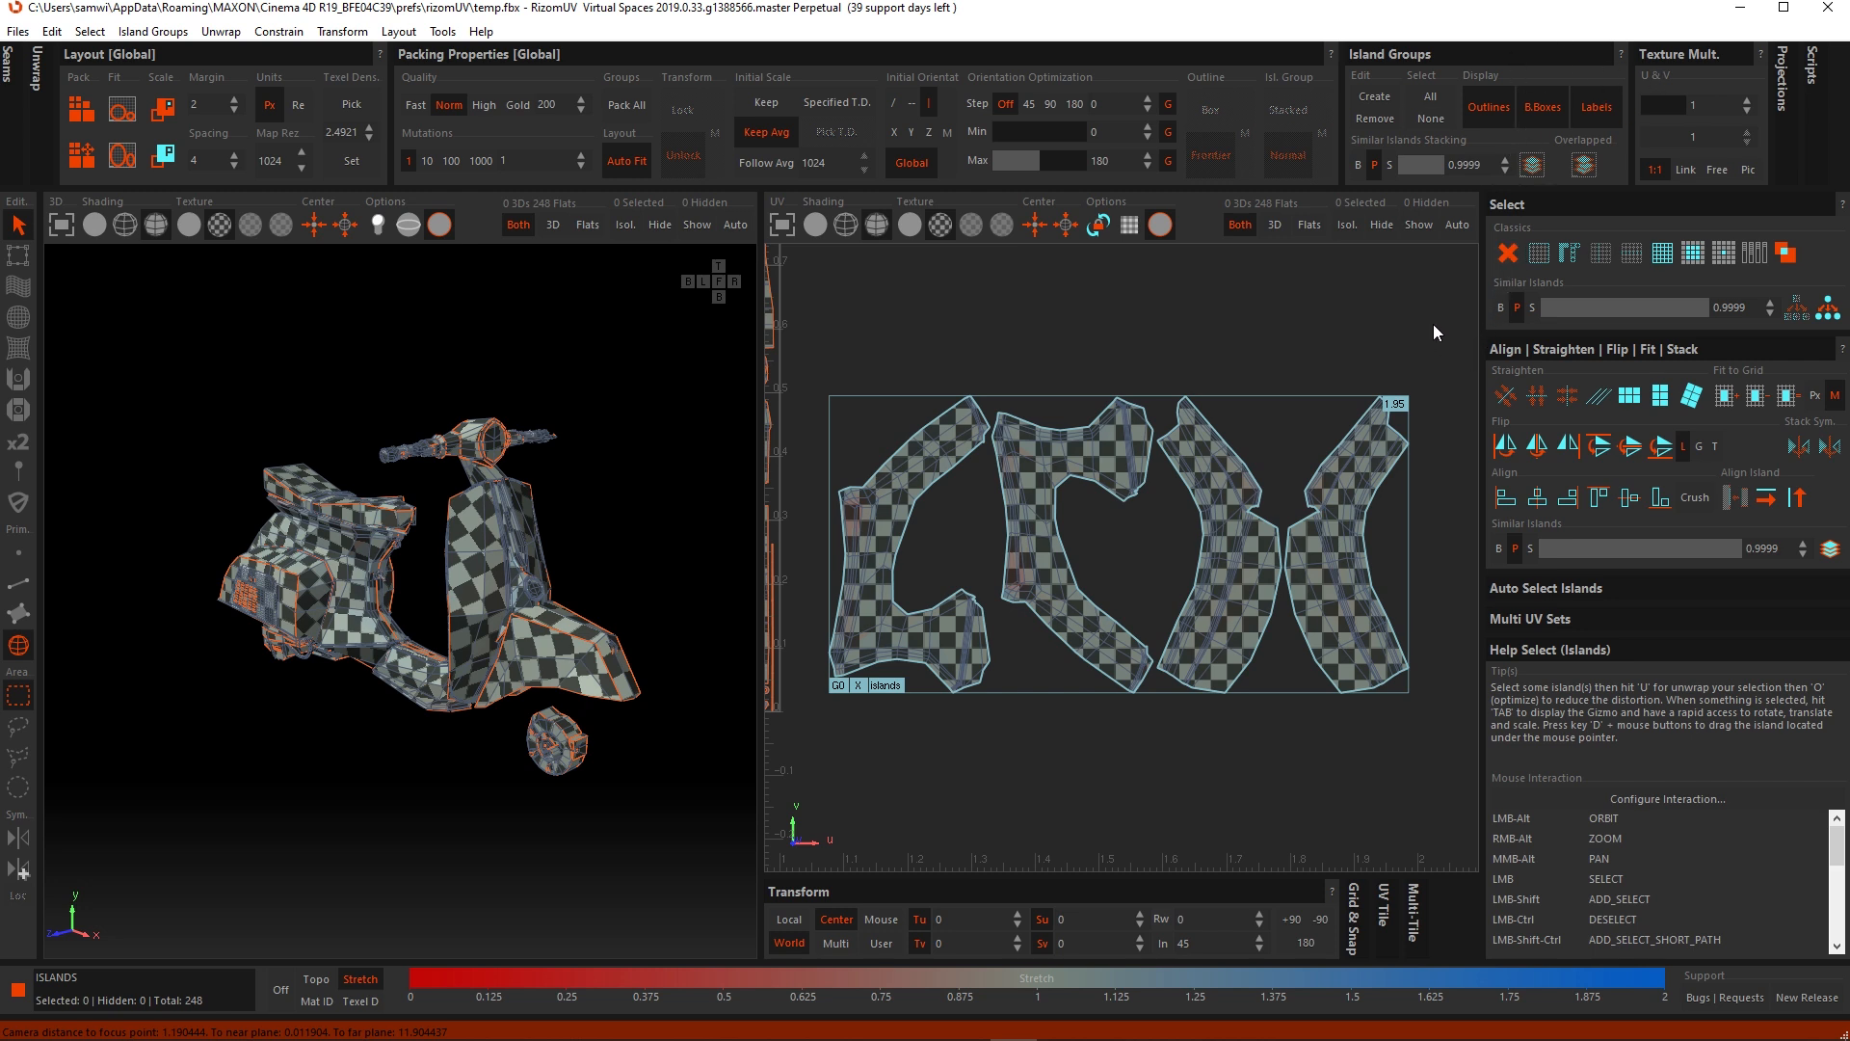
left_click(1488, 108)
left_click(1546, 107)
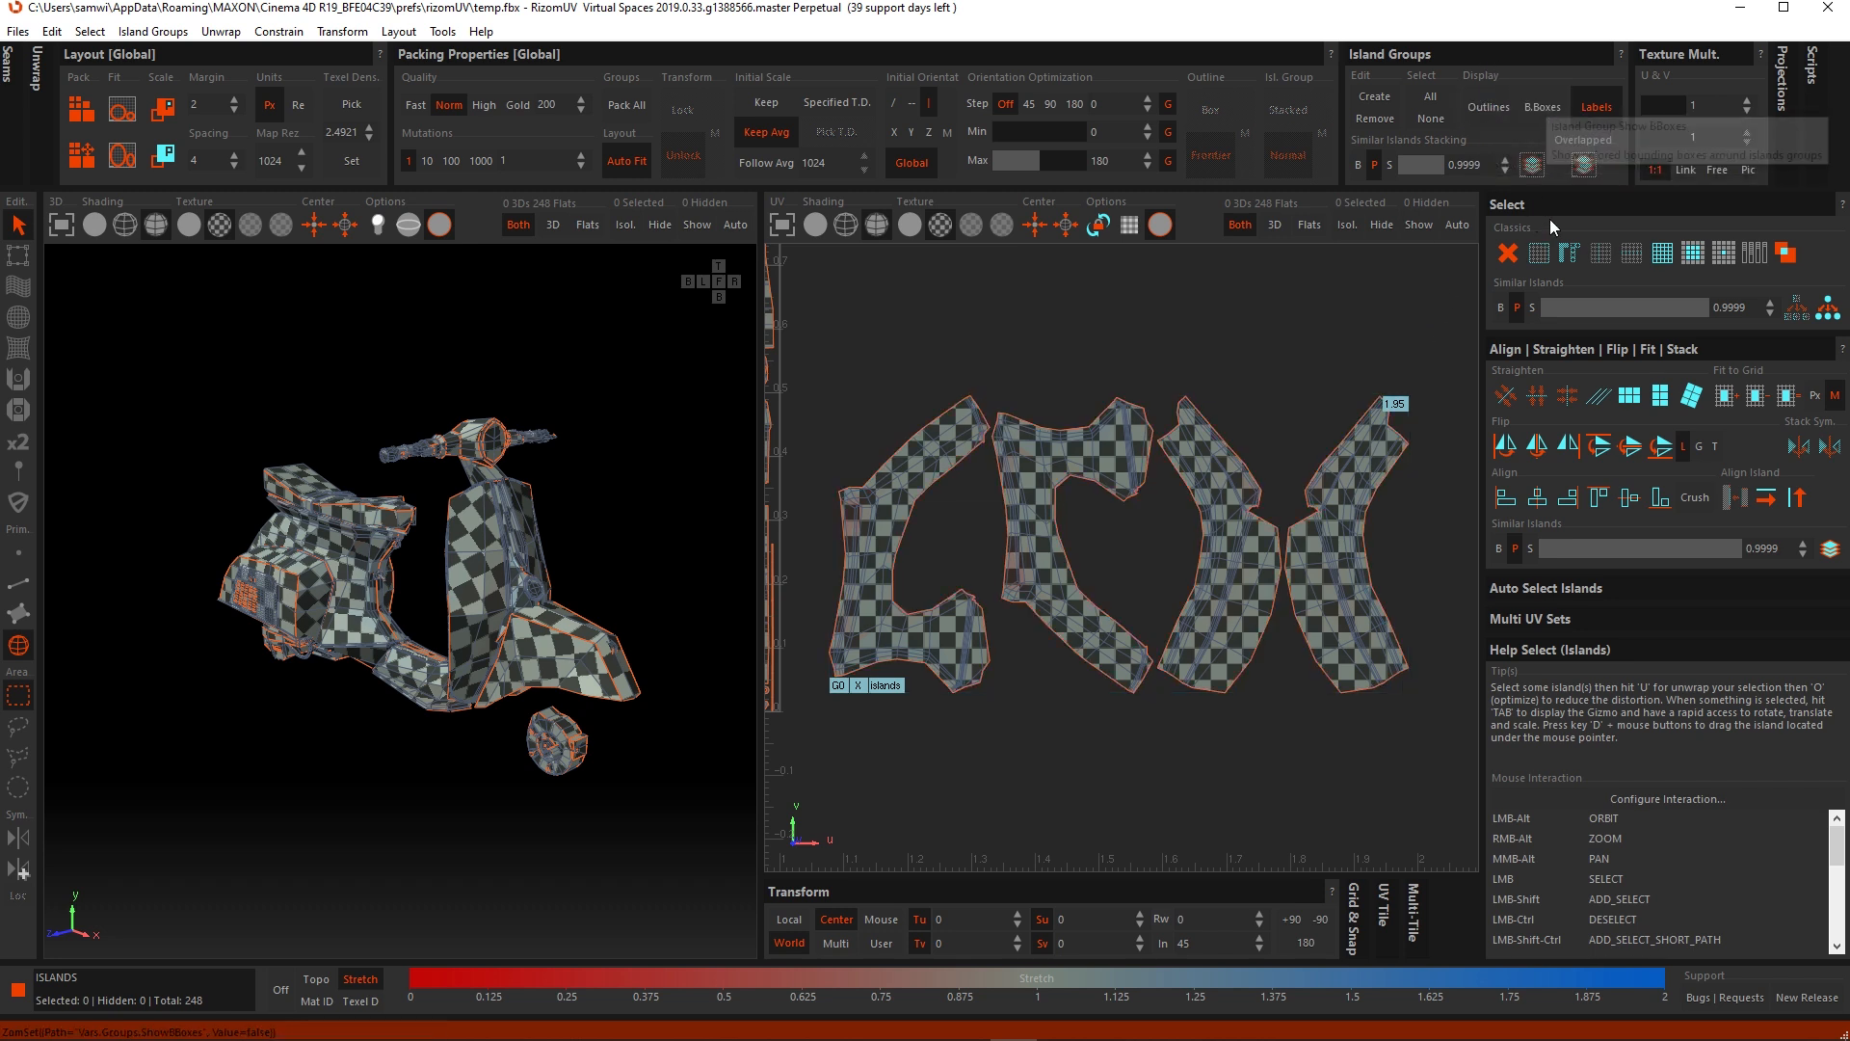
left_click(1599, 108)
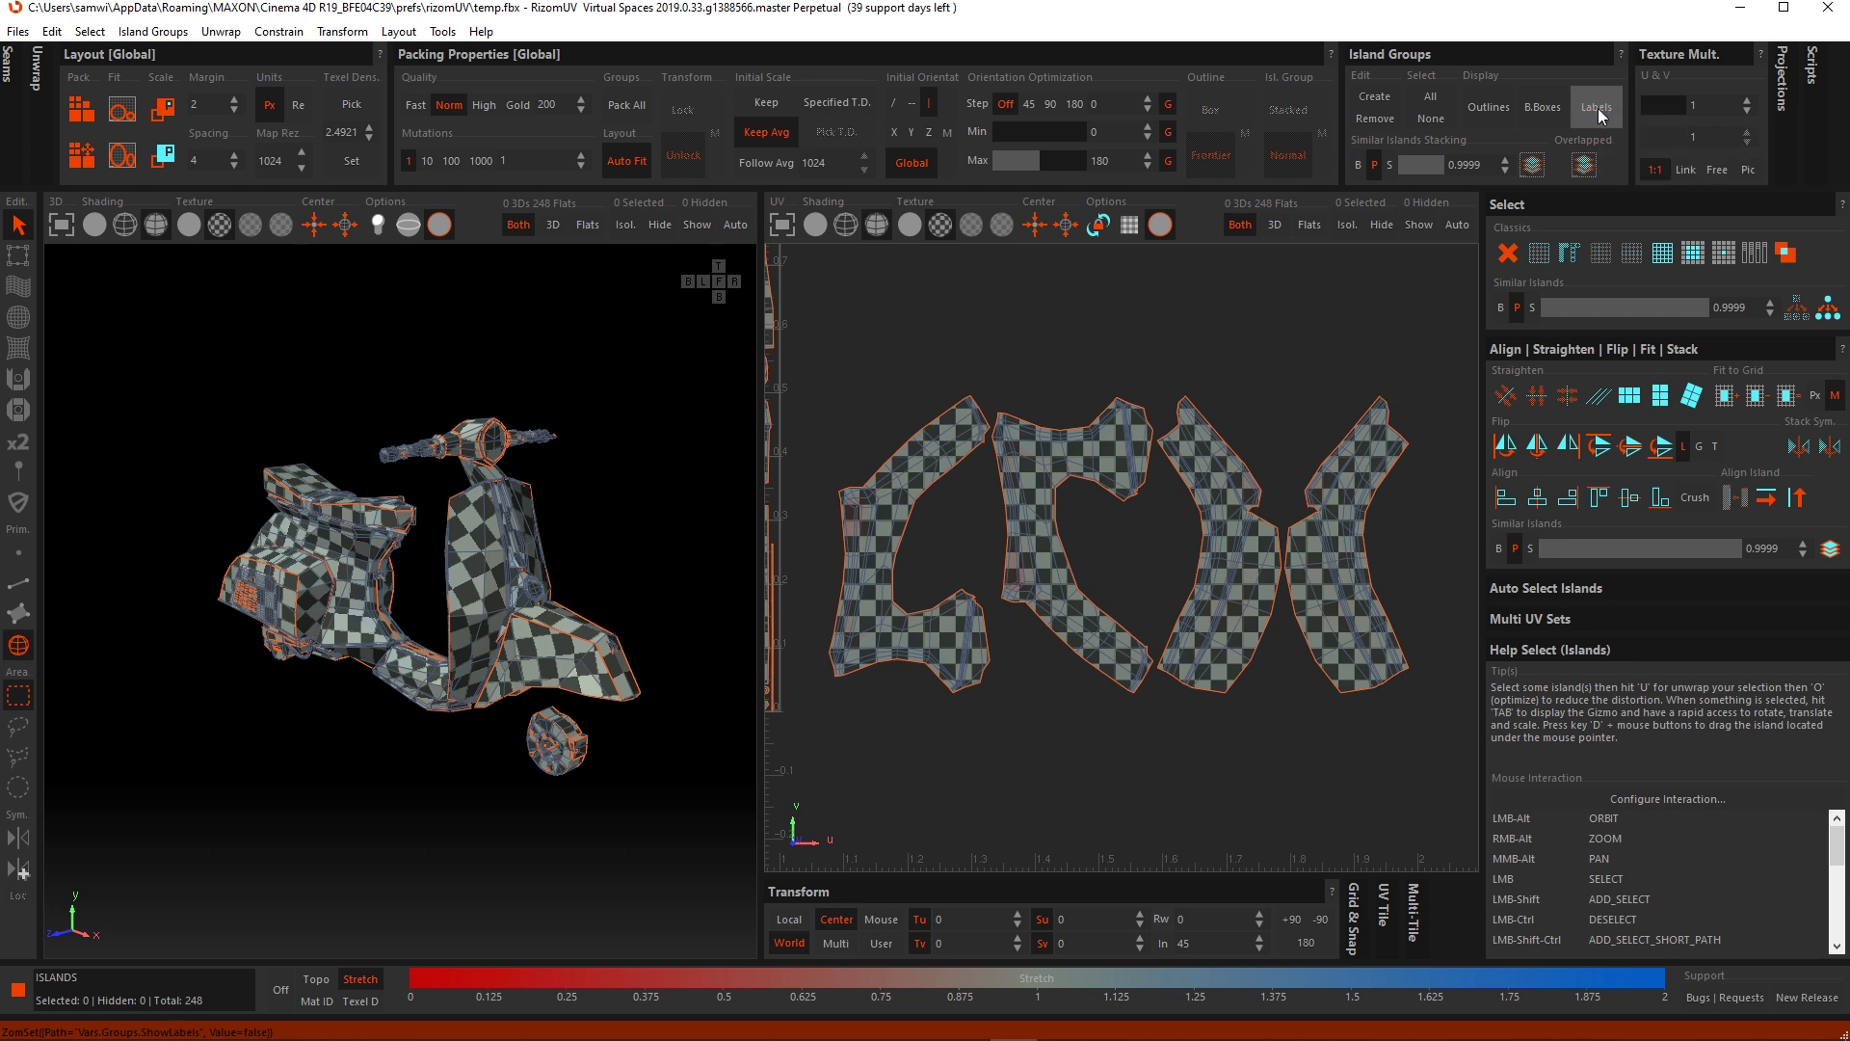
left_click(1599, 110)
left_click(1540, 100)
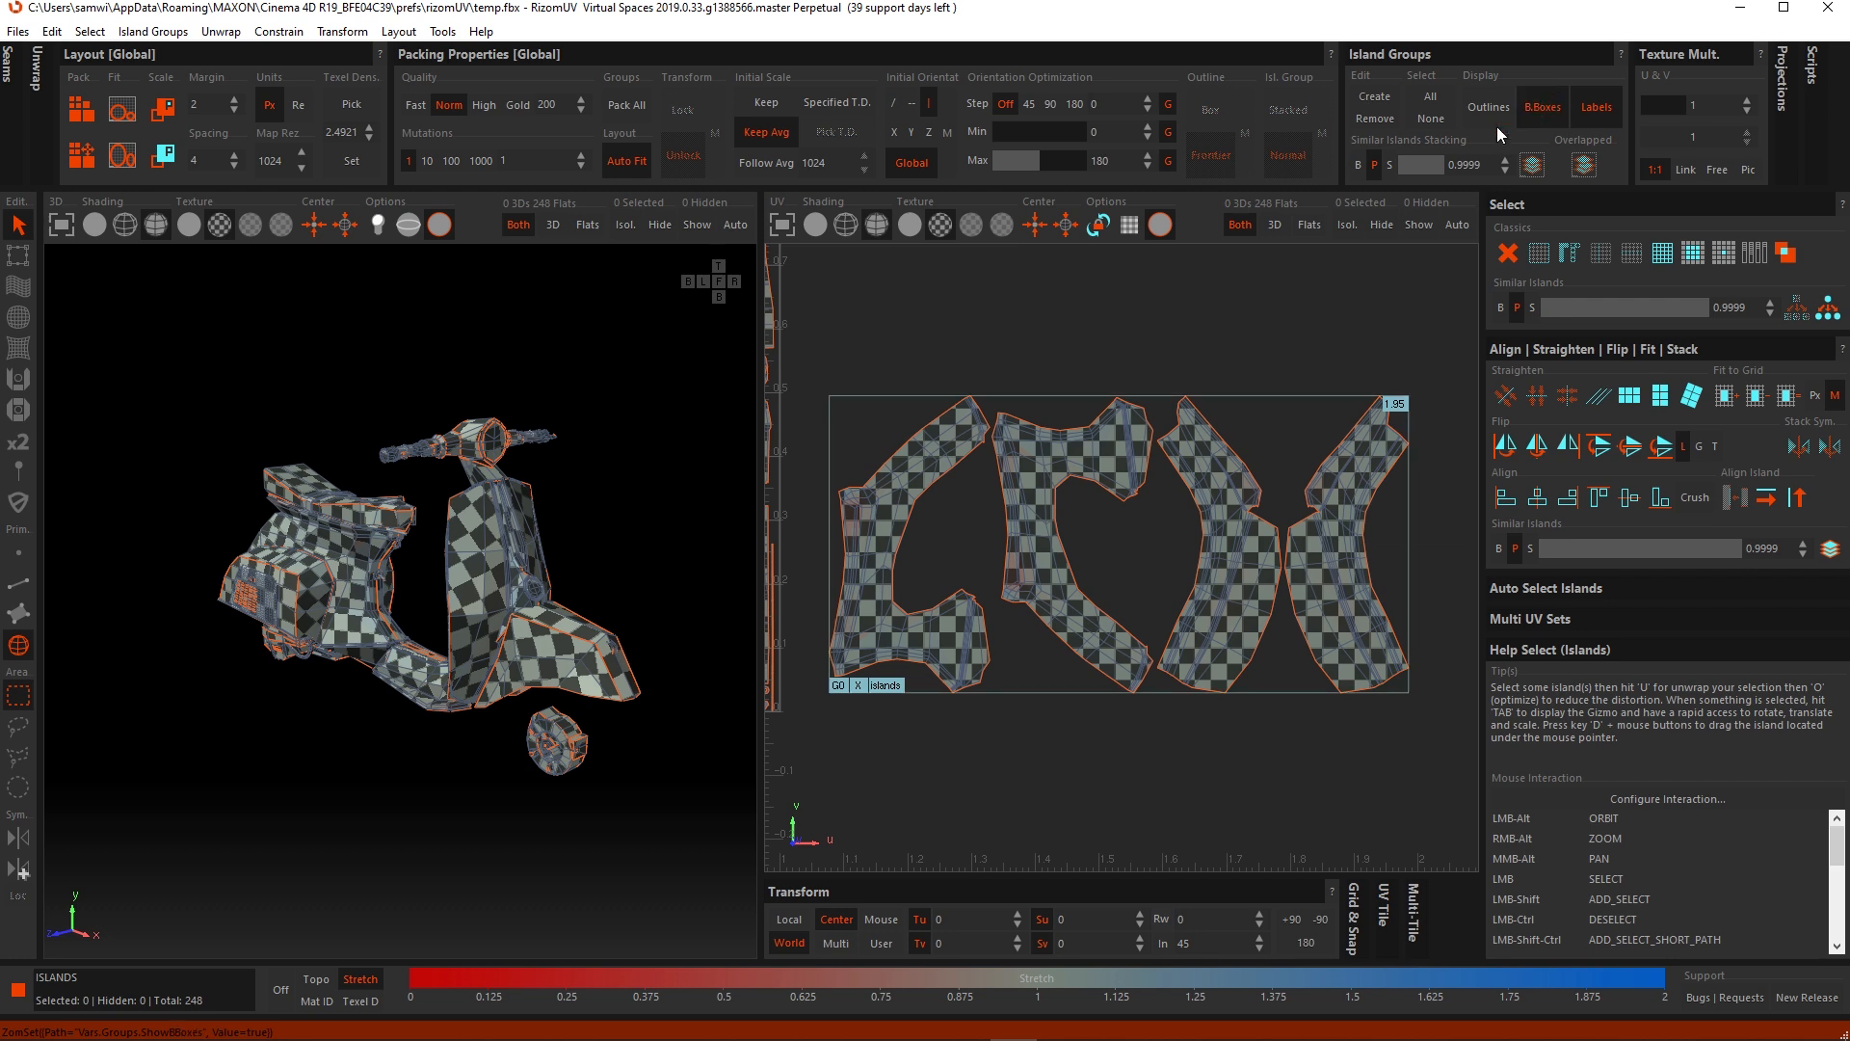
left_click(1479, 102)
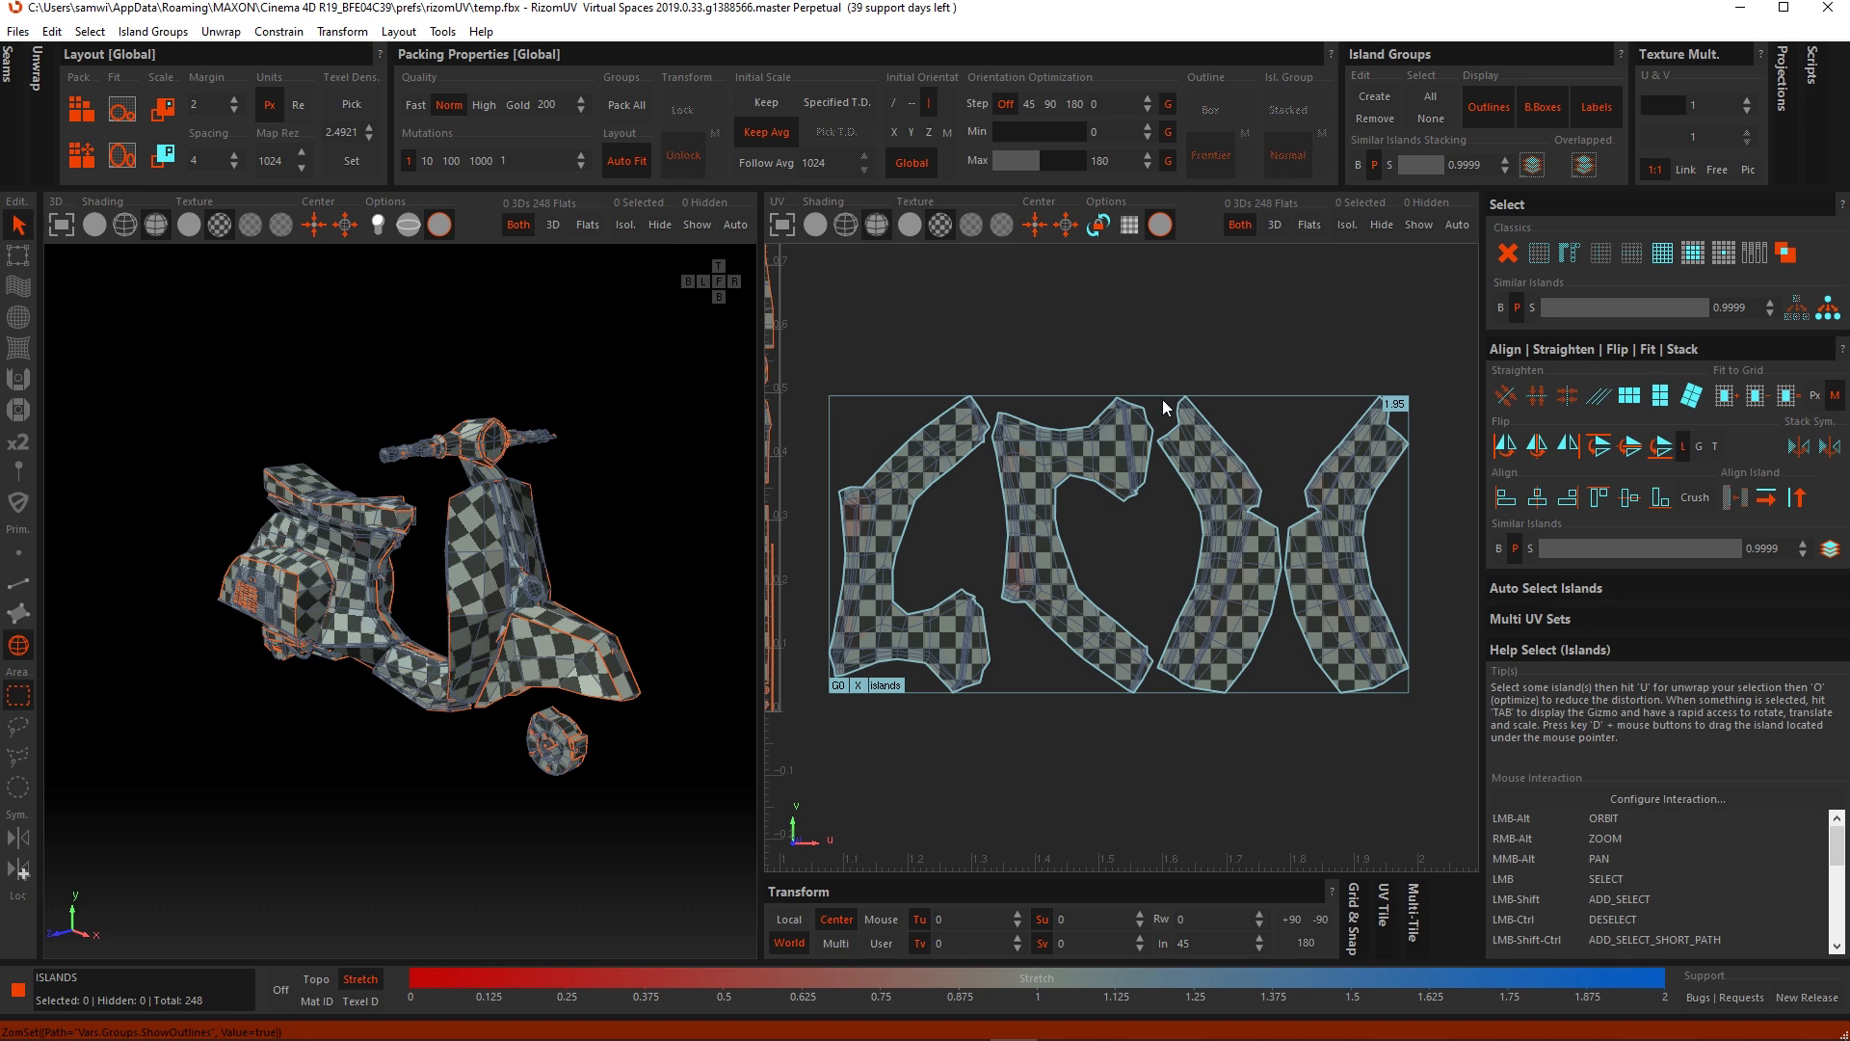
Step: Delete the four-island group and pack all islands globally into the main tile
left_click(887, 685)
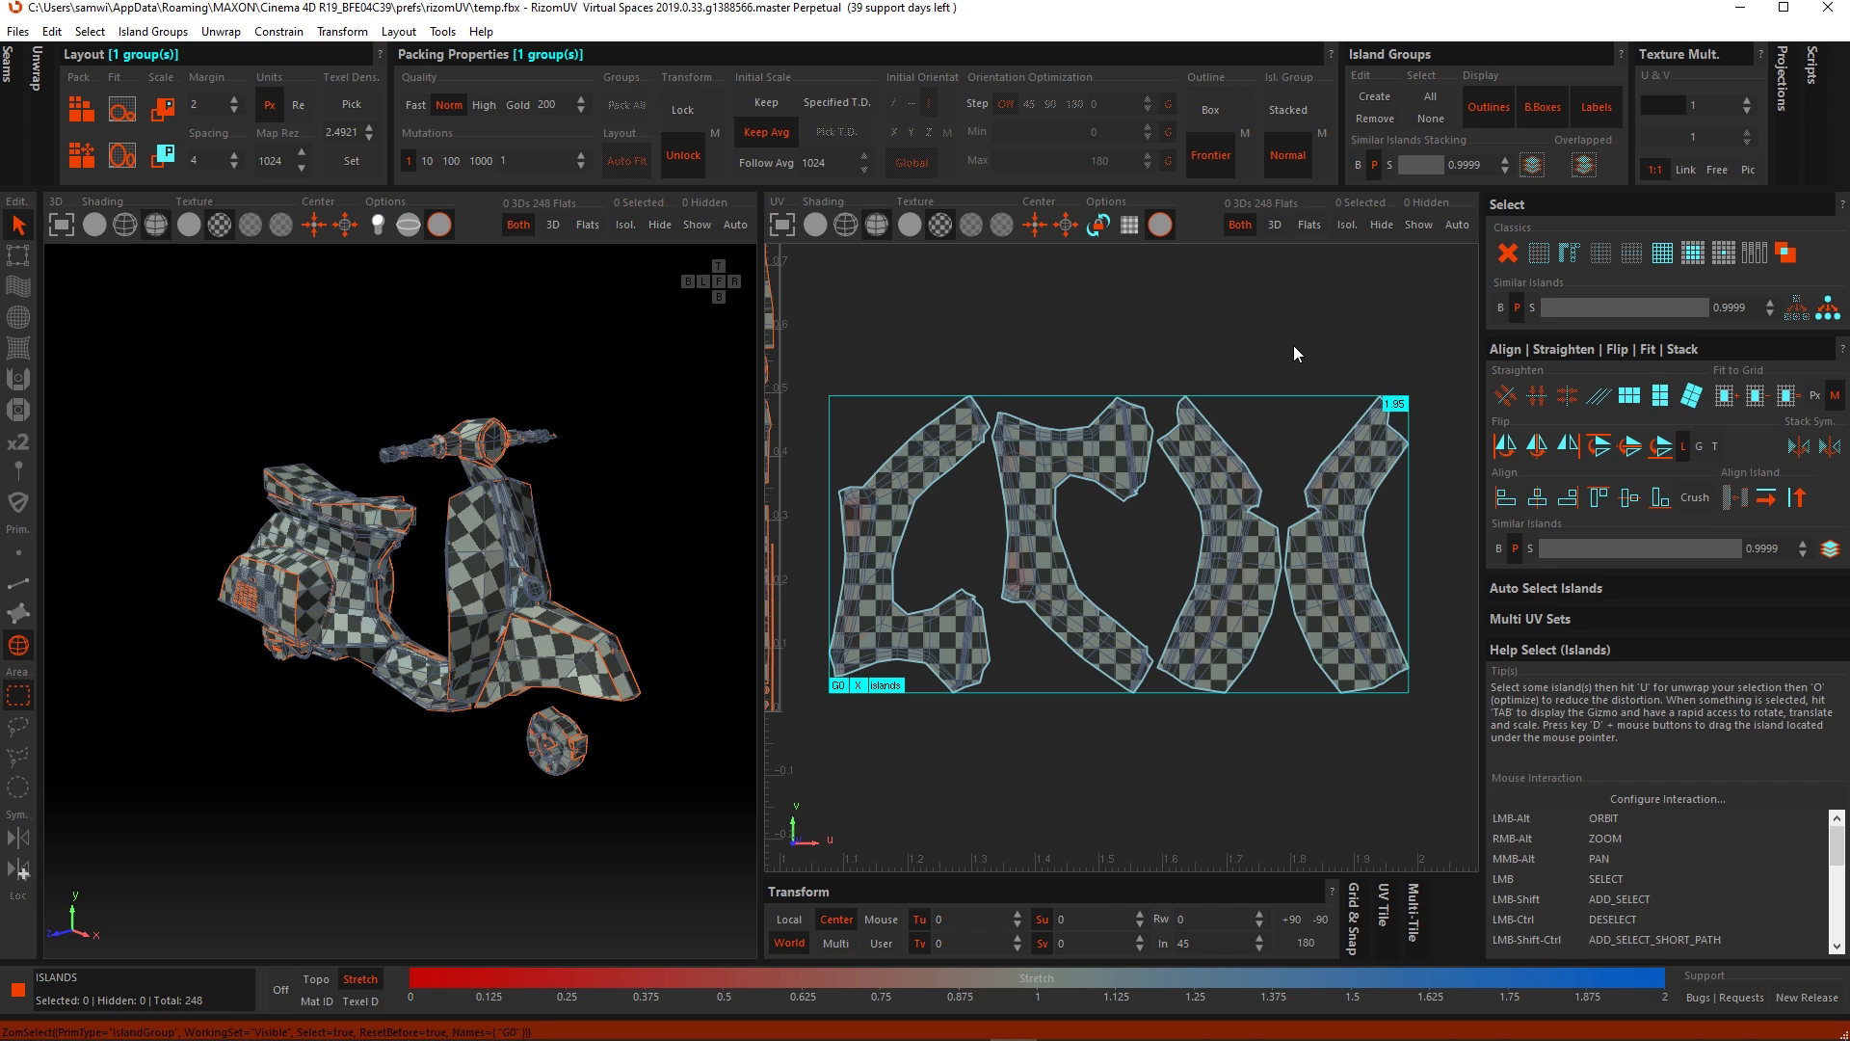
key("Delete")
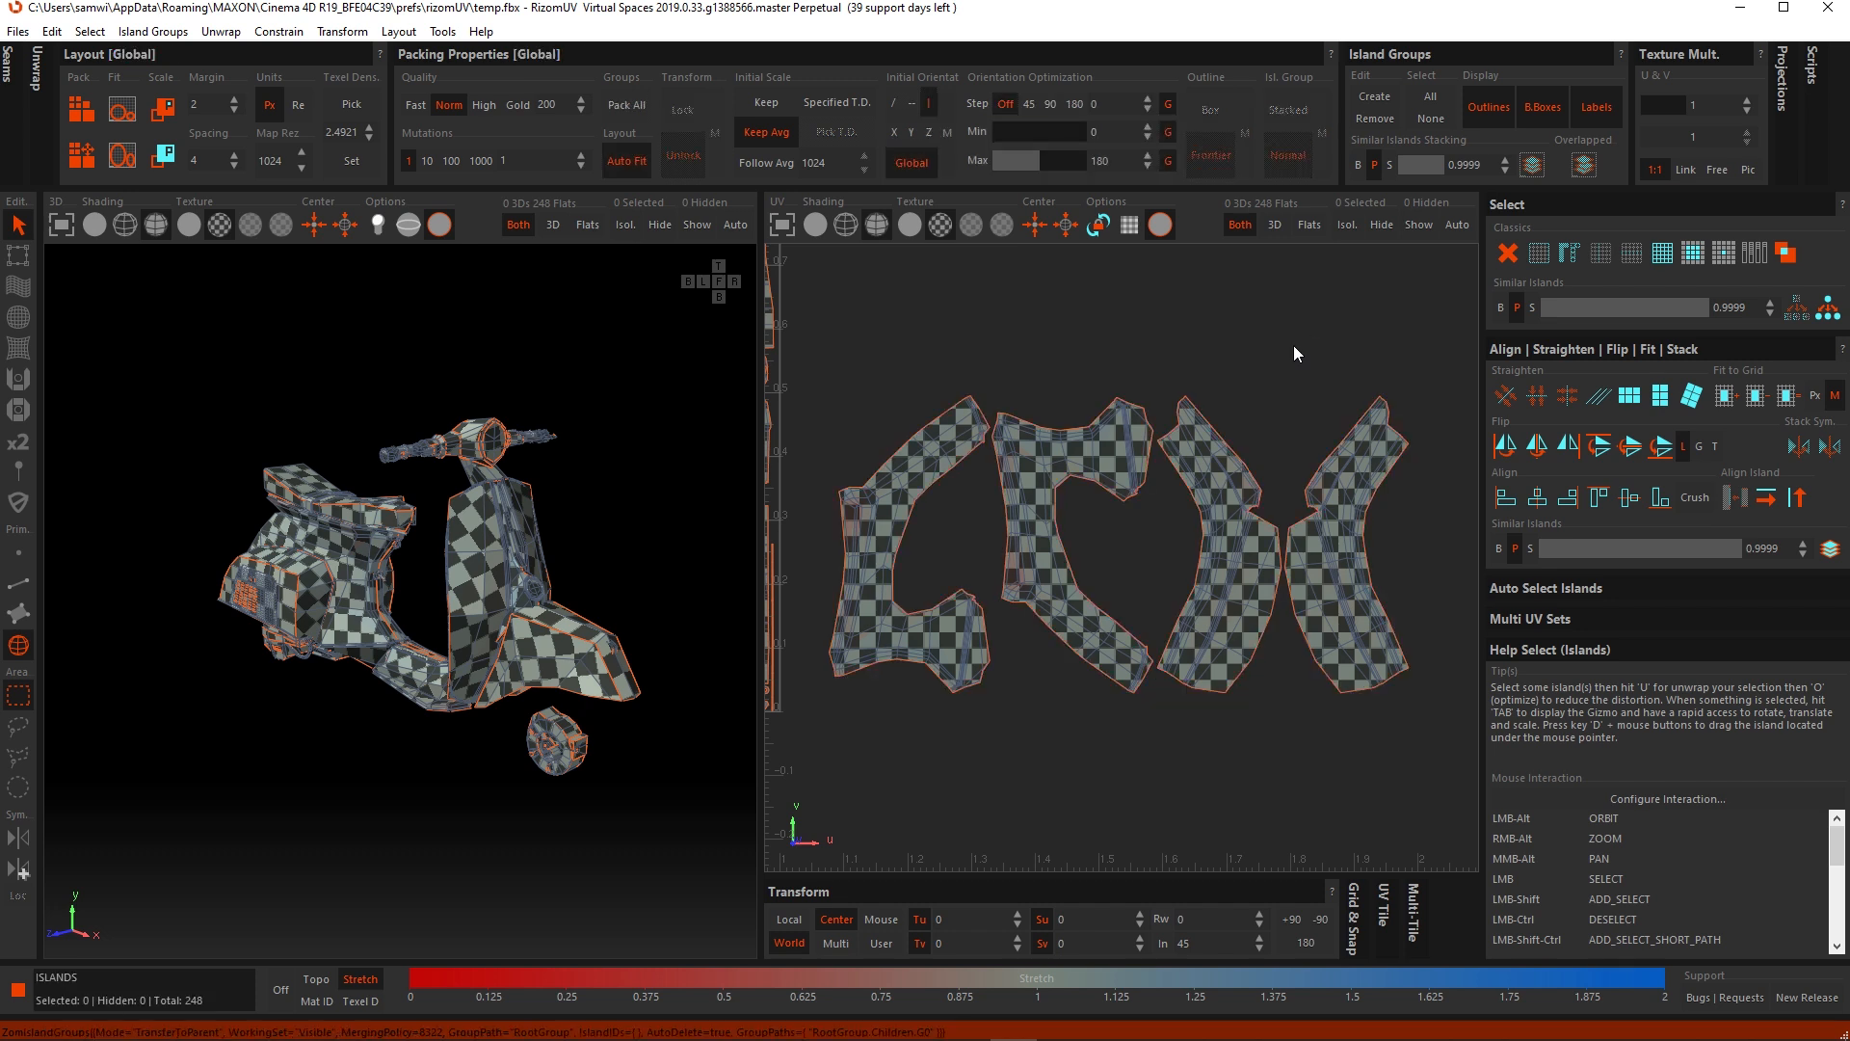
scroll(1293, 345, "down", 3)
middle_click_drag(1268, 314, 1307, 396)
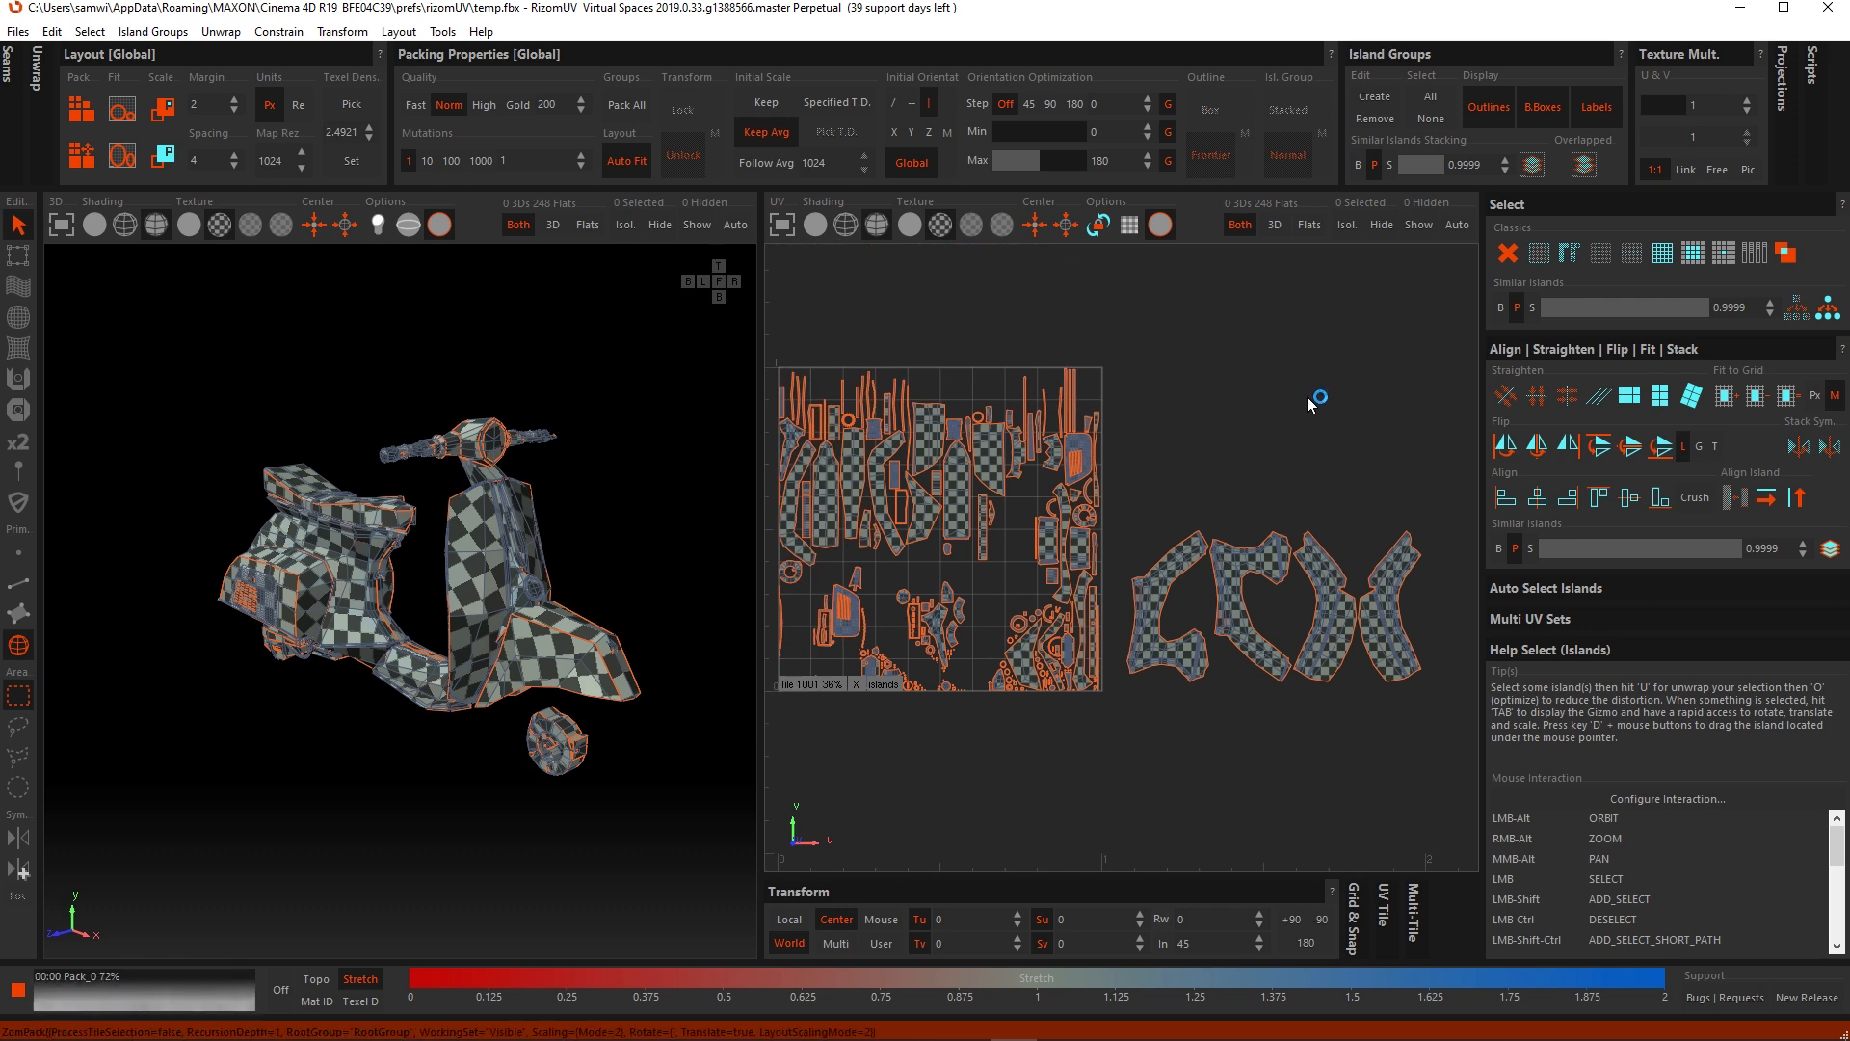
middle_click_drag(1185, 468, 1272, 471, "alt")
right_click_drag(1274, 471, 1399, 561, "alt")
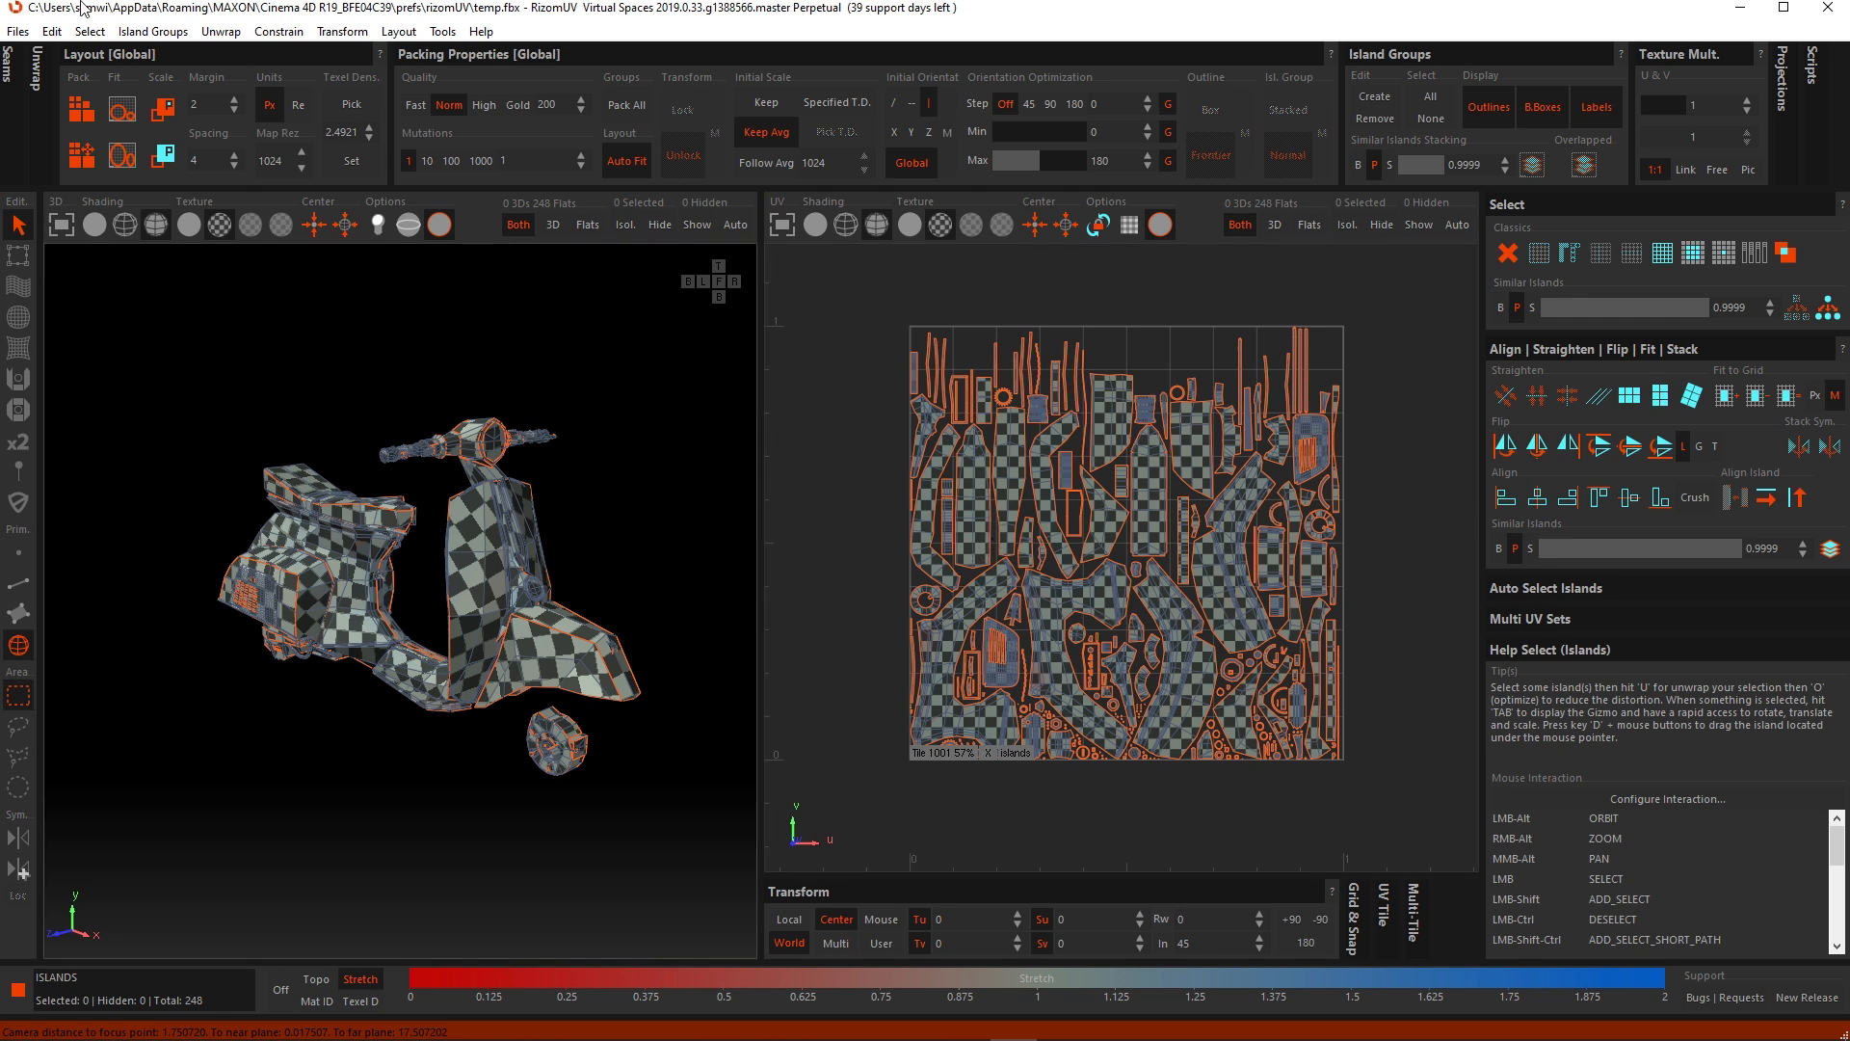
Step: Open the Objects / Materials / Poly Groups / Smoothing groups Selection Tool, narrow its window and move it clear of the UV layout
left_click(90, 32)
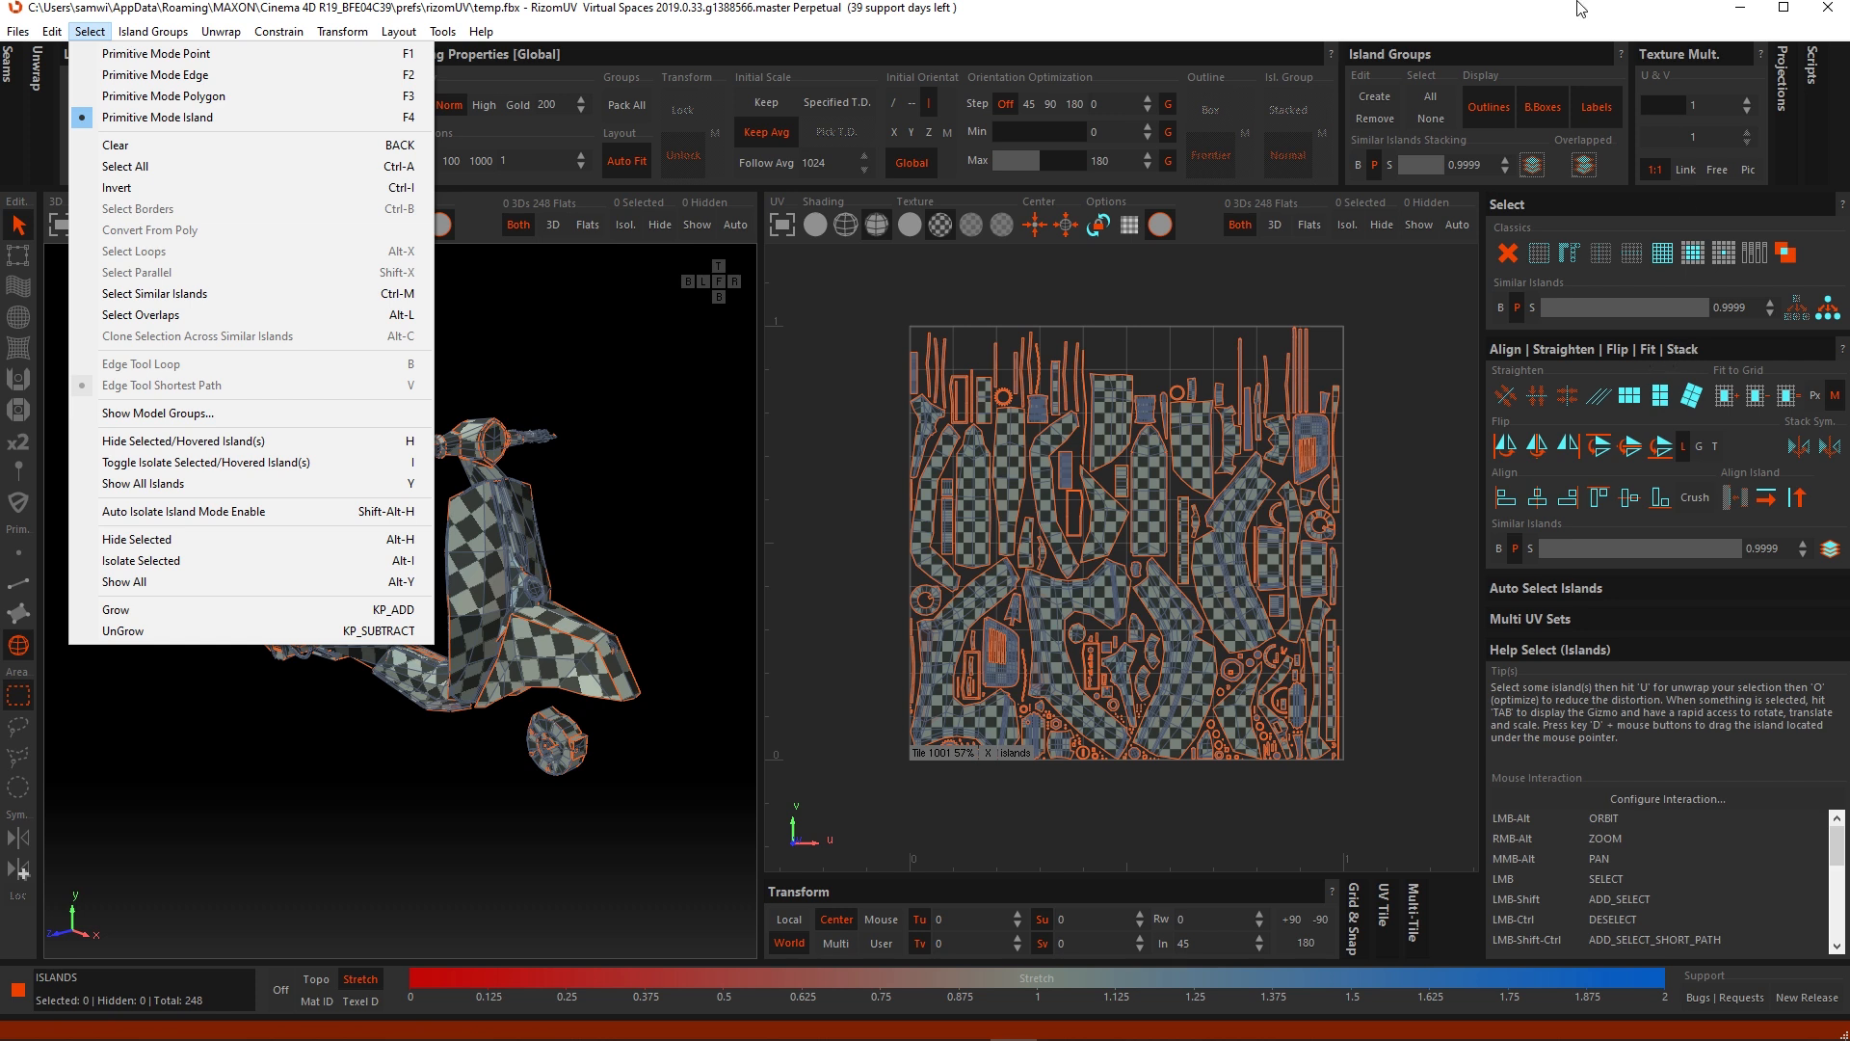
left_click(1489, 9)
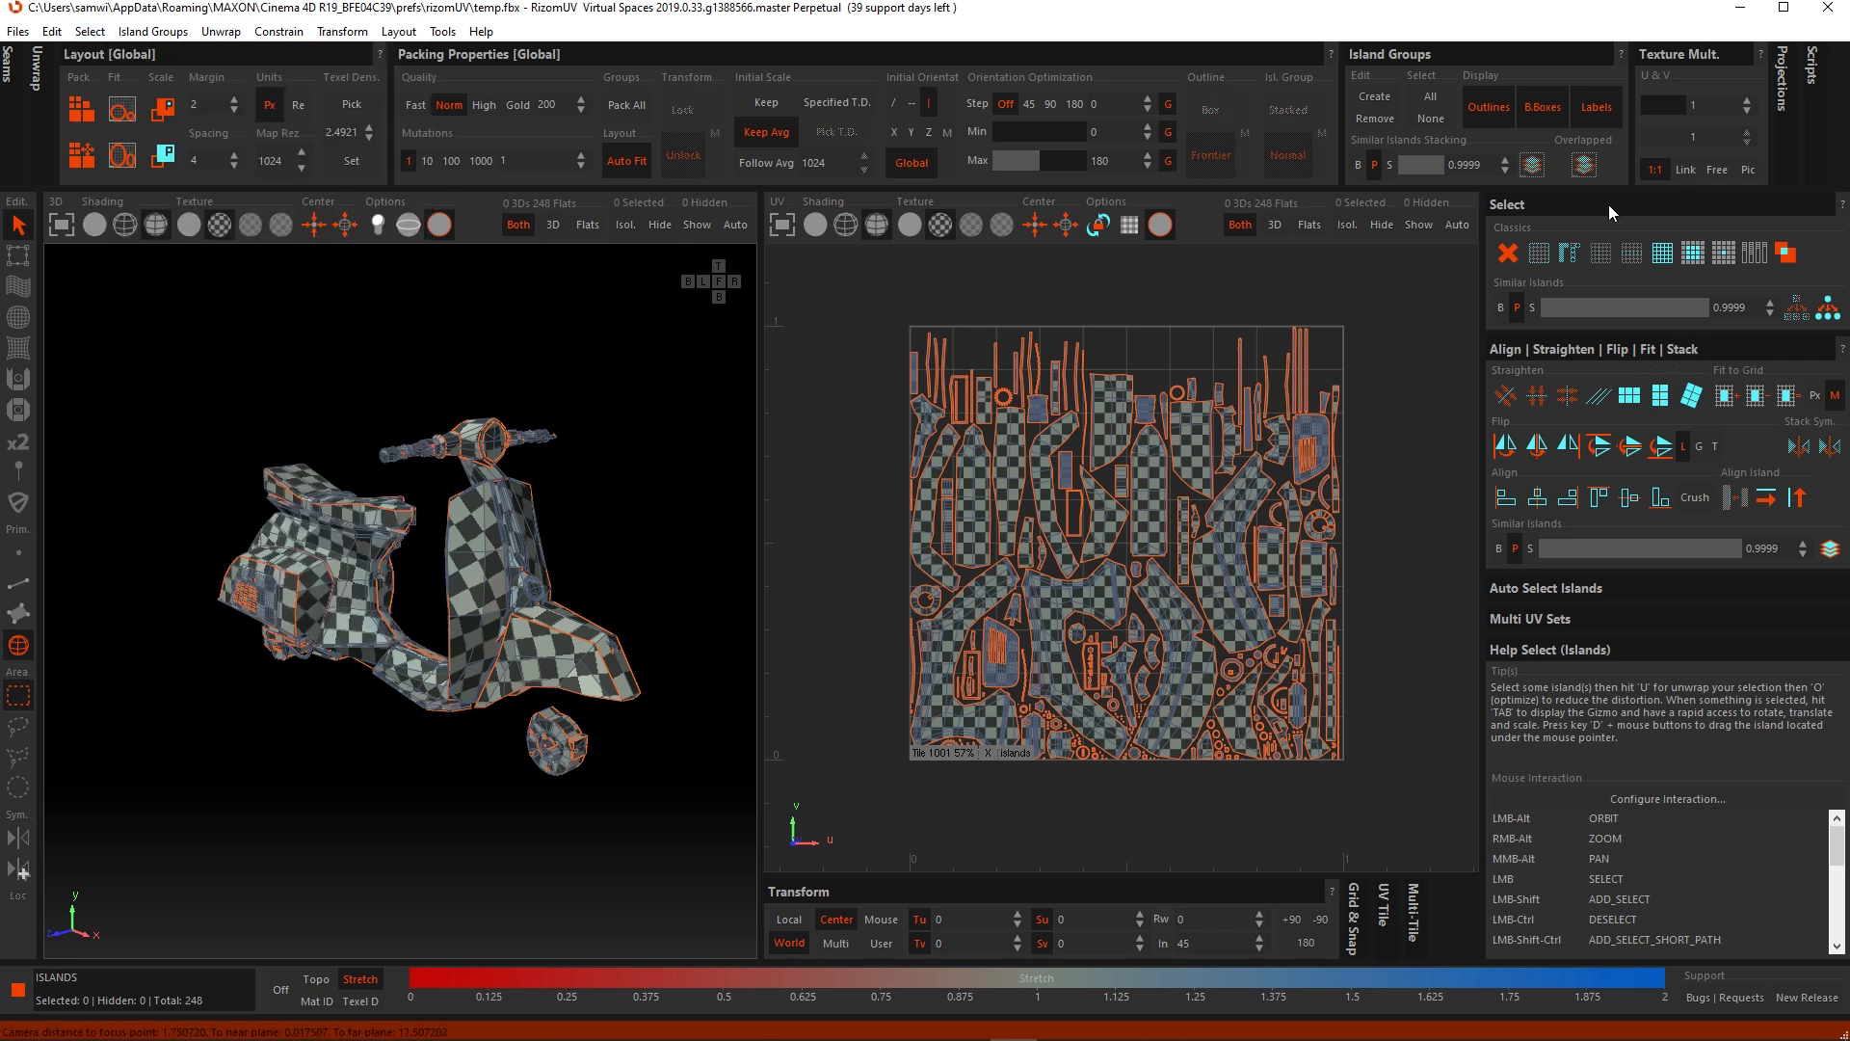
left_click(1756, 252)
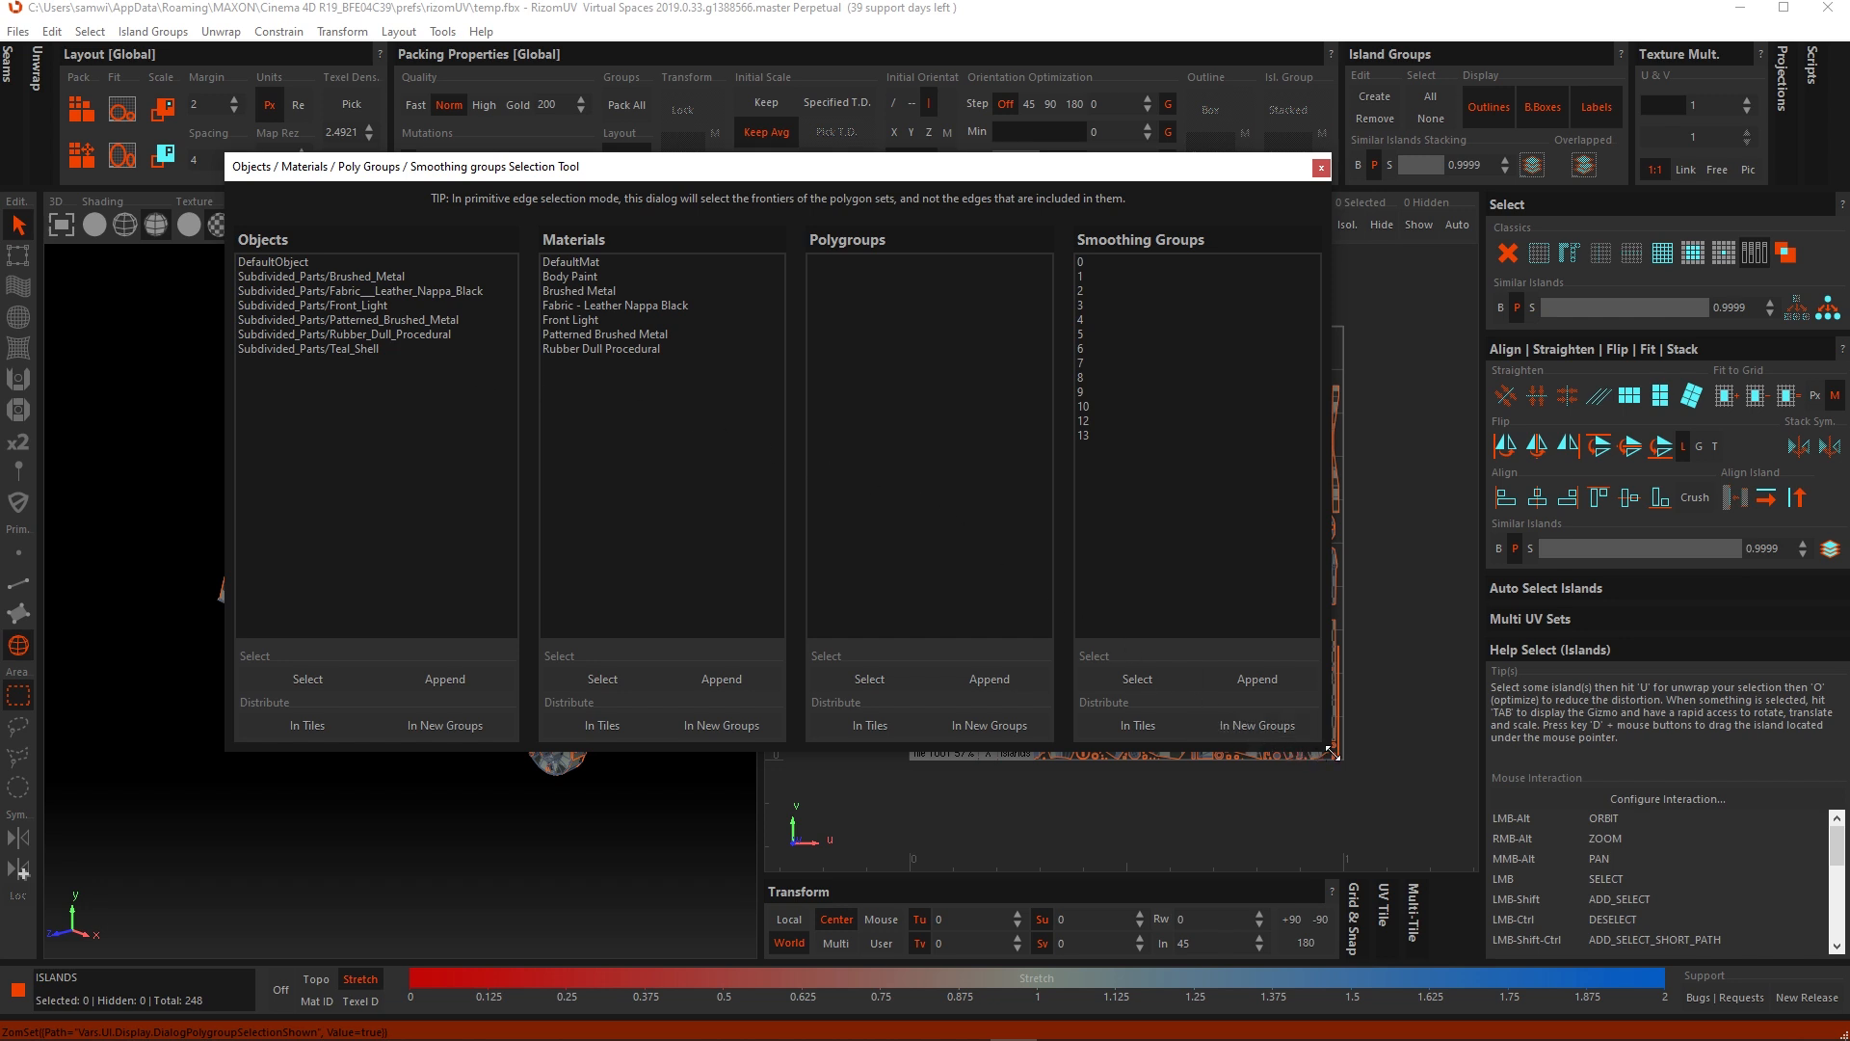
left_click_drag(1333, 752, 1020, 721)
left_click_drag(461, 722, 461, 748)
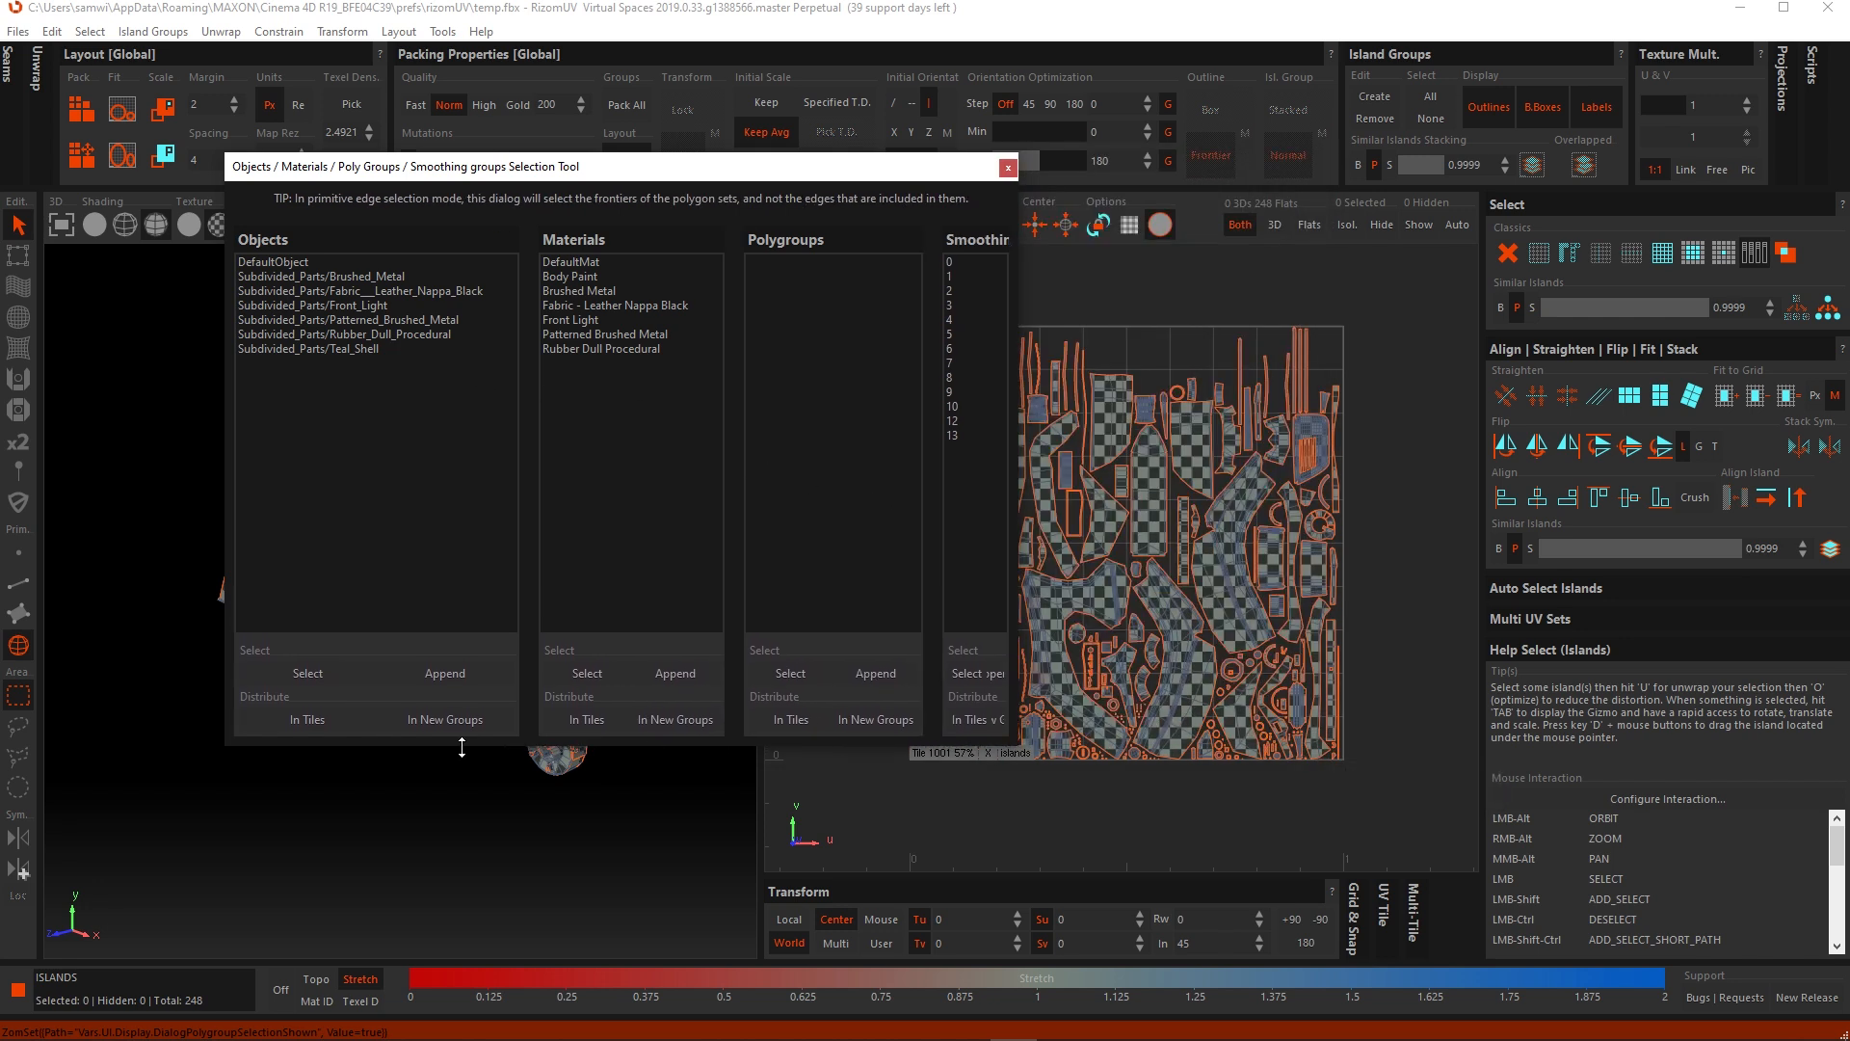
left_click_drag(617, 171, 458, 232)
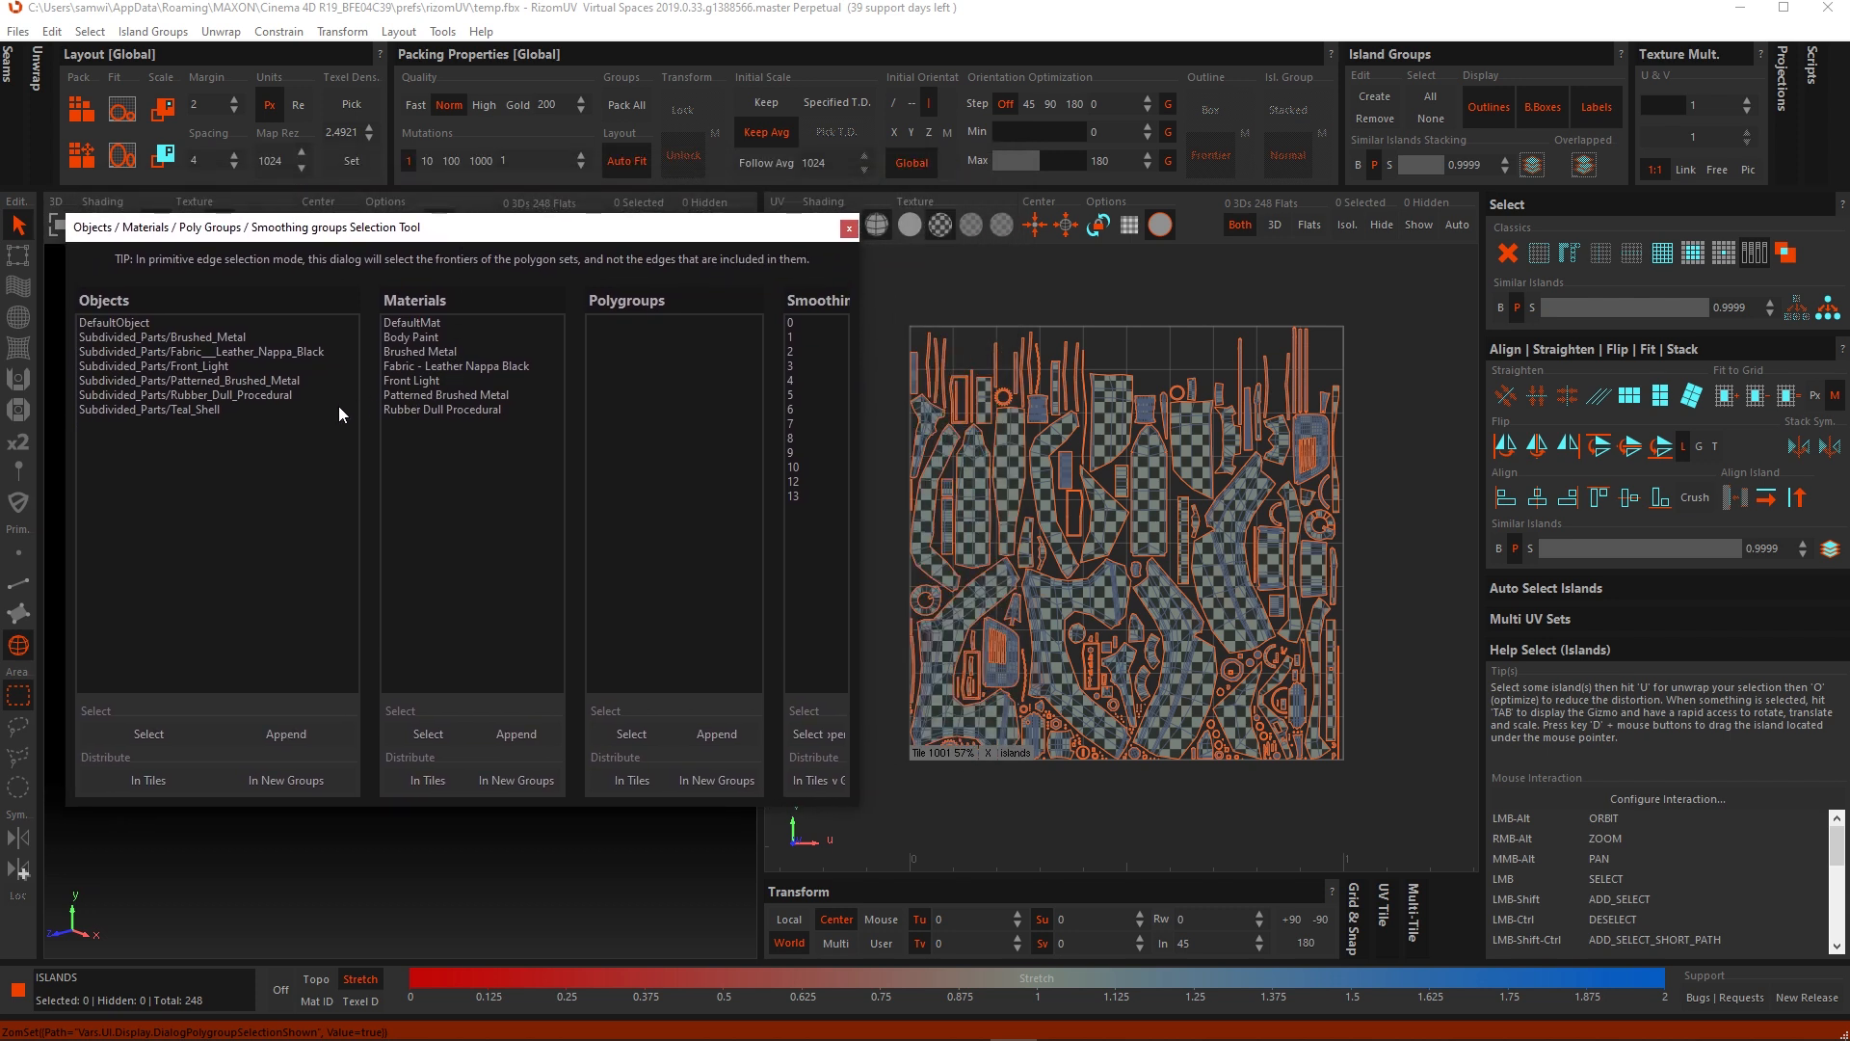
Step: Select the islands of the six Subdivided_Parts objects, distribute them in new groups by object, and clear the island selection
left_click(154, 337)
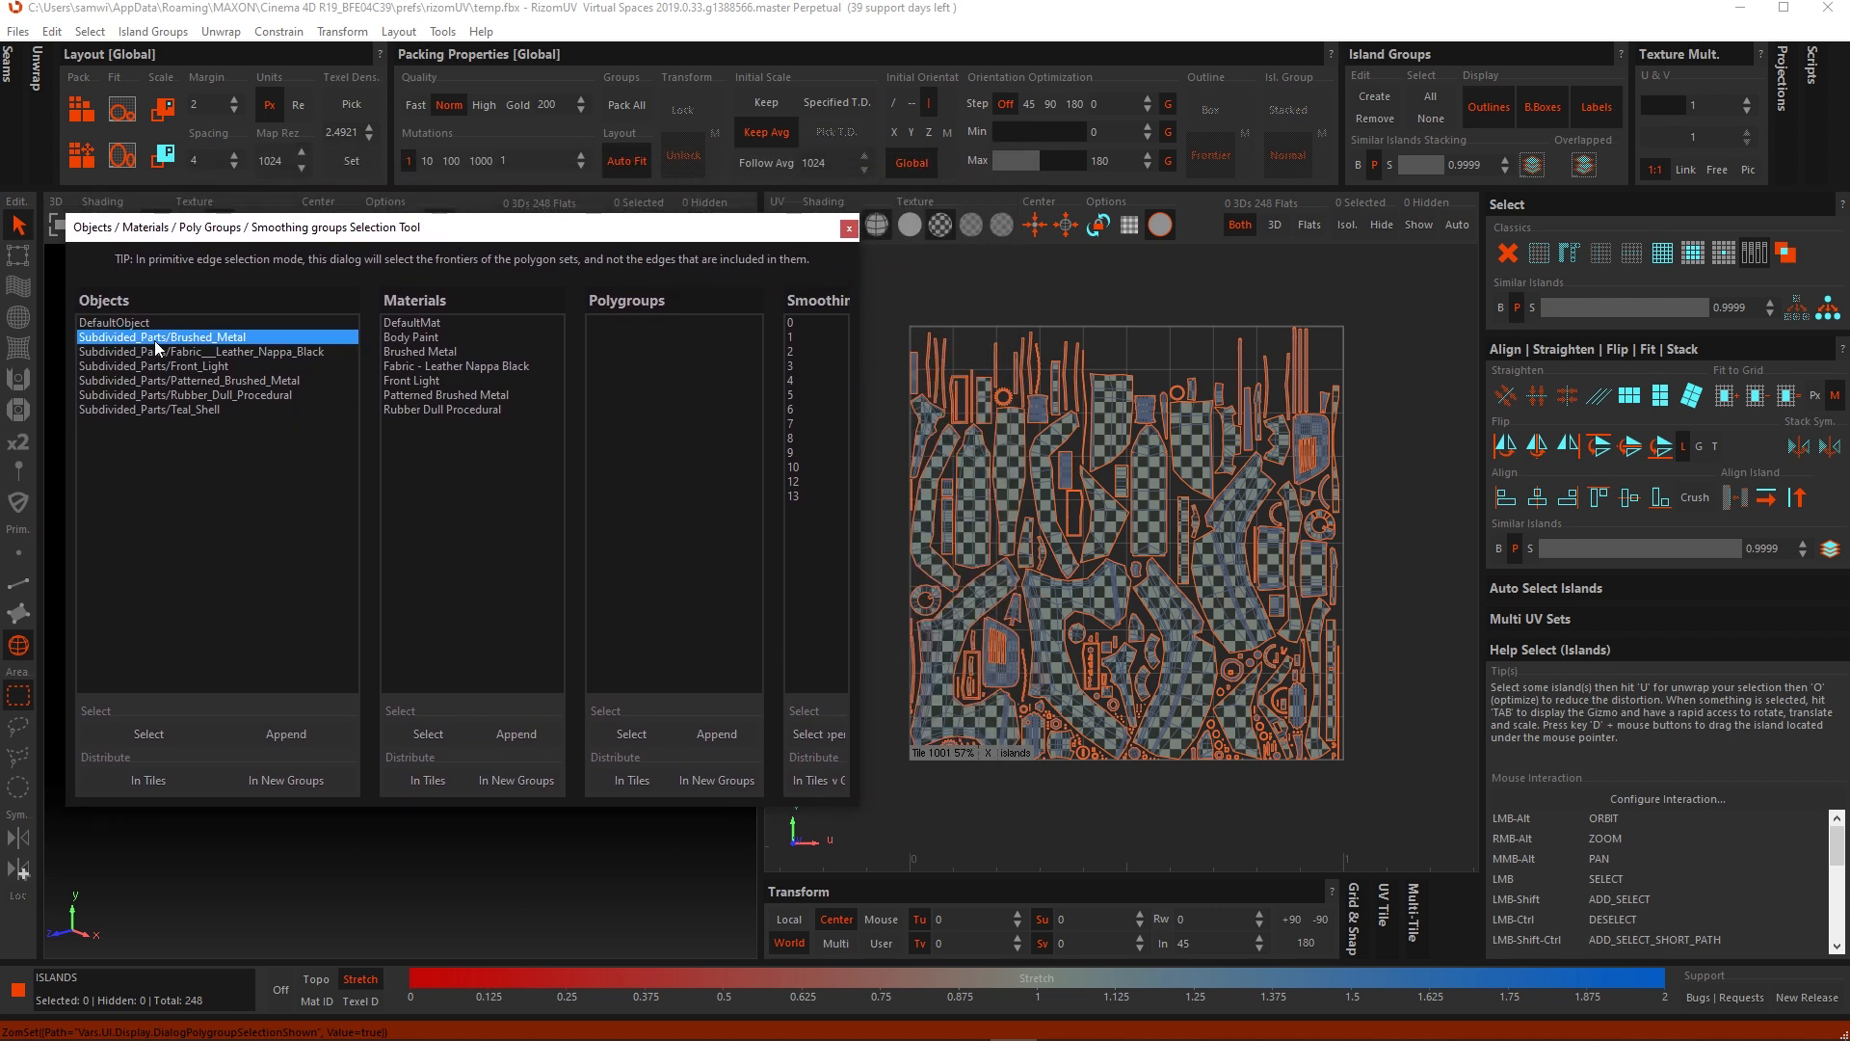
left_click(199, 410, "shift")
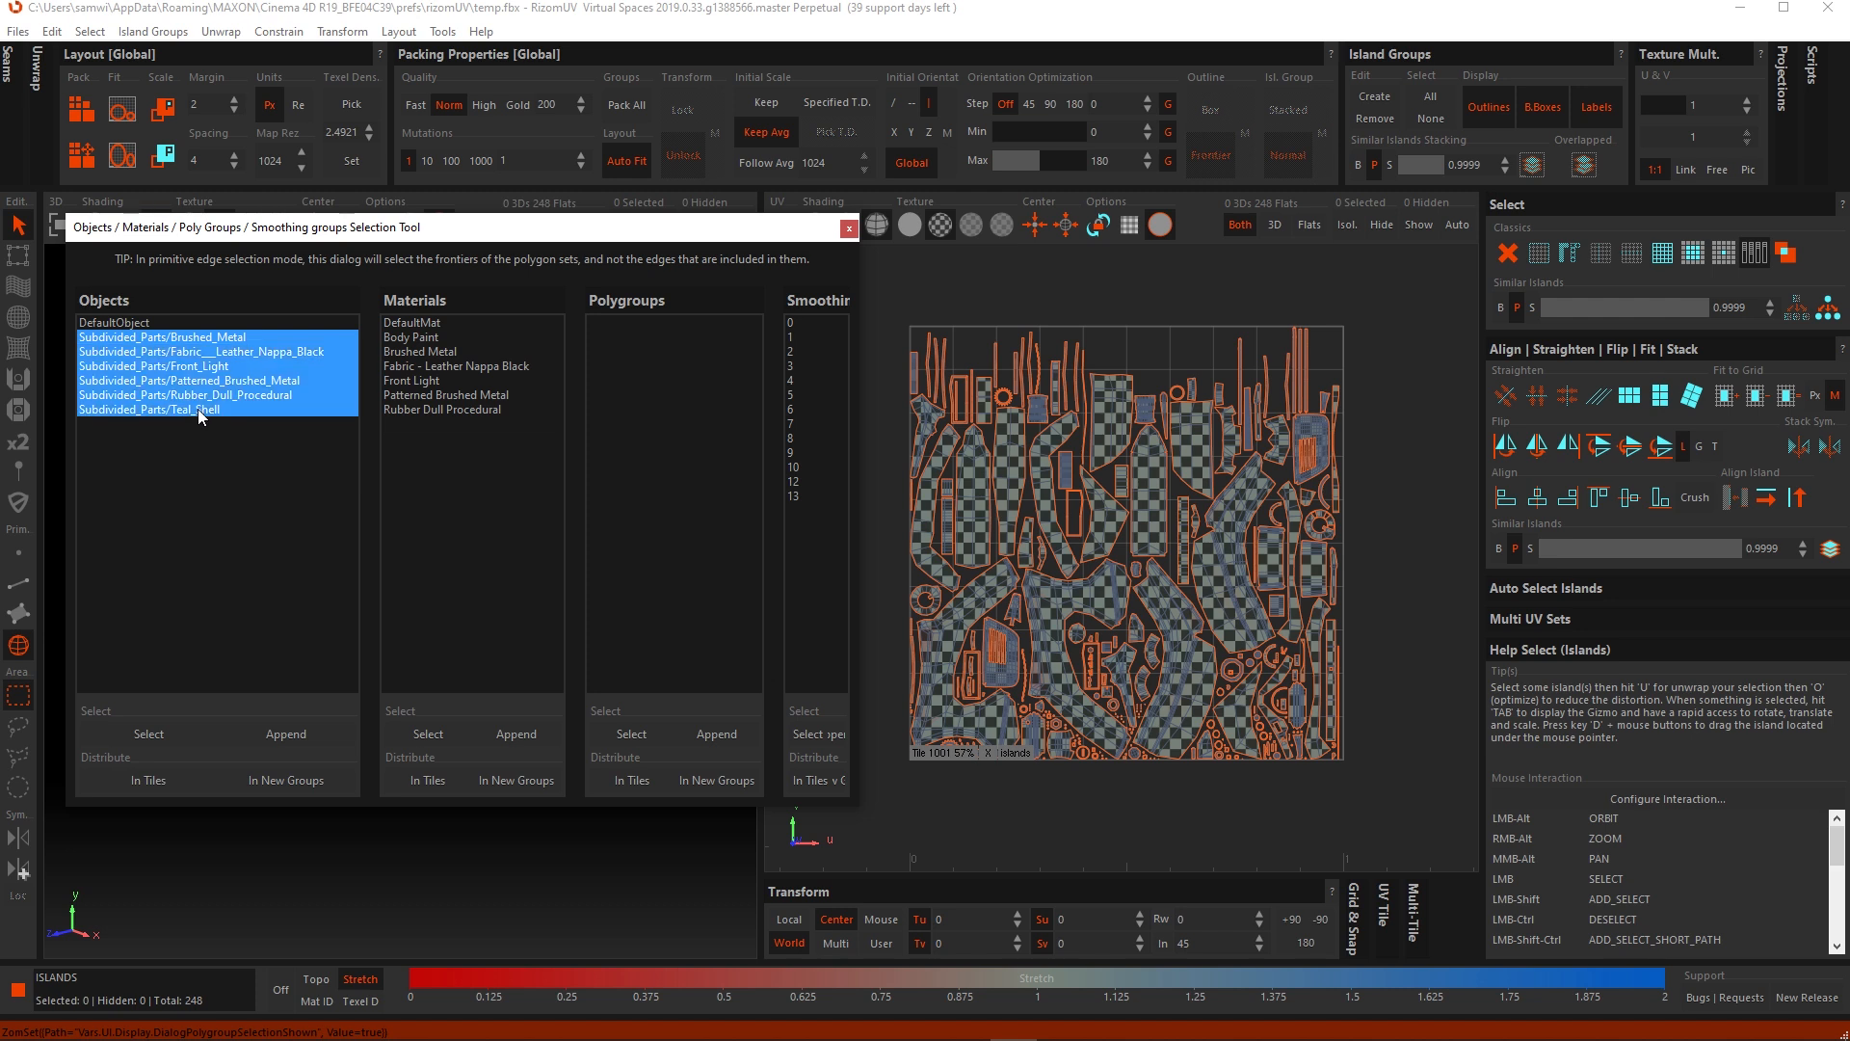
left_click(177, 736)
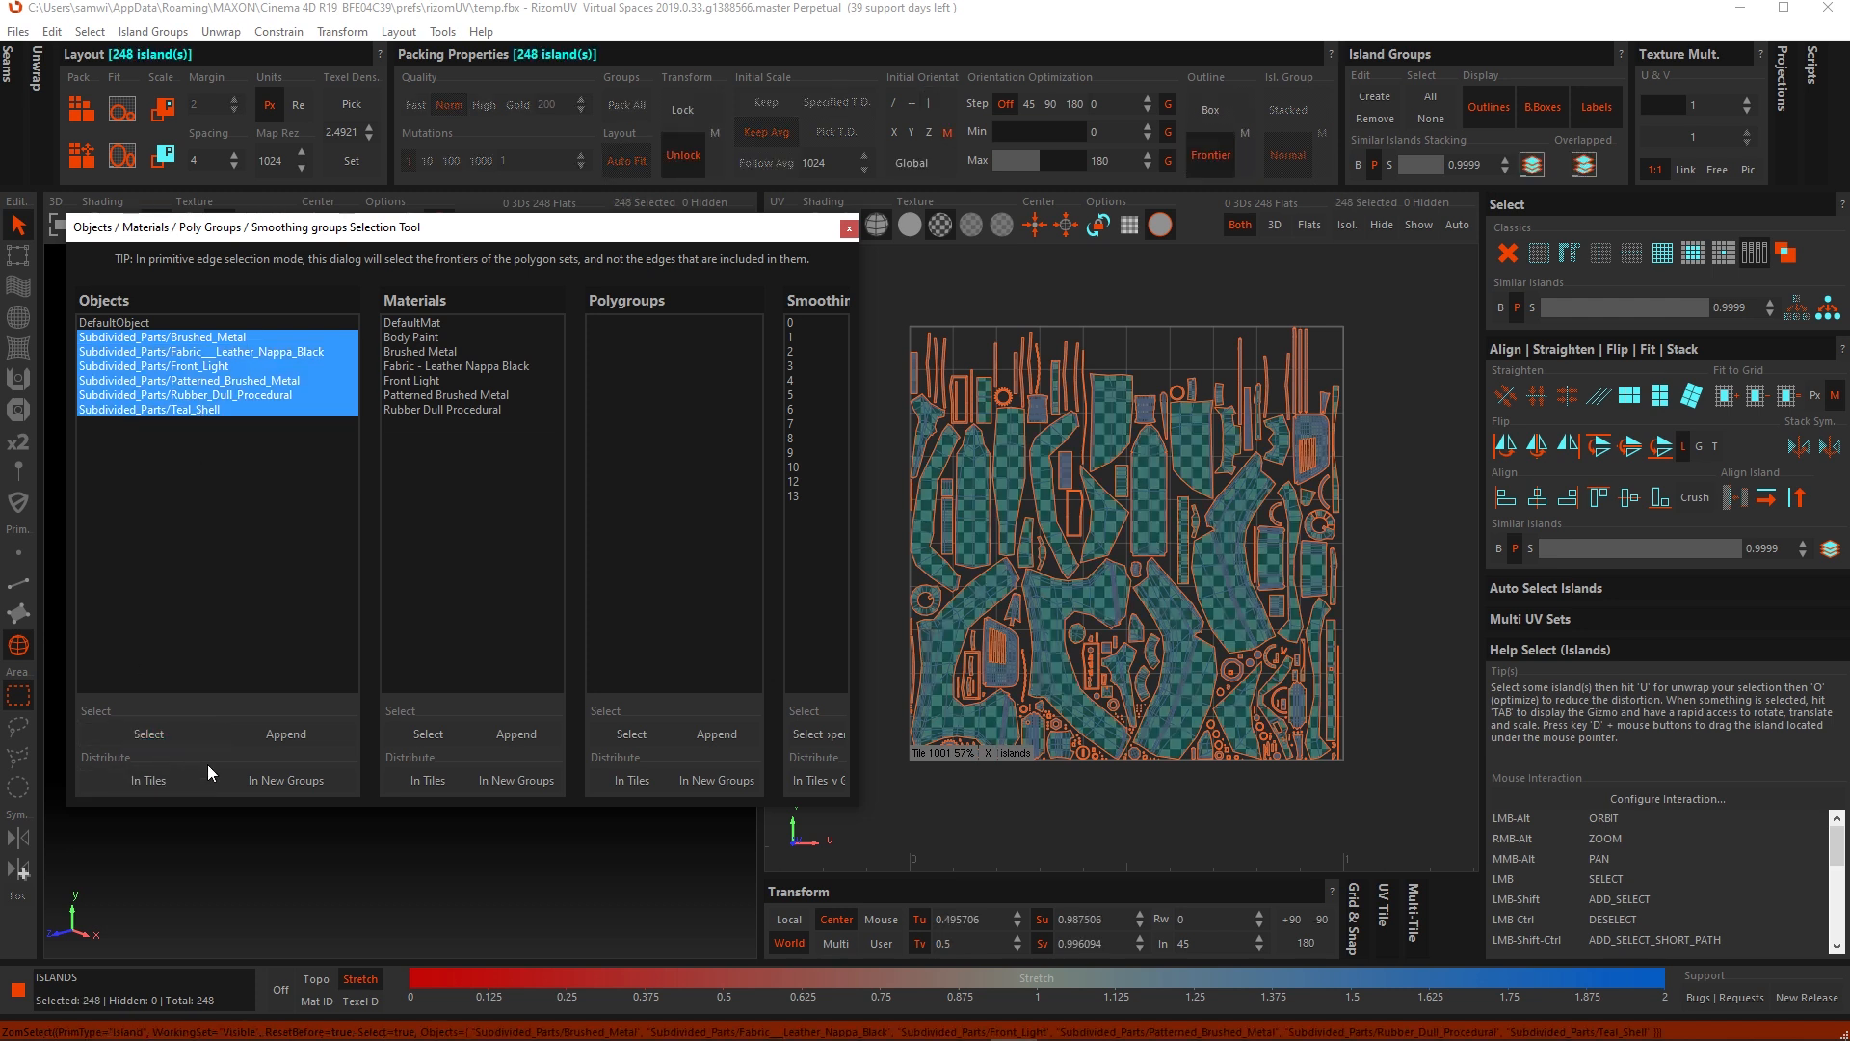
left_click(303, 785)
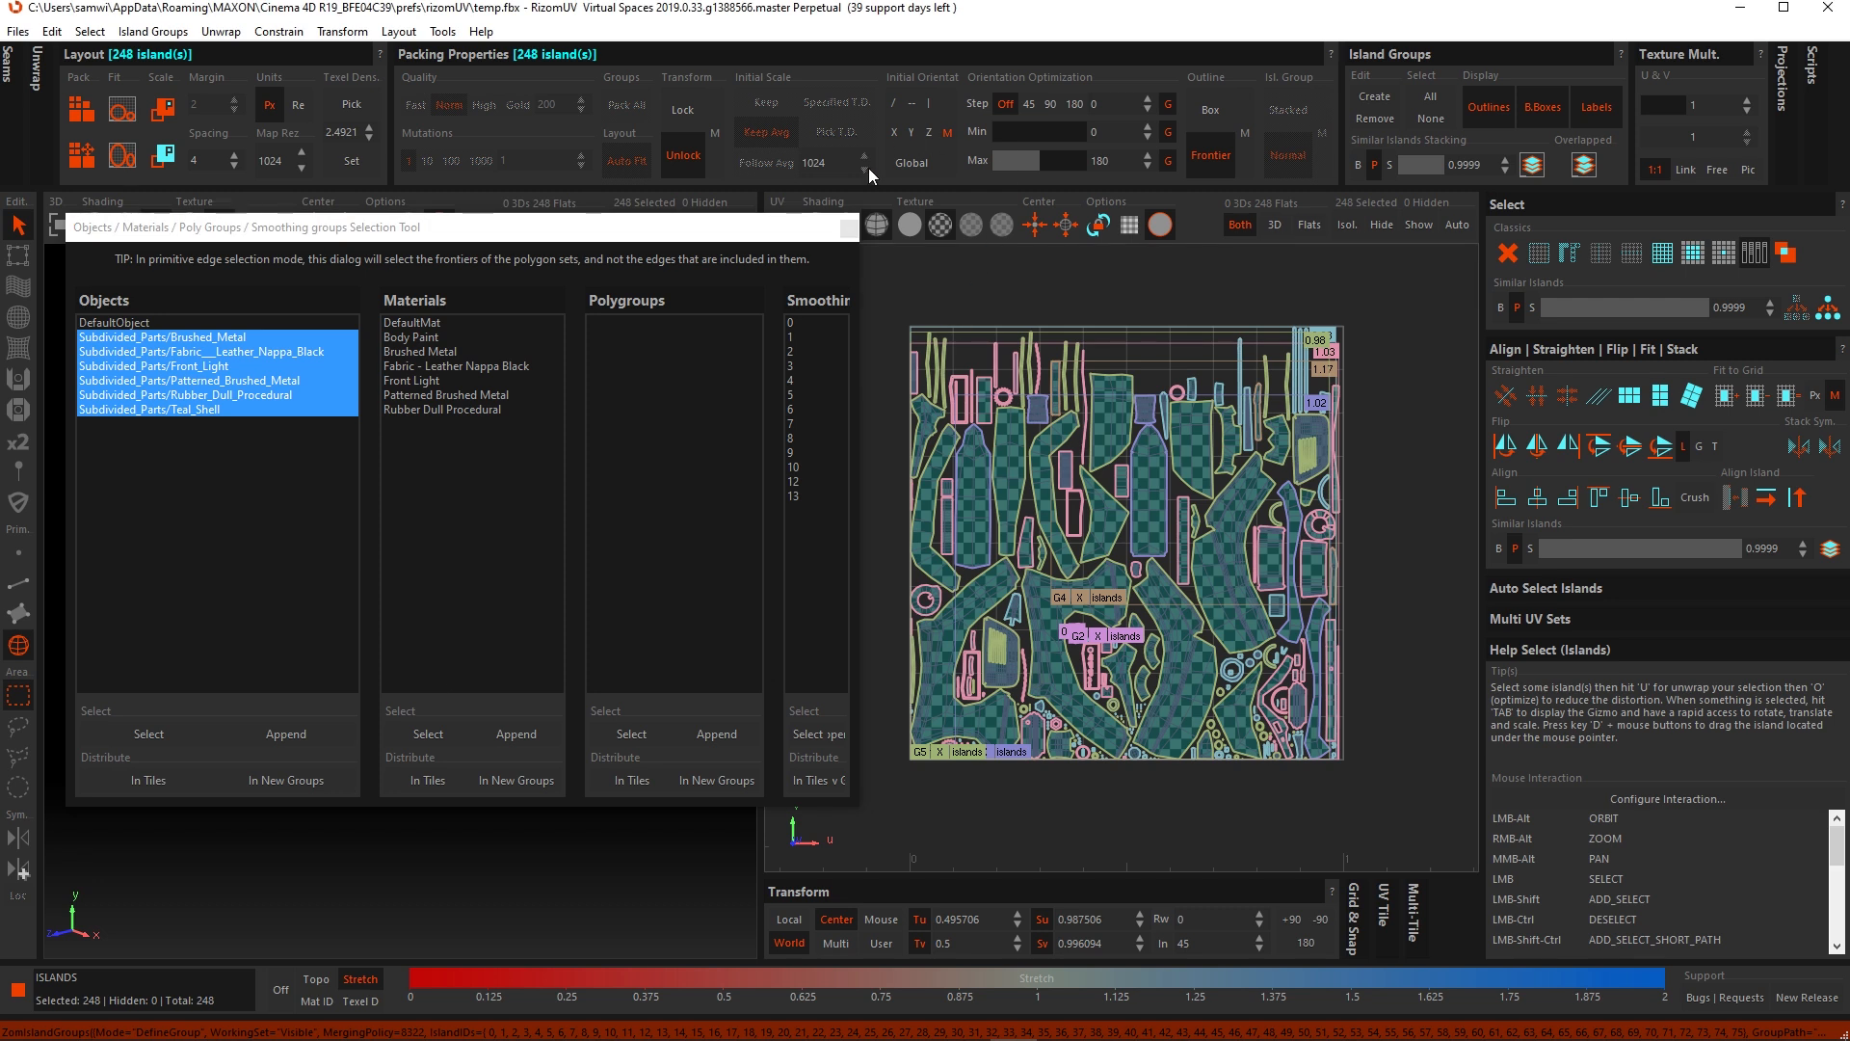
left_click(847, 230)
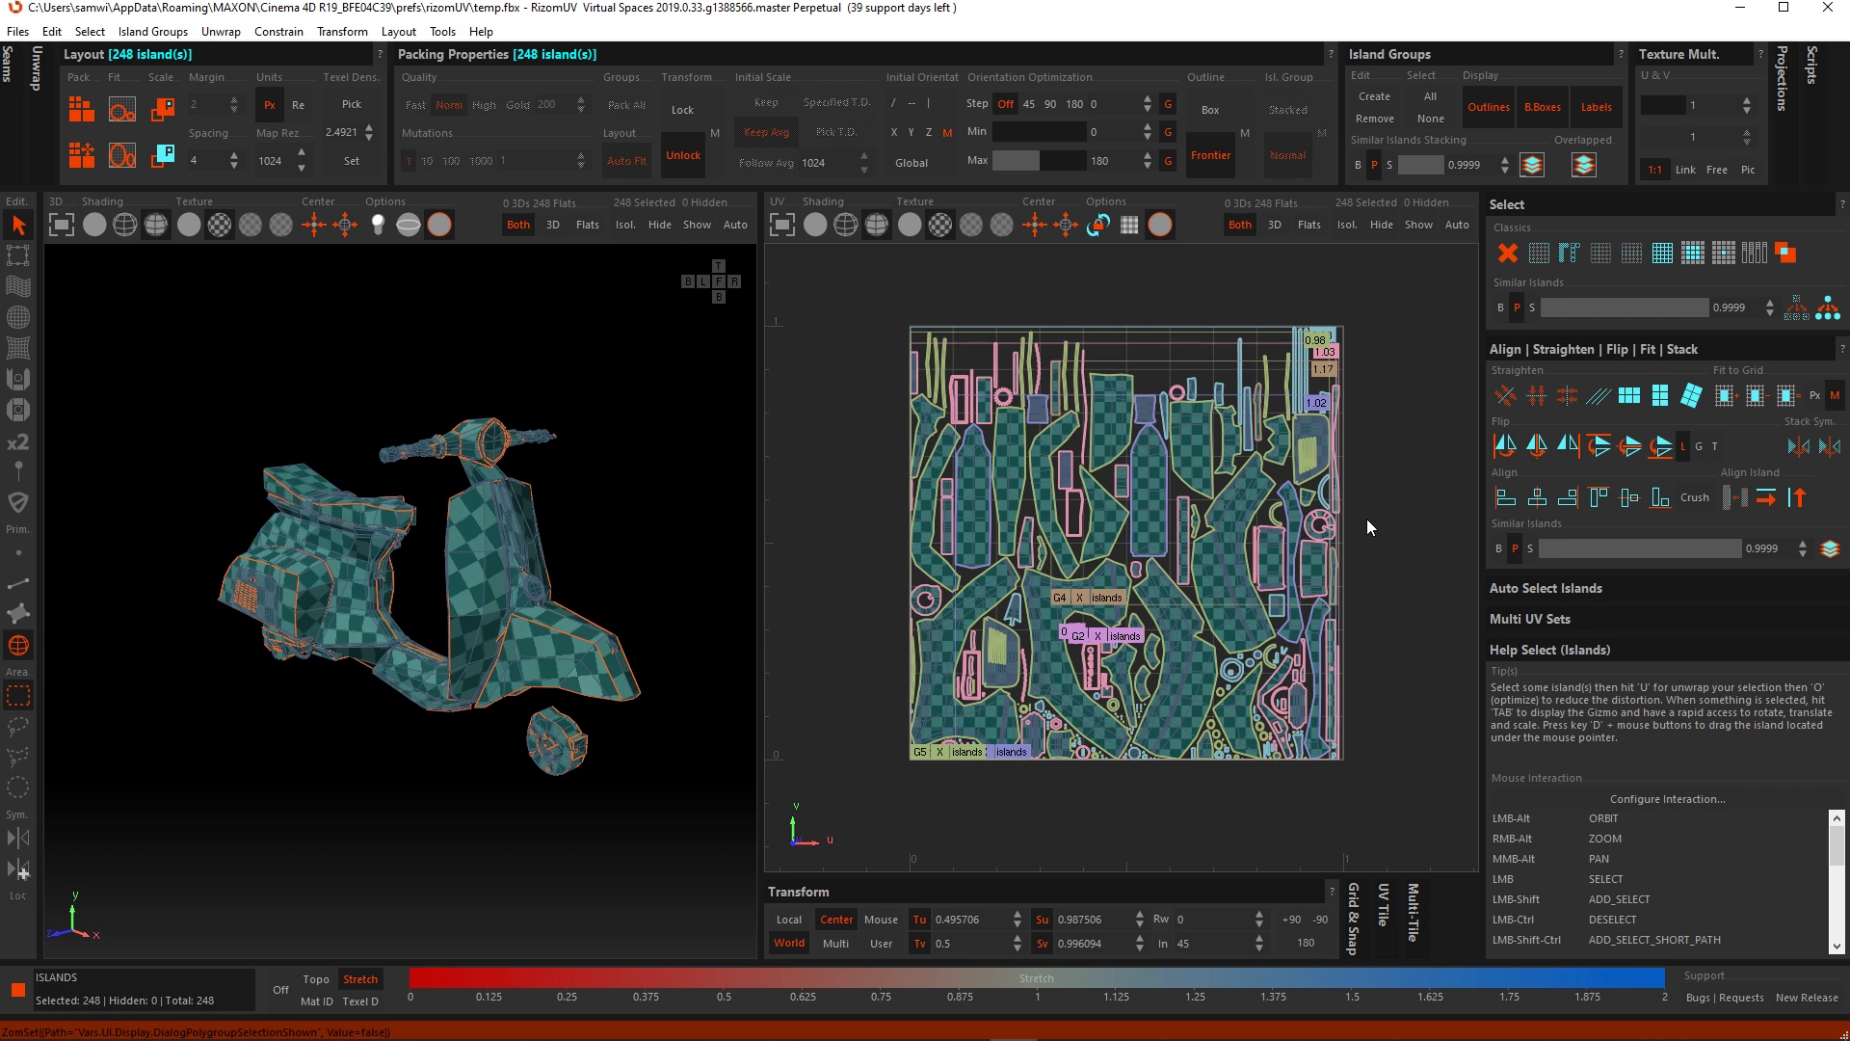
key("p")
left_click(1396, 523)
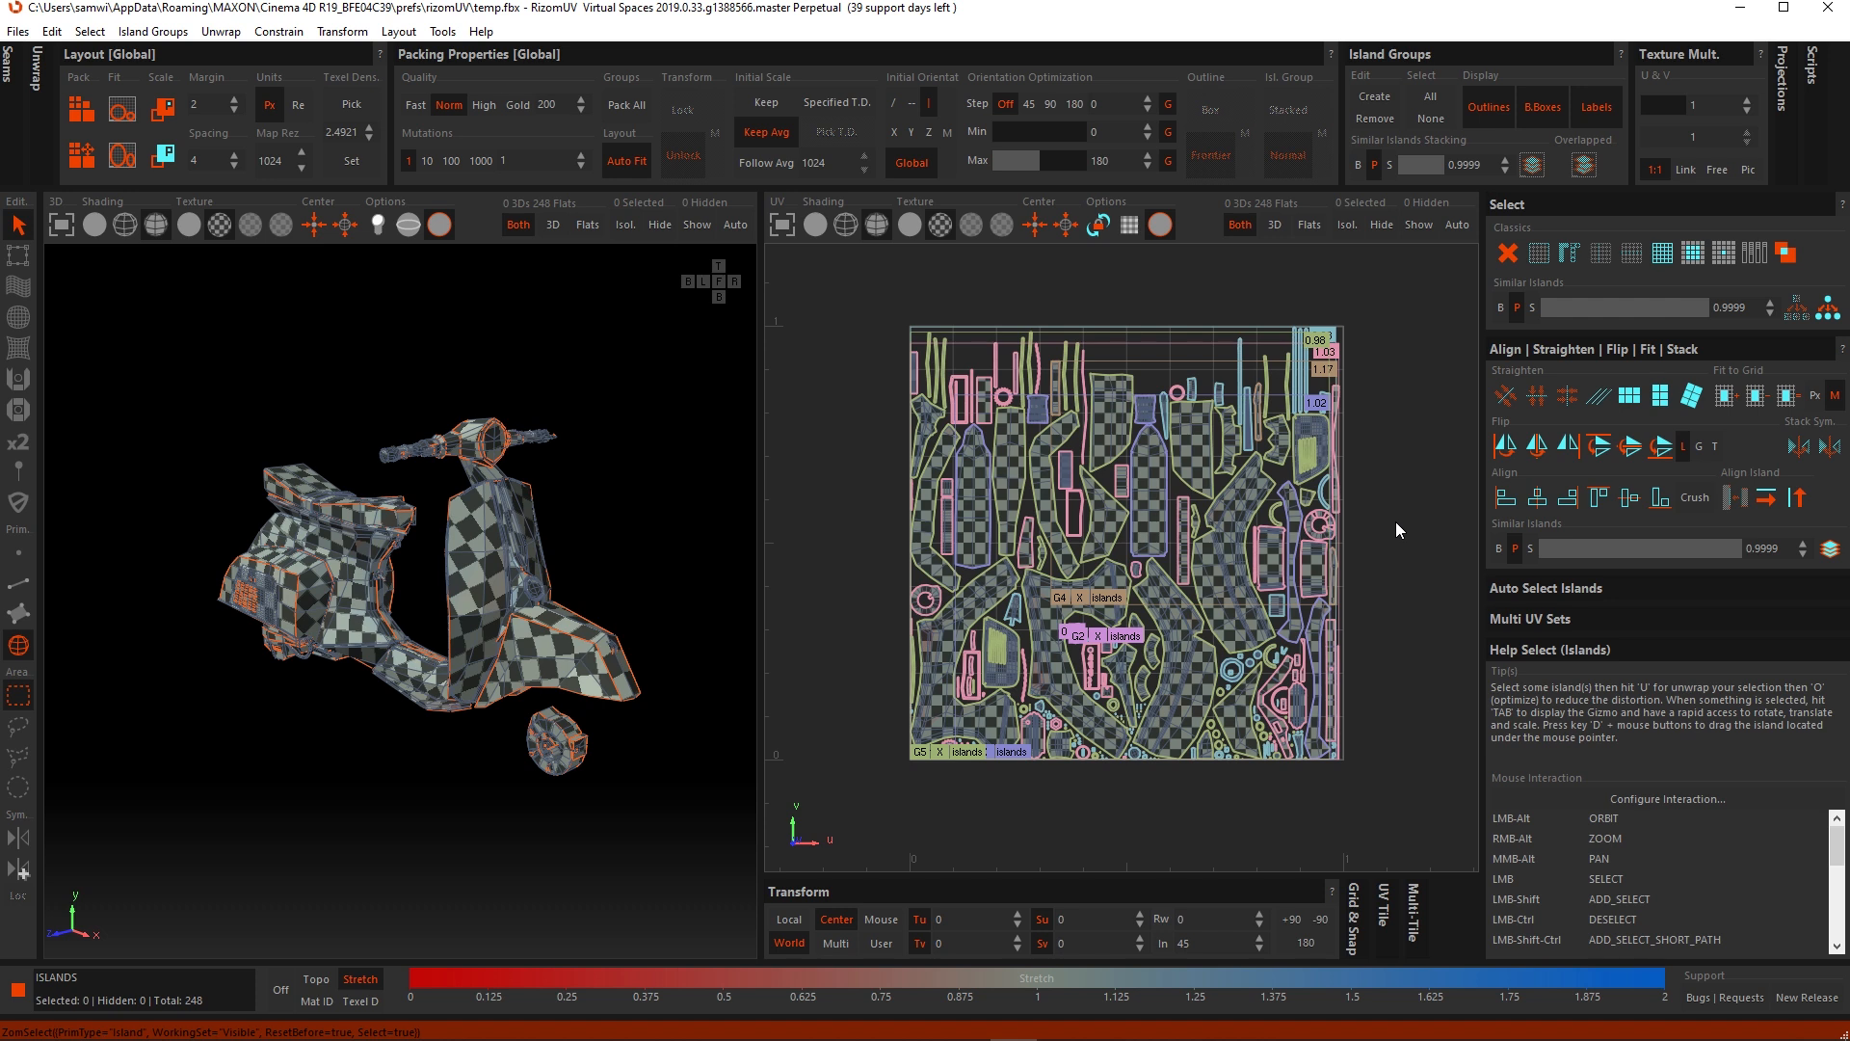
Step: Select all island groups, try packing them, and clear the group selection
left_click(1430, 96)
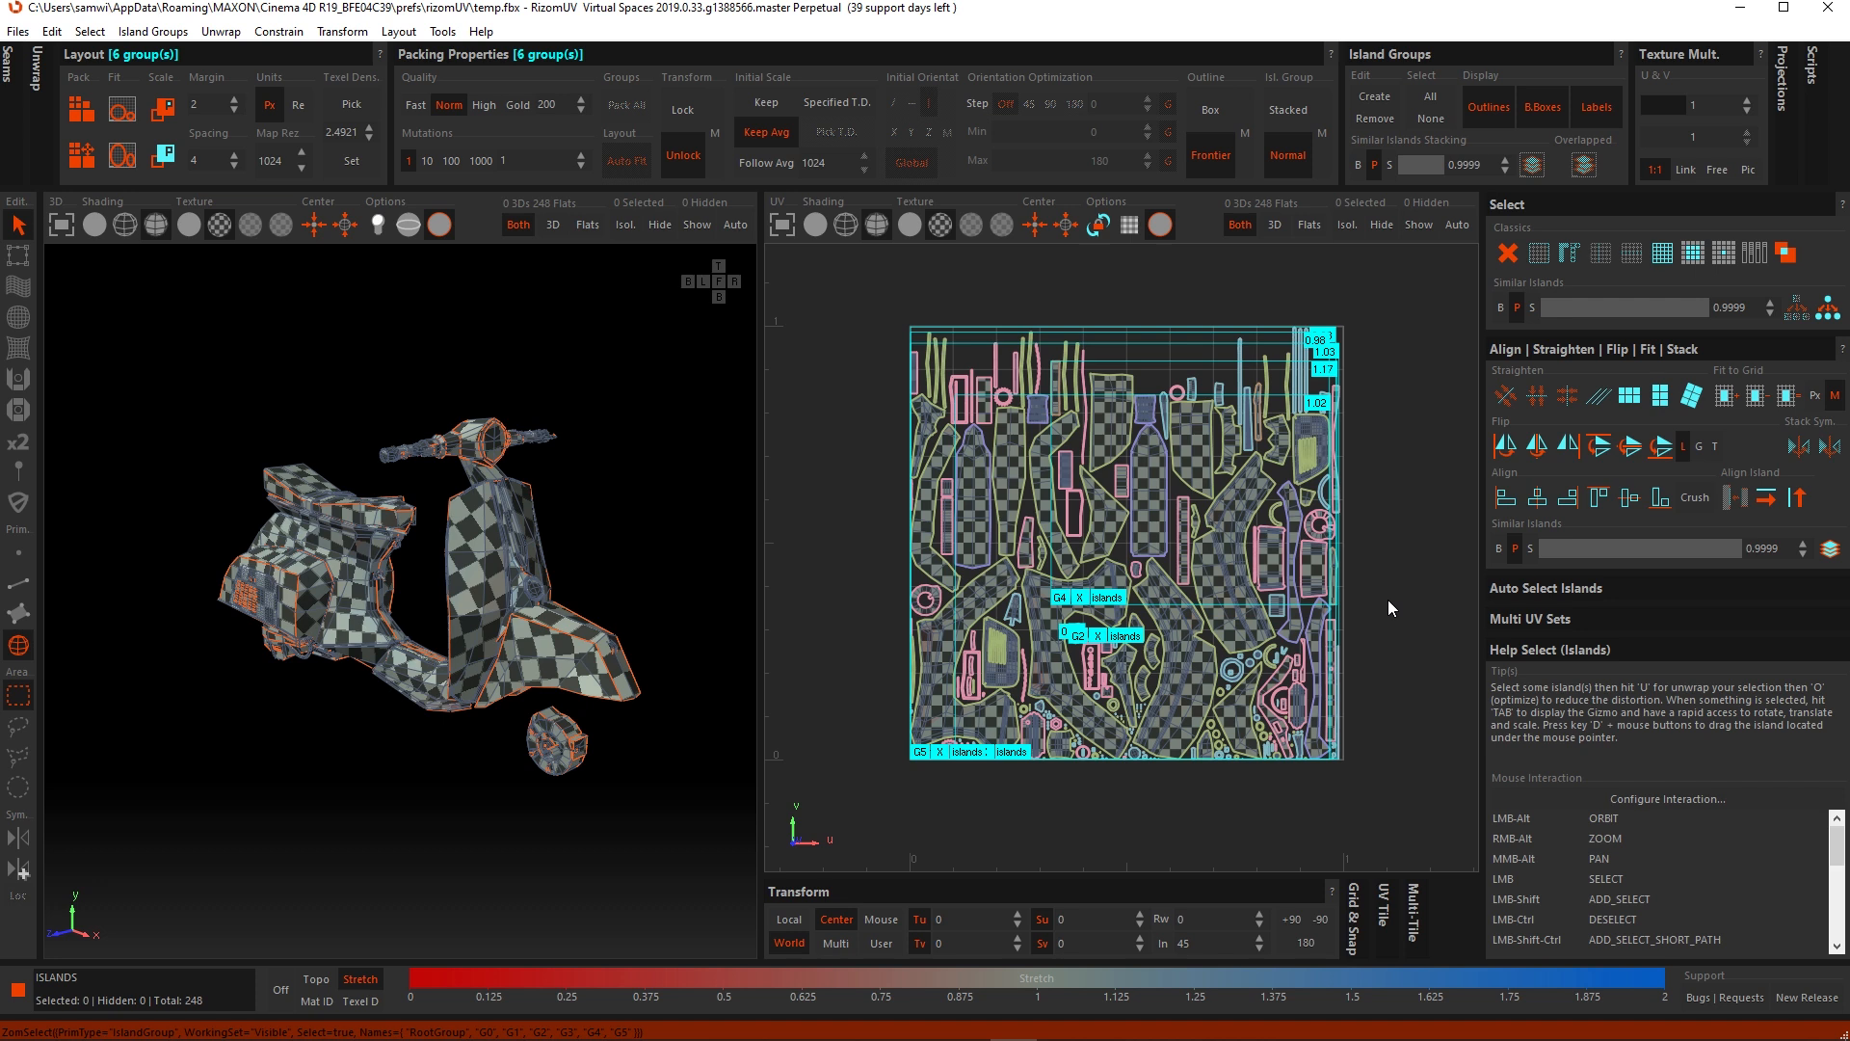
key("p")
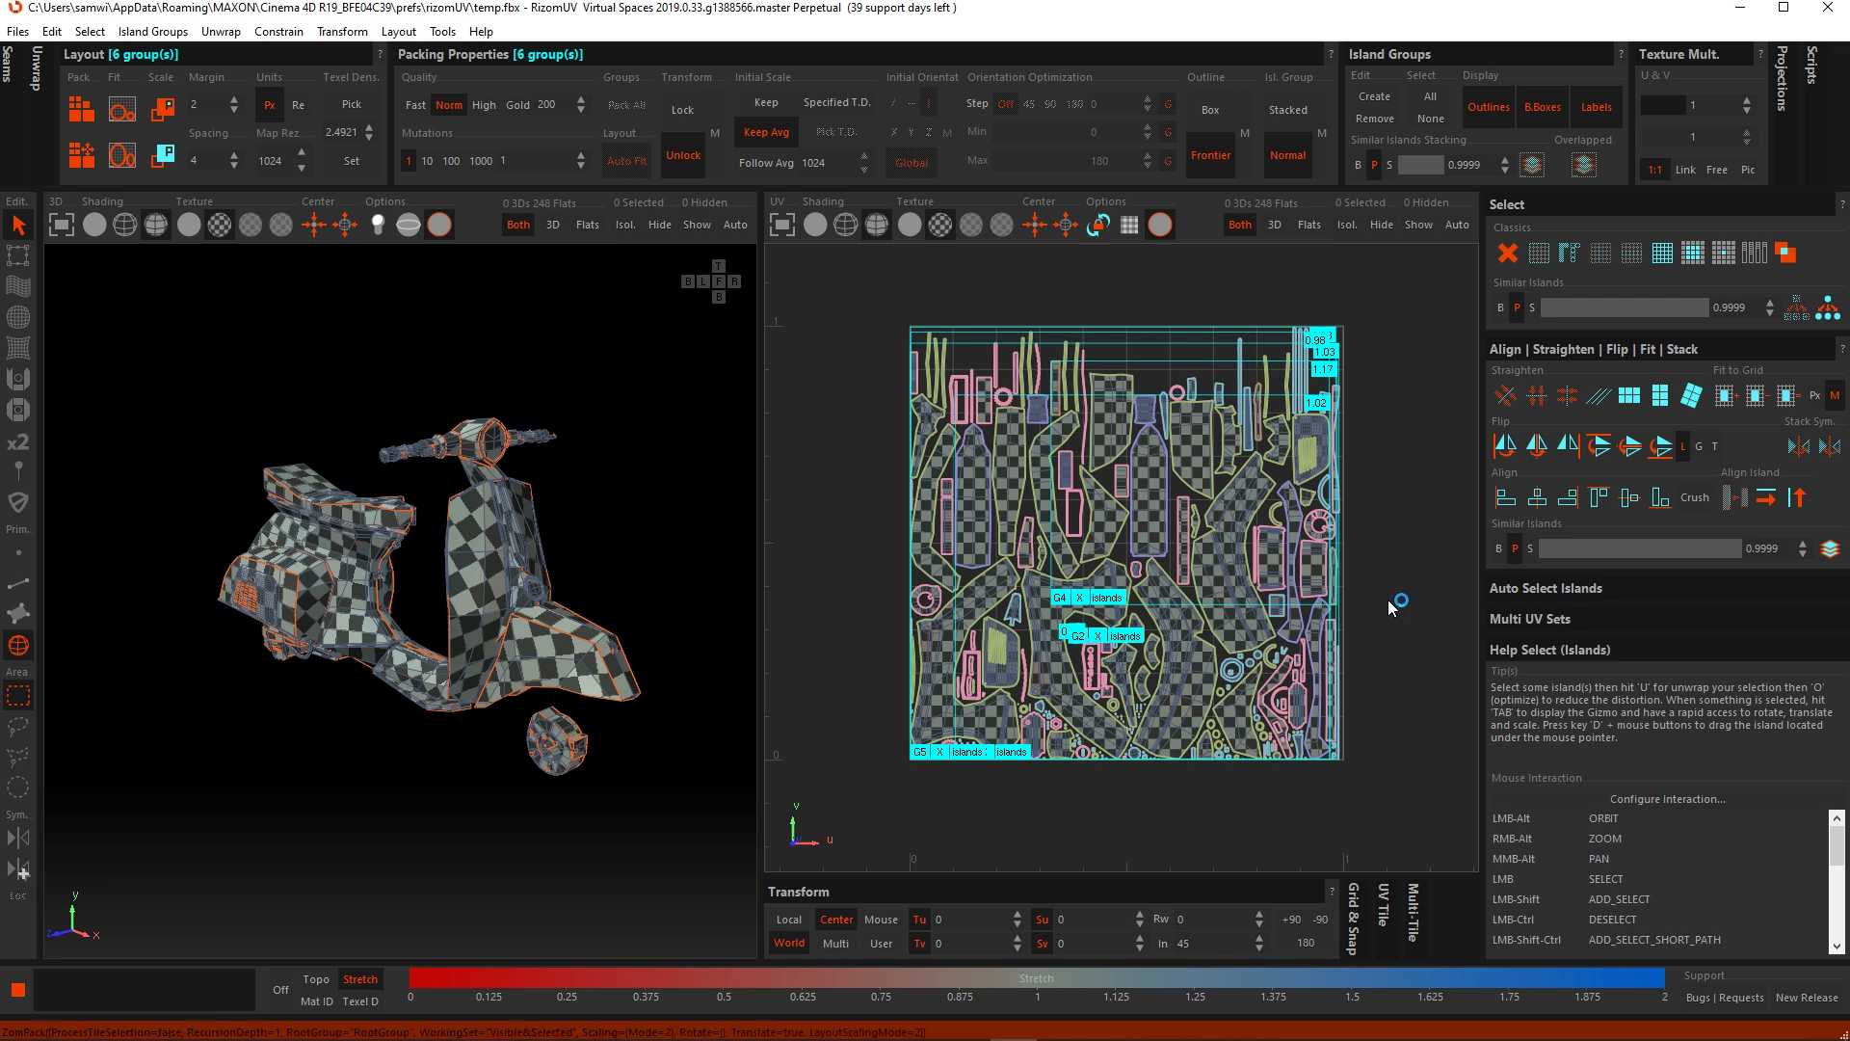
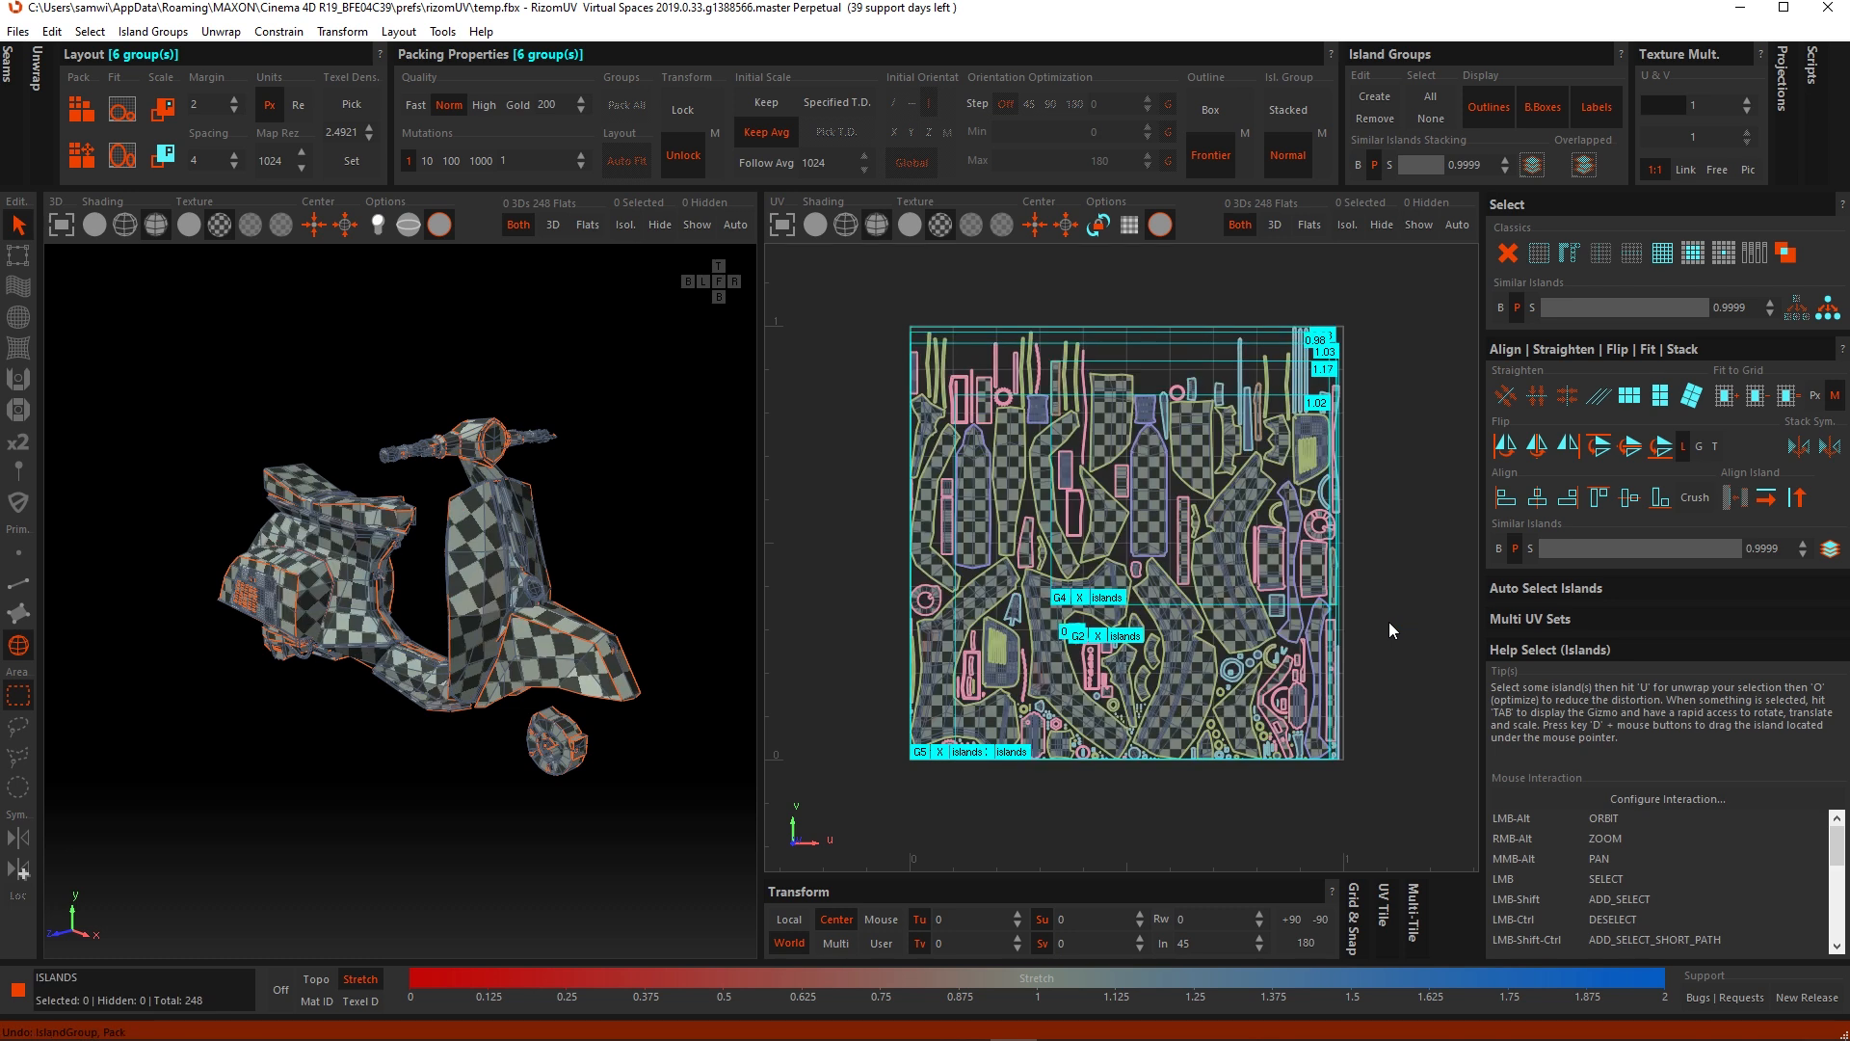
left_click(1436, 119)
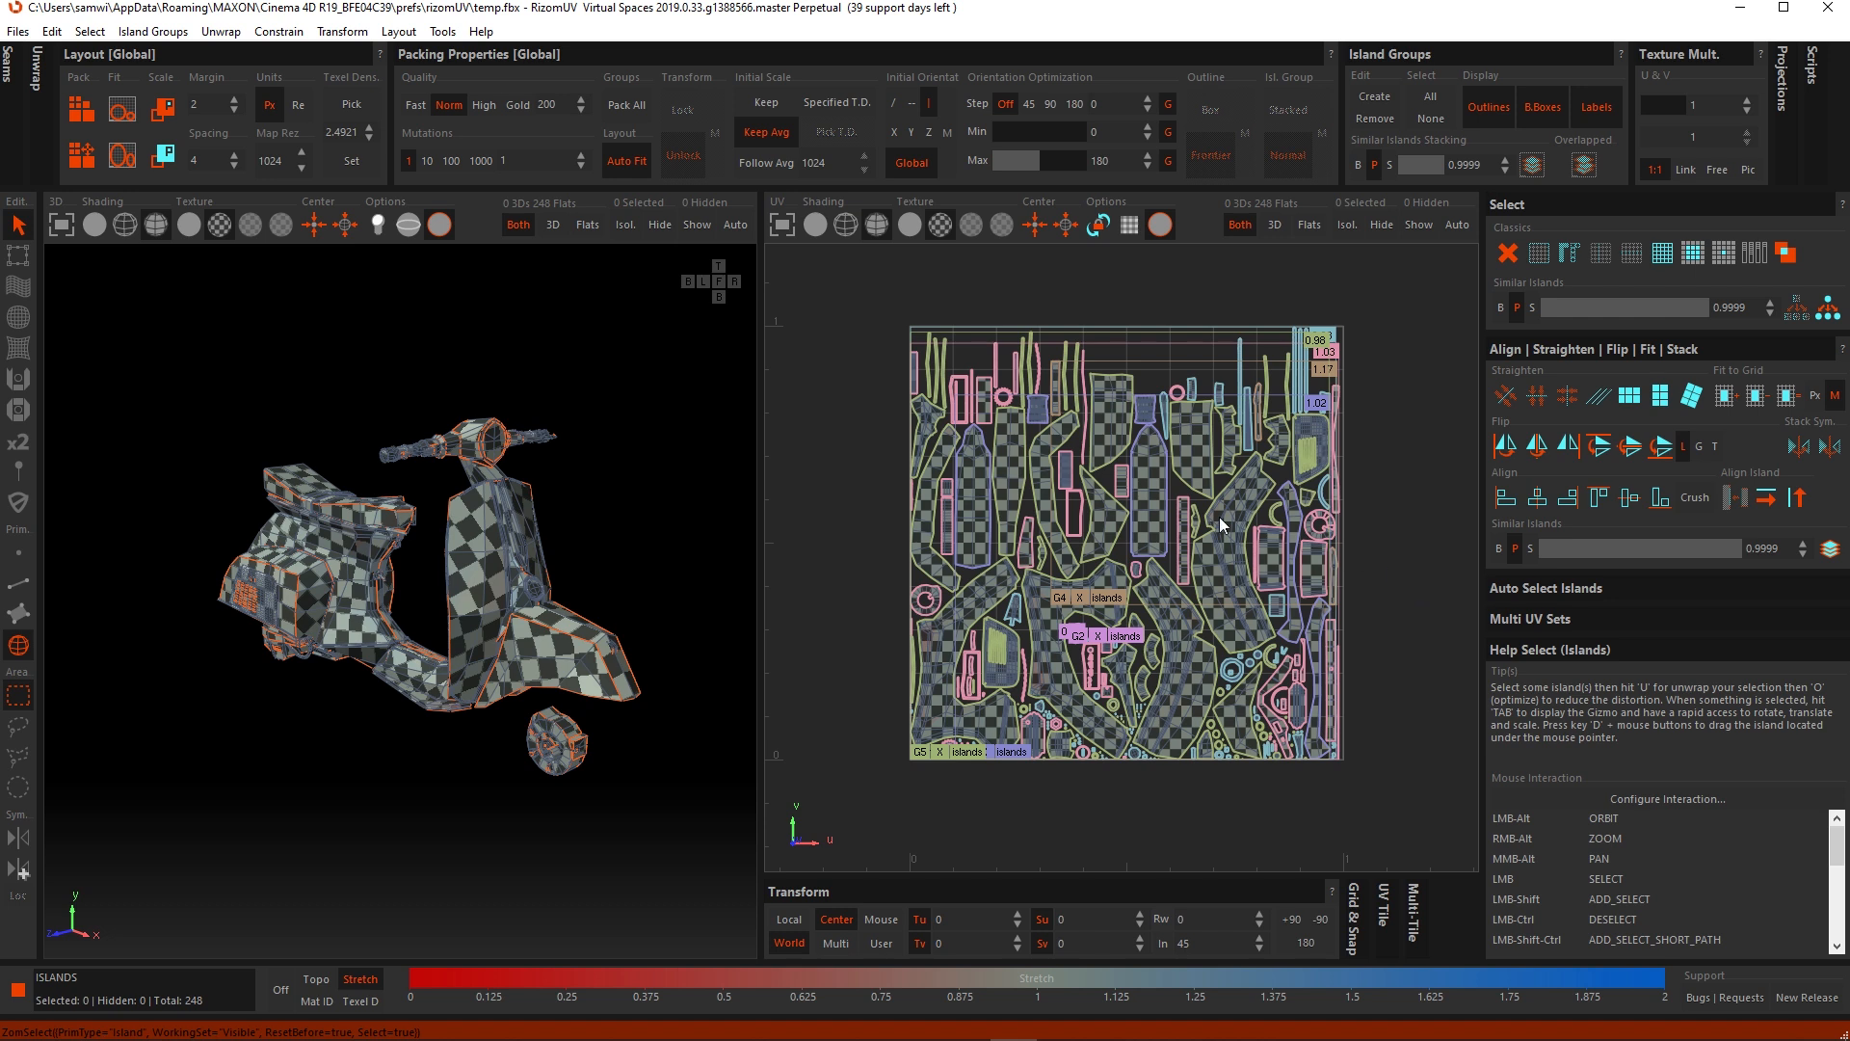
Step: Enable Pack All for groups and pack the whole layout twice, including the islands inside each group
left_click(630, 106)
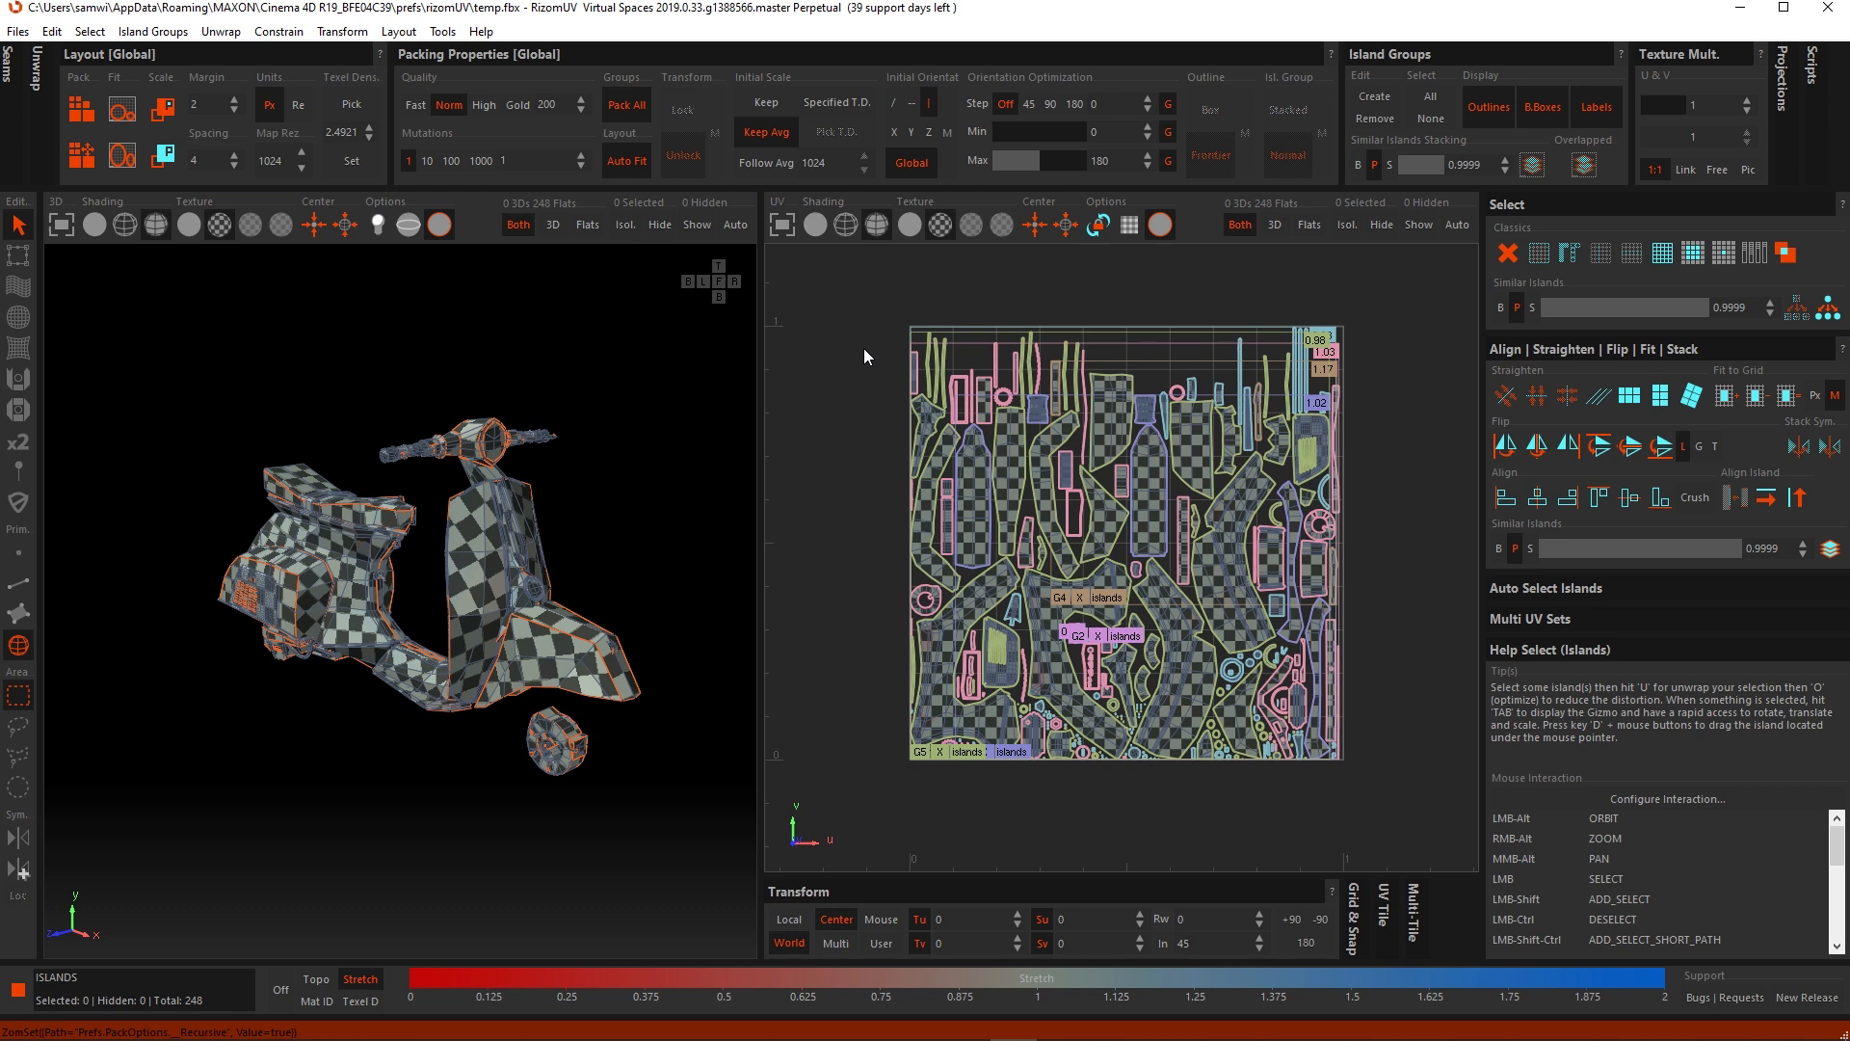
key("p")
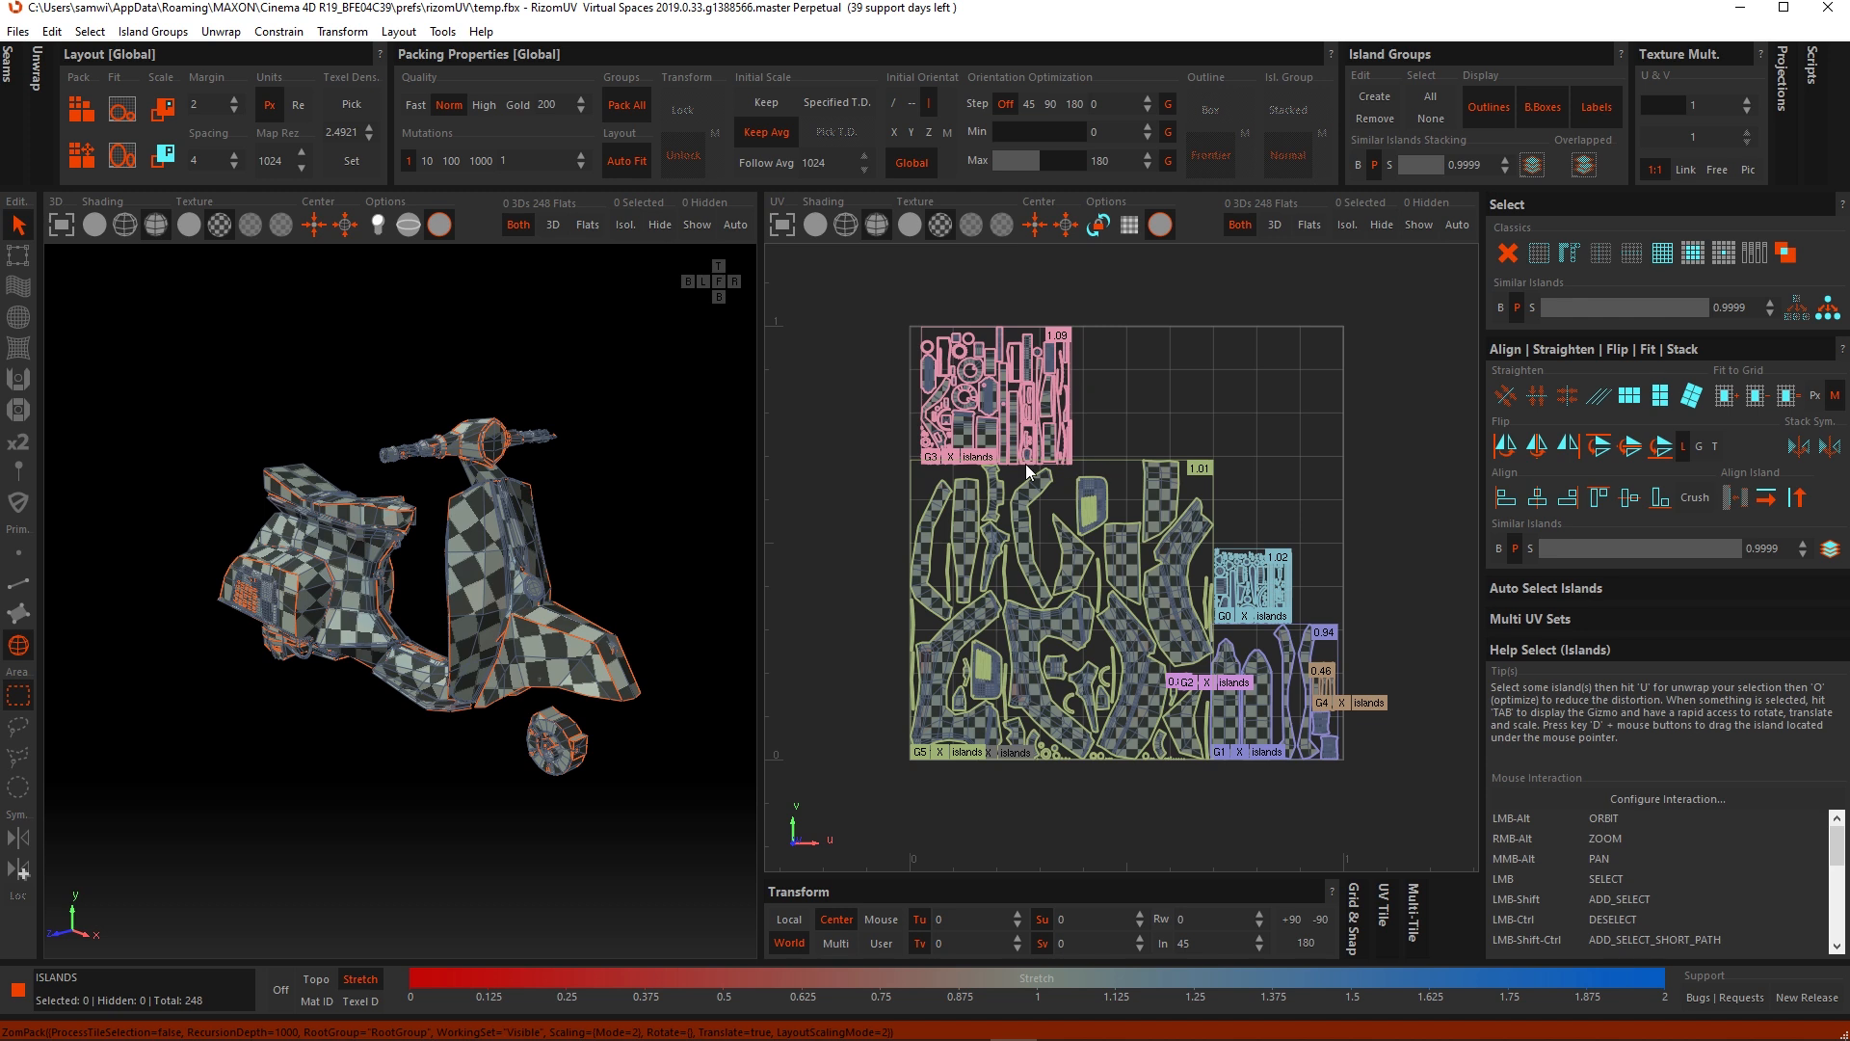
key("p")
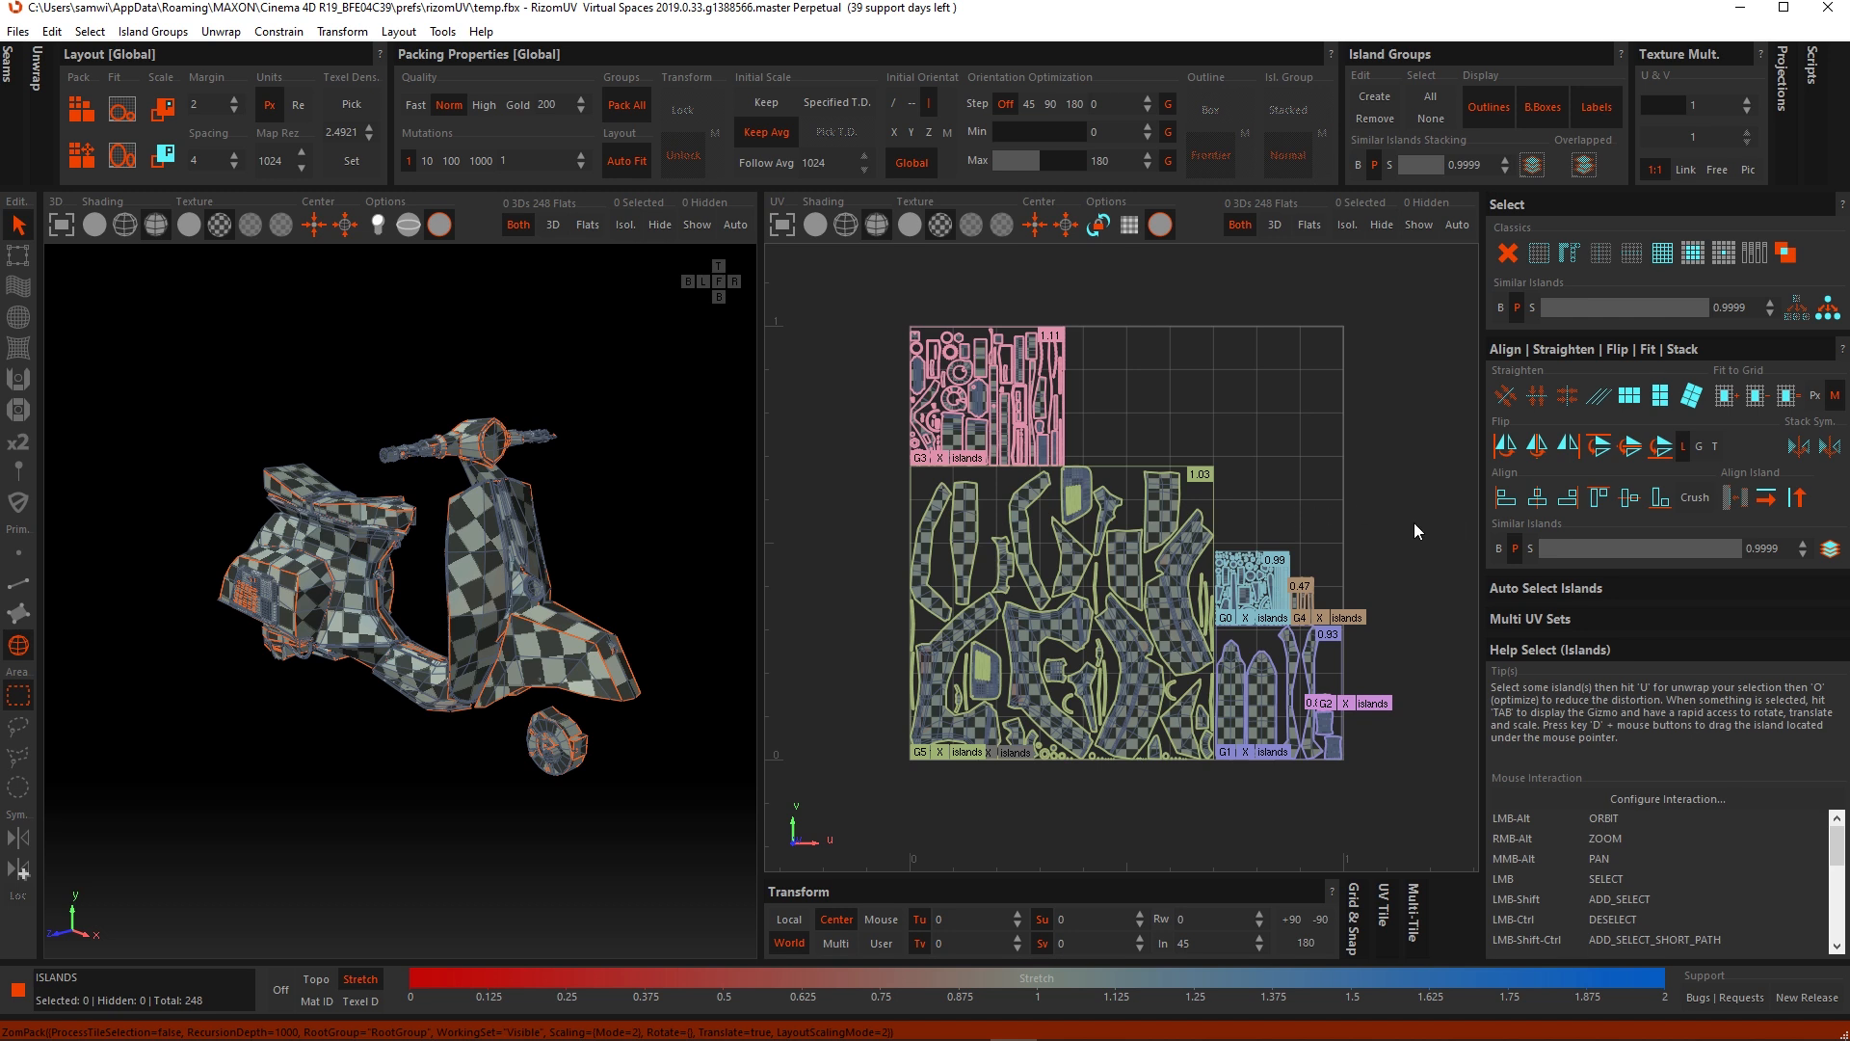
scroll(1414, 522, "up", 3)
scroll(1345, 613, "down", 3)
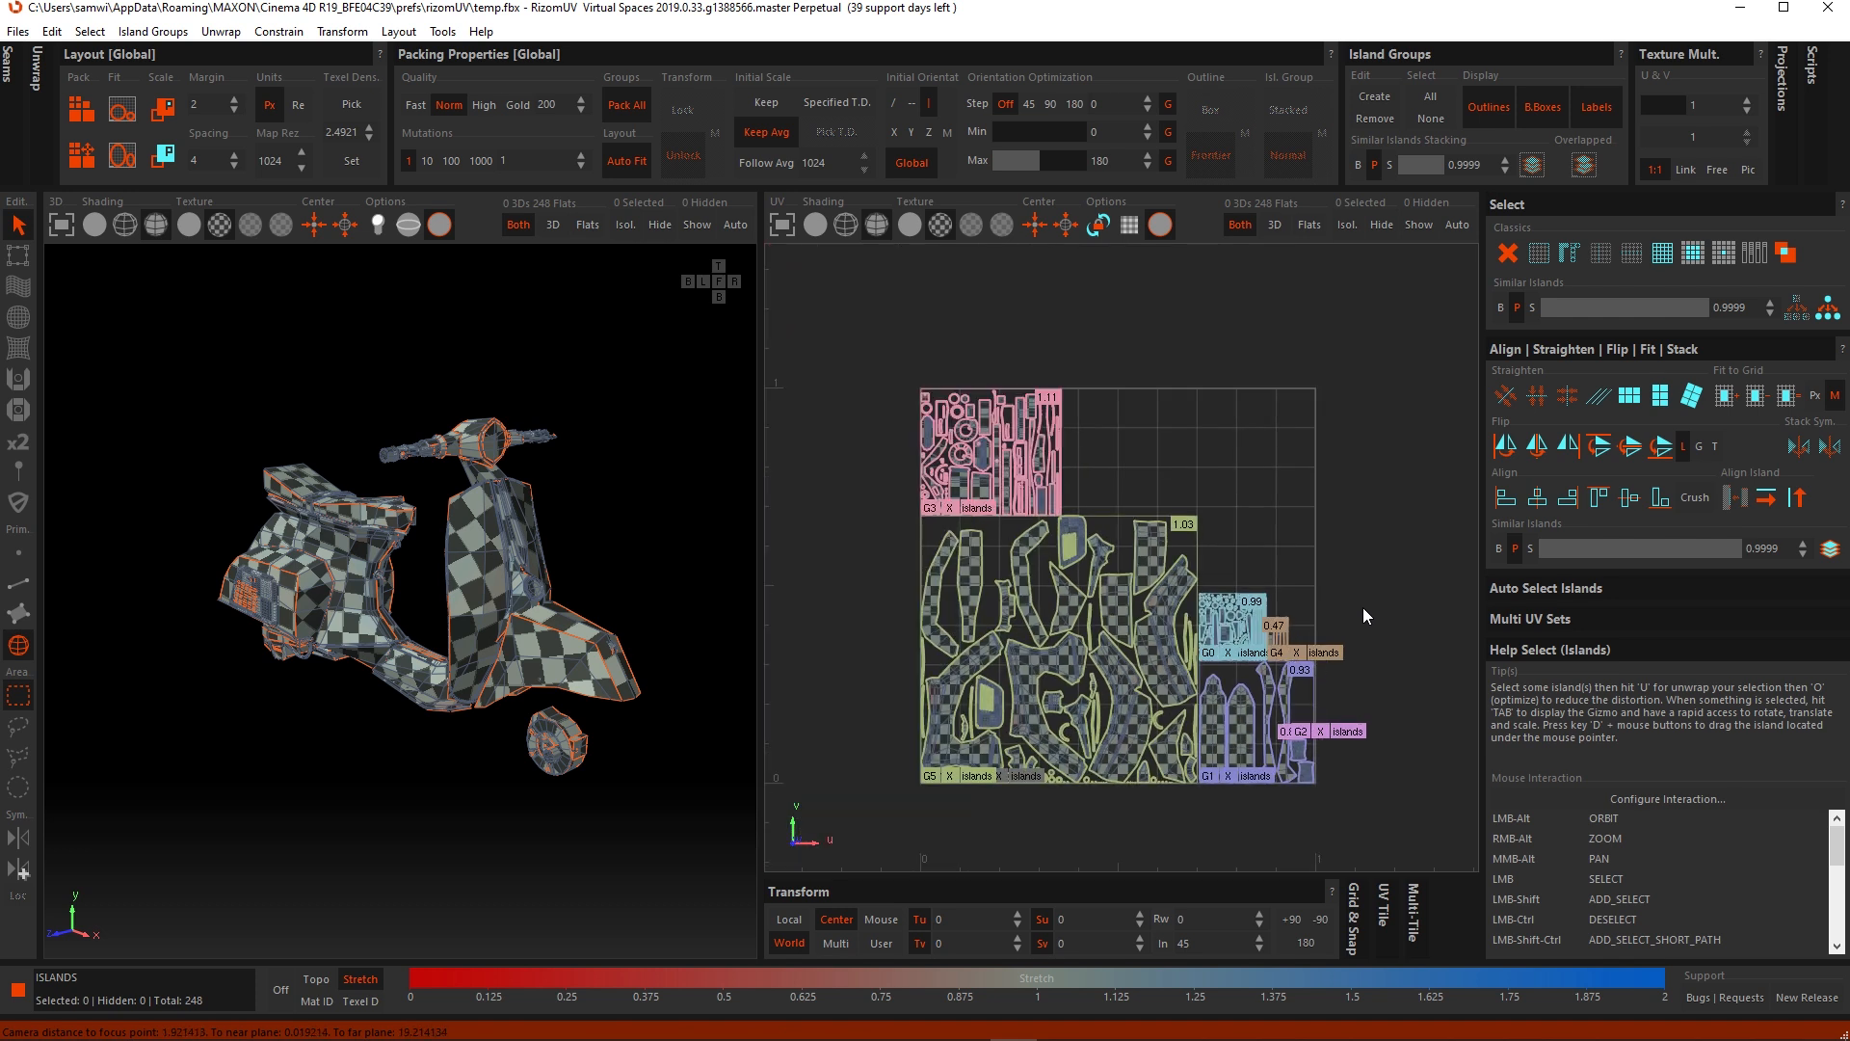
Step: Examine the packed islands inside the blue G0 group, especially the small round islands near its upper edge
middle_click_drag(1363, 607, 1361, 580, "alt")
scroll(1297, 578, "up", 1)
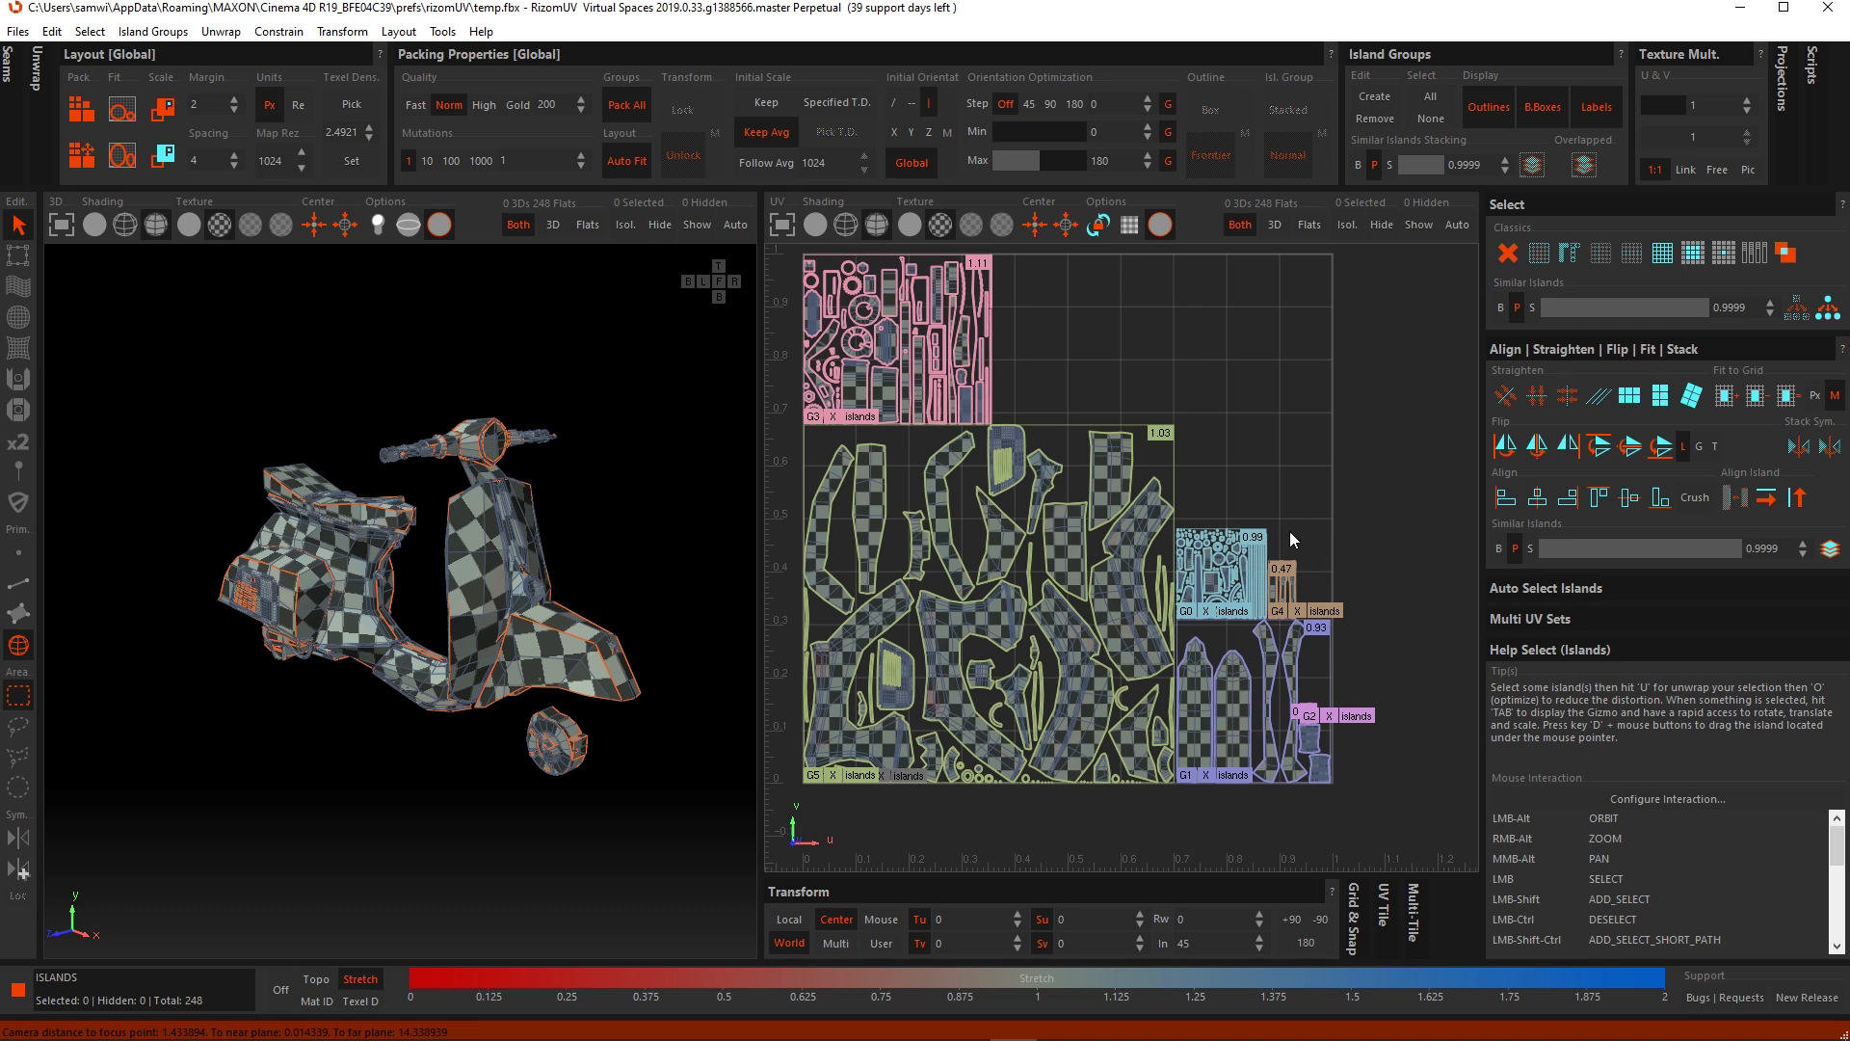
scroll(1282, 538, "up", 5)
middle_click_drag(1098, 720, 1145, 543, "alt")
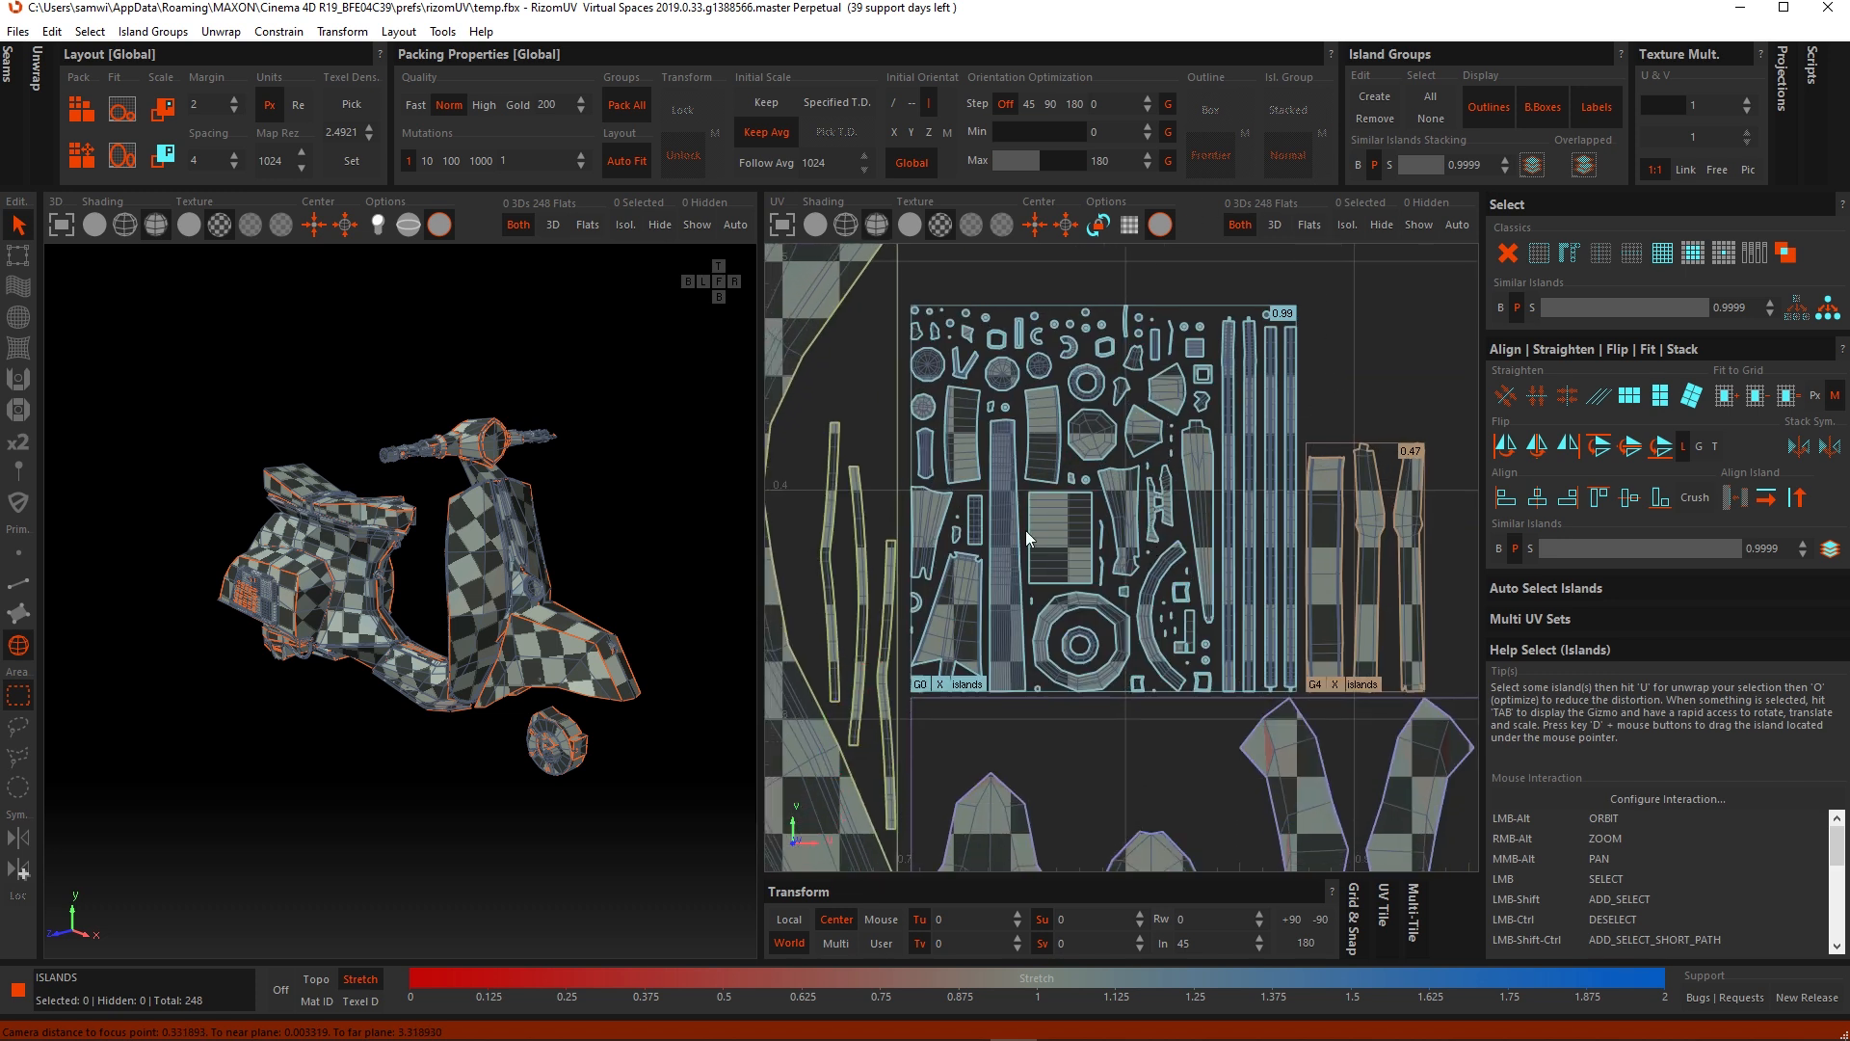
middle_click_drag(1186, 363, 1202, 427, "alt")
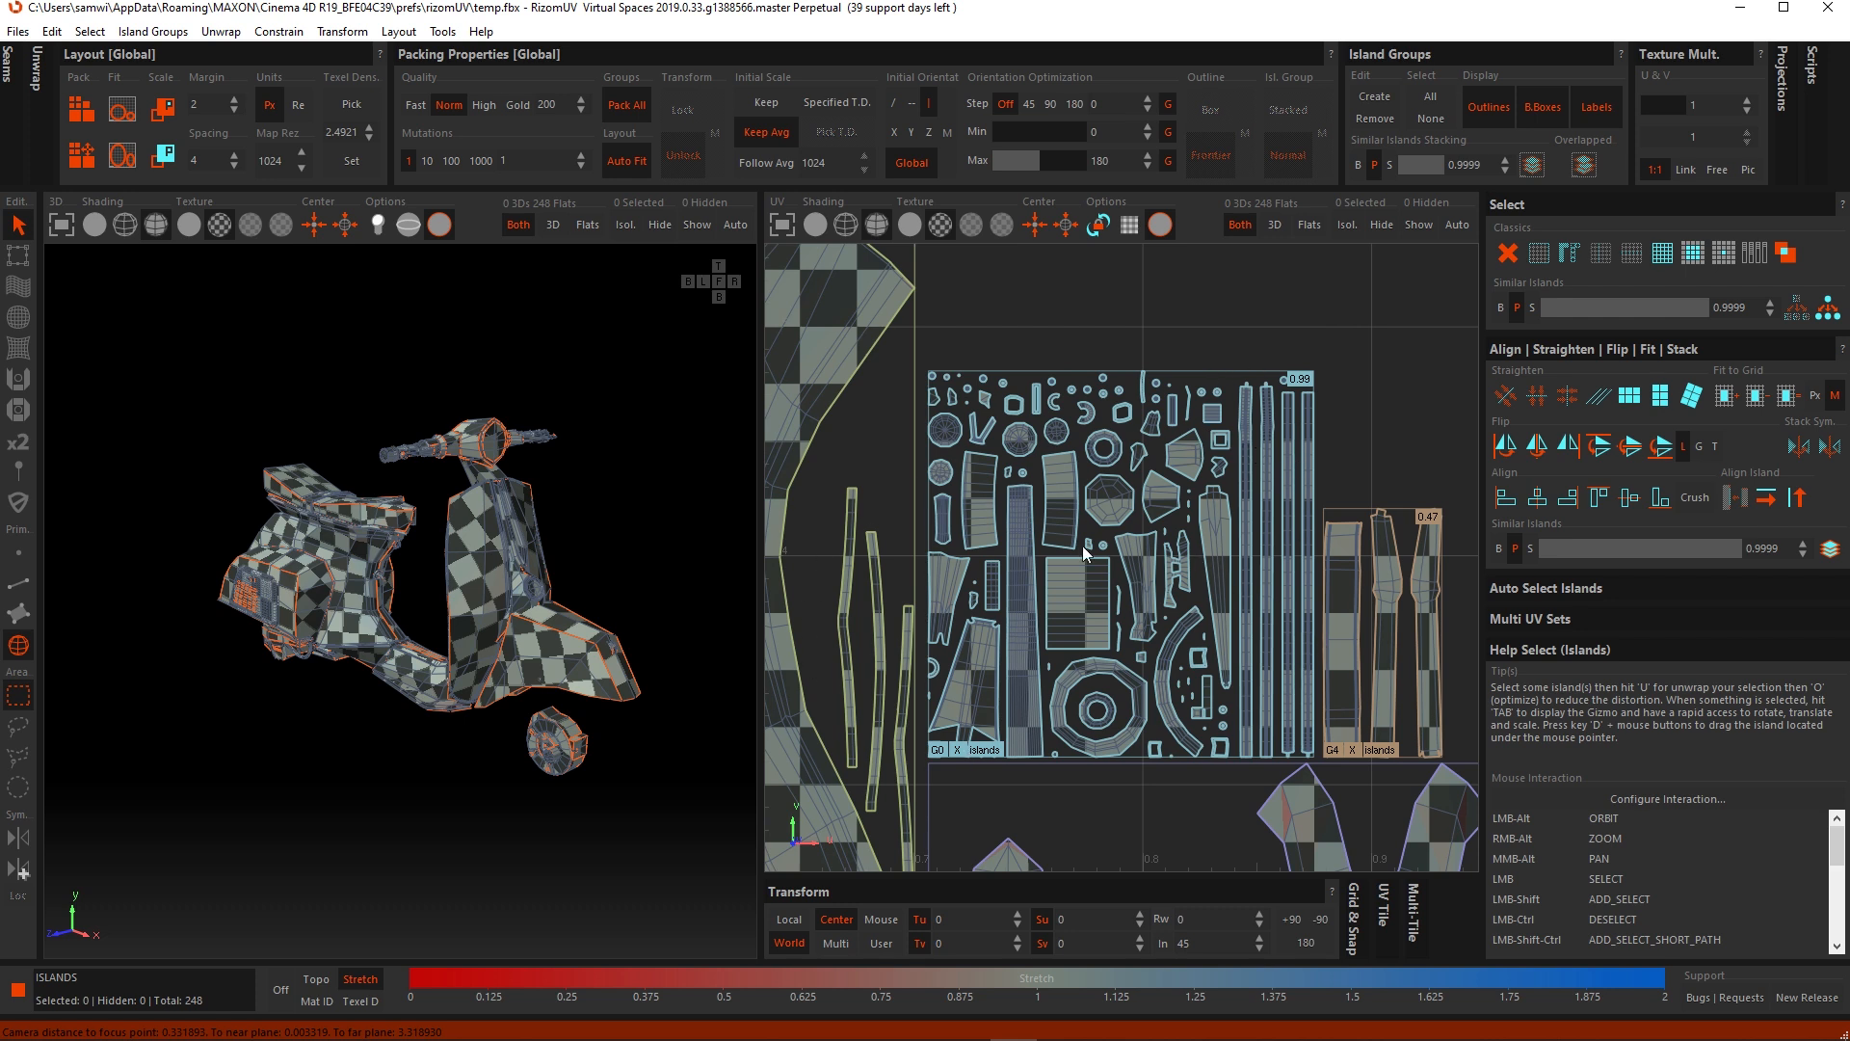
scroll(1217, 380, "up", 6)
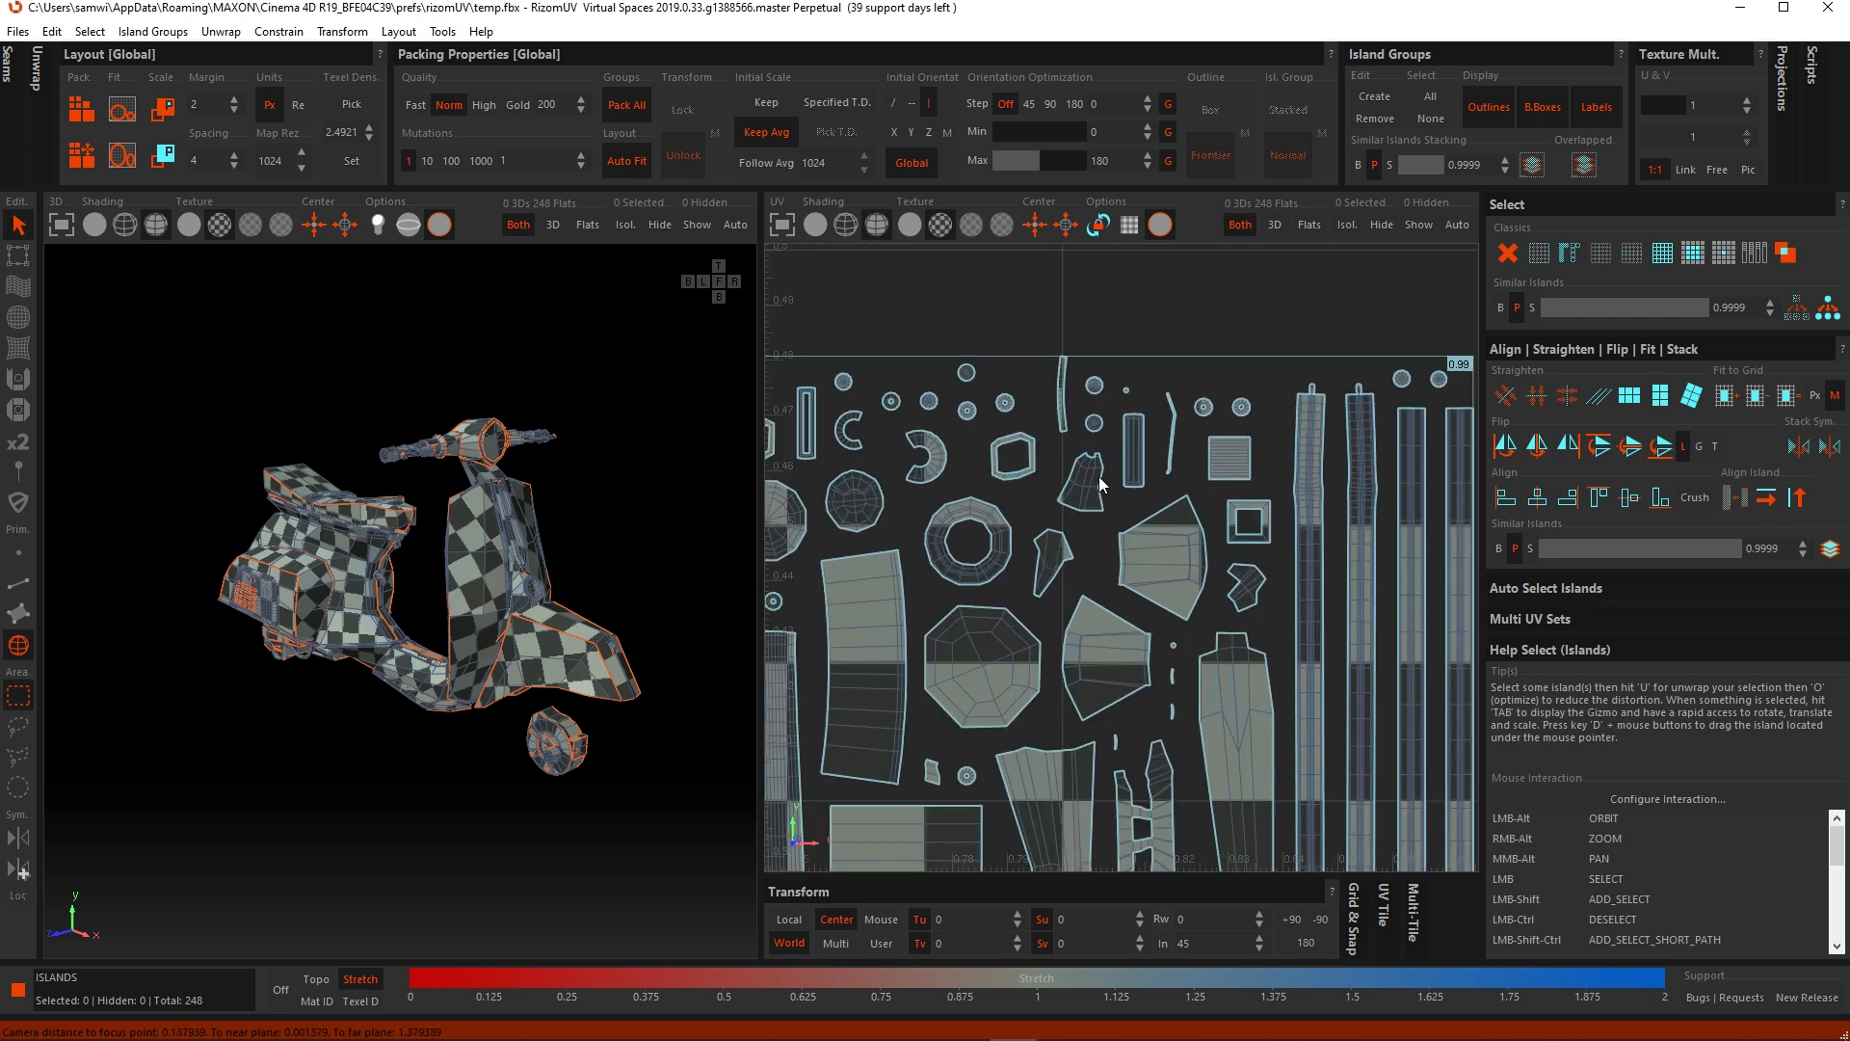
scroll(1189, 477, "down", 2)
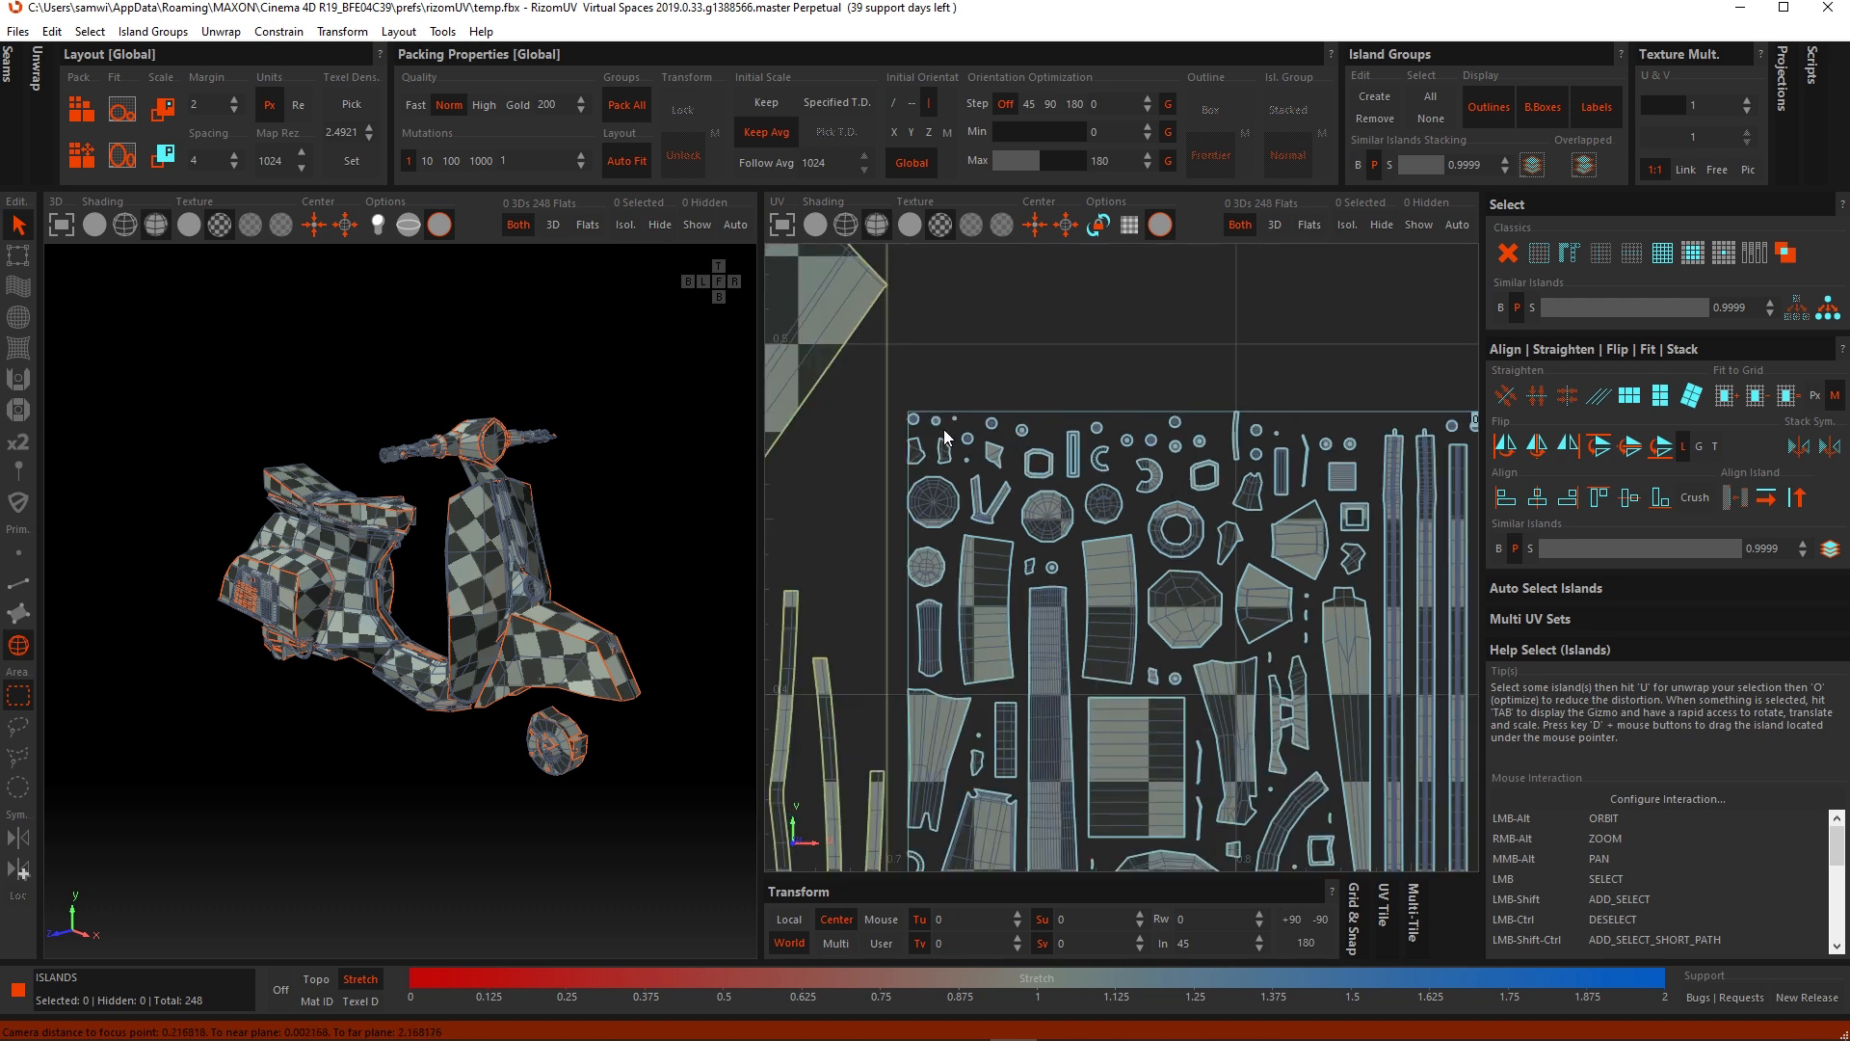
scroll(1286, 443, "down", 1)
mouse_move(1285, 443)
middle_mouse_down("alt")
mouse_move(1258, 446)
mouse_move(1283, 443)
middle_mouse_up("alt")
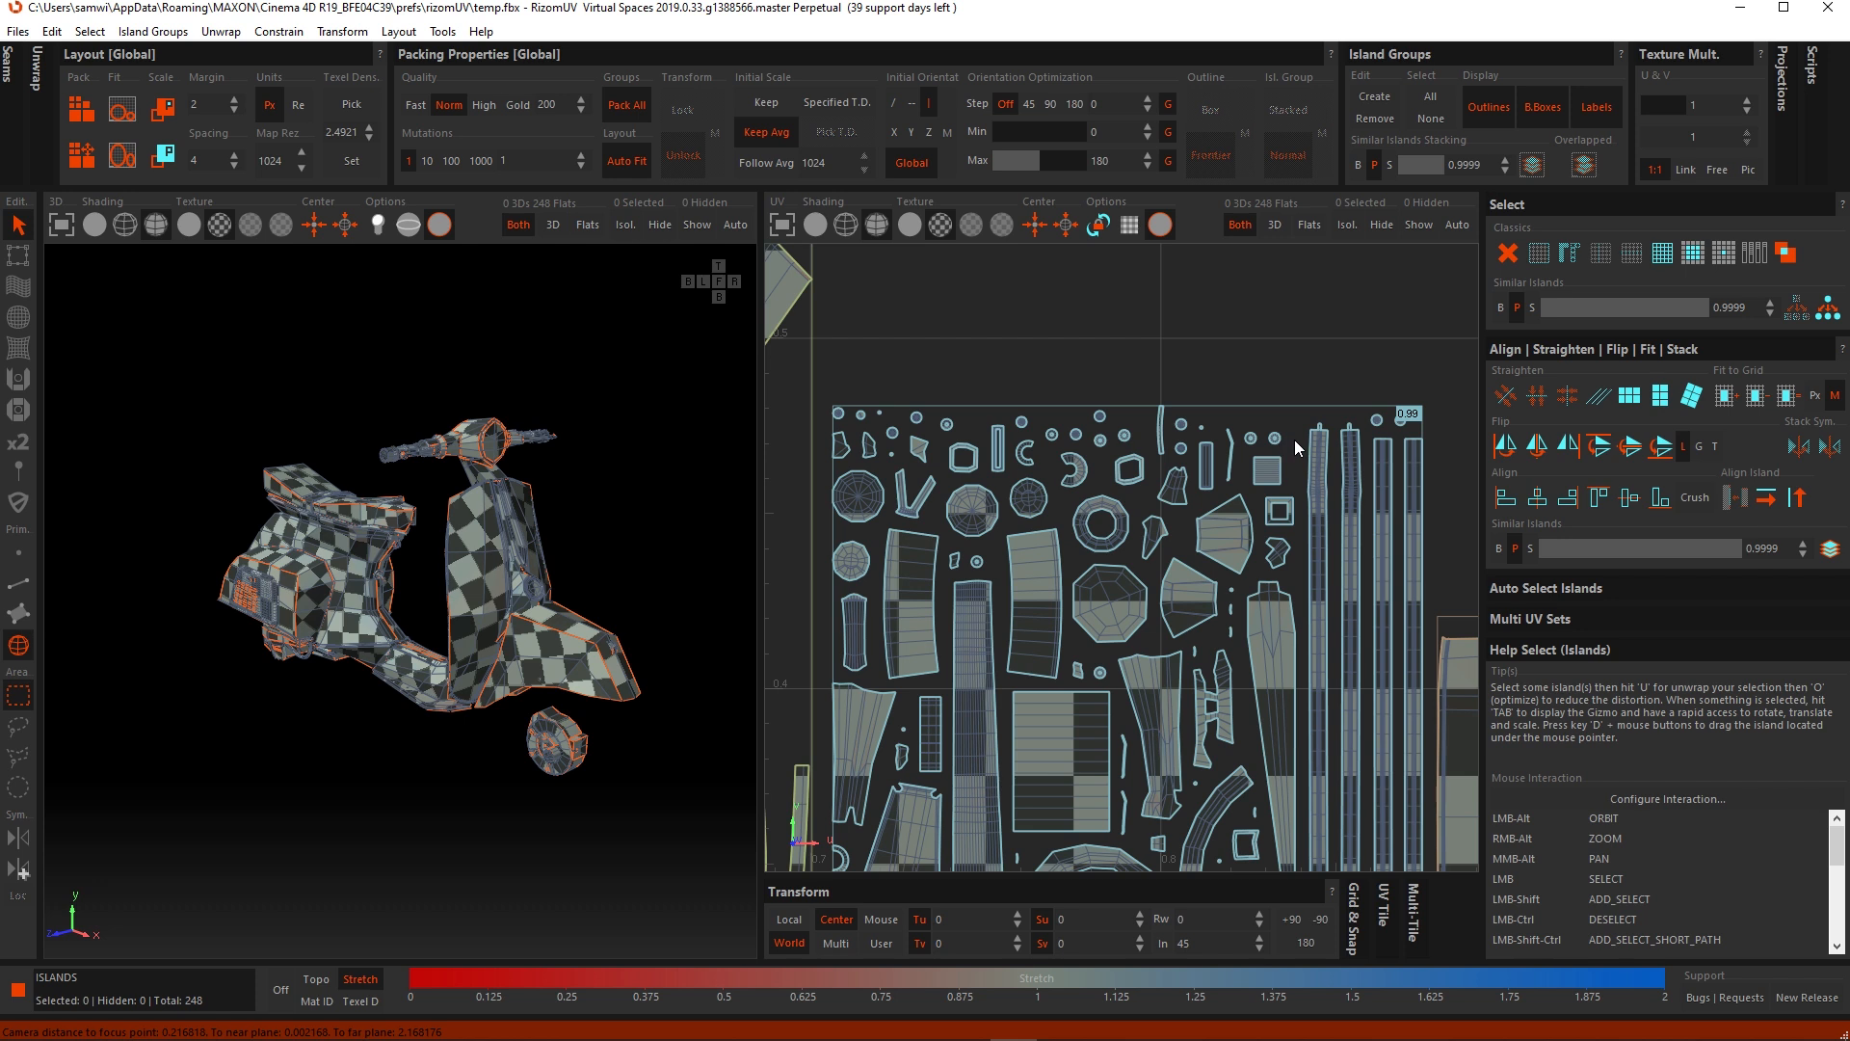
scroll(1282, 508, "up", 1)
scroll(1222, 443, "up", 3)
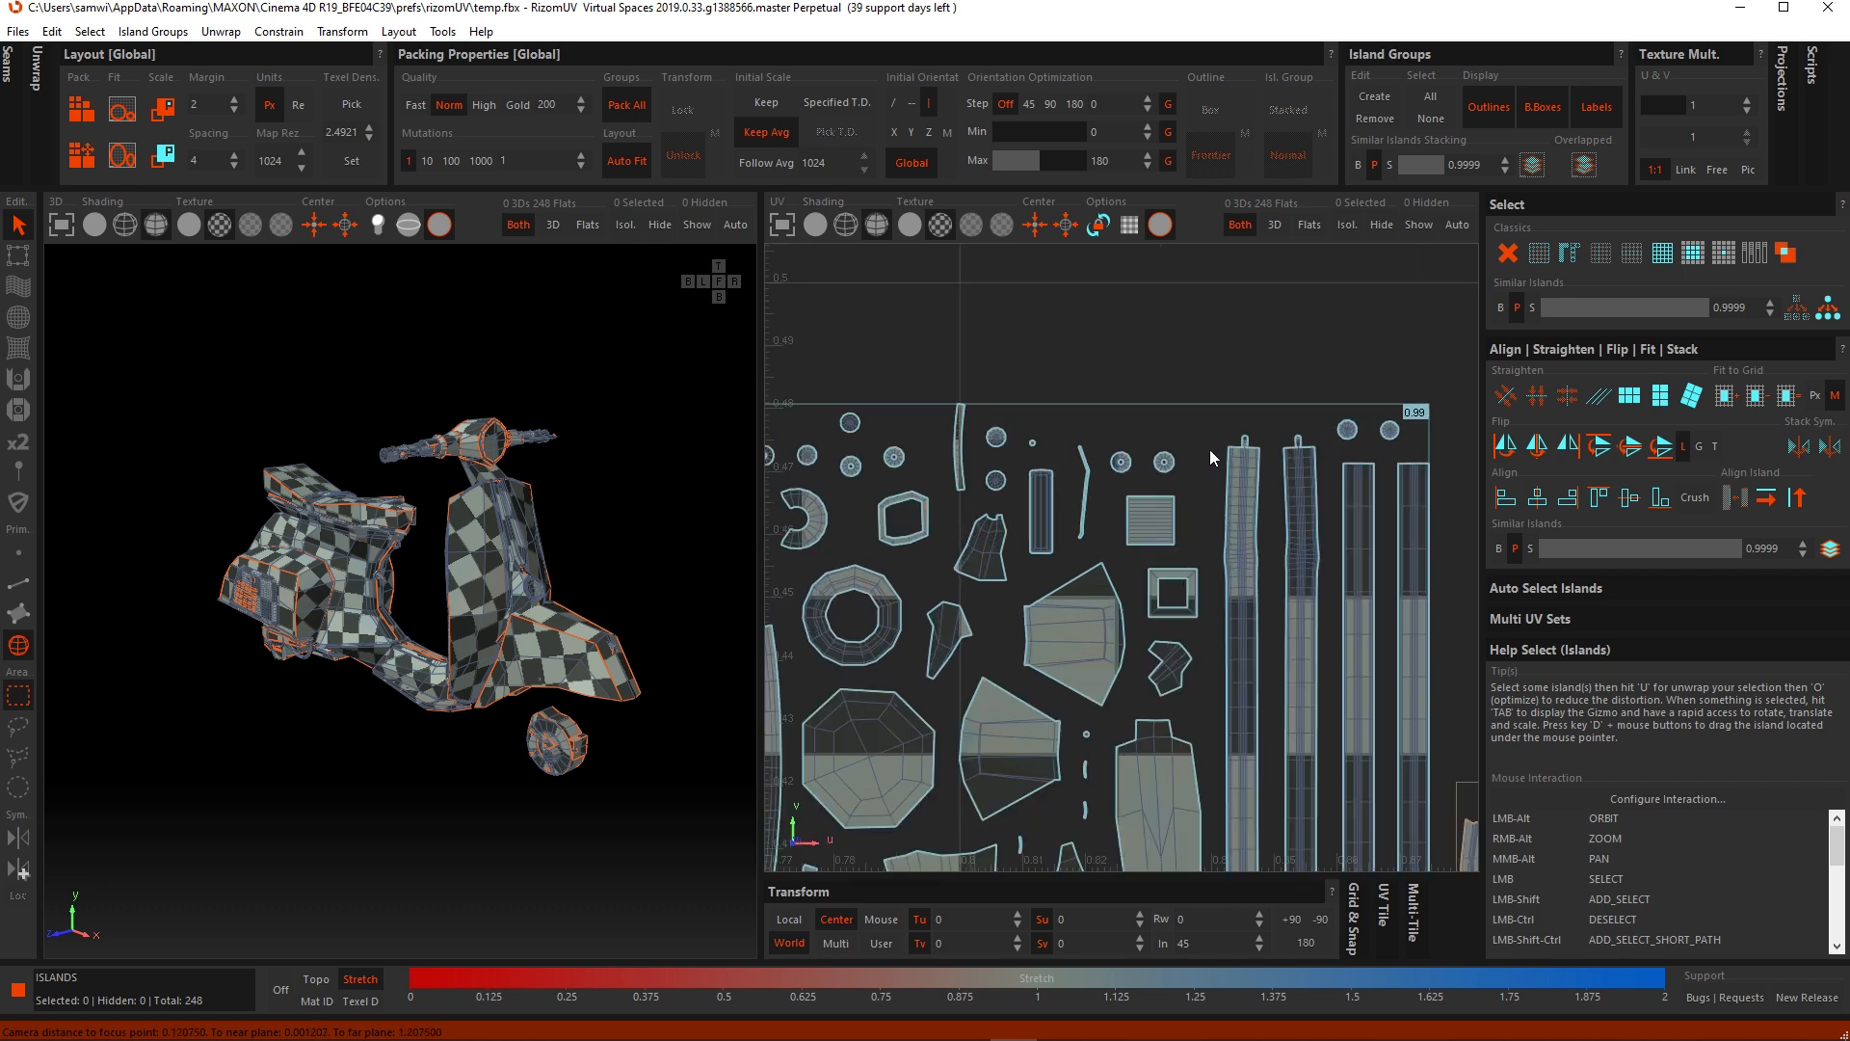
scroll(1213, 477, "up", 7)
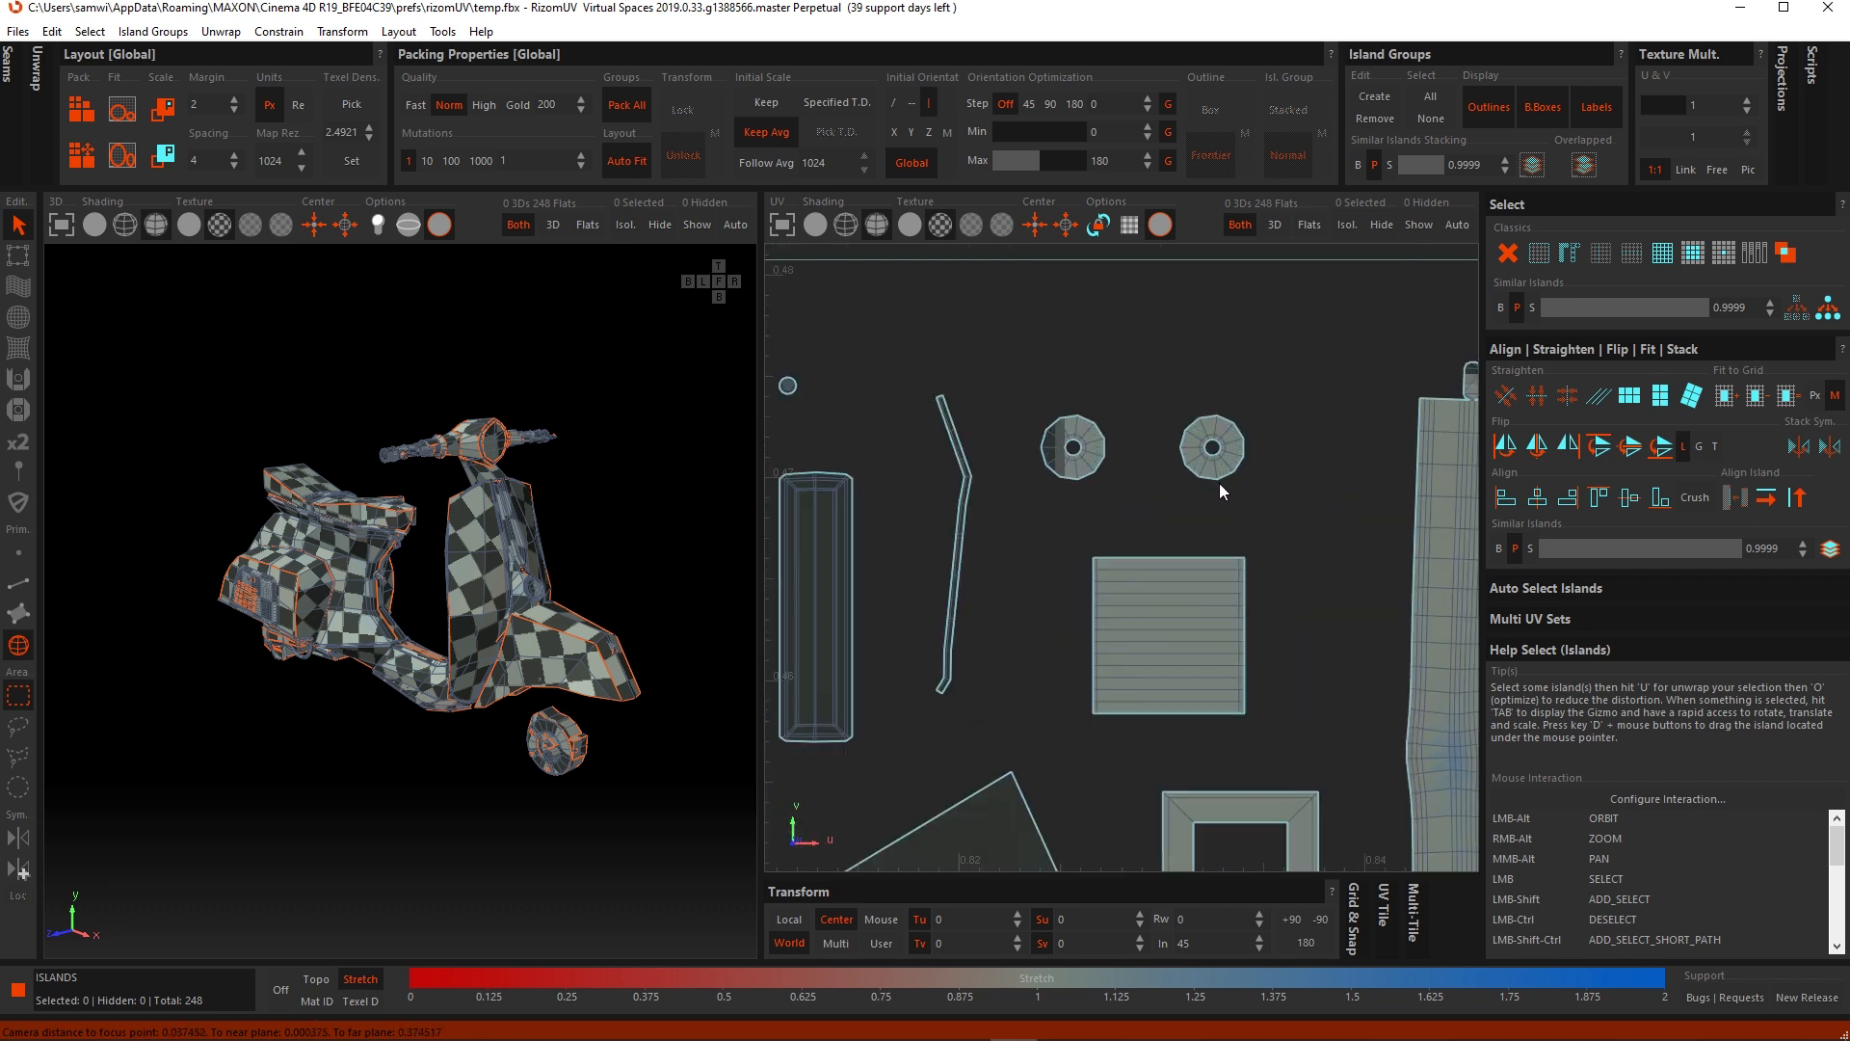
scroll(1224, 465, "down", 3)
Step: Select the two small ring islands beside the long strips, move them up near the group's upper edge, and align their tops
left_click(1220, 461)
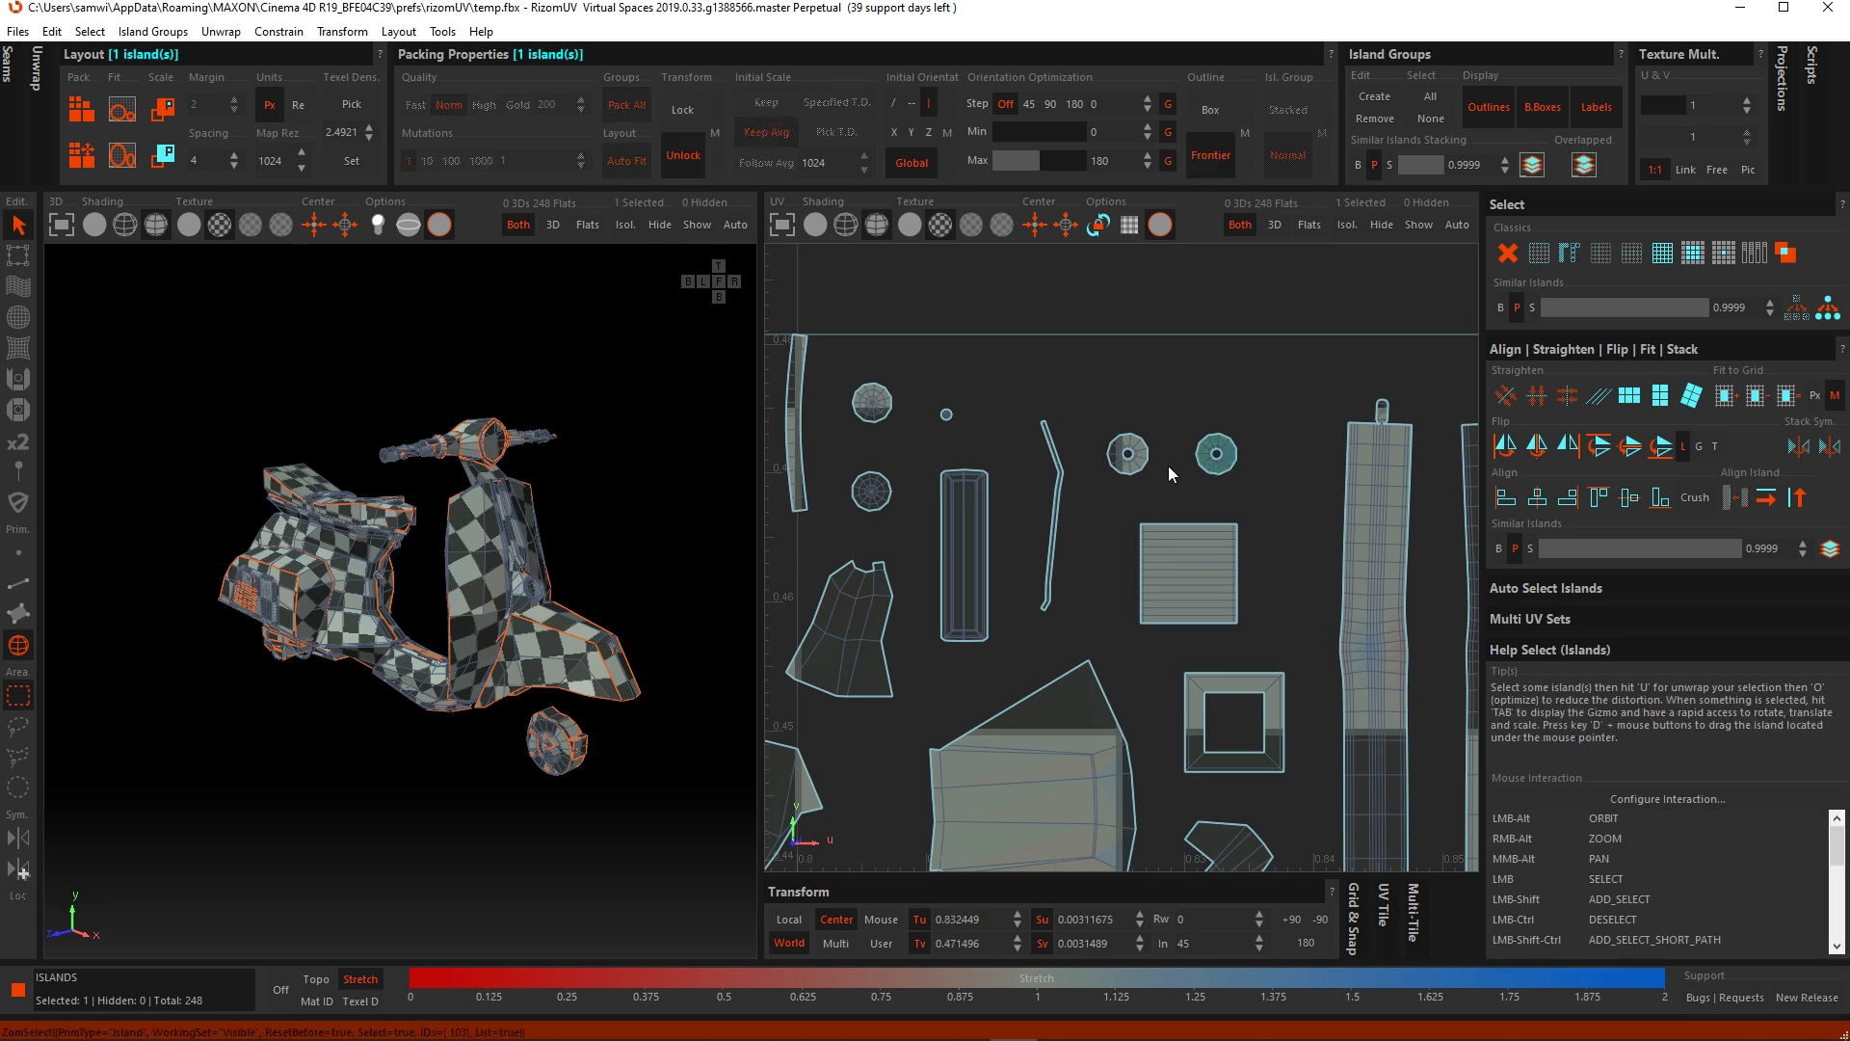
left_click(1139, 470, "shift")
left_click_drag(1259, 449, 1218, 465)
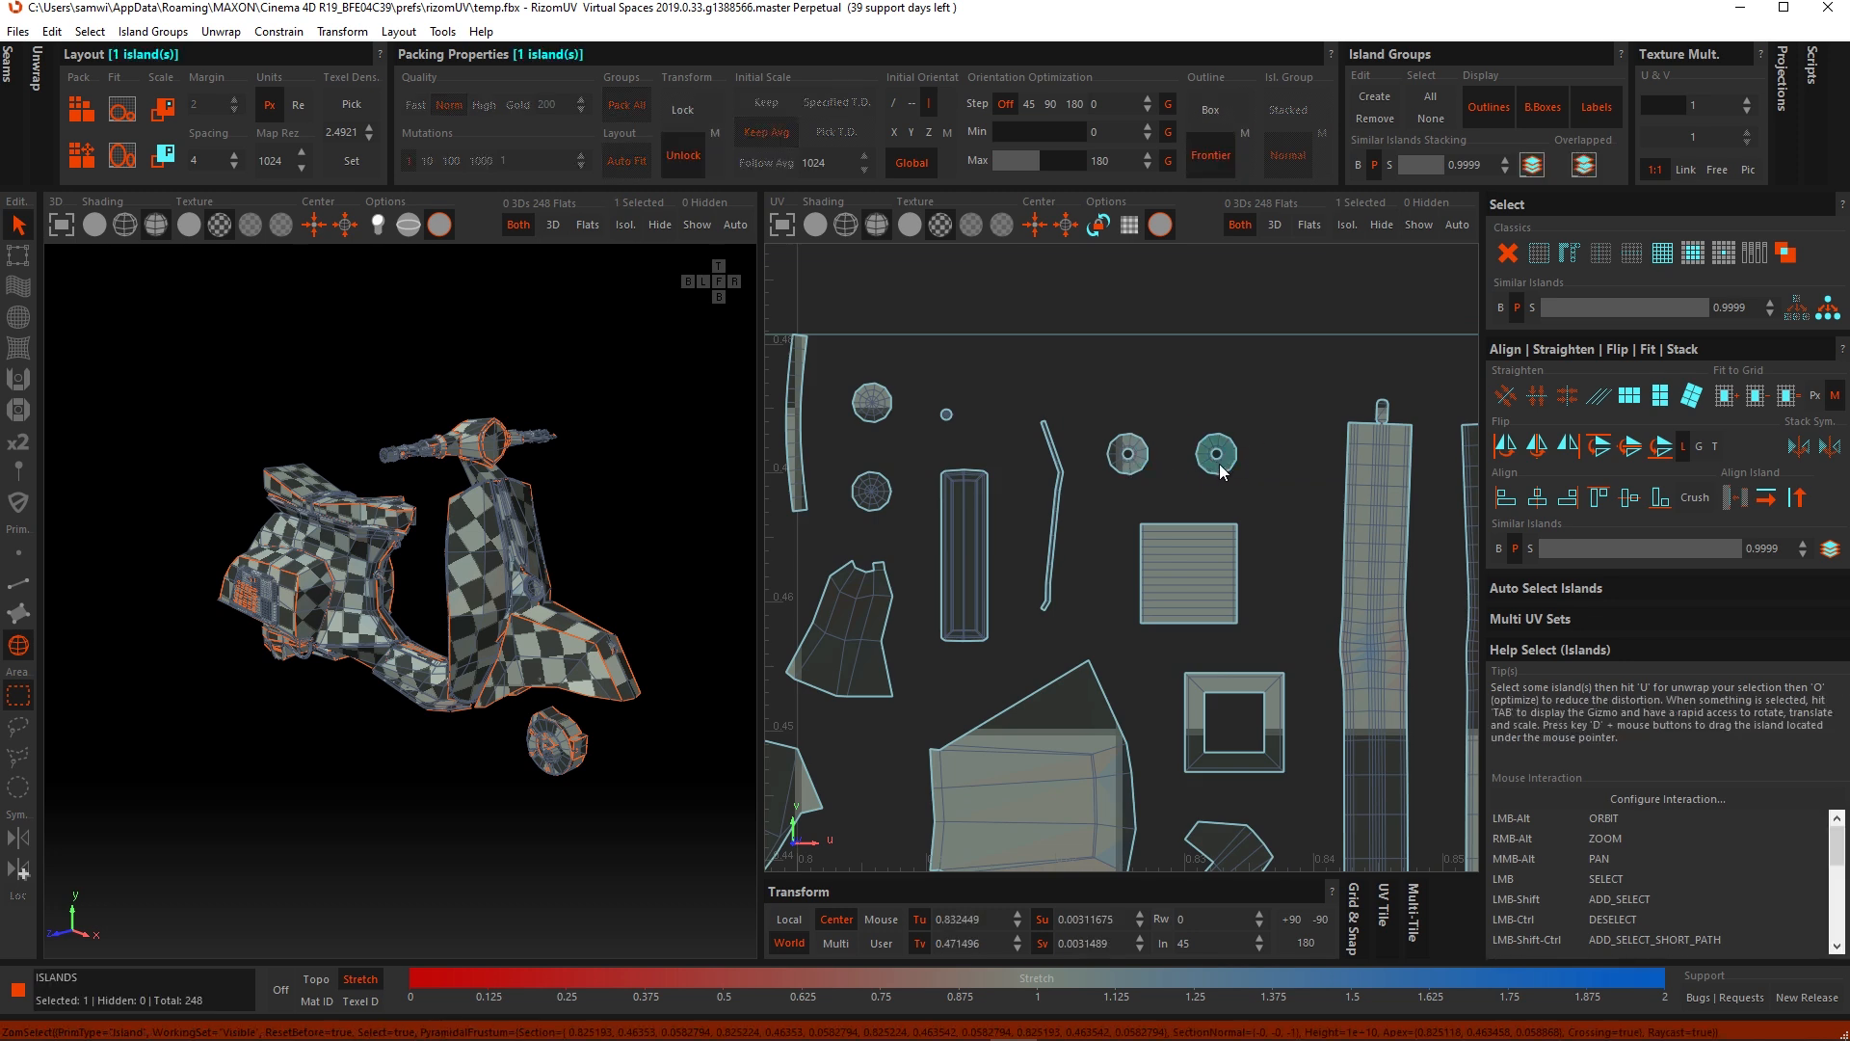
left_click(1145, 464, "shift")
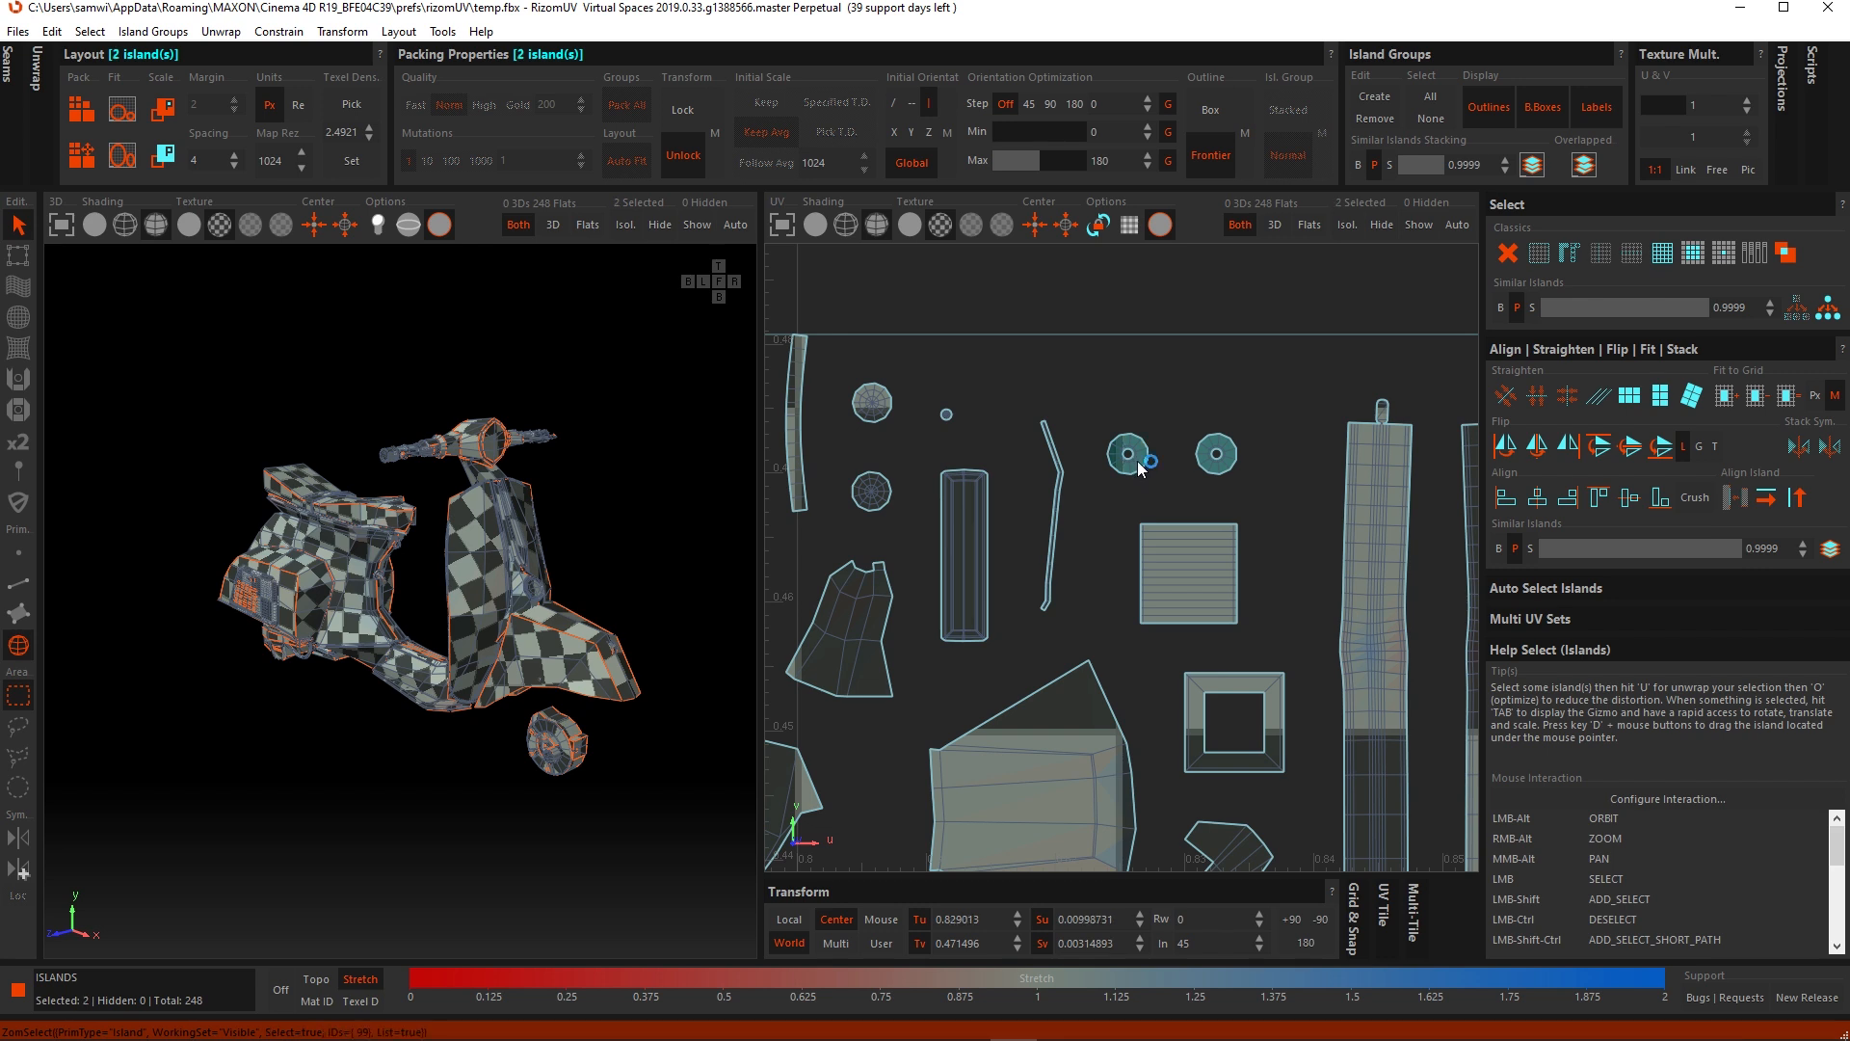
left_click_drag(1147, 460, 1211, 398)
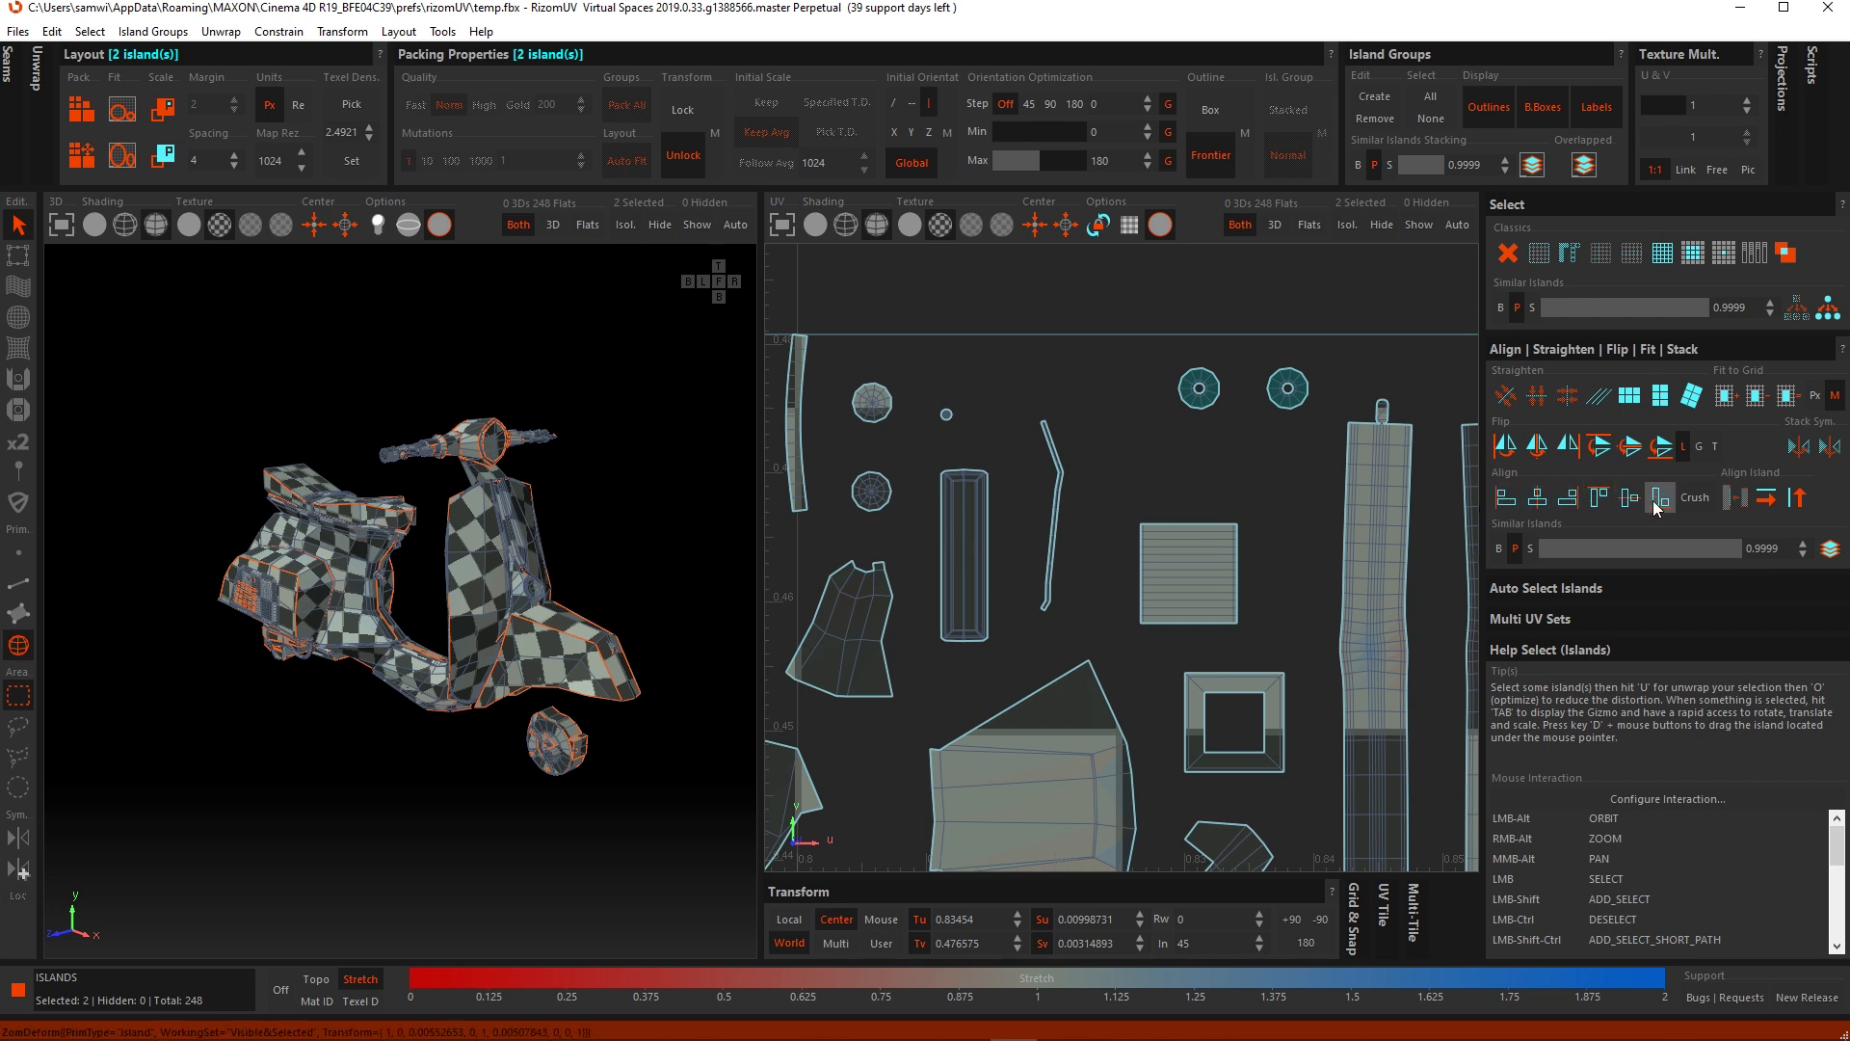
left_click(1601, 501)
Step: Gather six more small round islands beside and below the two ring islands, moving a pair and then a set of four
scroll(1022, 478, "down", 2)
left_click(917, 495)
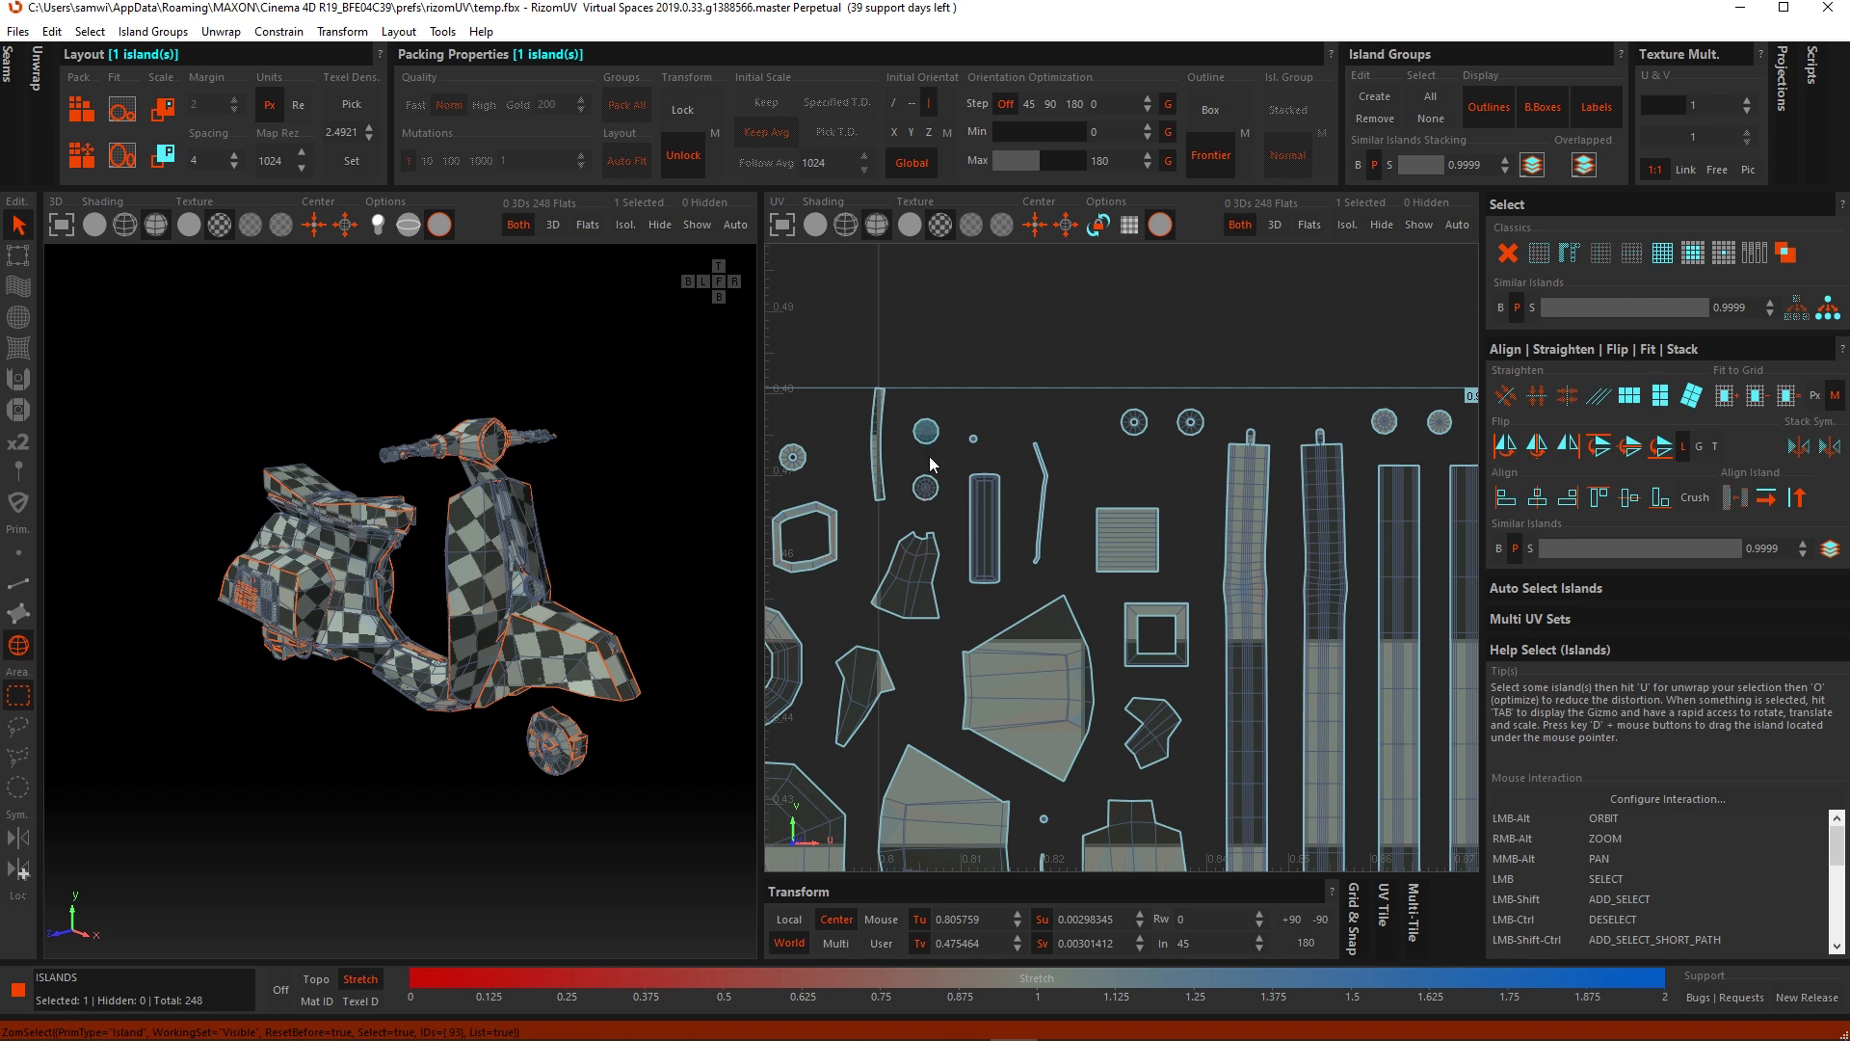
left_click(927, 487, "shift")
left_click_drag(933, 436, 1096, 429)
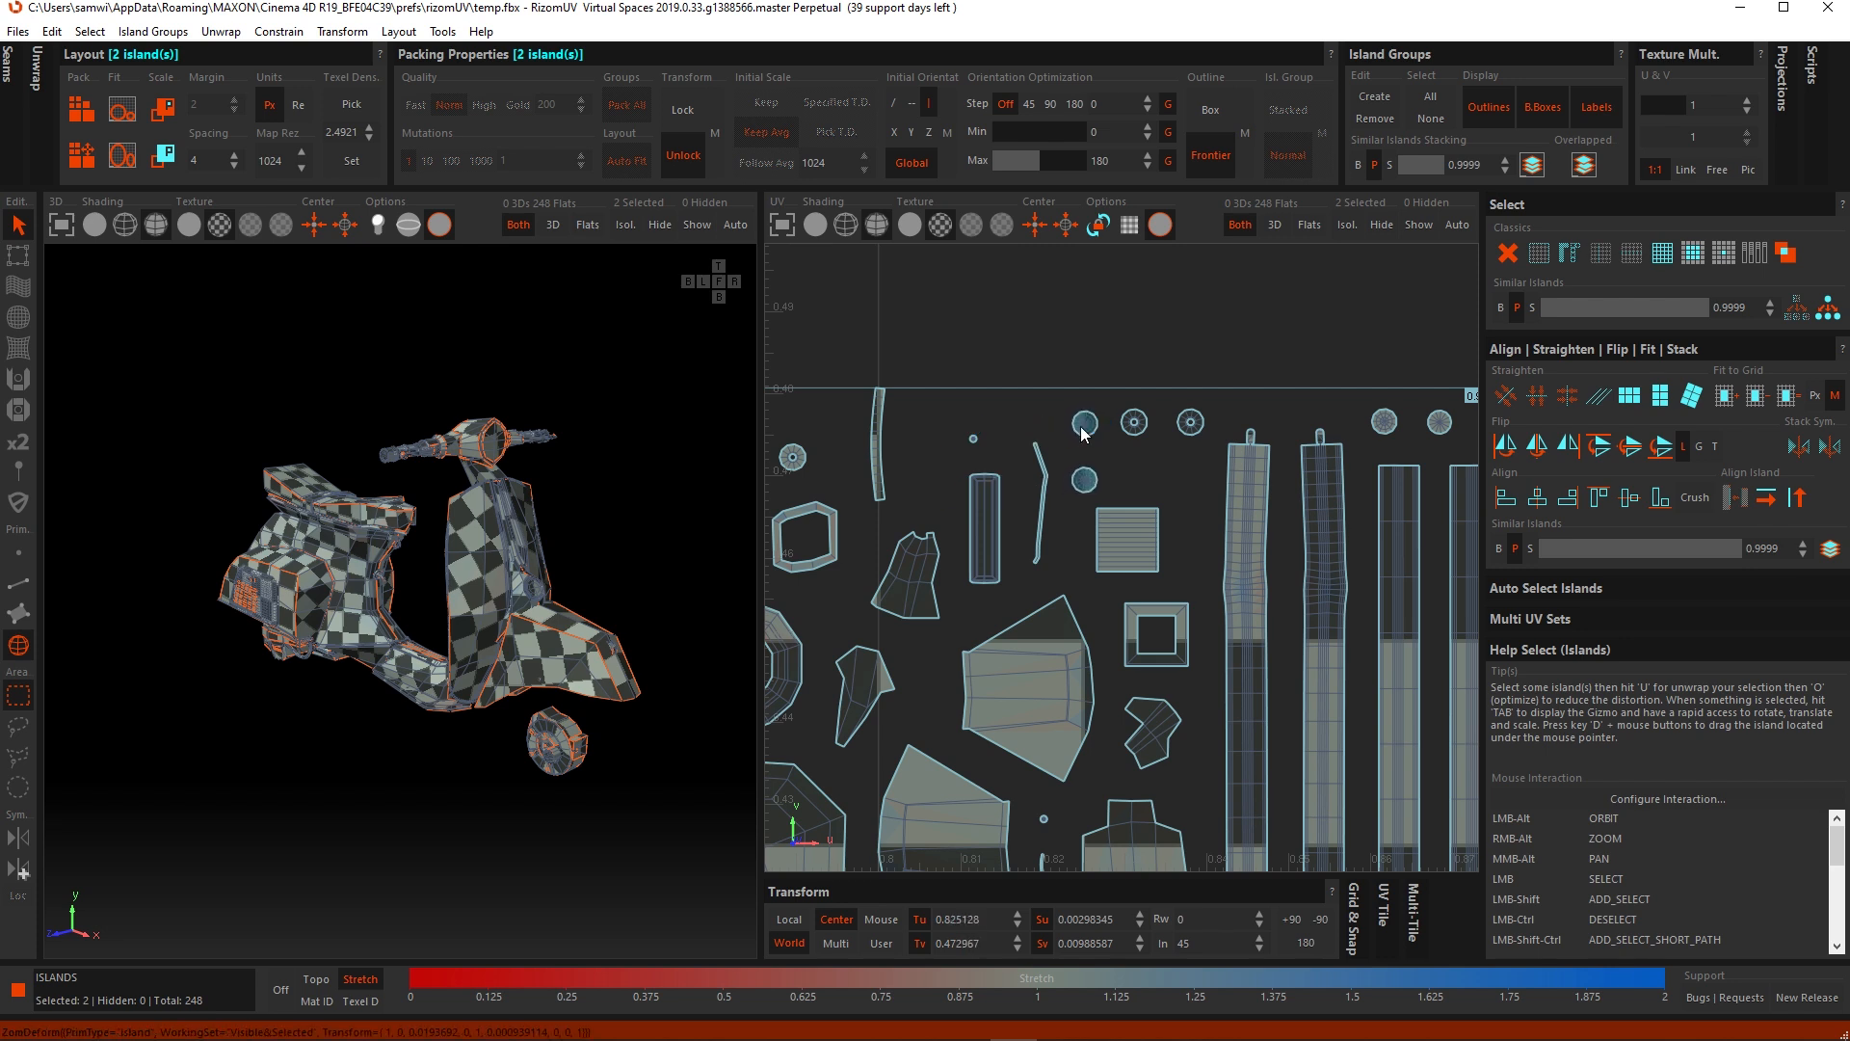
scroll(976, 501, "down", 2)
middle_click_drag(808, 515, 906, 522, "alt")
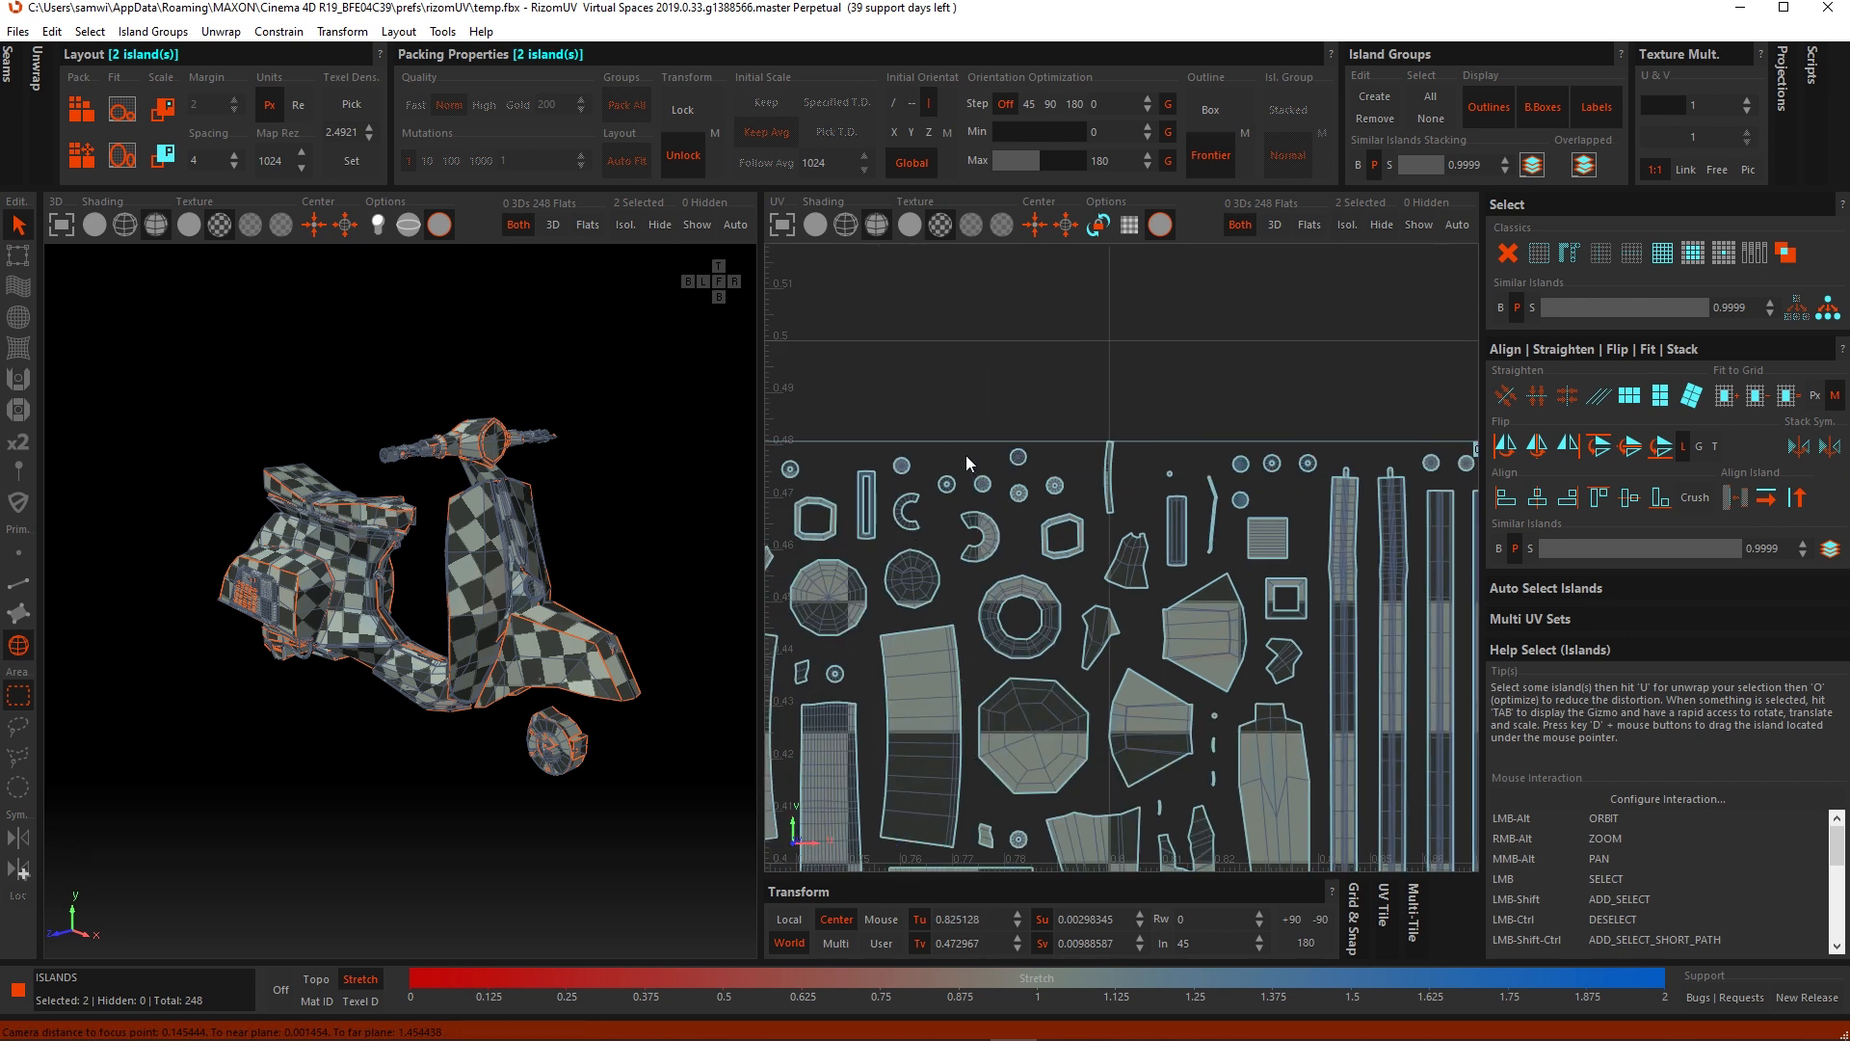
left_click_drag(1072, 495, 1282, 489)
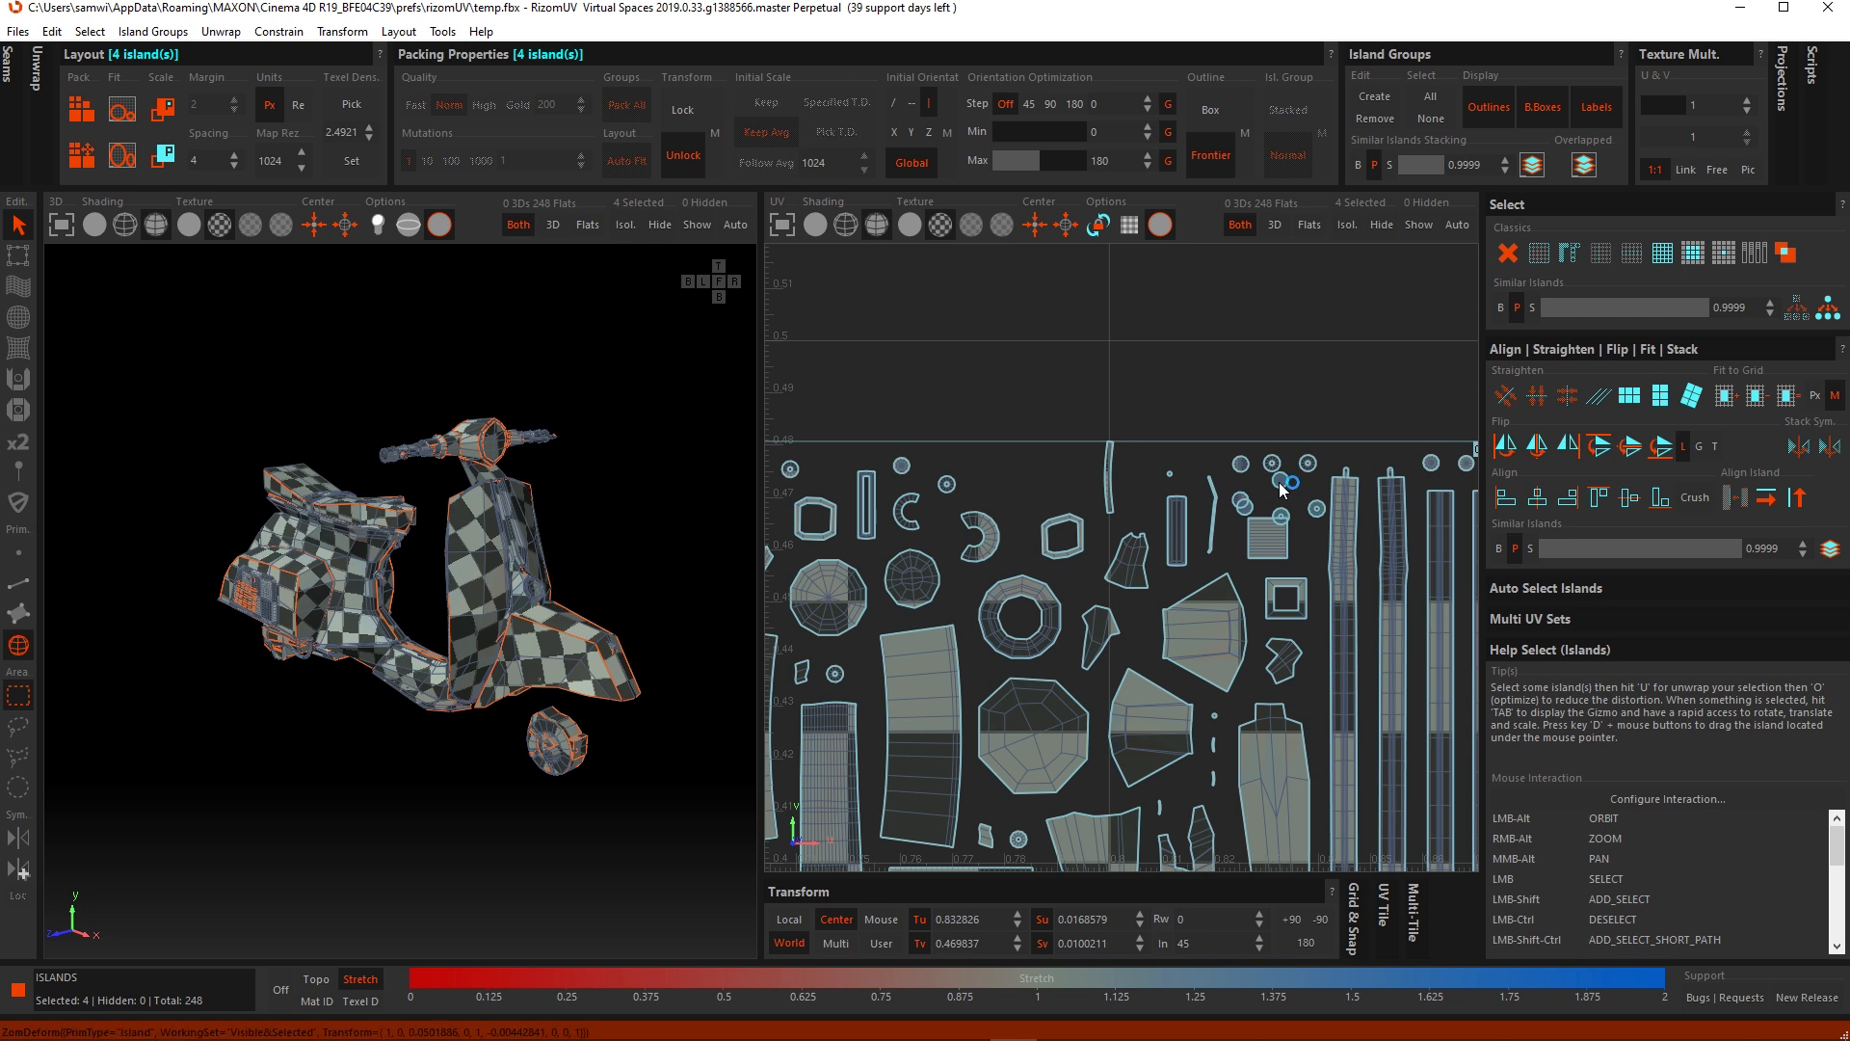
Step: Move the striped square island down over the square frame island to free the space beneath the round islands
scroll(1348, 576, "up", 3)
middle_click_drag(1270, 518, 1219, 526, "alt")
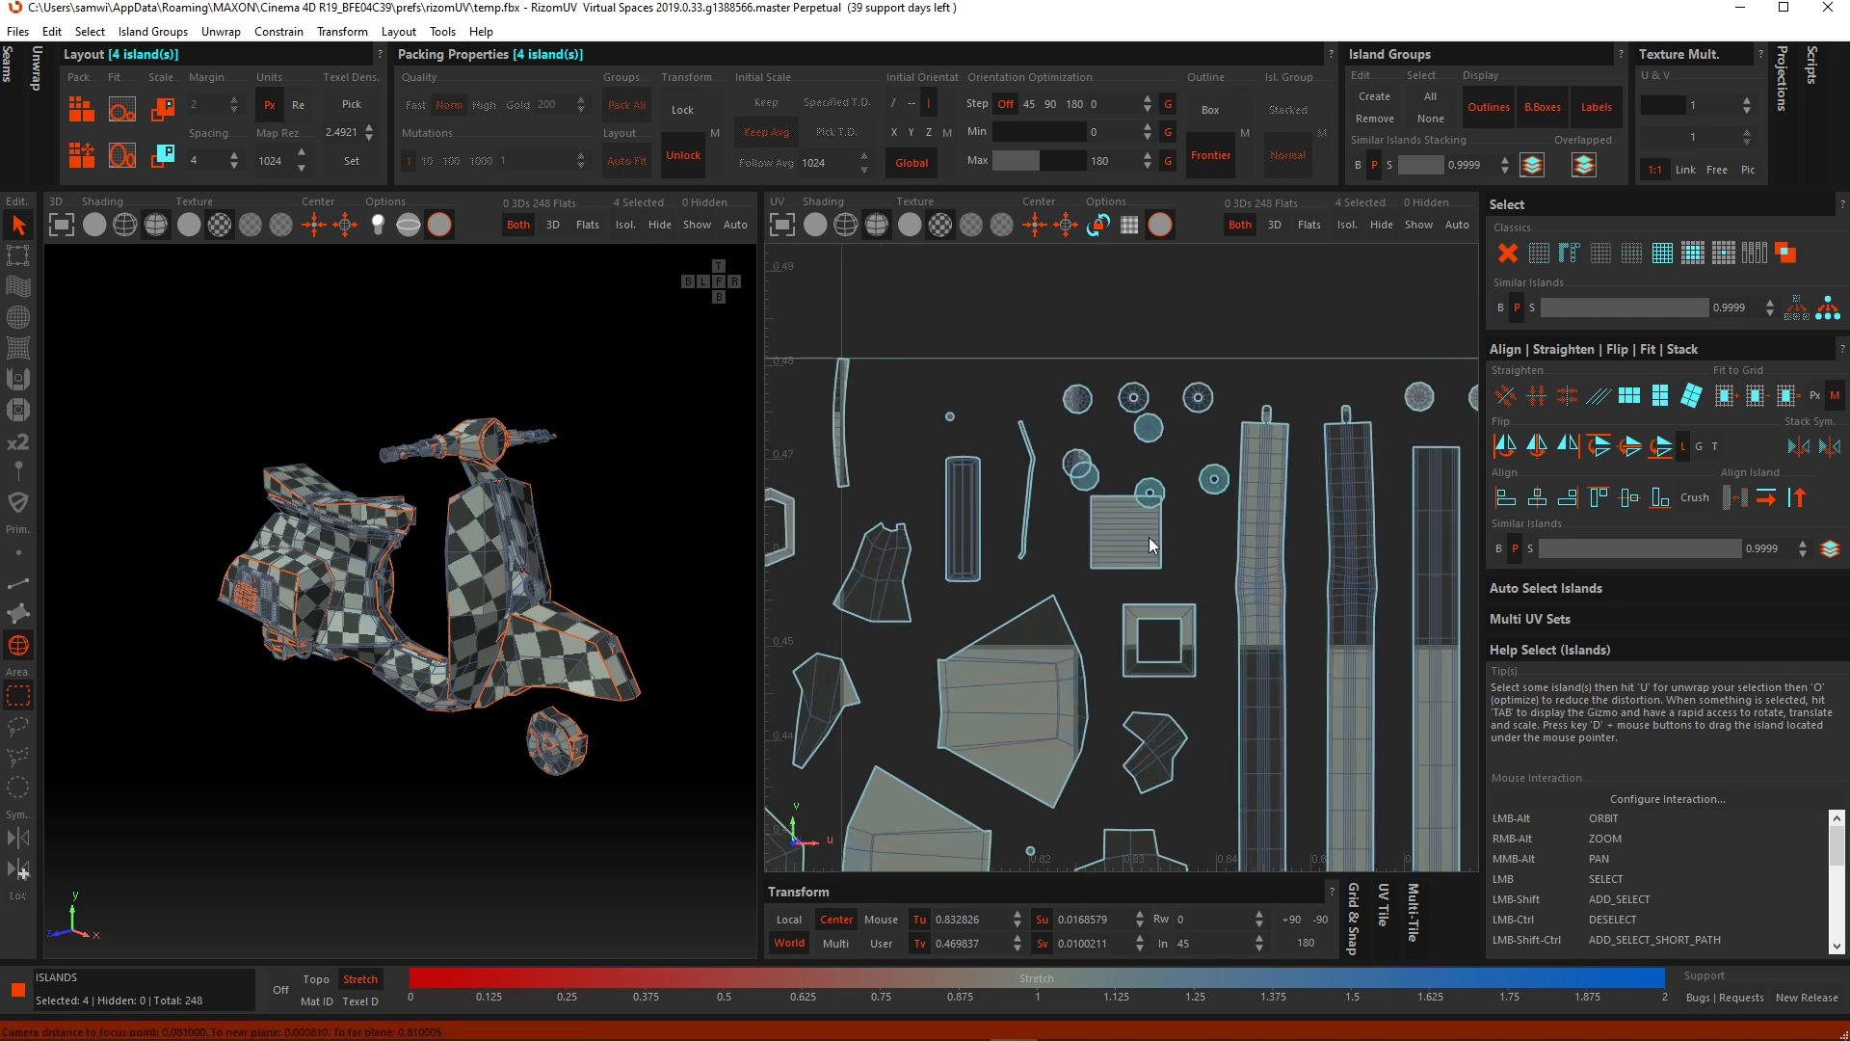
left_click_drag(1147, 536, 1120, 652)
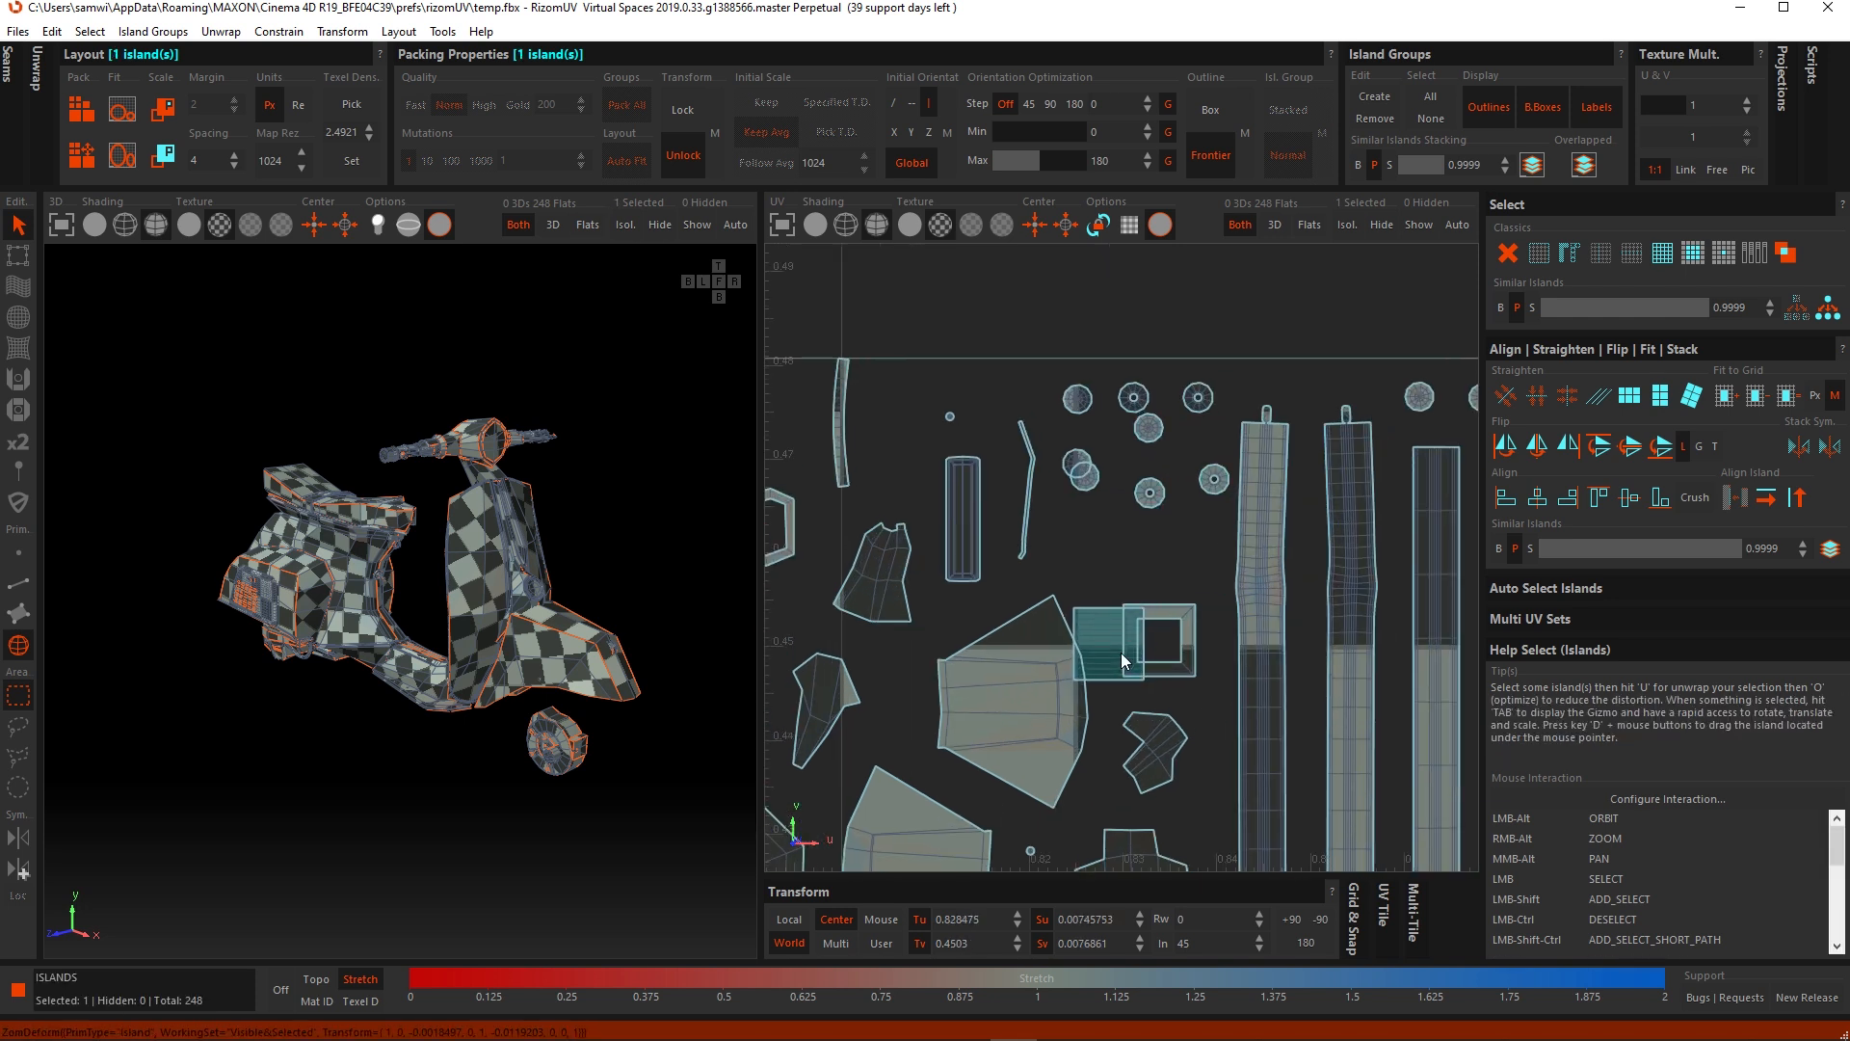
Step: Arrange the gathered round islands one by one into a loose grid of three columns and three rows
left_click(1150, 432)
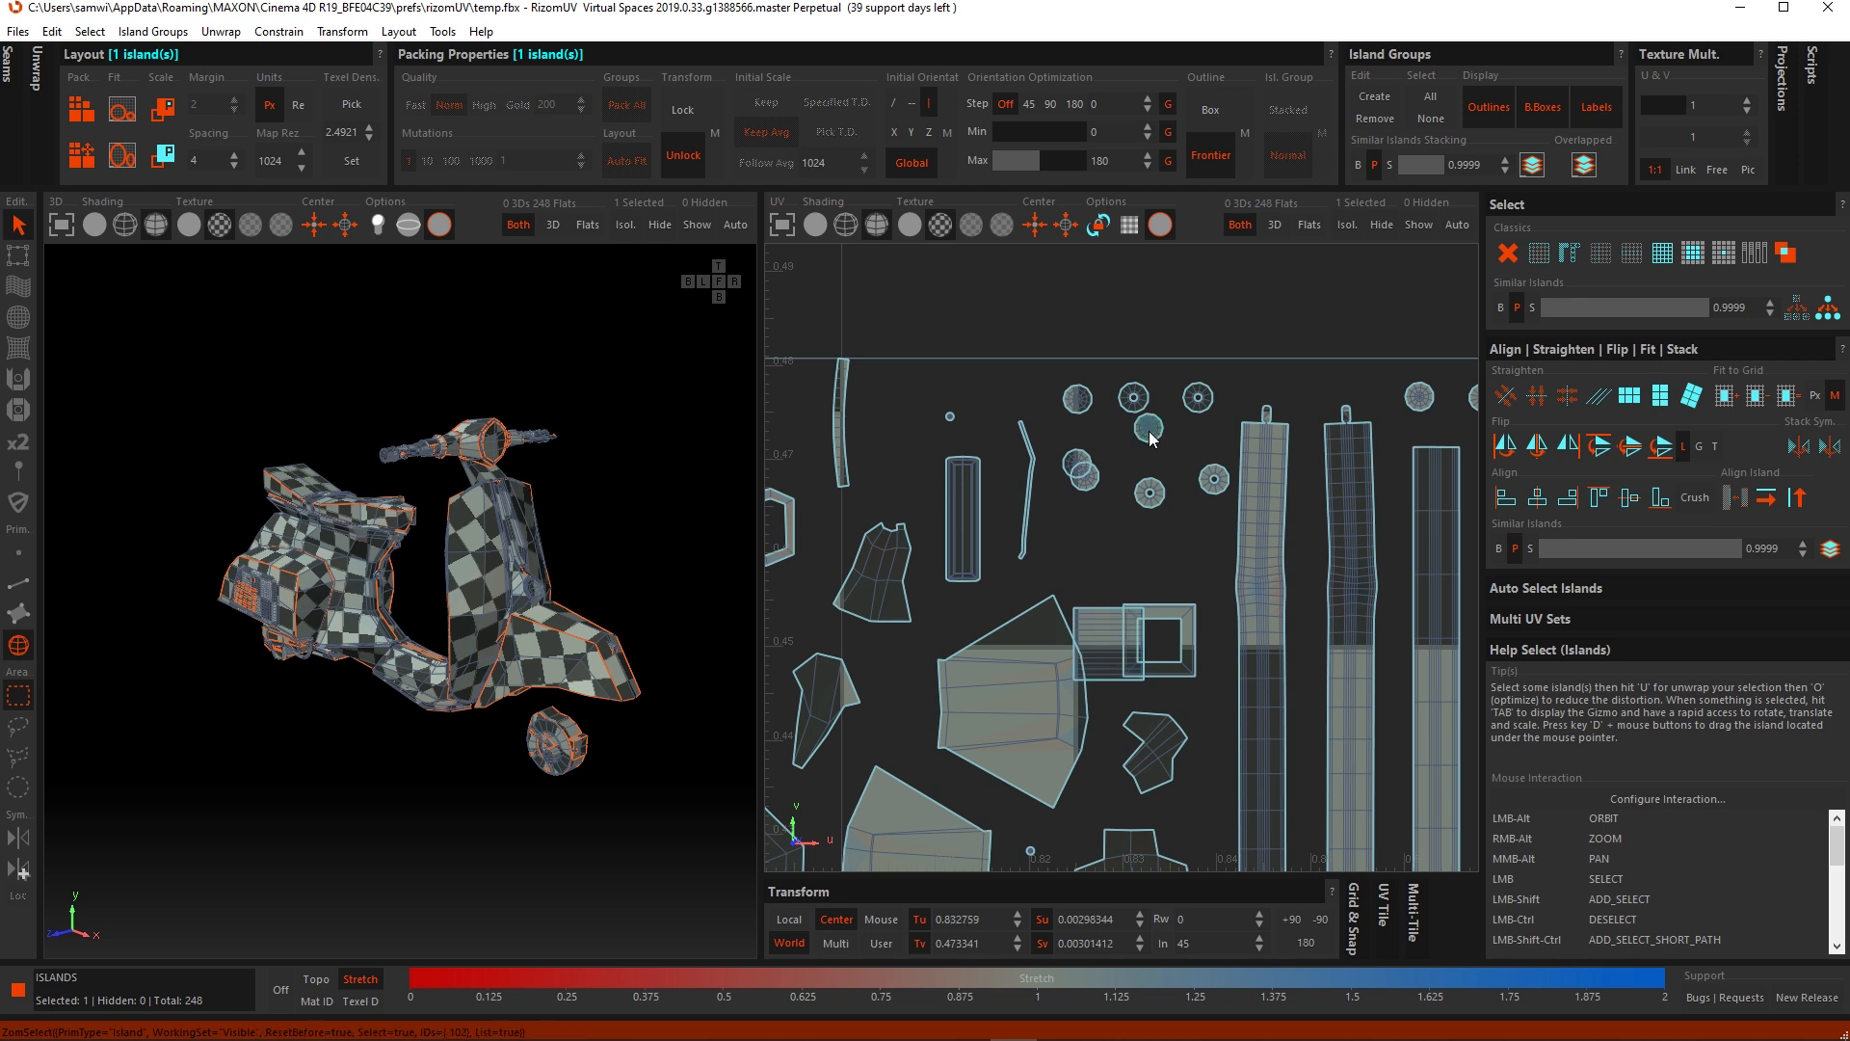
left_click_drag(1150, 433, 1201, 452)
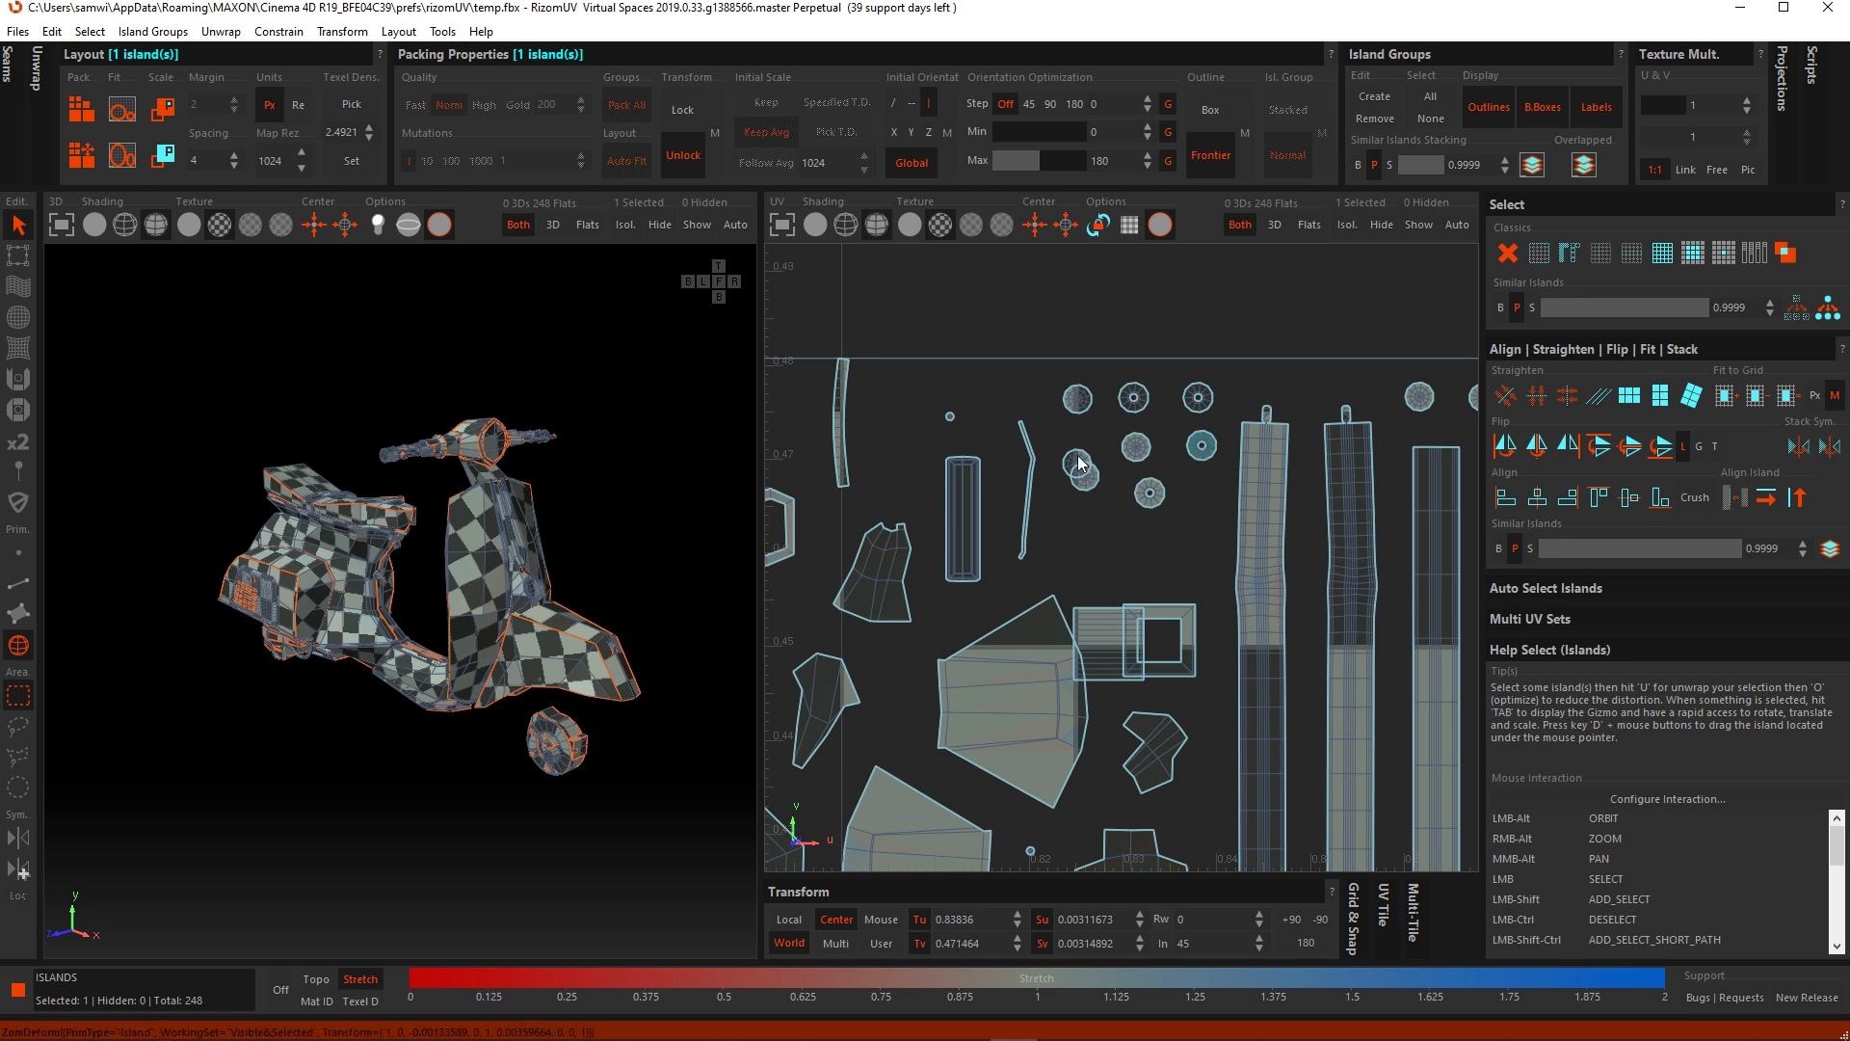
left_click_drag(1081, 464, 1223, 501)
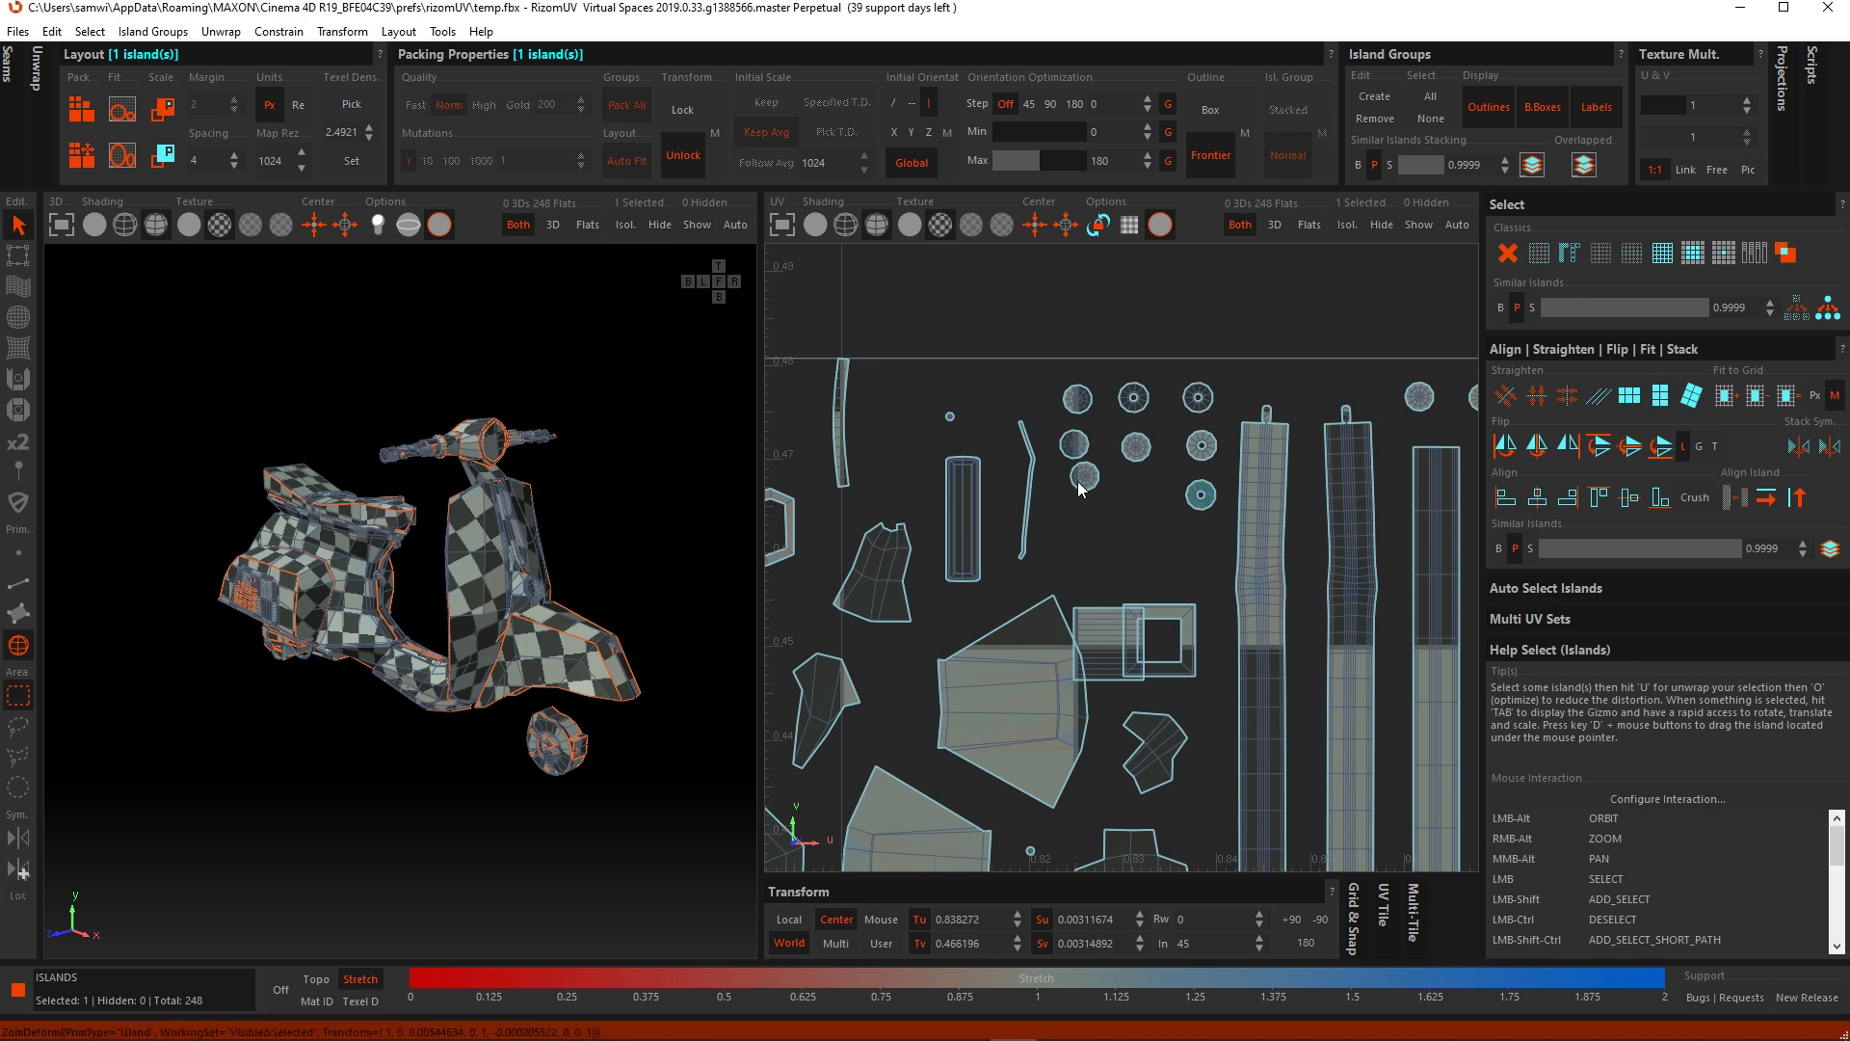
left_click_drag(1080, 489, 1137, 496)
middle_click_drag(1055, 474, 1093, 476, "alt")
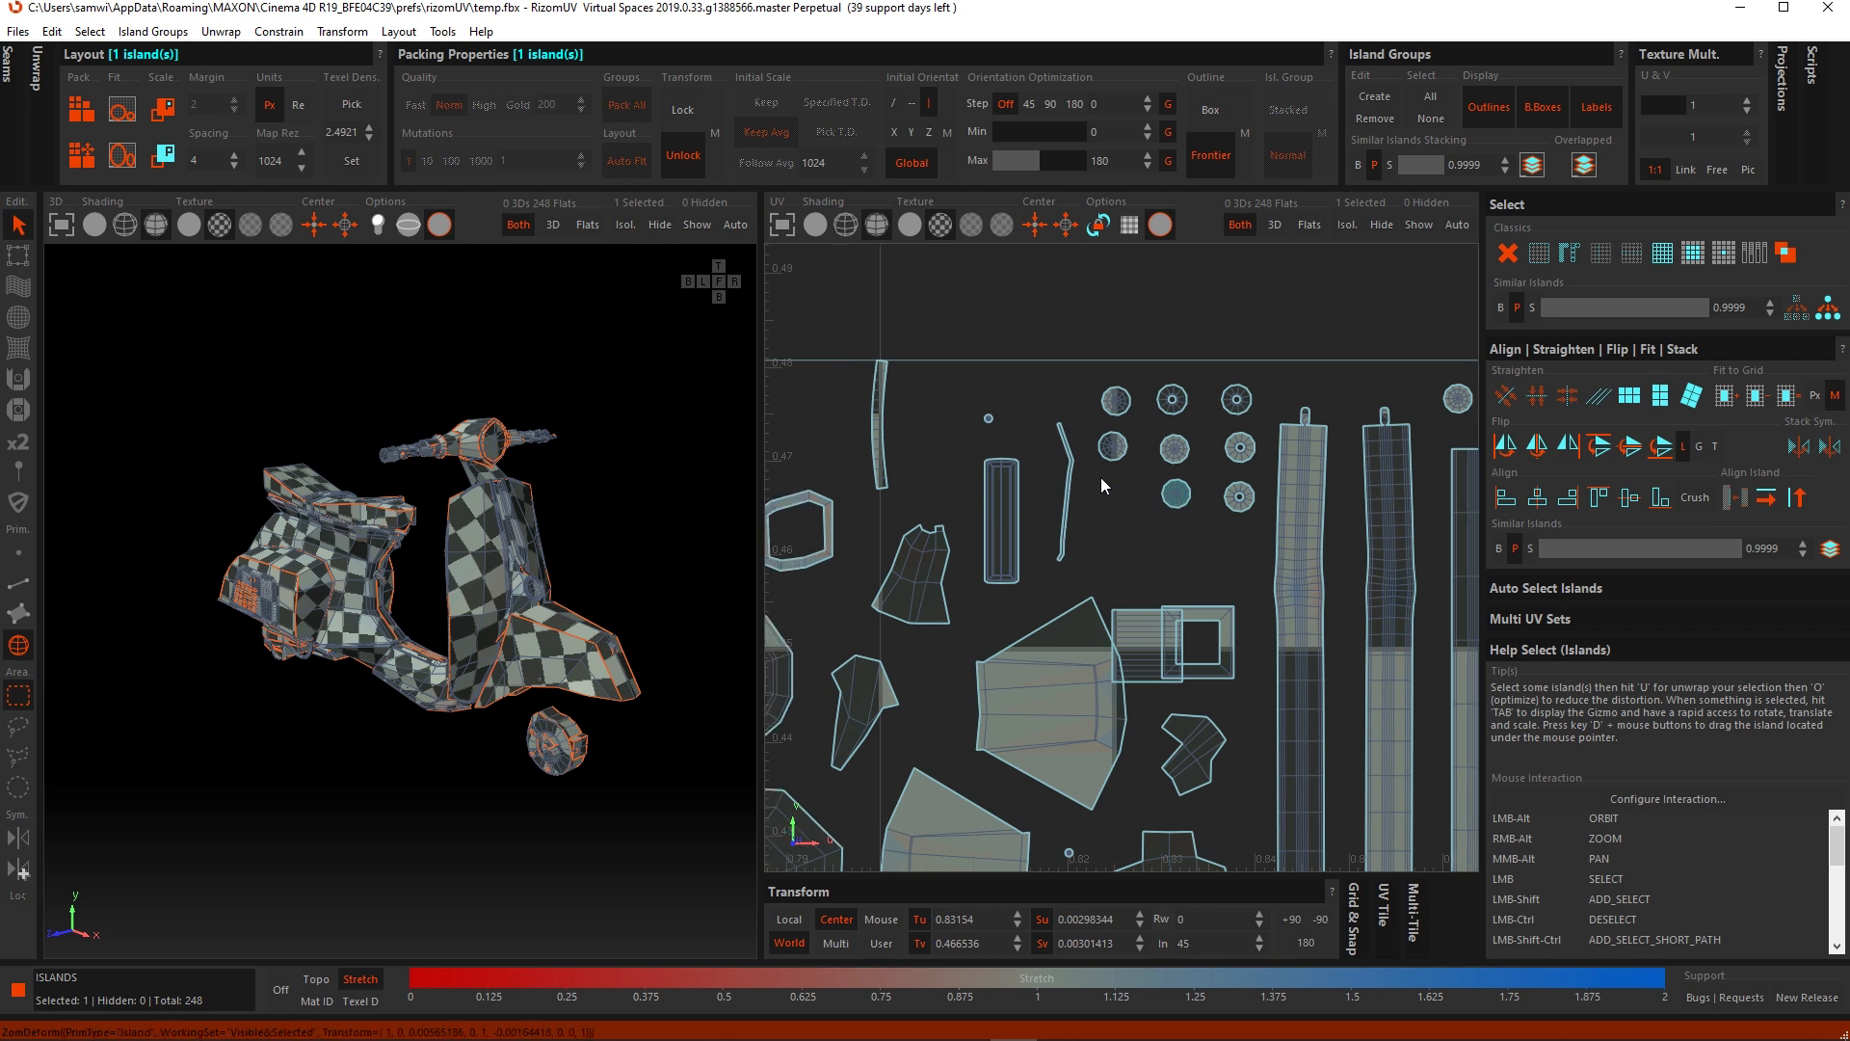
Step: Align each of the three columns of round islands along its right edge
middle_click_drag(1224, 466, 1174, 452, "alt")
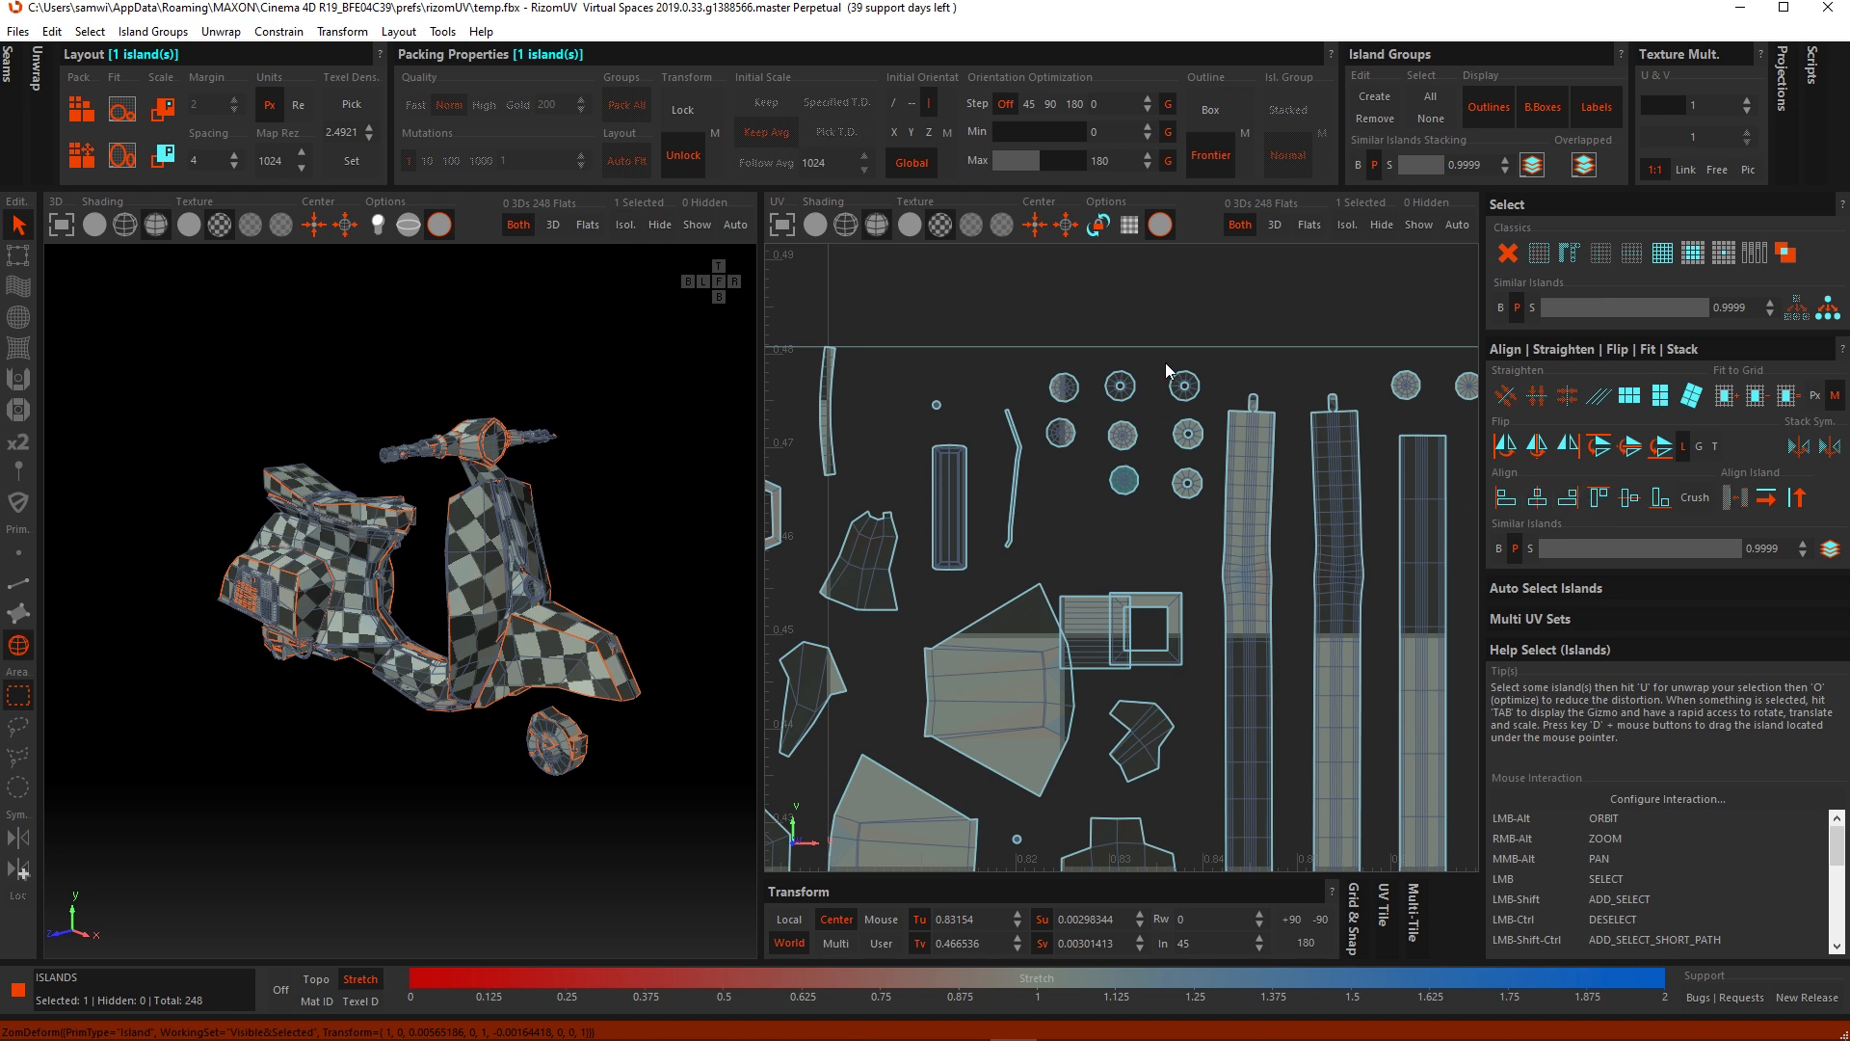
left_click_drag(1166, 364, 1211, 517)
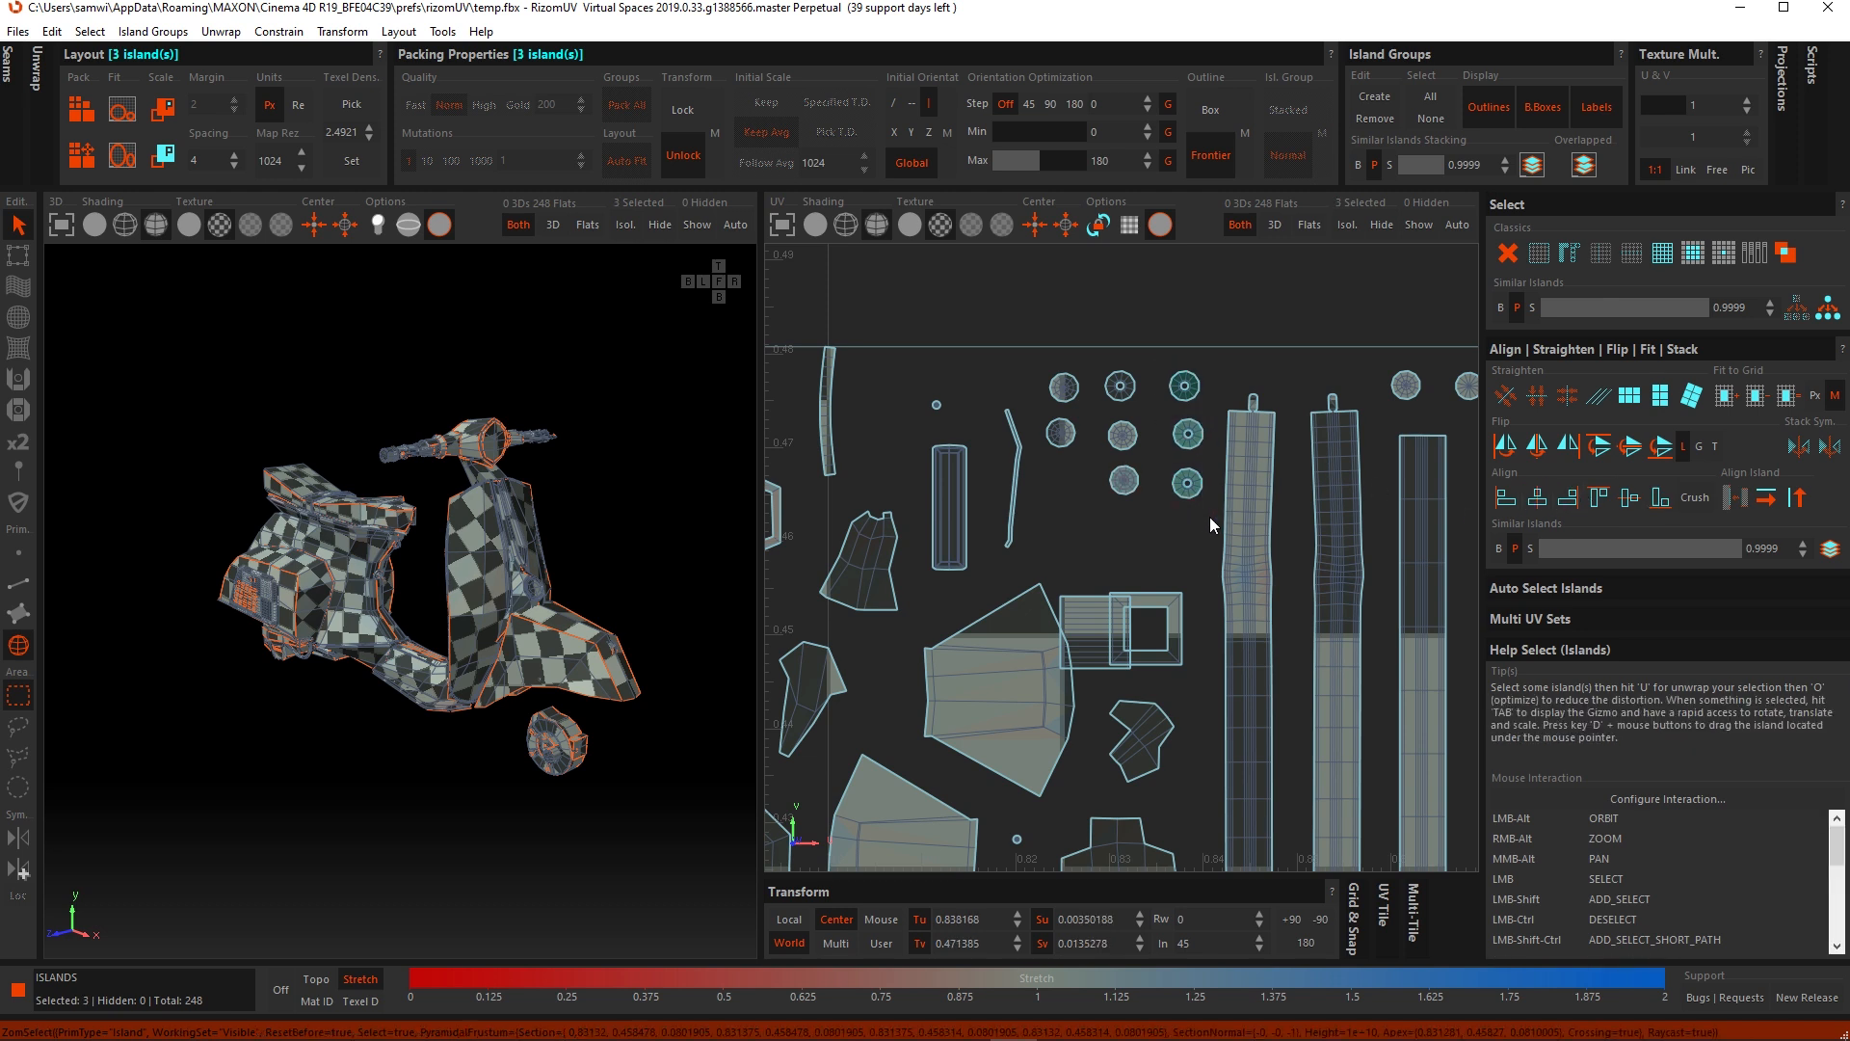
left_click(1569, 503)
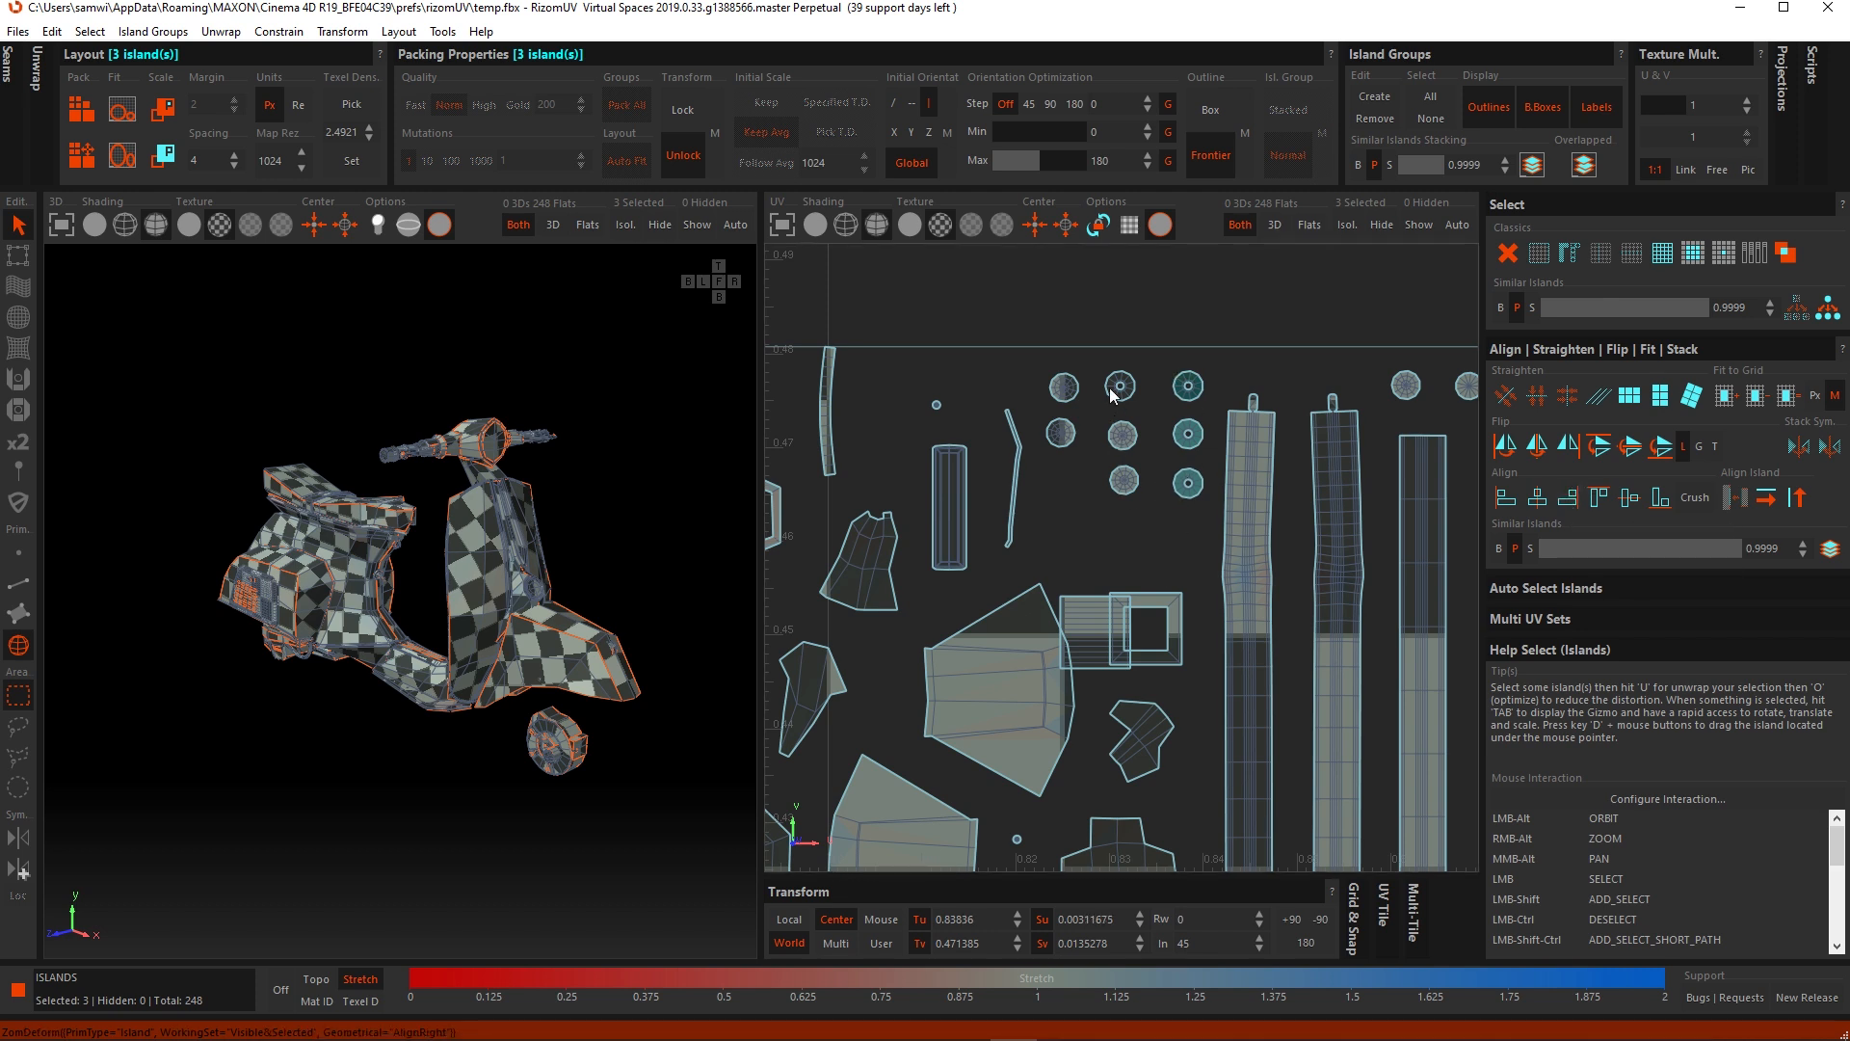
left_click_drag(1098, 381, 1149, 515)
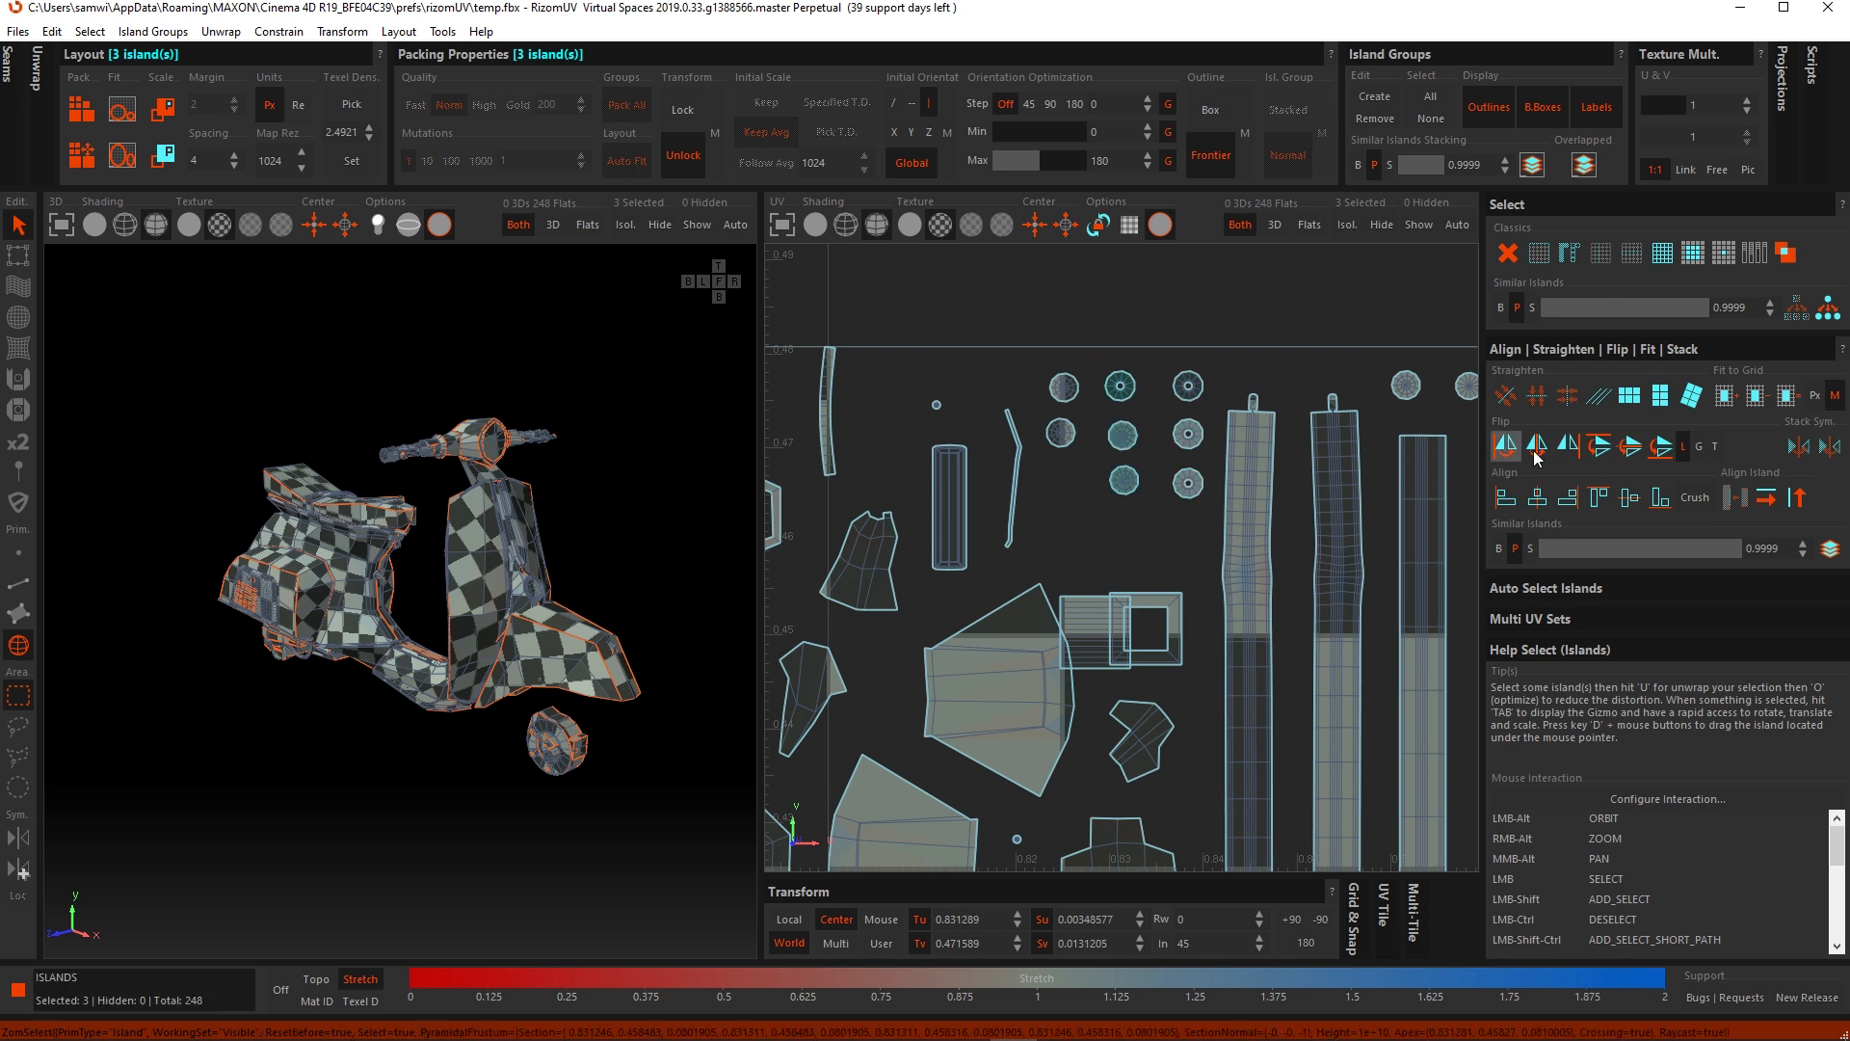
left_click(1569, 501)
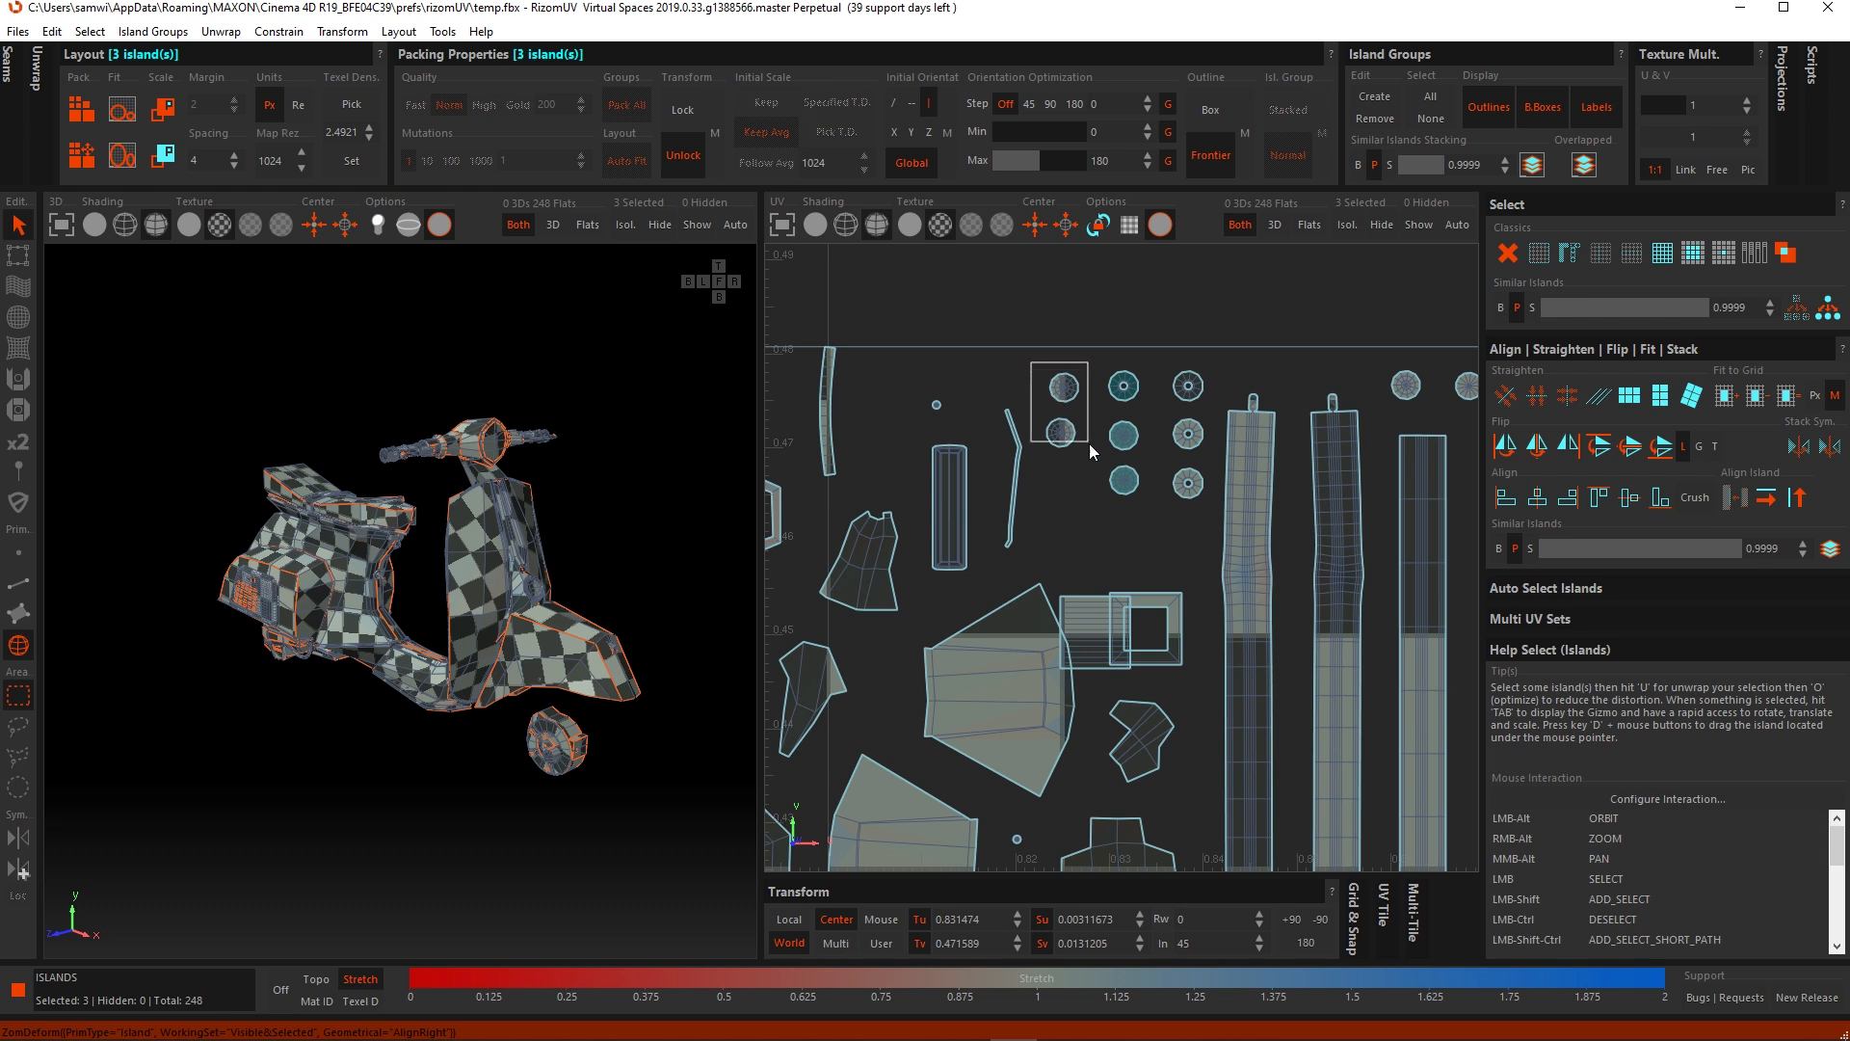
left_click_drag(1089, 444, 1085, 453)
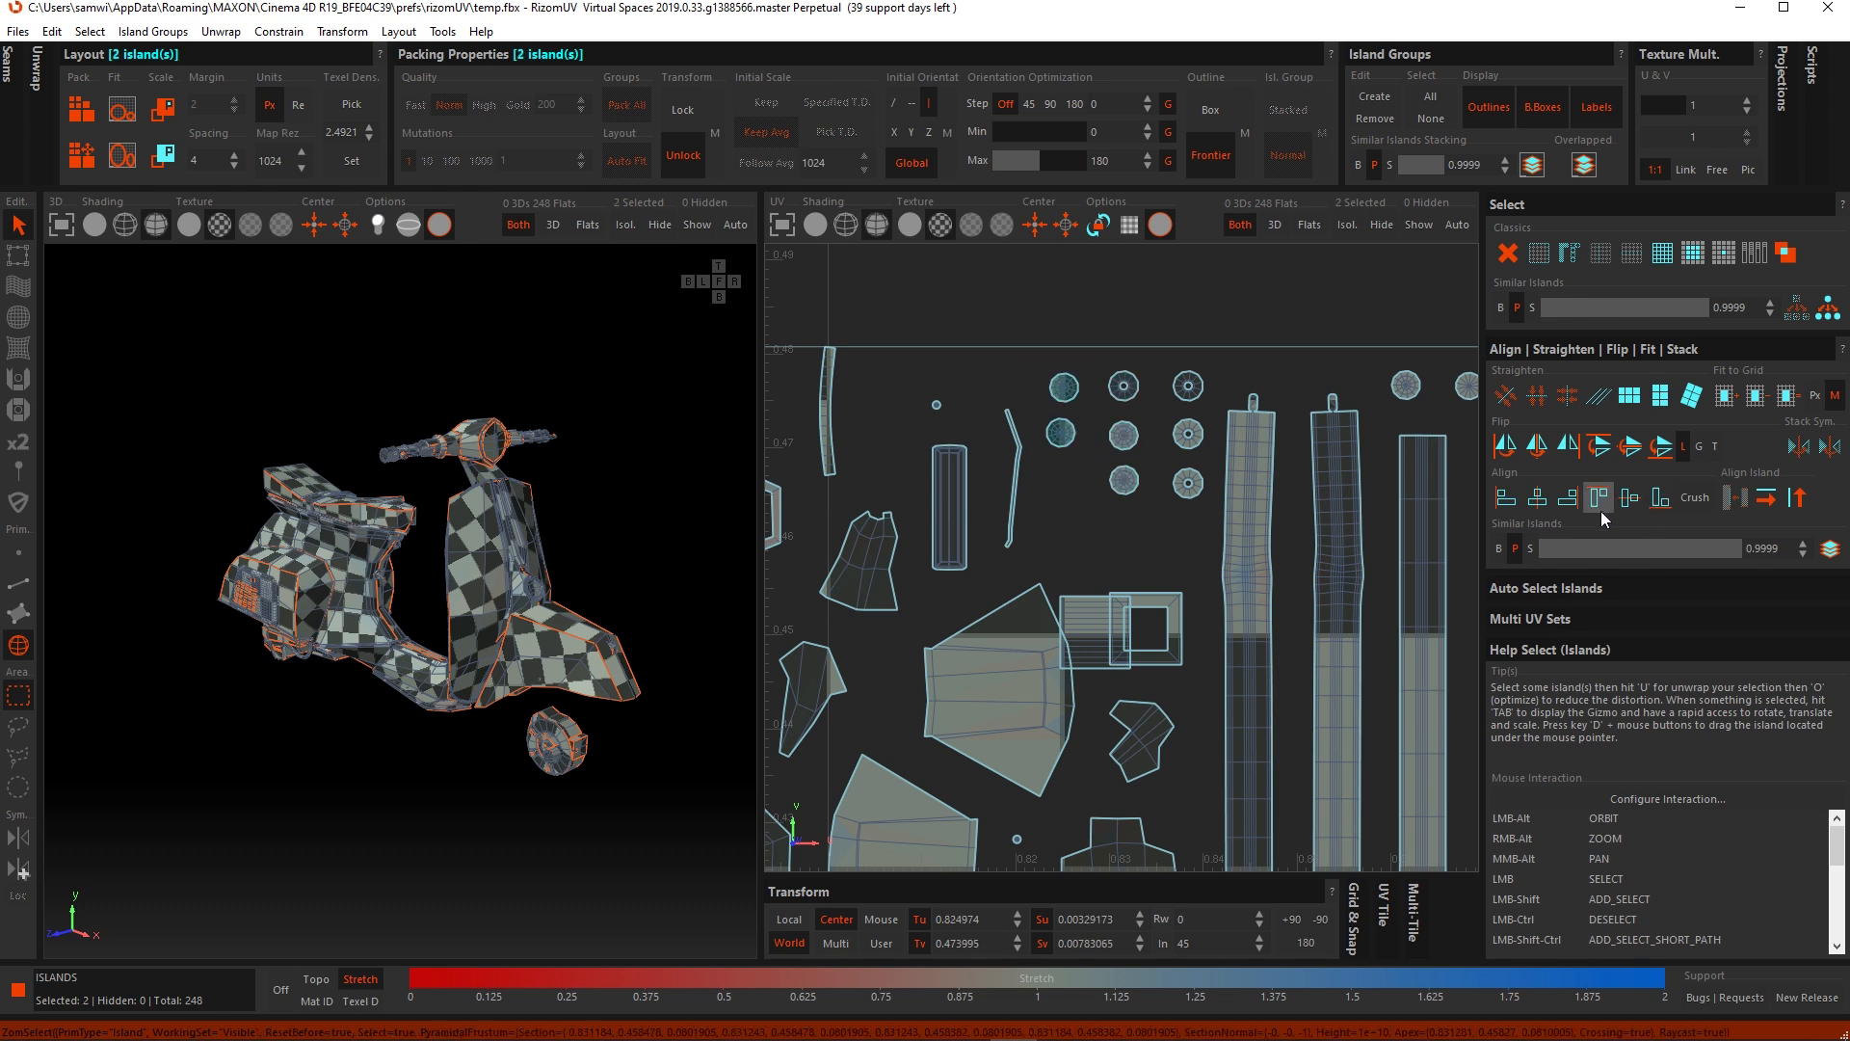
left_click(1570, 501)
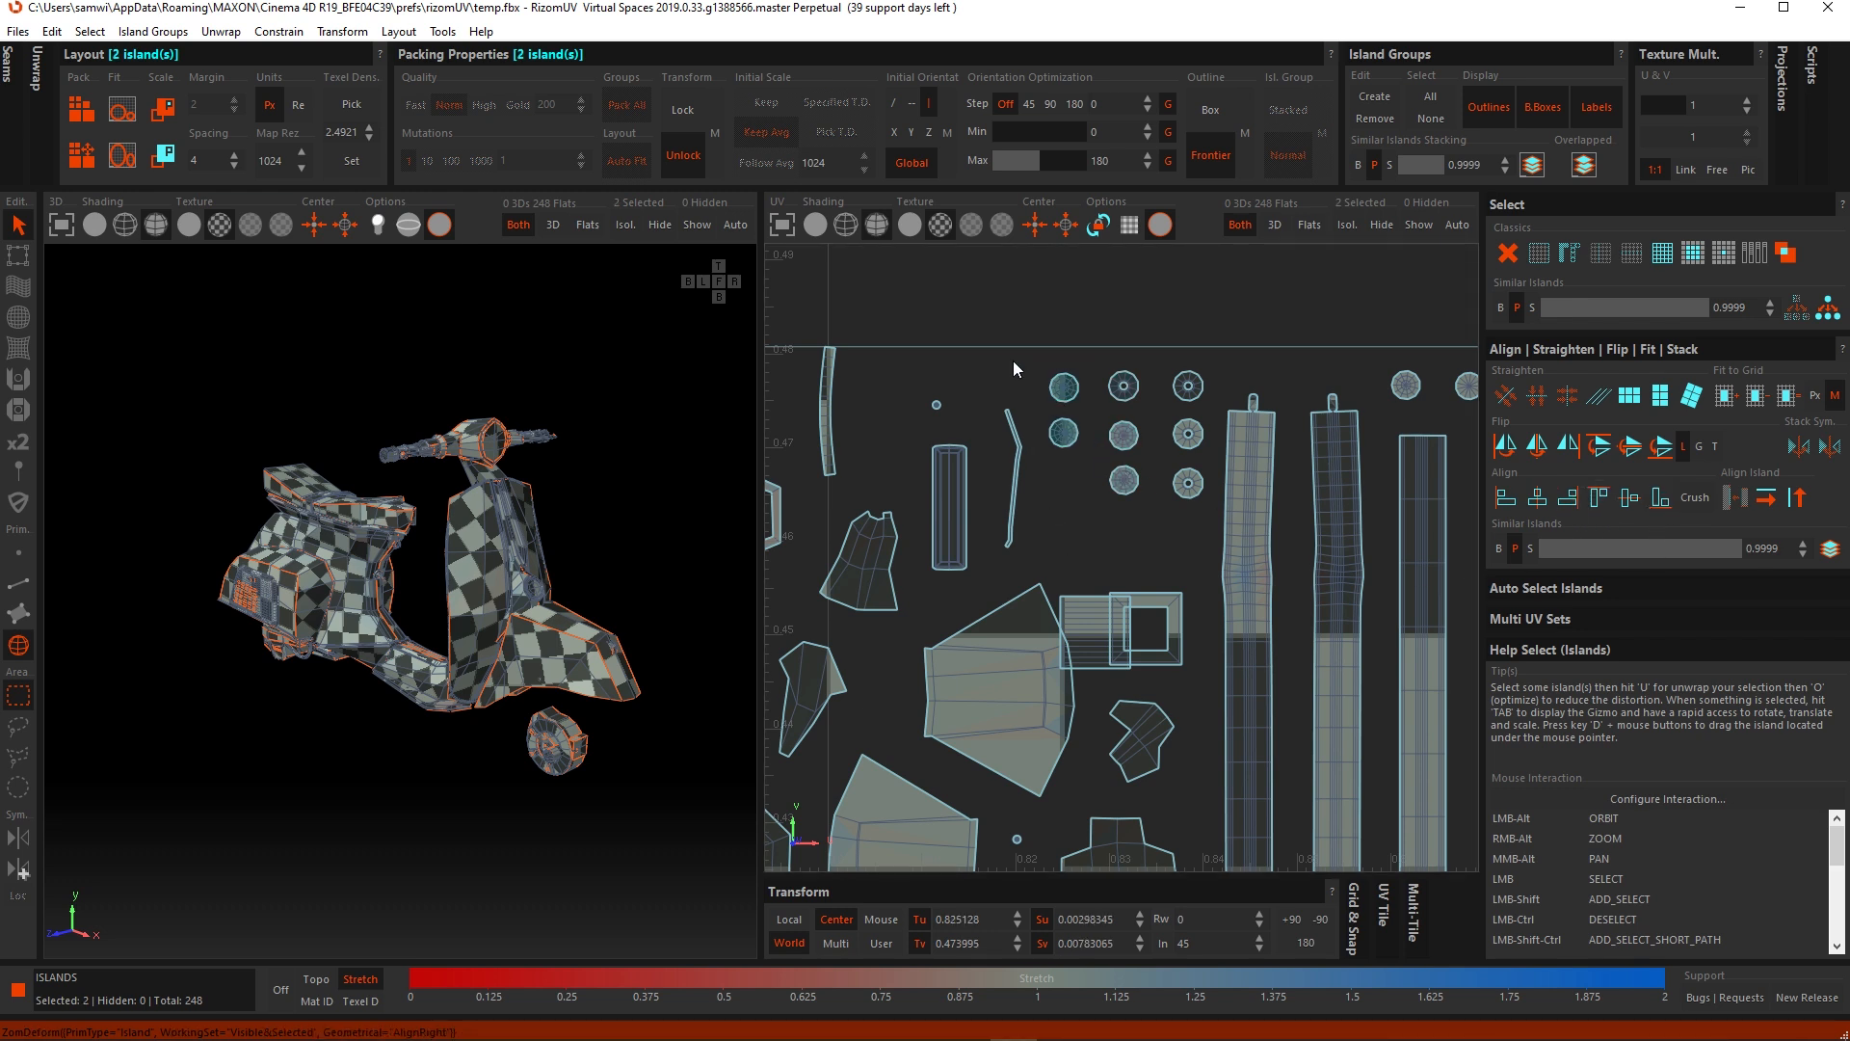
Step: Align each of the three rows of round islands along its top edge
left_click_drag(1020, 355, 1212, 409)
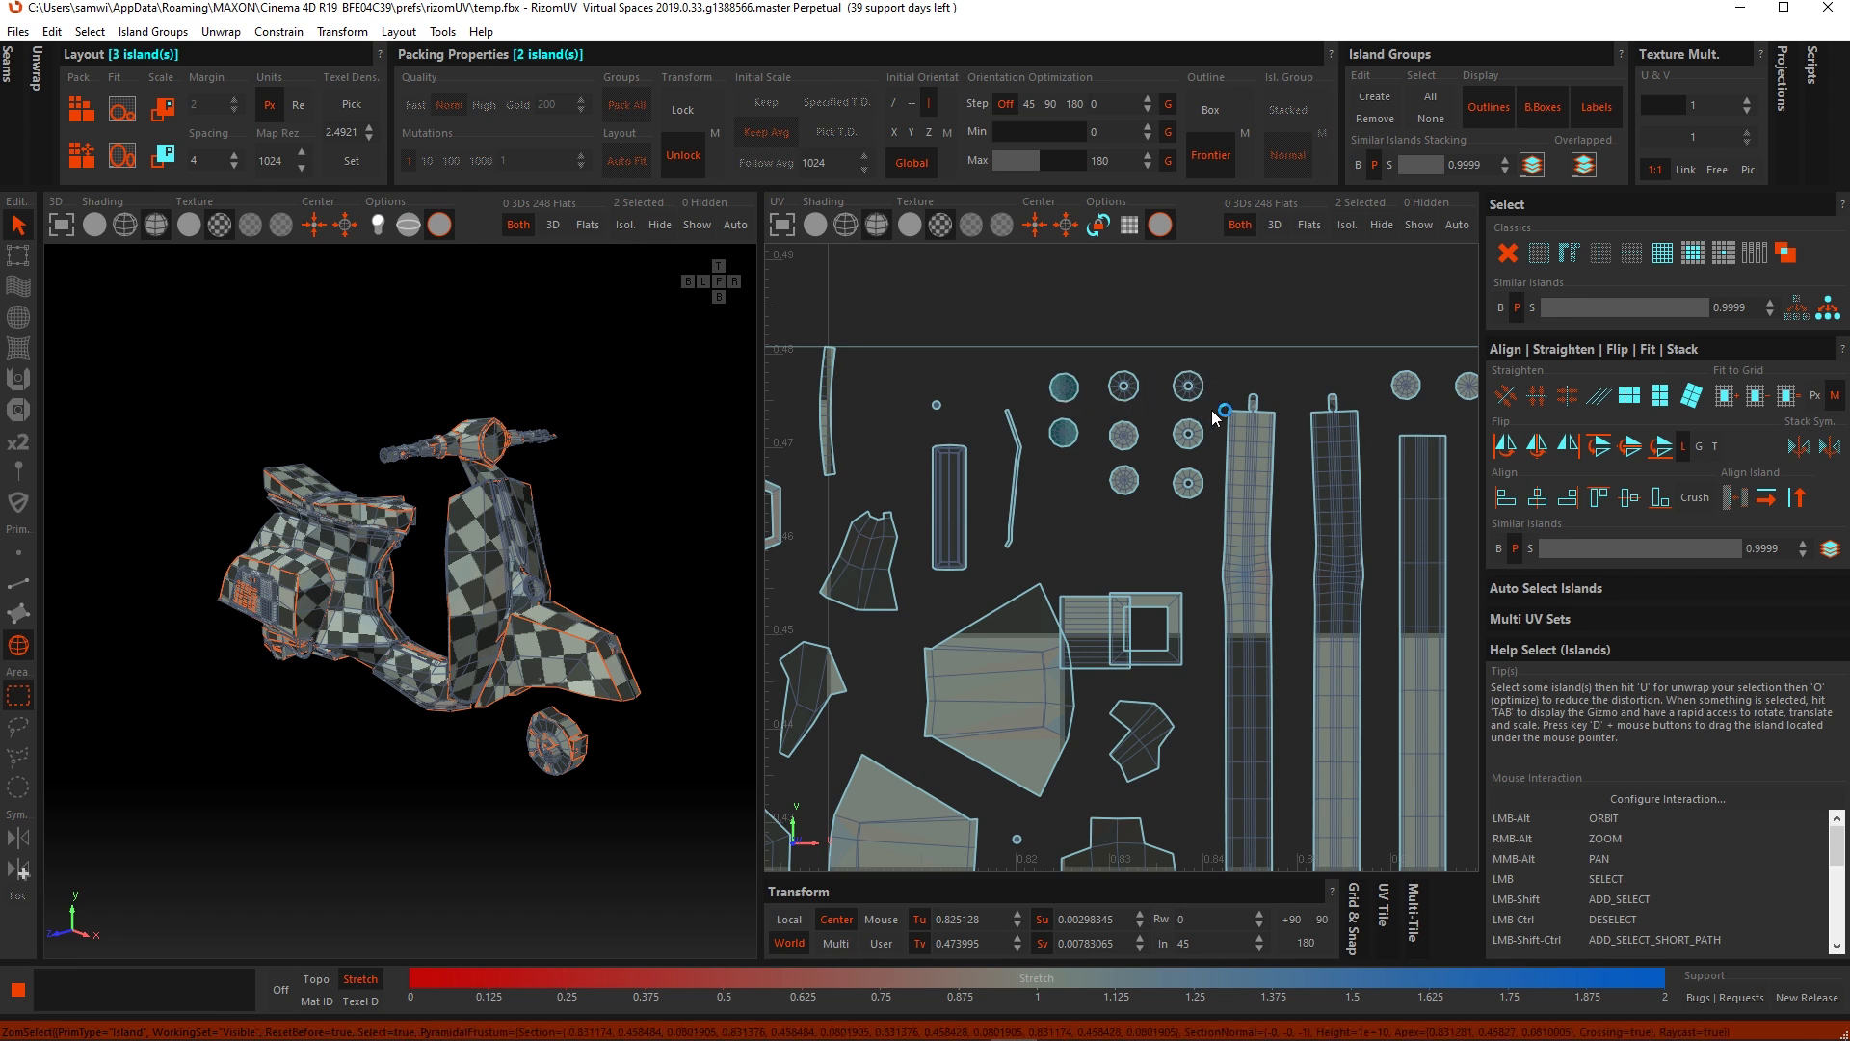
left_click(1592, 505)
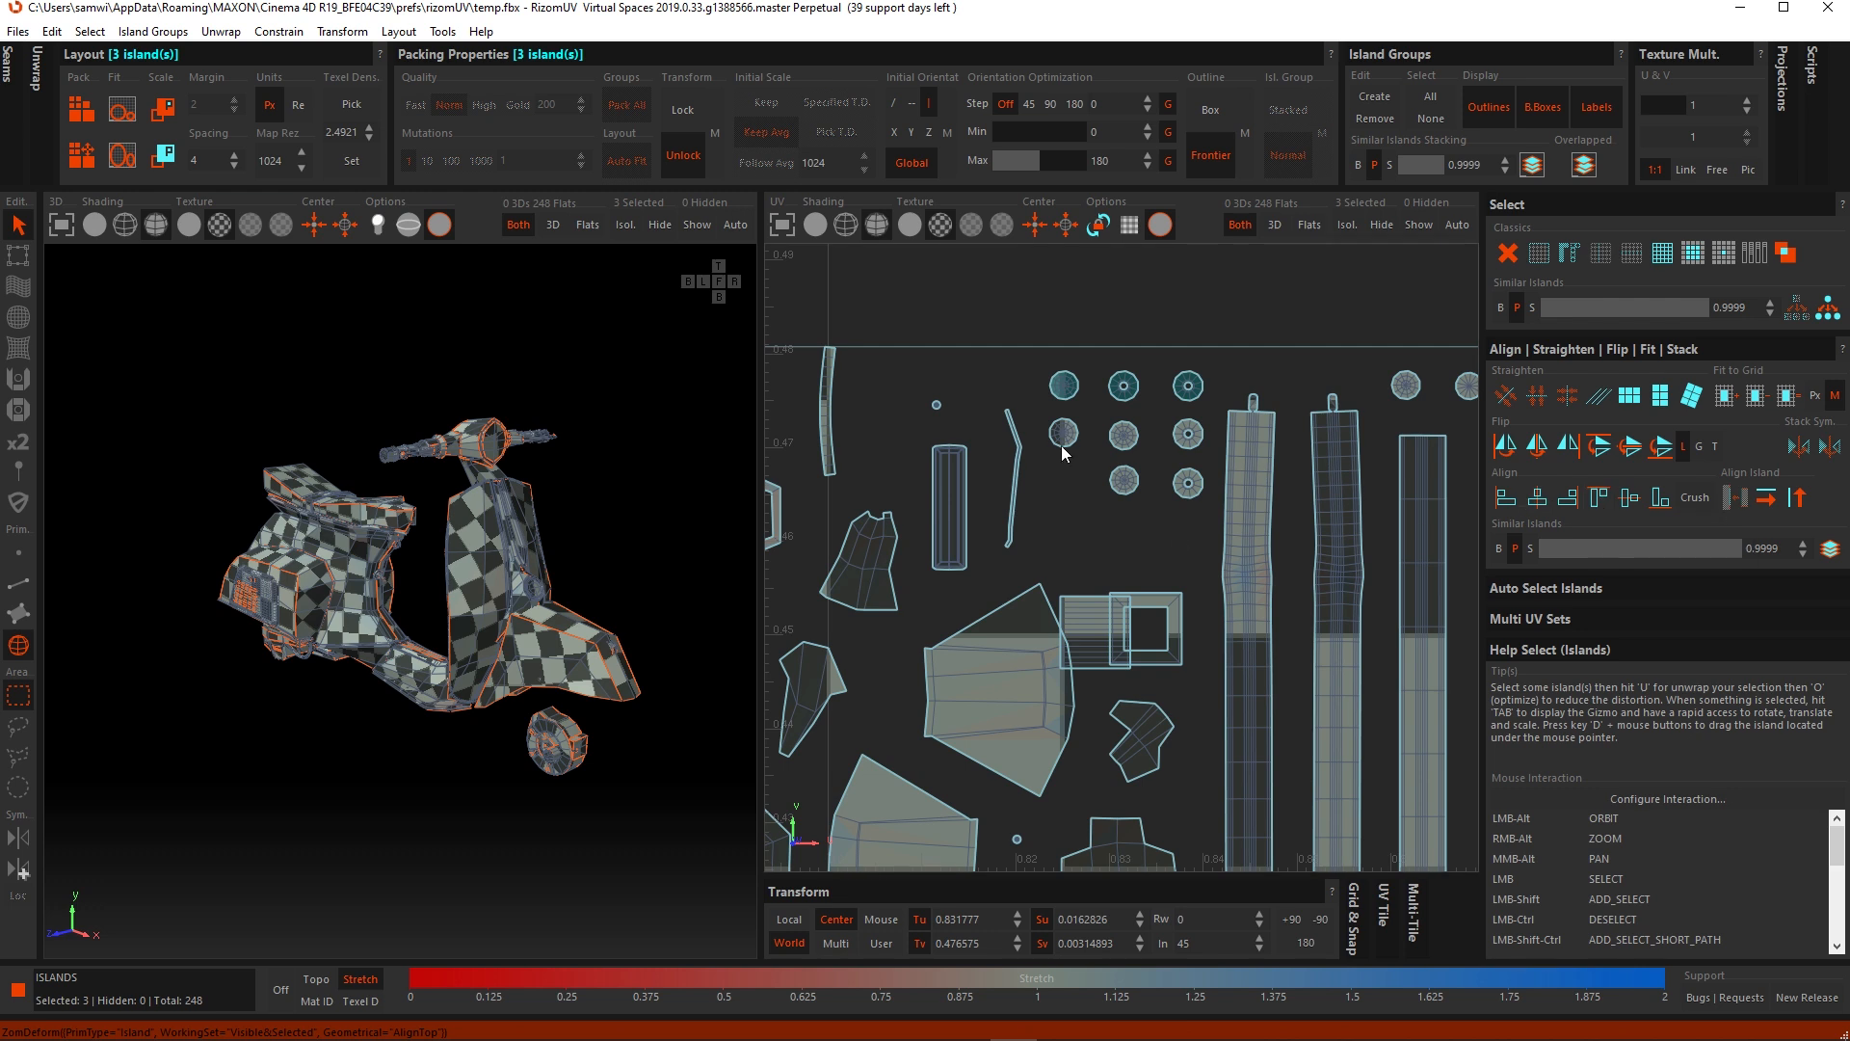
left_click_drag(1046, 419, 1203, 455)
left_click(1603, 503)
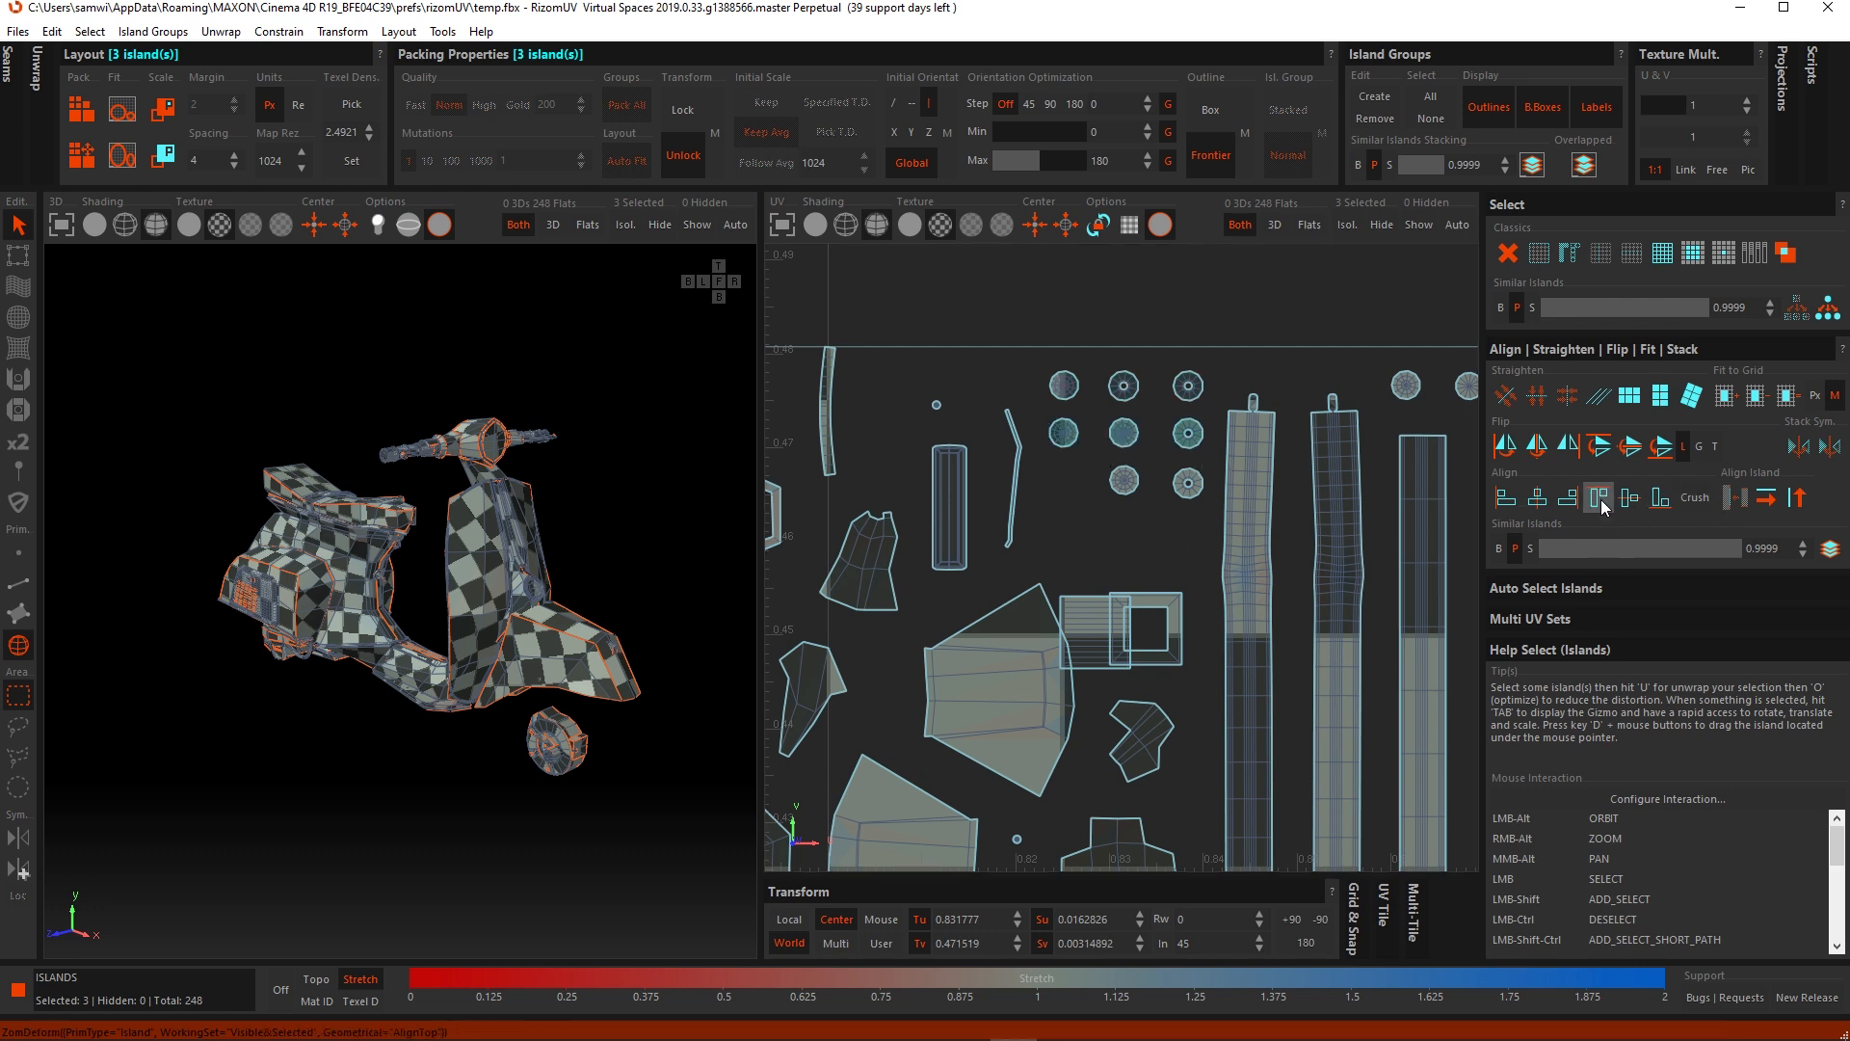
left_click_drag(1093, 461, 1192, 520)
left_click(1595, 501)
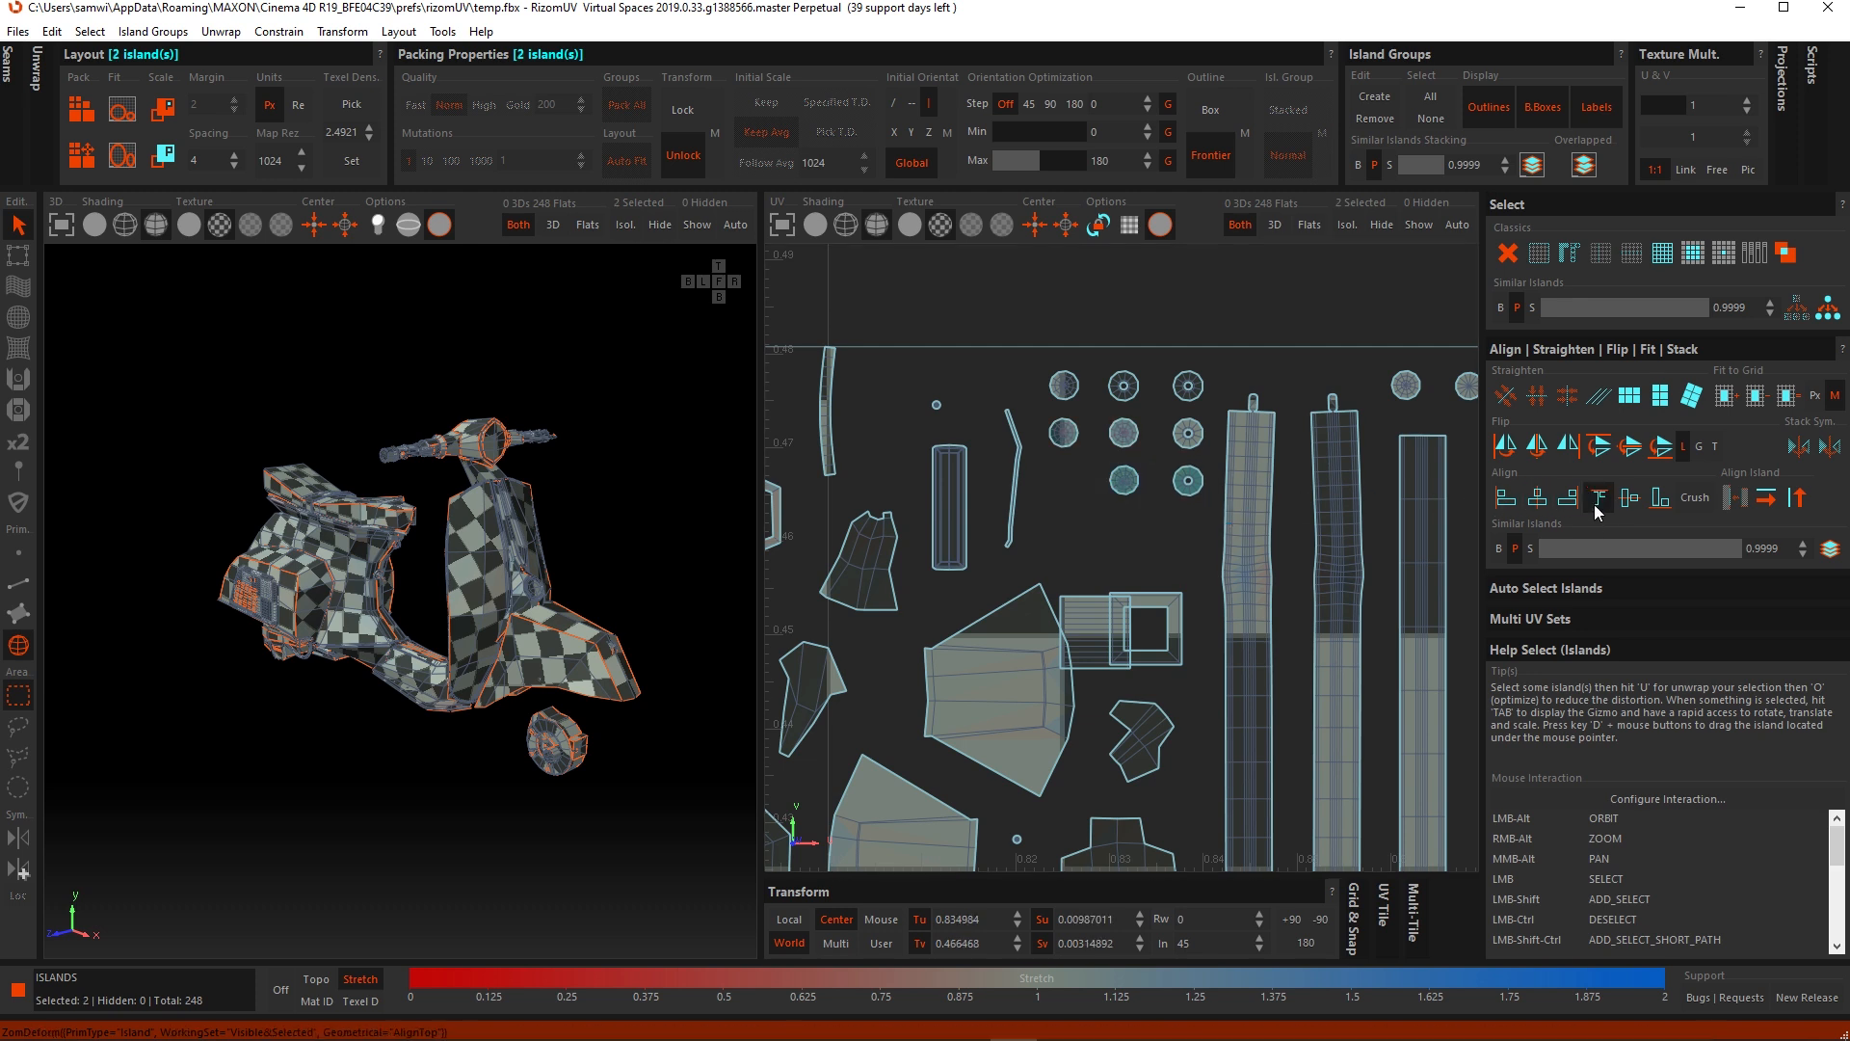
scroll(1093, 501, "down", 5)
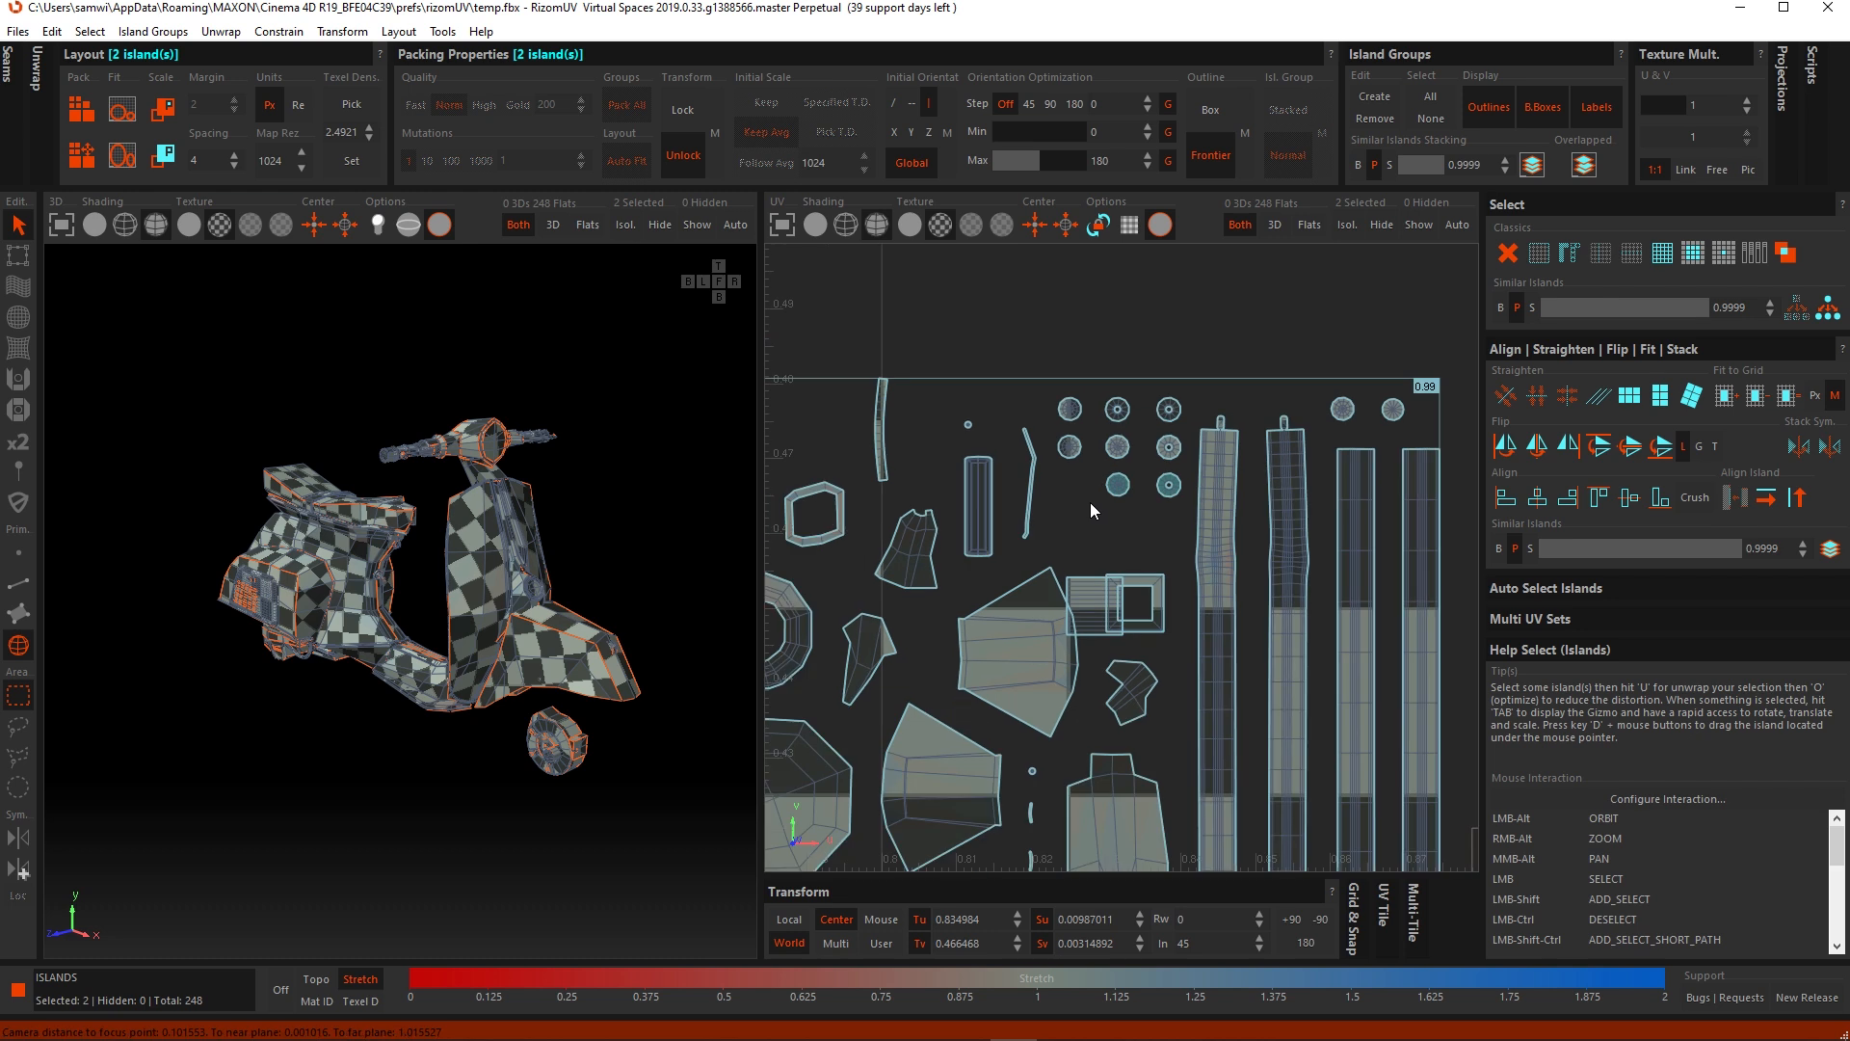
scroll(1073, 565, "up", 5)
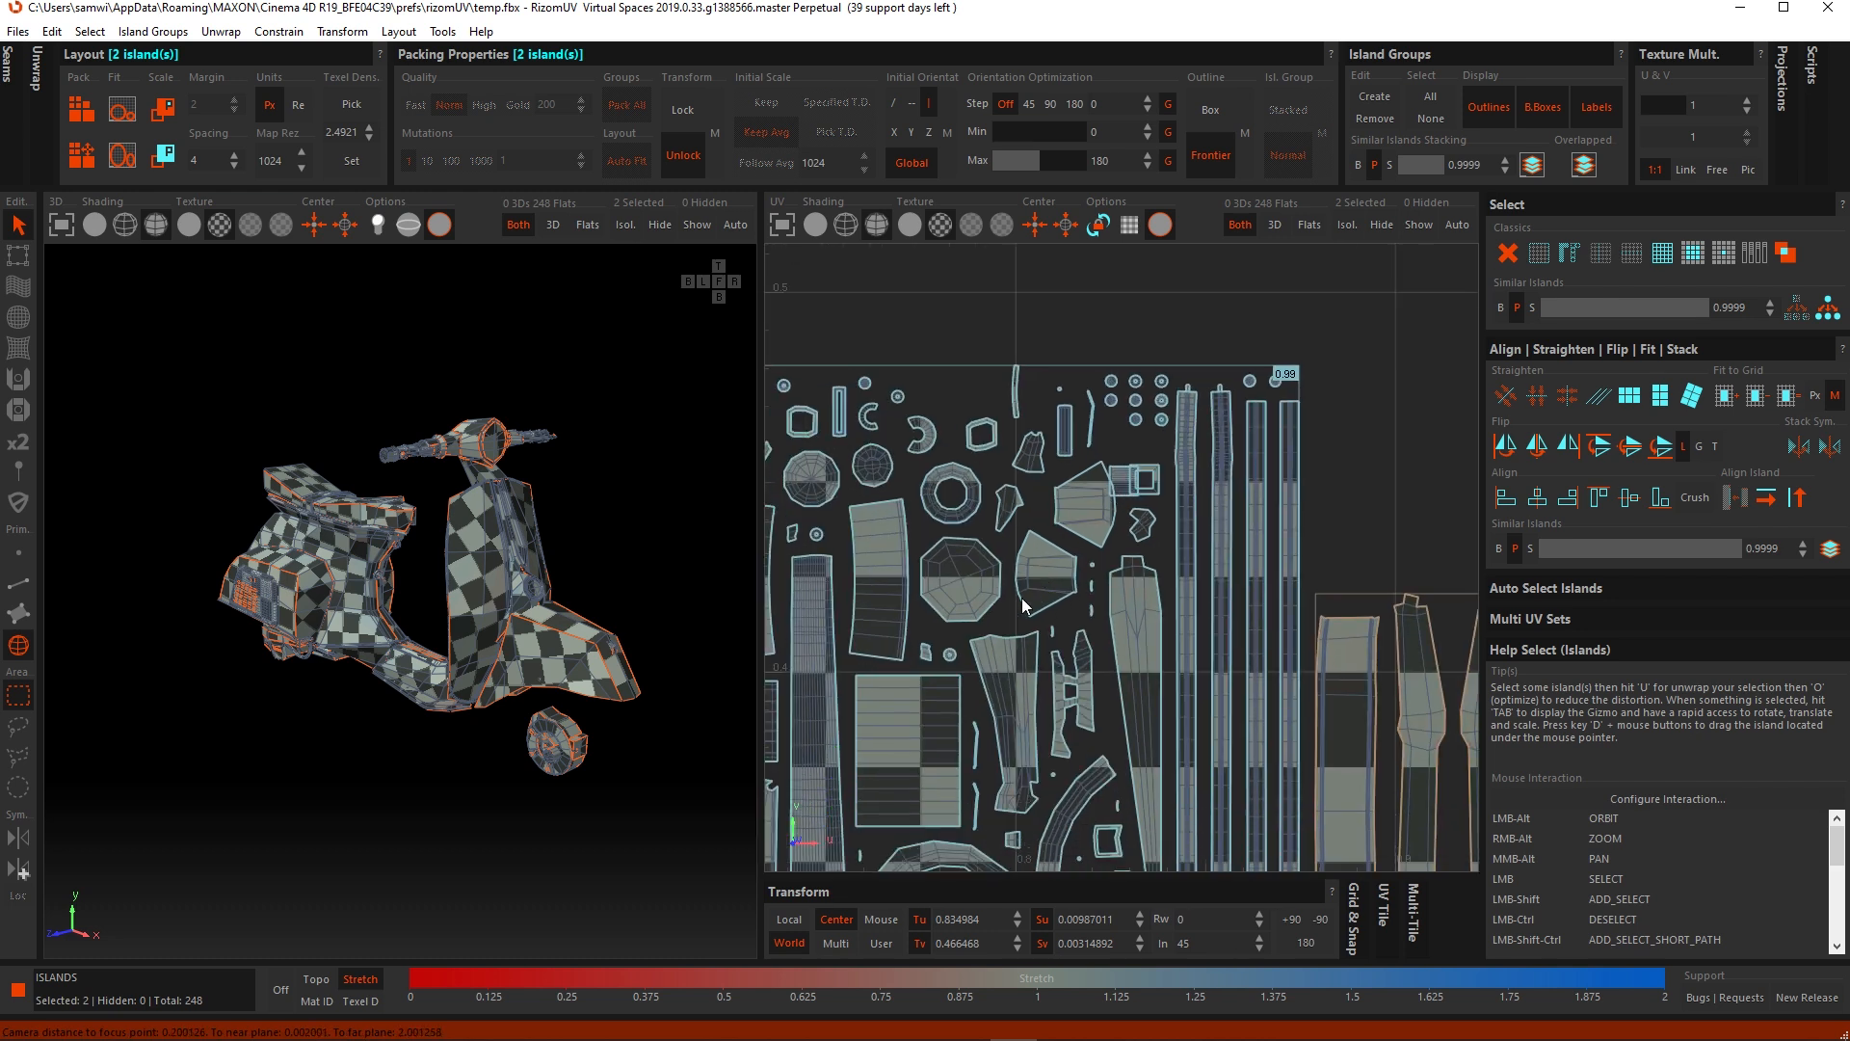
scroll(1051, 545, "up", 4)
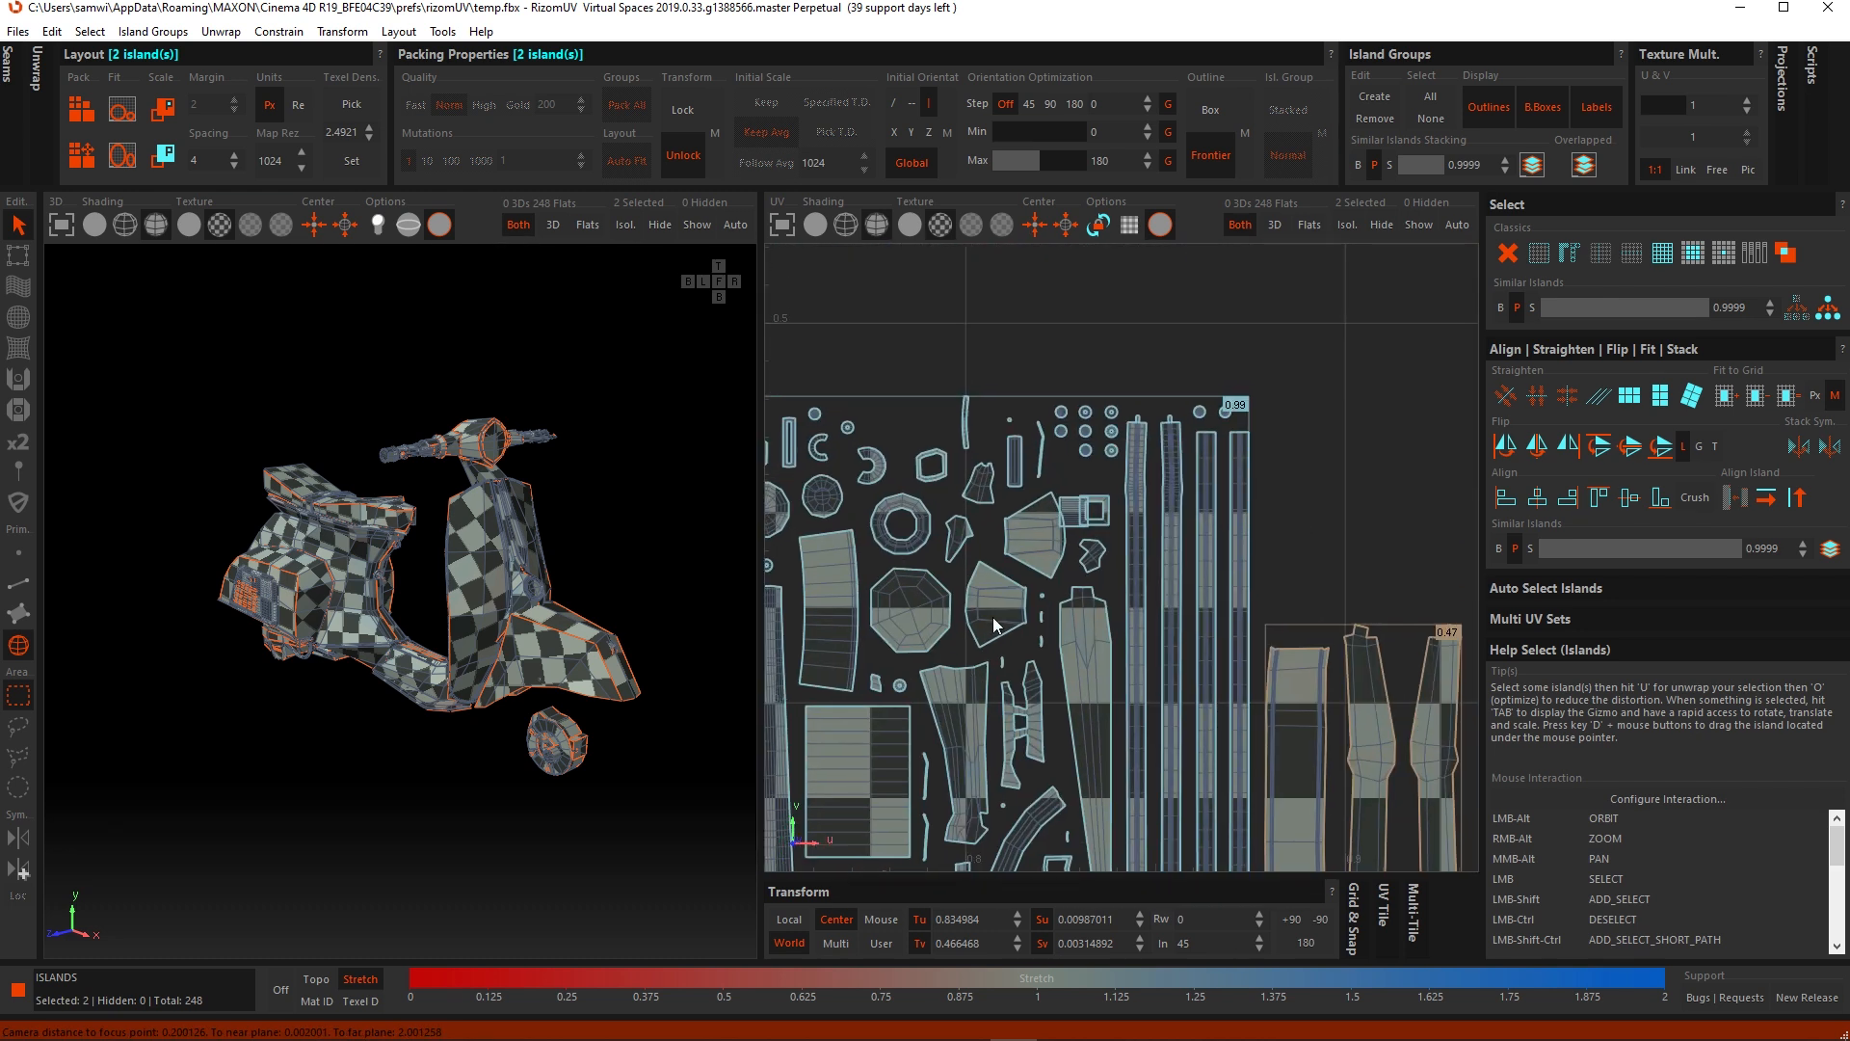
scroll(1101, 490, "up", 2)
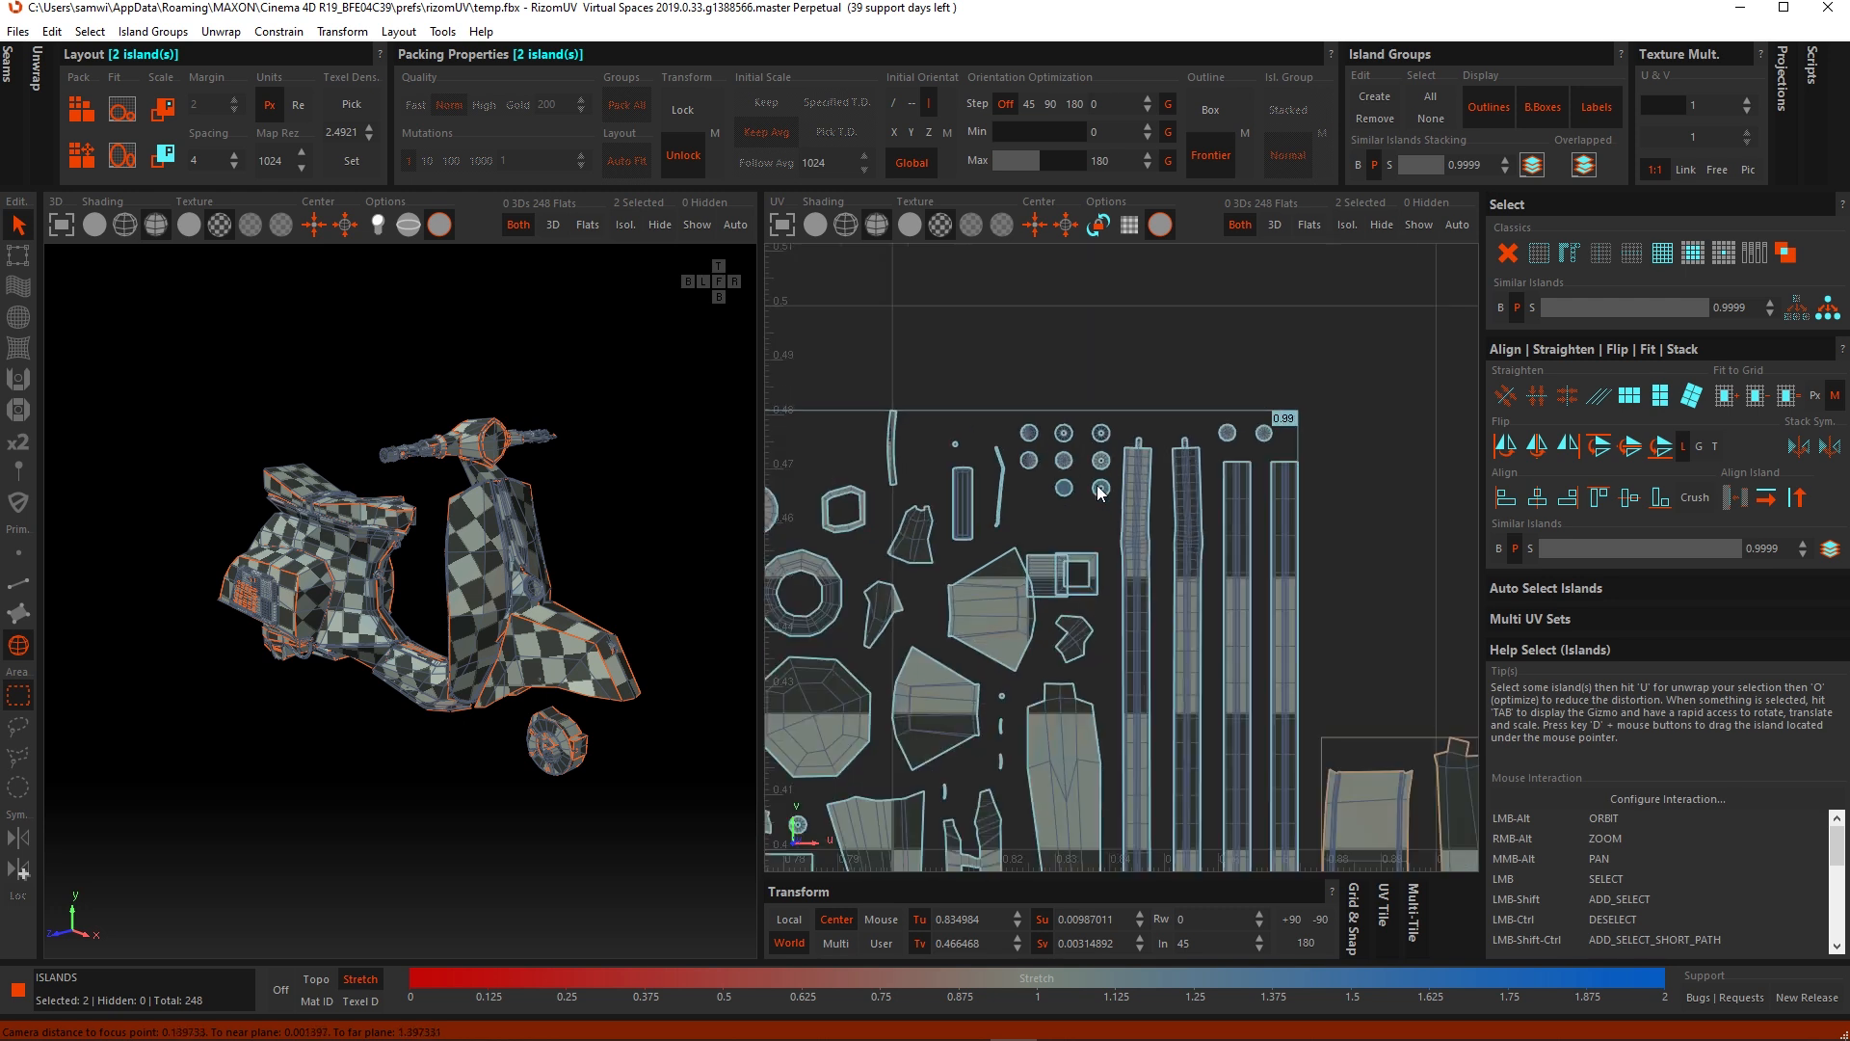
left_click(1133, 338)
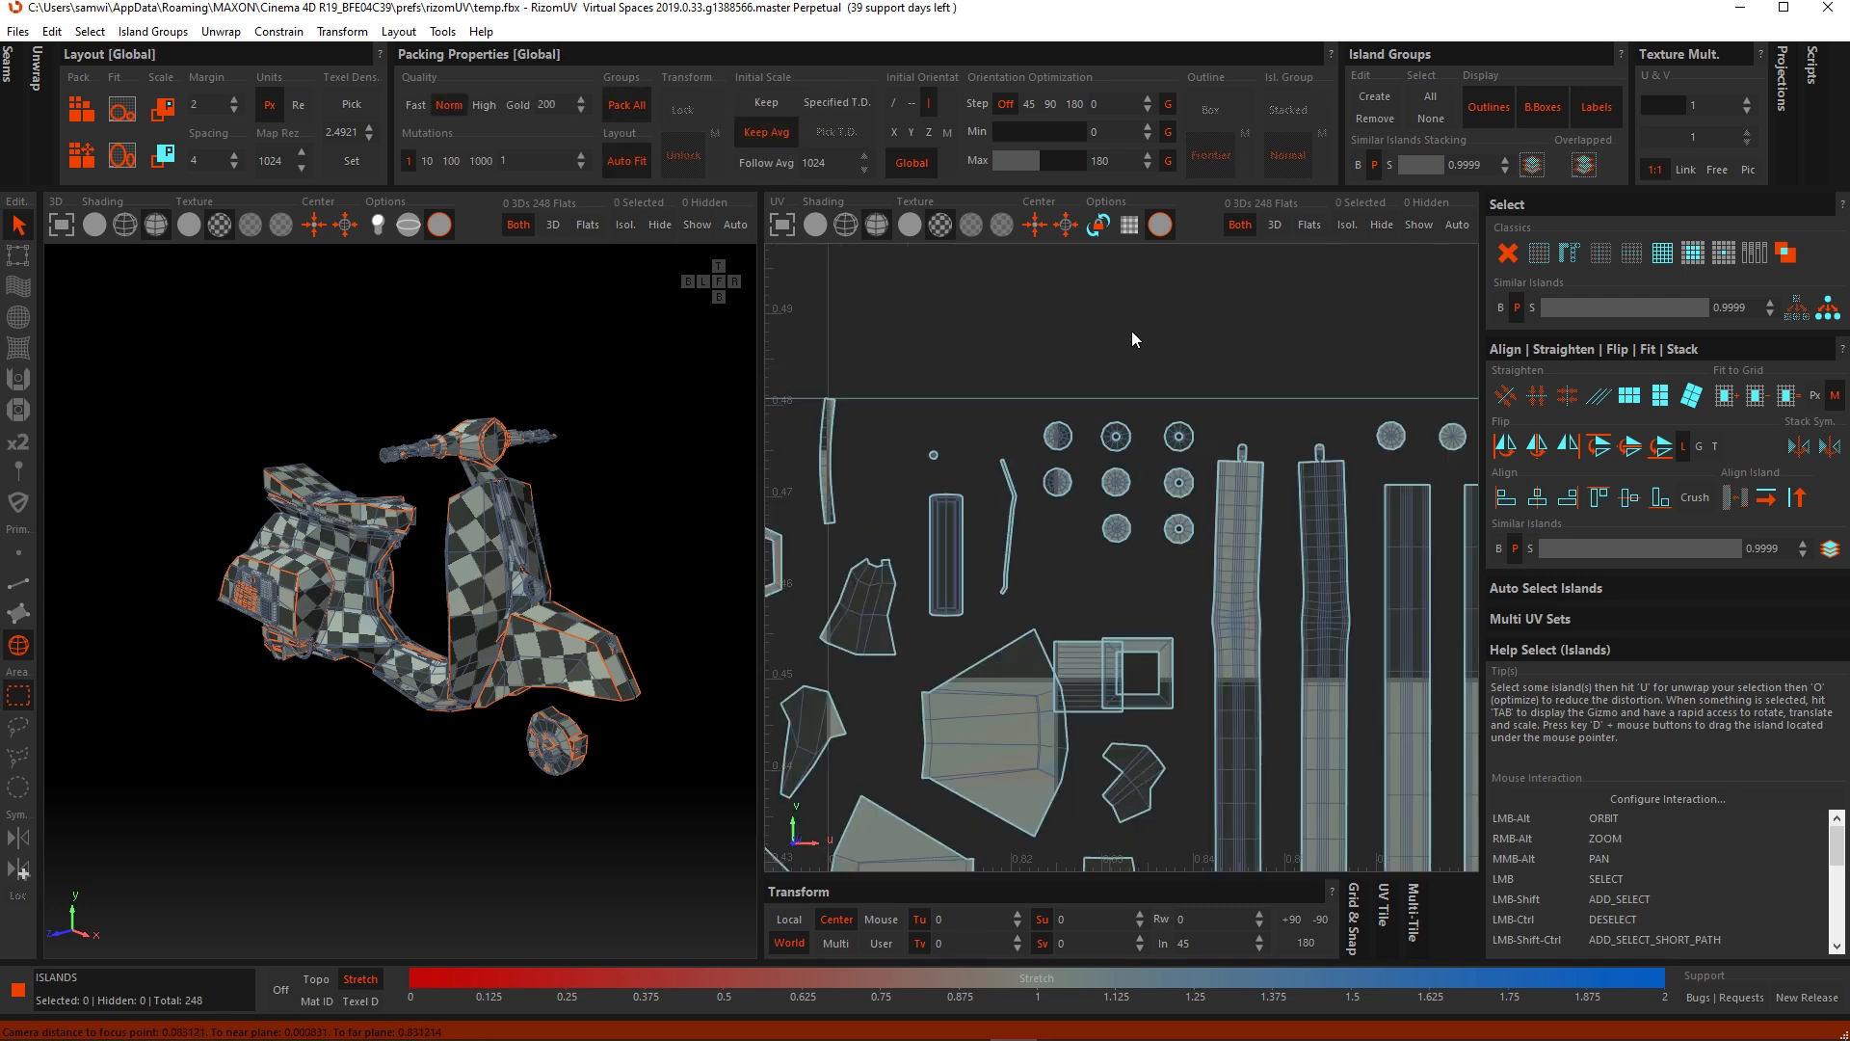
scroll(1132, 332, "down", 3)
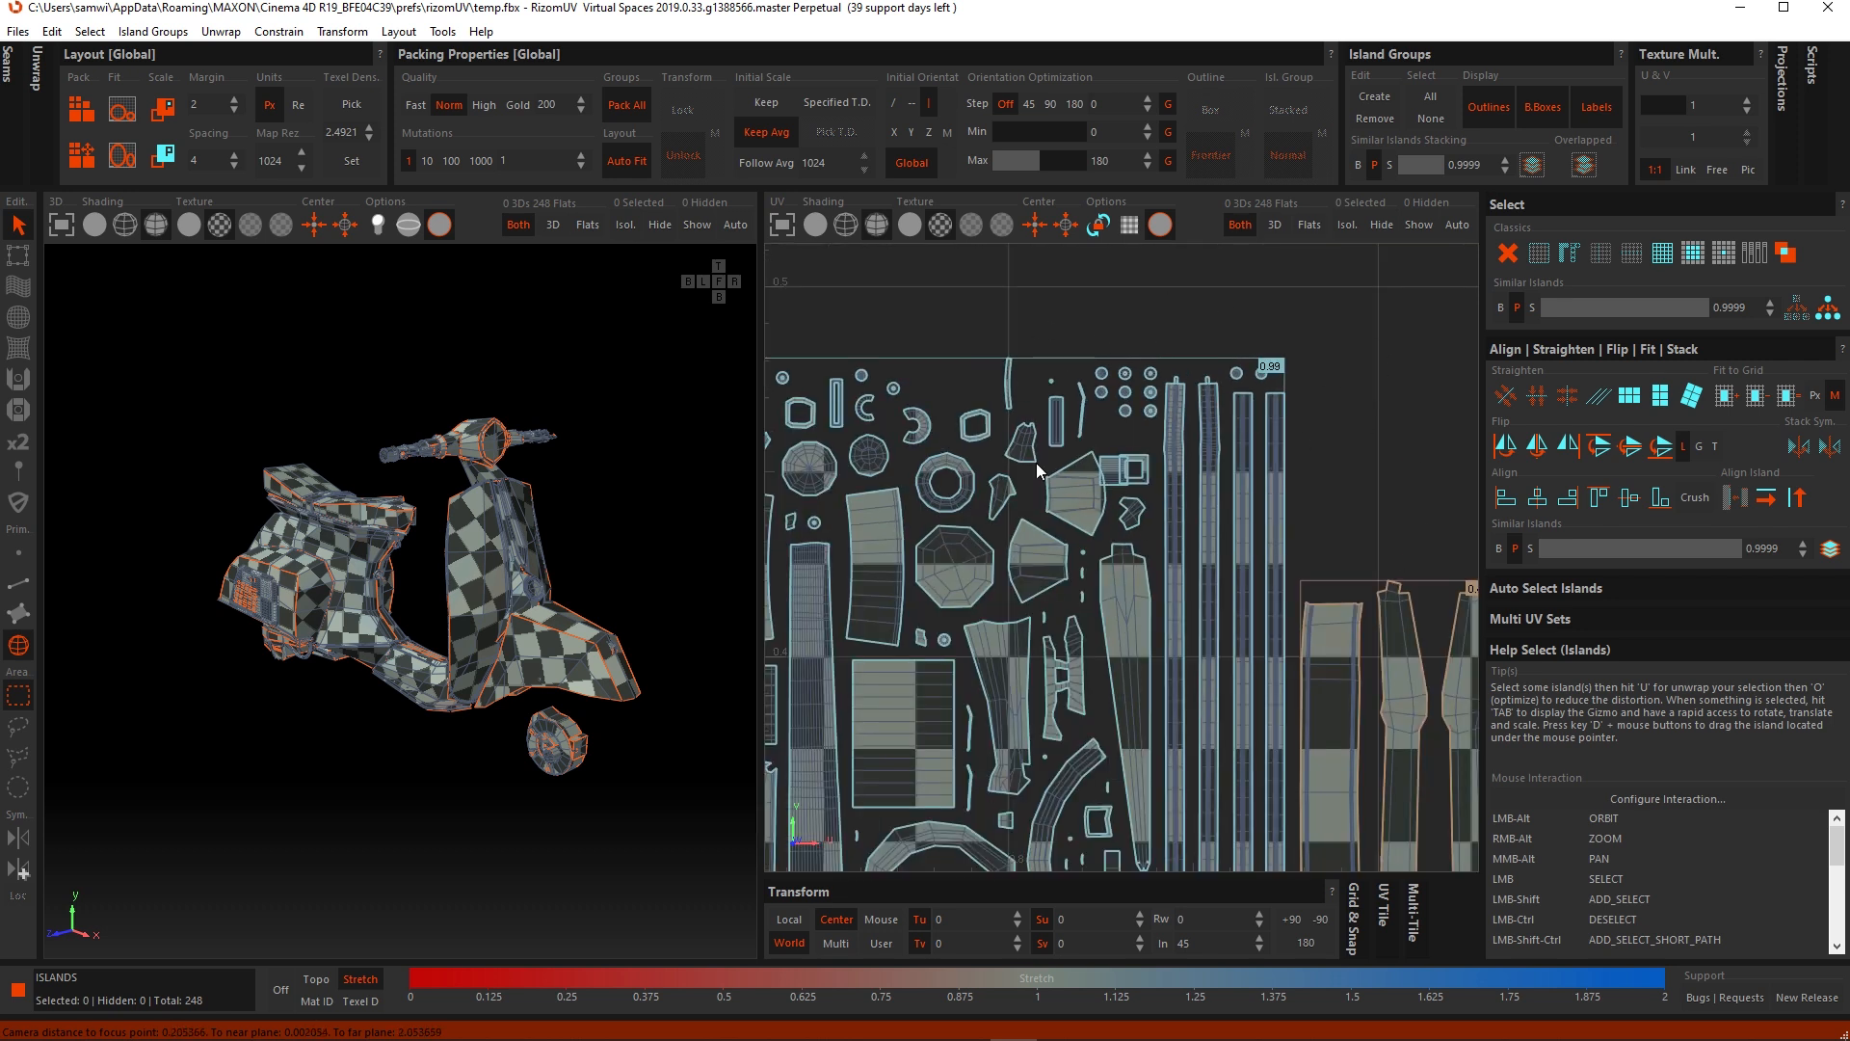
scroll(1205, 376, "up", 3)
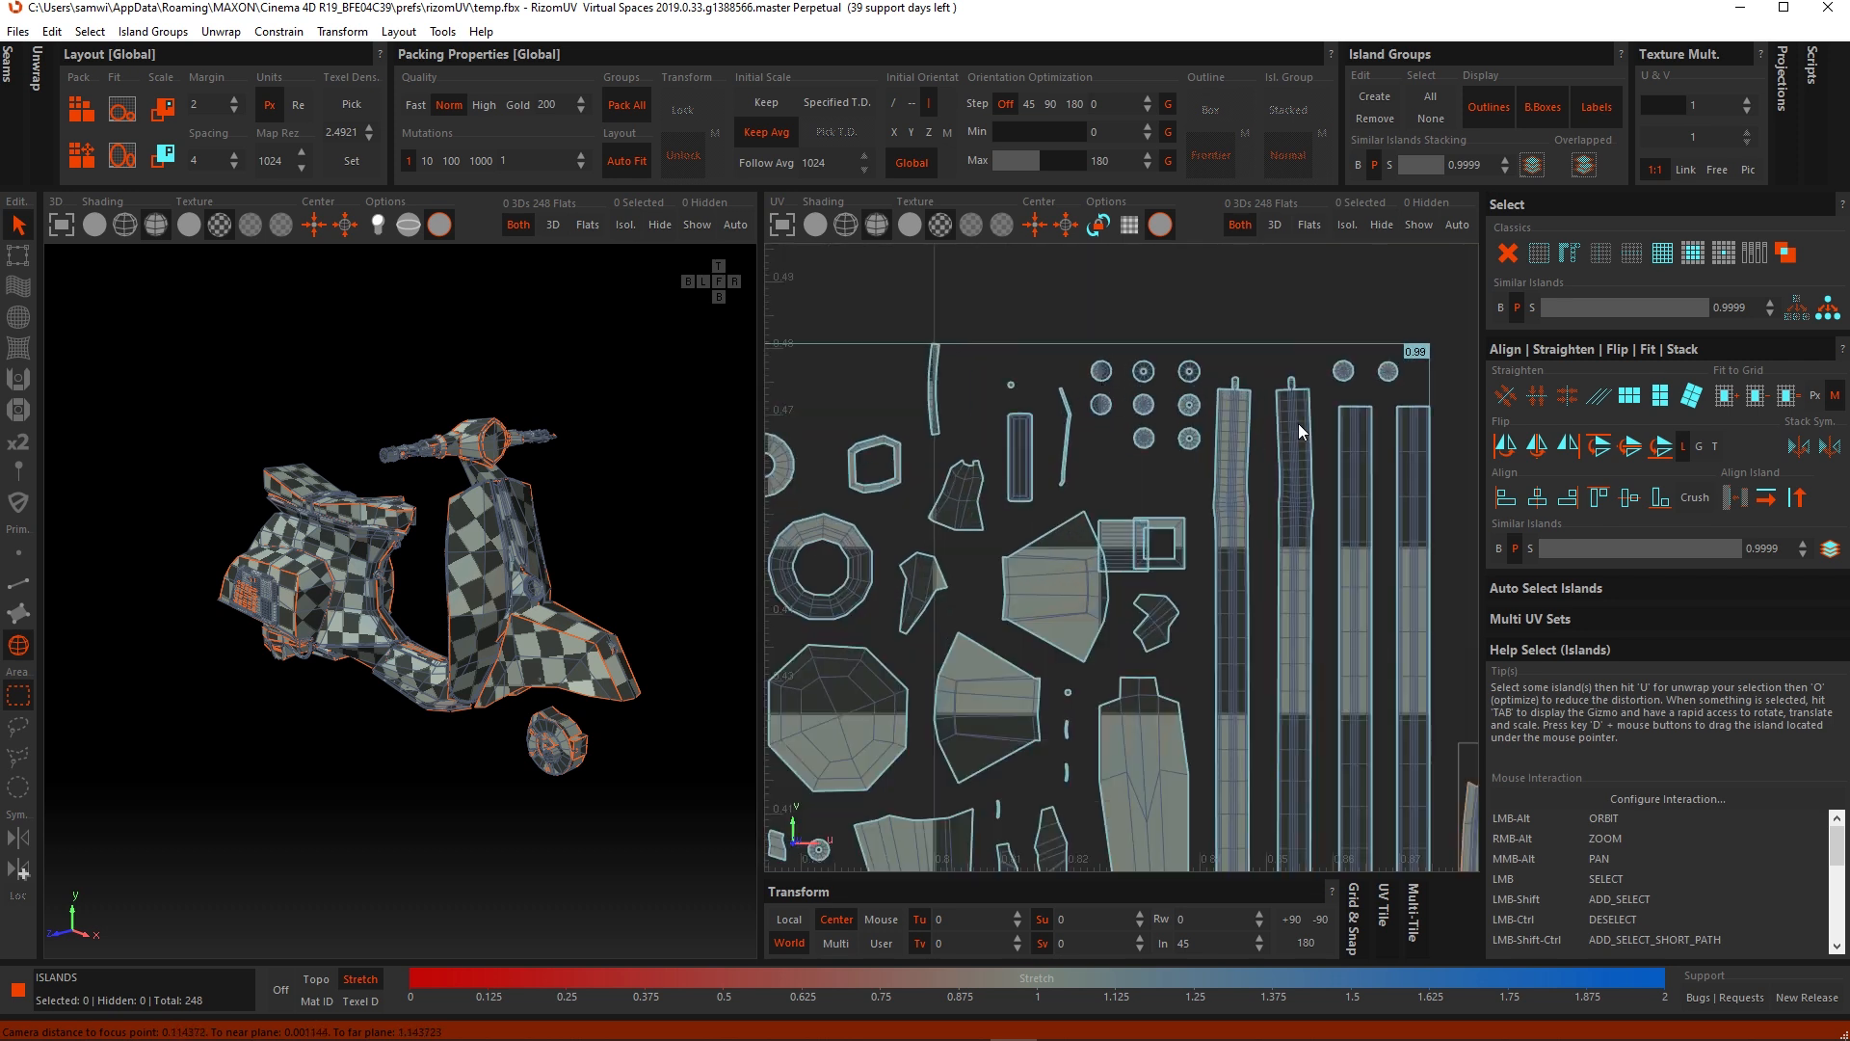
middle_click_drag(1380, 416, 1274, 433, "alt")
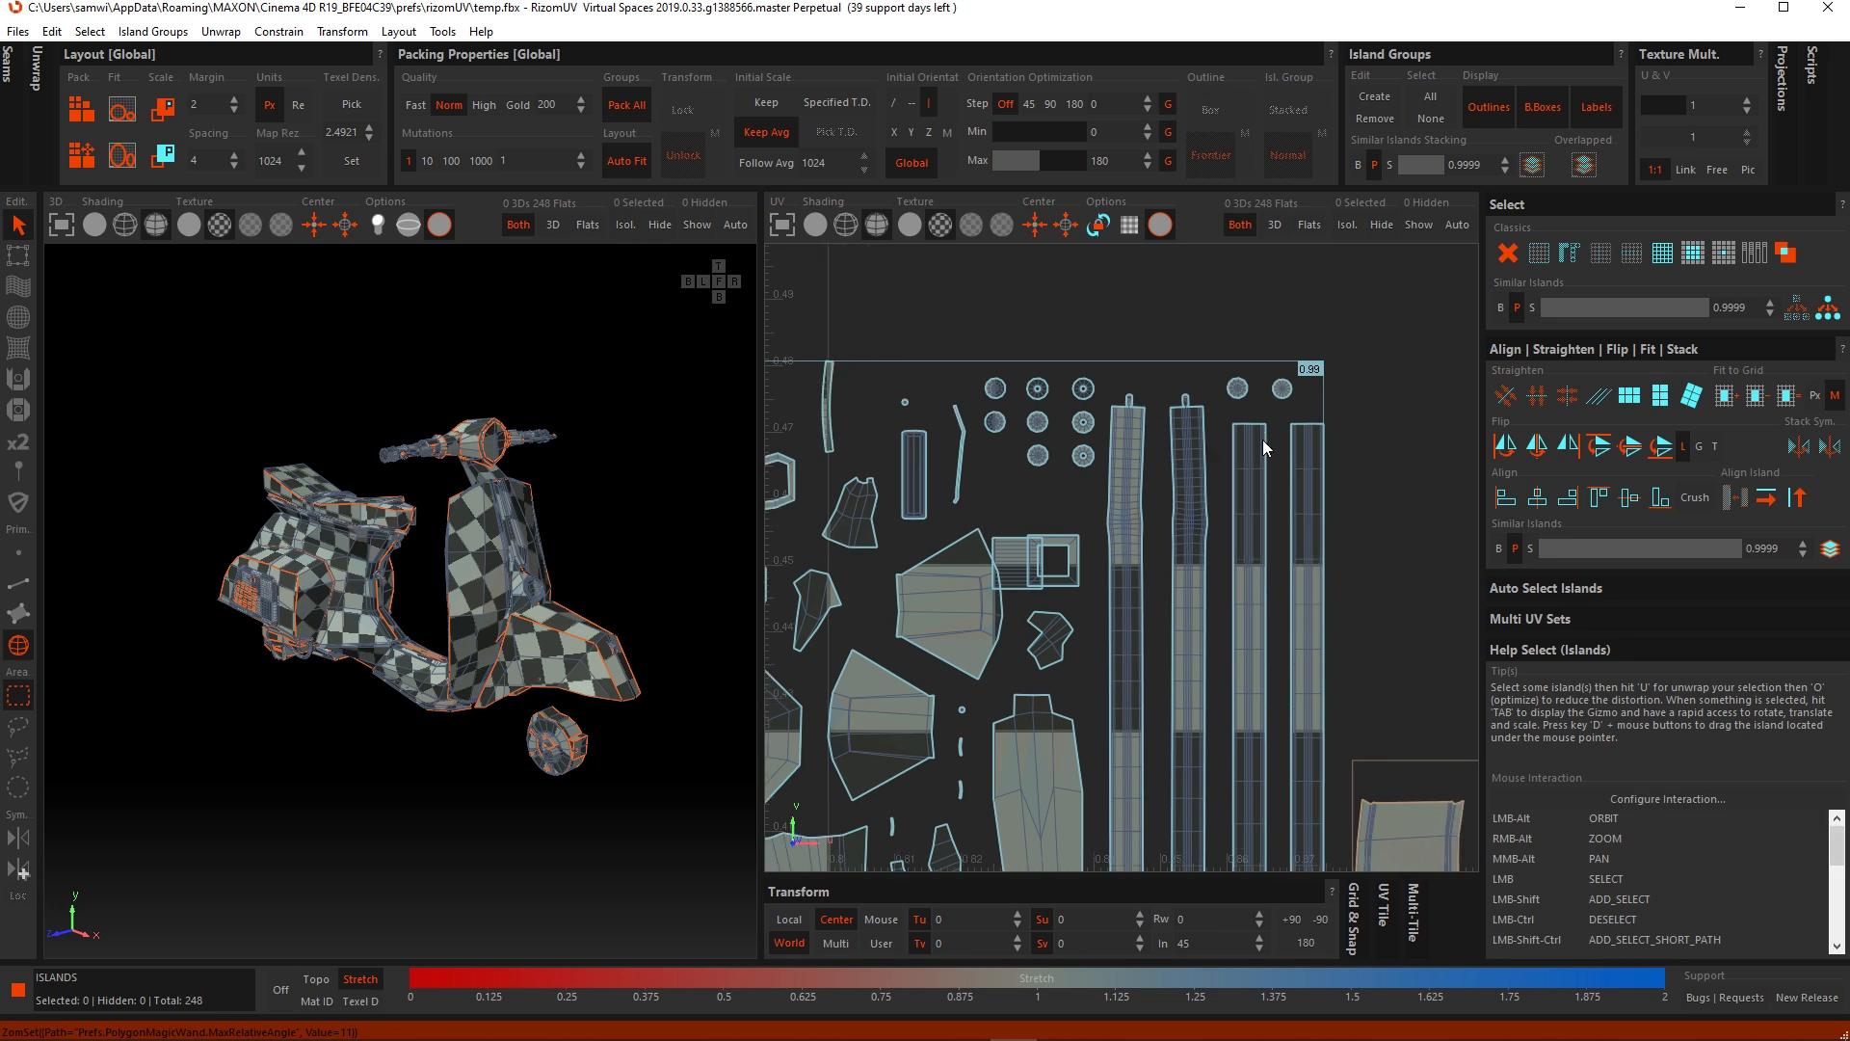
scroll(1281, 506, "down", 2)
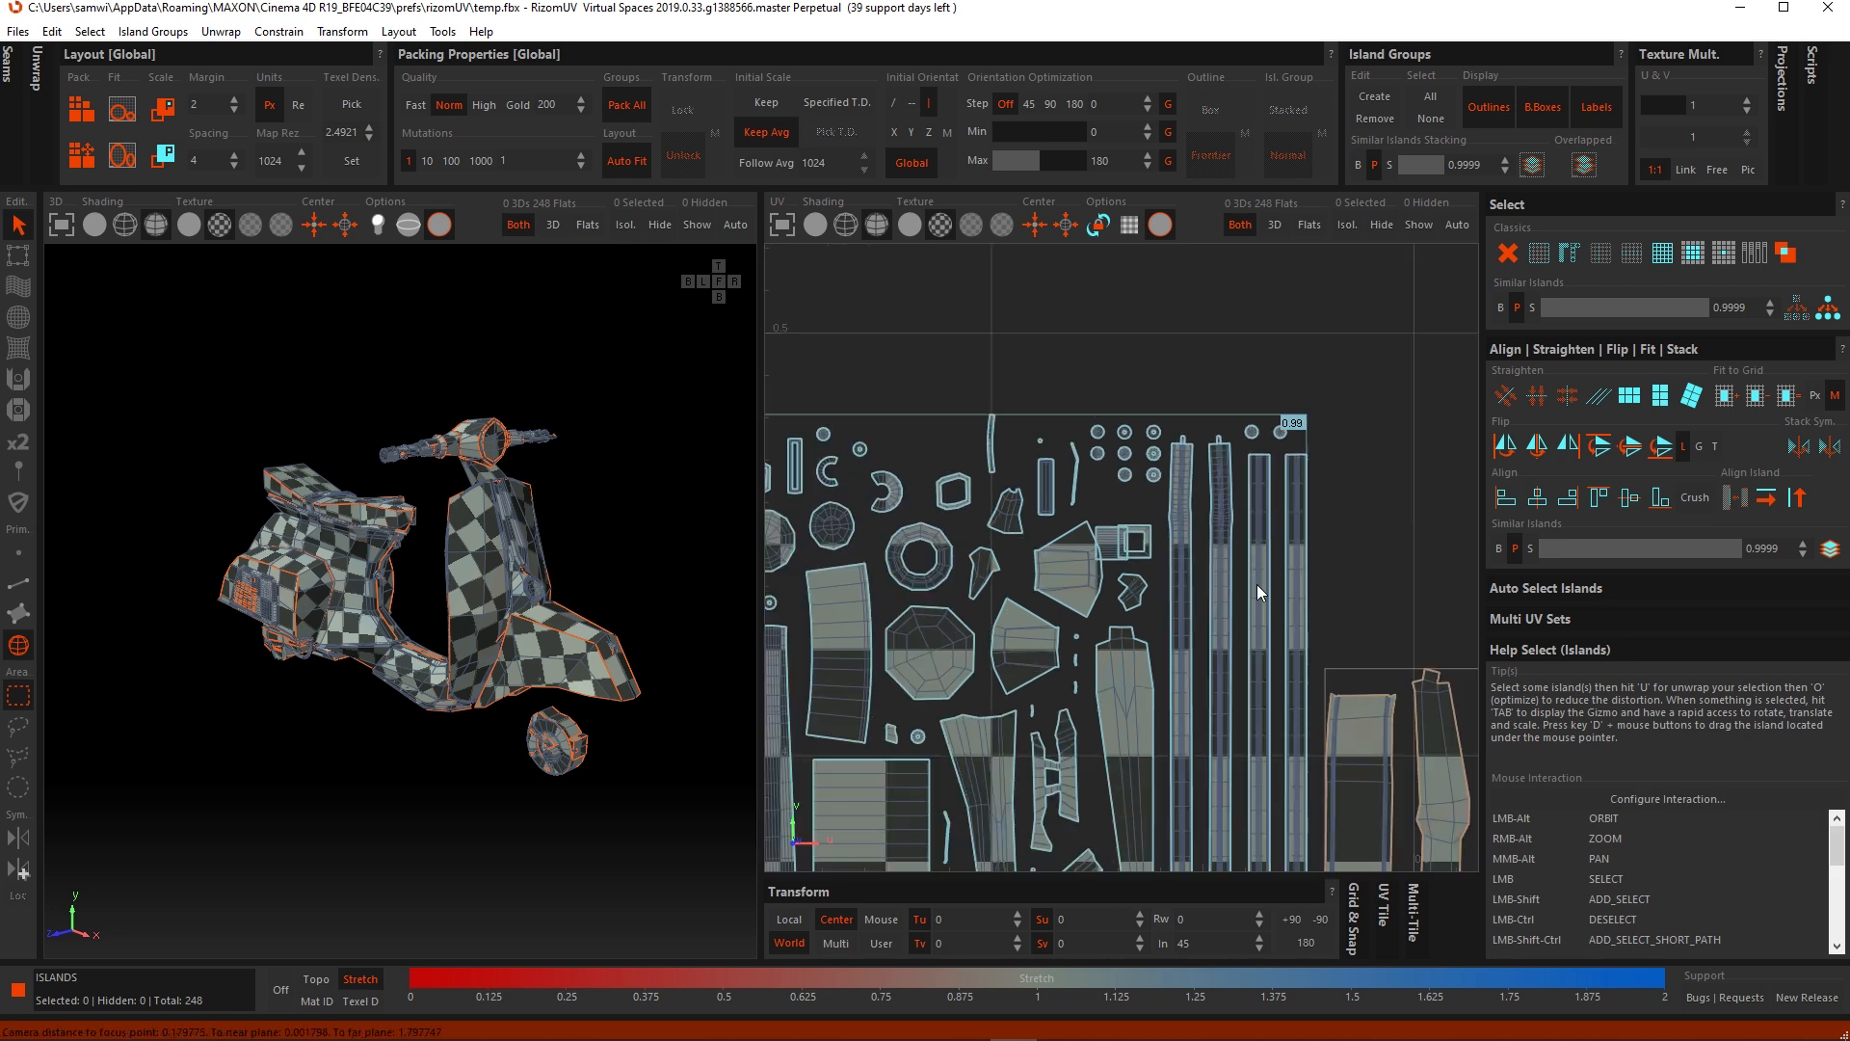
Step: Lock the transform of the four long vertical strip islands in the light blue group
middle_click_drag(1257, 584, 1222, 468, "alt")
middle_click_drag(1217, 422, 1244, 443, "alt")
left_click(1266, 425)
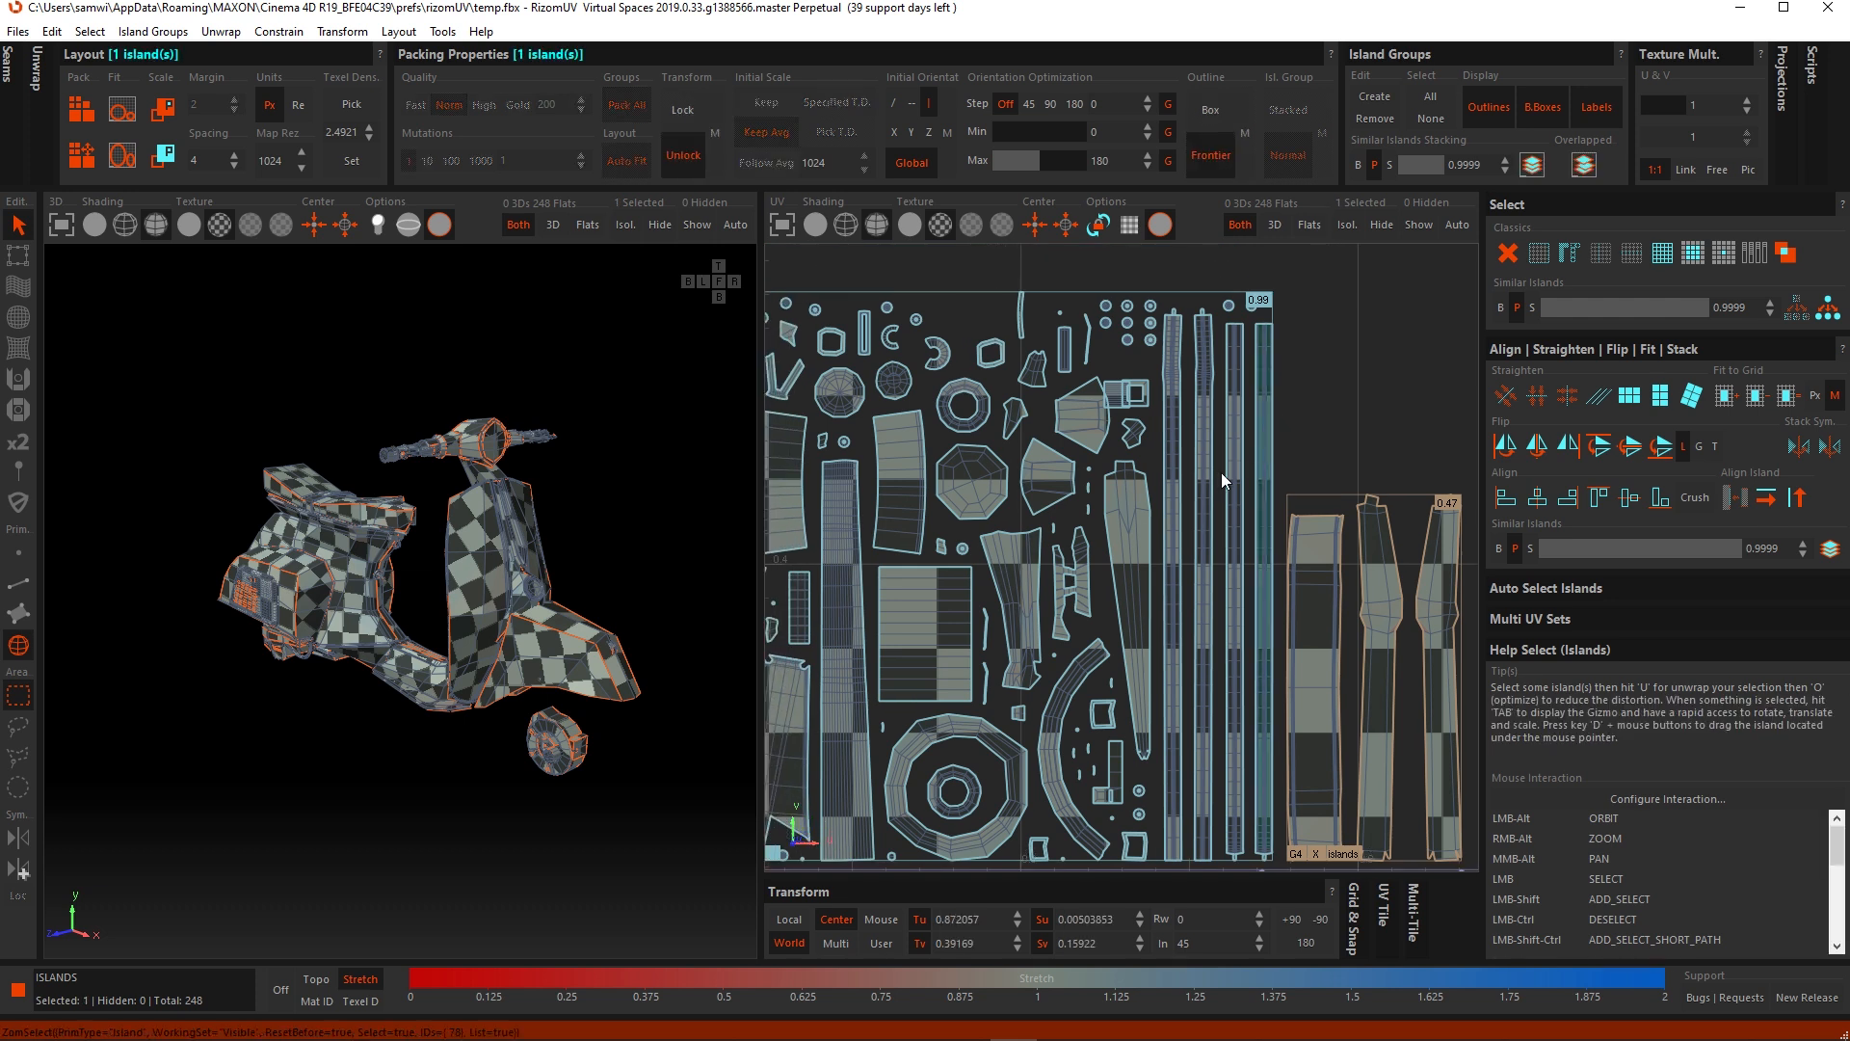
left_click(1234, 451, "shift")
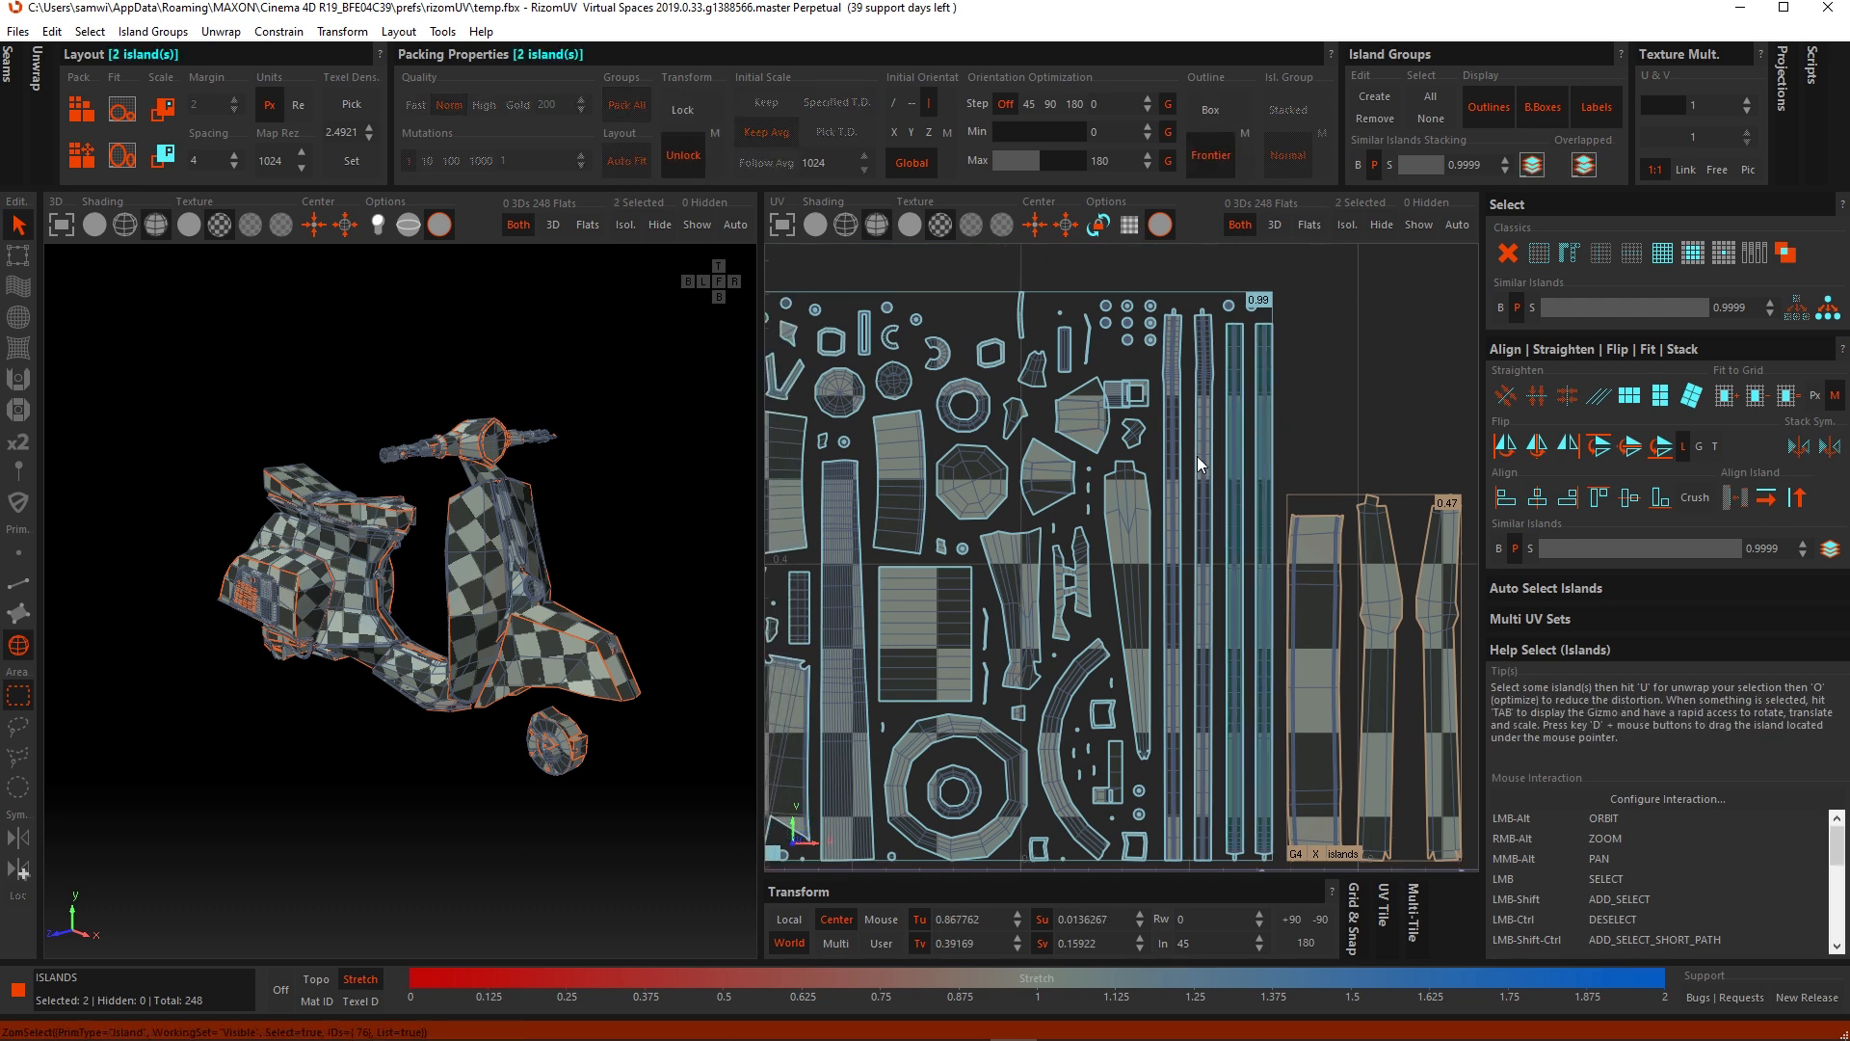
left_click(1199, 455, "shift")
left_click(1165, 462, "shift")
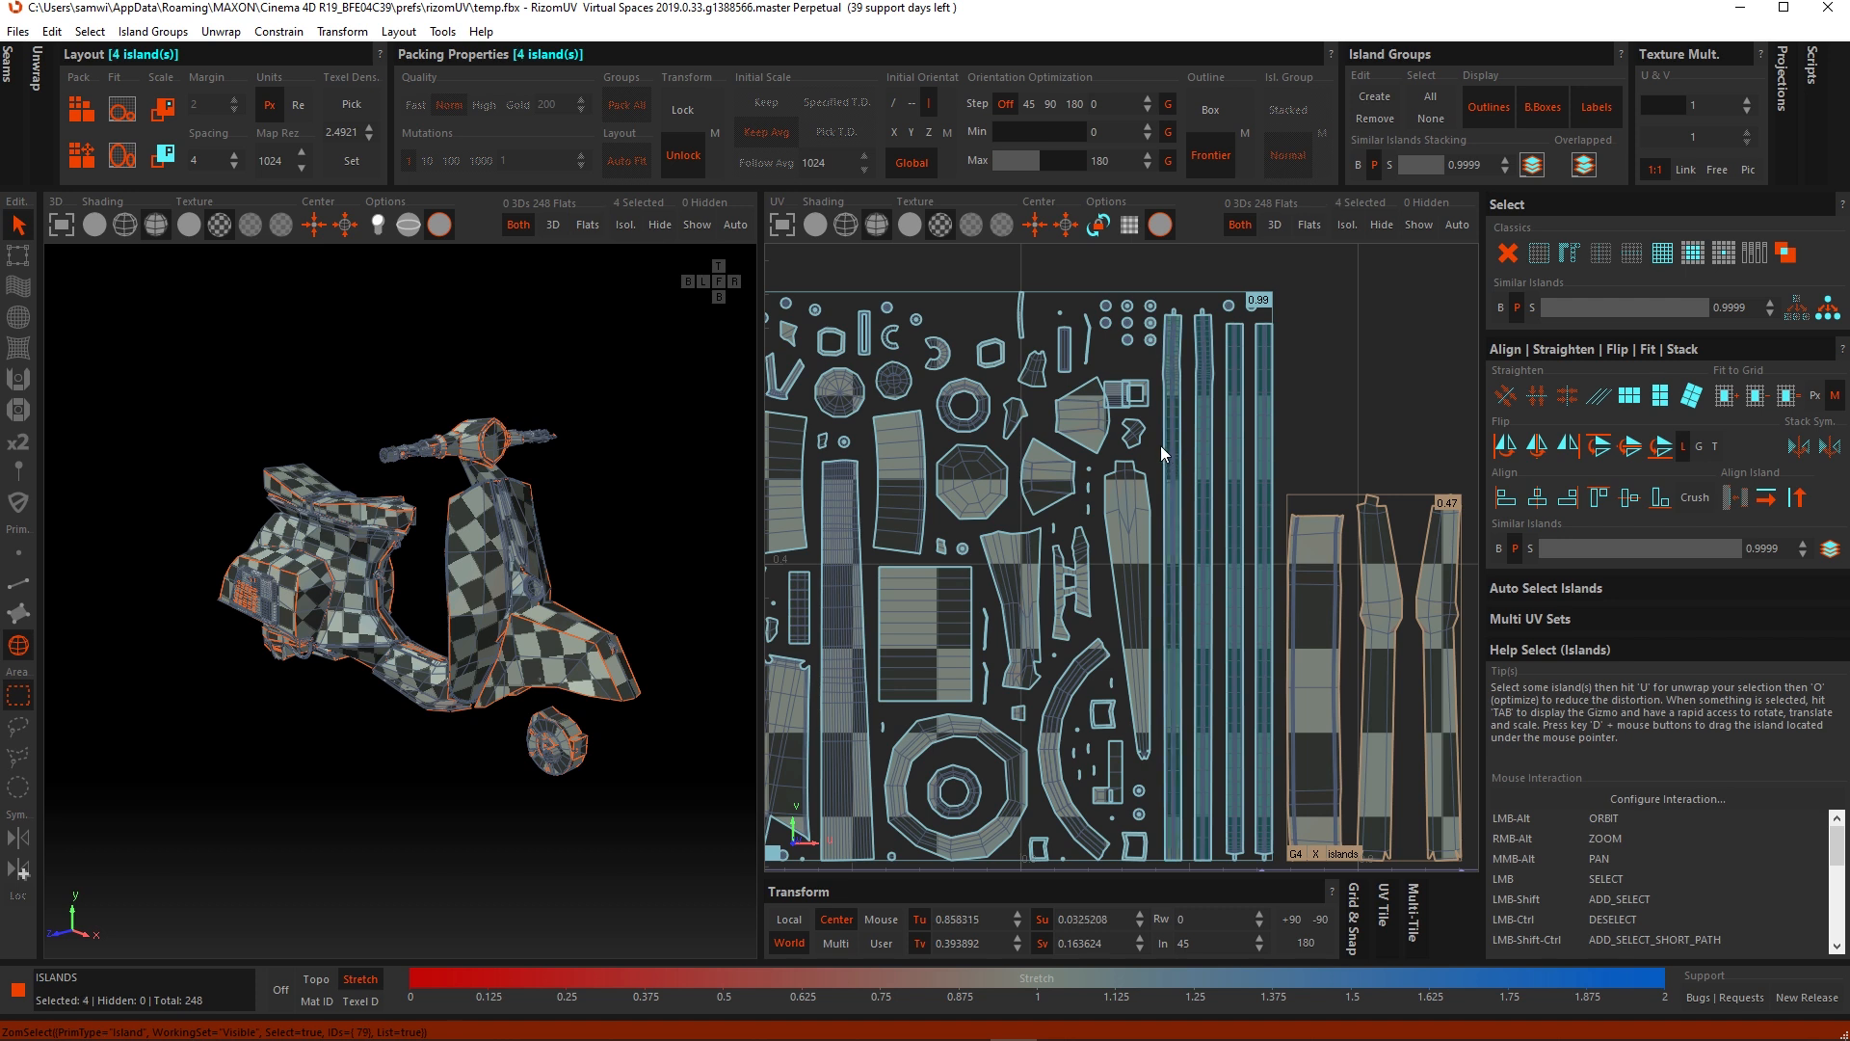
left_click(685, 105)
left_click(1316, 403)
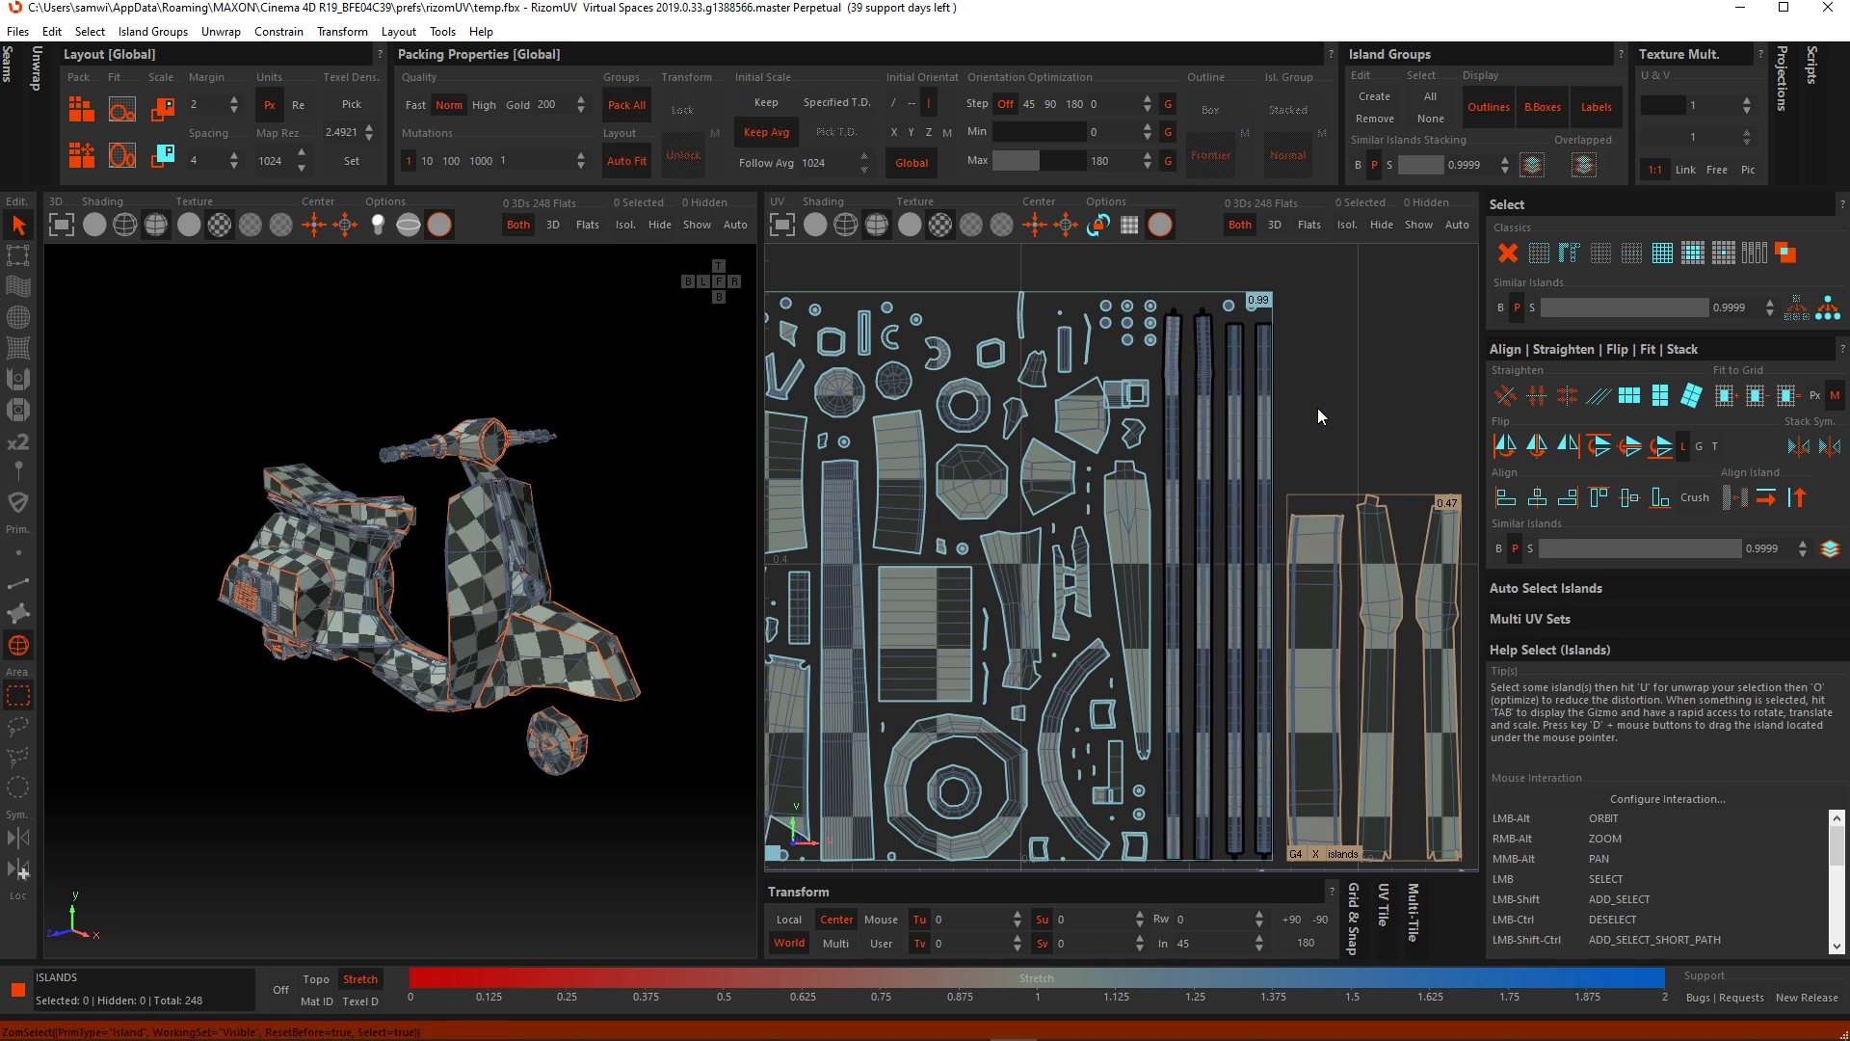
Step: Lock the transform of the eight round islands arranged in the small grid beside the strips
scroll(1263, 431, "up", 4)
scroll(1222, 453, "up", 2)
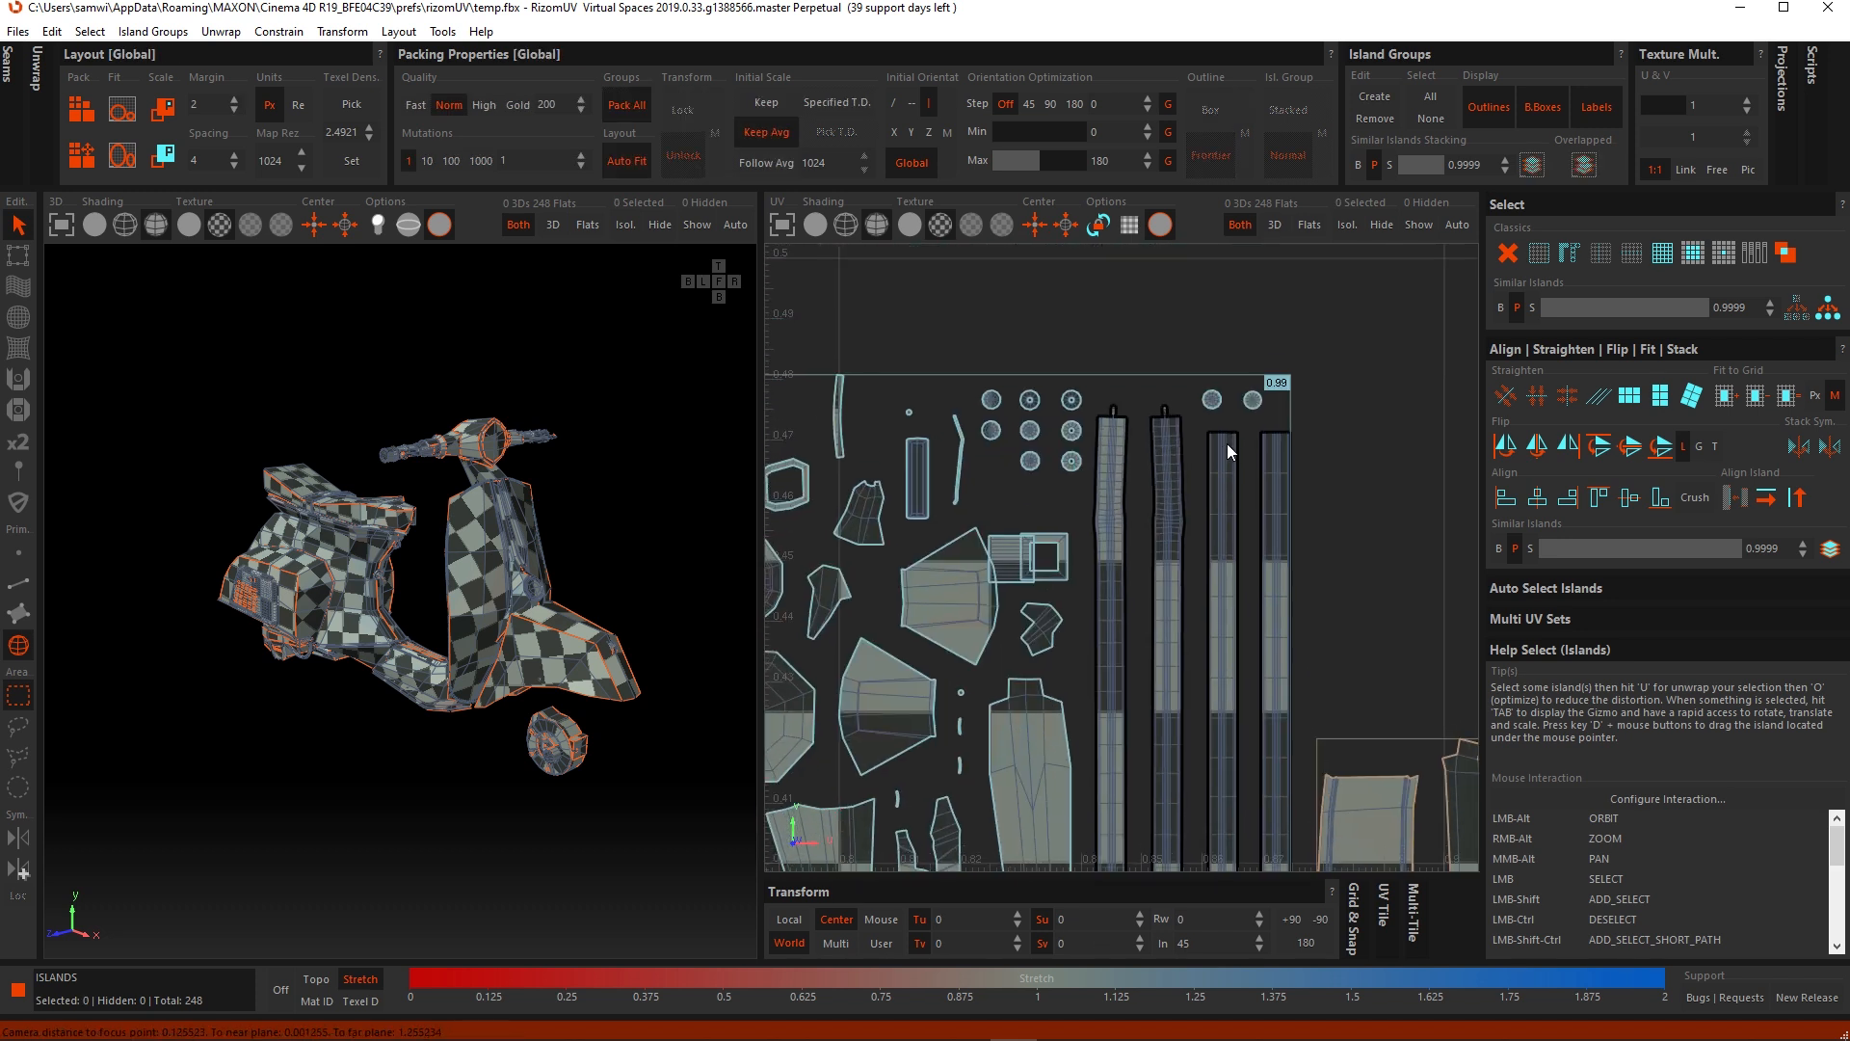
scroll(1228, 438, "up", 1)
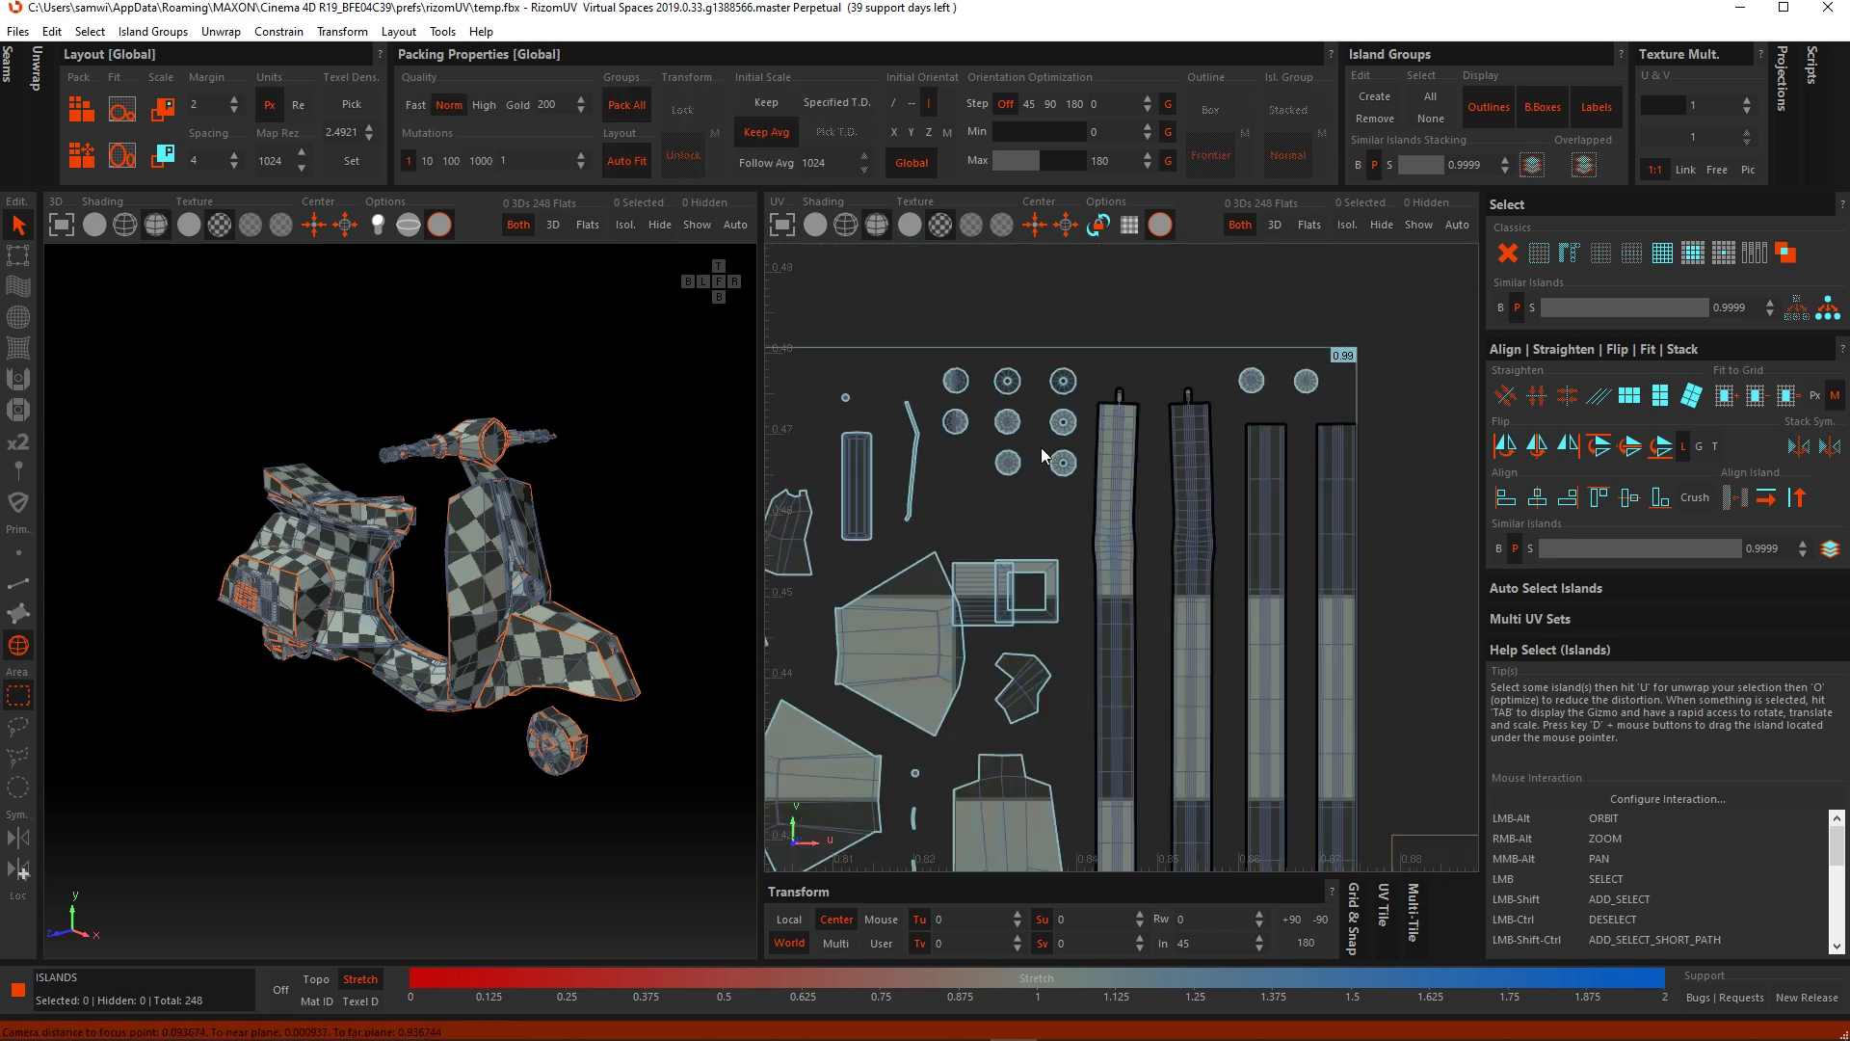
middle_click_drag(1003, 447, 1072, 448, "alt")
left_click_drag(1030, 391, 1155, 491)
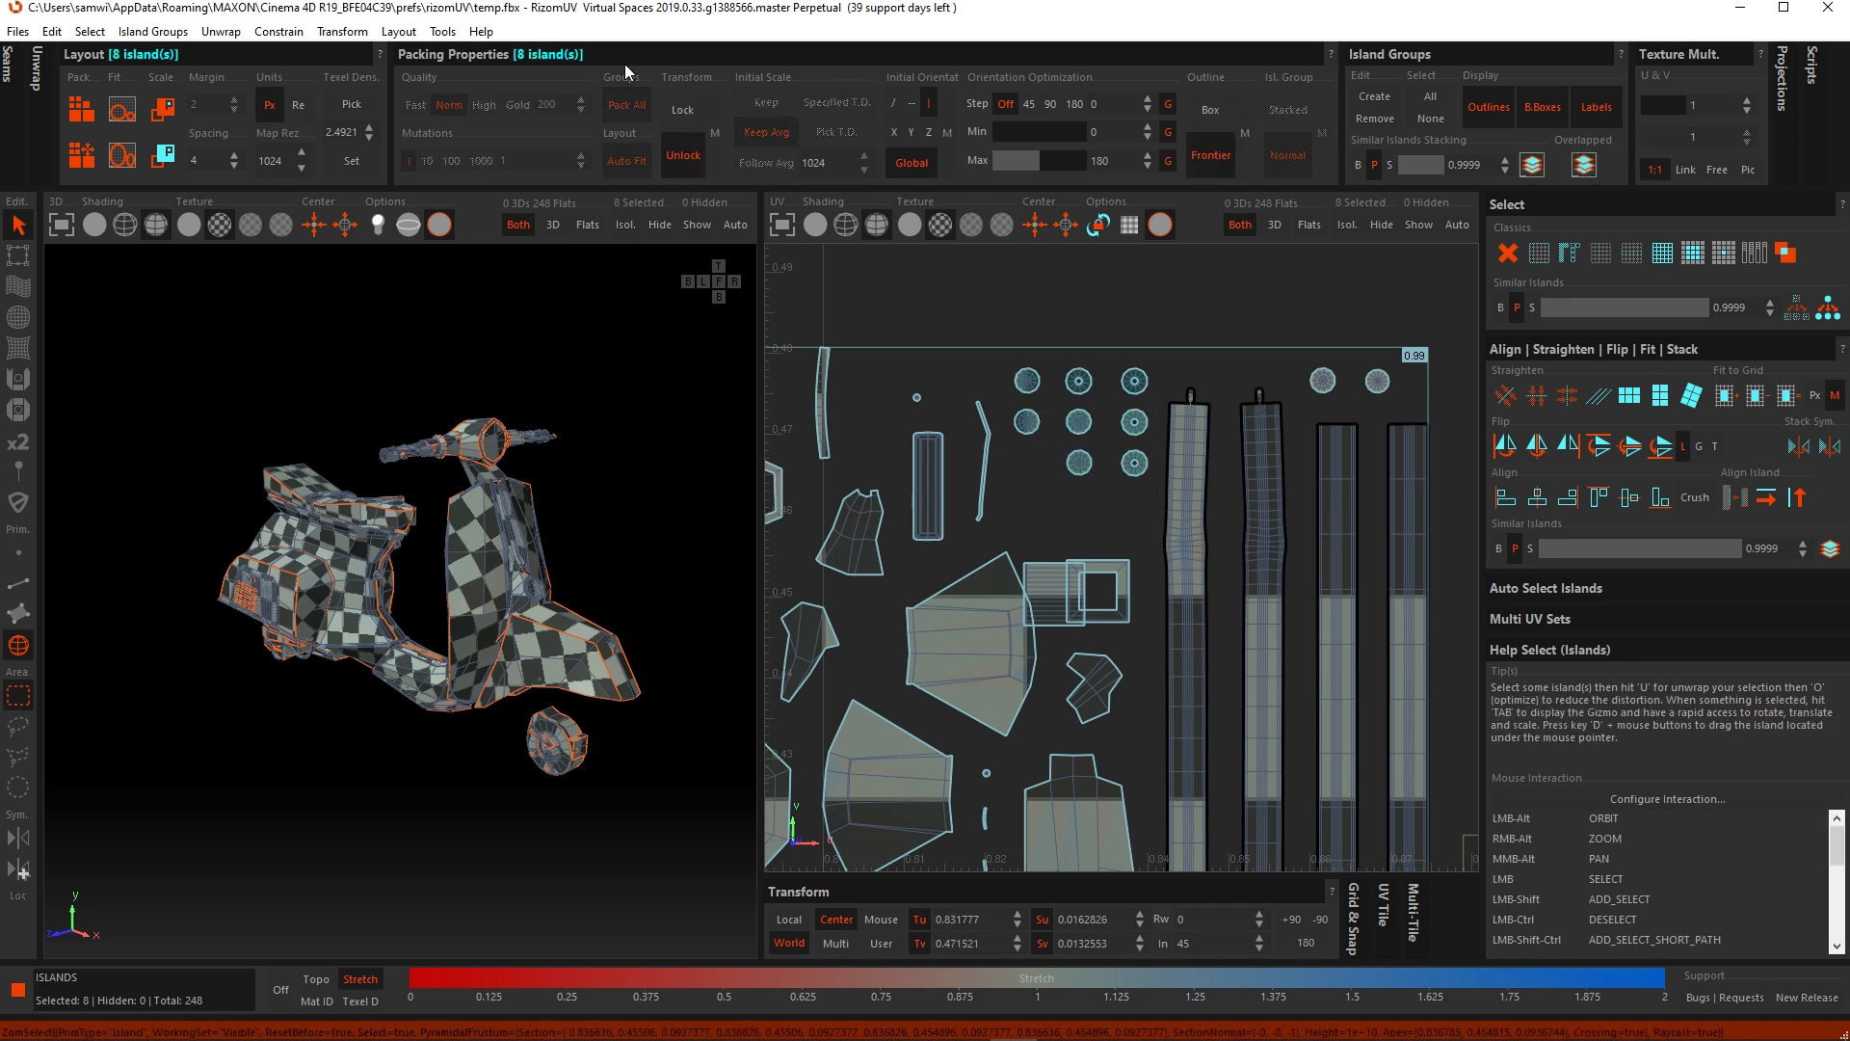
left_click(686, 109)
scroll(1010, 443, "down", 5)
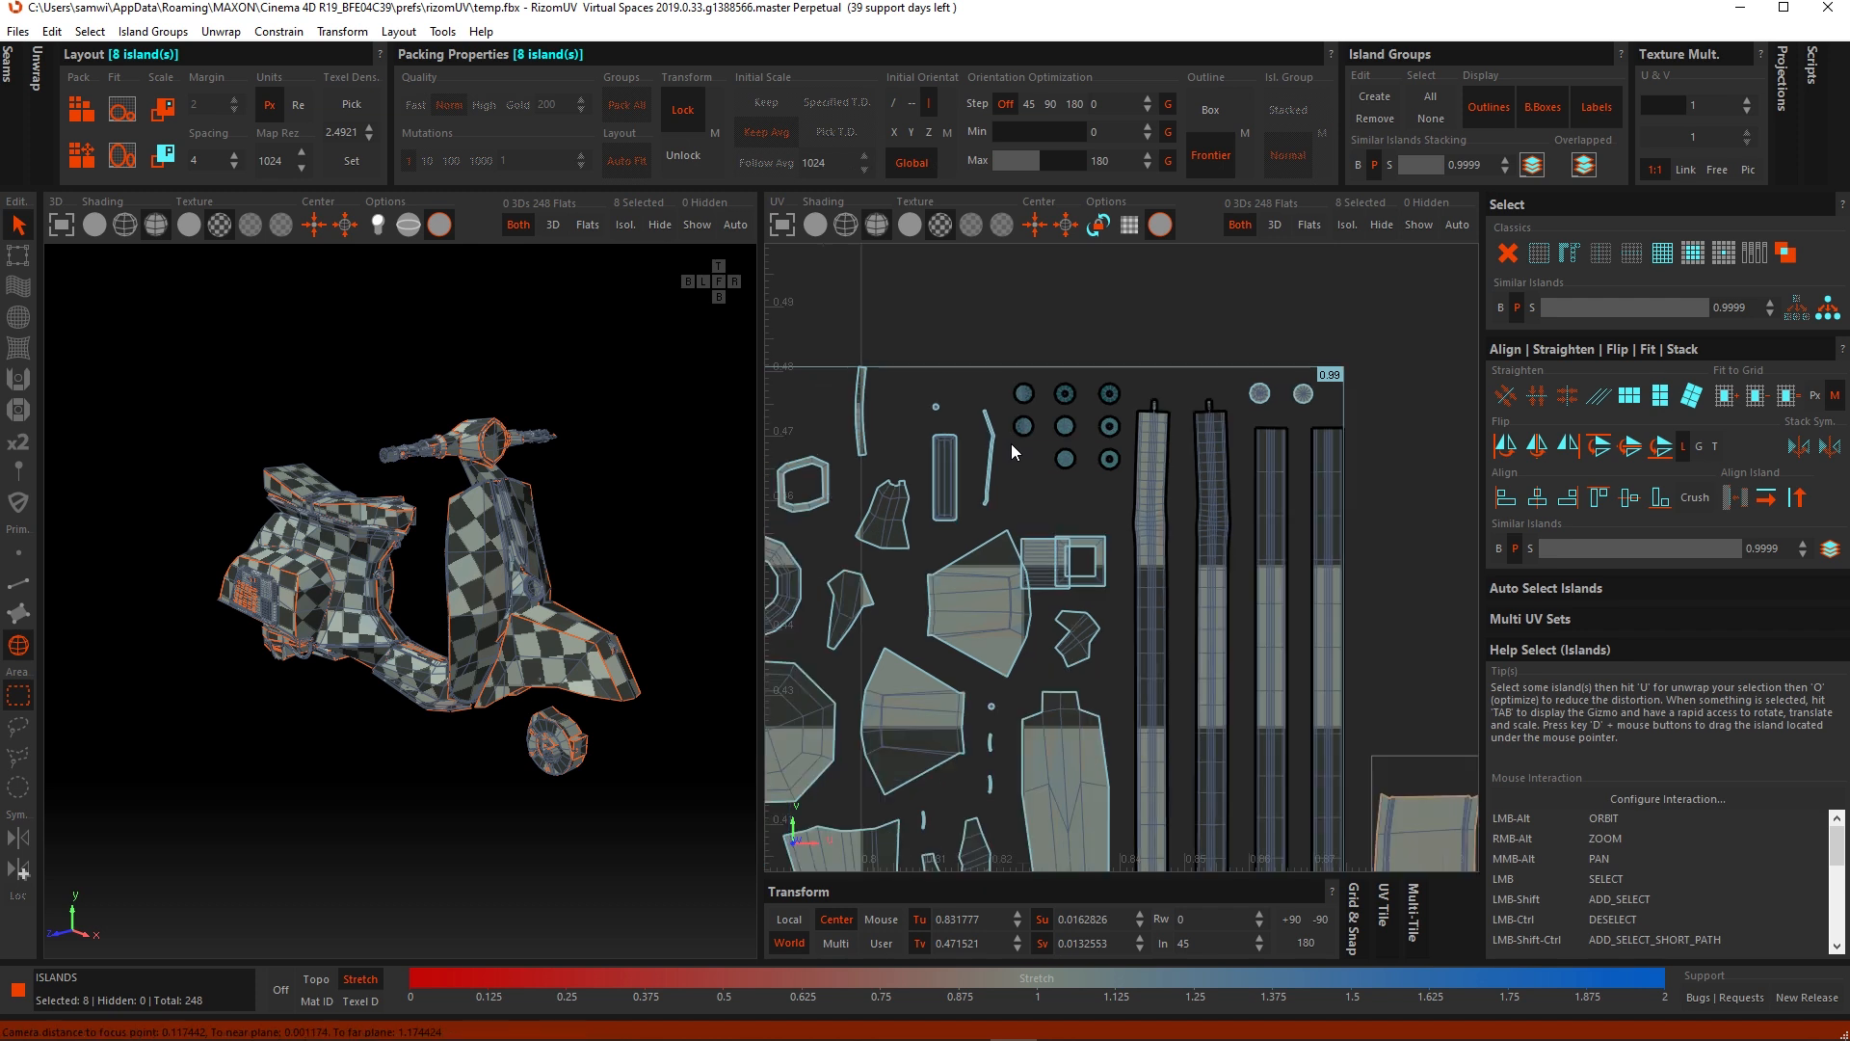
scroll(1040, 485, "up", 3)
left_click(1131, 466)
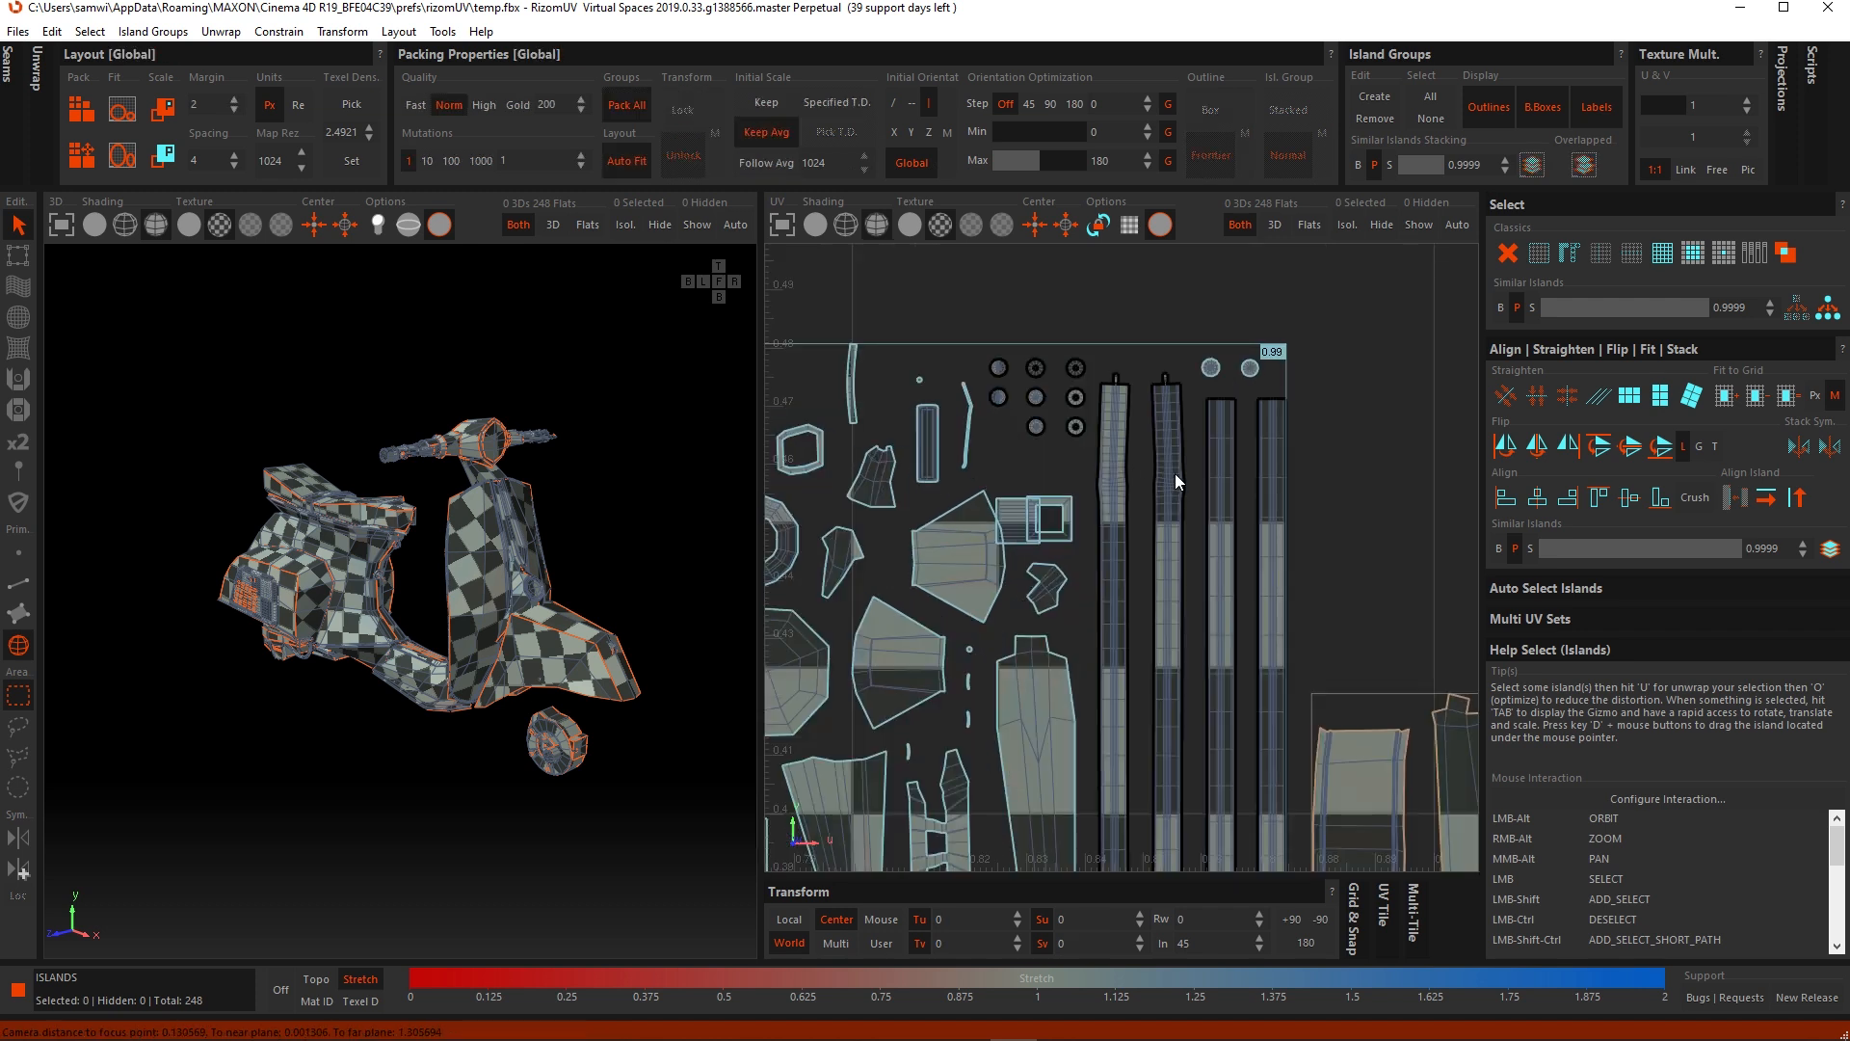
left_click(1326, 464)
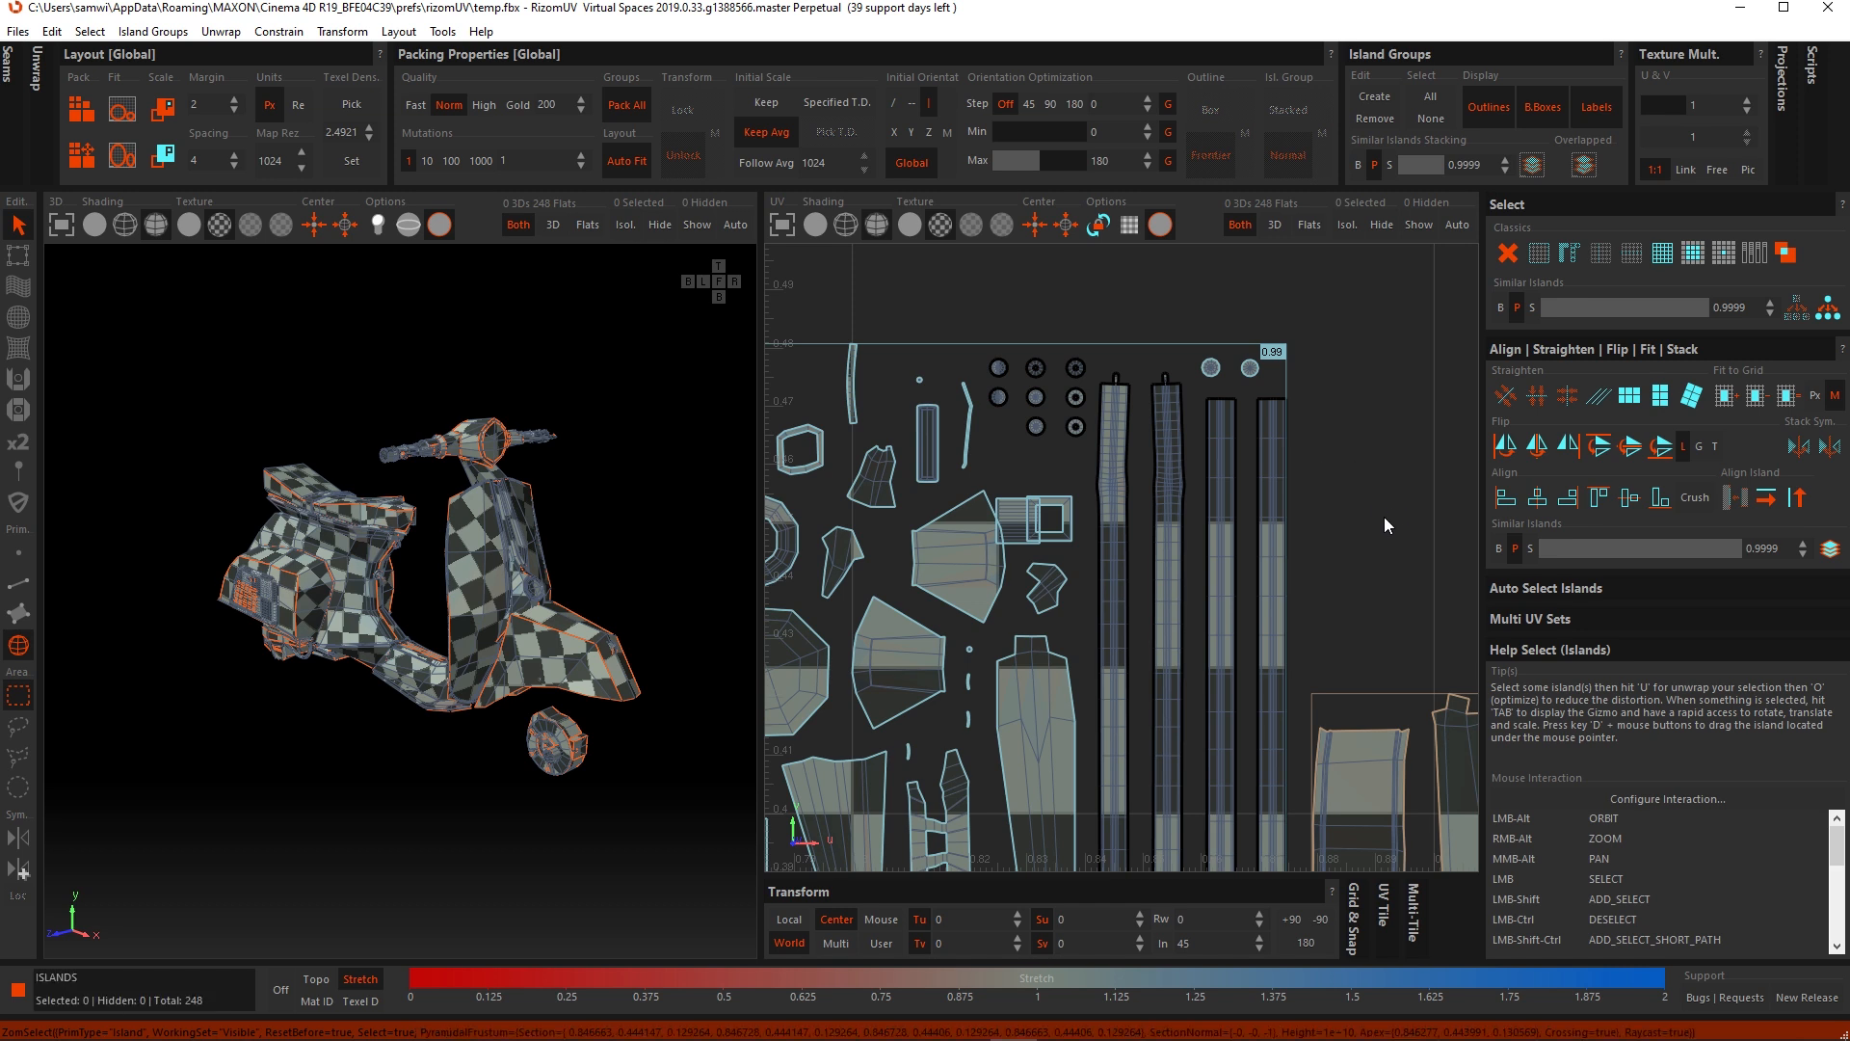
Step: Try packing all island groups with the strips and round islands locked, and examine their placement in group G0
scroll(1367, 495, "down", 2)
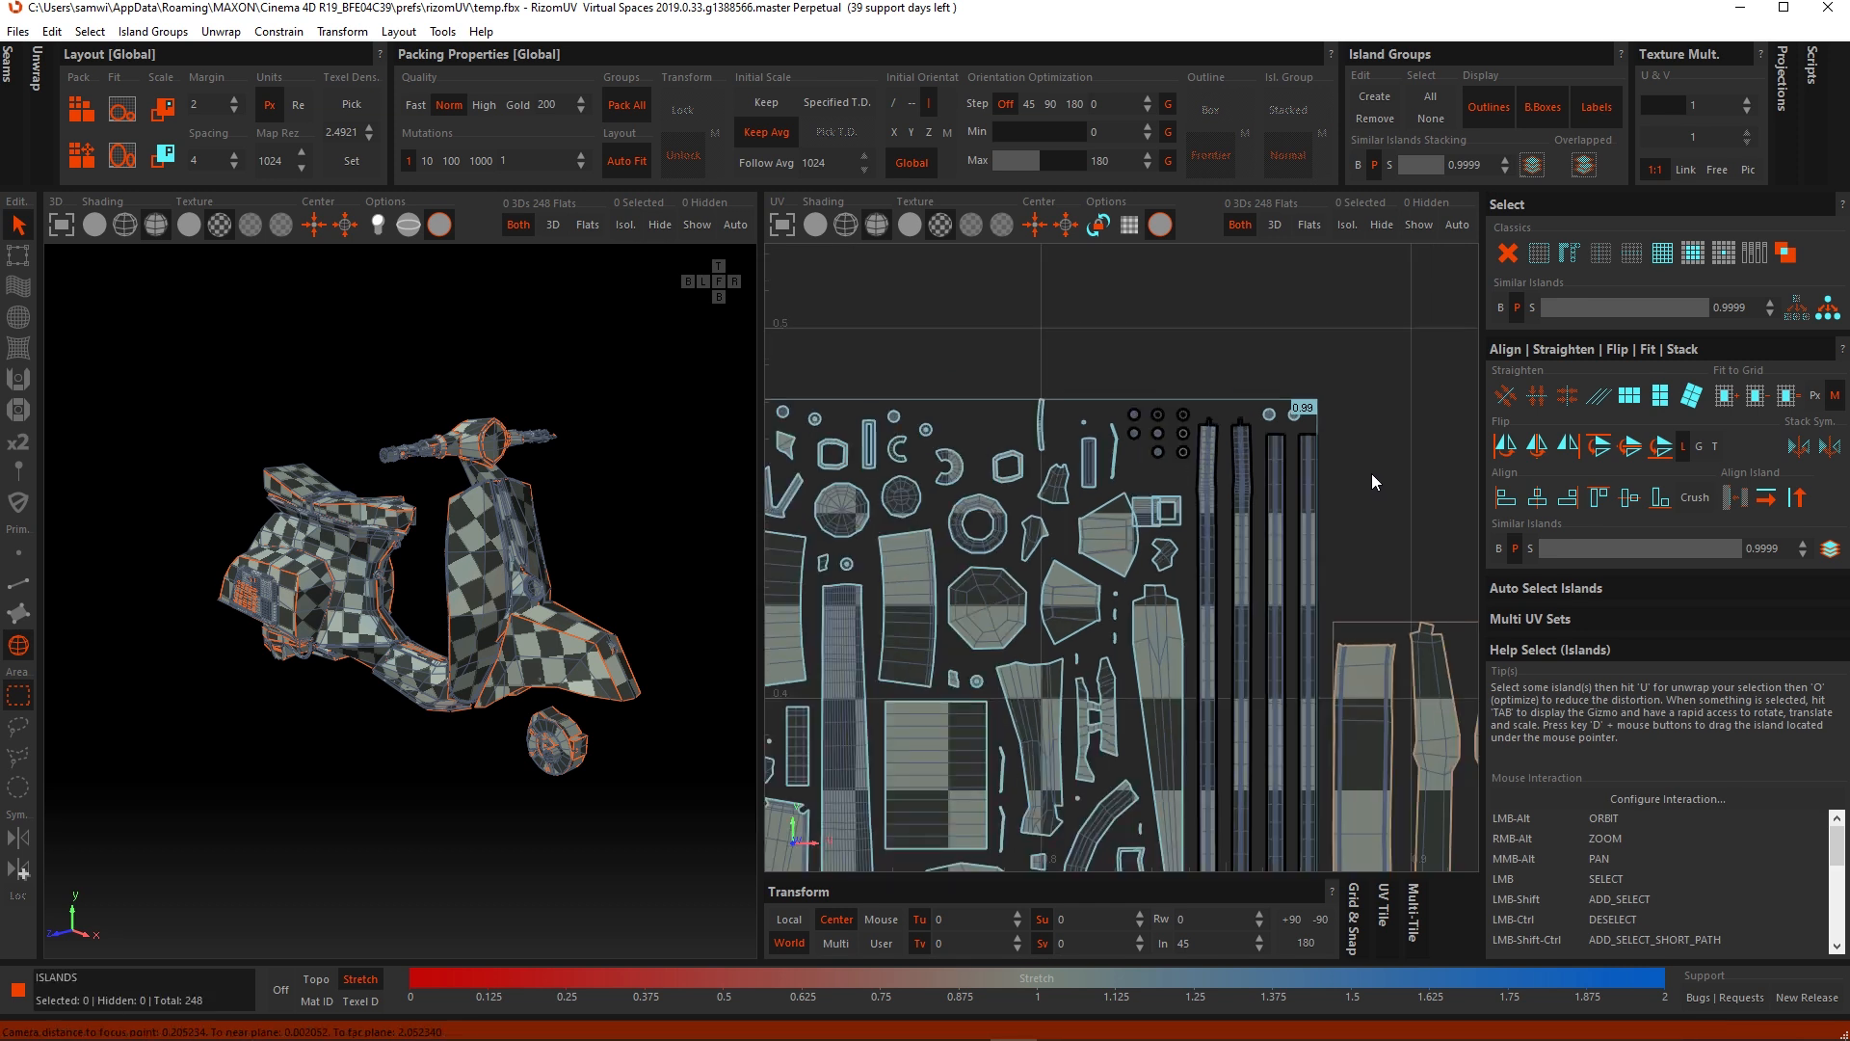
key("p")
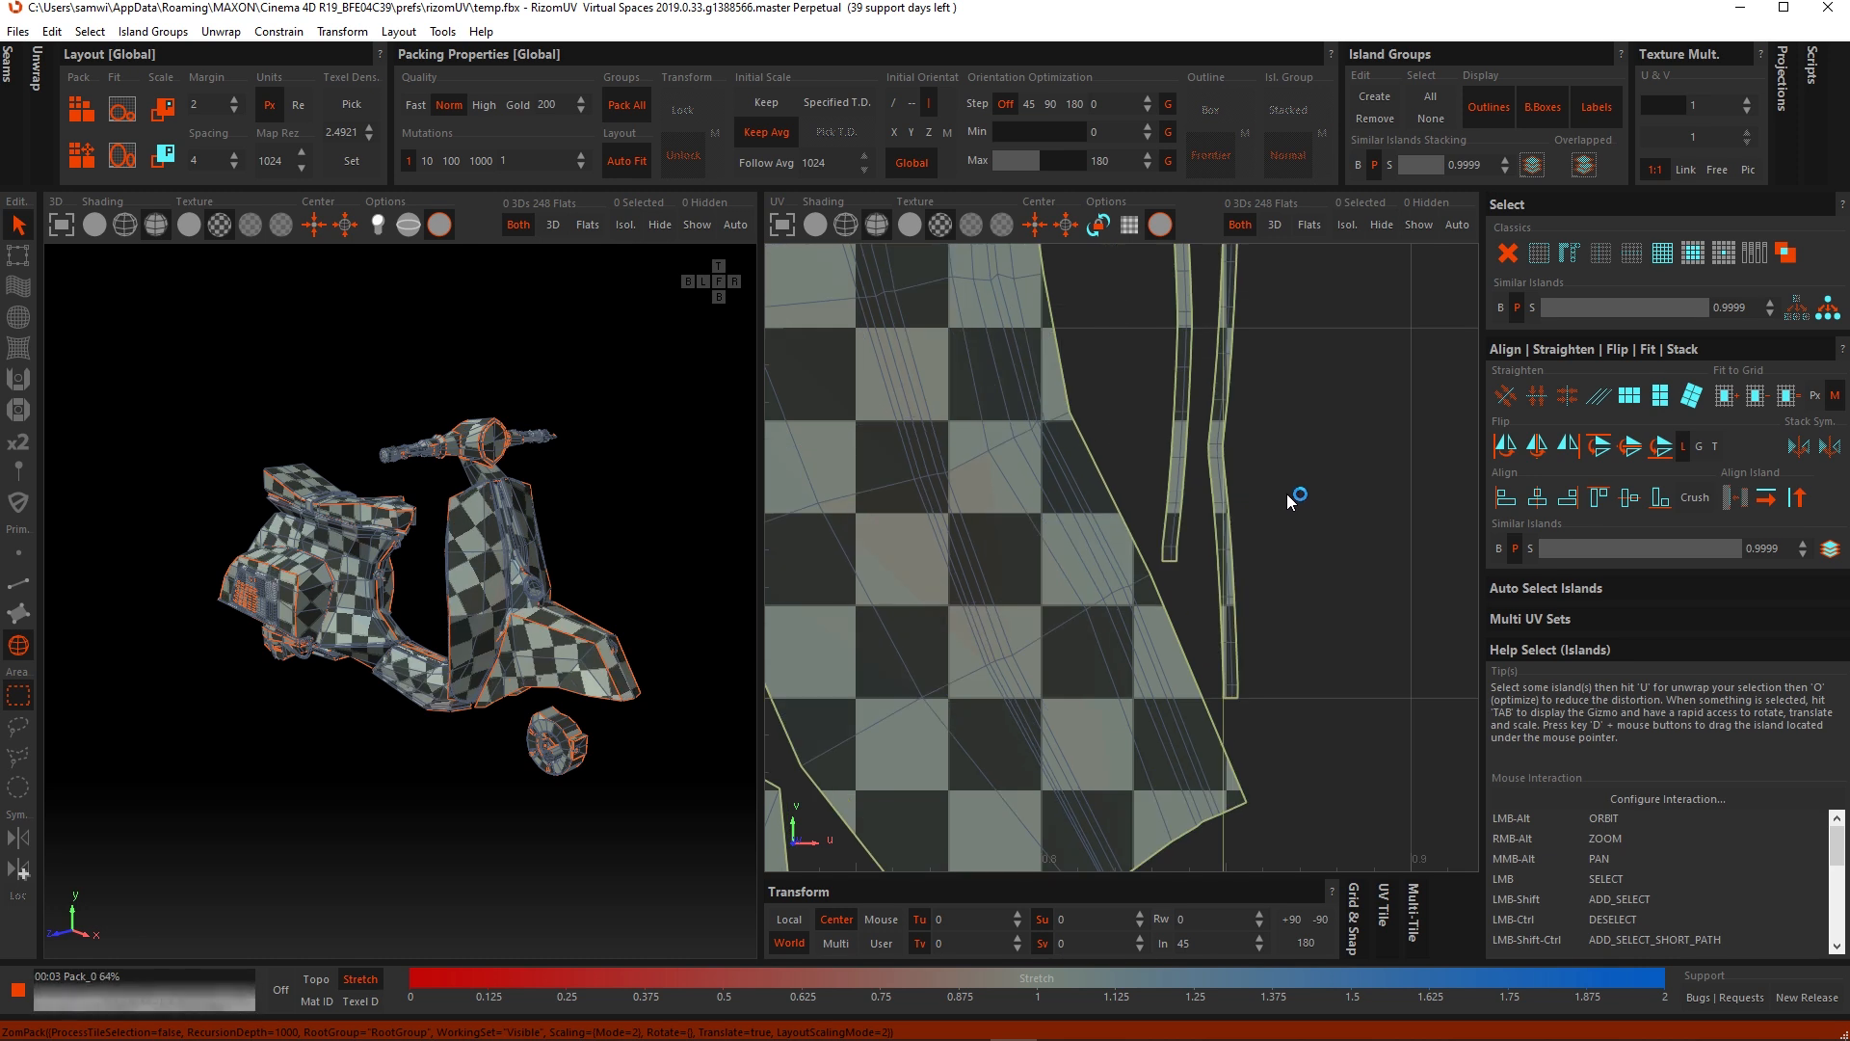
scroll(1264, 497, "down", 6)
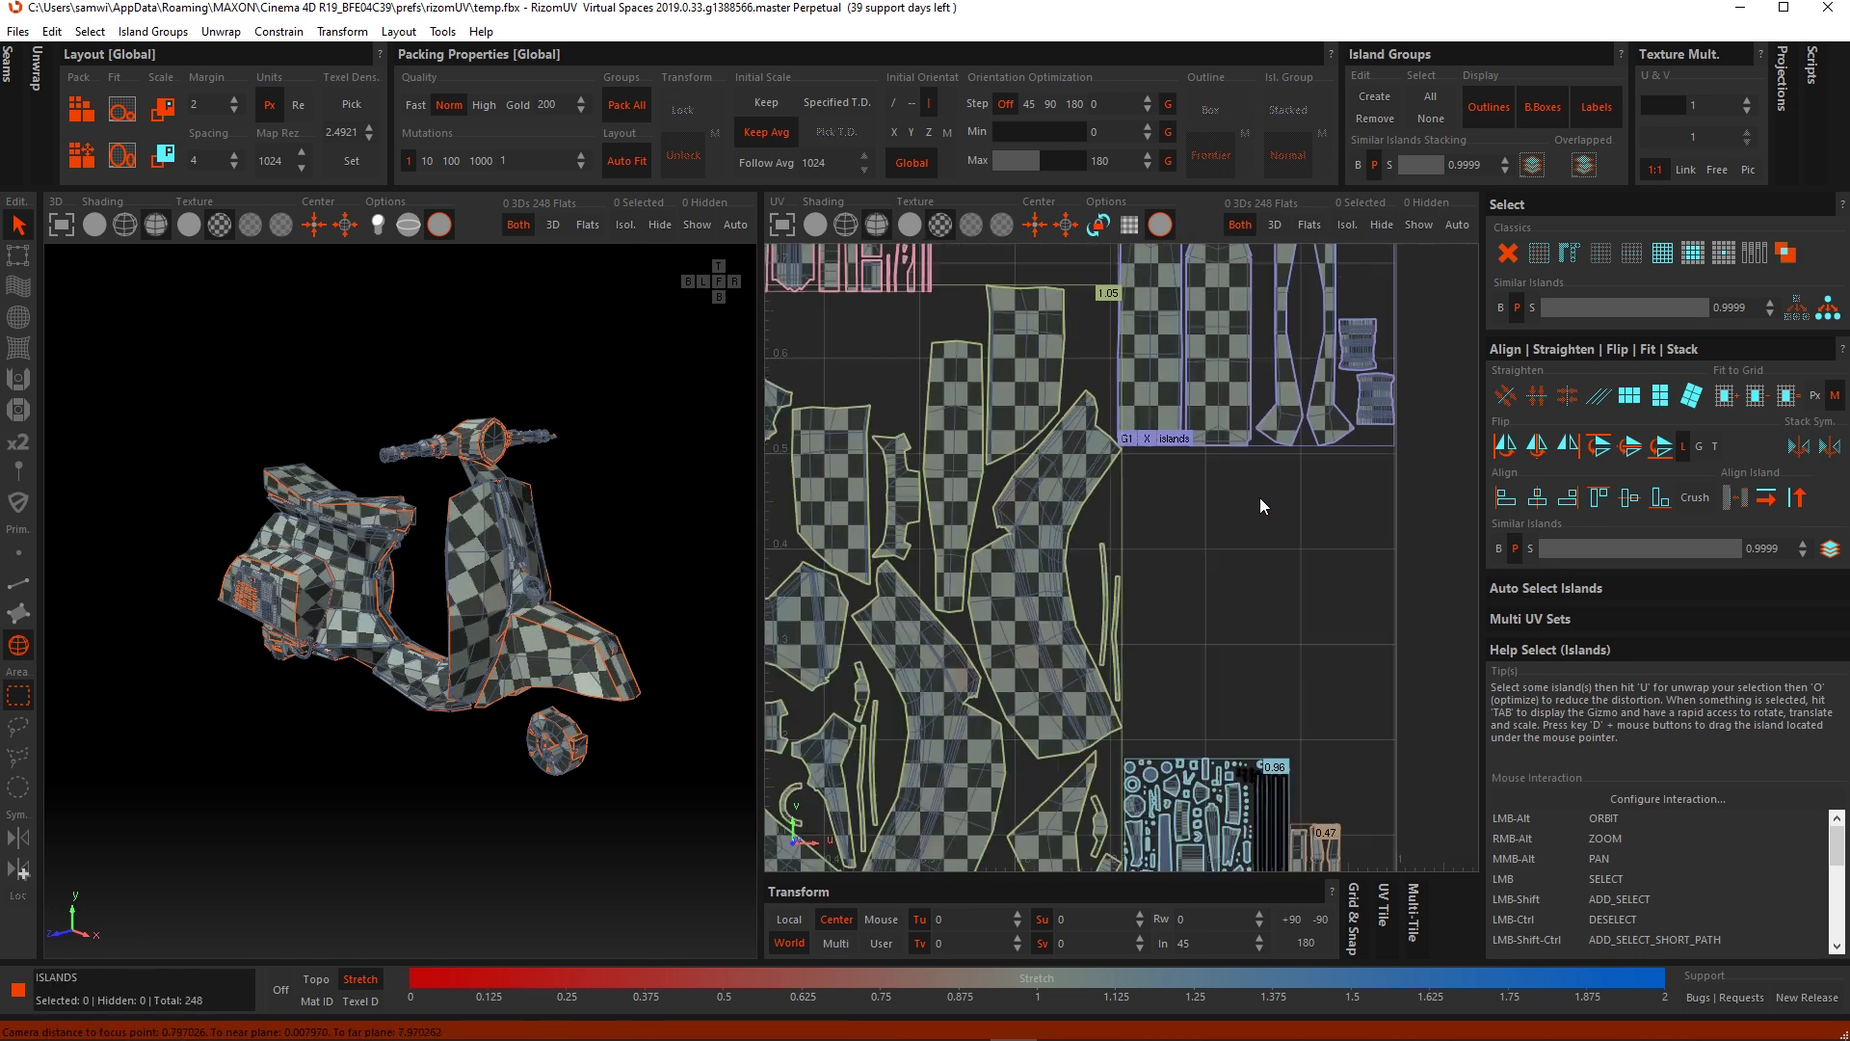
middle_click_drag(1268, 545, 1193, 459, "alt")
scroll(1197, 590, "up", 3)
scroll(1217, 413, "up", 3)
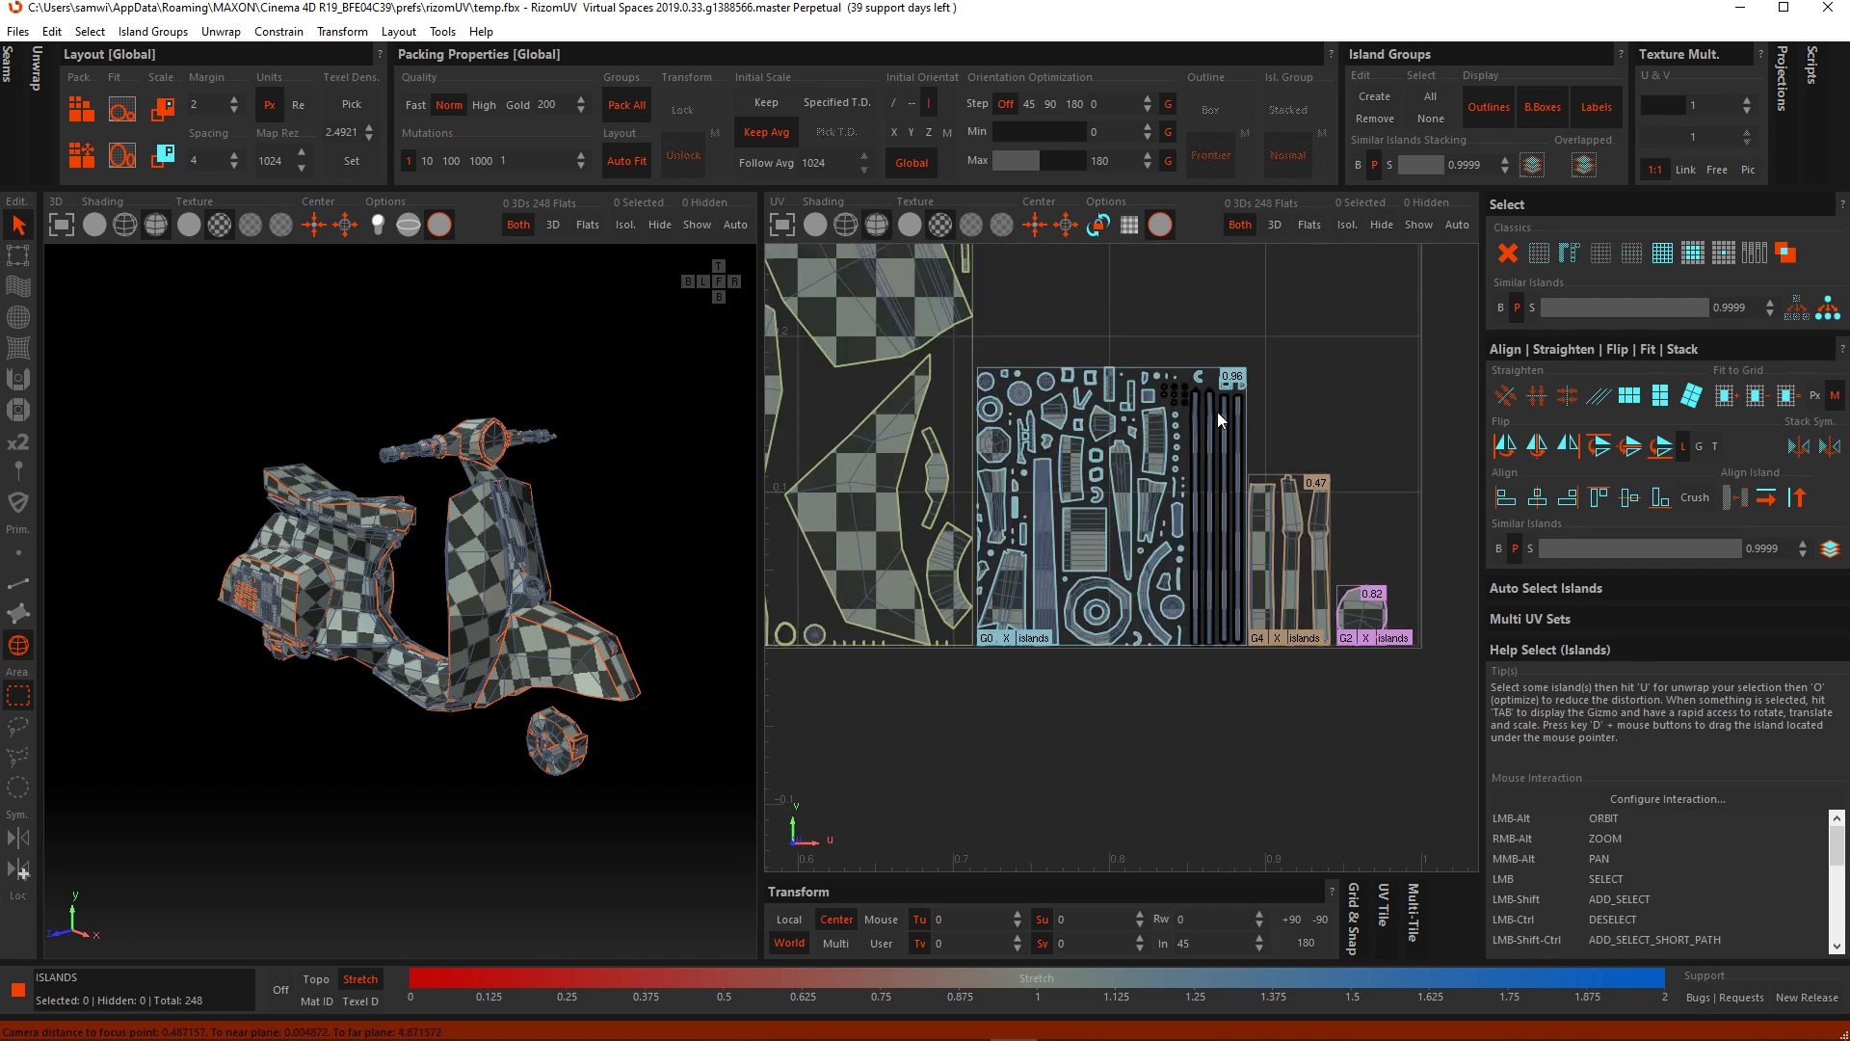
scroll(1143, 414, "up", 5)
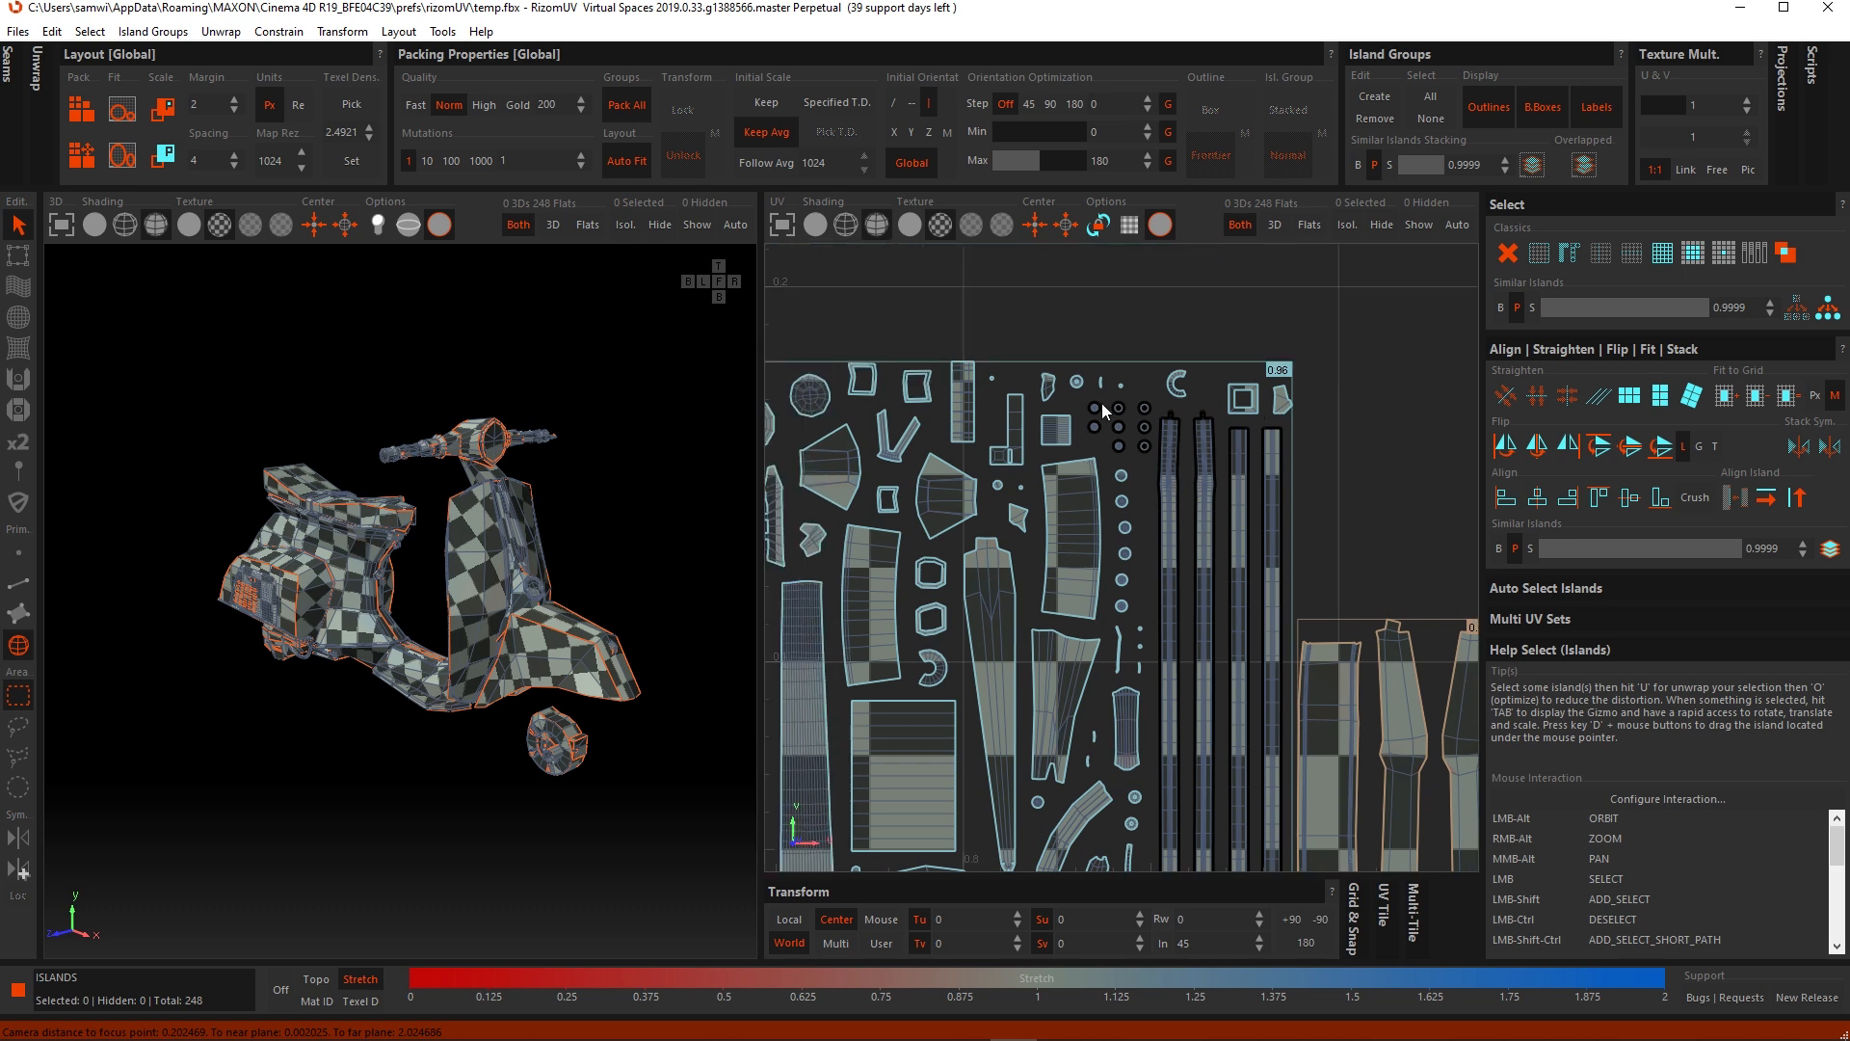
middle_click_drag(1216, 673, 1226, 630, "alt")
scroll(1225, 631, "down", 5)
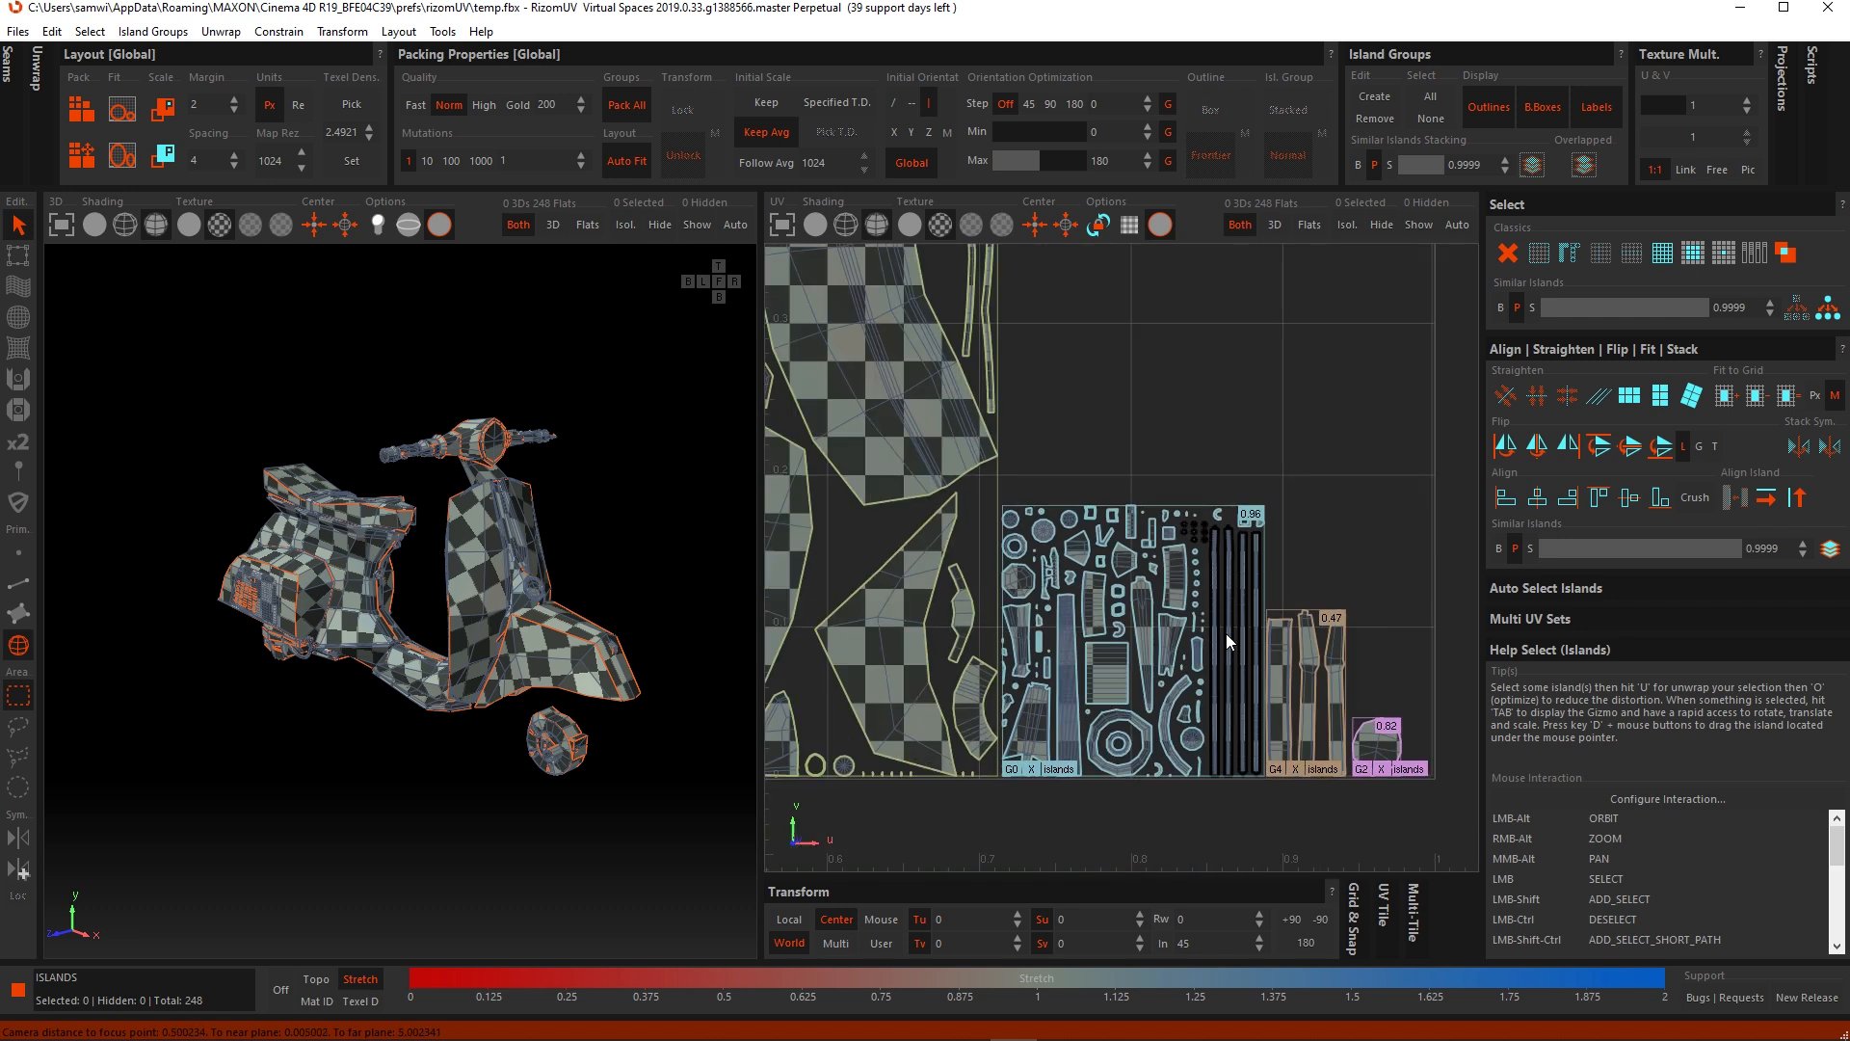
Step: Undo the last pack of the island groups
middle_click_drag(1033, 630, 1097, 755, "alt")
scroll(1077, 633, "down", 3)
scroll(1080, 636, "down", 2)
key("p")
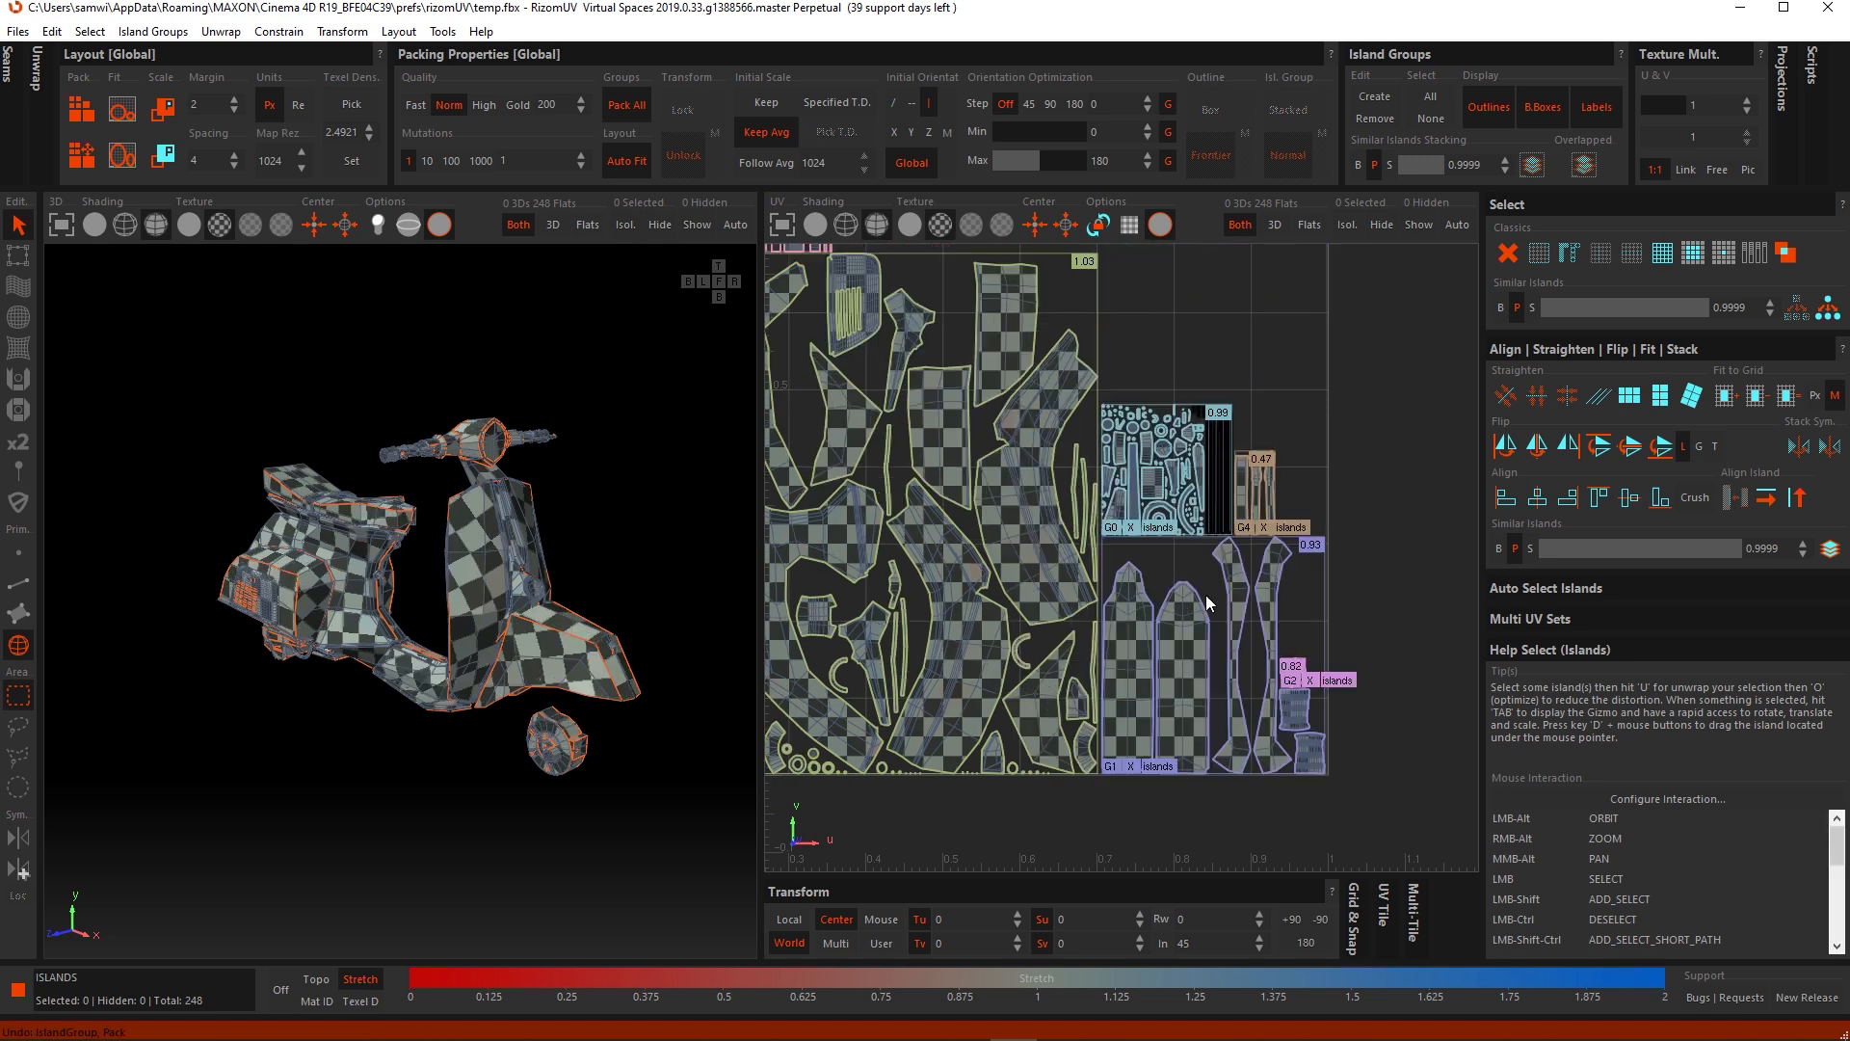
Step: Lock the transform of the whole island group G0 and clear the group selection
scroll(1105, 533, "up", 4)
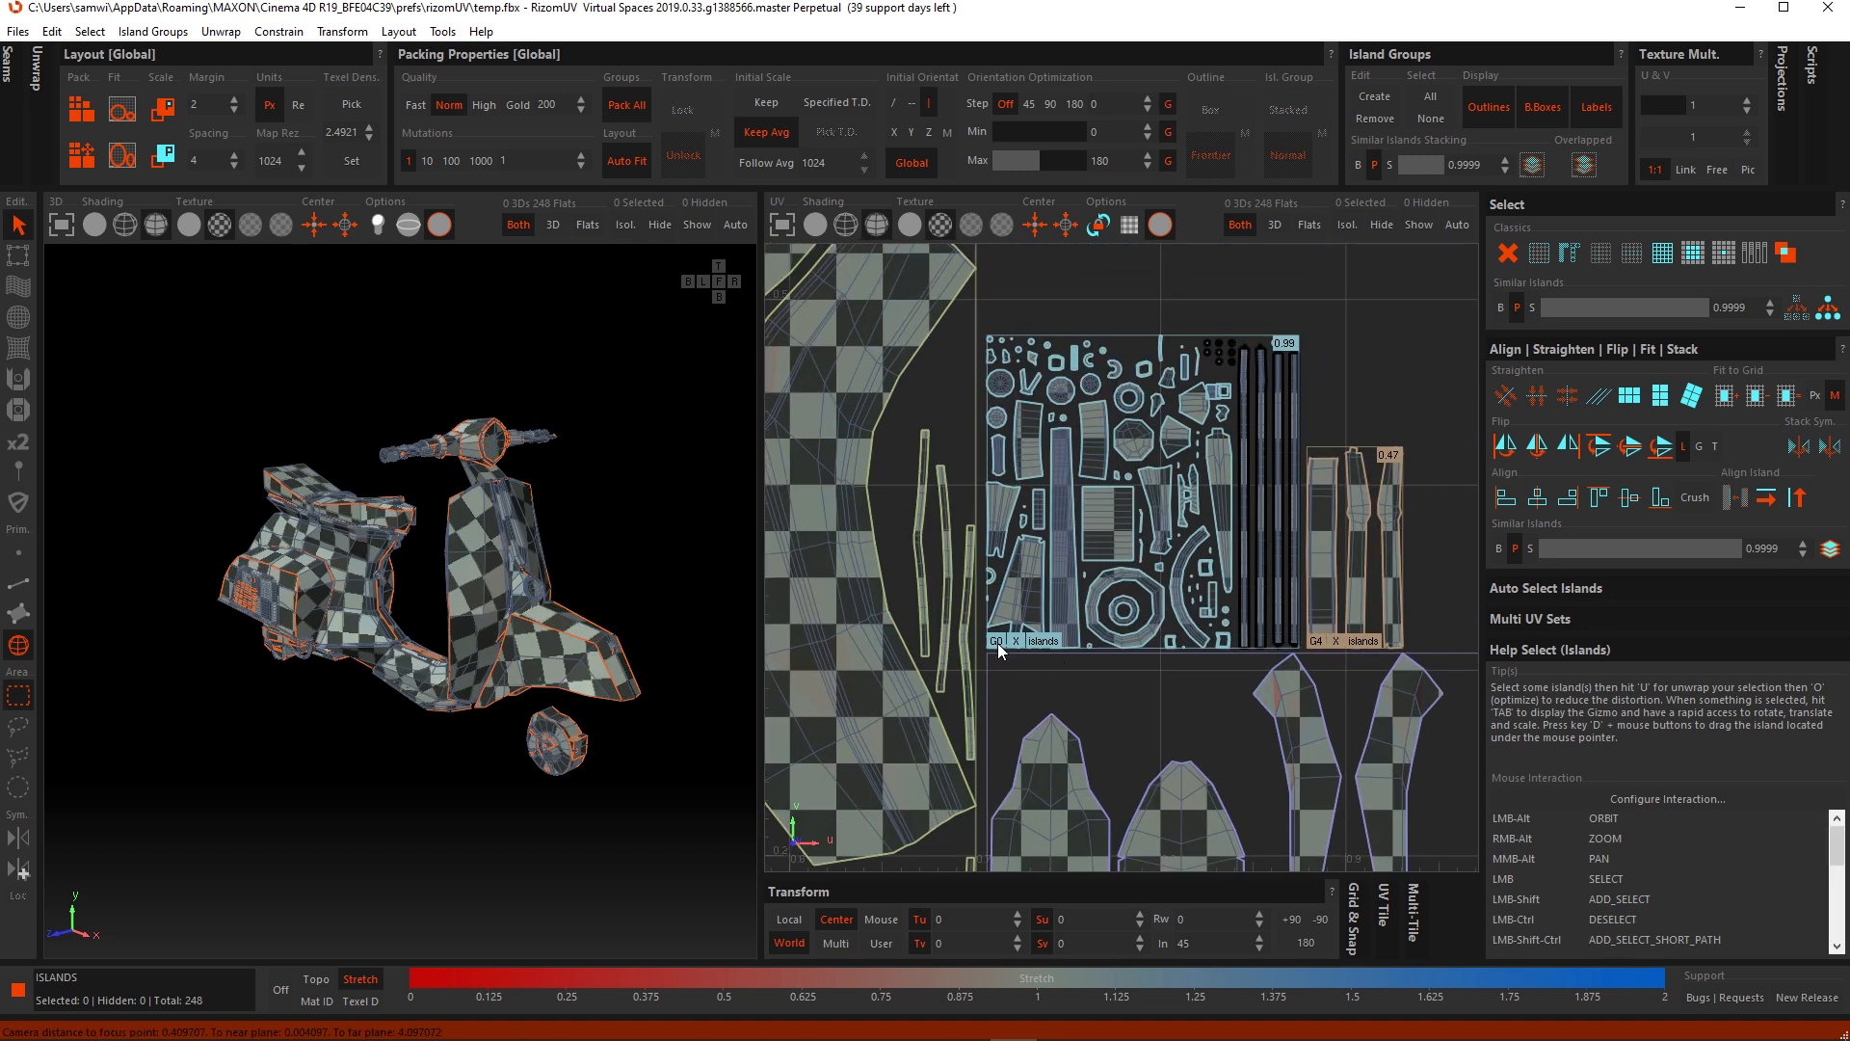
left_click(997, 641)
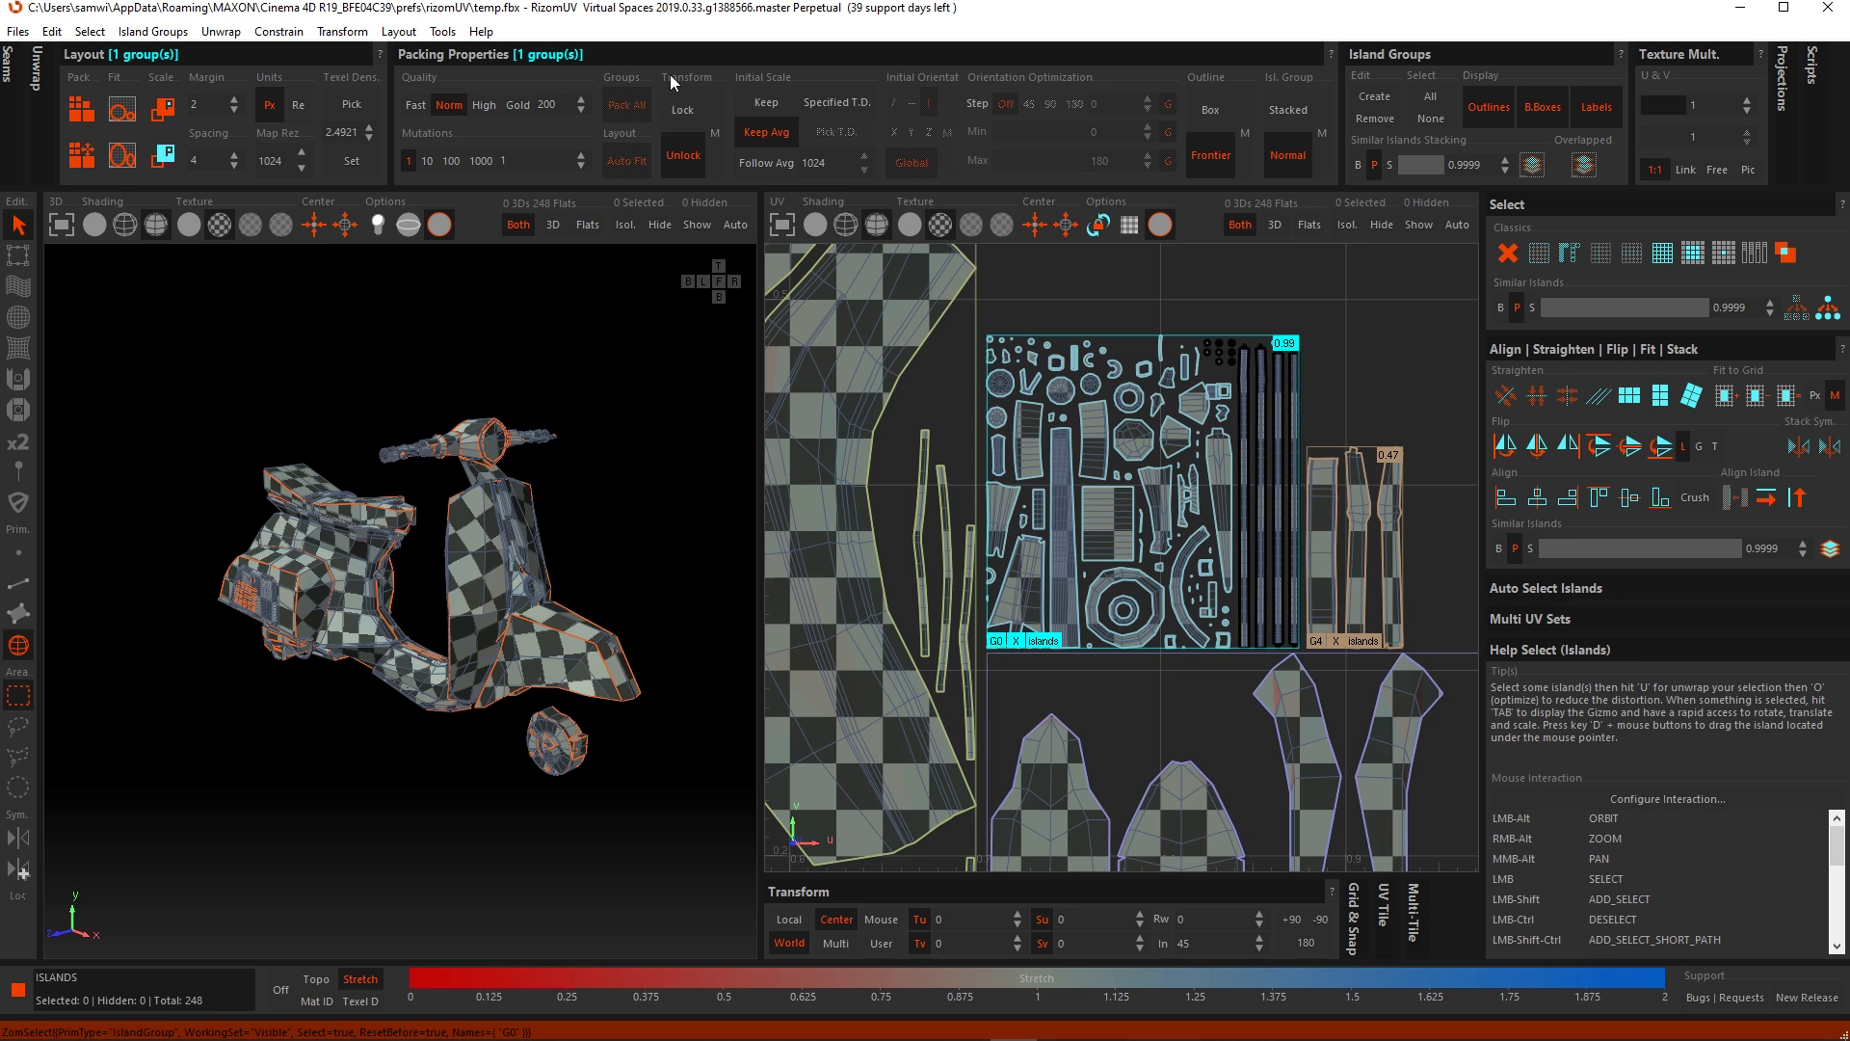
left_click(682, 112)
left_click(1345, 349)
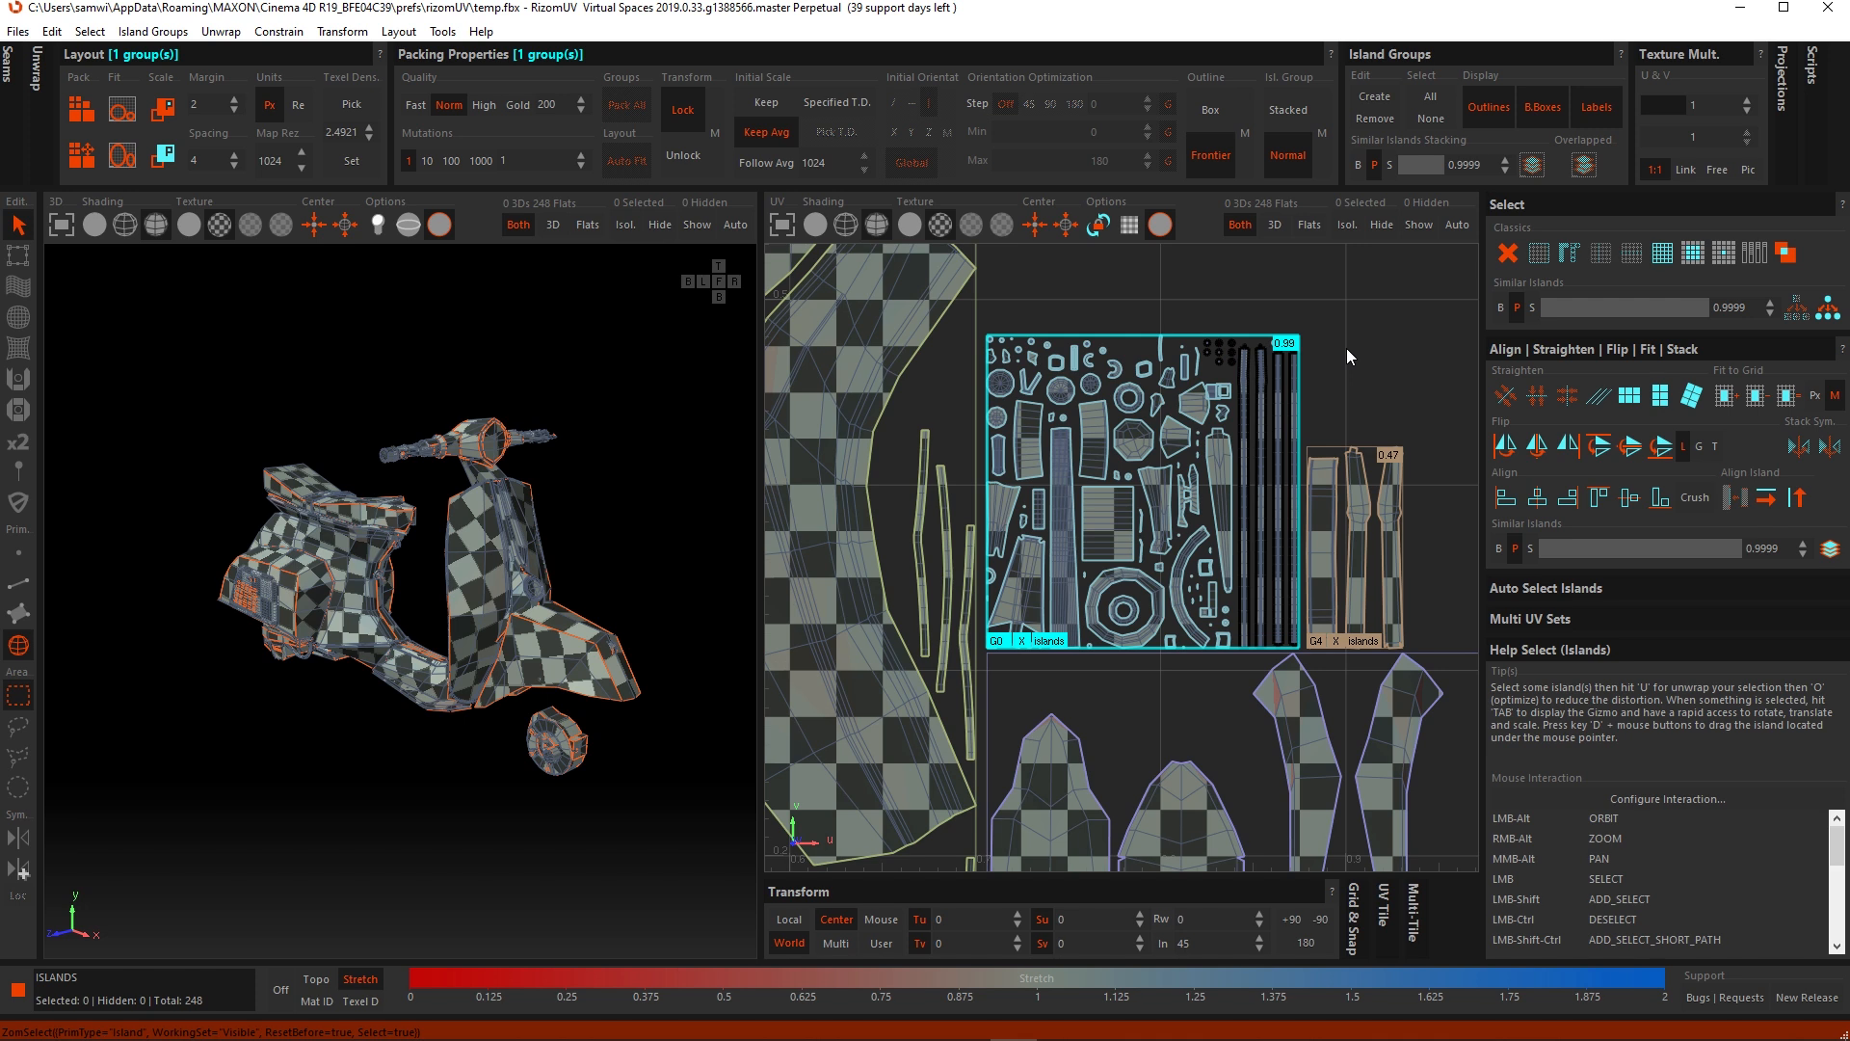
left_click(1022, 641)
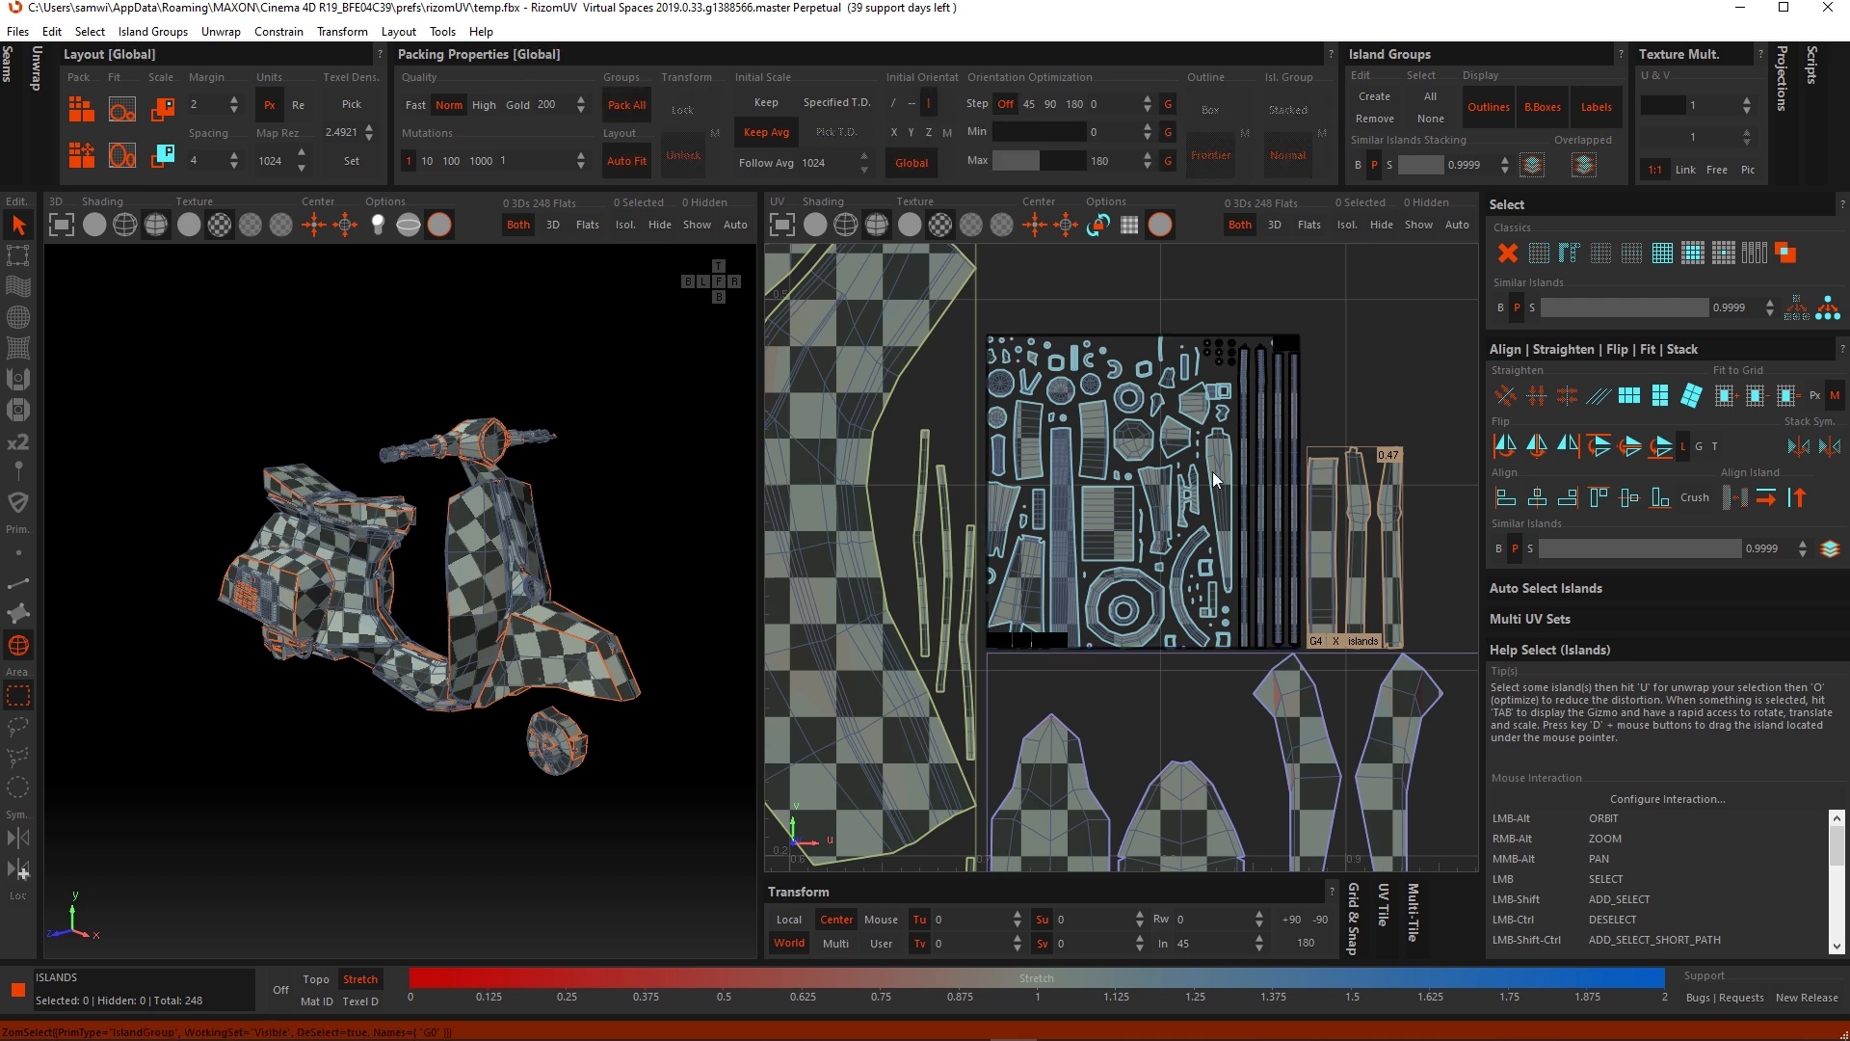
Step: Try packing the layout with group G0 locked, and undo that pack
key("p")
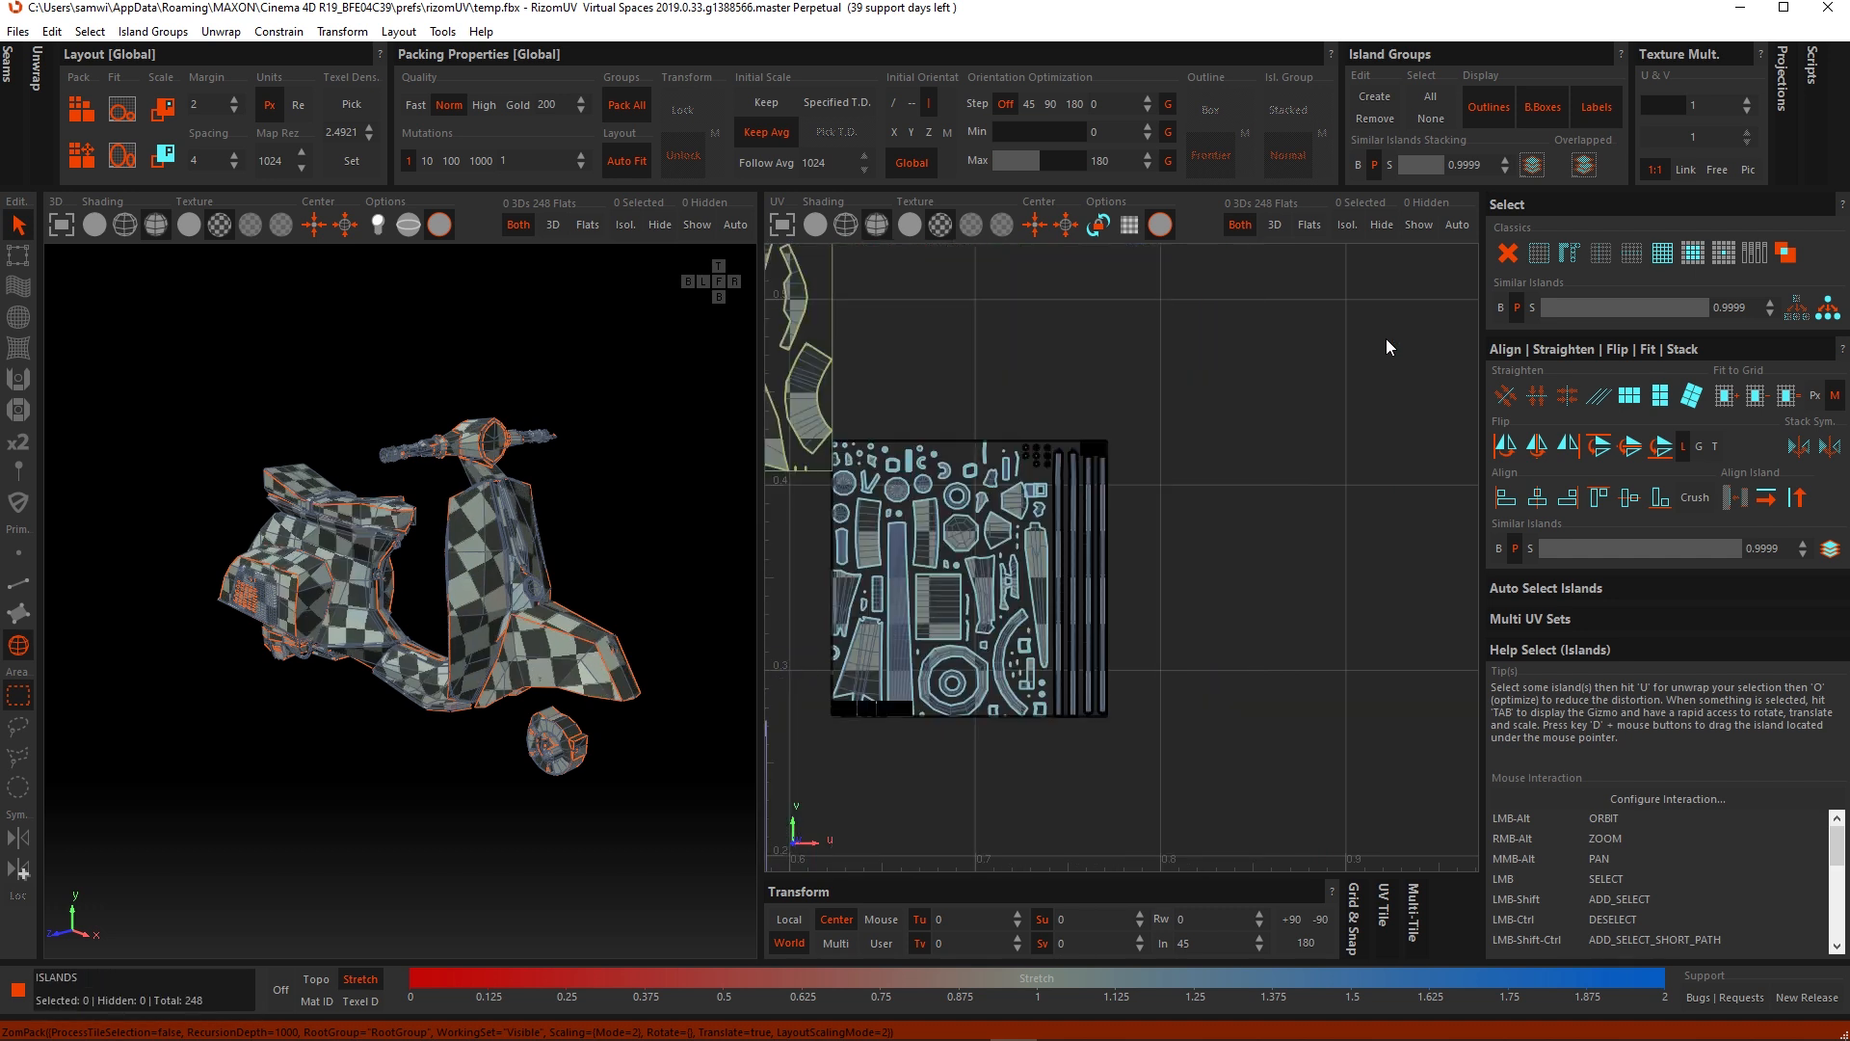
scroll(1303, 443, "down", 3)
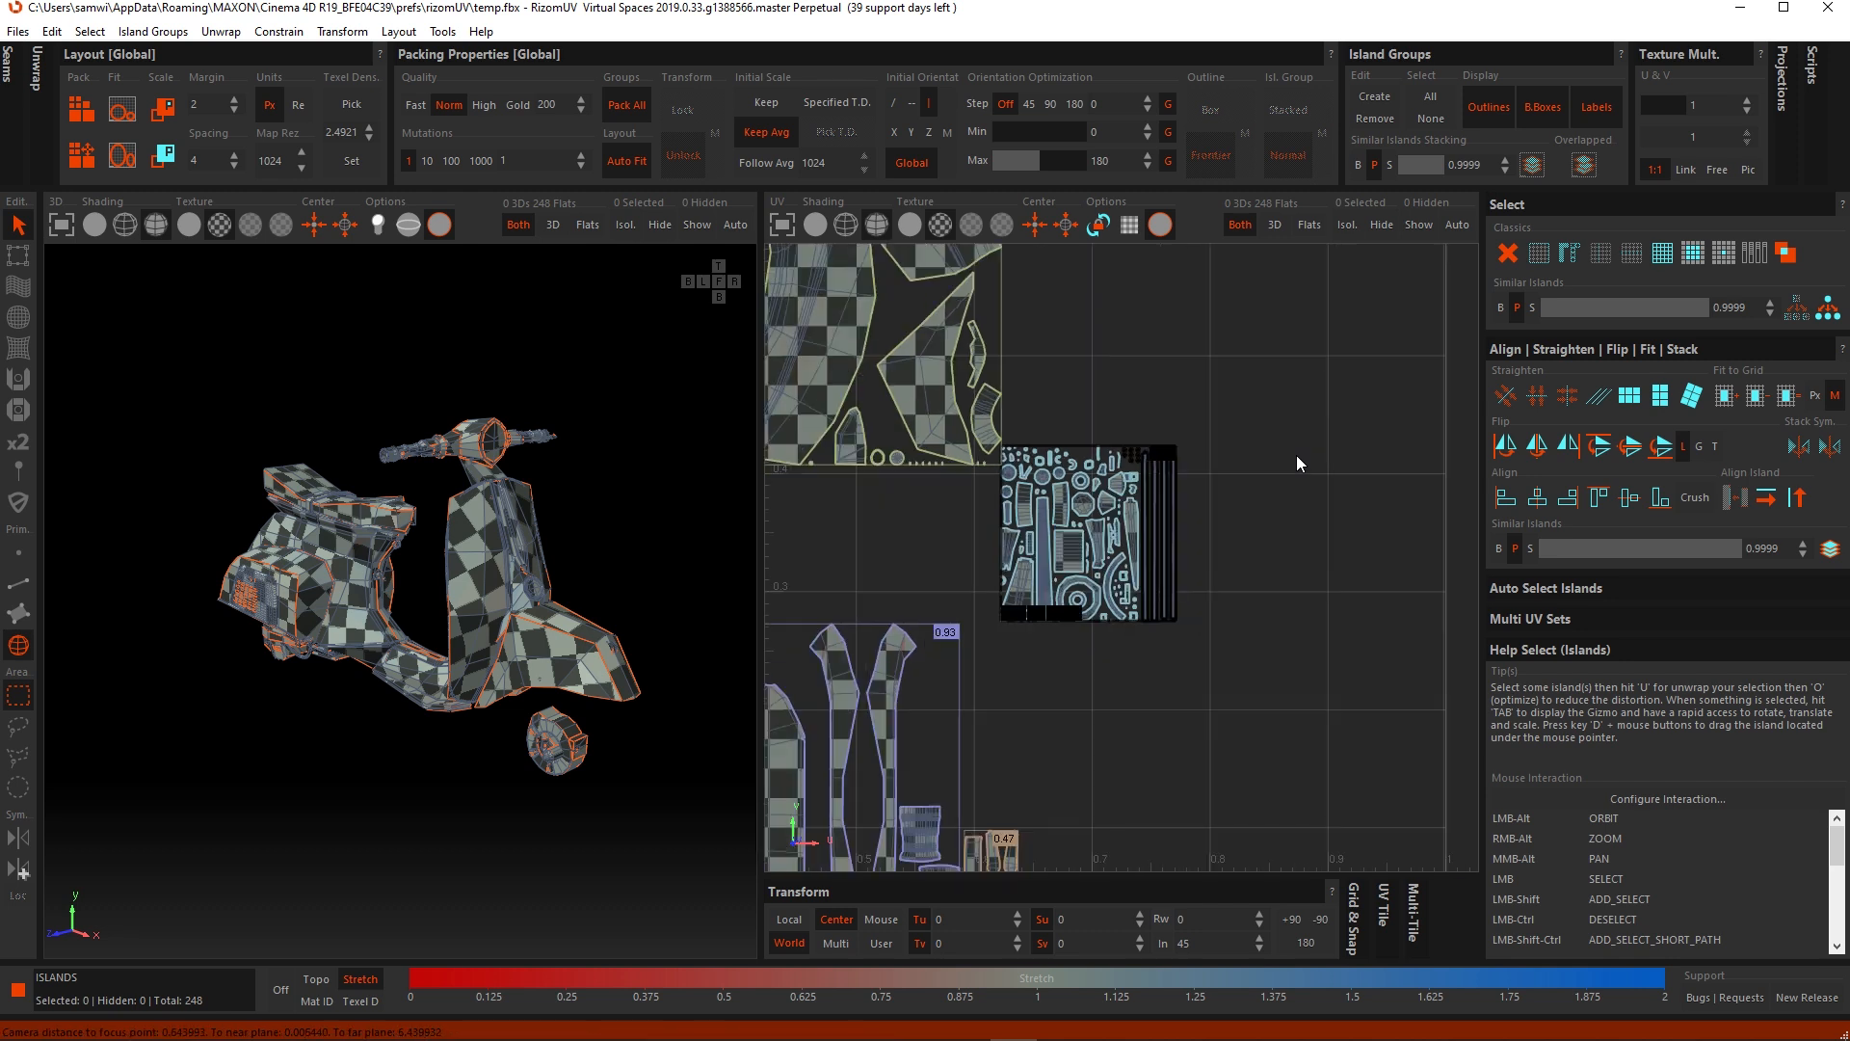
middle_click_drag(1320, 500, 1276, 484, "alt")
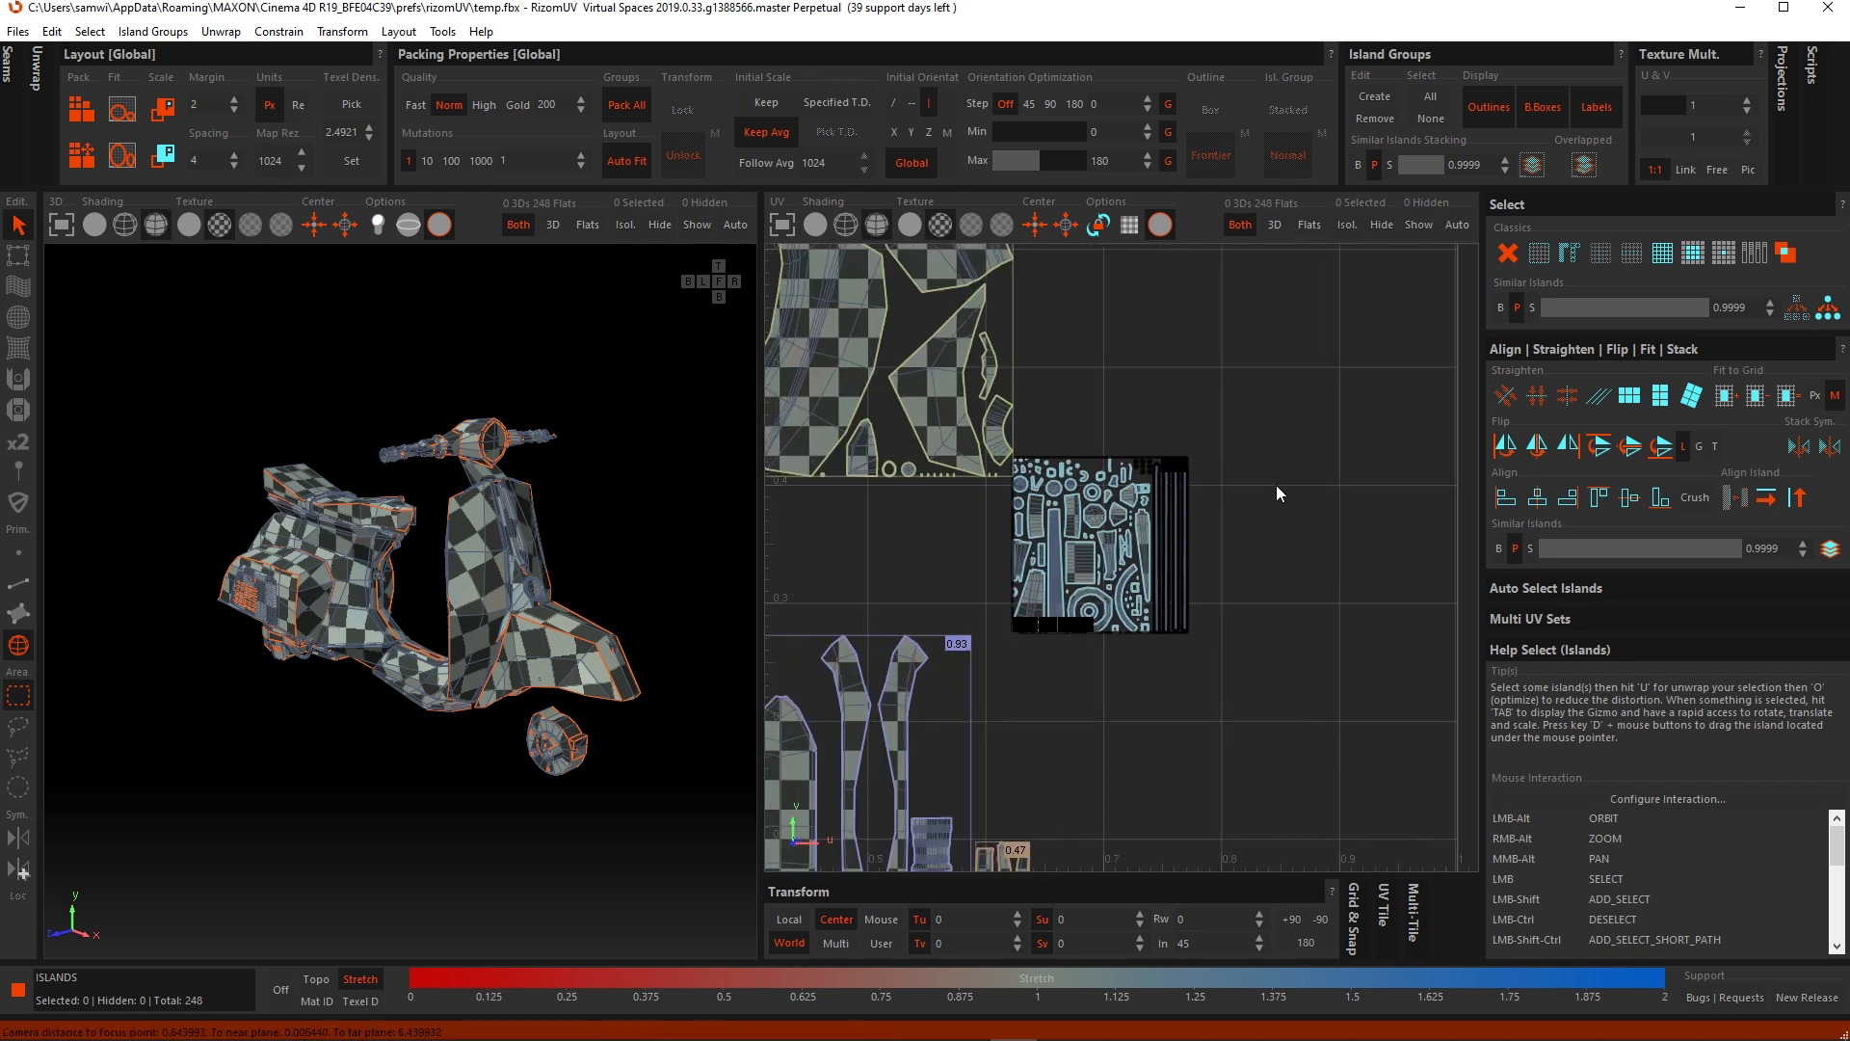
left_click(628, 164)
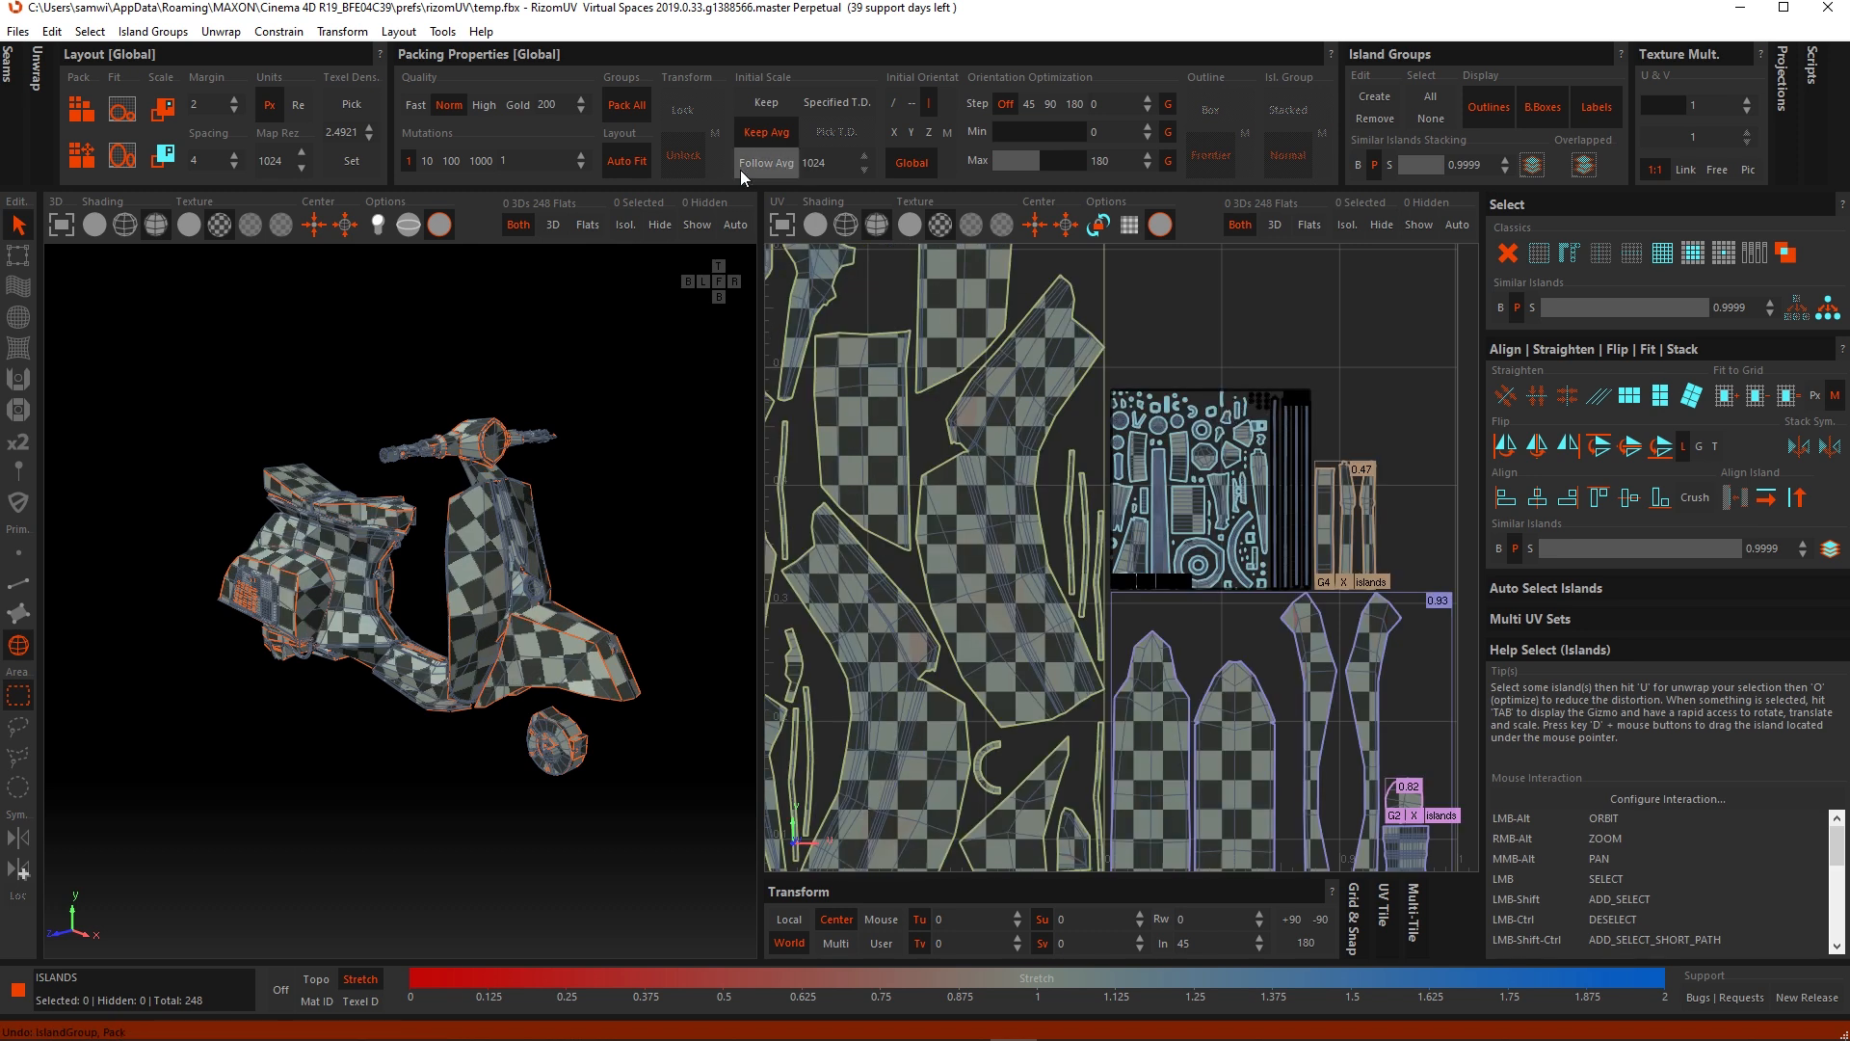
Step: Turn off Auto Fit for the layout and repack all the island groups
left_click(611, 164)
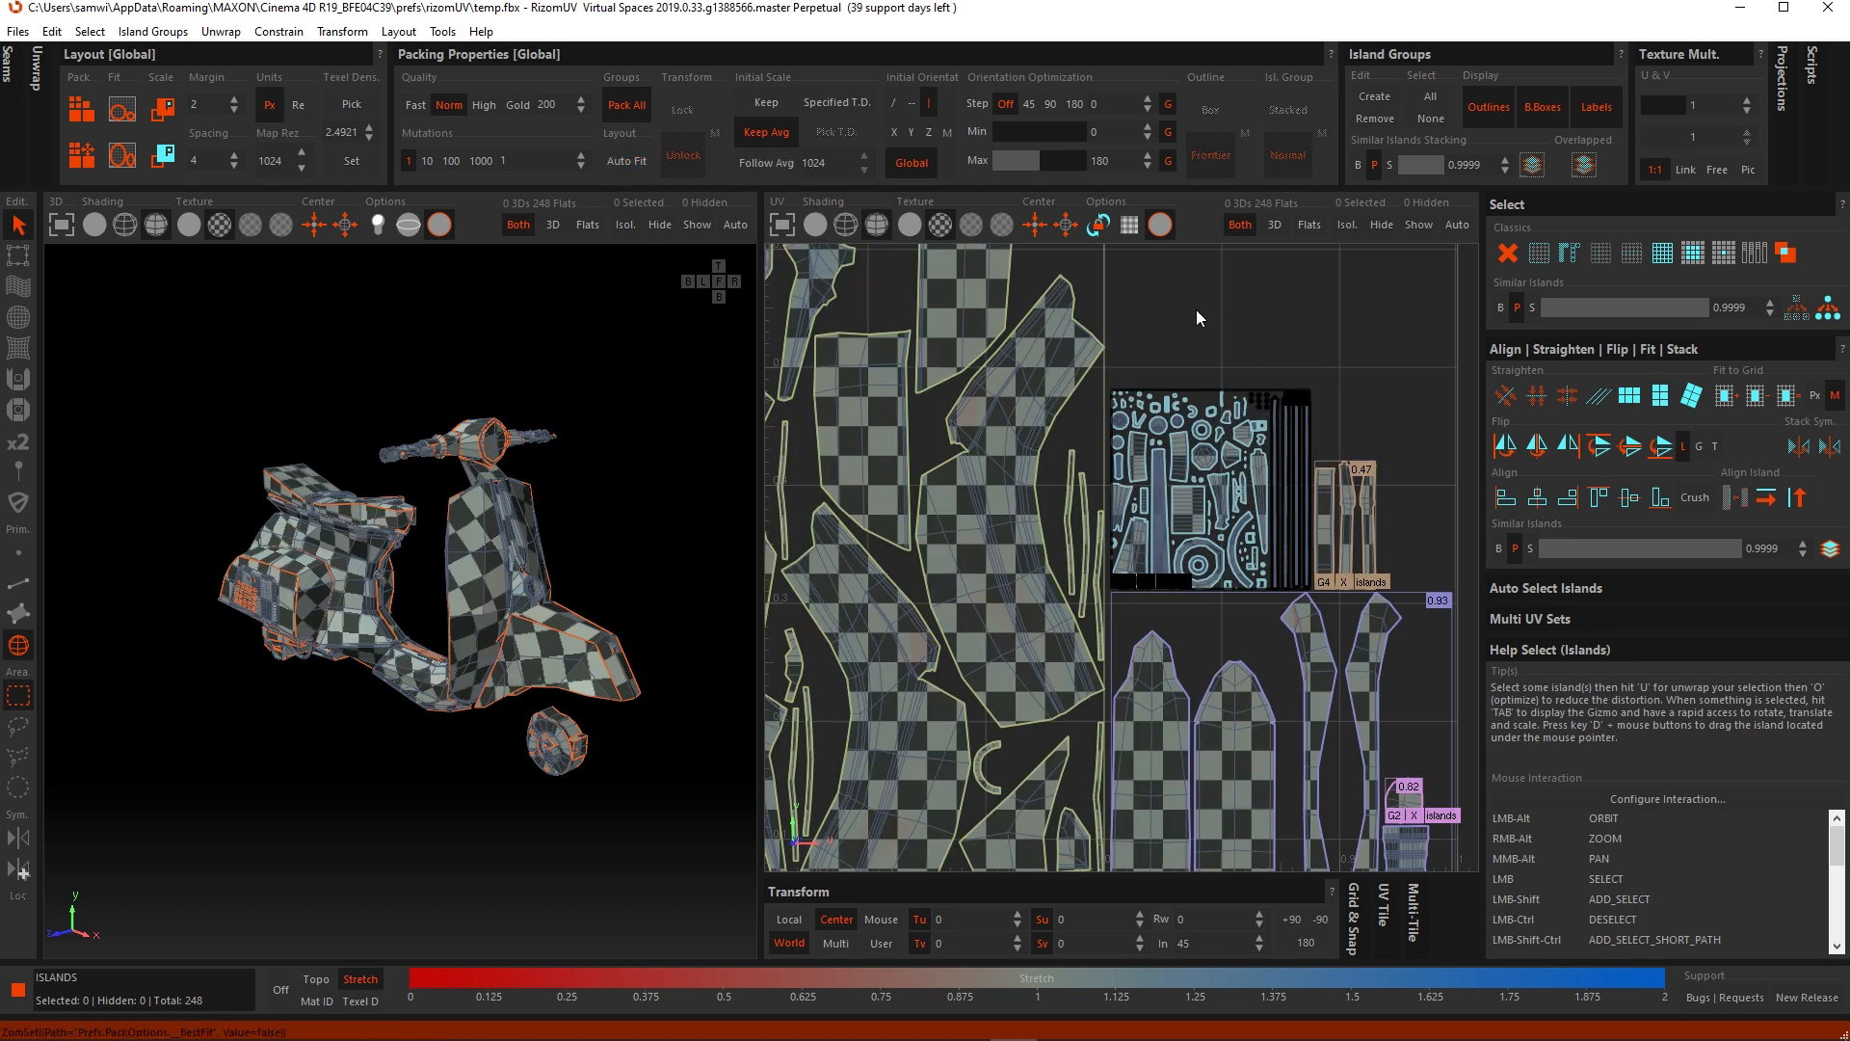
key("p")
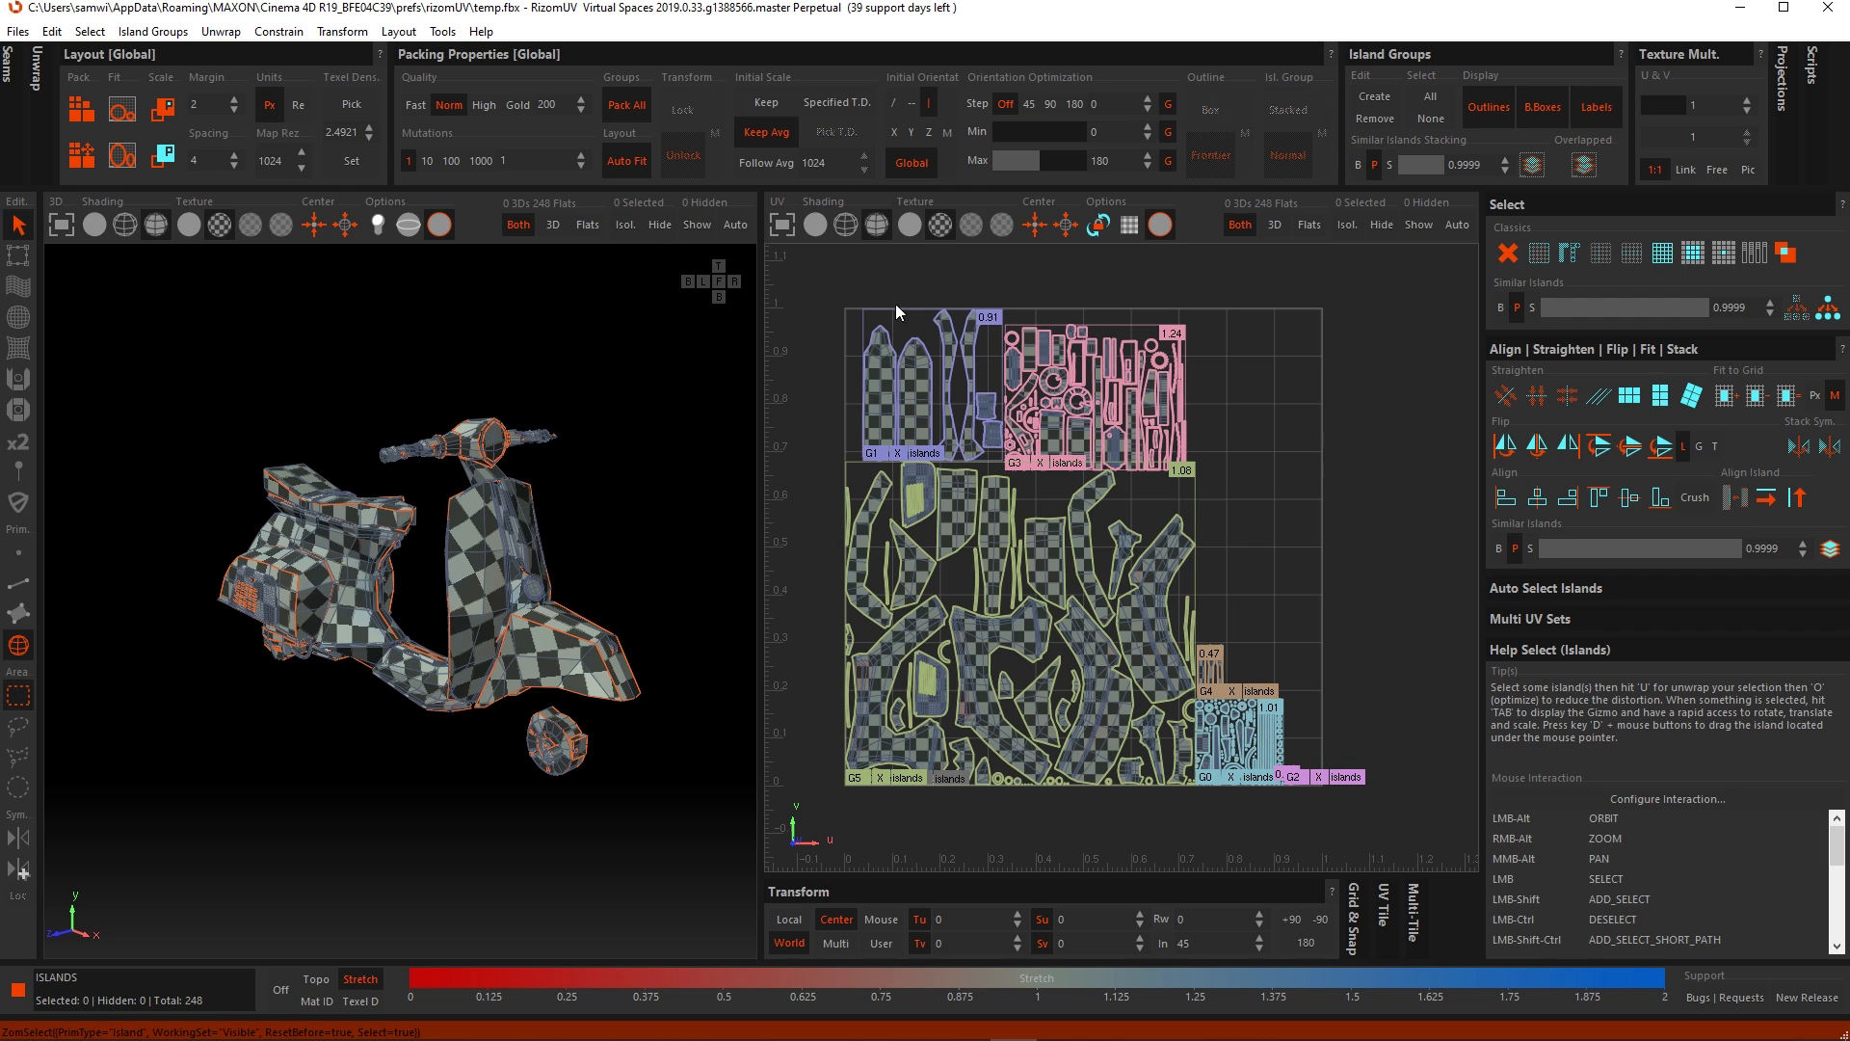
Step: Remove all six island groups and repack all the islands together in the tile
left_click_drag(807, 279, 1384, 814)
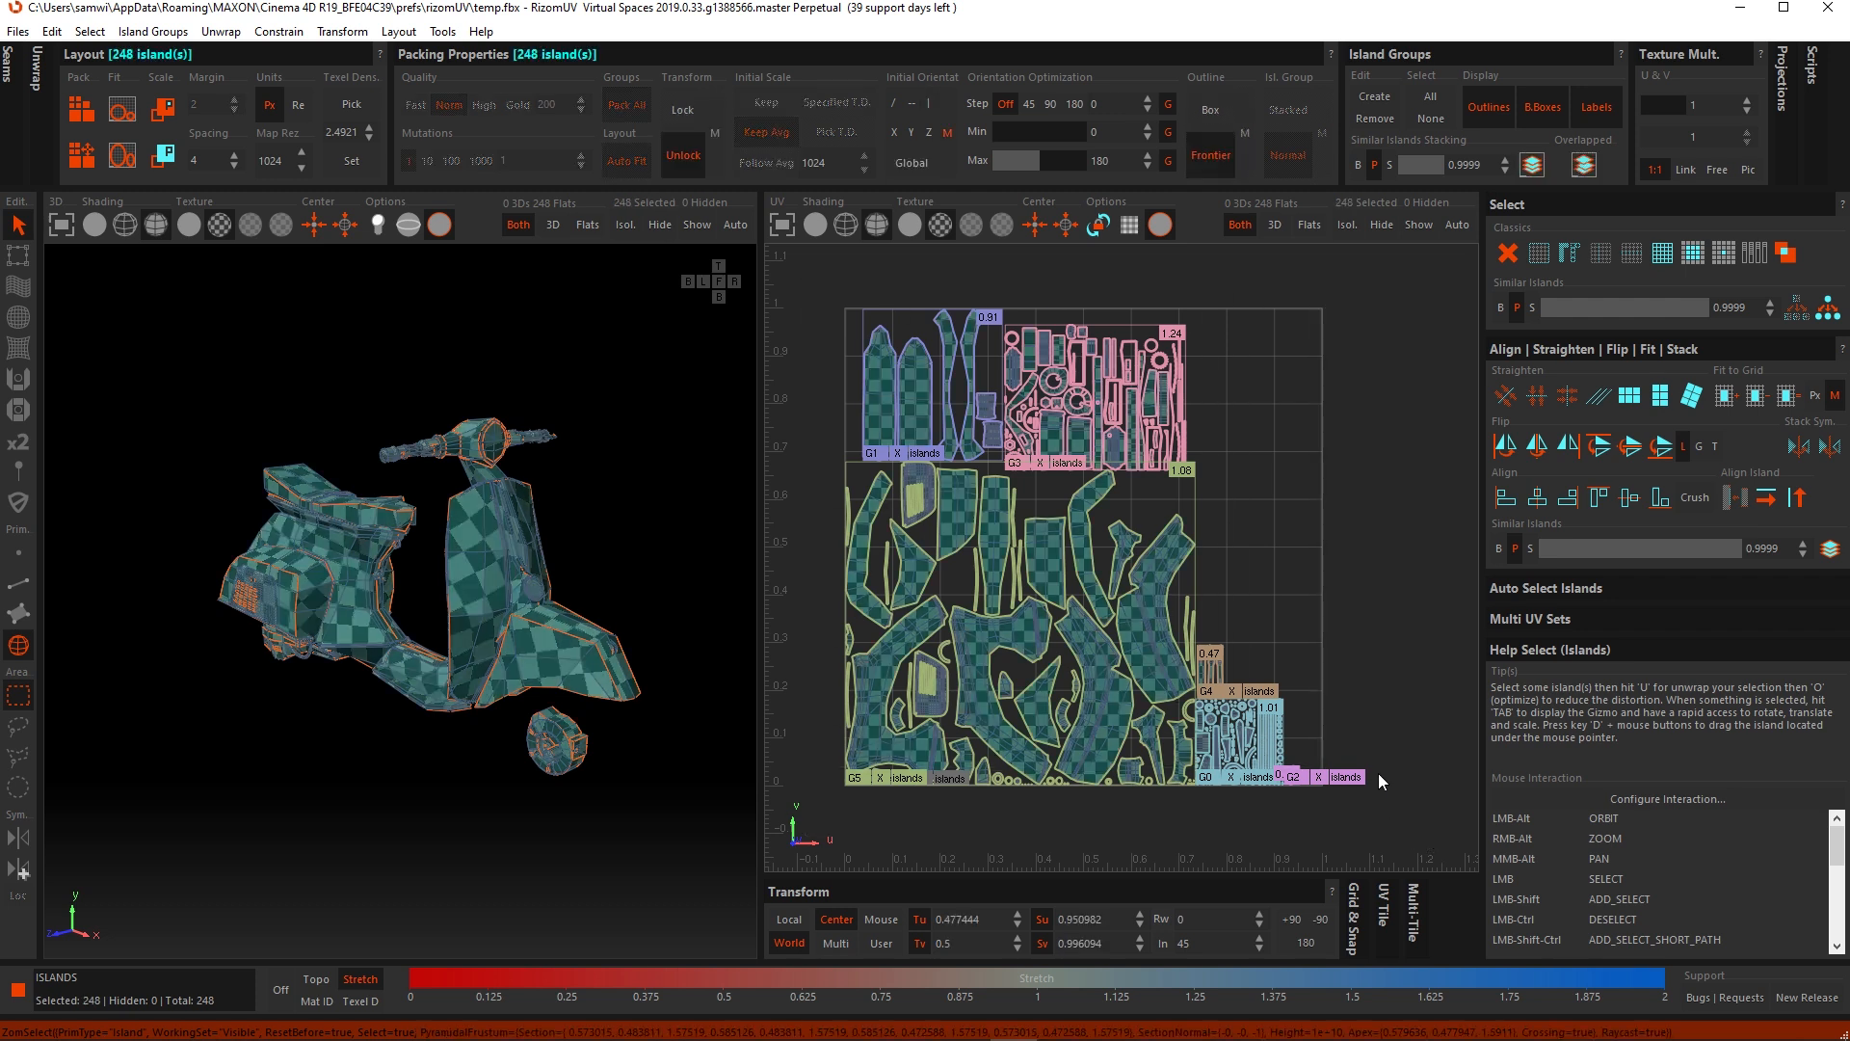
left_click(1433, 98)
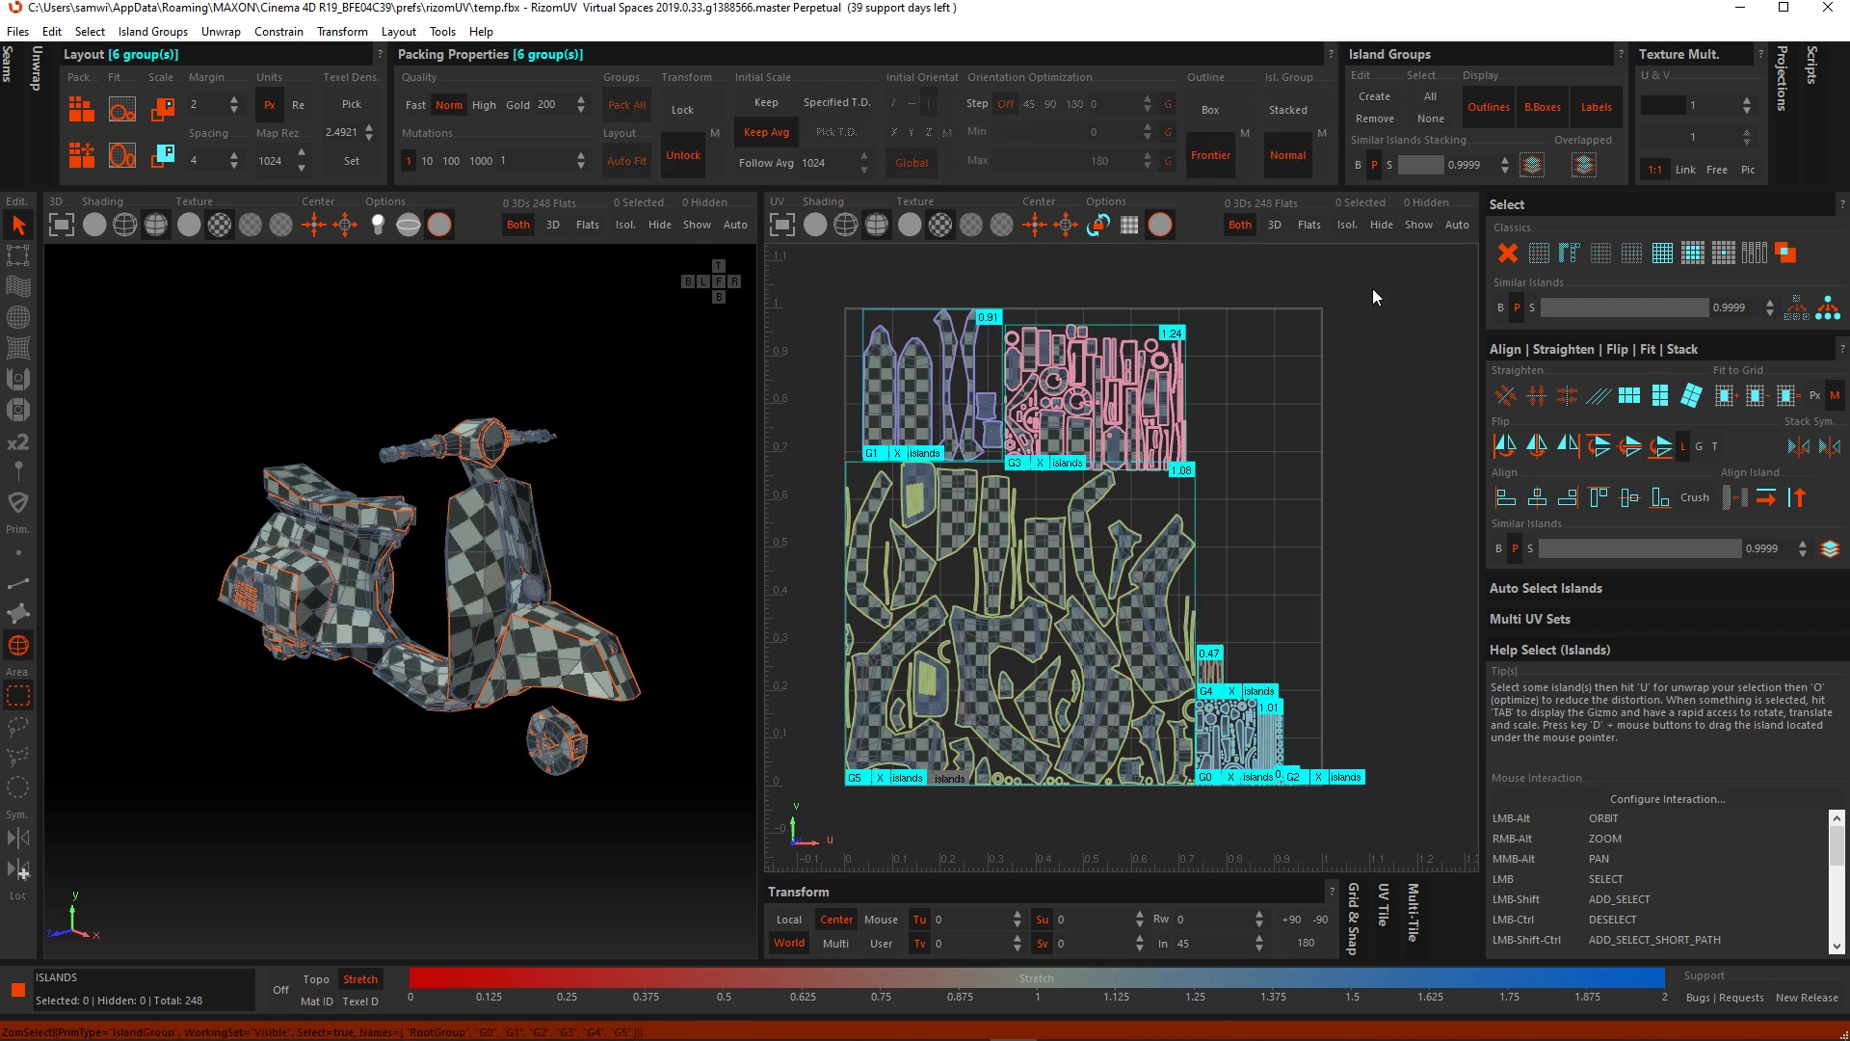
left_click(1380, 117)
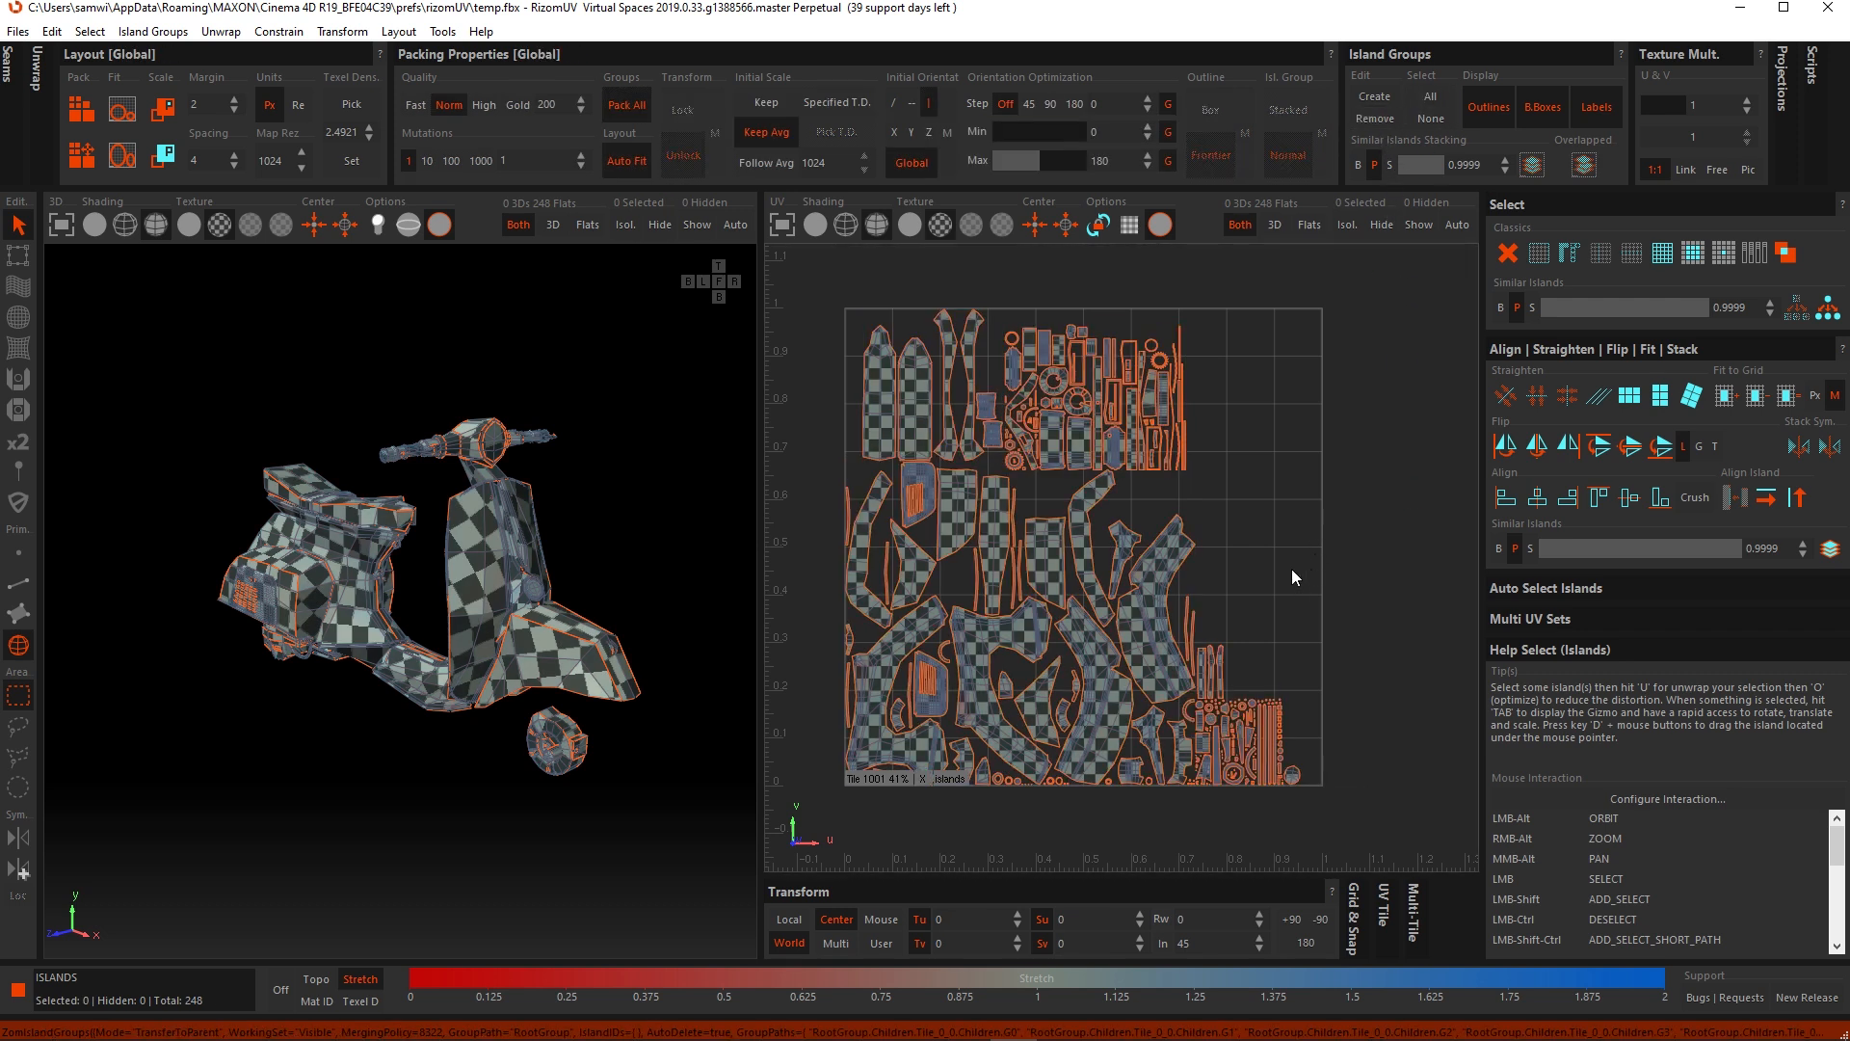
key("p")
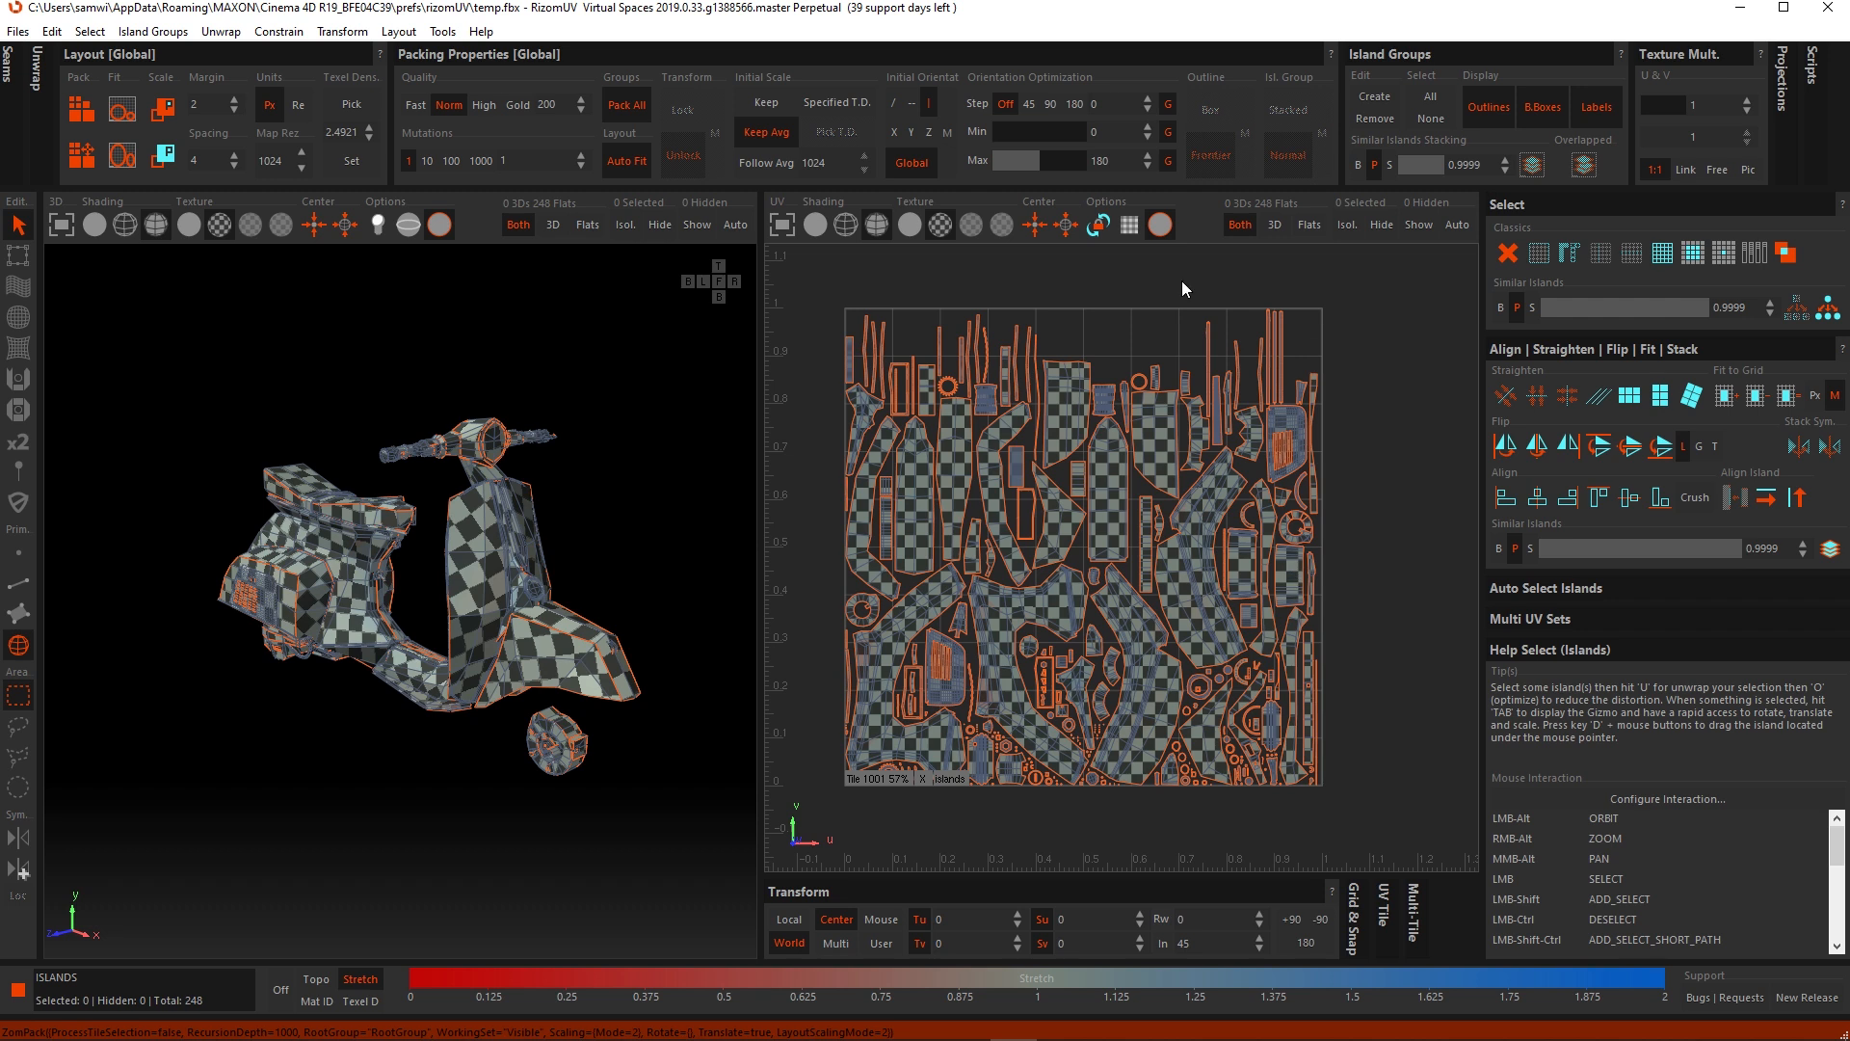
Step: Select the rear side-panel island and its similar match, try stacking them without a group, and undo the stack
left_click(1148, 449)
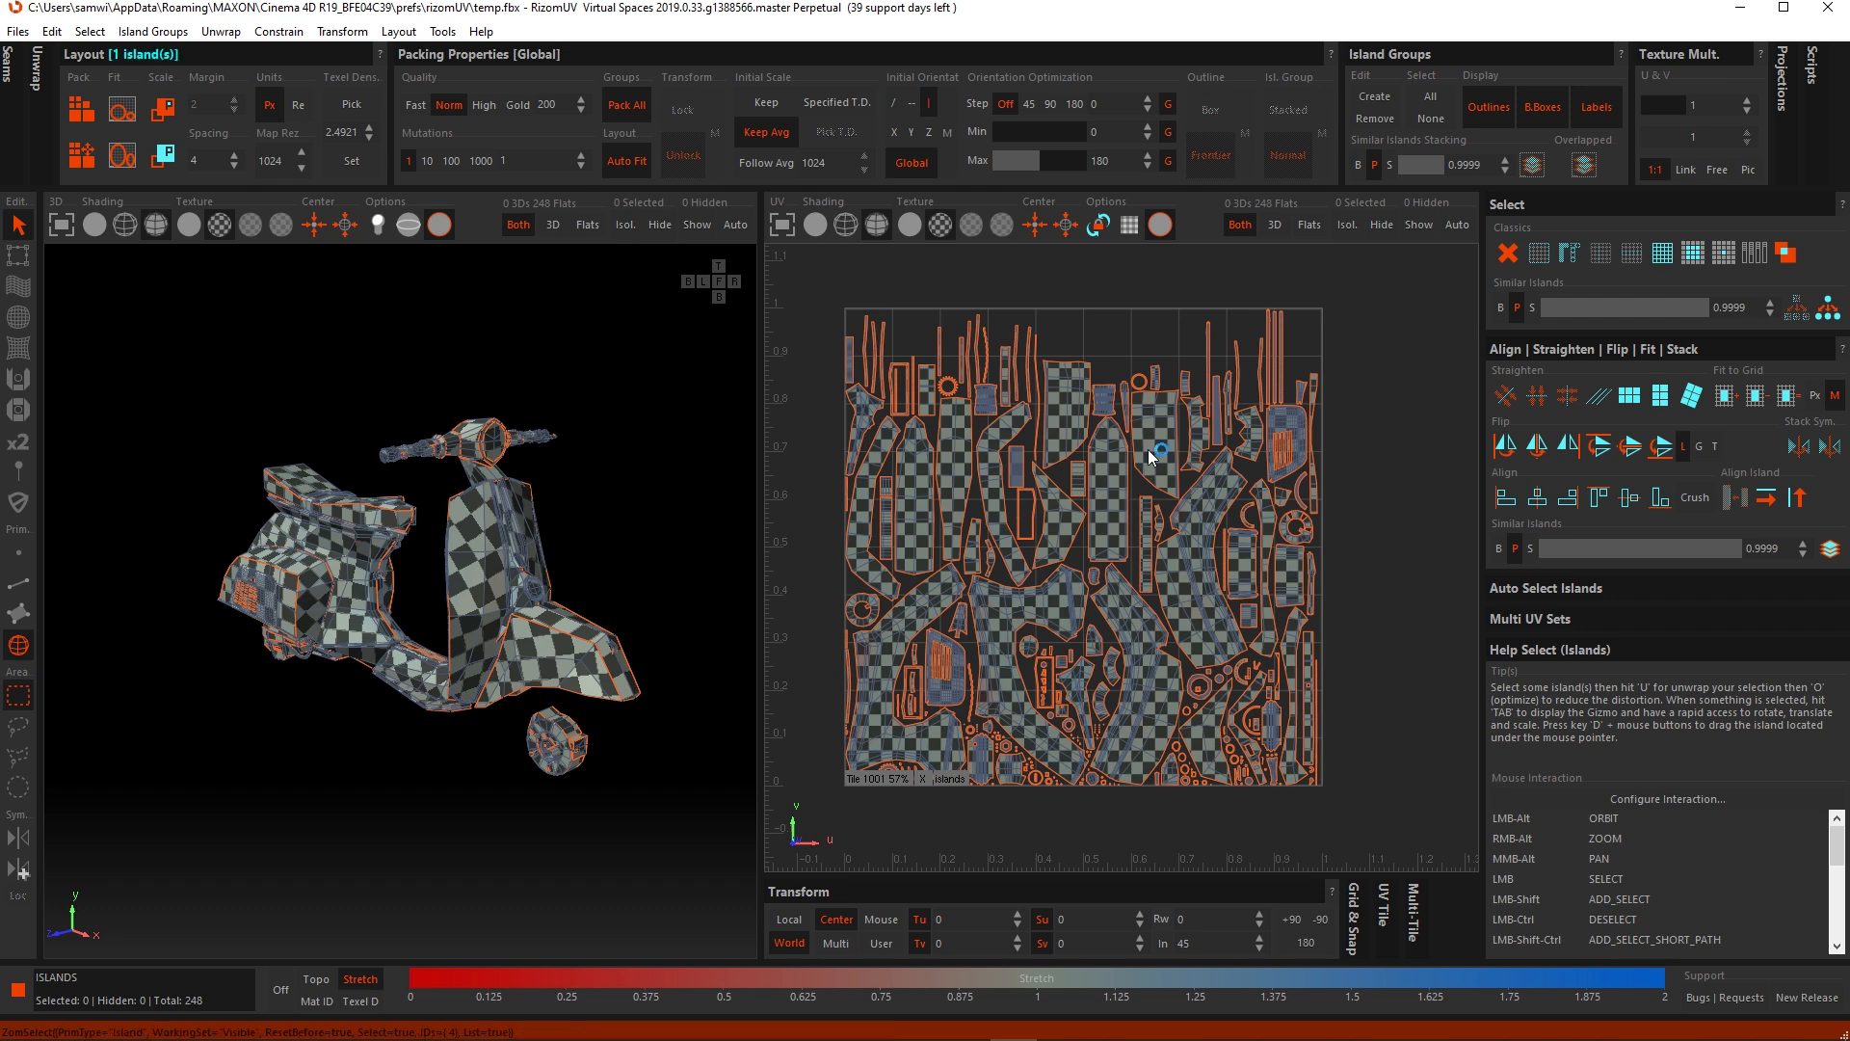
left_click(1829, 306)
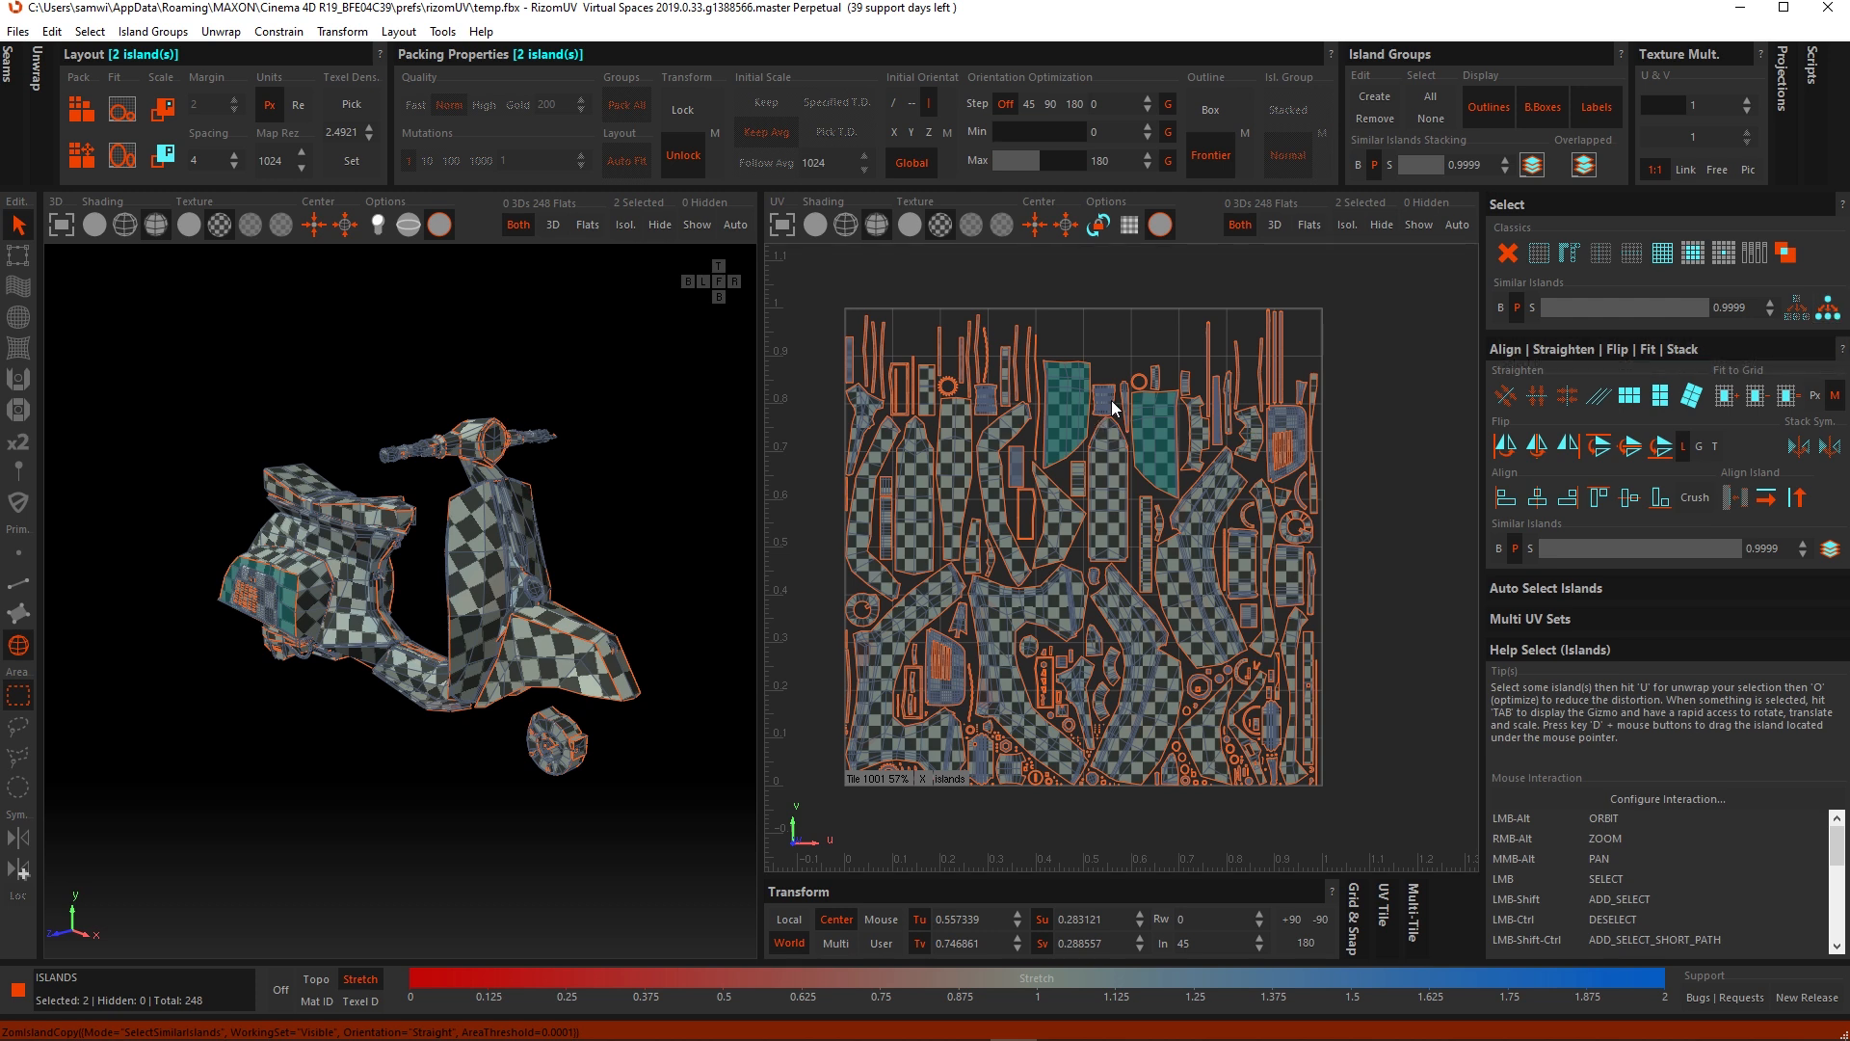
left_click(1830, 549)
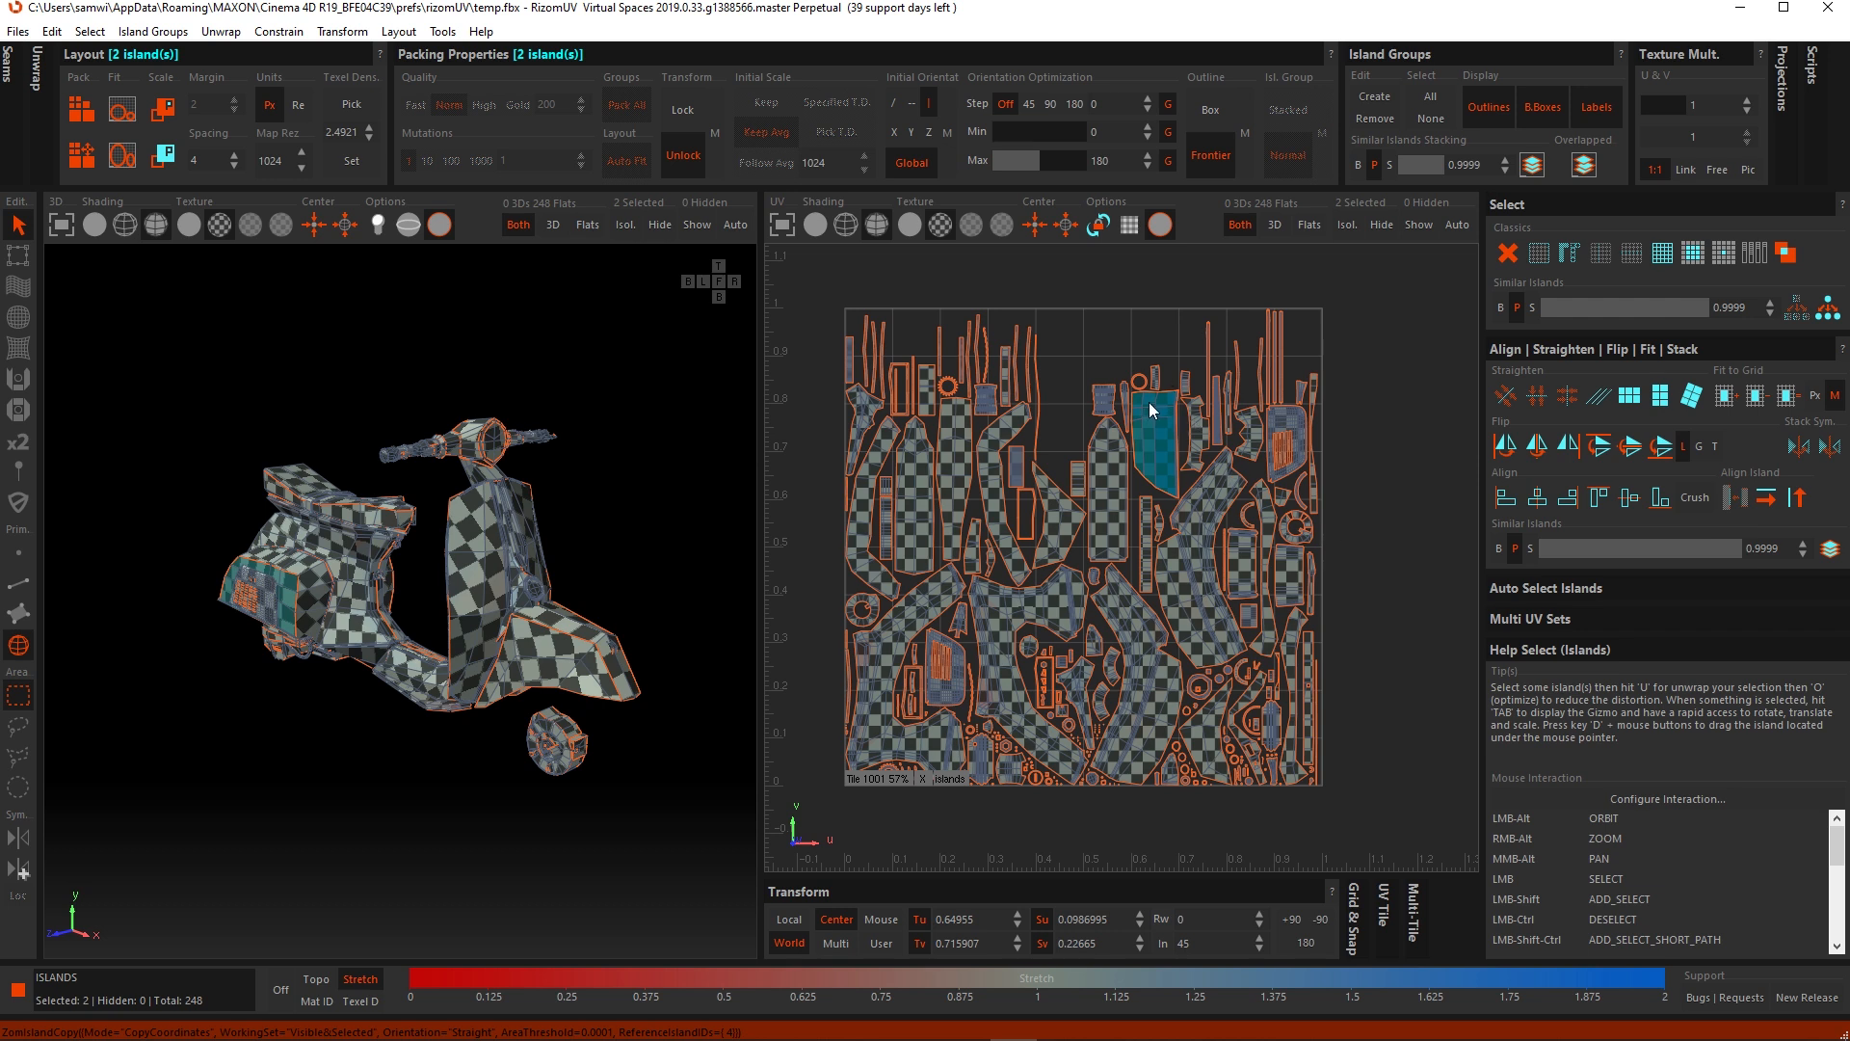
key("ctrl+z")
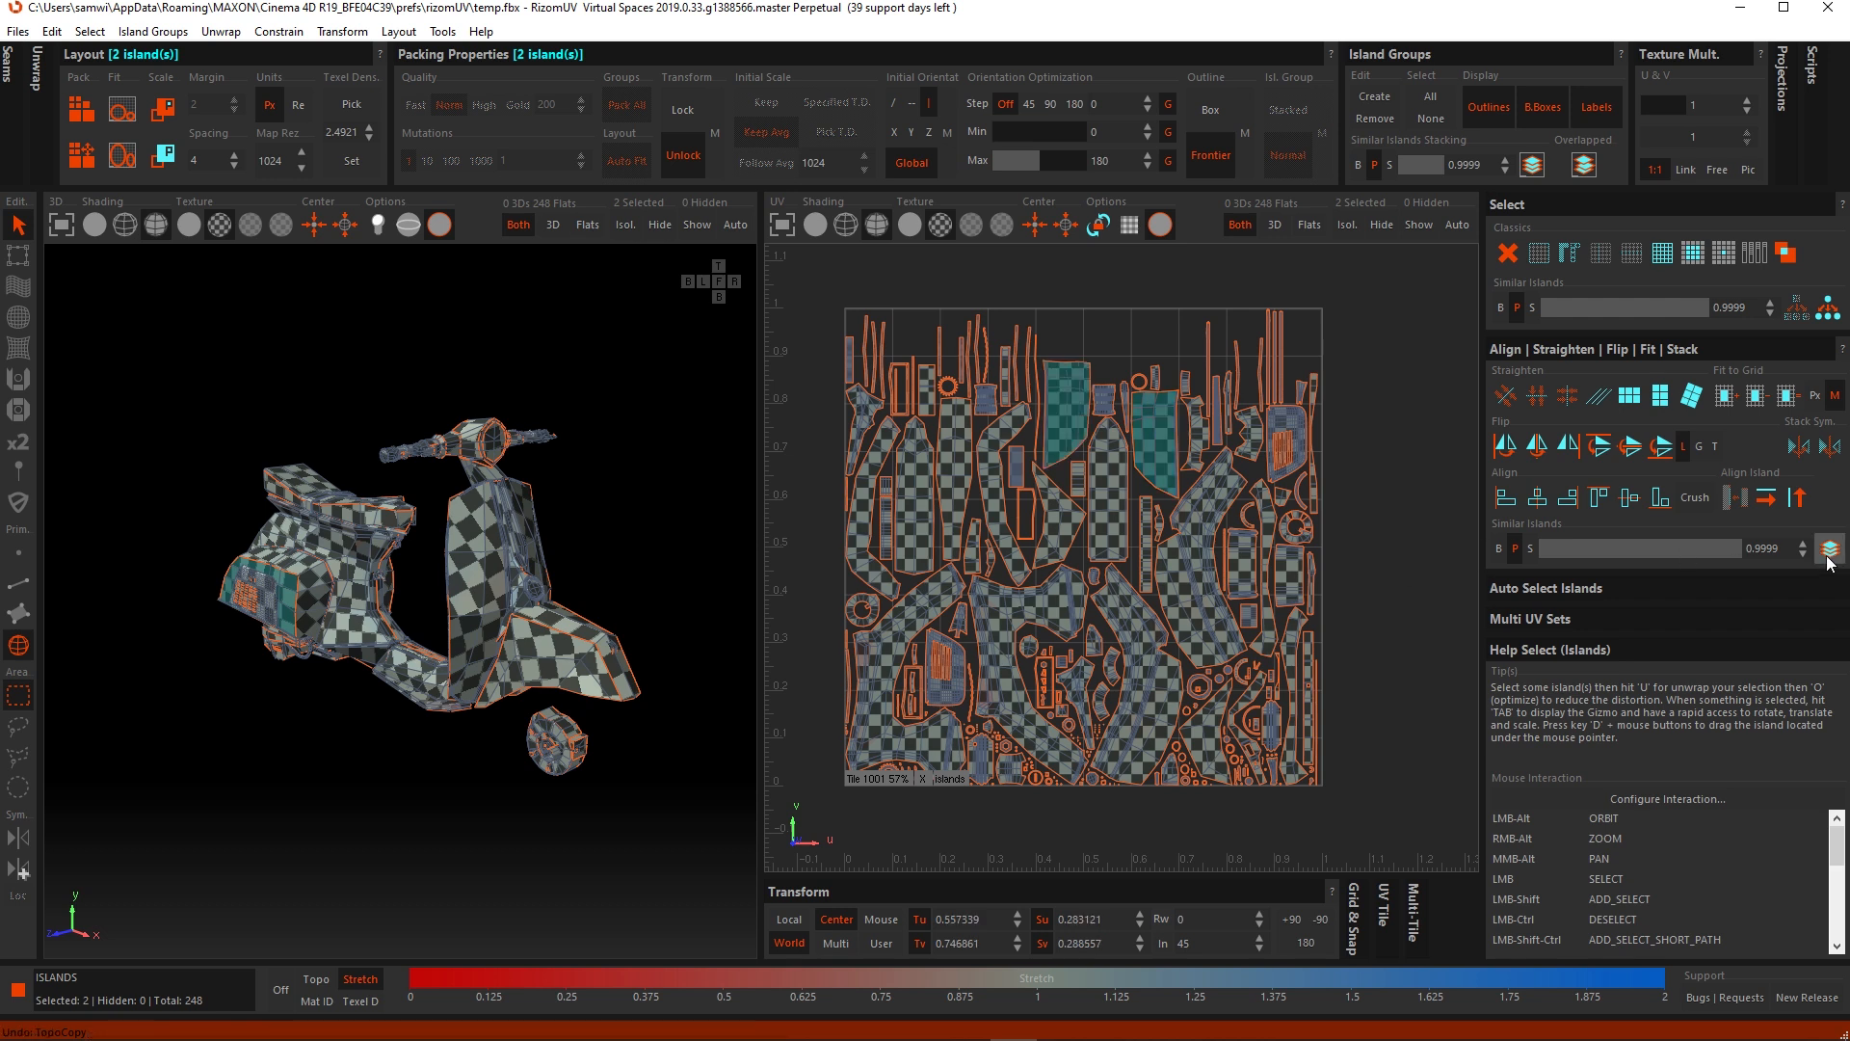
Step: Stack the two selected similar side-panel islands into a stacked island group
left_click(1531, 166)
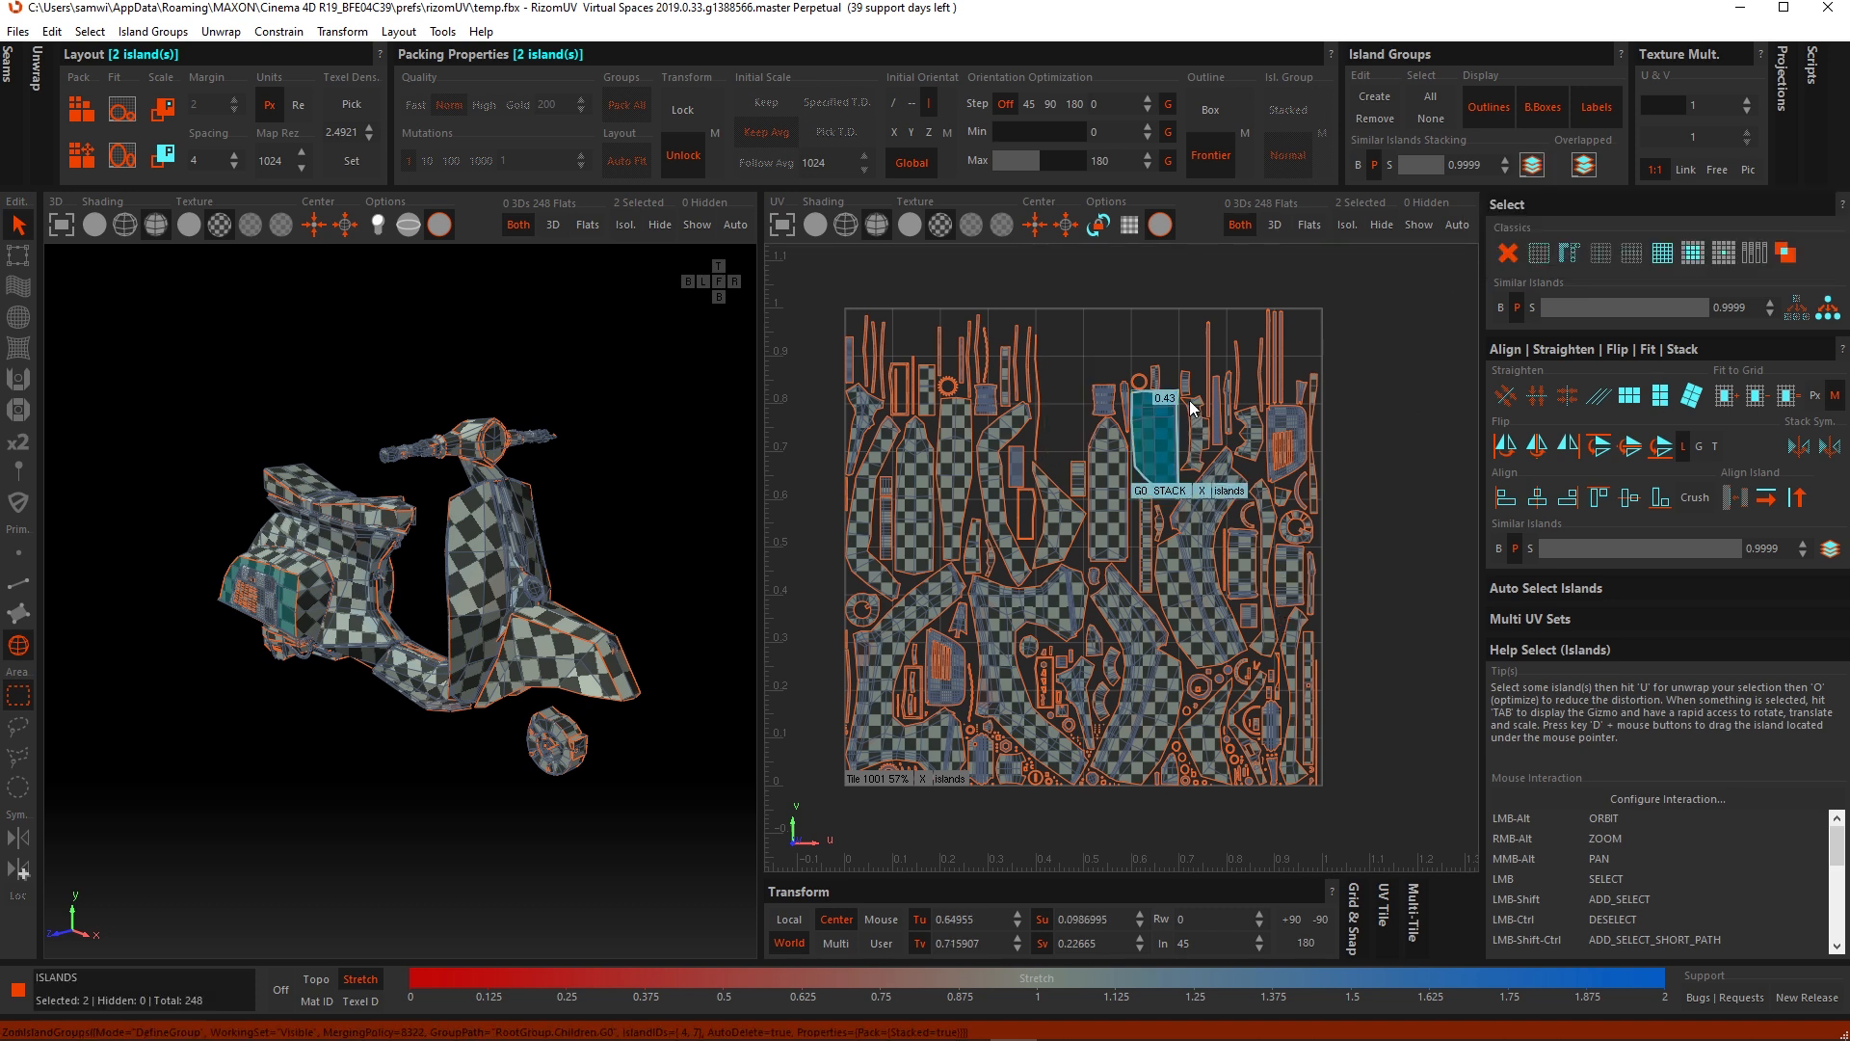
scroll(1190, 415, "up", 4)
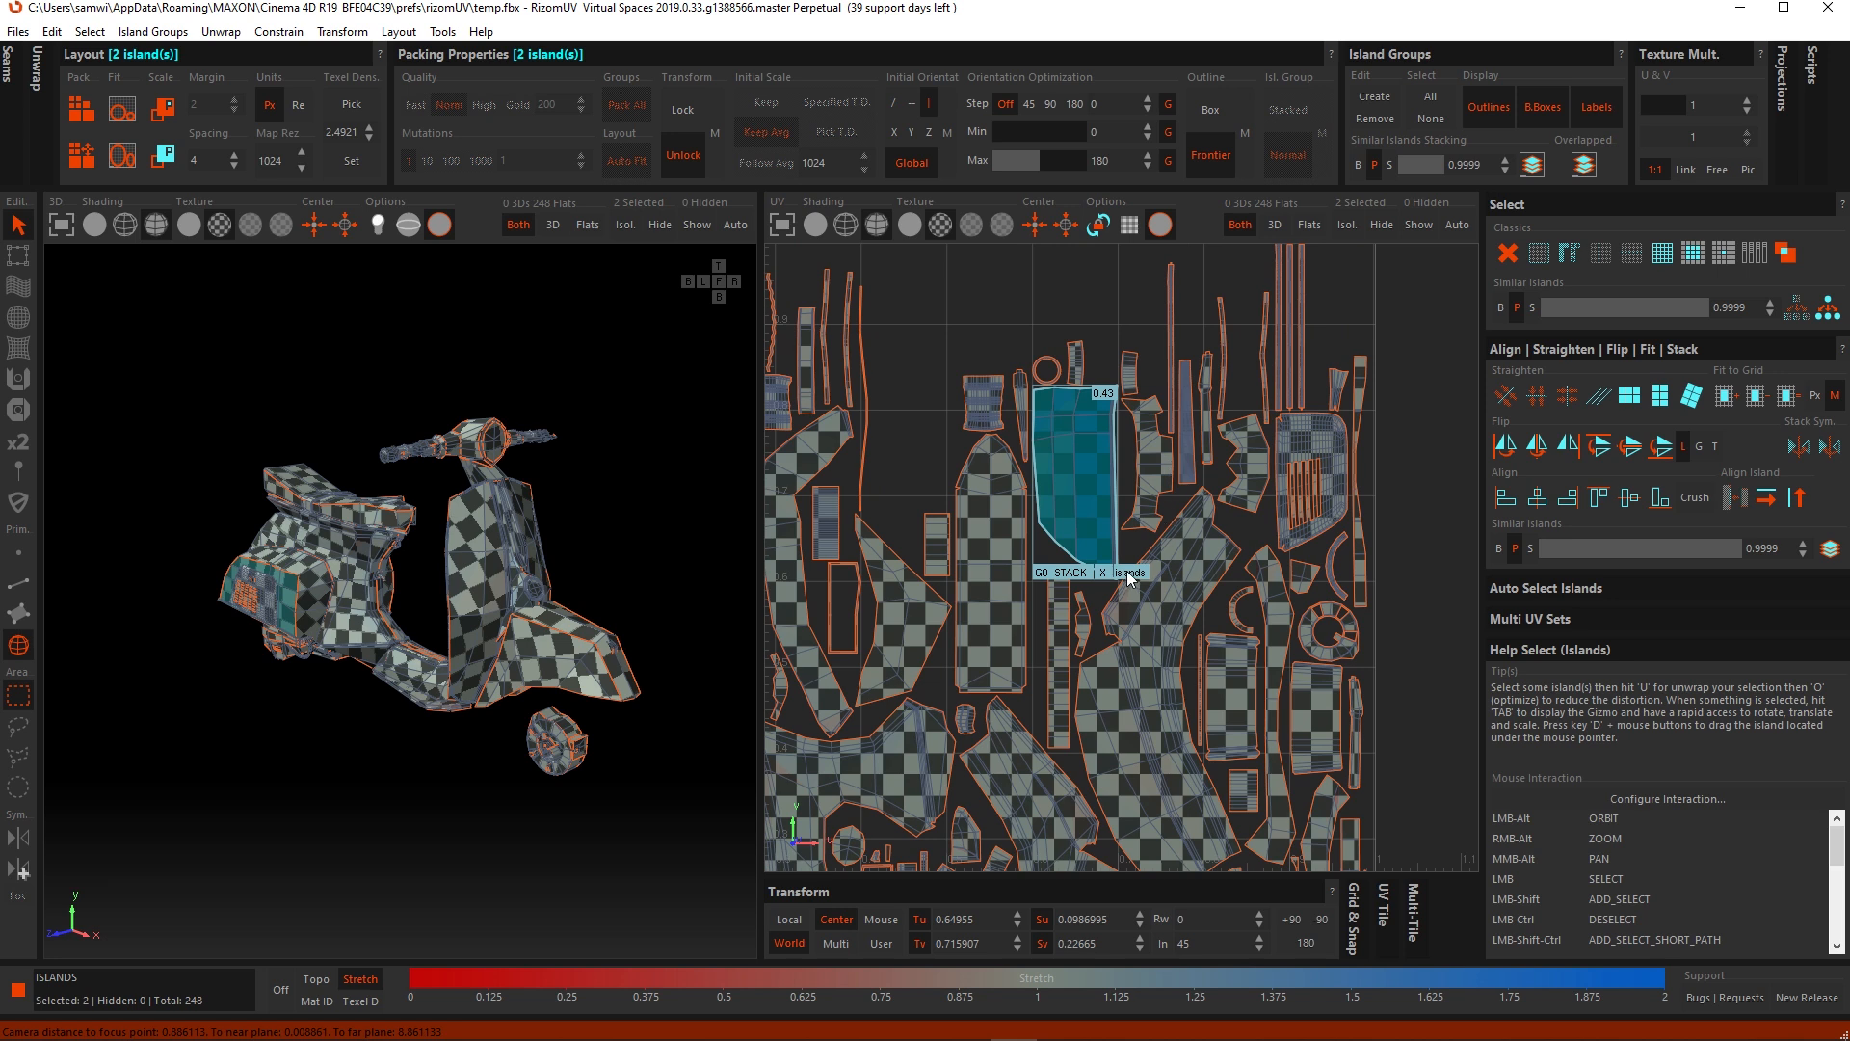
scroll(1126, 570, "down", 3)
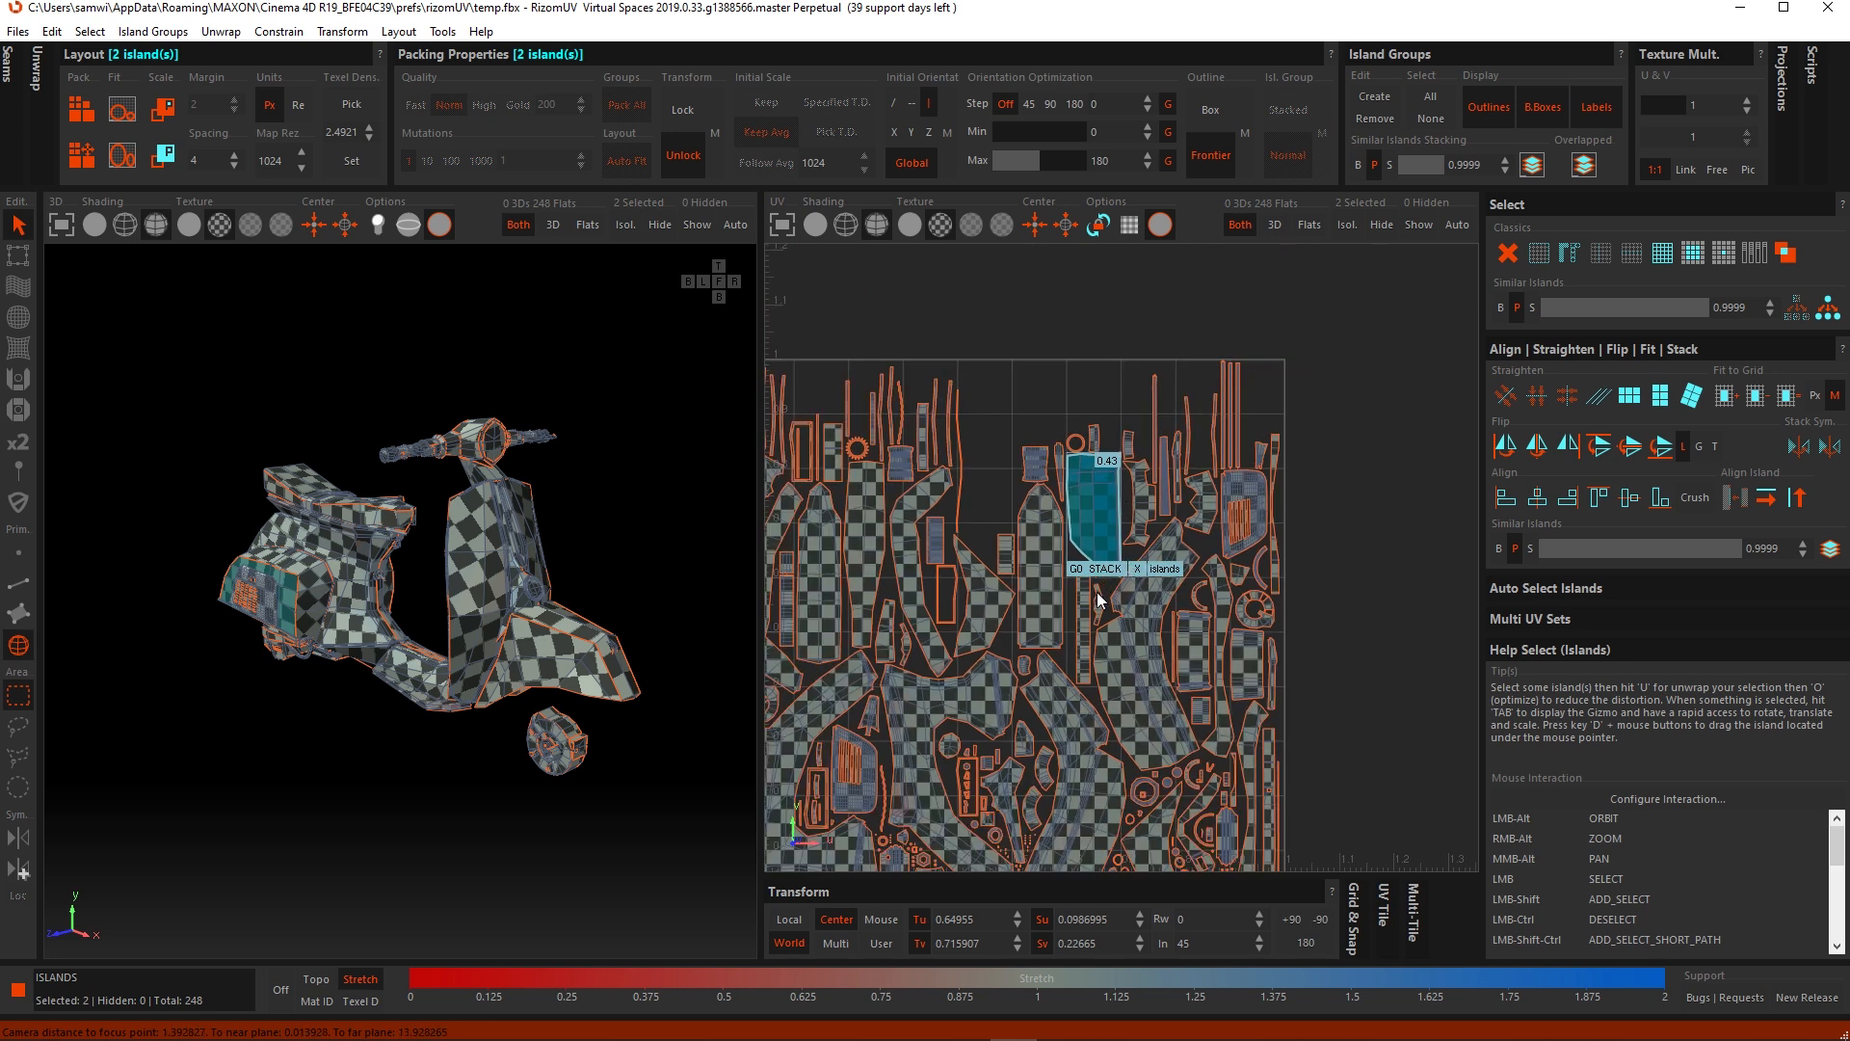
scroll(1097, 592, "up", 4)
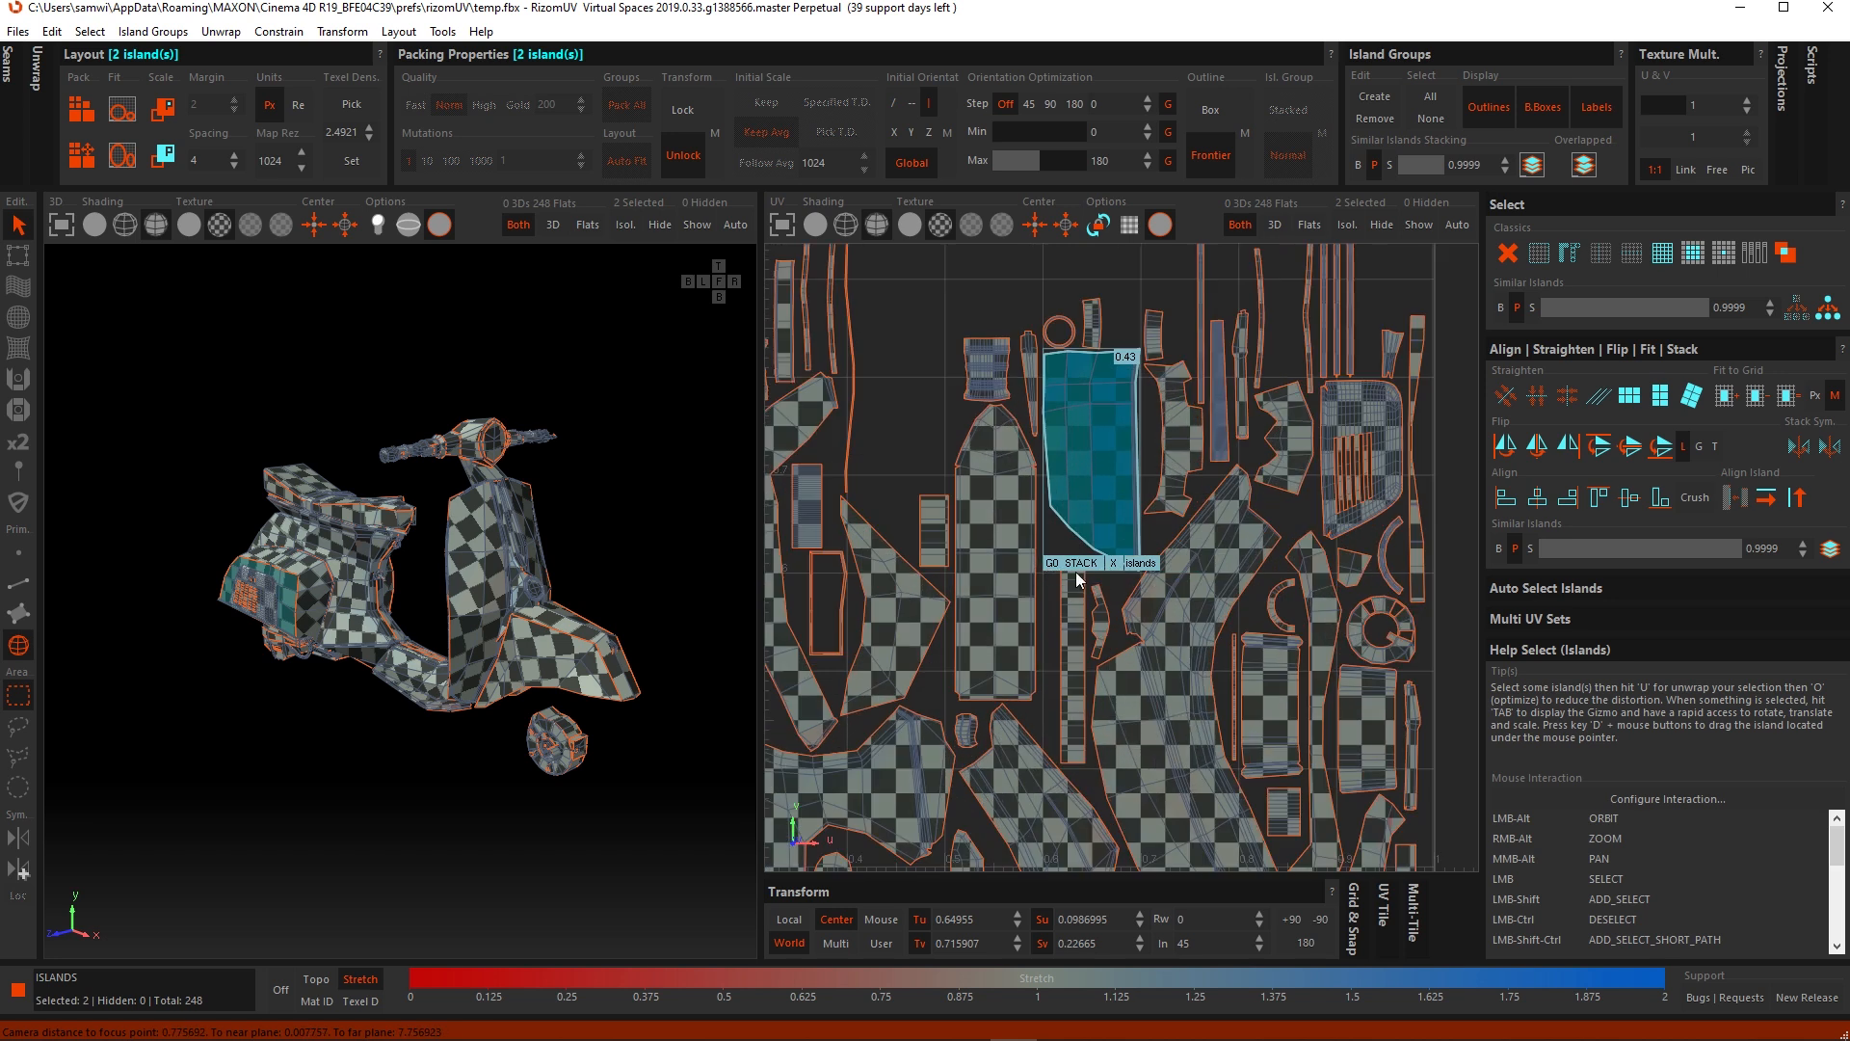
Step: Select the islands contained in stacked group G0 and try packing them as individual islands
left_click(1147, 564)
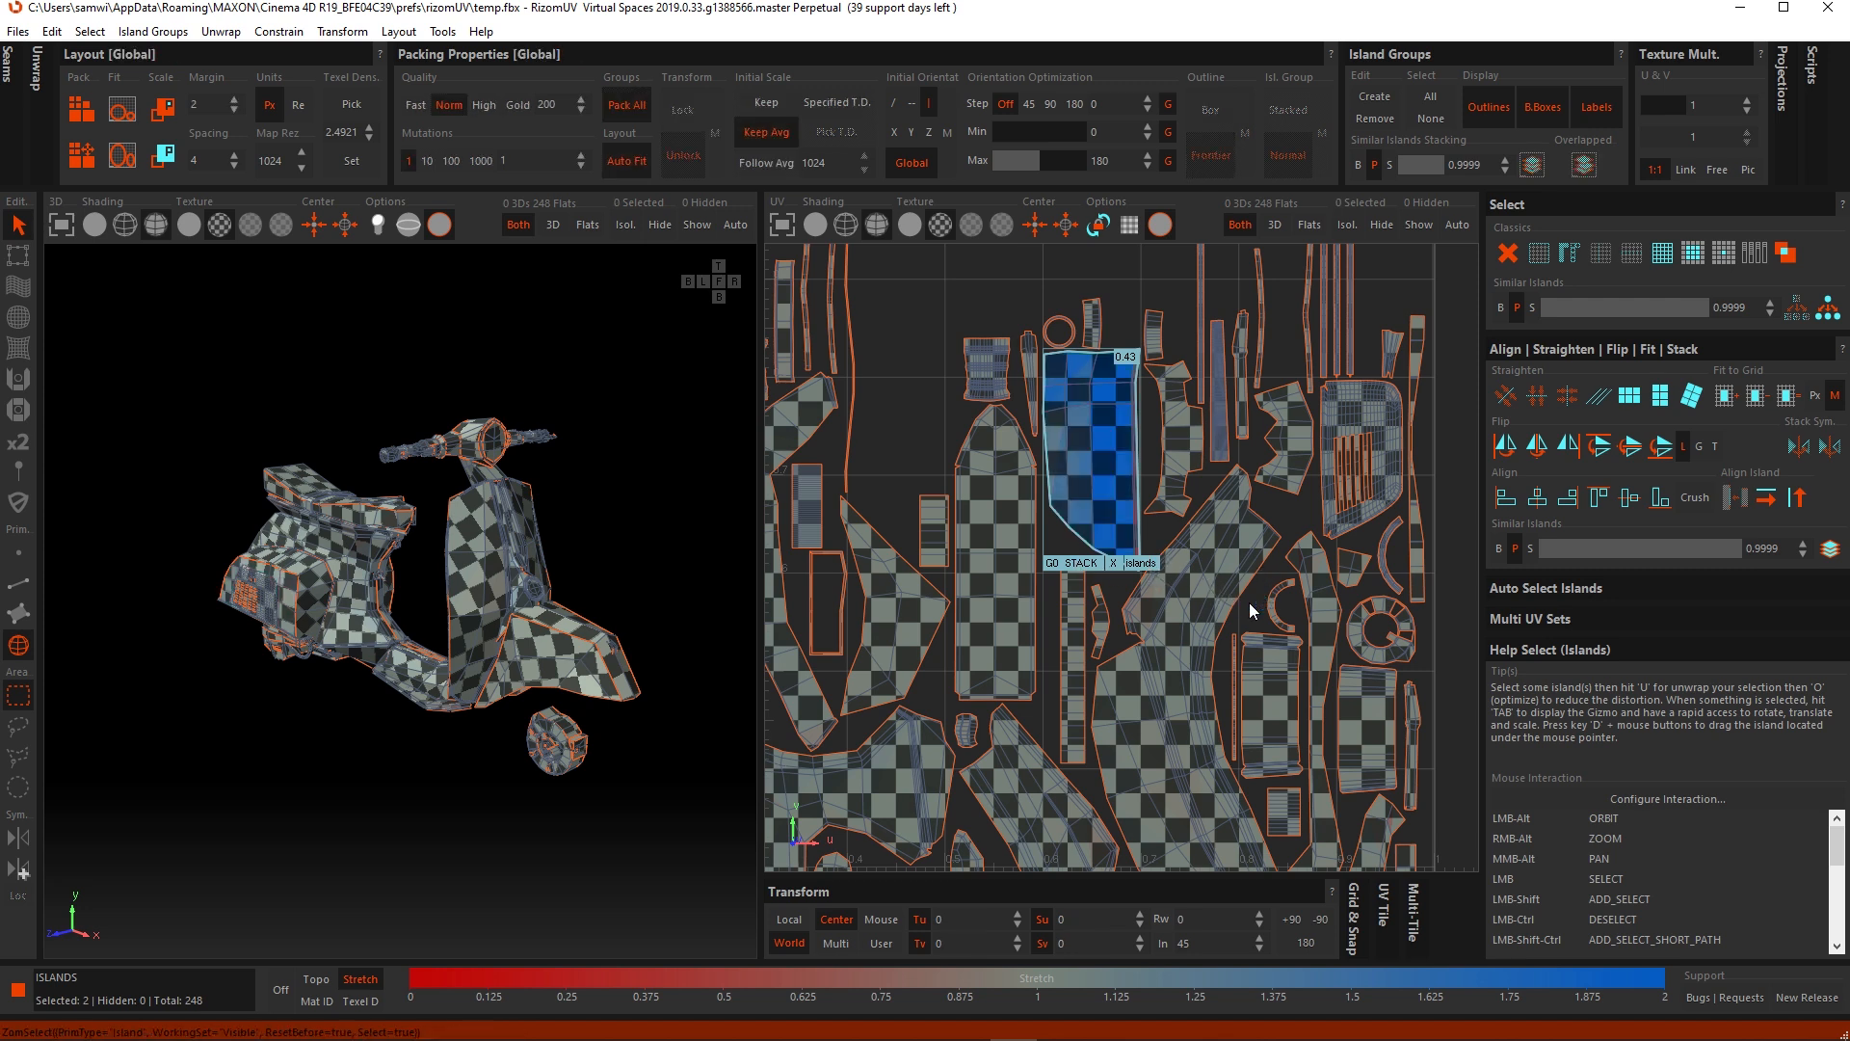
left_click(1140, 560)
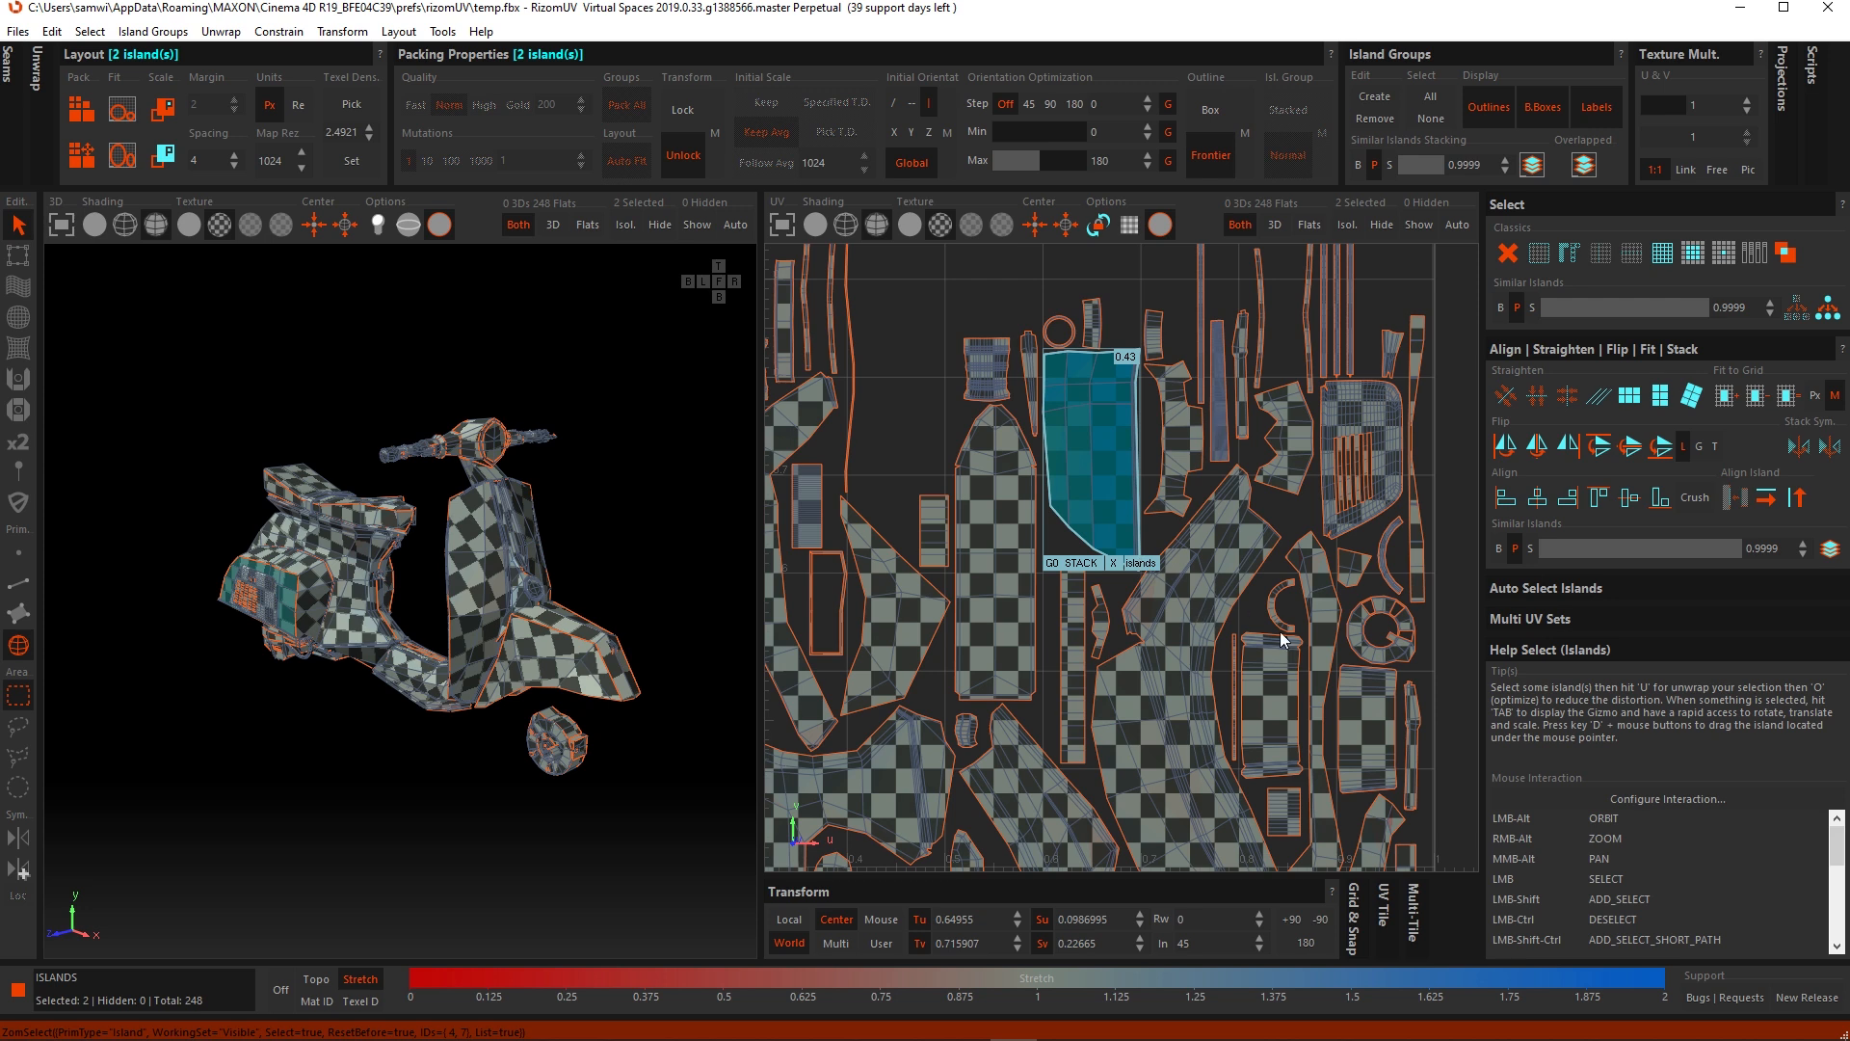
left_click(1236, 600)
left_click(1136, 562)
key("p")
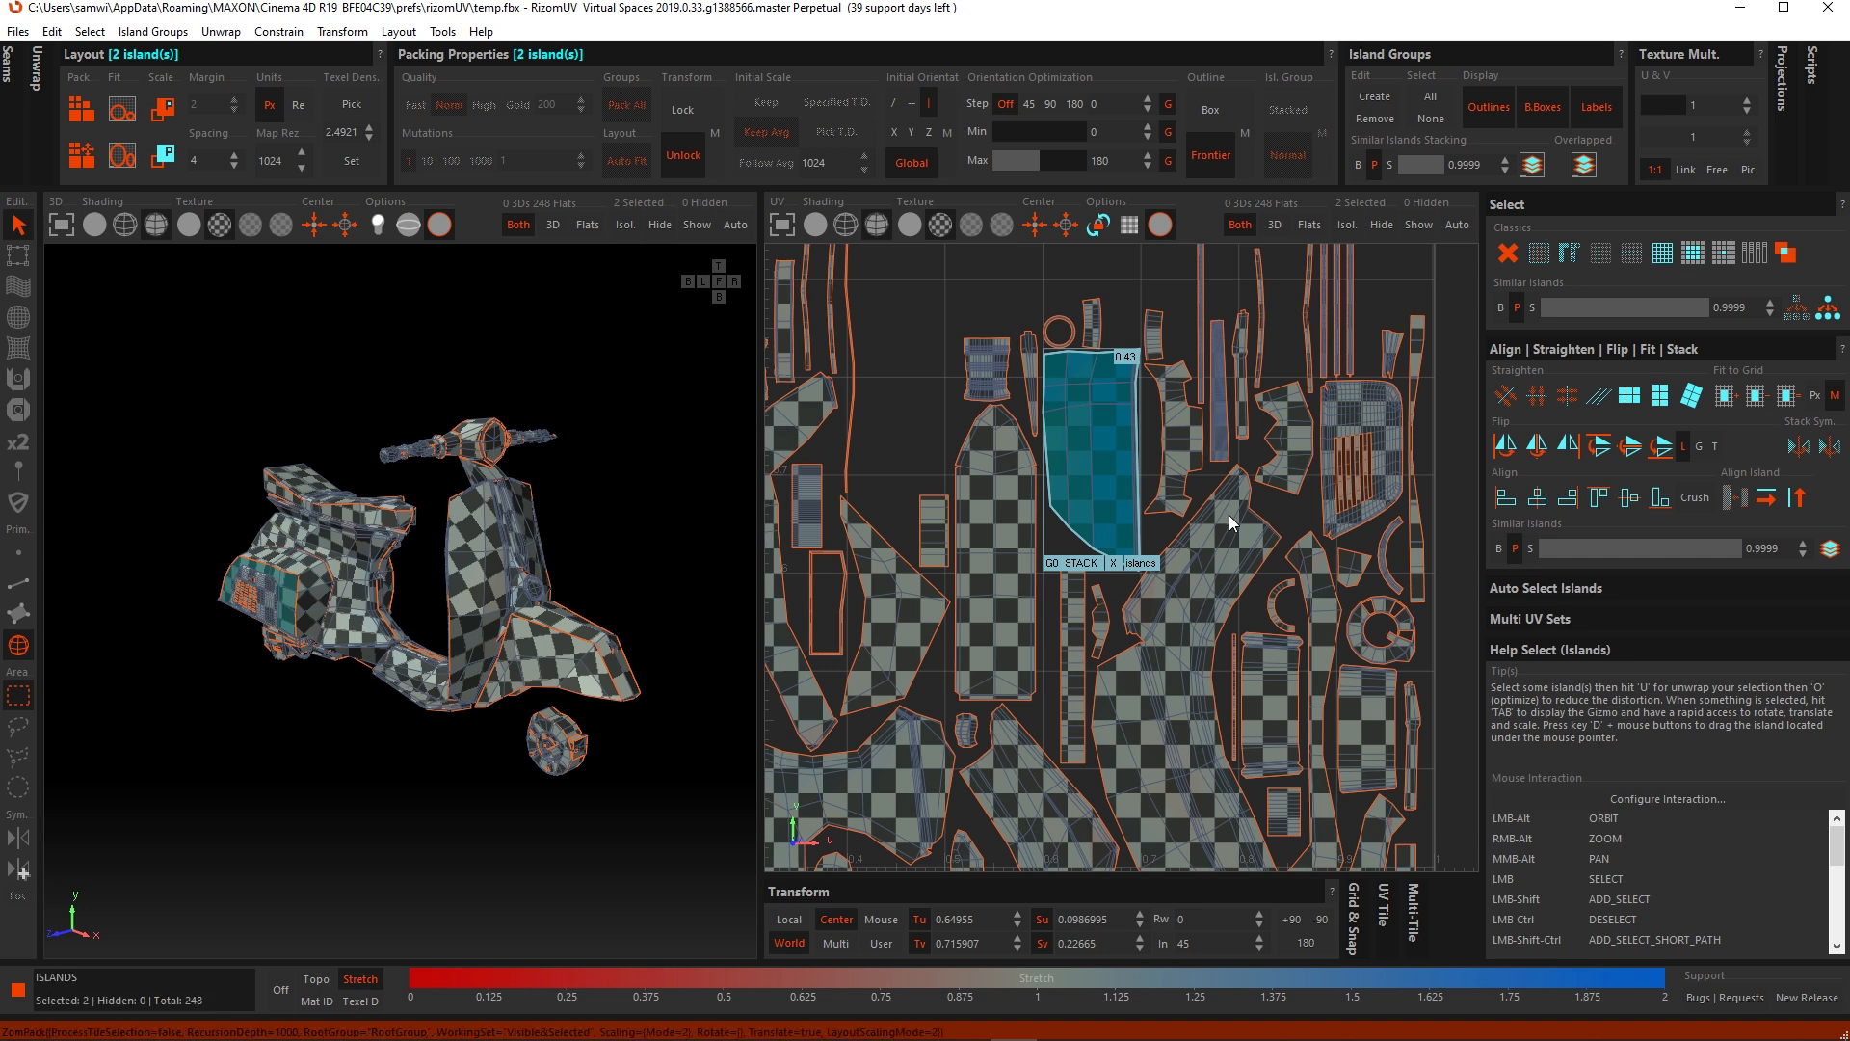
Step: Select the stacked group G0 itself instead of its islands, pack it, and reselect the islands it contains
scroll(1180, 512, "down", 2)
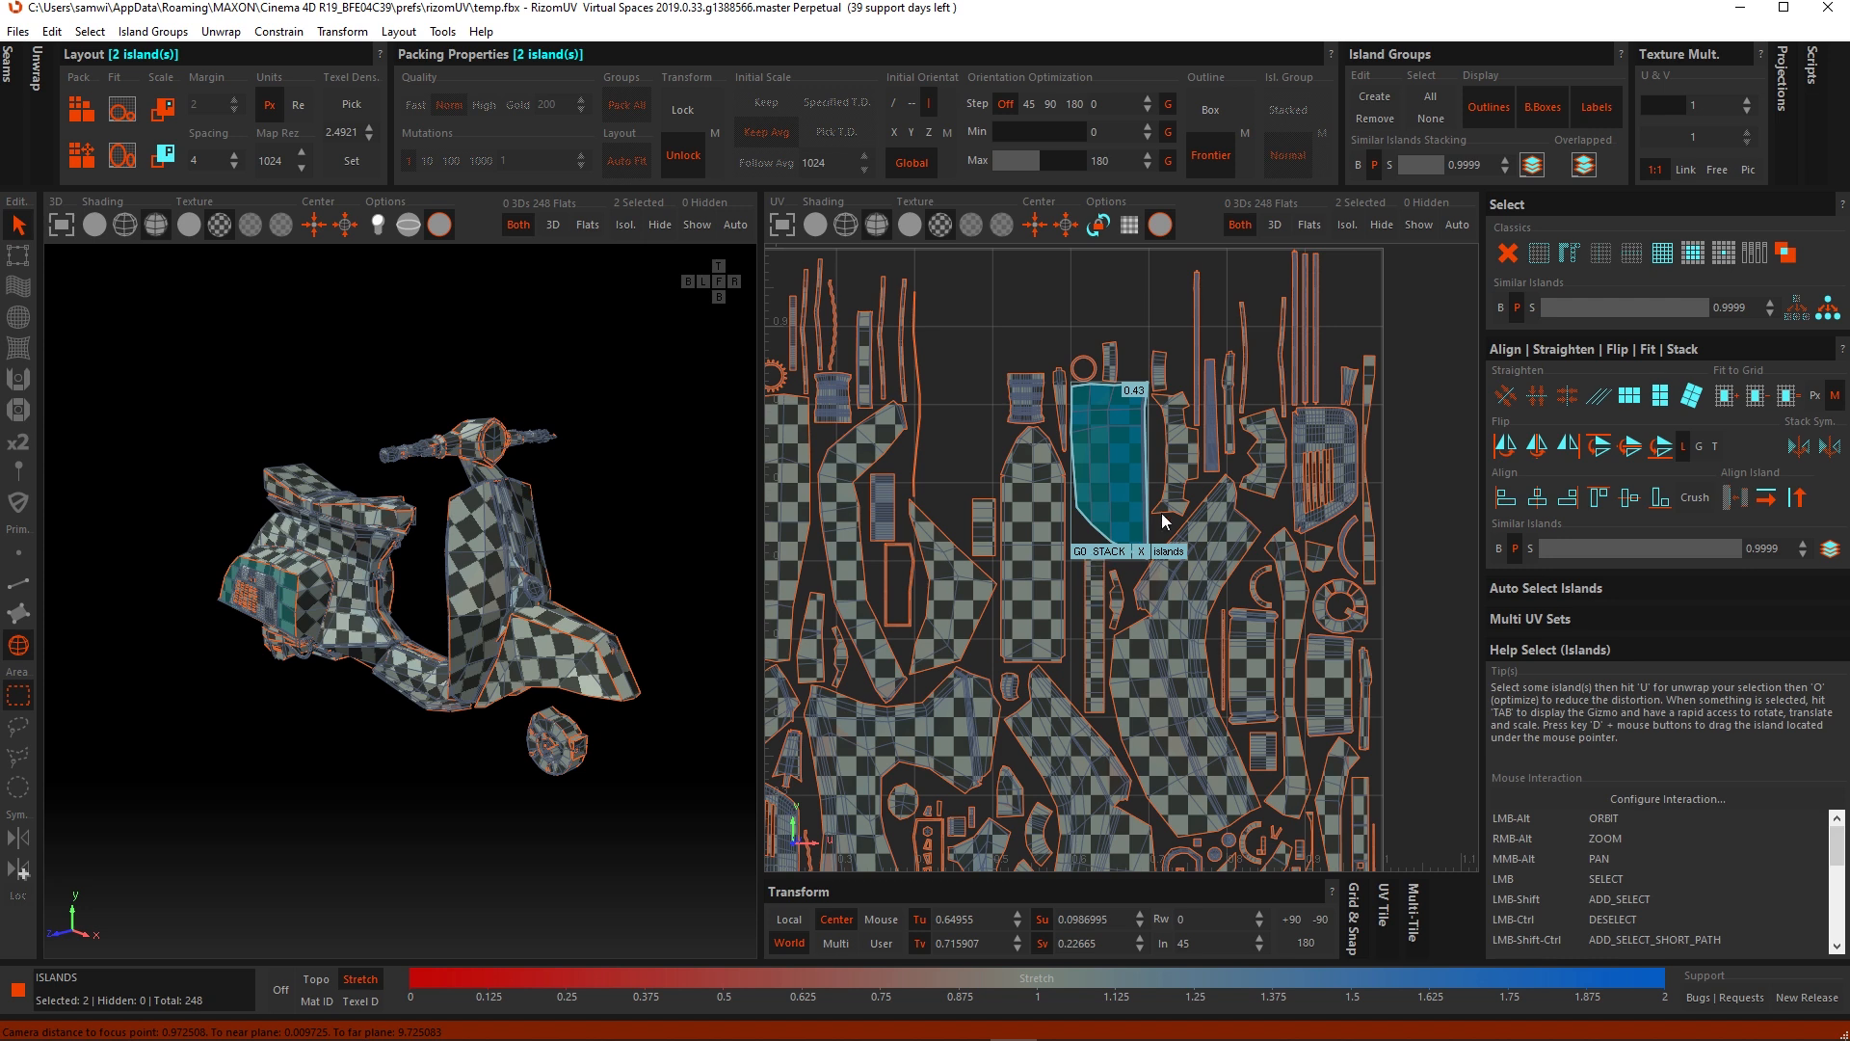
left_click(1433, 585)
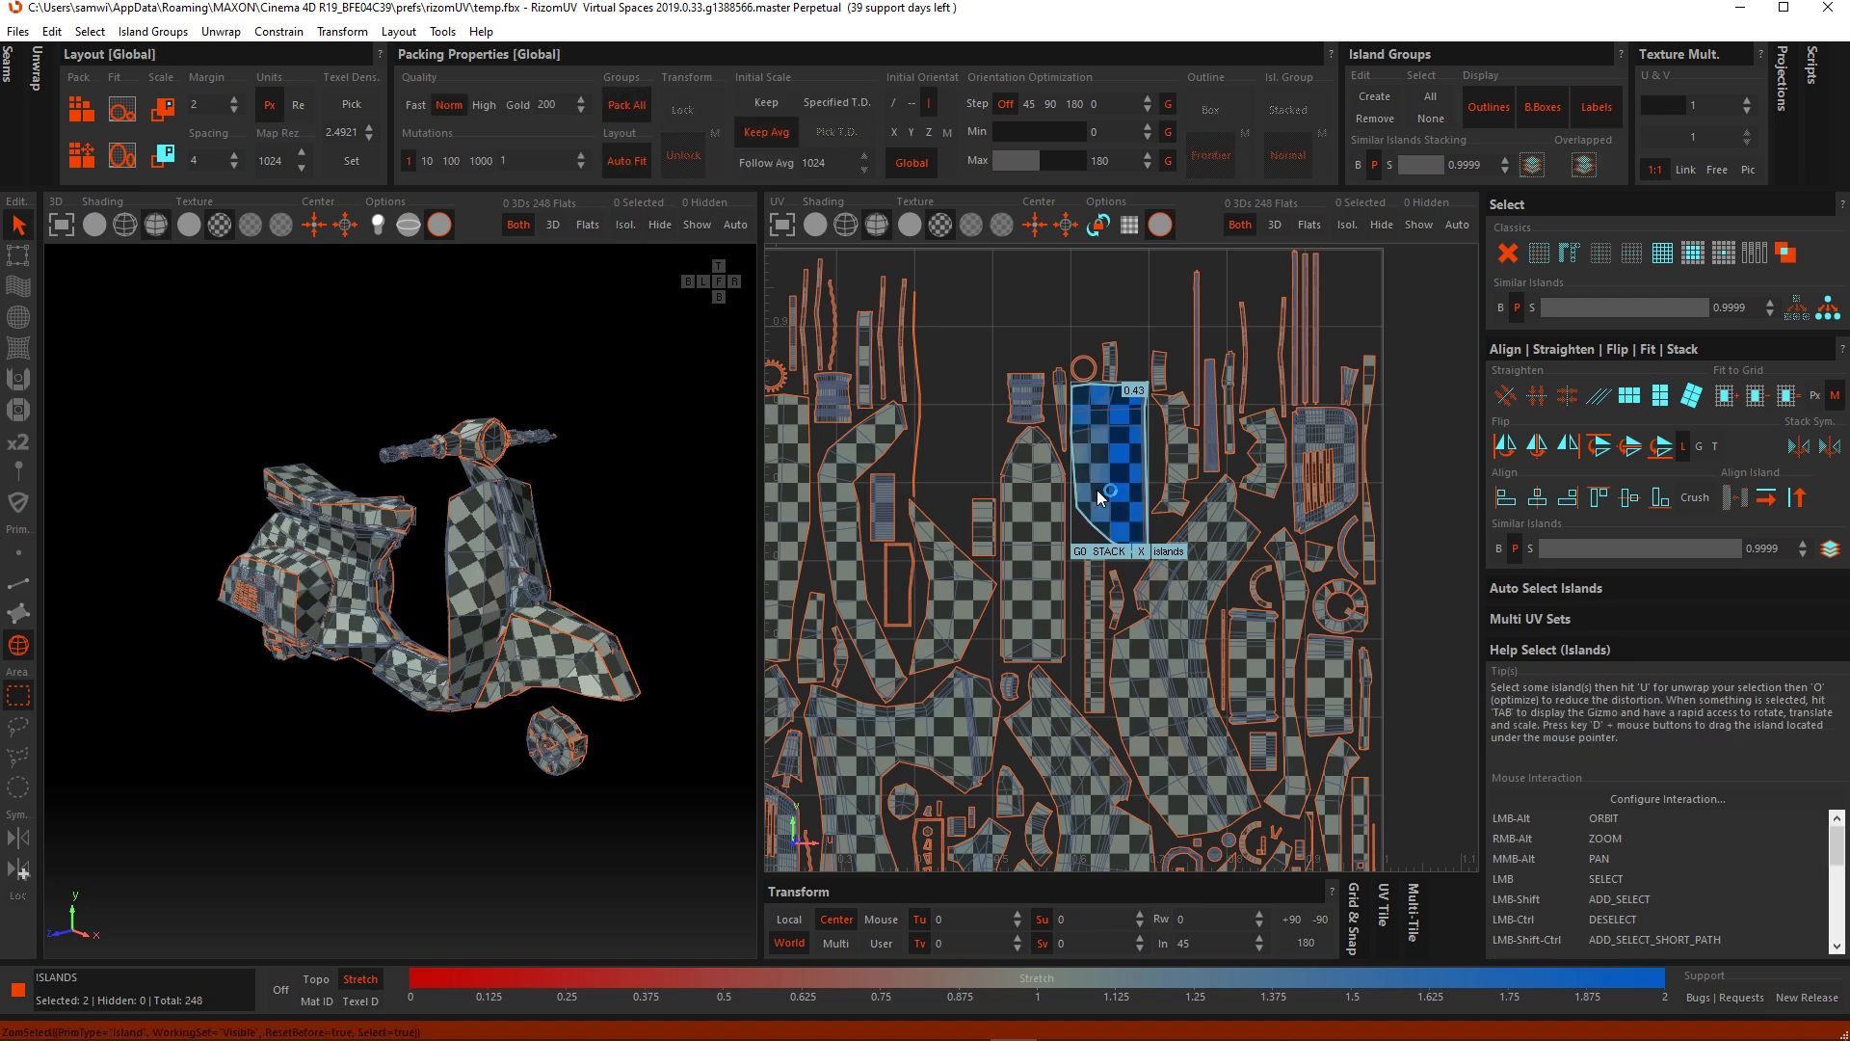
left_click(1092, 556)
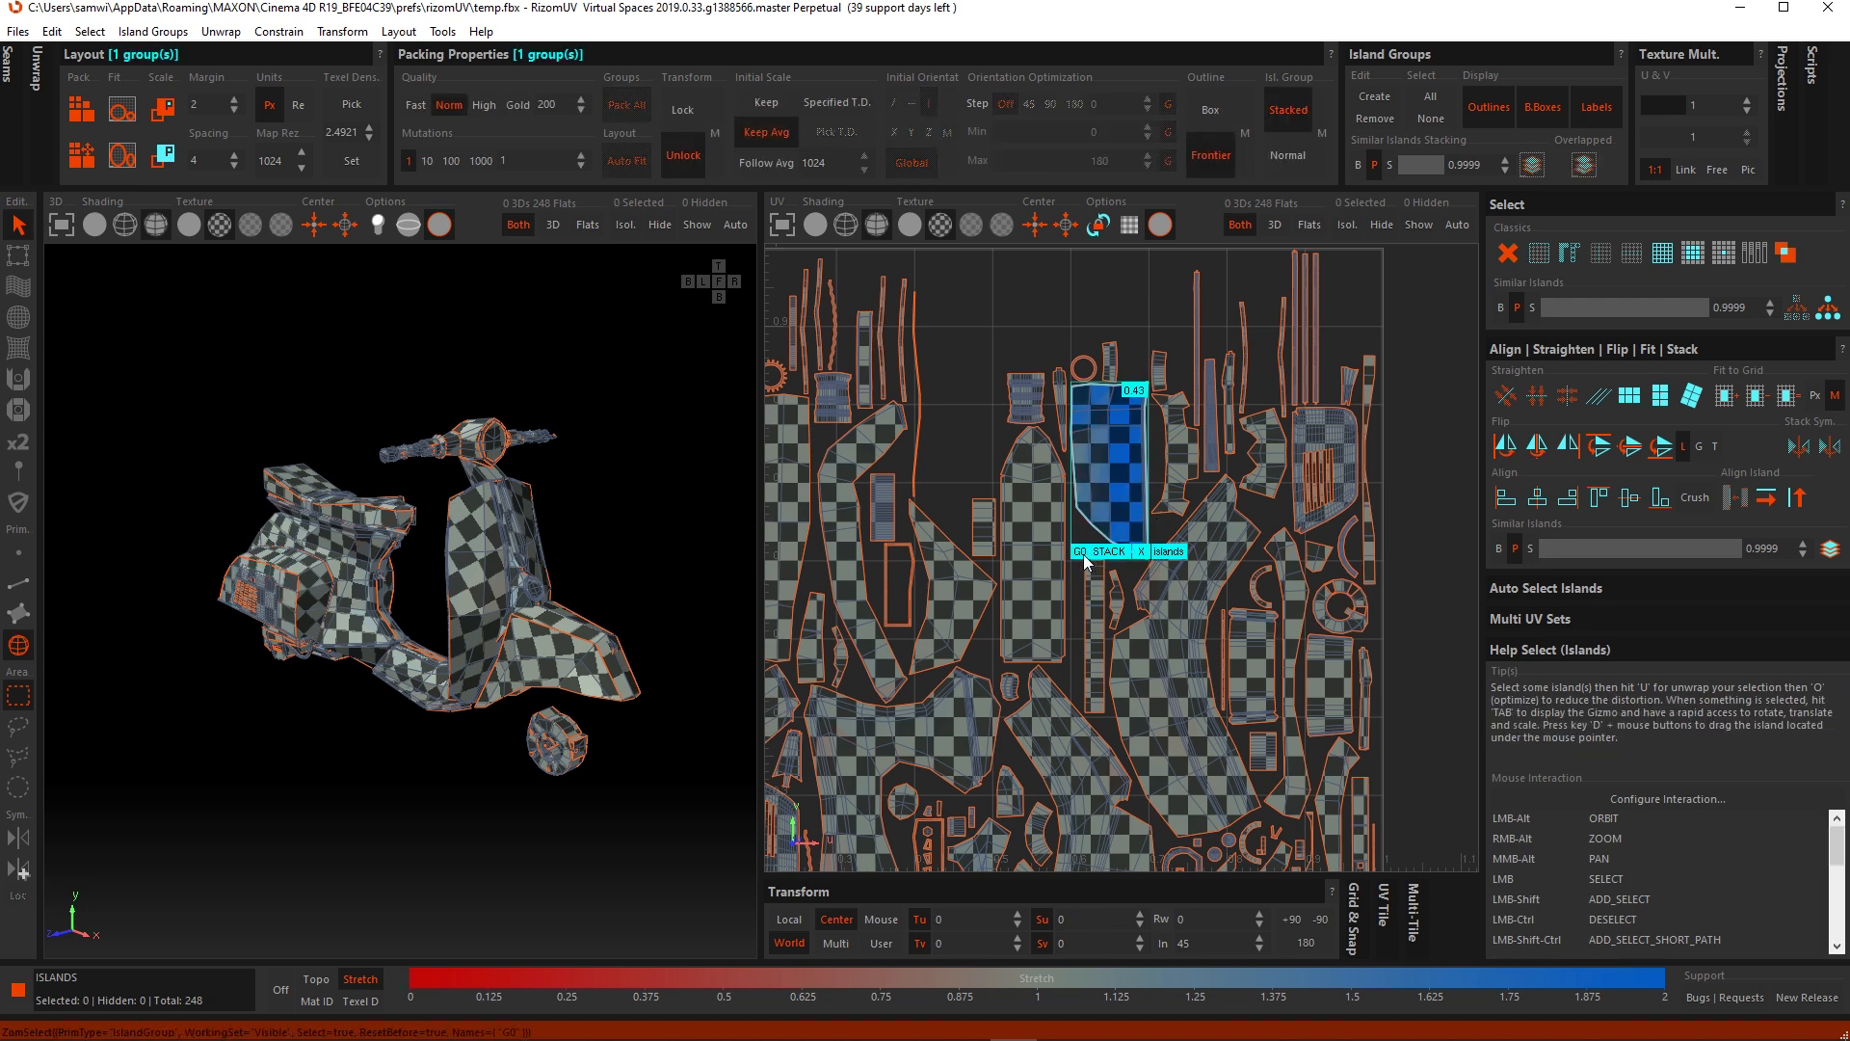
key("p")
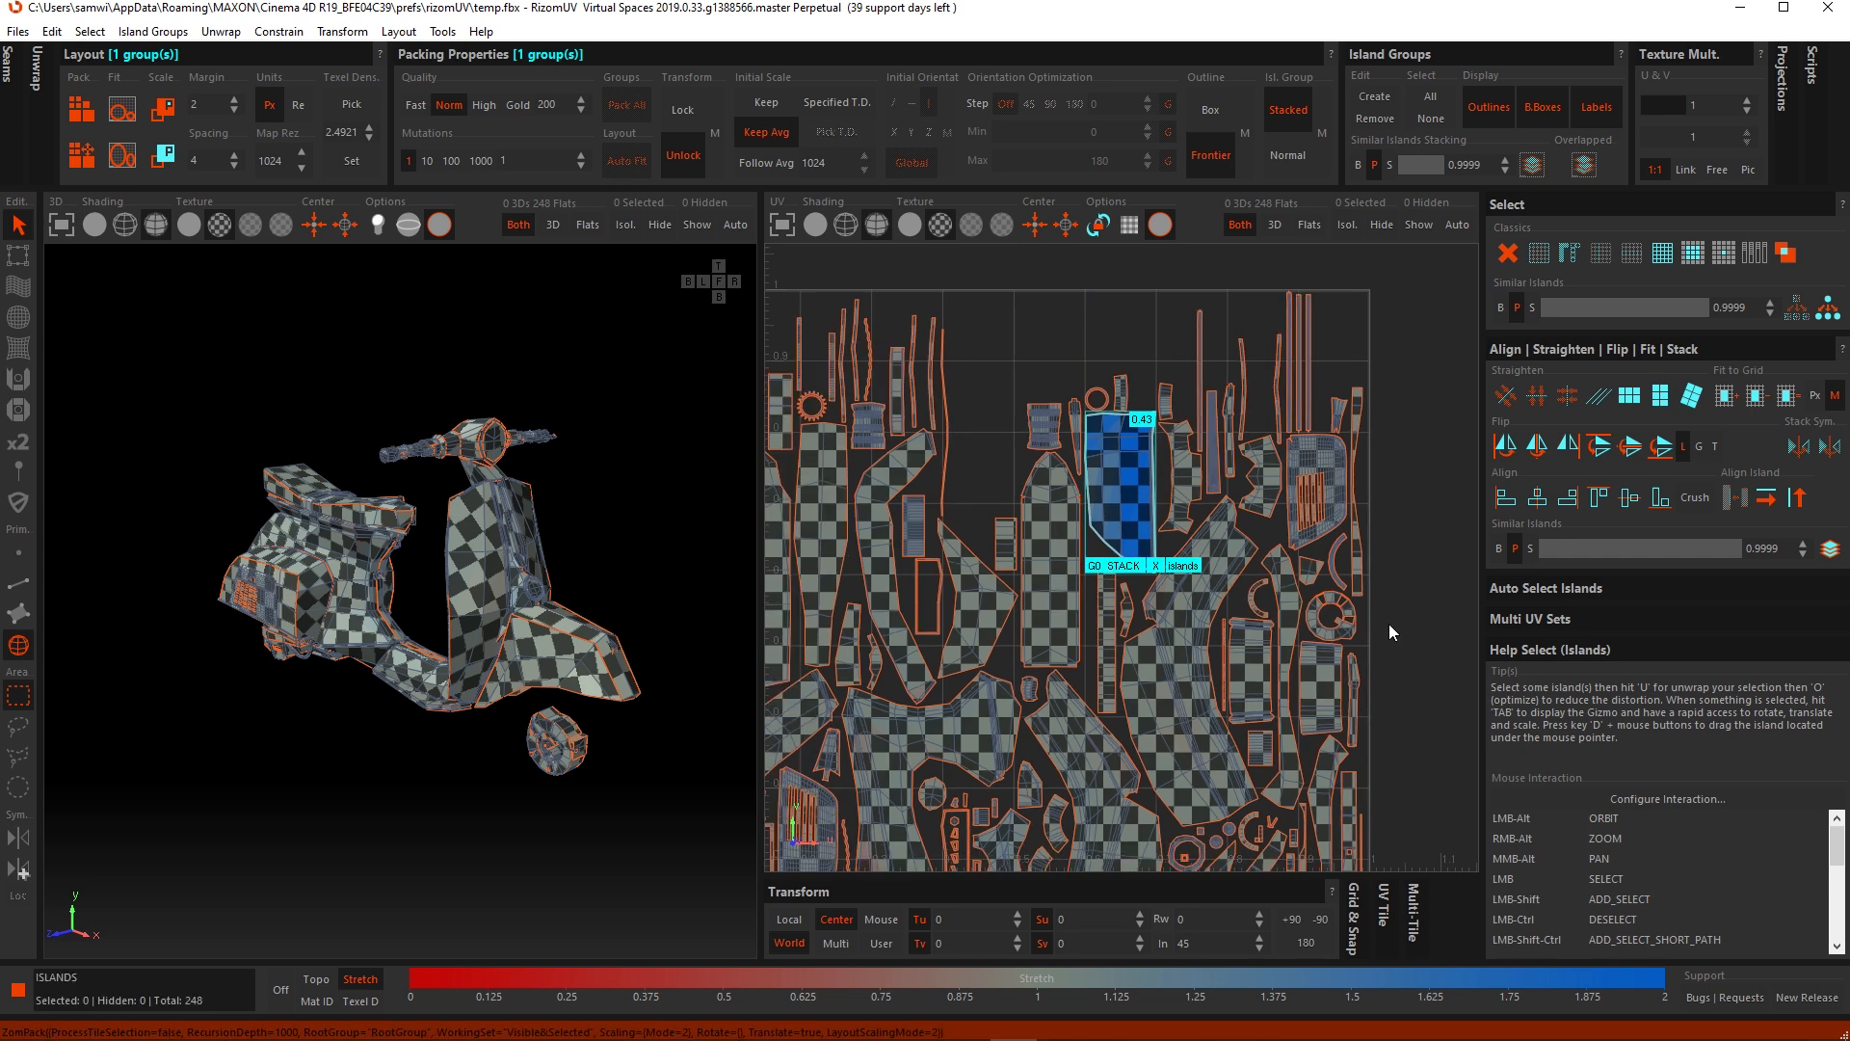
left_click(1182, 566)
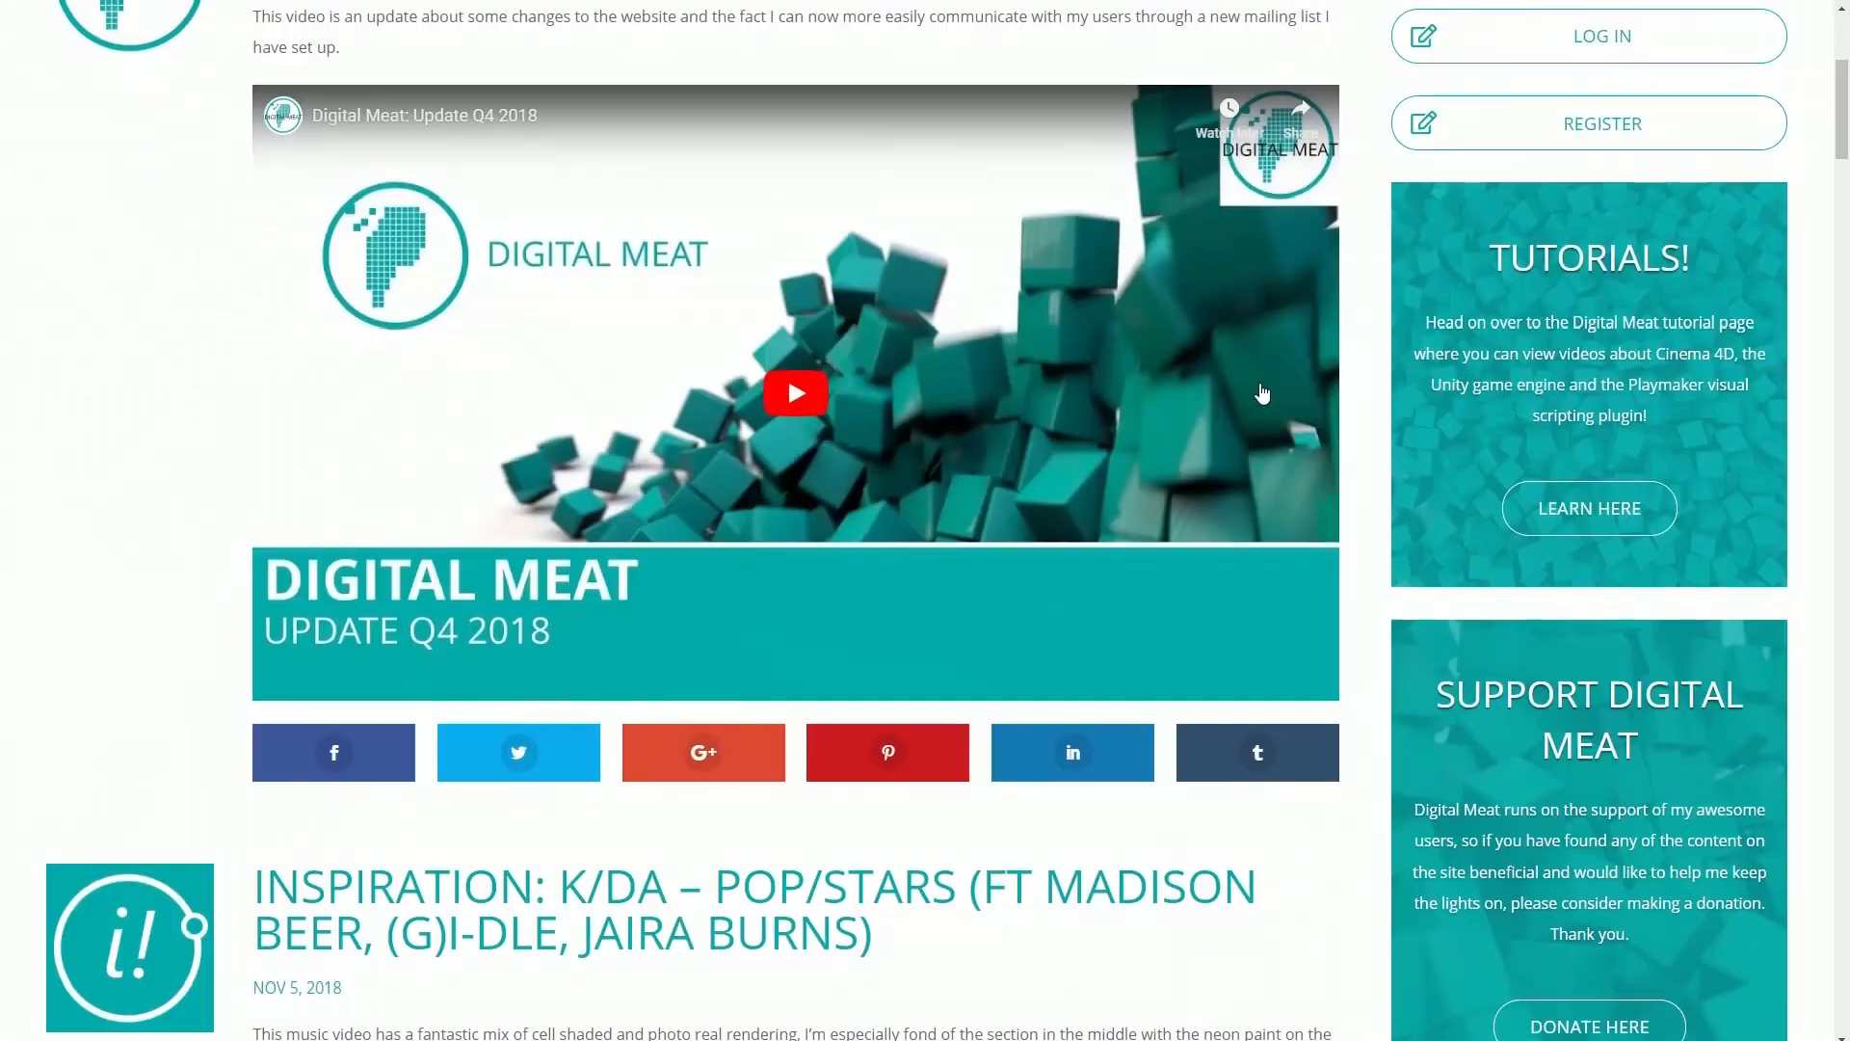
Step: Switch to the Digital Meat website and browse its tutorials by the Cinema 4D, NAB and RealFlow | C4D categories
scroll(1250, 414, "down", 6)
scroll(1243, 419, "down", 6)
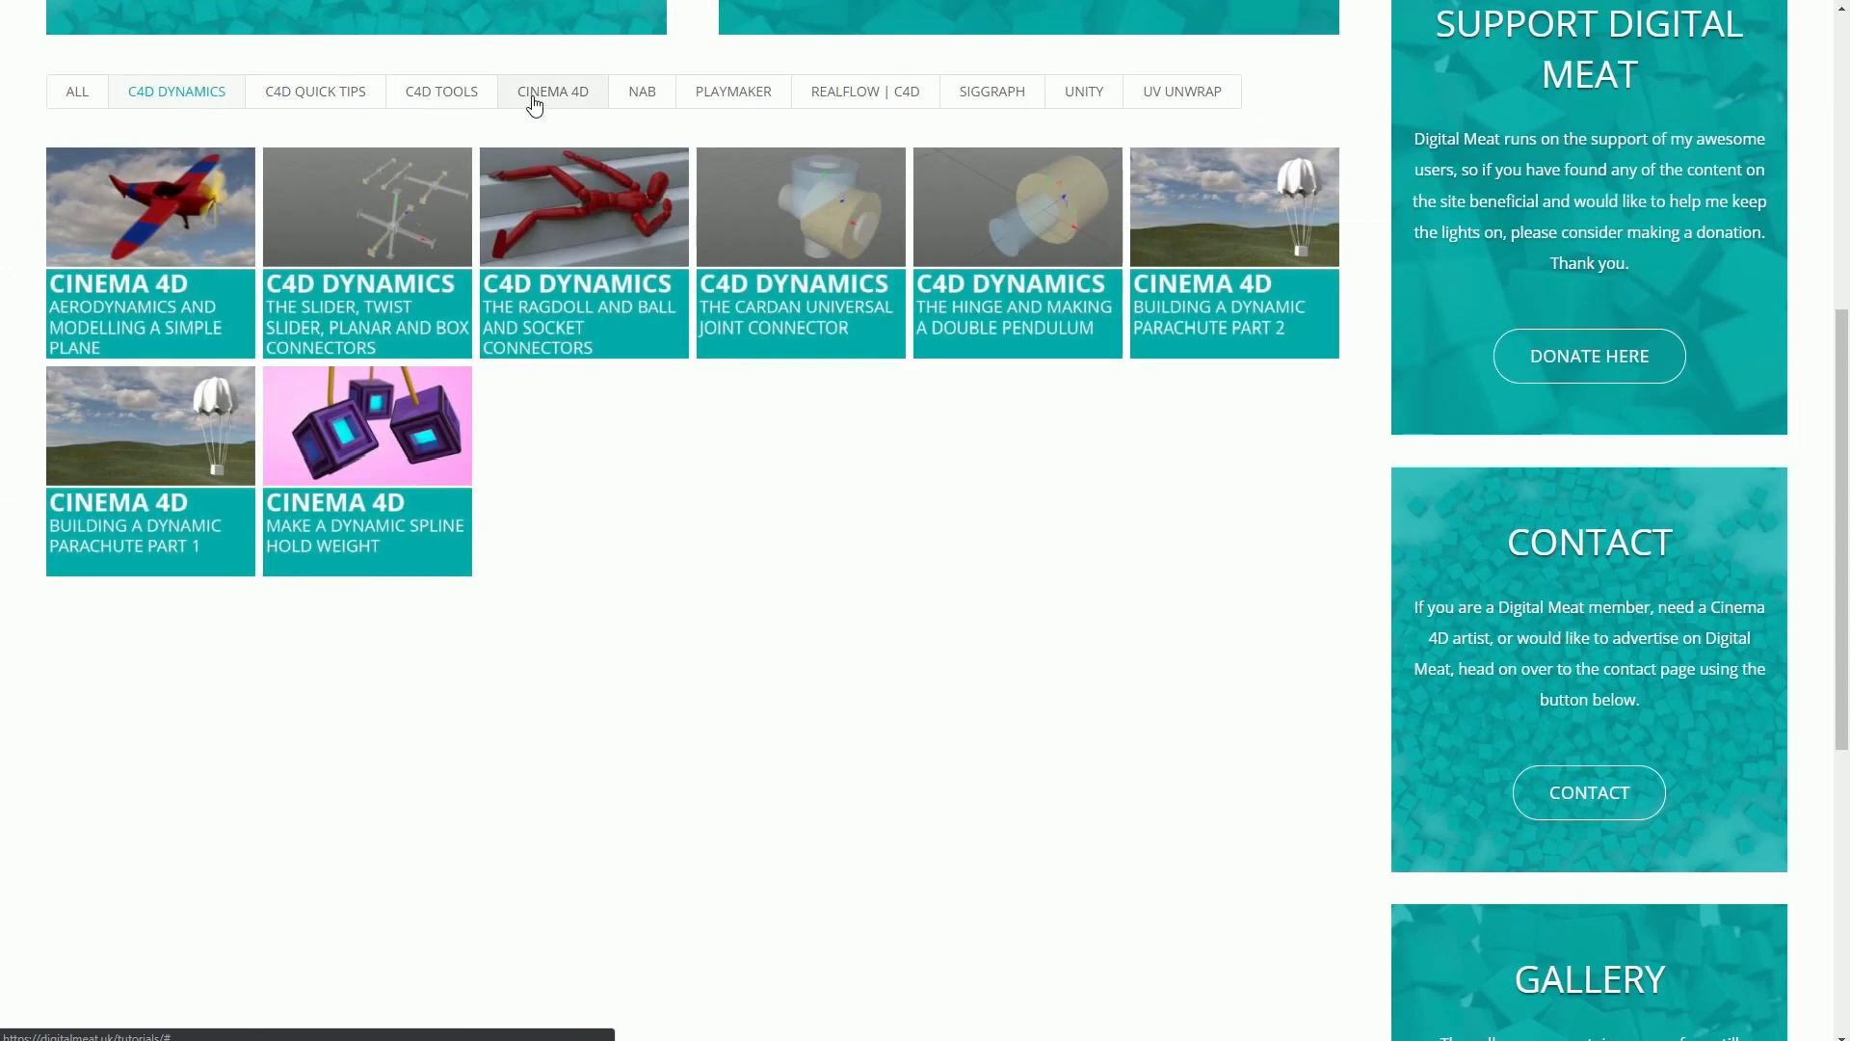
left_click(535, 102)
left_click(640, 104)
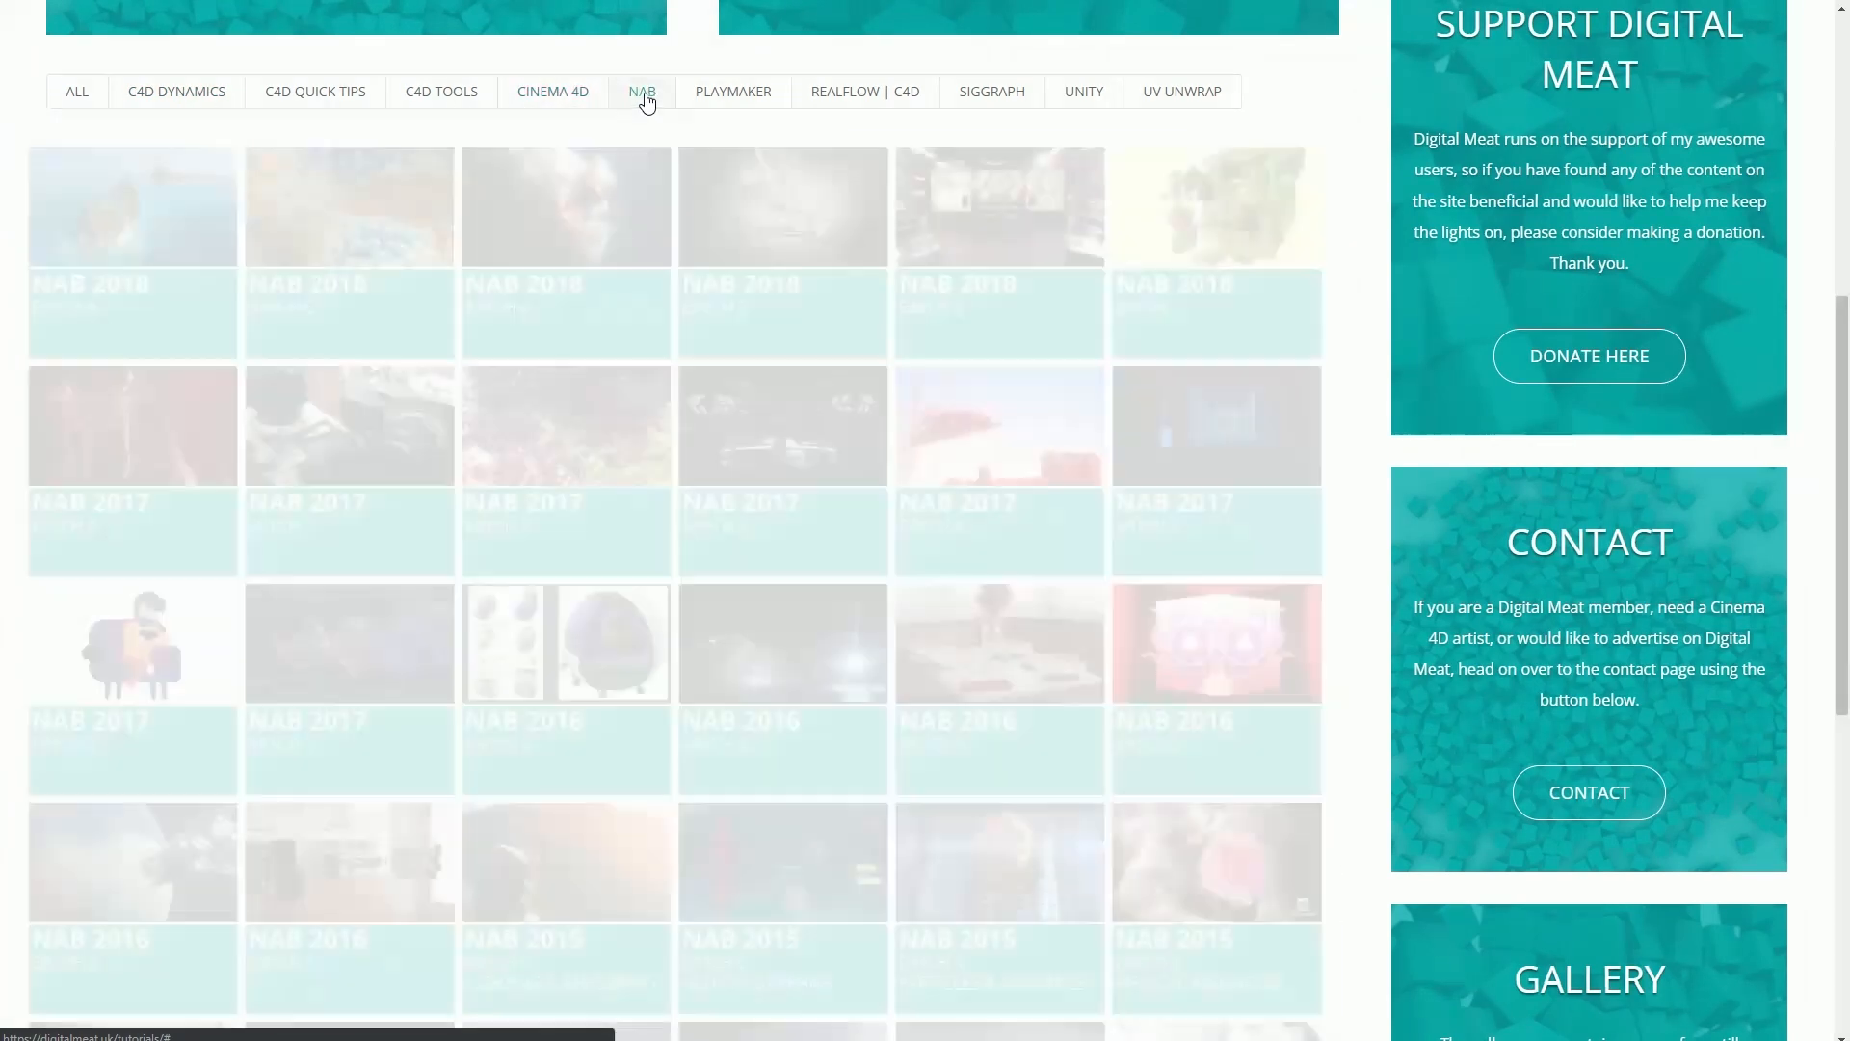
left_click(906, 92)
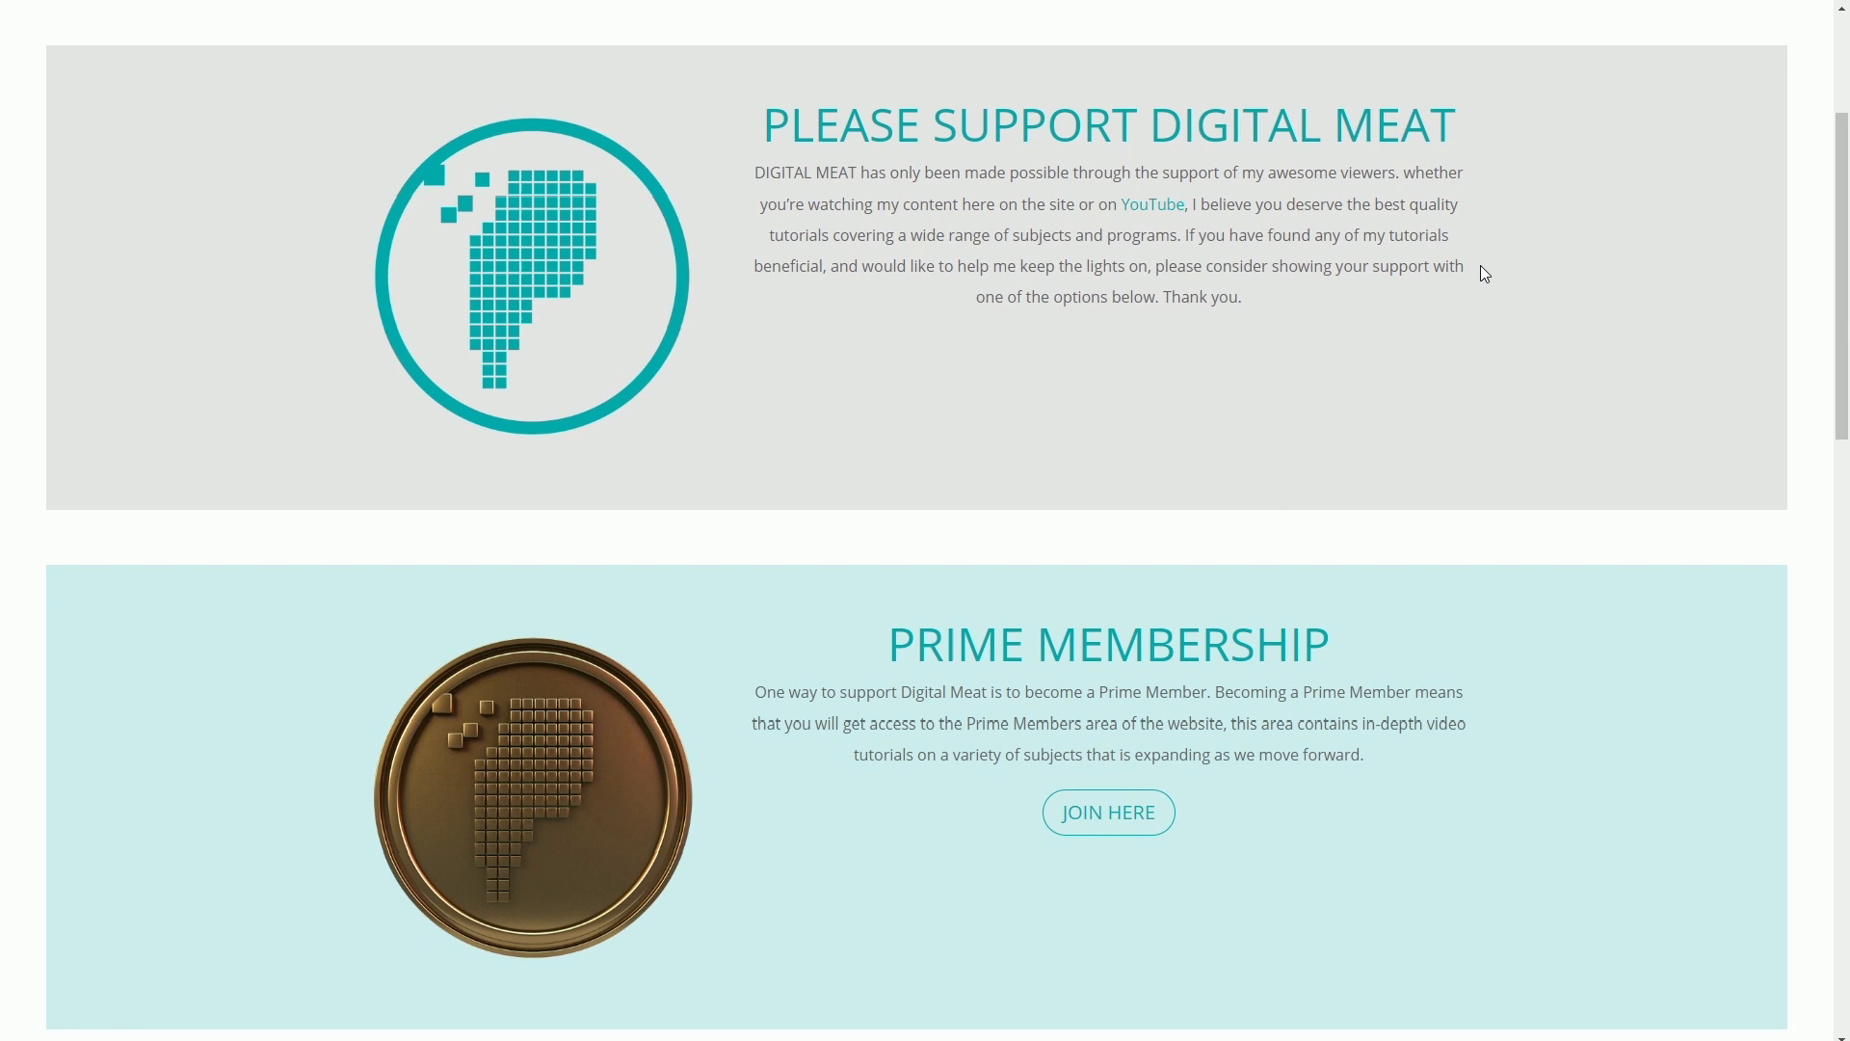
Step: Review the prime membership and donation options on the Digital Meat support page
scroll(1483, 270, "down", 12)
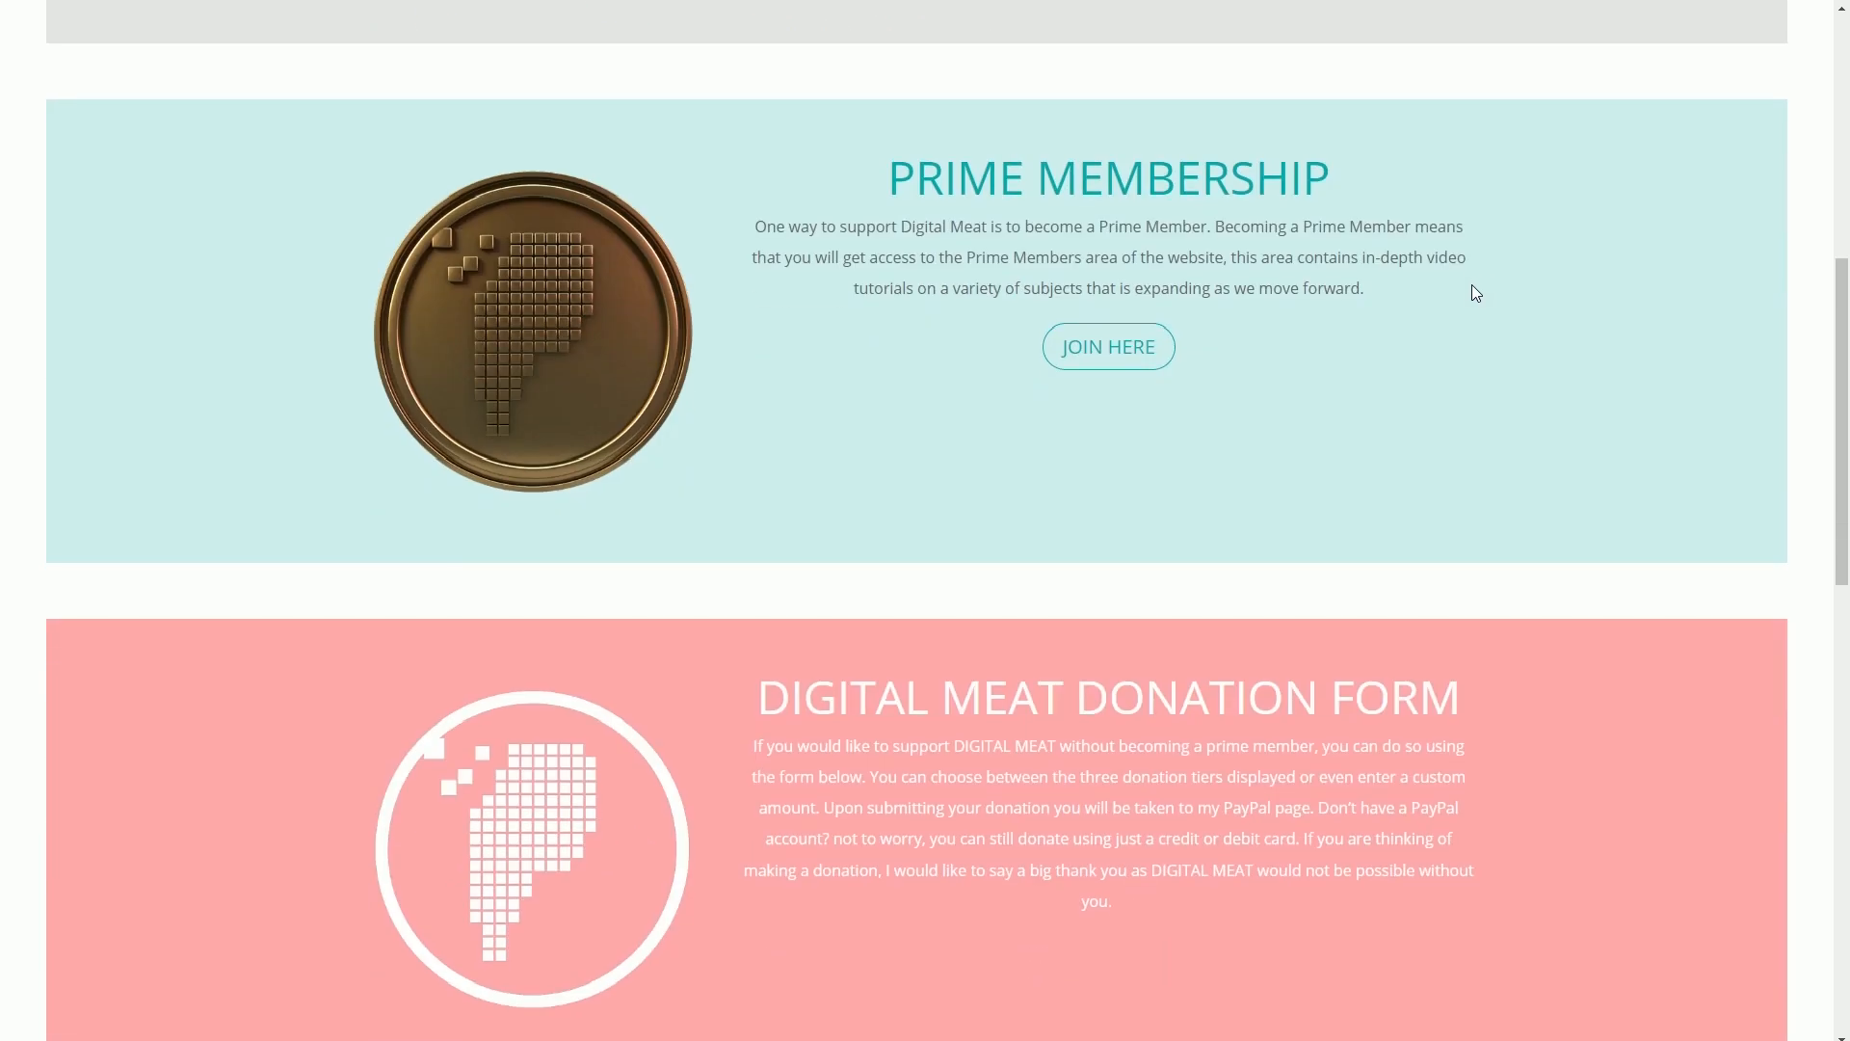
scroll(1463, 301, "down", 5)
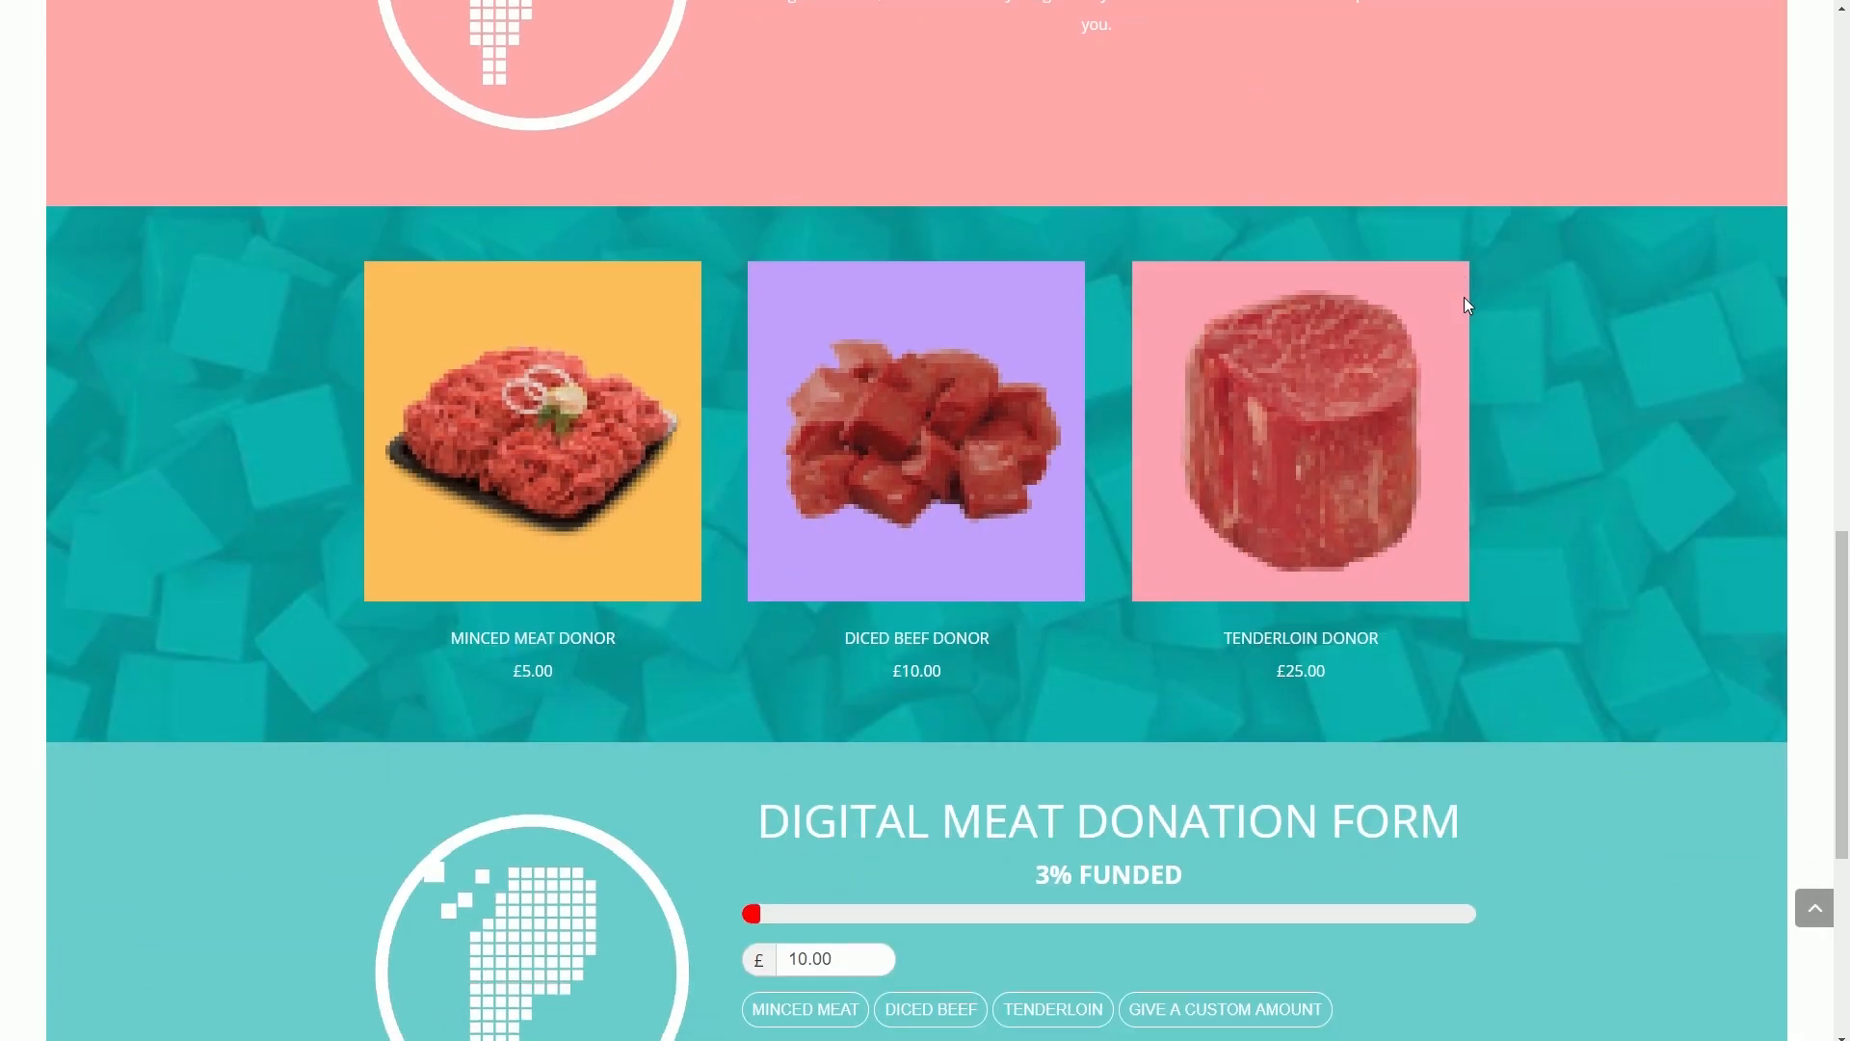